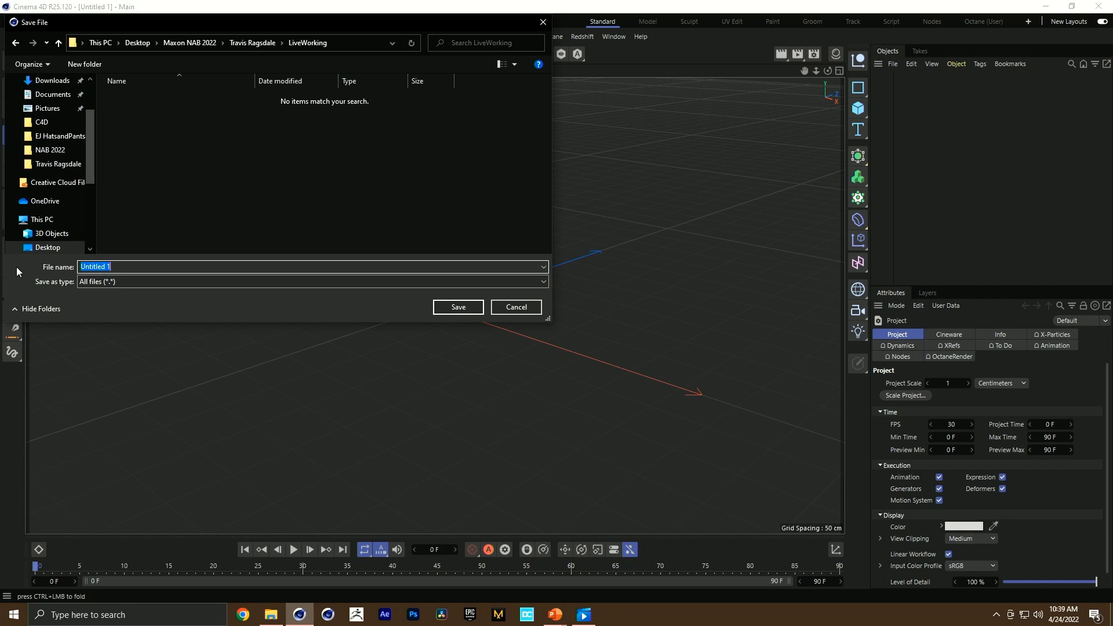
Step: Save the new scene under the file name 01_MOdel
{"action": "type", "text": "01_MOdel"}
{"action": "key", "text": "Return"}
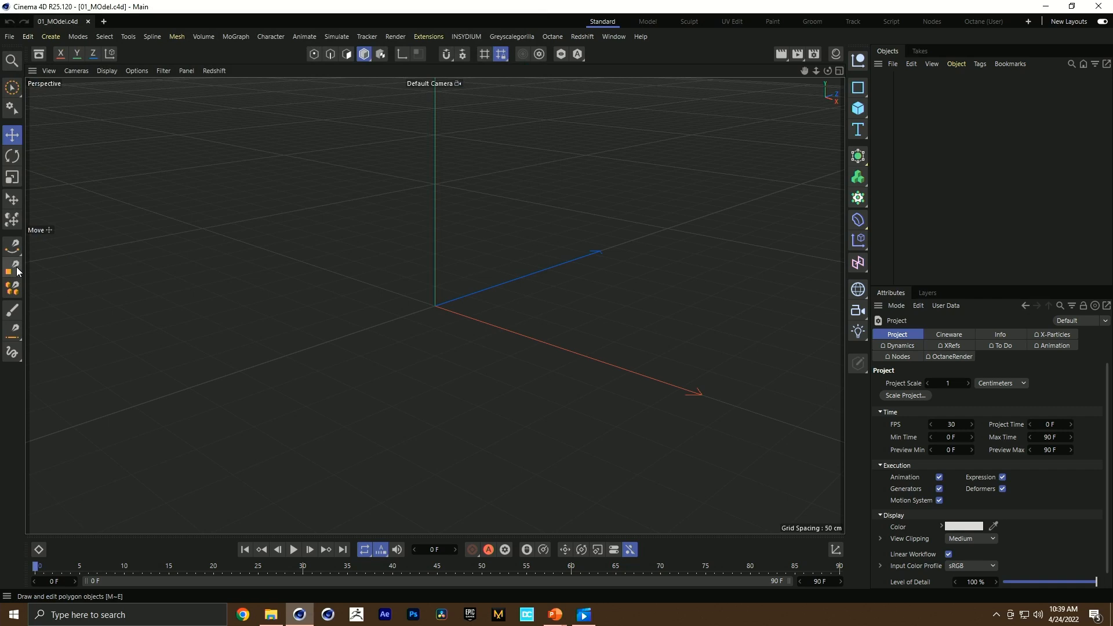
Step: Add a rectangle spline at the origin and scale it down uniformly in the front view
{"action": "left_click", "coordinate": [858, 87]}
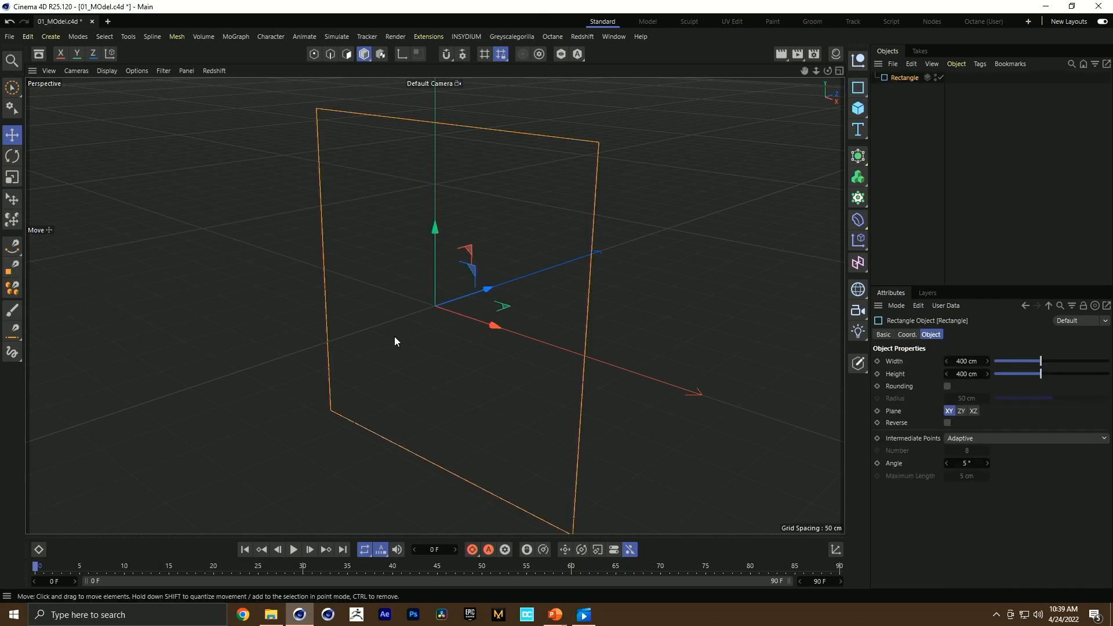
{"action": "left_click_drag", "start_coordinate": [449, 299], "coordinate": [563, 275], "text": "alt"}
{"action": "scroll", "coordinate": [350, 303], "scroll_direction": "down", "scroll_amount": 5}
{"action": "middle_click_drag", "start_coordinate": [398, 292], "coordinate": [425, 291], "text": "alt"}
{"action": "key", "text": "F5"}
{"action": "key", "text": "F1"}
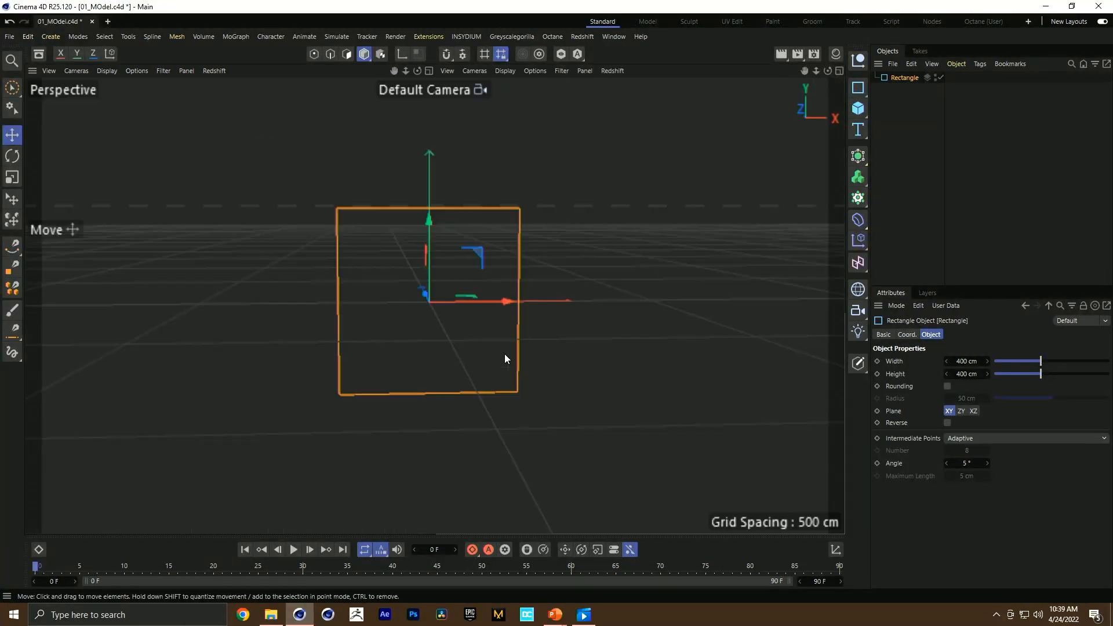
{"action": "key", "text": "F4"}
{"action": "key", "text": "t"}
{"action": "left_click_drag", "start_coordinate": [644, 217], "coordinate": [438, 293]}
{"action": "scroll", "coordinate": [436, 298], "scroll_direction": "up", "scroll_amount": 5}
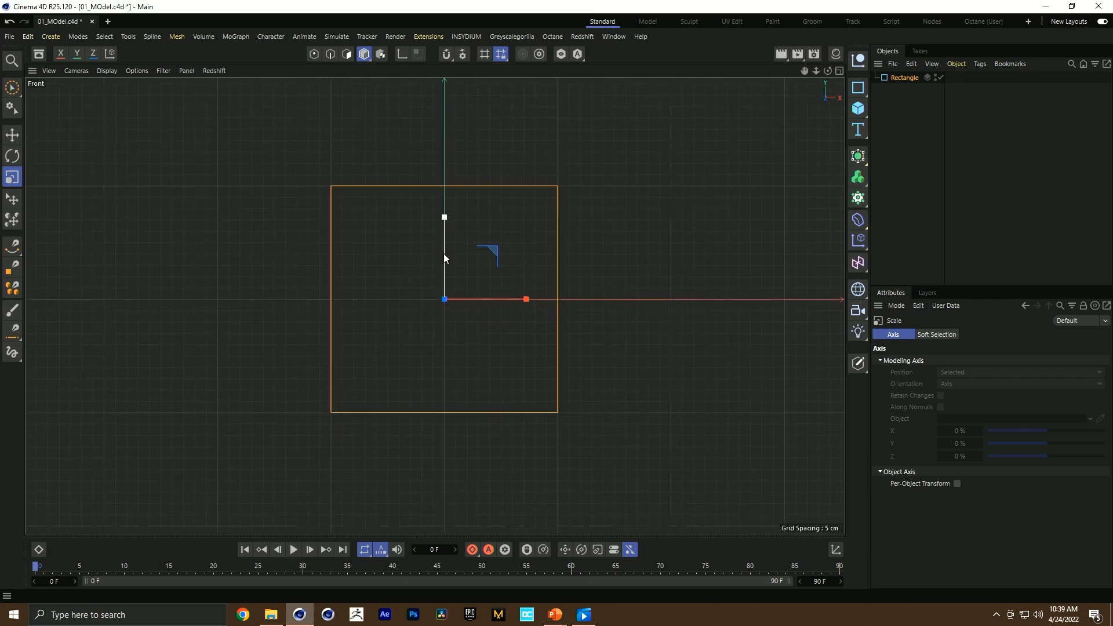
Step: Convert the rectangle to an editable spline and scale its two upper points inward to form a trapezoid
{"action": "key", "text": "c"}
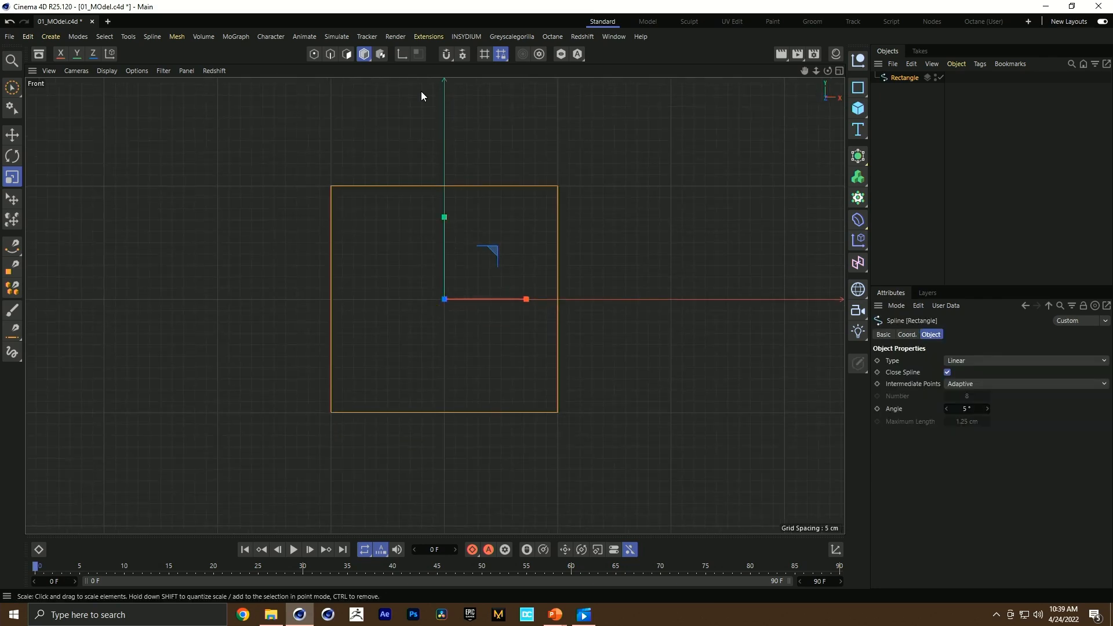
{"action": "left_click", "coordinate": [311, 55]}
{"action": "key", "text": "0"}
{"action": "left_click_drag", "start_coordinate": [274, 120], "coordinate": [524, 234]}
{"action": "key", "text": "t"}
{"action": "key", "text": "9"}
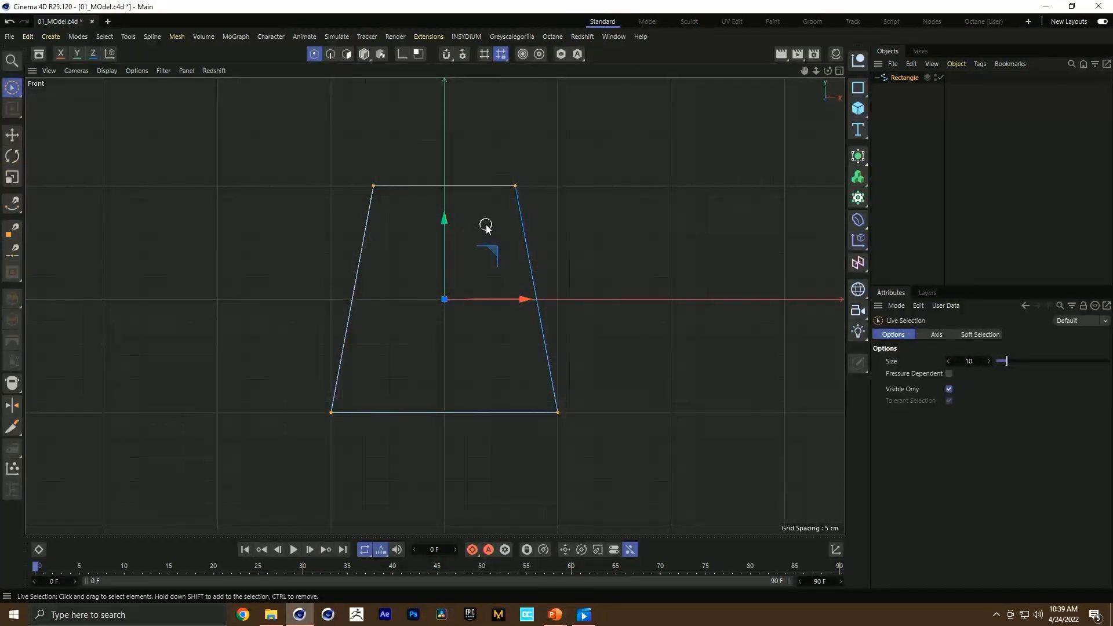
Step: Widen the whole trapezoid along X and scale its two upper points slightly further apart
{"action": "key", "text": "0"}
{"action": "key", "text": "t"}
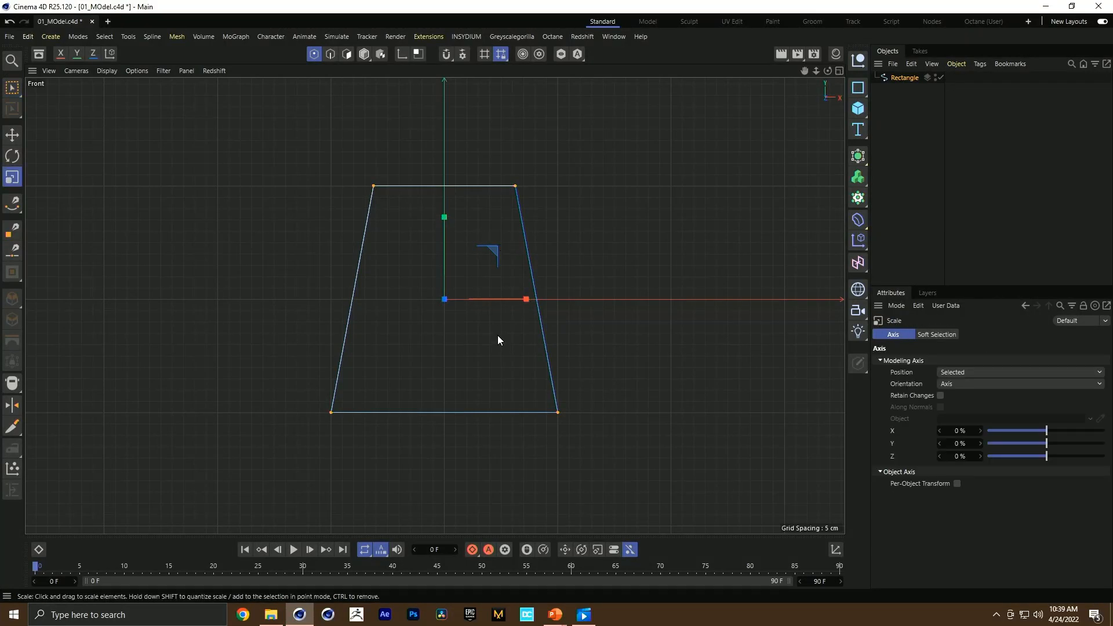
{"action": "left_click_drag", "start_coordinate": [519, 301], "coordinate": [558, 301]}
{"action": "key", "text": "0"}
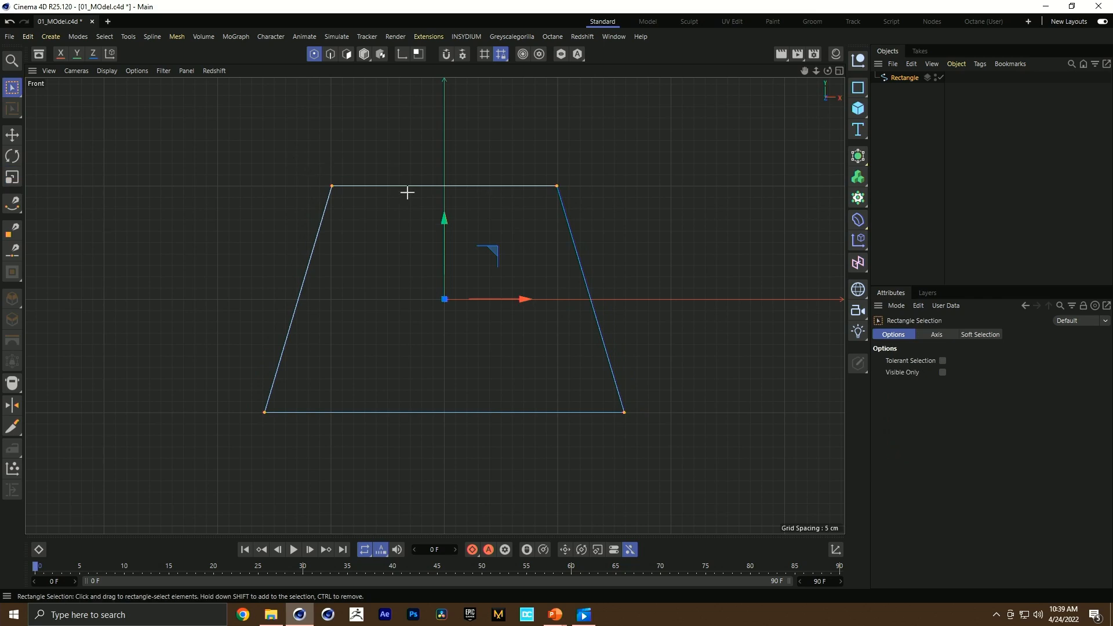
{"action": "key", "text": "t"}
{"action": "left_click_drag", "start_coordinate": [563, 233], "coordinate": [594, 234]}
Step: Select all points of the trapezoid and scale them vertically to make the outline slightly taller
{"action": "key", "text": "ctrl+a"}
{"action": "left_click_drag", "start_coordinate": [445, 218], "coordinate": [416, 272]}
{"action": "scroll", "coordinate": [447, 213], "scroll_direction": "down", "scroll_amount": 5}
{"action": "key", "text": "ctrl+shift+z"}
{"action": "key", "text": "ctrl+shift+z"}
Step: Chamfer all four corner points of the trapezoid spline with a rounded radius of about 12.34 cm
{"action": "middle_click", "coordinate": [354, 206]}
{"action": "middle_click", "coordinate": [351, 205]}
{"action": "scroll", "coordinate": [405, 264], "scroll_direction": "up", "scroll_amount": 6}
{"action": "left_click", "coordinate": [145, 36]}
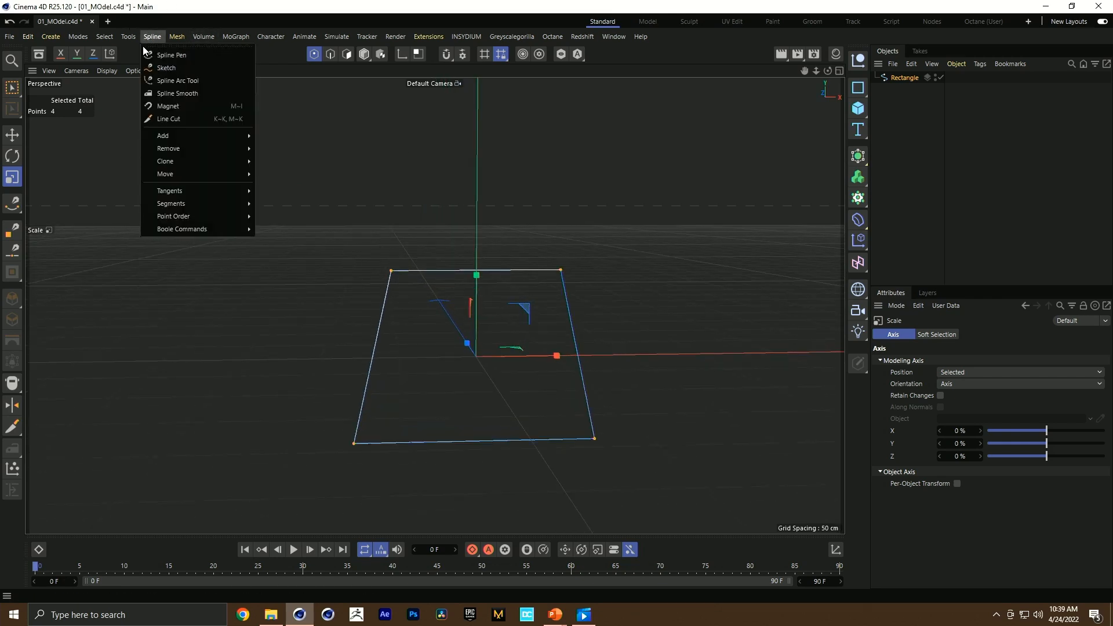
{"action": "mouse_move", "coordinate": [176, 137]}
{"action": "left_click", "coordinate": [350, 140]}
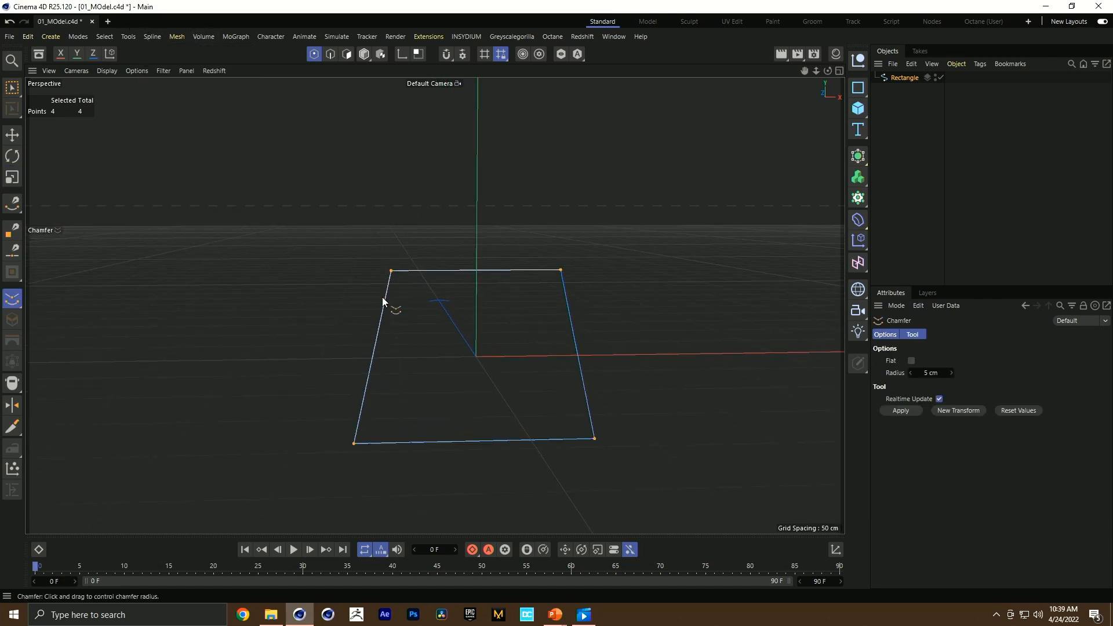
{"action": "left_click_drag", "start_coordinate": [393, 275], "coordinate": [415, 275]}
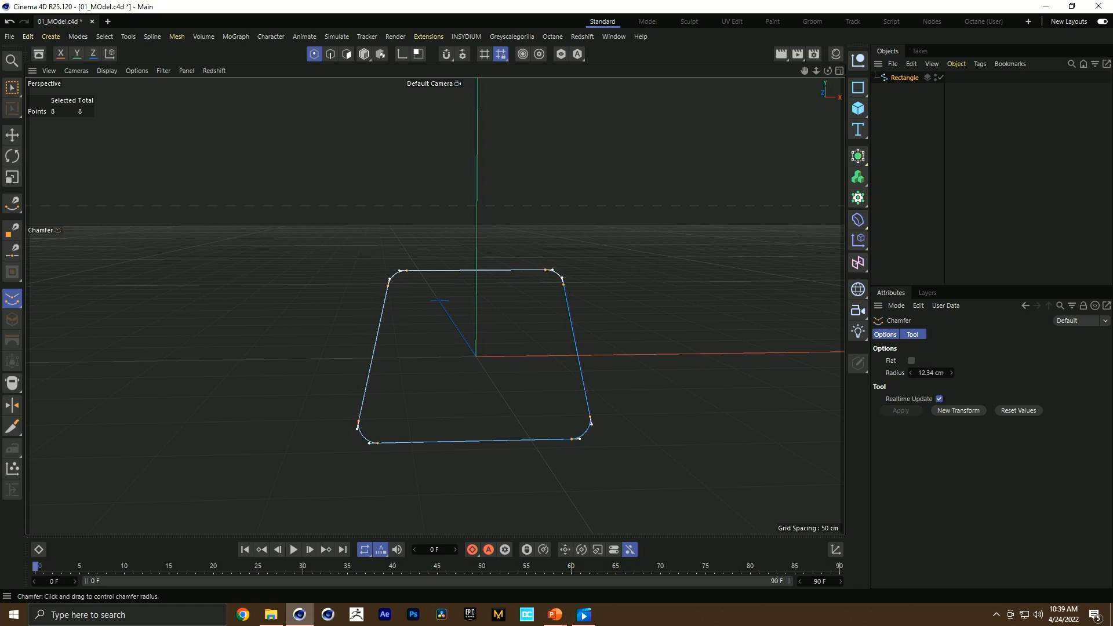
Step: Nest the trapezoid spline in a Sweep with a new rectangle profile scaled down to about 8 cm
{"action": "left_click", "coordinate": [858, 156]}
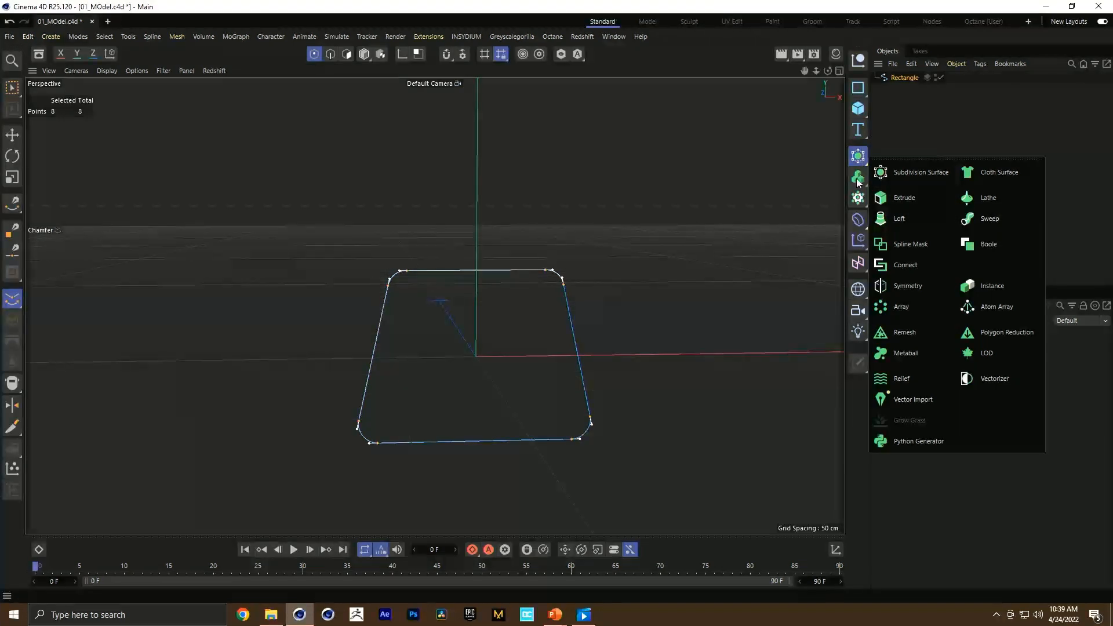
{"action": "left_click", "coordinate": [976, 221], "text": "alt"}
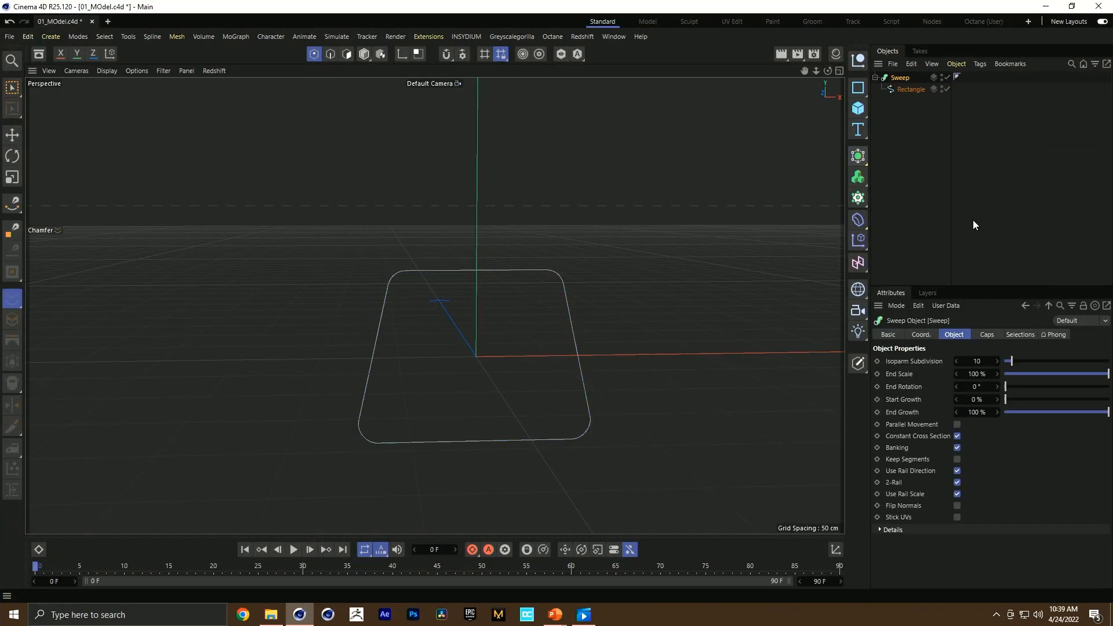
{"action": "left_click", "coordinate": [858, 88], "text": "shift"}
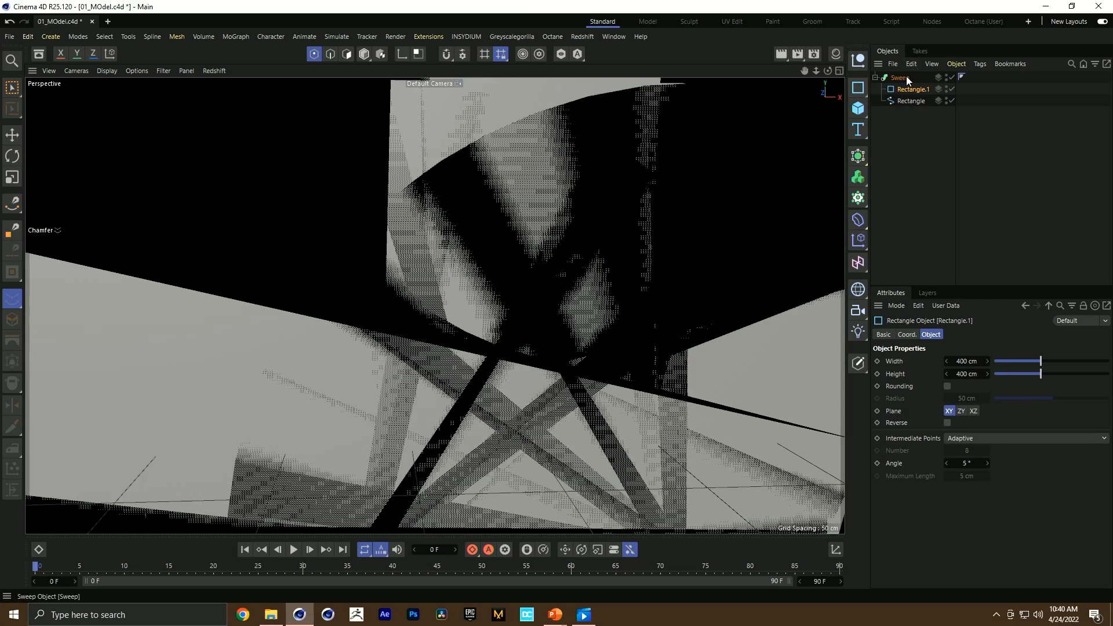
{"action": "key", "text": "t"}
{"action": "left_click_drag", "start_coordinate": [642, 146], "coordinate": [285, 281]}
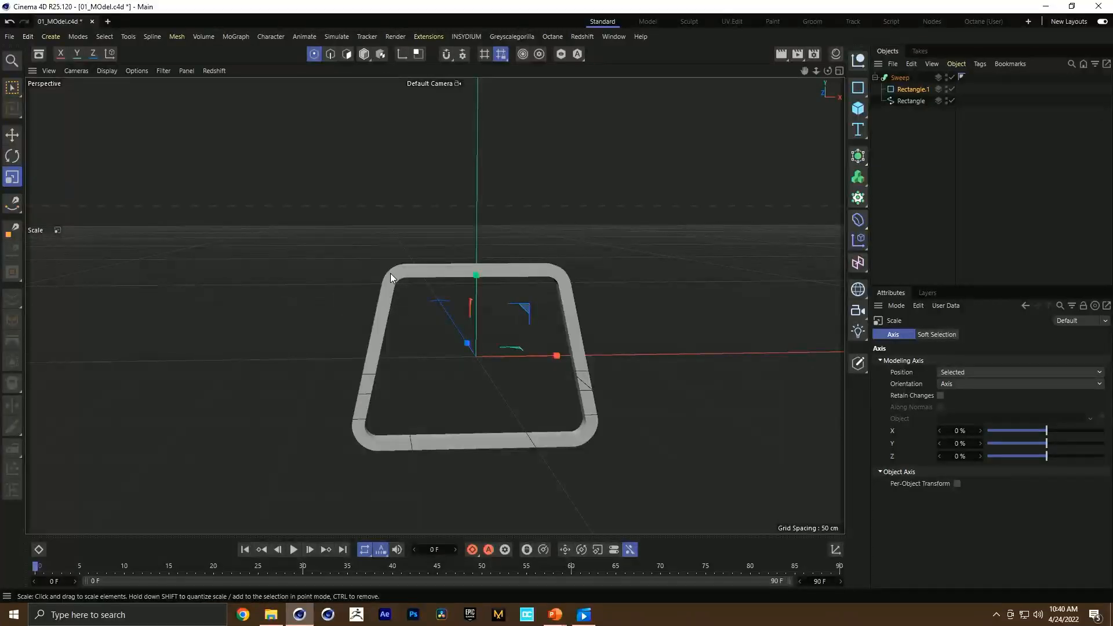
{"action": "left_click_drag", "start_coordinate": [391, 274], "coordinate": [501, 281], "text": "alt"}
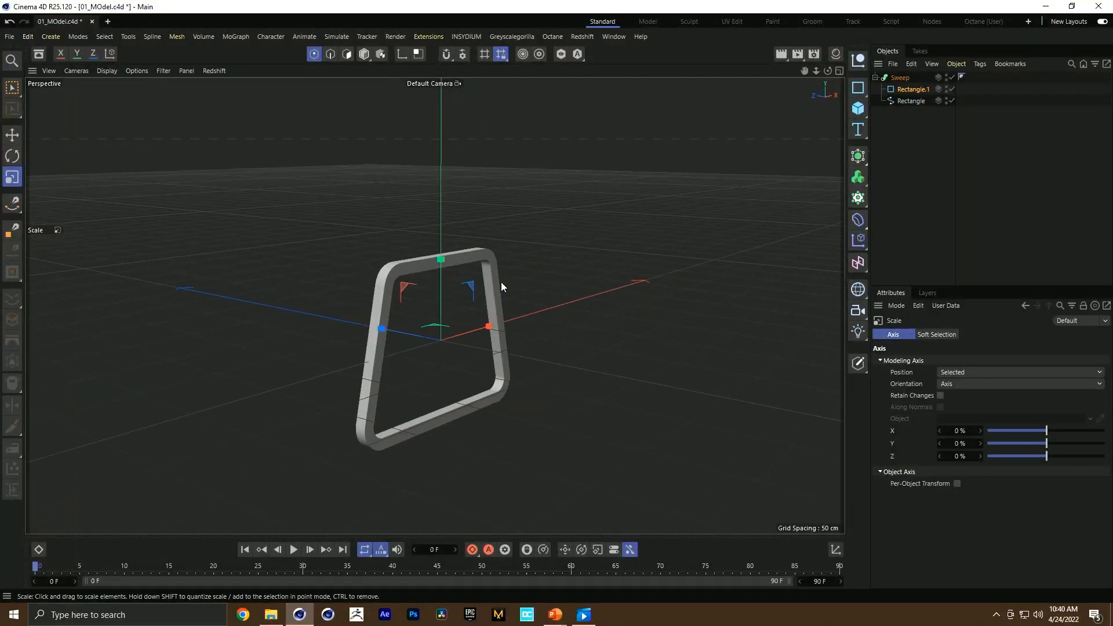
Step: Set the sweep profile rectangle's height to 73 cm and round its corners with a 2 cm radius
{"action": "left_click", "coordinate": [904, 89]}
{"action": "left_click_drag", "start_coordinate": [960, 374], "coordinate": [979, 374]}
{"action": "left_click", "coordinate": [948, 386]}
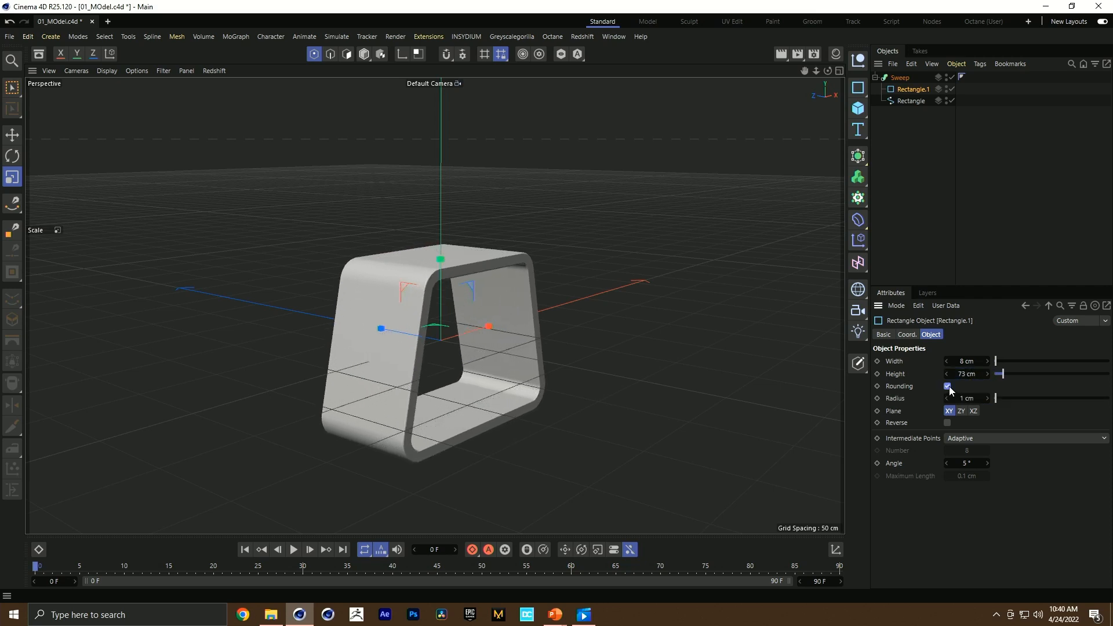
{"action": "scroll", "coordinate": [427, 279], "scroll_direction": "up", "scroll_amount": 5}
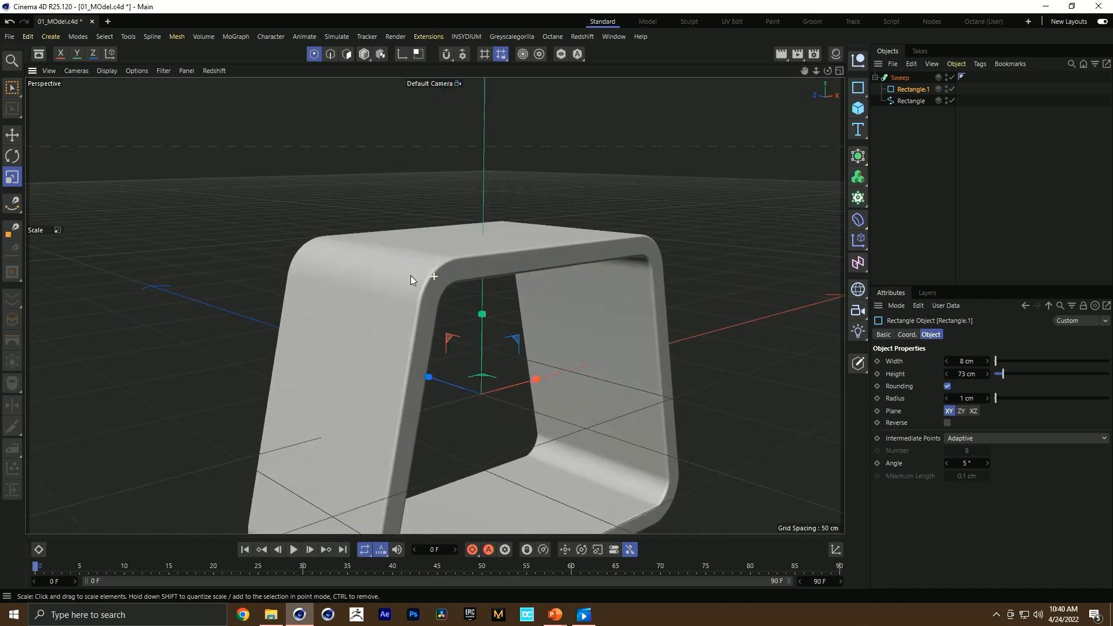
{"action": "middle_click_drag", "start_coordinate": [439, 277], "coordinate": [445, 197], "text": "alt"}
{"action": "left_click_drag", "start_coordinate": [953, 395], "coordinate": [957, 394]}
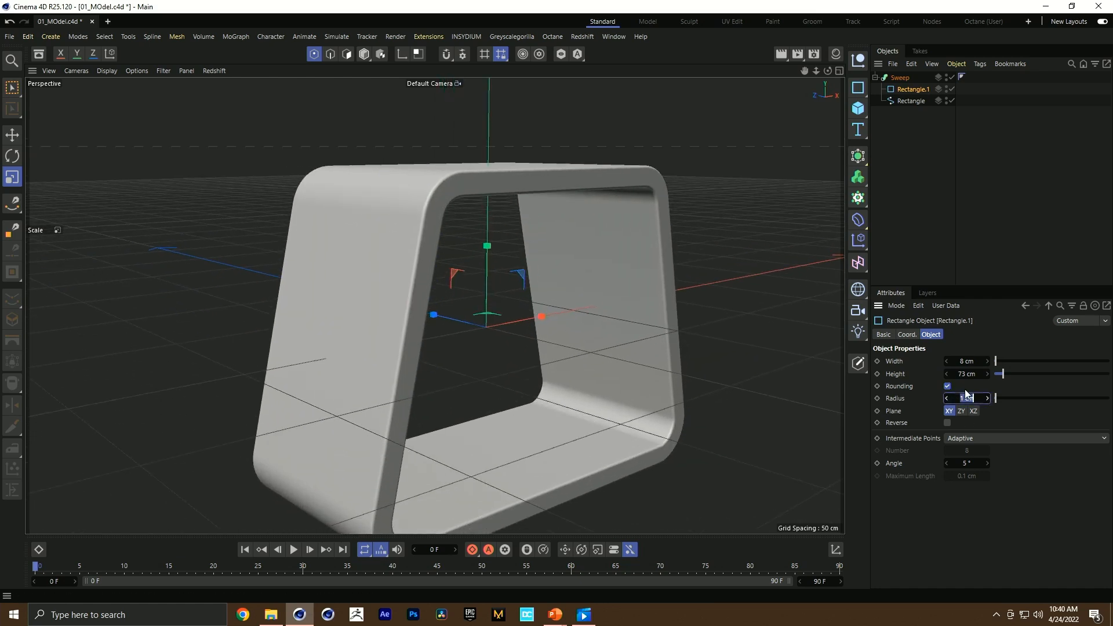
{"action": "scroll", "coordinate": [450, 383], "scroll_direction": "down", "scroll_amount": 2}
{"action": "scroll", "coordinate": [451, 377], "scroll_direction": "down", "scroll_amount": 2}
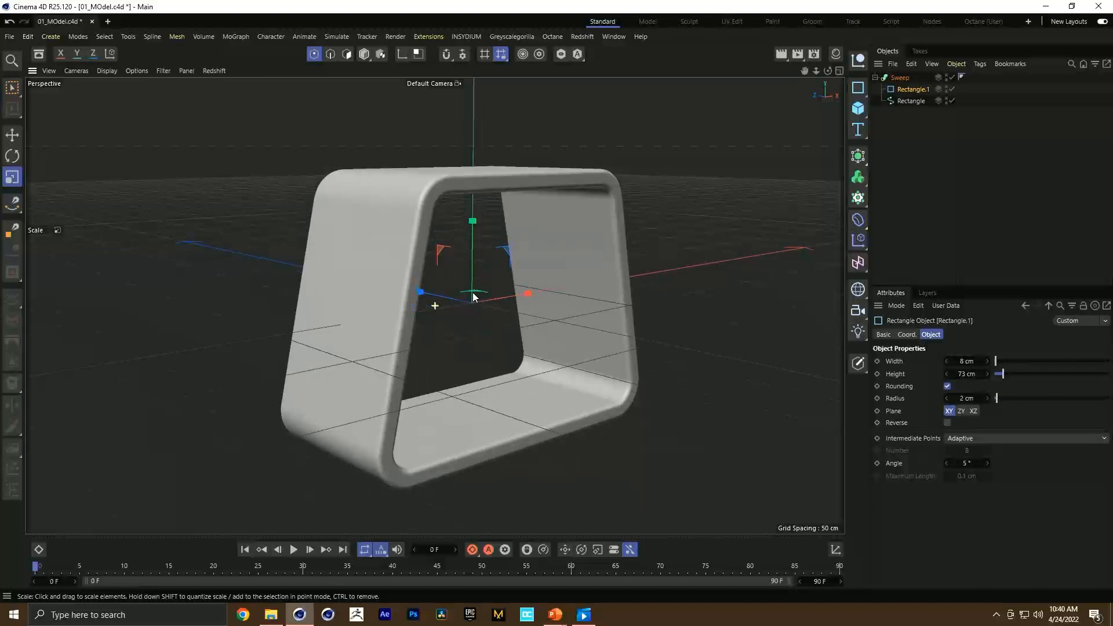
Step: Duplicate the trapezoid path spline out of the Sweep to the top of the hierarchy and save the scene
{"action": "left_click", "coordinate": [904, 101]}
{"action": "left_click_drag", "start_coordinate": [899, 103], "coordinate": [896, 74], "text": "ctrl"}
{"action": "key", "text": "ctrl+z"}
{"action": "left_click", "coordinate": [876, 89]}
{"action": "left_click", "coordinate": [907, 109]}
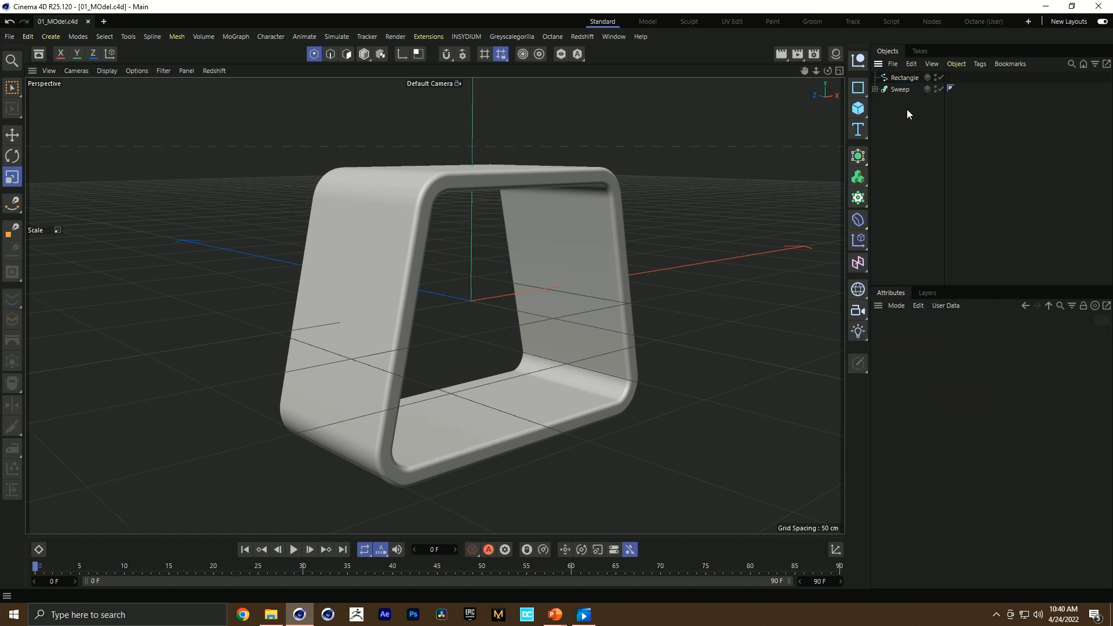
Step: Add a null object and name it 00_Head
{"action": "left_click", "coordinate": [853, 64]}
{"action": "double_click", "coordinate": [898, 78]}
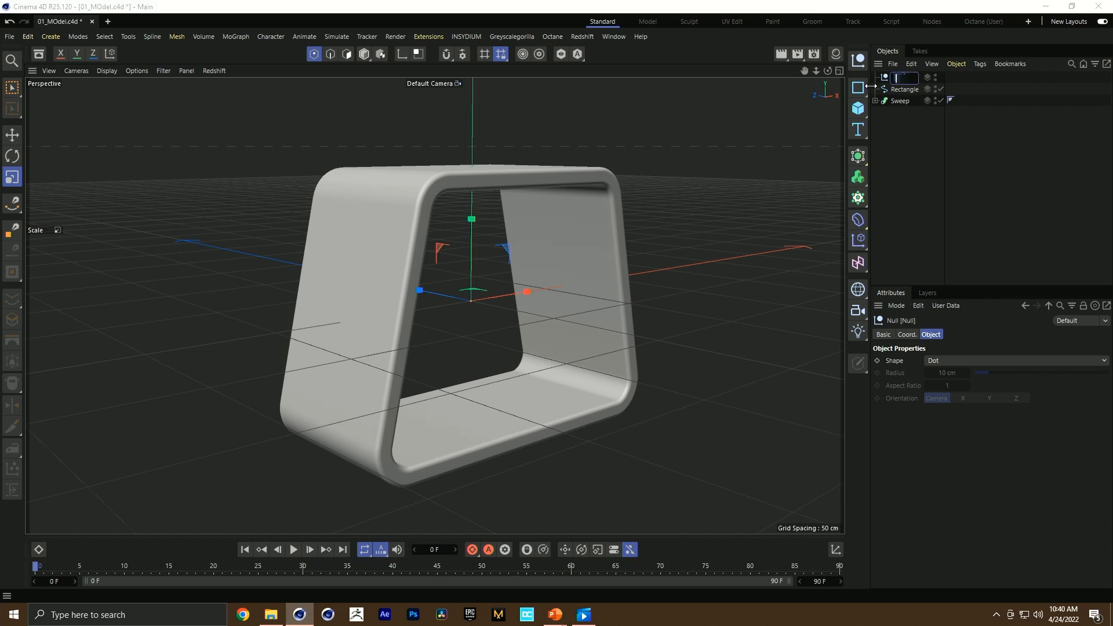
{"action": "type", "text": "00_Head"}
{"action": "key", "text": "Return"}
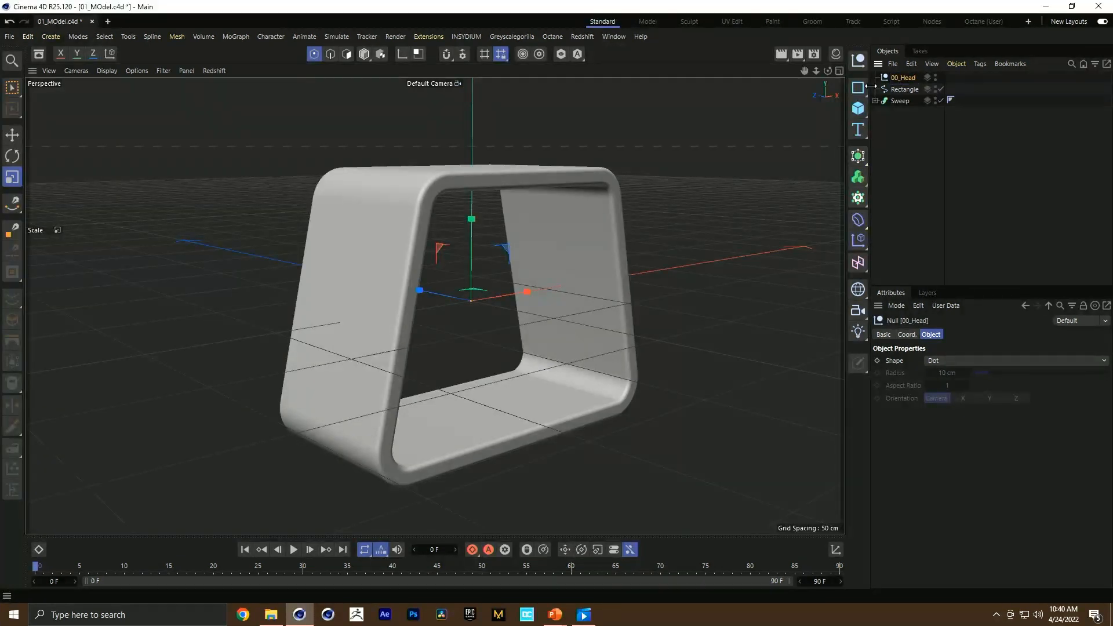
Step: Place the duplicated trapezoid spline and the Sweep under the 00_Head null and hide the Sweep
{"action": "left_click", "coordinate": [905, 88]}
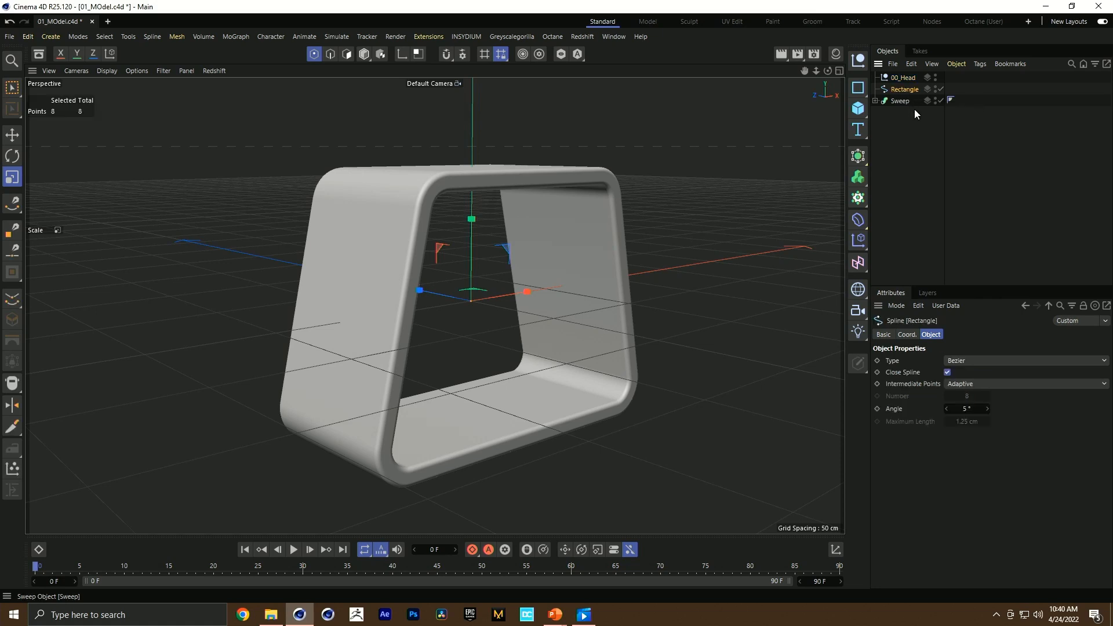
{"action": "left_click", "coordinate": [884, 100], "text": "ctrl"}
{"action": "left_click_drag", "start_coordinate": [899, 86], "coordinate": [883, 77]}
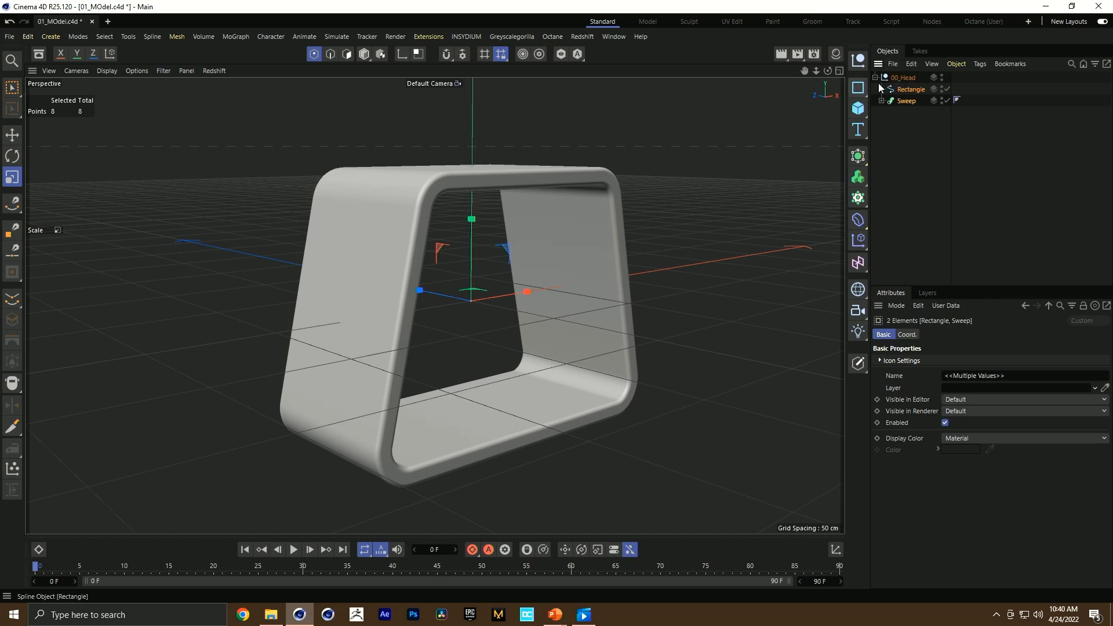
{"action": "left_click", "coordinate": [905, 90]}
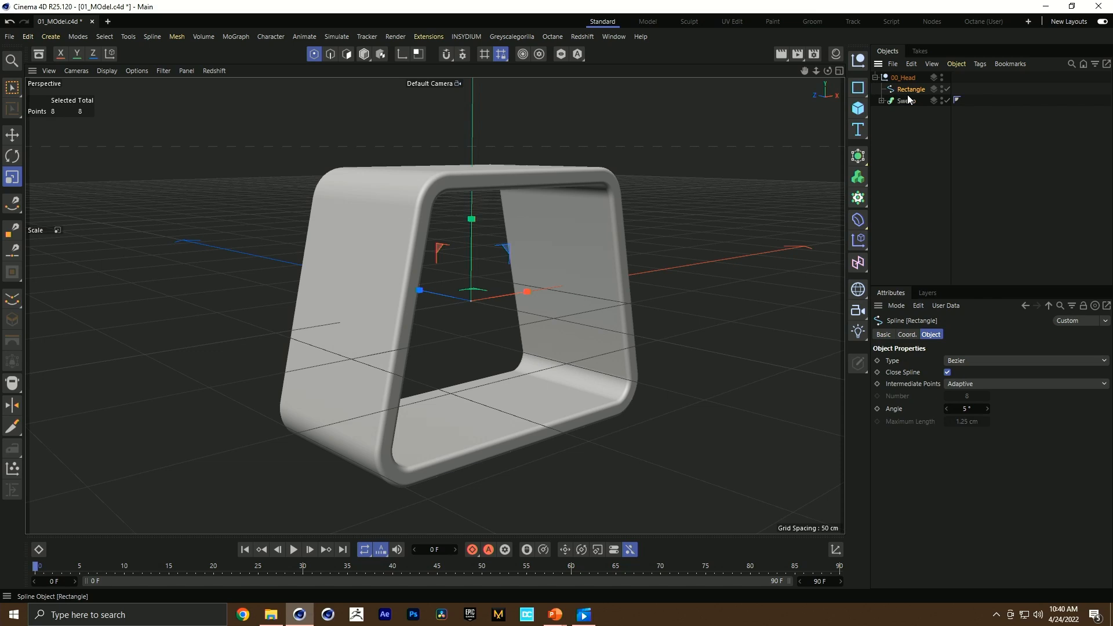
{"action": "double_click", "coordinate": [941, 99]}
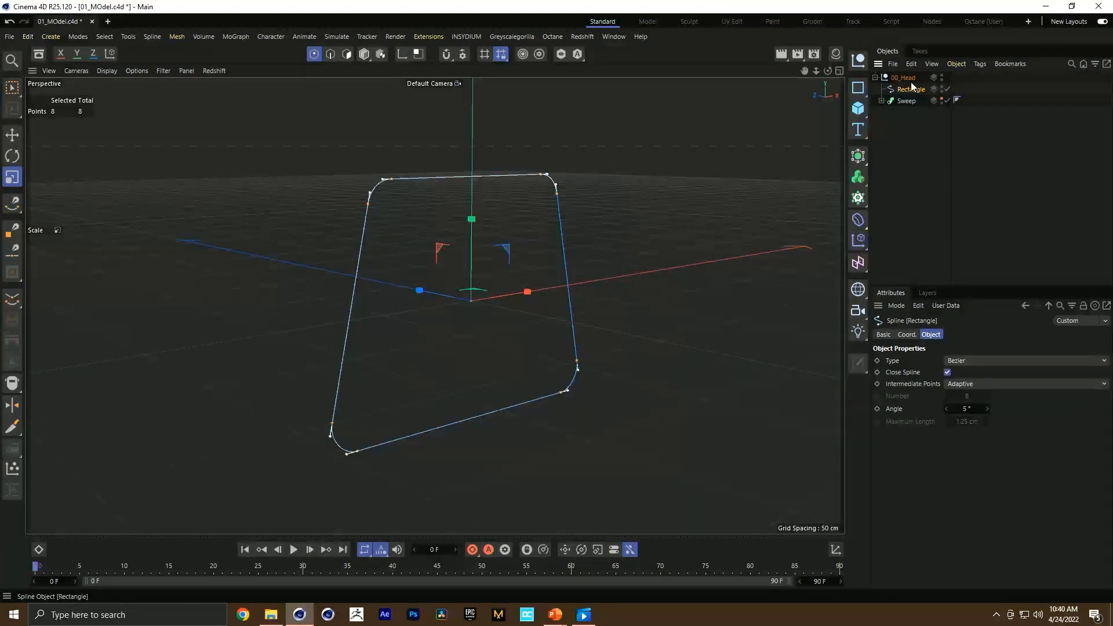
Step: Add a rectangle spline about 9.33 cm wide and 36.33 cm high inside the head outline, with rounded corners
{"action": "left_click", "coordinate": [859, 88]}
{"action": "left_click_drag", "start_coordinate": [698, 137], "coordinate": [515, 203]}
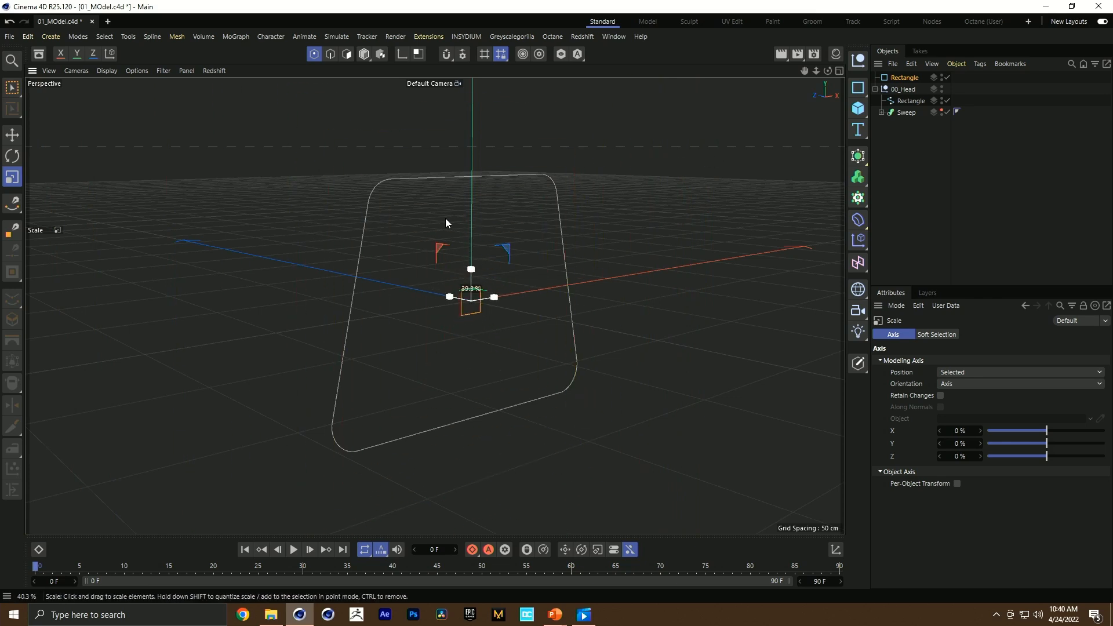
{"action": "middle_click", "coordinate": [502, 363]}
{"action": "middle_click", "coordinate": [503, 360]}
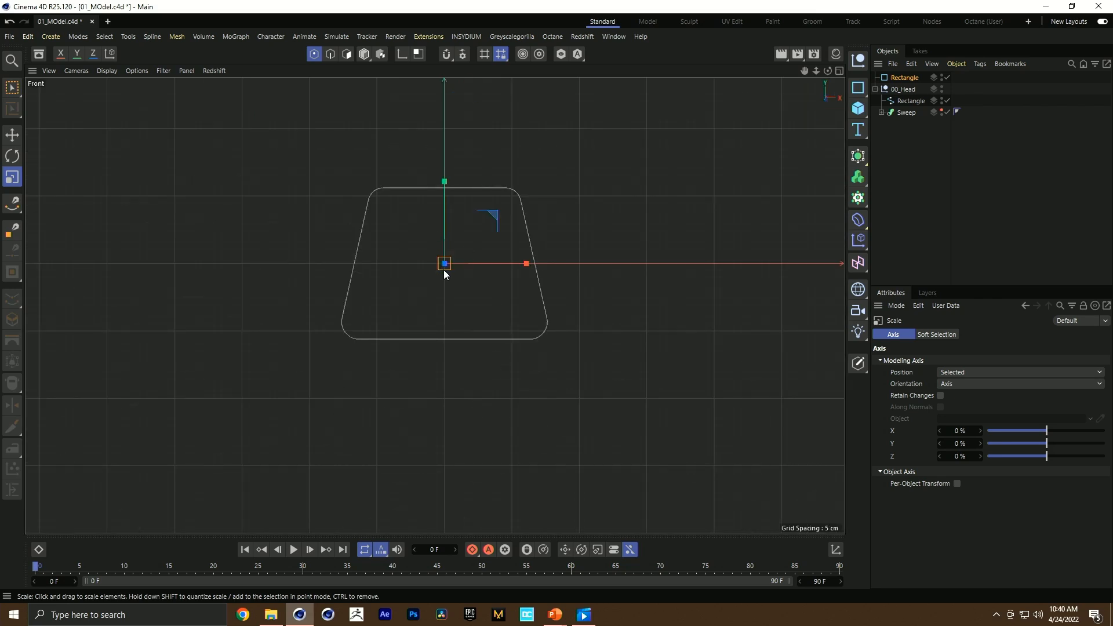
{"action": "scroll", "coordinate": [444, 270], "scroll_direction": "up", "scroll_amount": 3}
{"action": "left_click", "coordinate": [899, 78]}
{"action": "left_click_drag", "start_coordinate": [964, 373], "coordinate": [971, 376]}
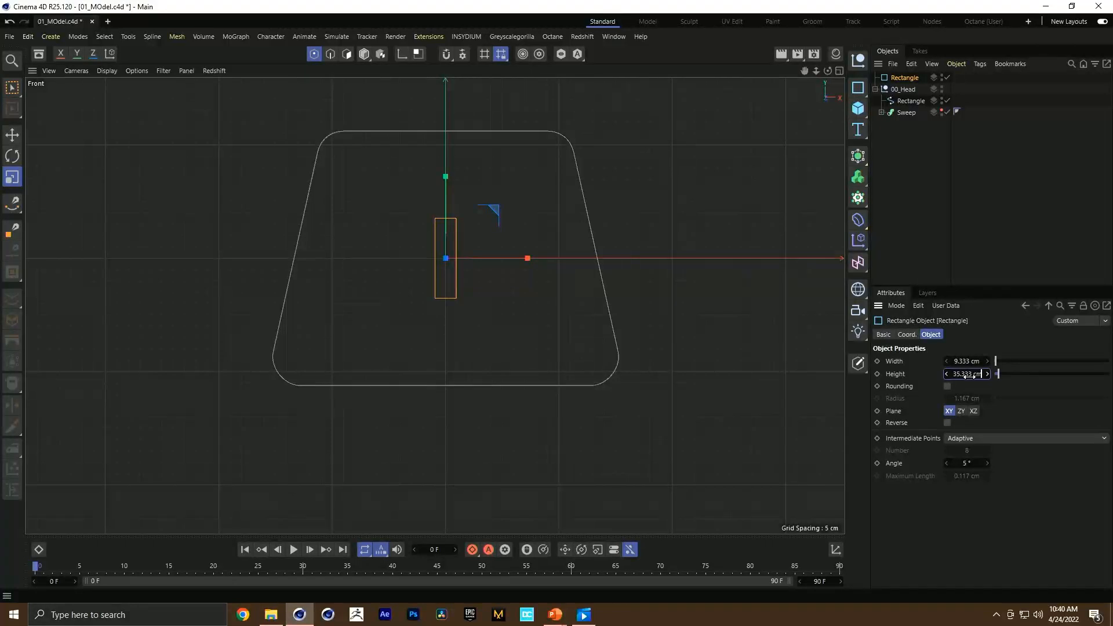
{"action": "left_click", "coordinate": [948, 386]}
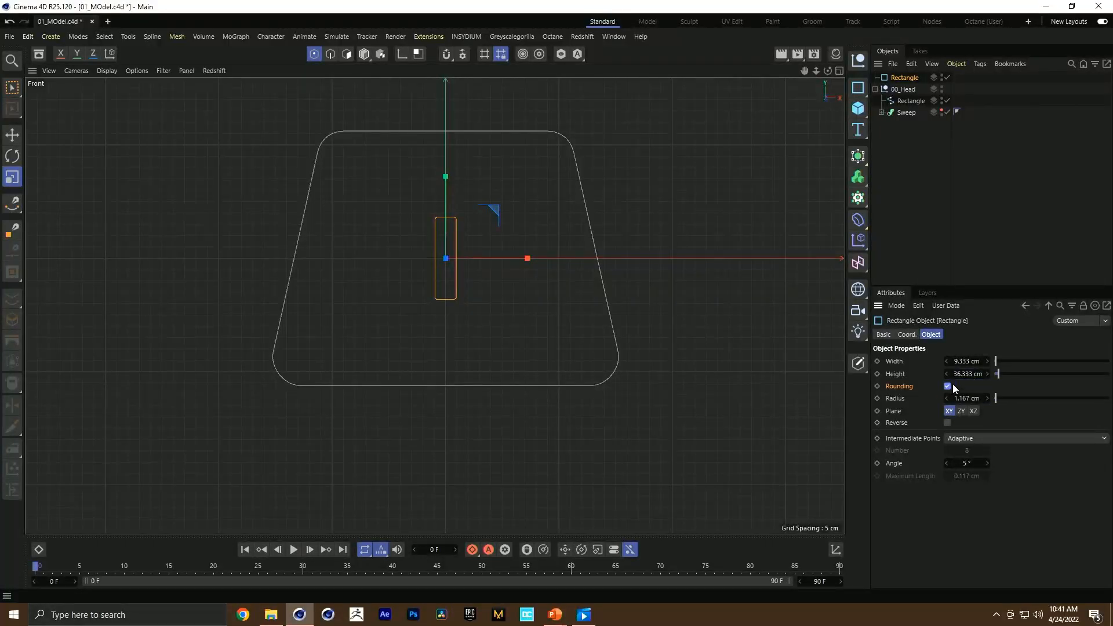
{"action": "left_click_drag", "start_coordinate": [963, 399], "coordinate": [963, 400]}
Step: Put the rounded rectangle in a grid Cloner with counts 3, 1 and 3 and an X spacing of 20 cm
{"action": "left_click", "coordinate": [859, 199], "text": "alt"}
{"action": "left_click_drag", "start_coordinate": [1030, 443], "coordinate": [1030, 439]}
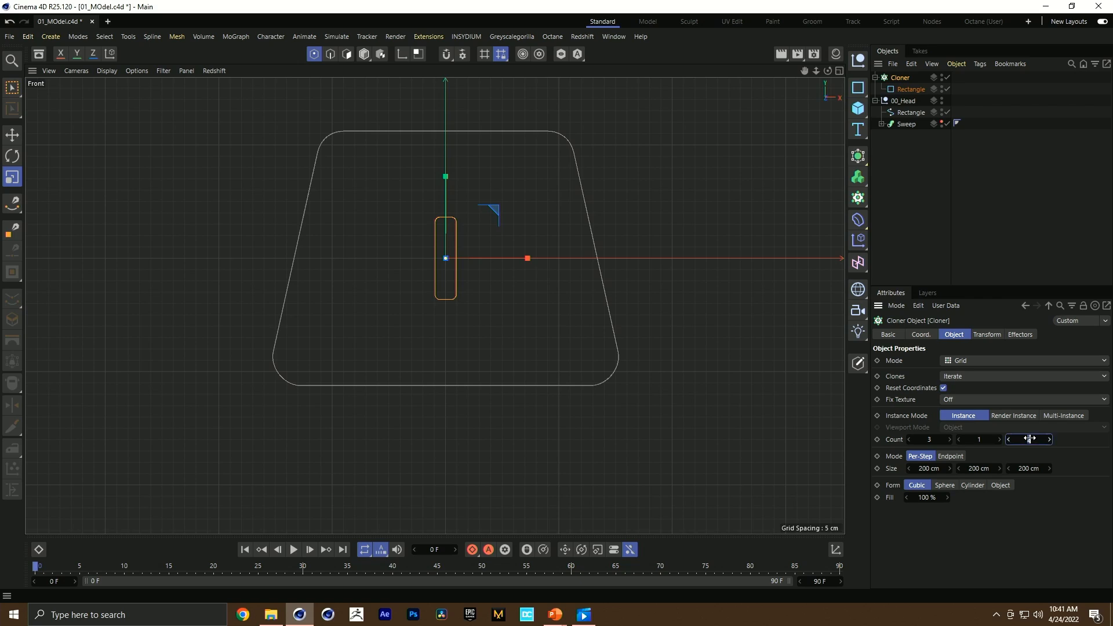
{"action": "scroll", "coordinate": [263, 366], "scroll_direction": "down", "scroll_amount": 8}
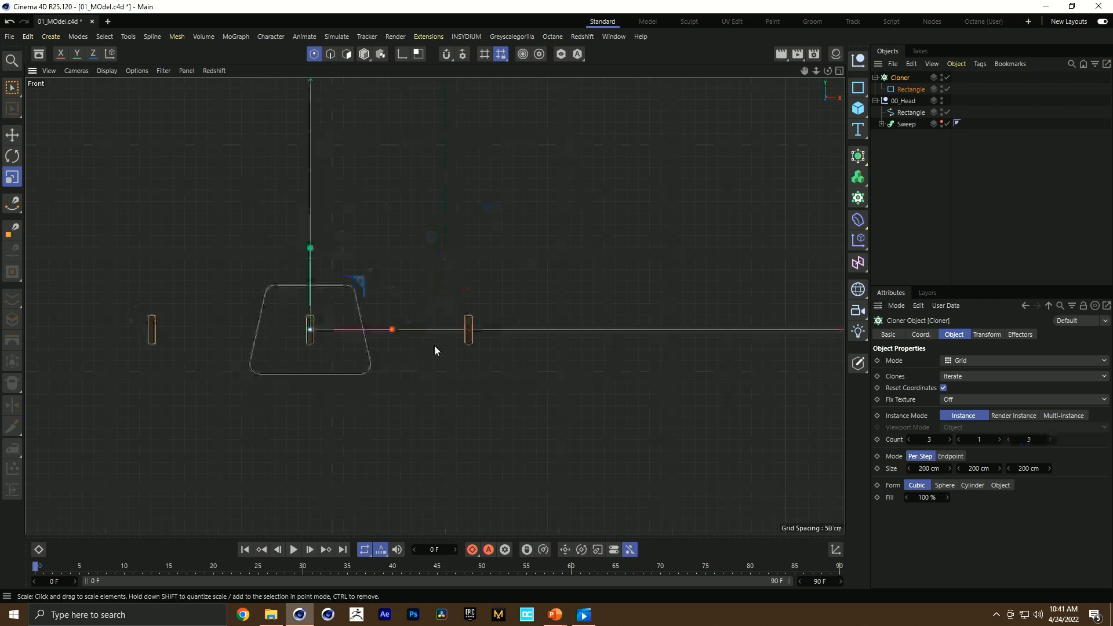
{"action": "key", "text": "e"}
{"action": "left_click", "coordinate": [900, 77]}
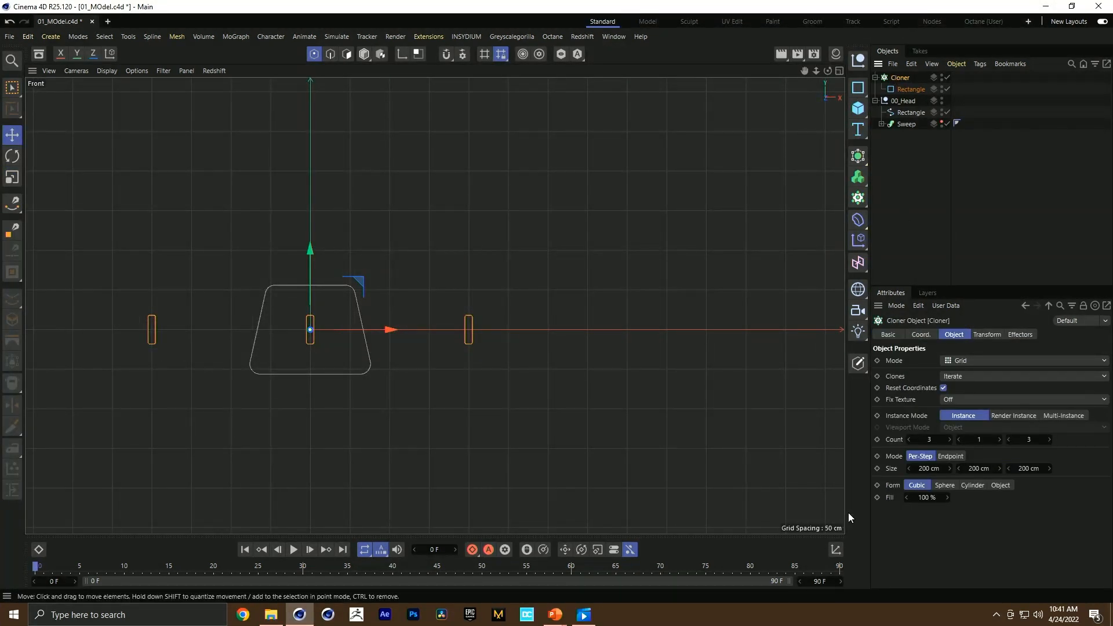
{"action": "left_click_drag", "start_coordinate": [949, 469], "coordinate": [834, 468]}
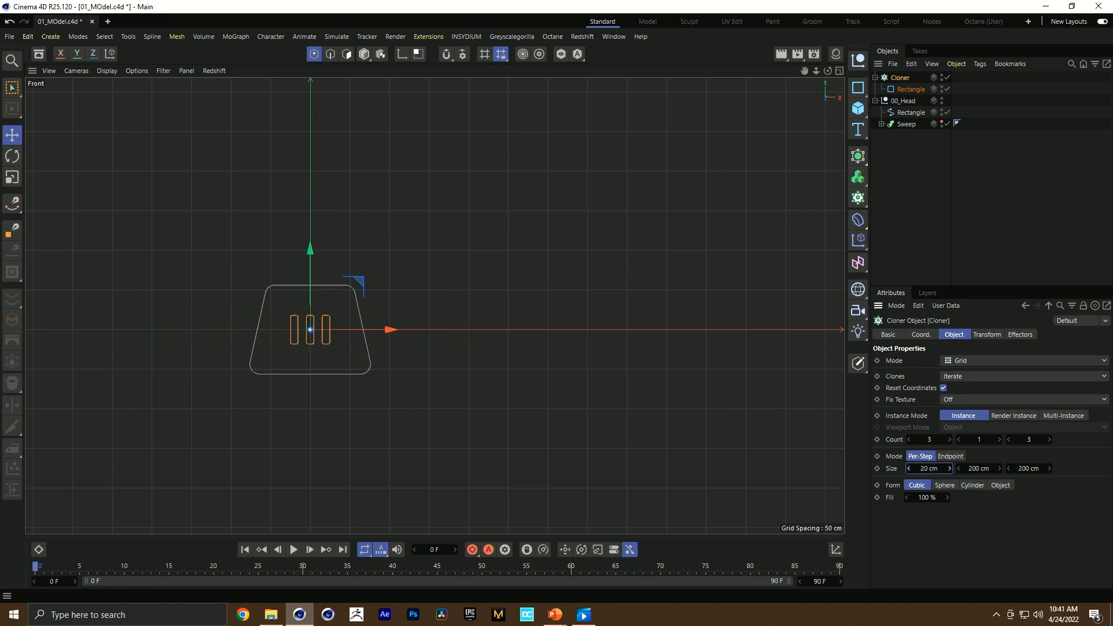
Step: Set the grid Cloner's counts to 5, 1 and 1 with an X spacing of 19 cm
{"action": "left_click_drag", "start_coordinate": [937, 442], "coordinate": [1052, 440]}
{"action": "left_click", "coordinate": [1030, 441]}
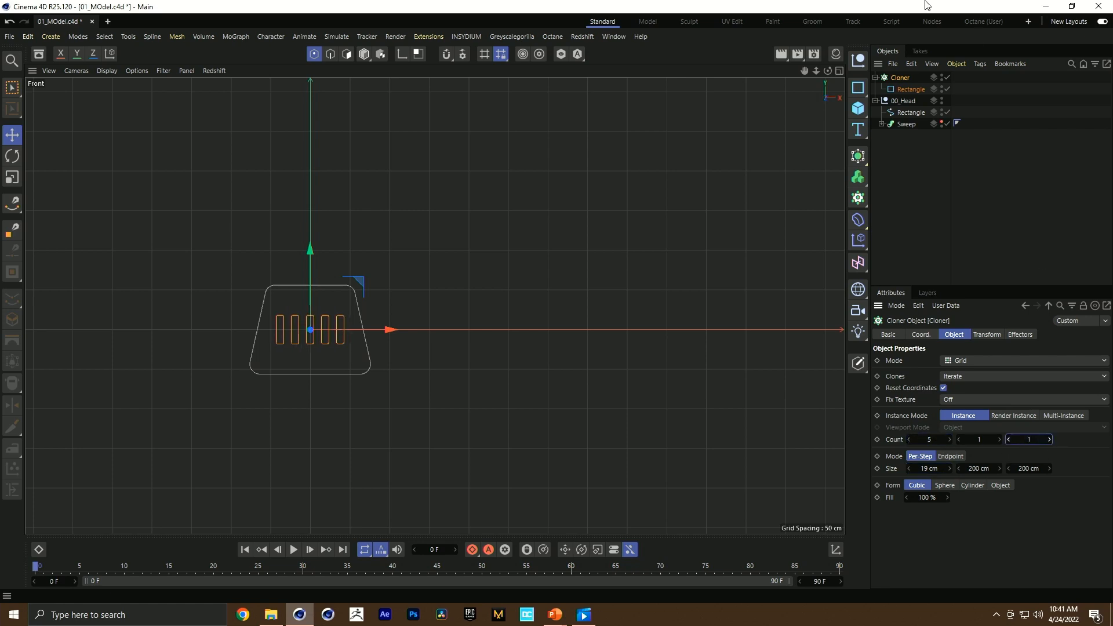
{"action": "right_click", "coordinate": [894, 79]}
Step: Scale the row of five rounded slots down slightly and move it into the lower part of the head outline
{"action": "scroll", "coordinate": [328, 337], "scroll_direction": "up", "scroll_amount": 6}
{"action": "middle_click_drag", "start_coordinate": [241, 334], "coordinate": [358, 327], "text": "alt"}
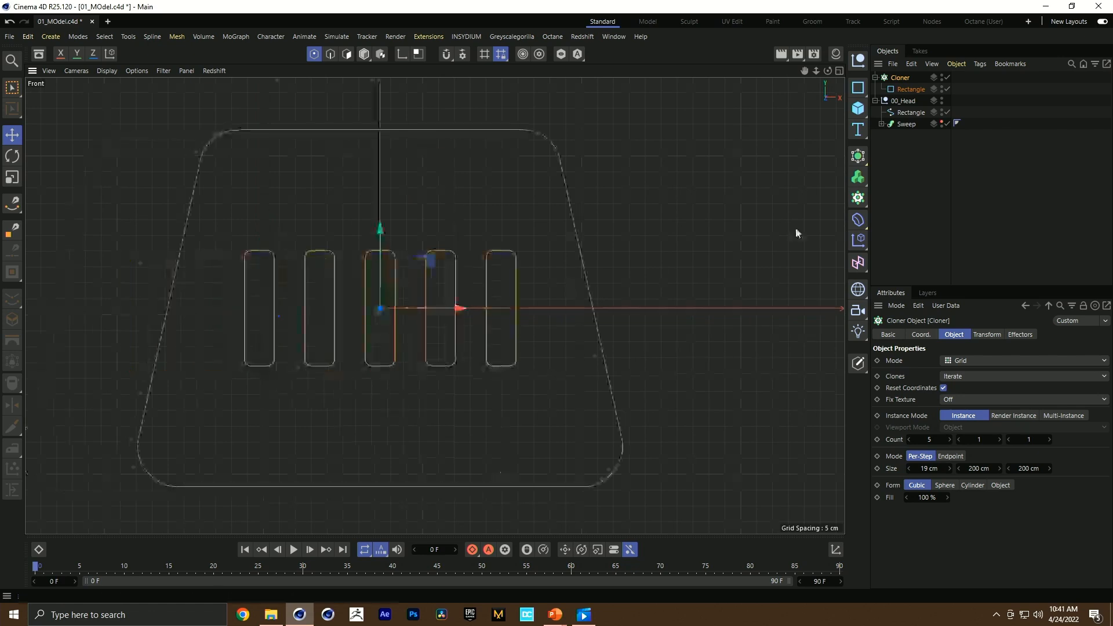
{"action": "key", "text": "t"}
{"action": "left_click_drag", "start_coordinate": [555, 168], "coordinate": [521, 184]}
{"action": "key", "text": "e"}
{"action": "left_click_drag", "start_coordinate": [380, 240], "coordinate": [364, 315]}
Step: Merge the Cloner into one editable spline, replacing the original, and place it under 00_Head below the trapezoid spline
{"action": "right_click", "coordinate": [890, 78]}
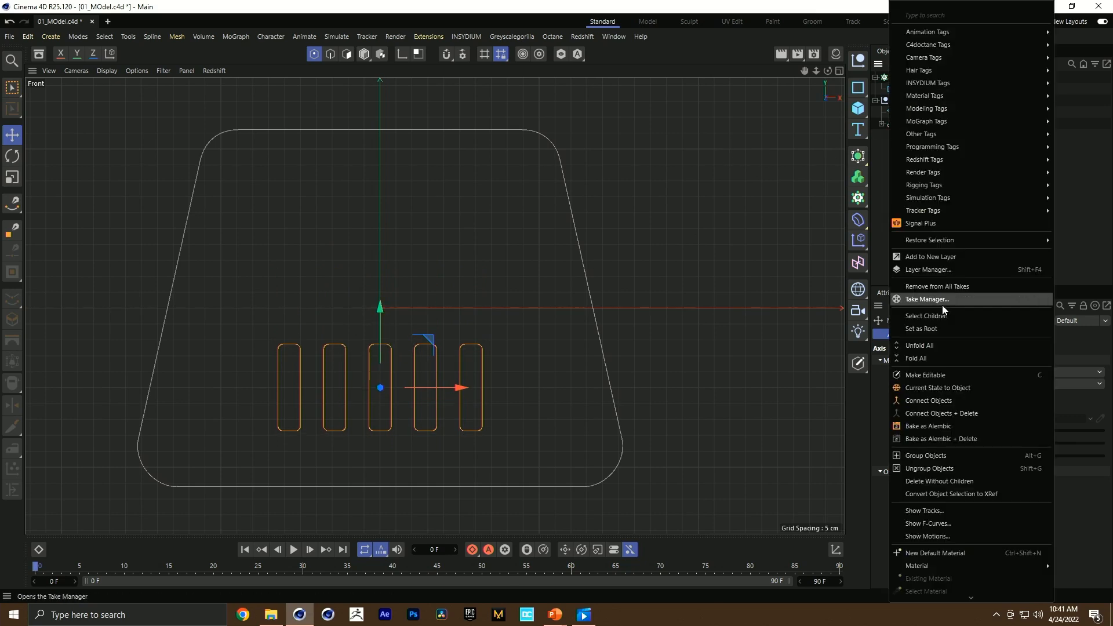
{"action": "left_click", "coordinate": [920, 413]}
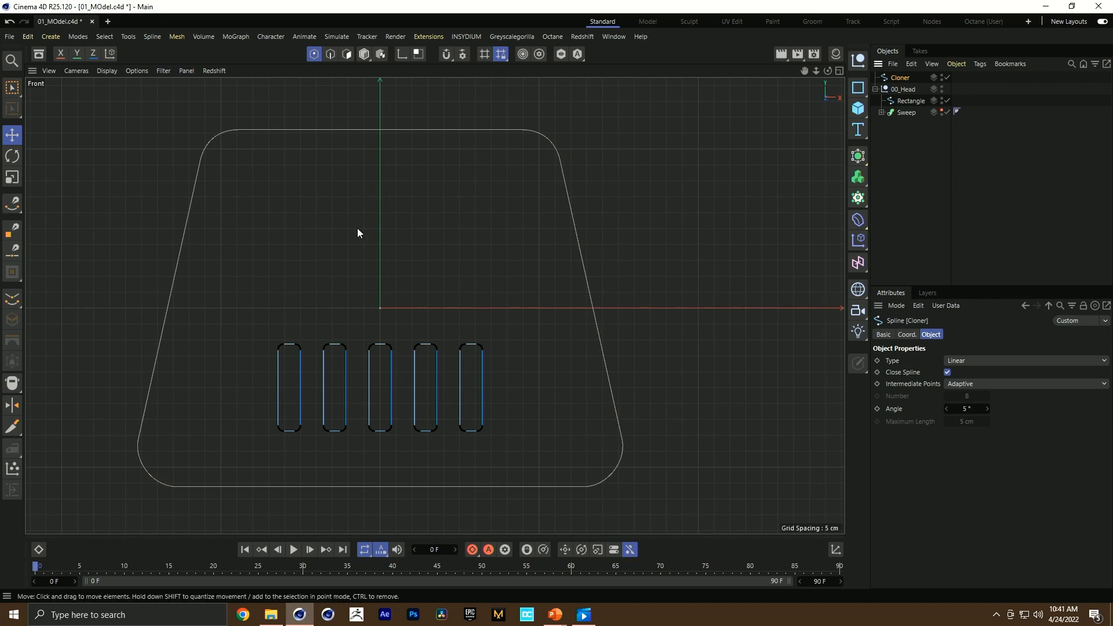
{"action": "mouse_move", "coordinate": [901, 81]}
{"action": "left_mouse_down"}
{"action": "mouse_move", "coordinate": [911, 106]}
{"action": "mouse_move", "coordinate": [909, 92]}
{"action": "left_mouse_up"}
Step: Combine the trapezoid and slot splines in a Spline Mask using A subtract B to cut the slots from the outline
{"action": "left_click", "coordinate": [906, 101], "text": "ctrl"}
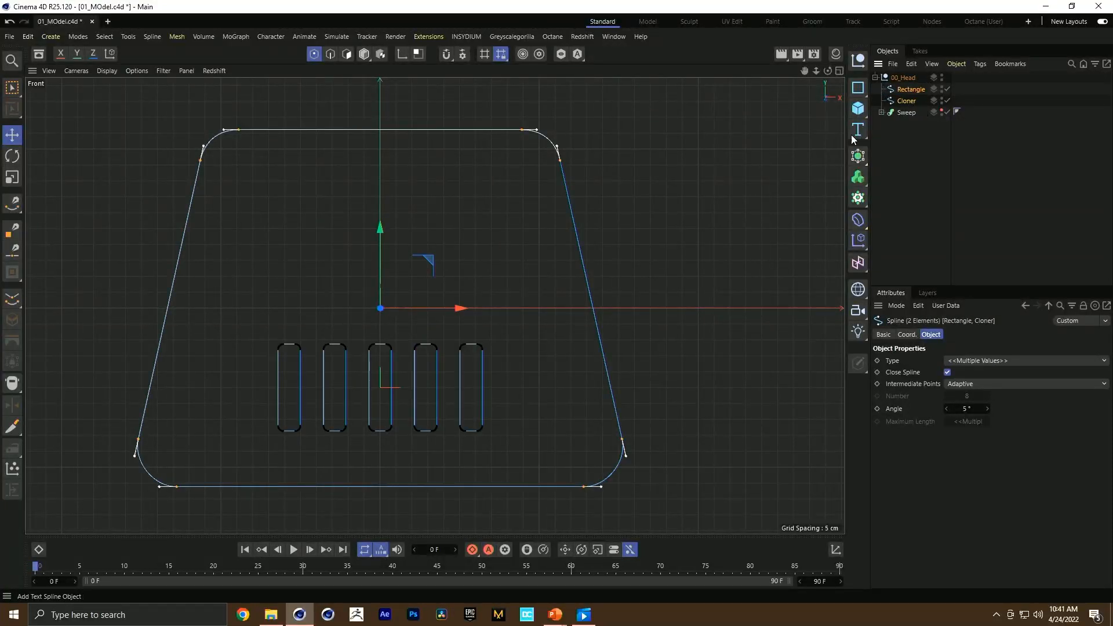
{"action": "left_click", "coordinate": [859, 158]}
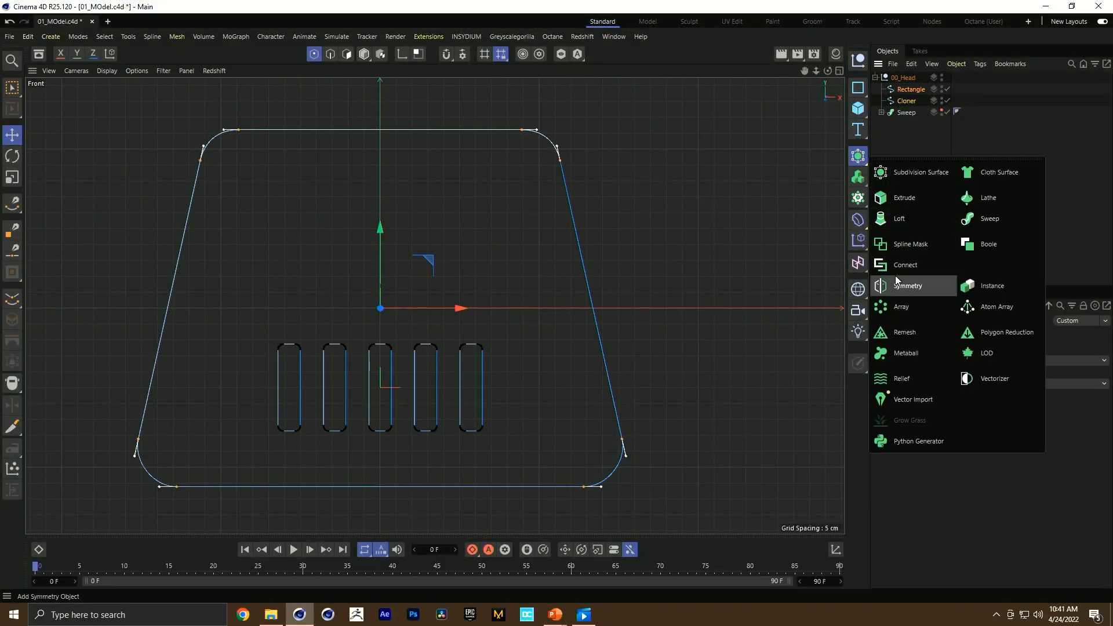
{"action": "left_click", "coordinate": [899, 245]}
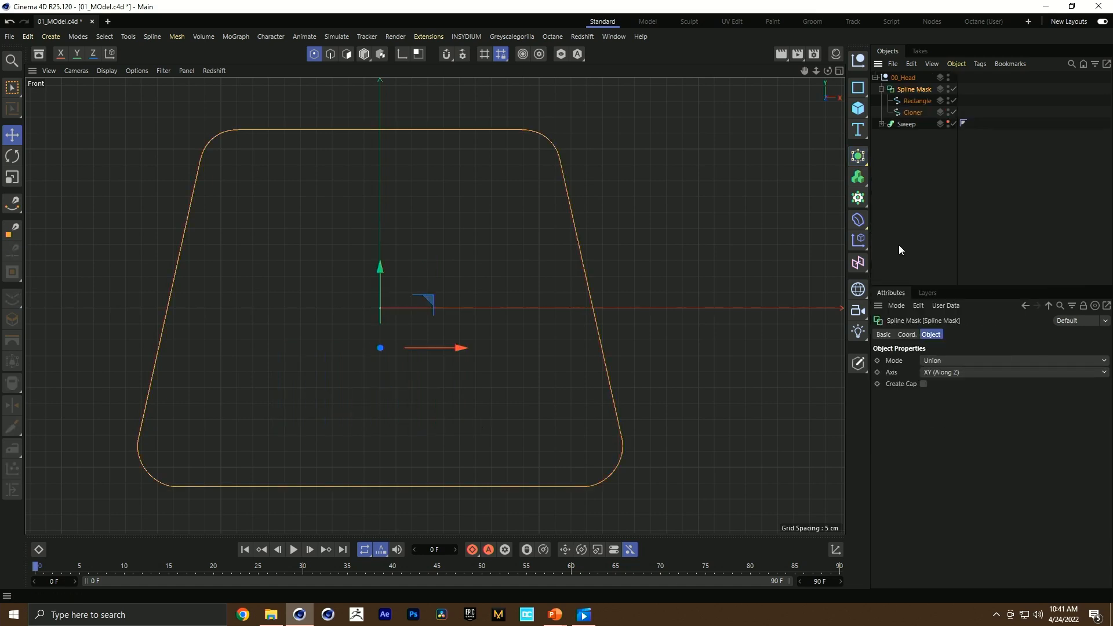
{"action": "left_click", "coordinate": [950, 360]}
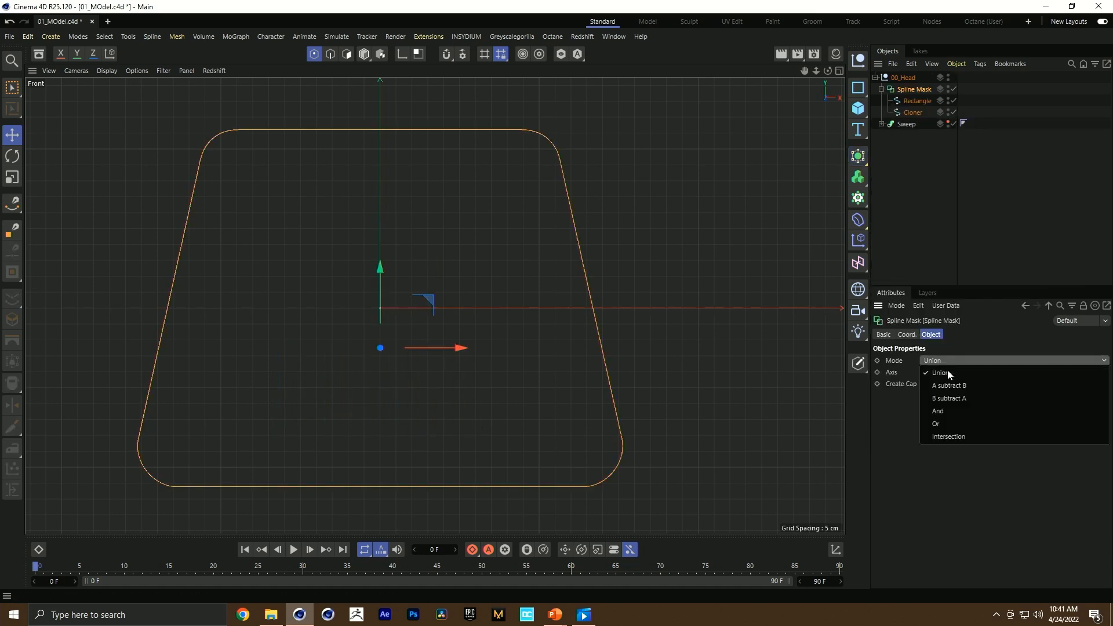
{"action": "left_click", "coordinate": [947, 387]}
{"action": "left_click", "coordinate": [910, 105]}
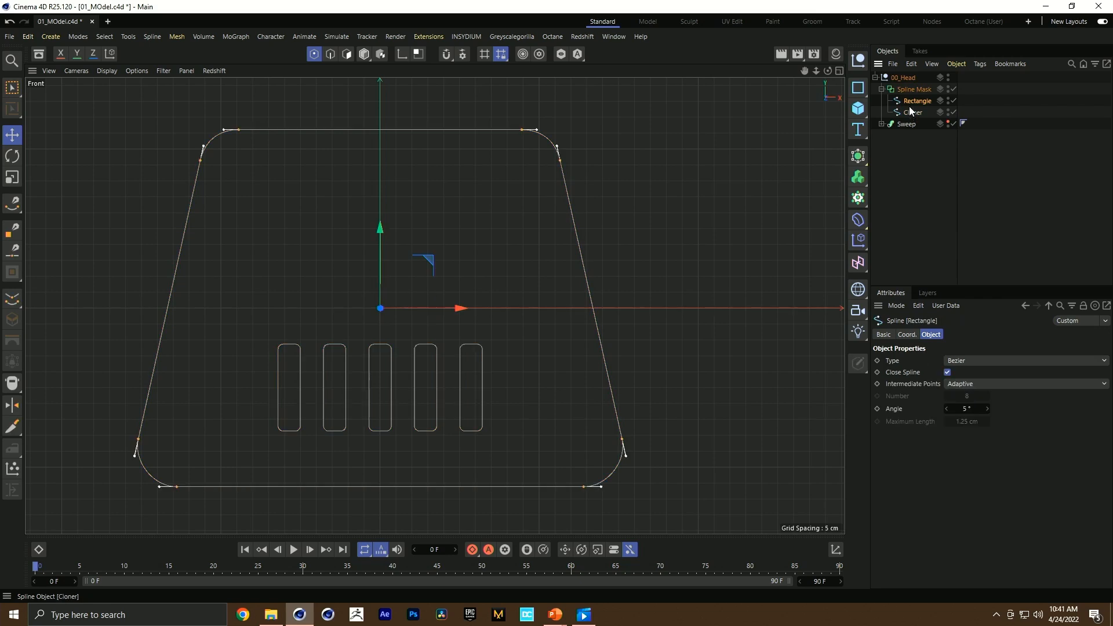
{"action": "left_click", "coordinate": [914, 113]}
{"action": "left_click", "coordinate": [909, 101]}
{"action": "left_click", "coordinate": [910, 89]}
{"action": "left_click", "coordinate": [881, 89]}
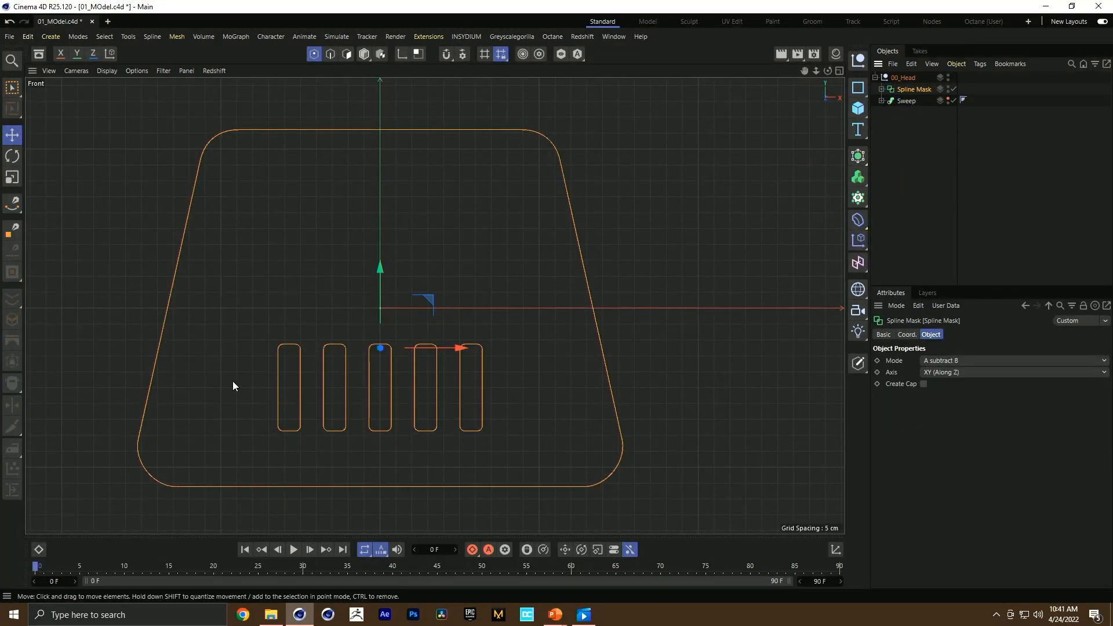
Step: Extrude the Spline Mask and move the Extrude about 31 cm along Z toward the front opening of the Sweep shell
{"action": "key", "text": "F1"}
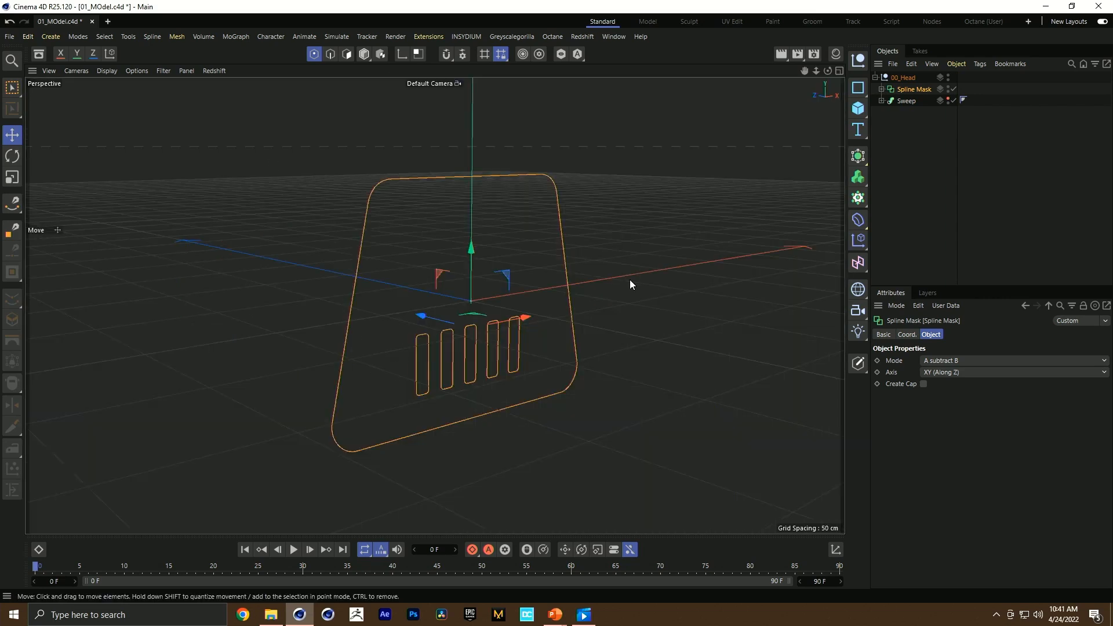
{"action": "left_click", "coordinate": [858, 156]}
{"action": "left_click", "coordinate": [913, 198]}
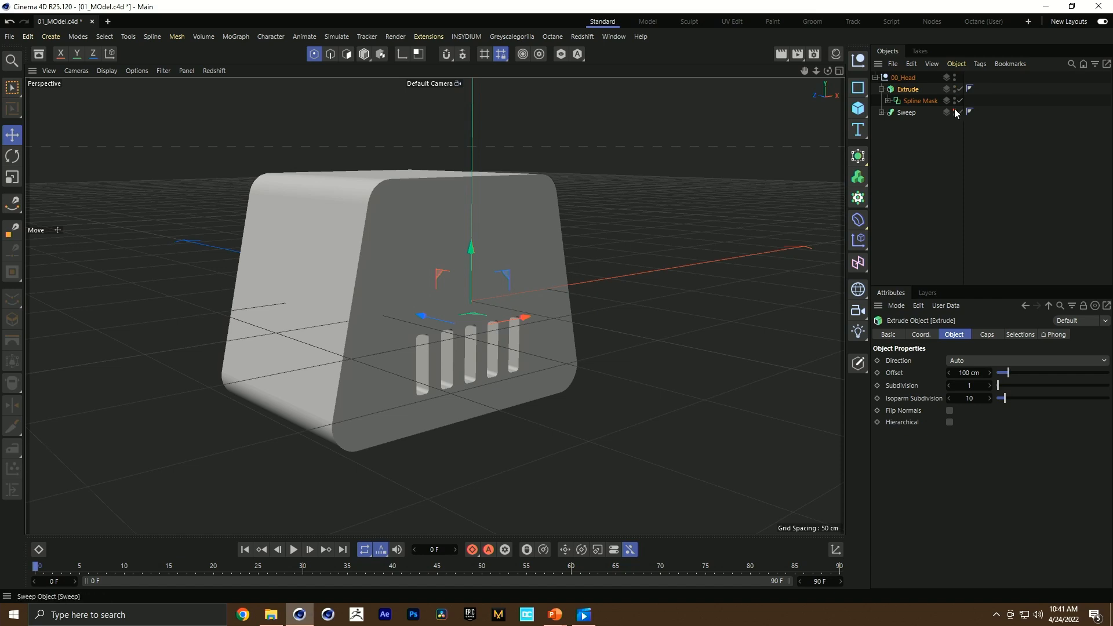
{"action": "key", "text": "e"}
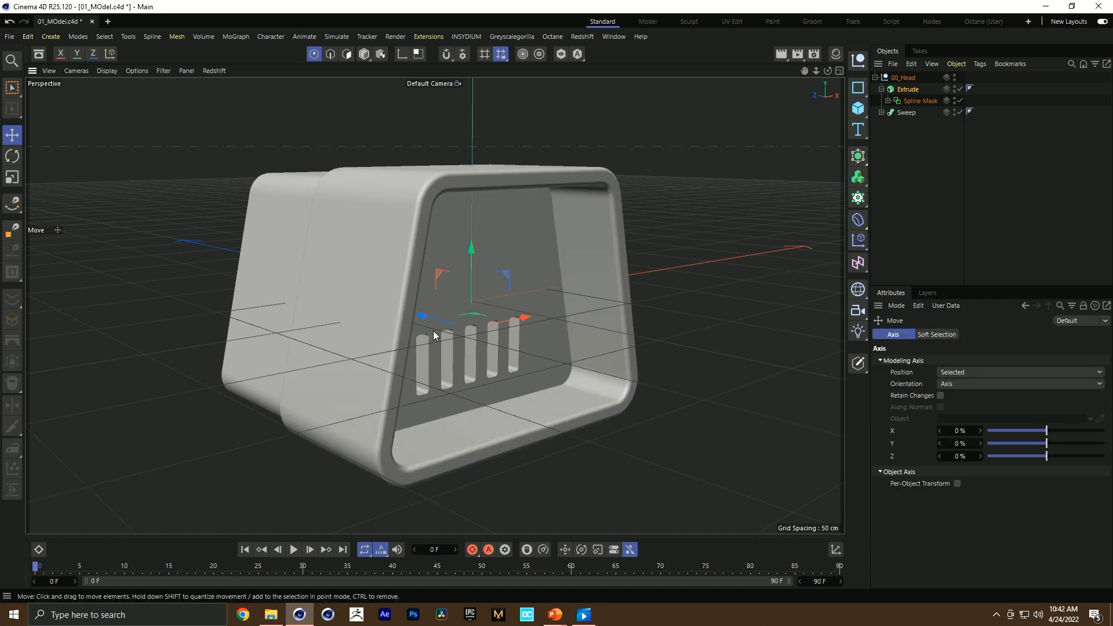
{"action": "left_click_drag", "start_coordinate": [436, 320], "coordinate": [480, 342]}
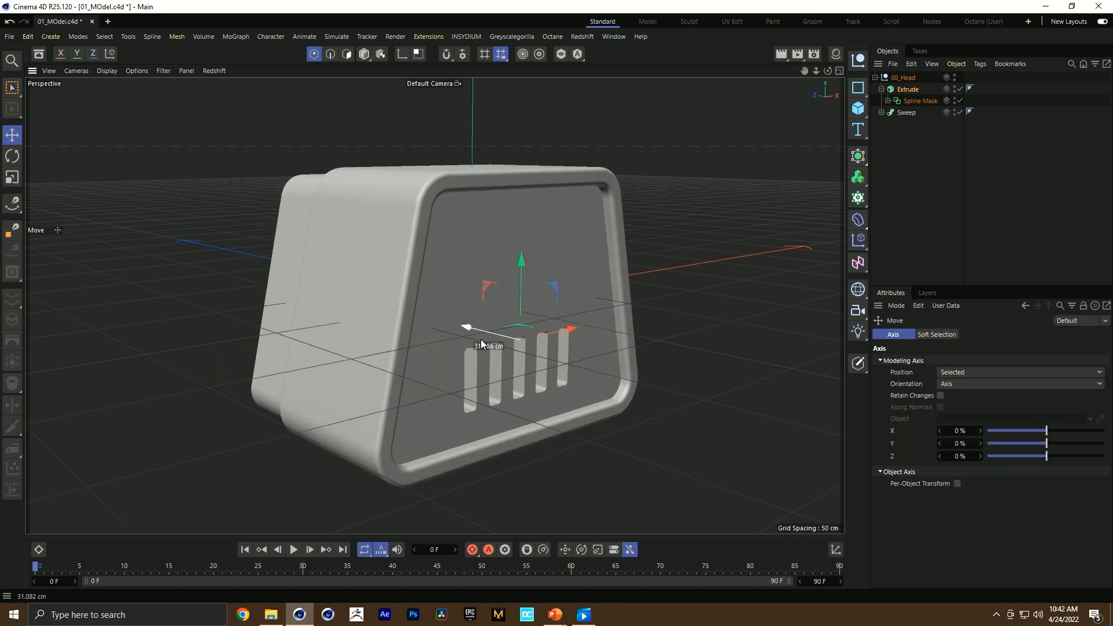
Step: Set the slotted Extrude's offset to 10 cm
{"action": "left_click", "coordinate": [908, 89]}
{"action": "left_click", "coordinate": [967, 373]}
{"action": "type", "text": "10"}
{"action": "key", "text": "Return"}
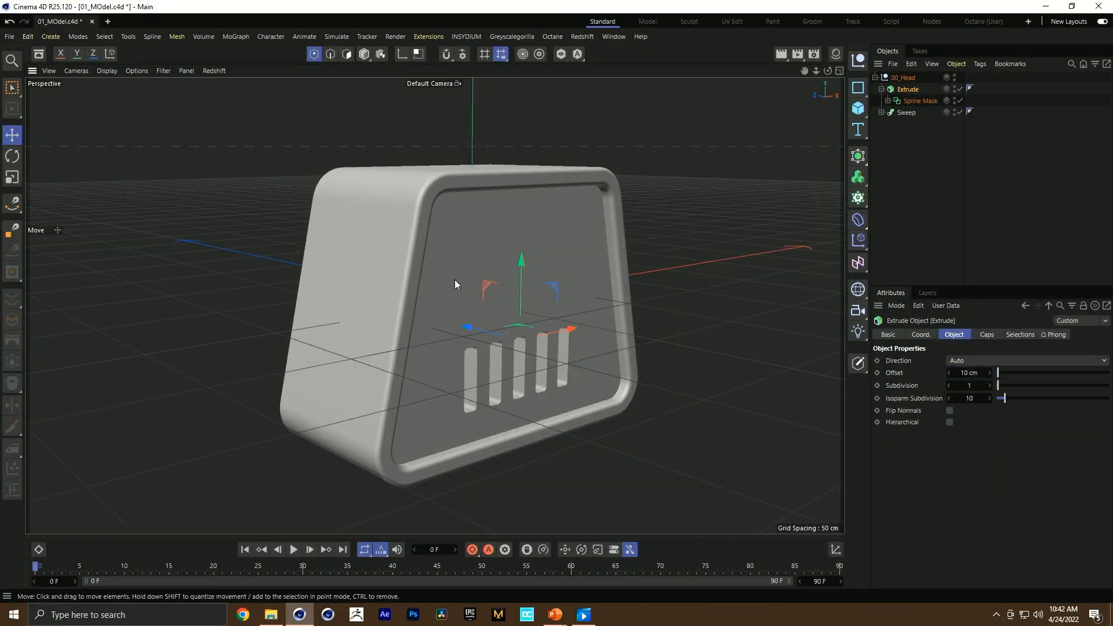
Step: Duplicate the slotted Extrude within 00_Head and expand the copy's Spline Mask
{"action": "left_click_drag", "start_coordinate": [455, 280], "coordinate": [686, 274], "text": "alt"}
{"action": "left_click_drag", "start_coordinate": [231, 356], "coordinate": [417, 294], "text": "alt"}
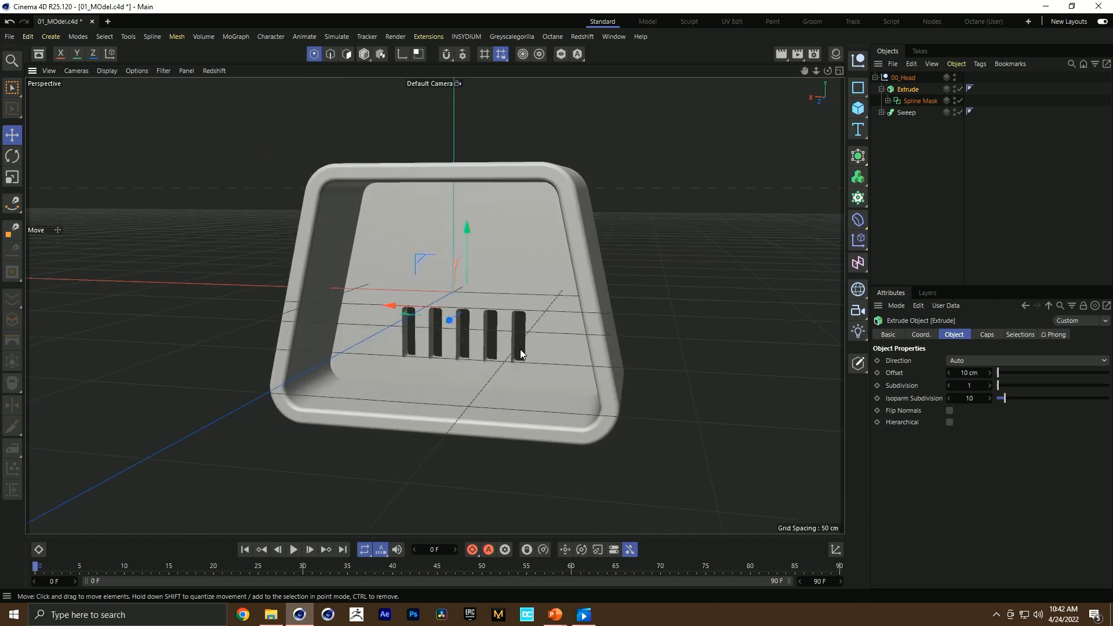
{"action": "left_click_drag", "start_coordinate": [902, 92], "coordinate": [898, 84], "text": "ctrl"}
{"action": "left_click", "coordinate": [888, 101]}
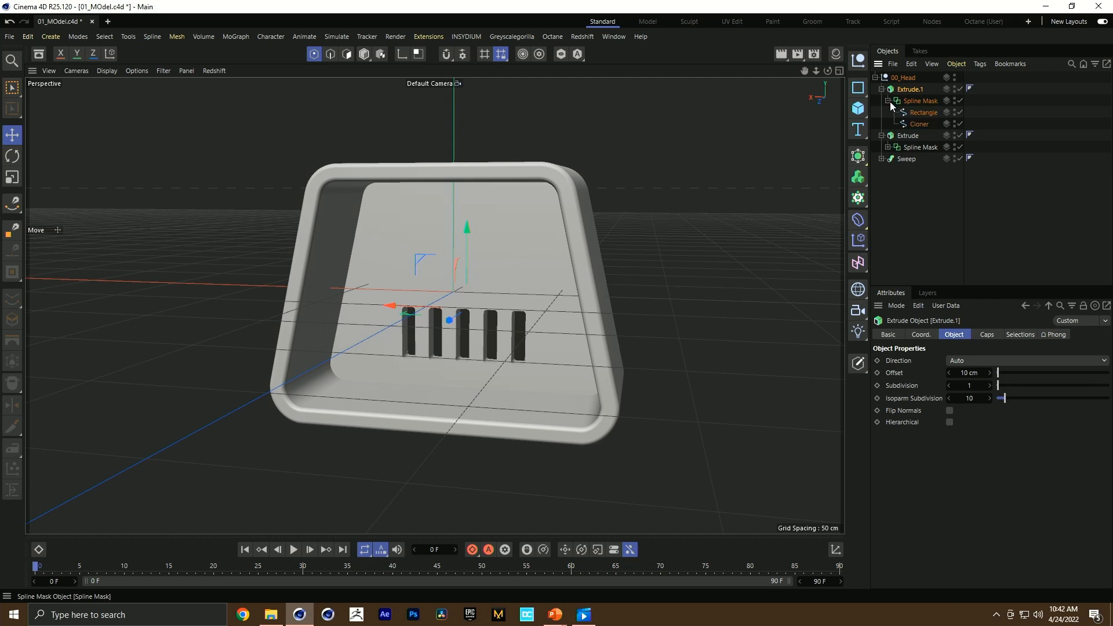
Step: Replace the copy's Spline Mask with its plain trapezoid spline and move the solid panel toward the back of the shell
{"action": "left_click_drag", "start_coordinate": [915, 112], "coordinate": [911, 101]}
{"action": "left_click", "coordinate": [920, 112]}
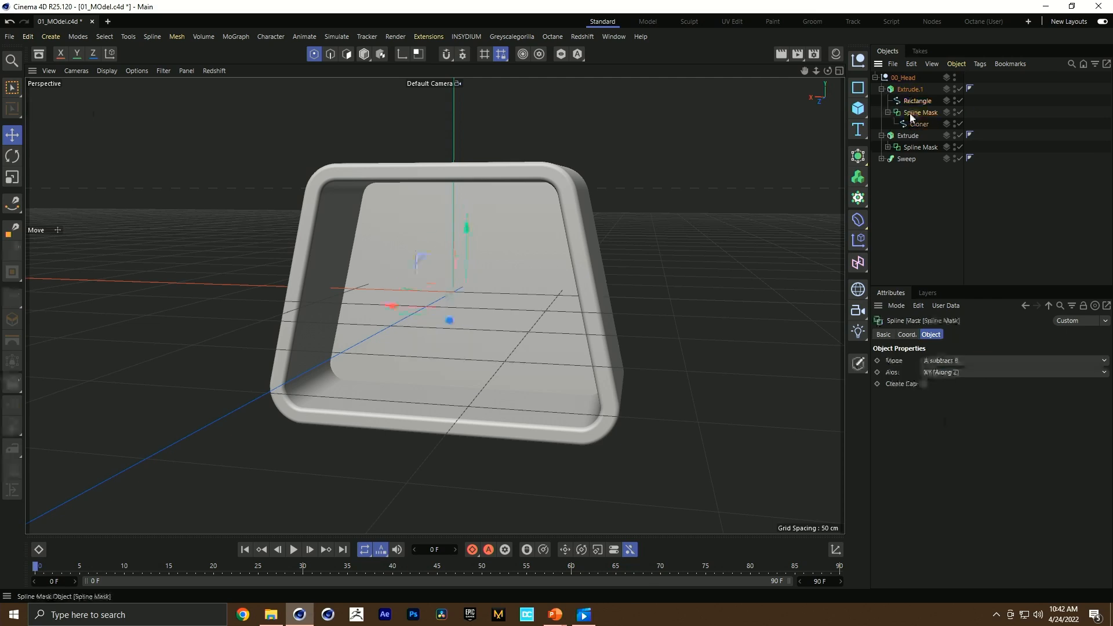
{"action": "key", "text": "Delete"}
{"action": "left_click", "coordinate": [909, 89]}
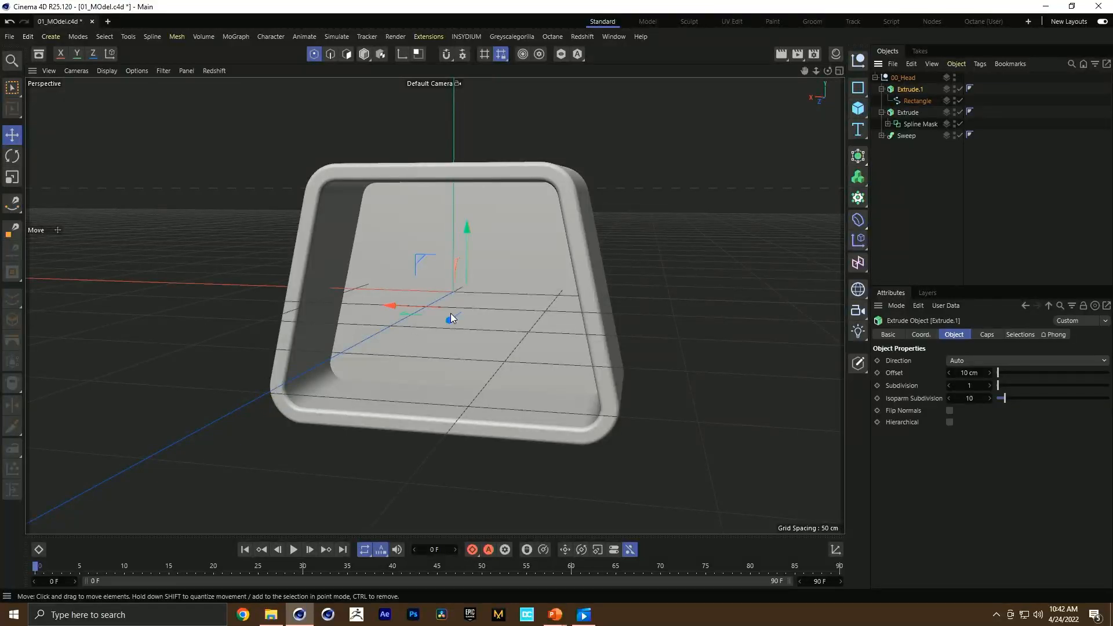
{"action": "left_click_drag", "start_coordinate": [412, 324], "coordinate": [637, 203], "text": "alt"}
Step: Rename the slotted front Extrude as Face Front
{"action": "left_click", "coordinate": [881, 89]}
{"action": "left_click", "coordinate": [896, 101]}
{"action": "double_click", "coordinate": [900, 102]}
{"action": "type", "text": "Fece Front"}
{"action": "key", "text": "Return"}
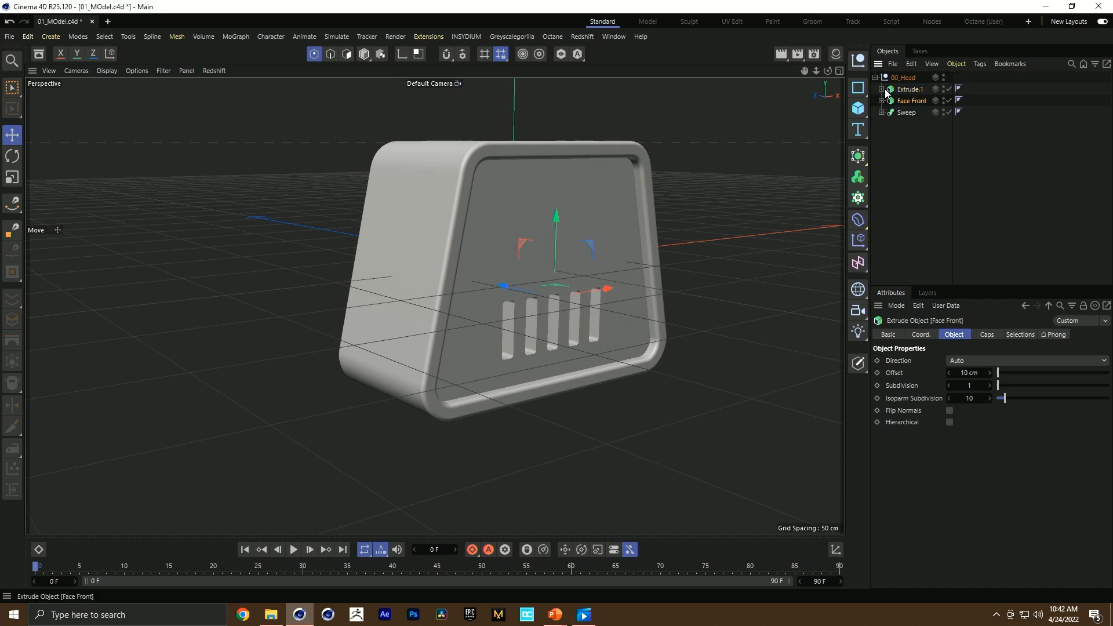
Step: Give Face Front a 2 cm round bevel on both caps and save the project
{"action": "left_click", "coordinate": [975, 333]}
{"action": "left_click", "coordinate": [977, 427]}
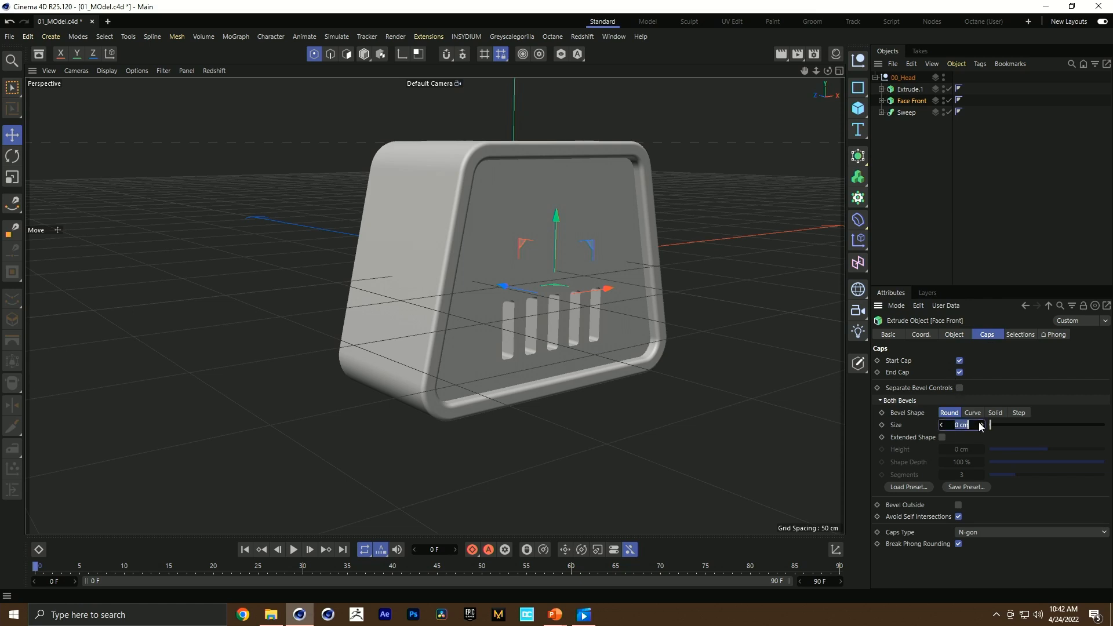
{"action": "type", "text": "2"}
{"action": "key", "text": "Return"}
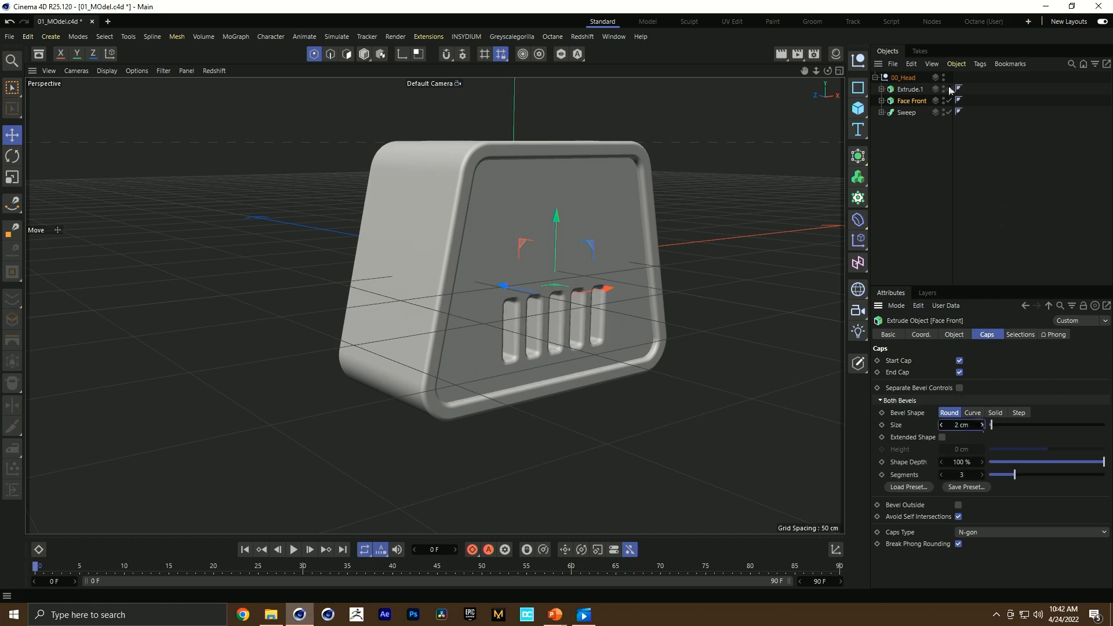
{"action": "left_click", "coordinate": [941, 125]}
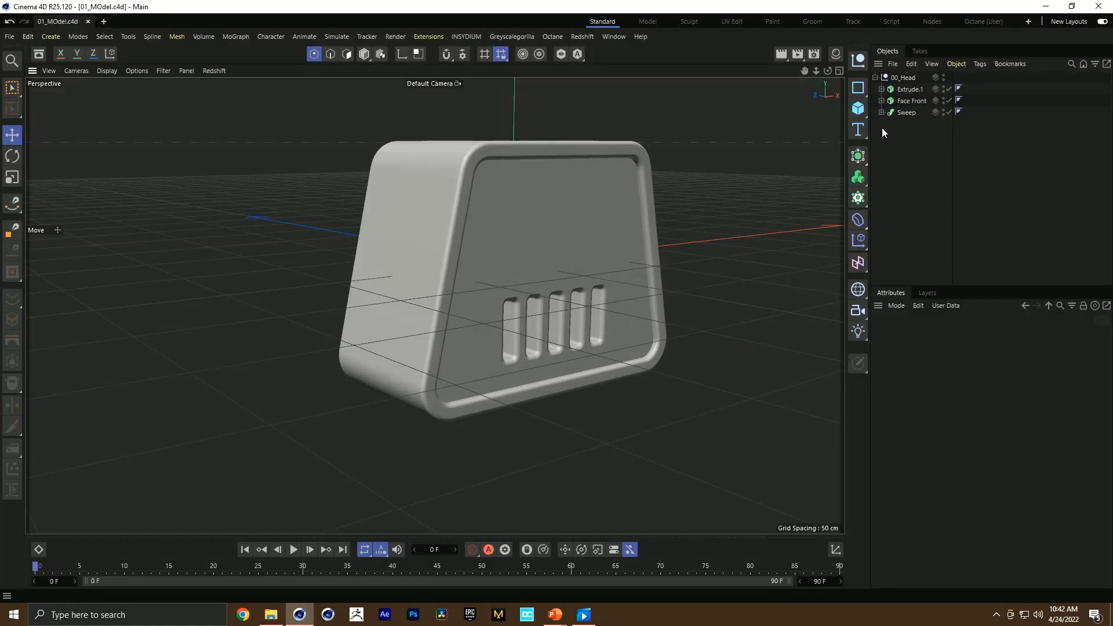
Step: Copy the trapezoid path spline out of the Sweep to the first position under 00_Head, working in the front view
{"action": "middle_click", "coordinate": [499, 260]}
{"action": "middle_click", "coordinate": [579, 329]}
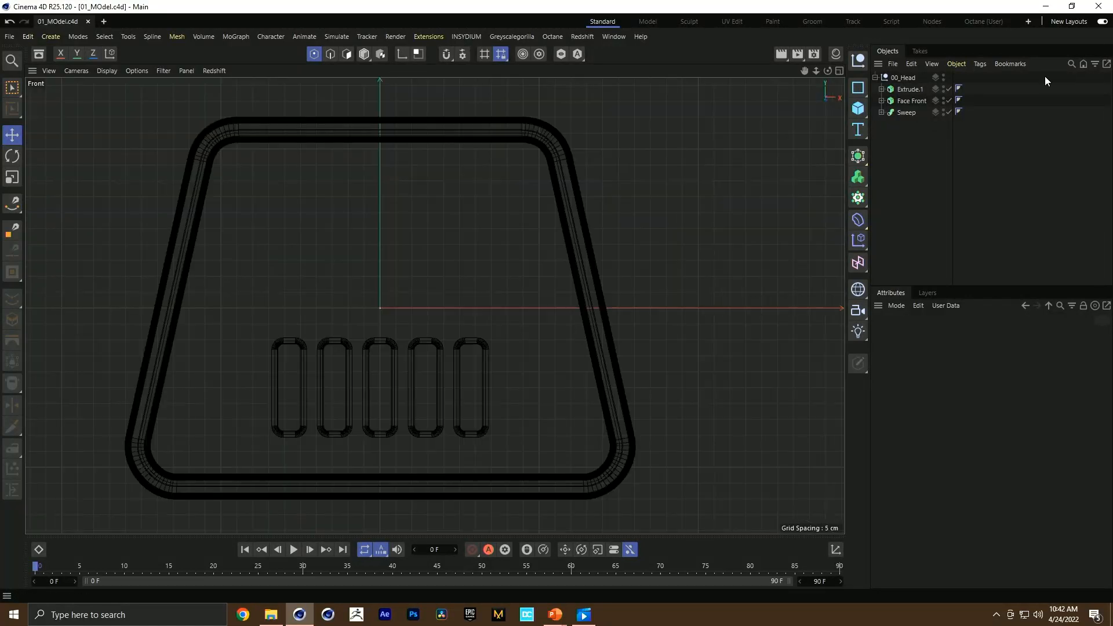
{"action": "left_click", "coordinate": [881, 112]}
{"action": "left_click", "coordinate": [905, 136]}
{"action": "left_click_drag", "start_coordinate": [905, 136], "coordinate": [900, 83]}
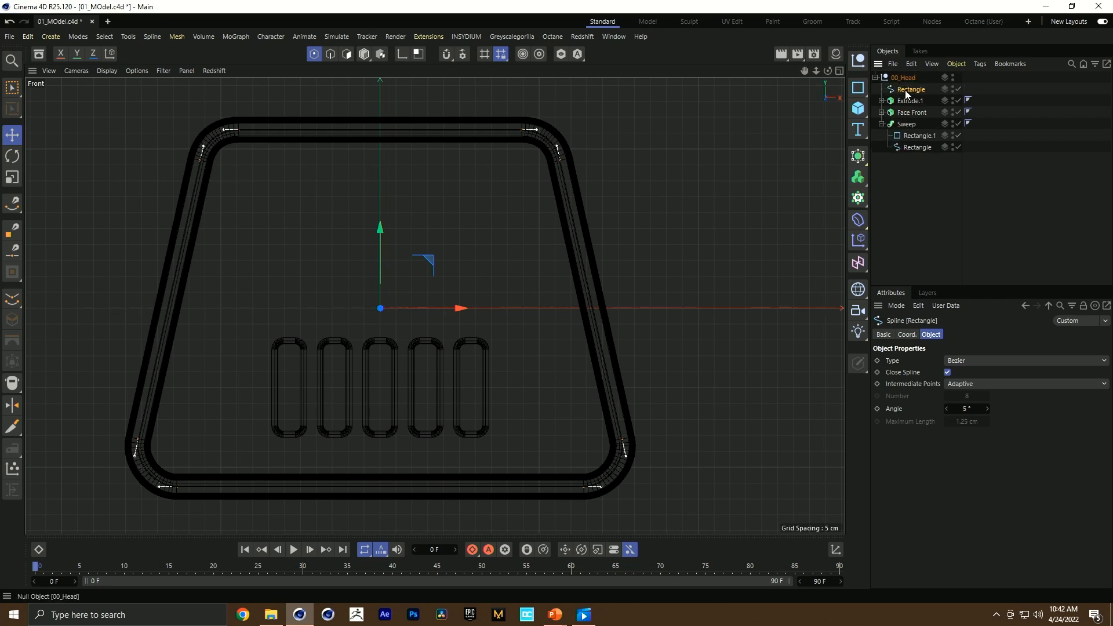
Step: Scale the copied trapezoid spline down to about a third and move its side points outward symmetrically to widen it
{"action": "key", "text": "t"}
{"action": "left_click_drag", "start_coordinate": [723, 149], "coordinate": [464, 188]}
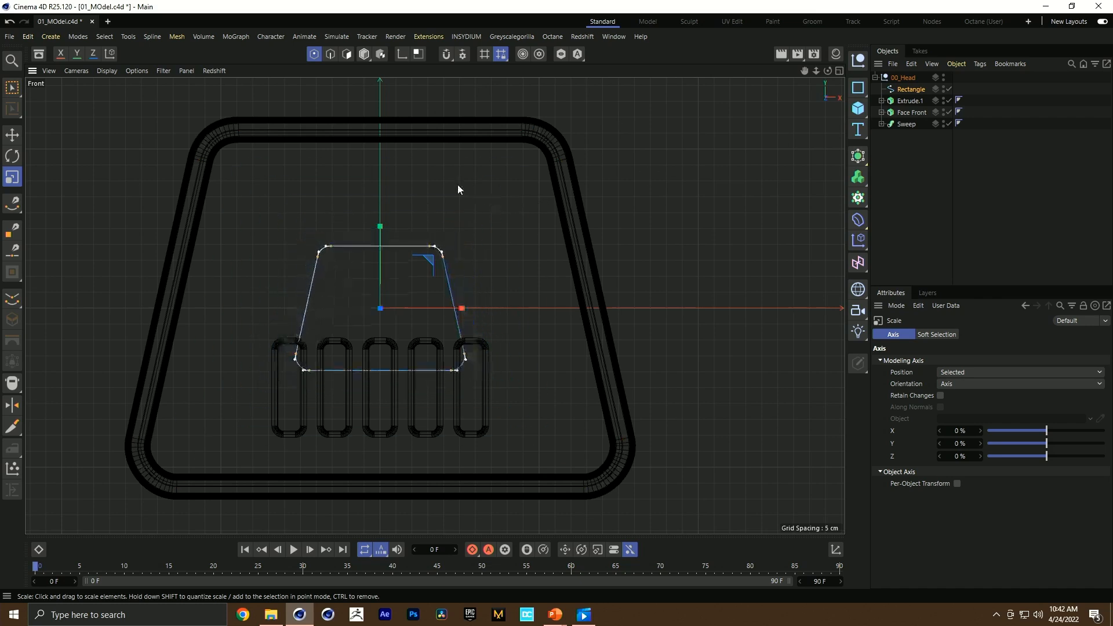
{"action": "key", "text": "0"}
{"action": "left_click_drag", "start_coordinate": [397, 214], "coordinate": [510, 465]}
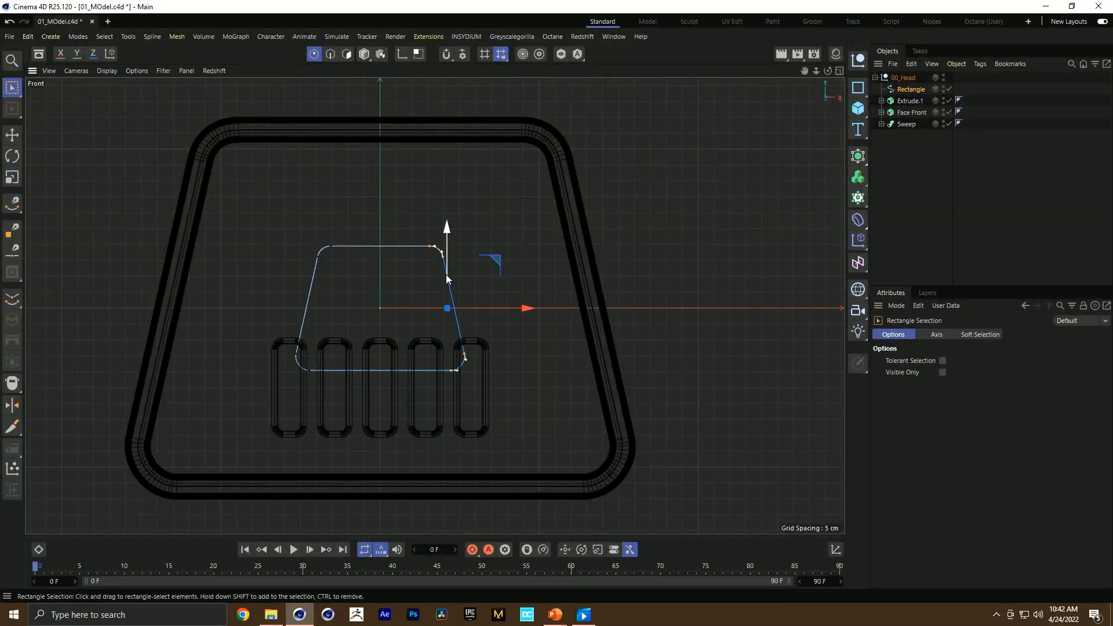
{"action": "key", "text": "e"}
{"action": "left_click_drag", "start_coordinate": [516, 310], "coordinate": [594, 343]}
{"action": "key", "text": "0"}
{"action": "left_click_drag", "start_coordinate": [399, 189], "coordinate": [217, 437]}
{"action": "key", "text": "e"}
{"action": "left_click_drag", "start_coordinate": [400, 309], "coordinate": [313, 304]}
Step: Move the widened spline into the upper part of the face above the slots, scale it down slightly, and save the project
{"action": "key", "text": "ctrl+a"}
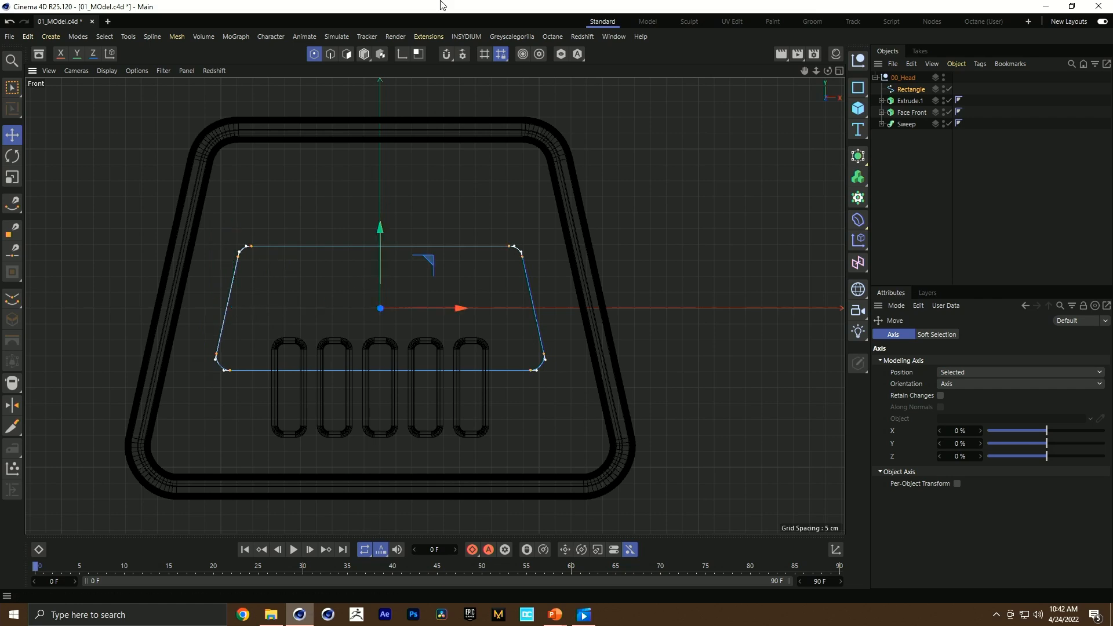
{"action": "left_click", "coordinate": [369, 53]}
{"action": "left_click_drag", "start_coordinate": [383, 227], "coordinate": [384, 152]}
{"action": "key", "text": "t"}
{"action": "left_click_drag", "start_coordinate": [657, 152], "coordinate": [610, 156]}
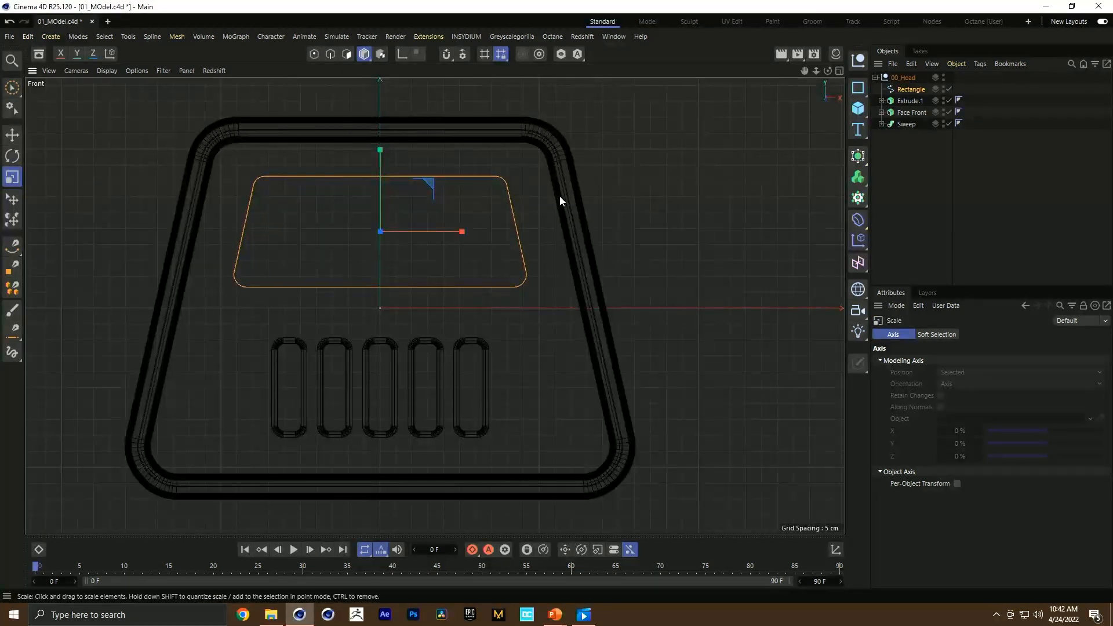
{"action": "key", "text": "ctrl+s"}
Step: Move the small trapezoid spline forward along Z to the surface of the front face in the perspective view
{"action": "key", "text": "F1"}
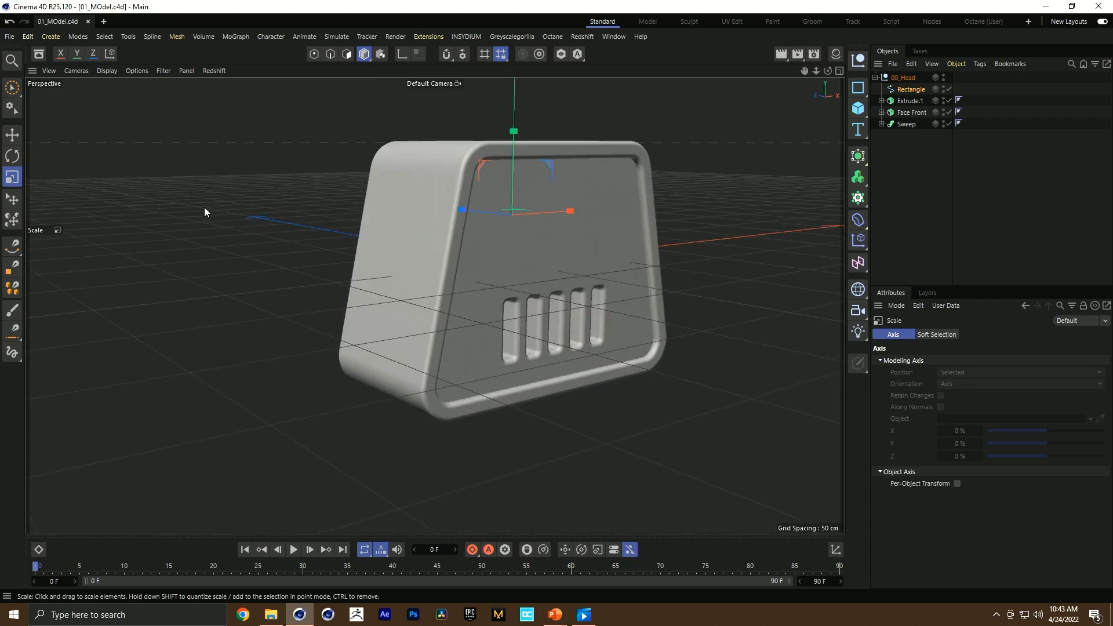
{"action": "key", "text": "e"}
{"action": "left_click_drag", "start_coordinate": [472, 211], "coordinate": [515, 224]}
Step: Put the small trapezoid spline in a new Sweep and add a rectangle spline as its profile
{"action": "left_click", "coordinate": [858, 155]}
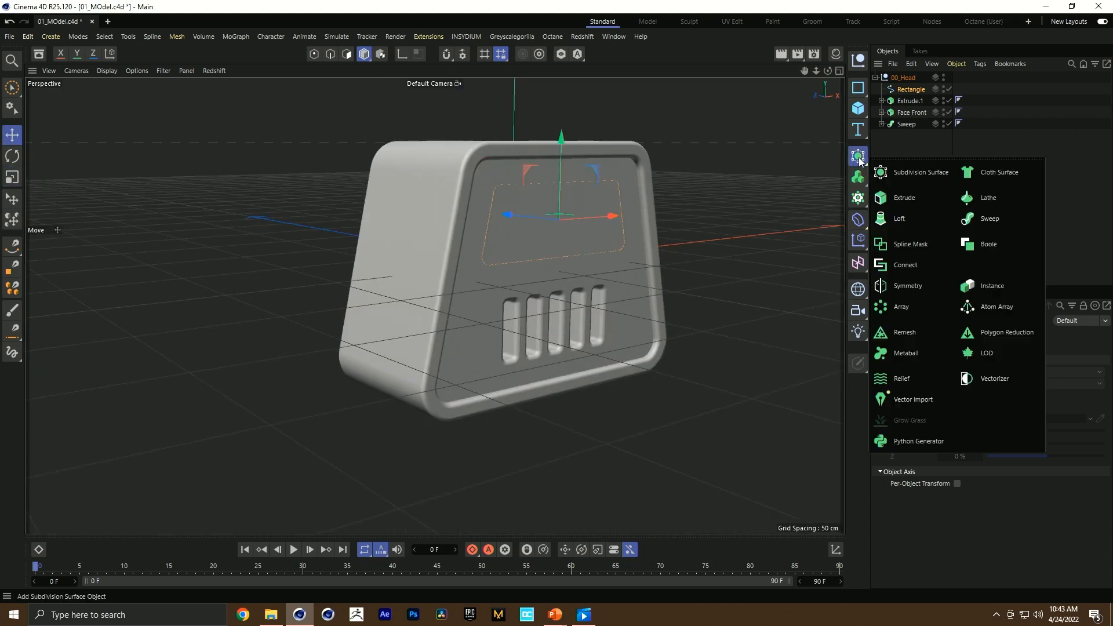
{"action": "left_click", "coordinate": [979, 218], "text": "alt"}
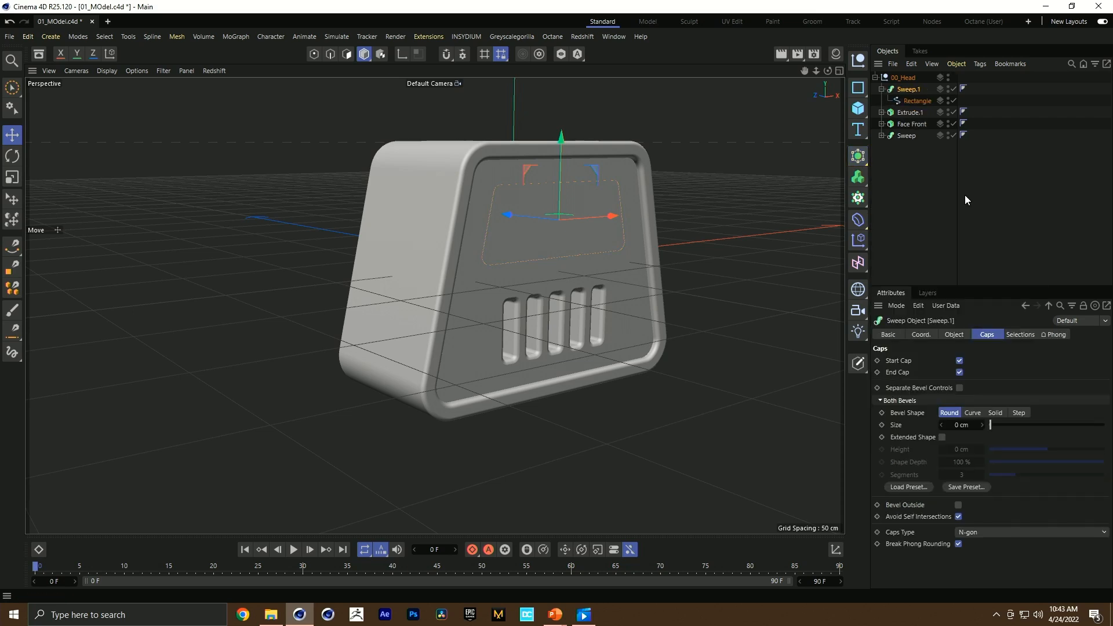
{"action": "left_click", "coordinate": [858, 87], "text": "shift"}
Step: Scale the Sweep's rectangle profile down to form a thin raised frame on the upper front face
{"action": "key", "text": "t"}
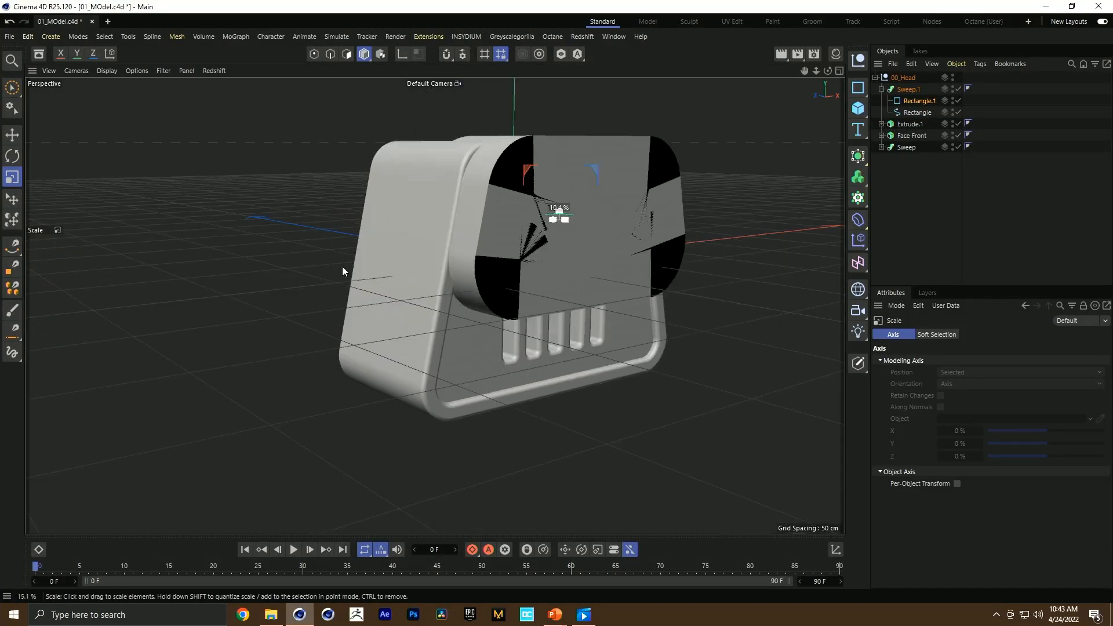
{"action": "left_click_drag", "start_coordinate": [285, 270], "coordinate": [299, 268]}
{"action": "scroll", "coordinate": [551, 188], "scroll_direction": "up", "scroll_amount": 4}
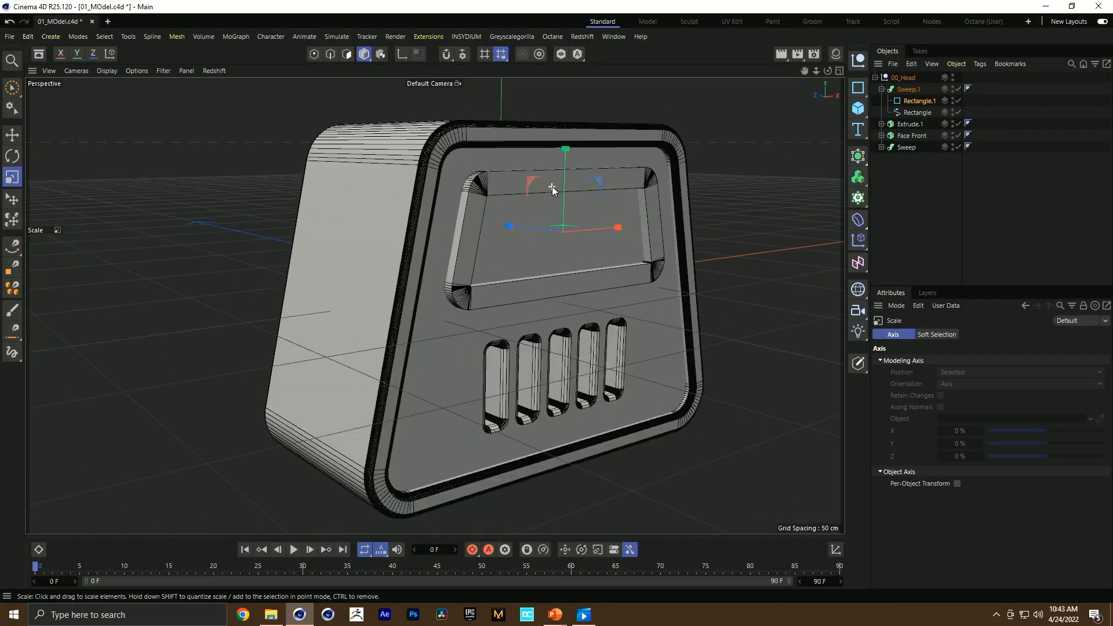
{"action": "left_click_drag", "start_coordinate": [804, 140], "coordinate": [676, 168]}
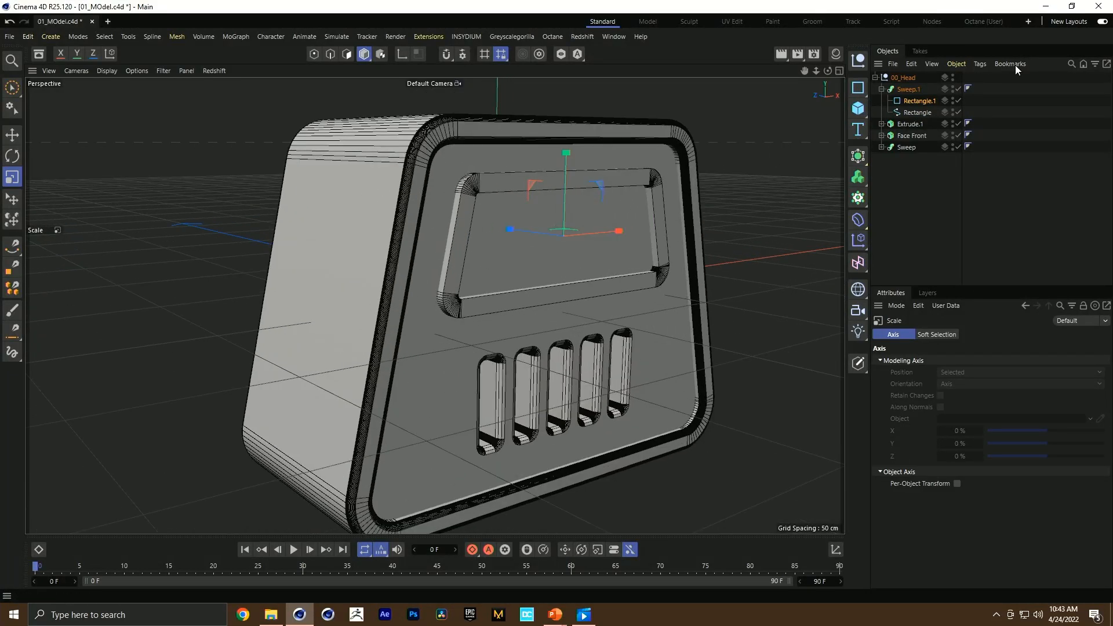
Step: Enable rounding with a 1 cm radius on the window frame's rectangle profile and display the model in smooth shading without lines
{"action": "left_click", "coordinate": [910, 101]}
{"action": "scroll", "coordinate": [967, 374], "scroll_direction": "up", "scroll_amount": 4}
{"action": "left_click", "coordinate": [947, 386]}
{"action": "scroll", "coordinate": [967, 398], "scroll_direction": "up", "scroll_amount": 1}
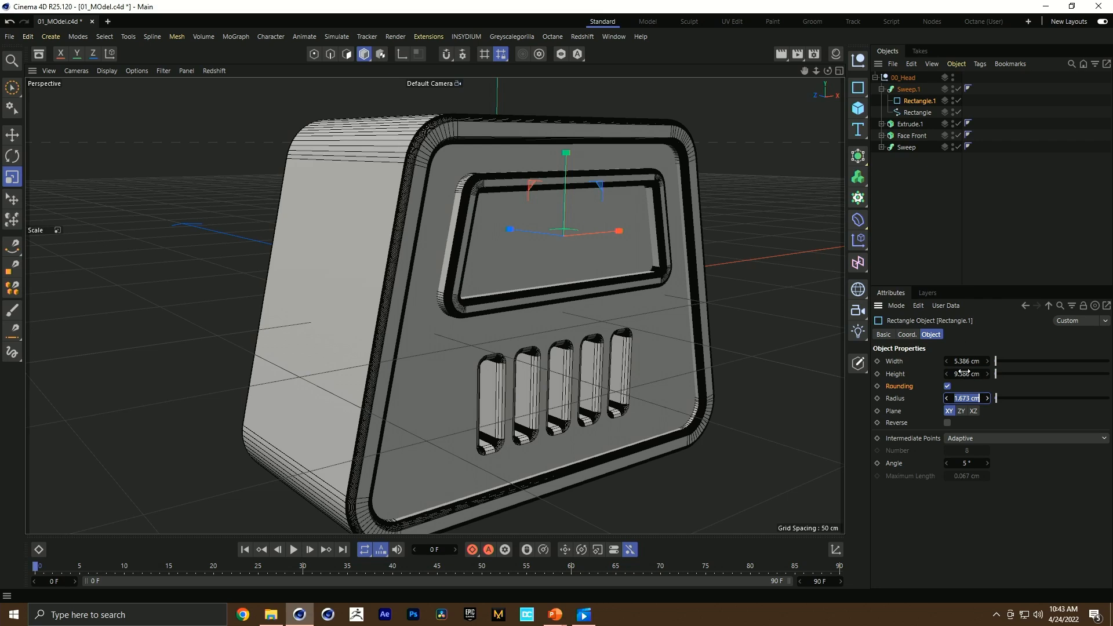
{"action": "type", "text": "1"}
{"action": "key", "text": "Return"}
{"action": "key", "text": "n"}
{"action": "key", "text": "a"}
{"action": "scroll", "coordinate": [492, 240], "scroll_direction": "down", "scroll_amount": 2}
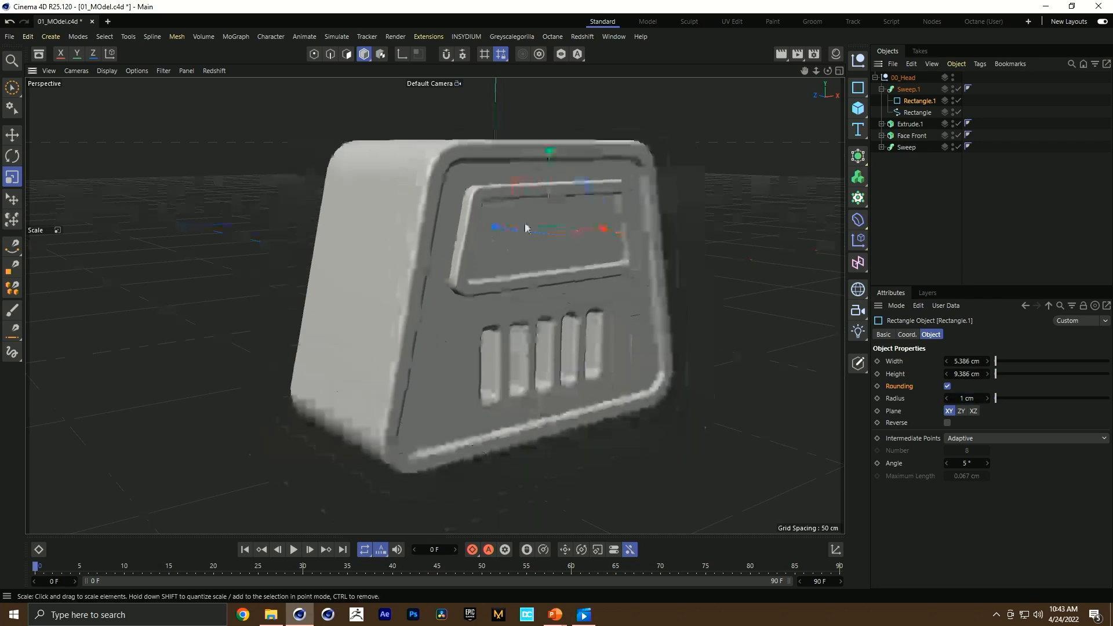
Step: Copy the window frame's trapezoid path spline out into 00_Head and put the copy in a new Extrude
{"action": "left_click_drag", "start_coordinate": [907, 77], "coordinate": [907, 78]}
{"action": "left_click", "coordinate": [858, 156]}
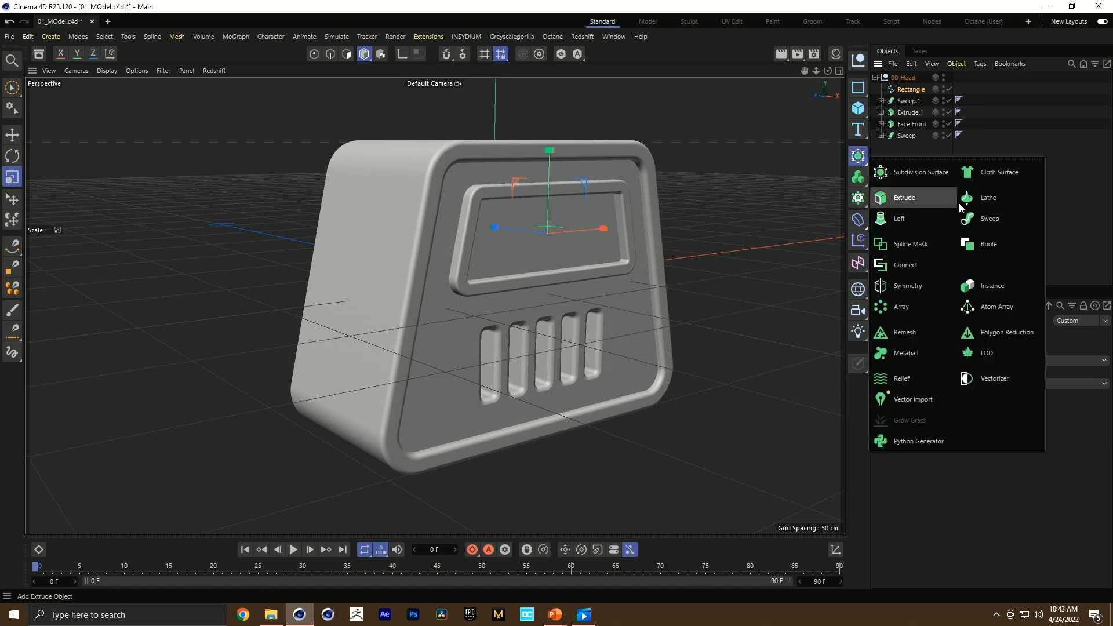
{"action": "left_click", "coordinate": [899, 194], "text": "alt"}
Step: Rename the new Extrude as Front Eyes and the window frame's Sweep as Eyes Border
{"action": "double_click", "coordinate": [902, 90]}
{"action": "type", "text": "Front Eyes"}
{"action": "key", "text": "Return"}
{"action": "double_click", "coordinate": [908, 114]}
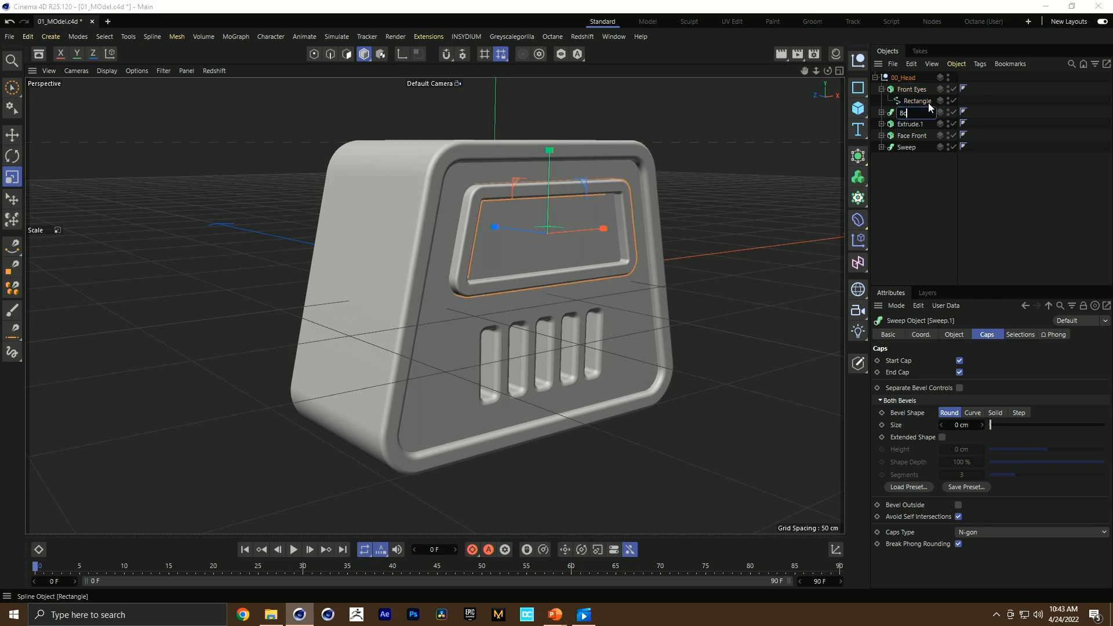
{"action": "type", "text": "Eyes Border"}
{"action": "key", "text": "Return"}
Step: Set the Front Eyes extrusion offset to 1 cm
{"action": "left_click", "coordinate": [880, 88]}
{"action": "left_click", "coordinate": [896, 89]}
{"action": "left_click", "coordinate": [954, 334]}
{"action": "left_click", "coordinate": [980, 373]}
{"action": "type", "text": "1"}
{"action": "key", "text": "Return"}
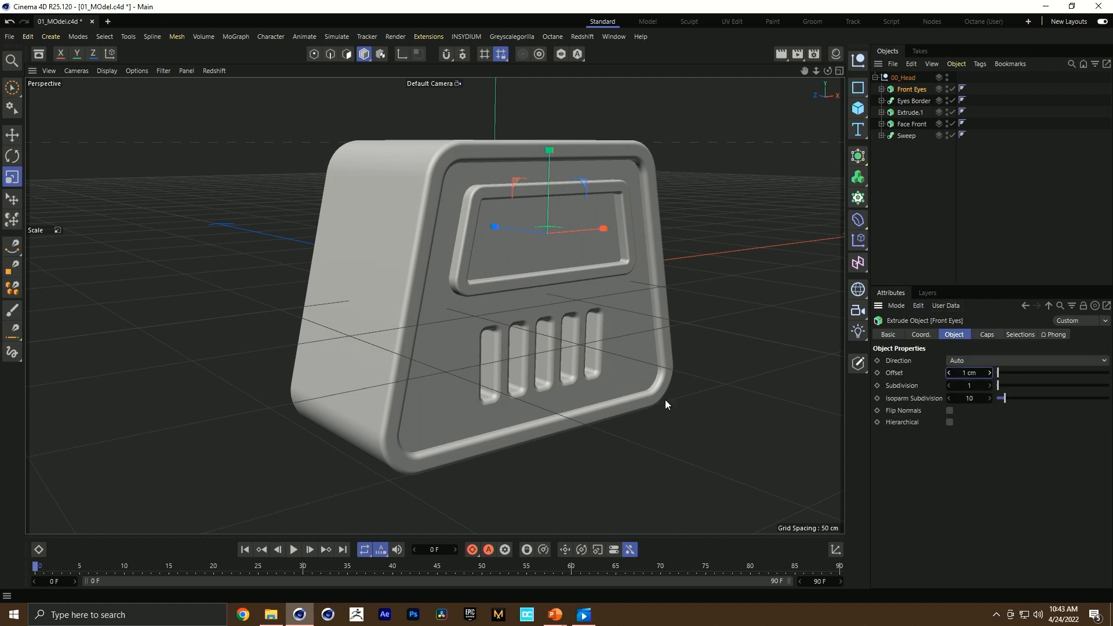
{"action": "key", "text": "e"}
{"action": "left_click_drag", "start_coordinate": [507, 228], "coordinate": [598, 222]}
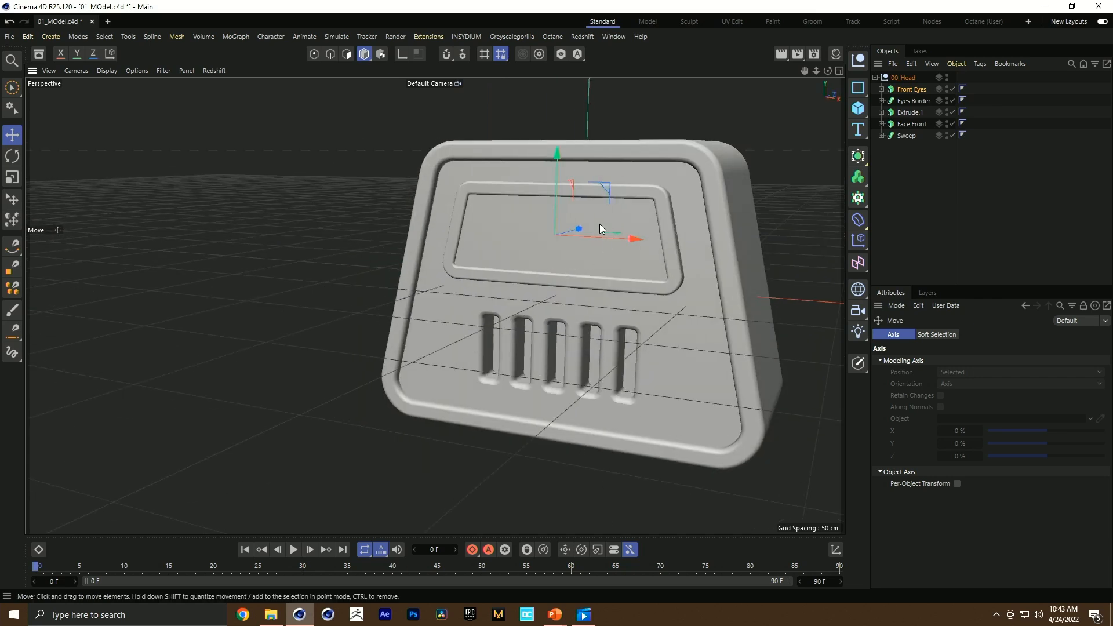
Step: Group Front Eyes and Eyes Border under a null named Eyes
{"action": "left_click", "coordinate": [910, 100], "text": "ctrl"}
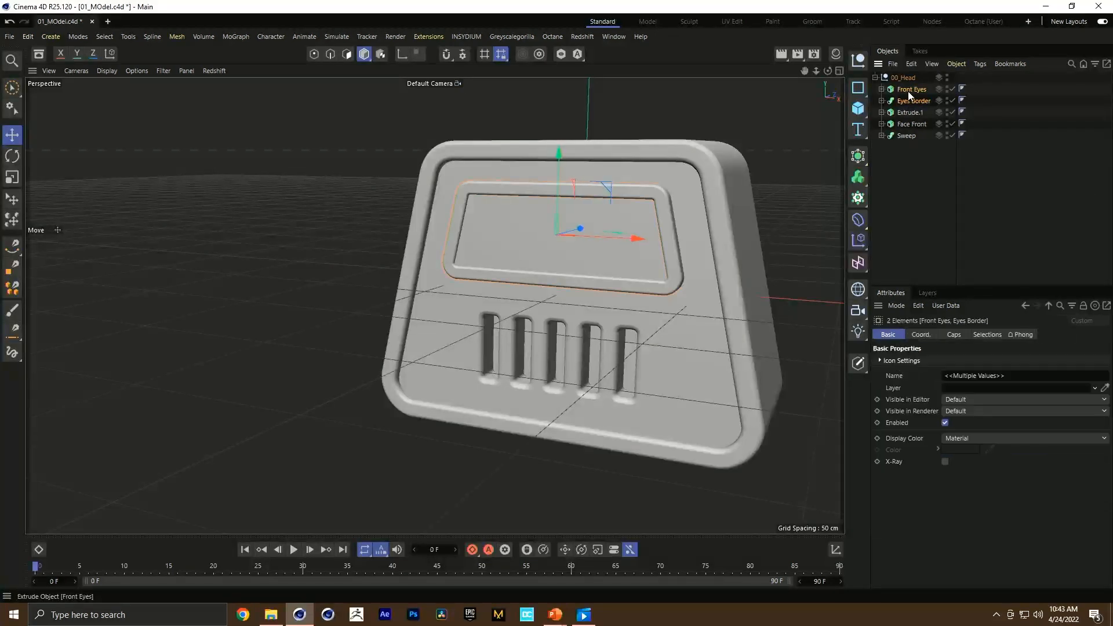
{"action": "key", "text": "alt+g"}
{"action": "double_click", "coordinate": [908, 89]}
{"action": "type", "text": "Eyes"}
{"action": "key", "text": "Return"}
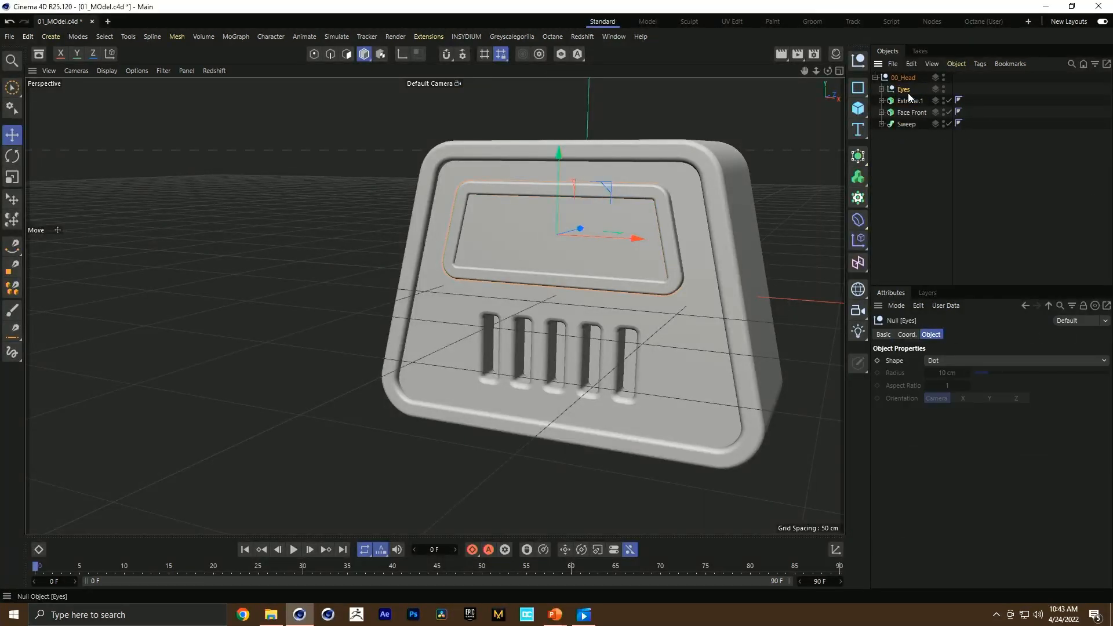
Step: Group Extrude.1, Face Front and Sweep under a null named Base Head
{"action": "left_click", "coordinate": [907, 101]}
{"action": "left_click", "coordinate": [906, 123], "text": "shift"}
{"action": "key", "text": "alt+g"}
{"action": "double_click", "coordinate": [905, 101]}
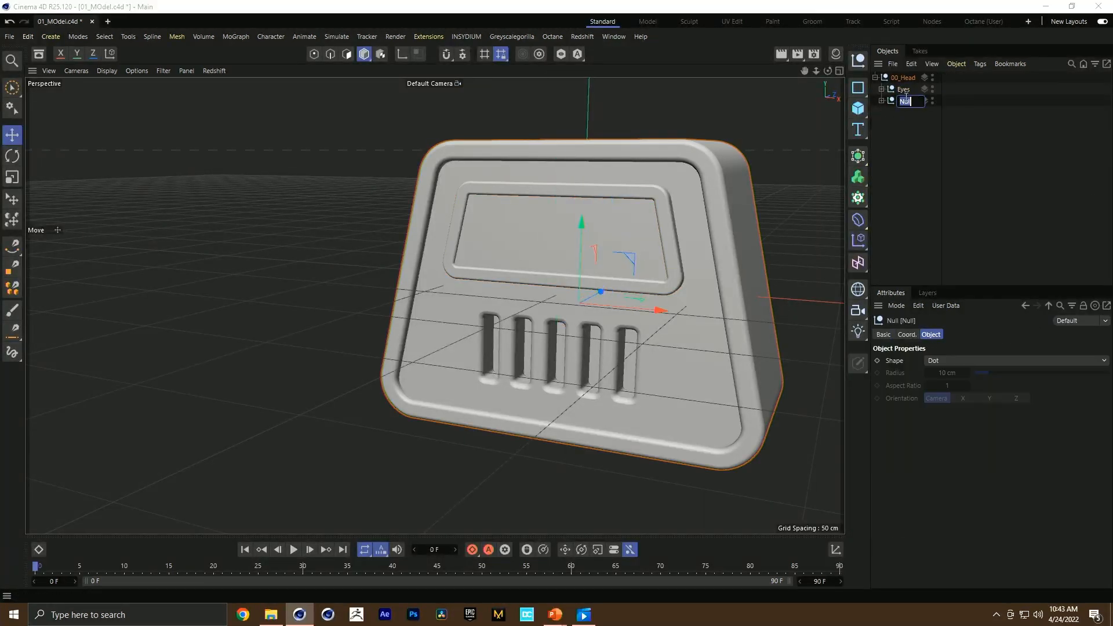
{"action": "type", "text": "Base Head"}
{"action": "key", "text": "Return"}
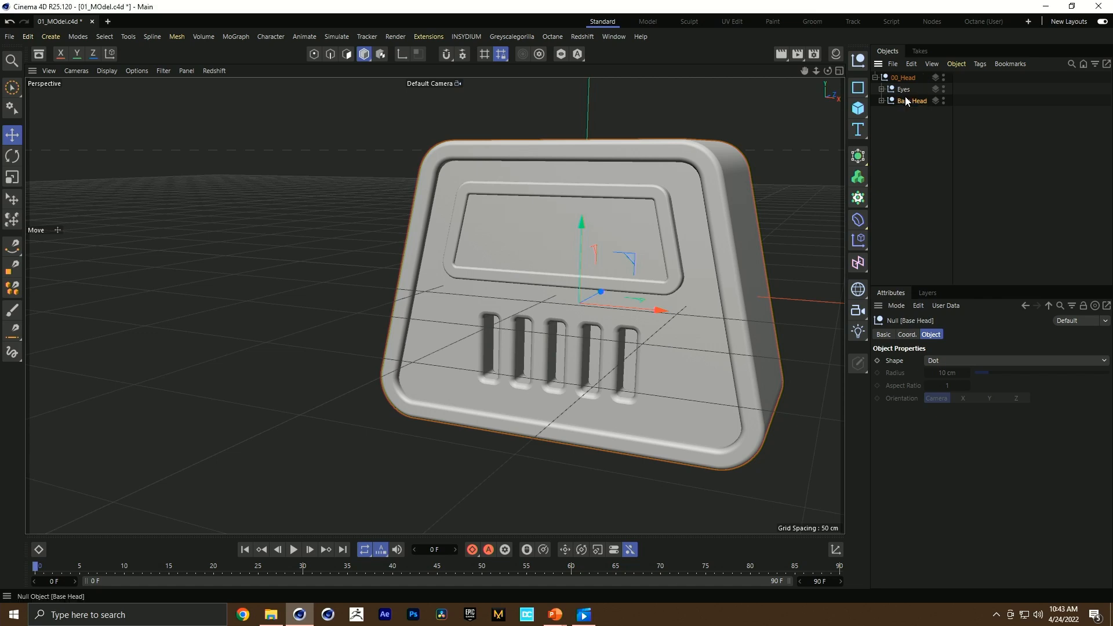
Step: Add a Cylinder at the head's centre, hide 00_Head, and shrink the cylinder to about 3.6 cm radius and 6.7 cm height
{"action": "left_click", "coordinate": [903, 77]}
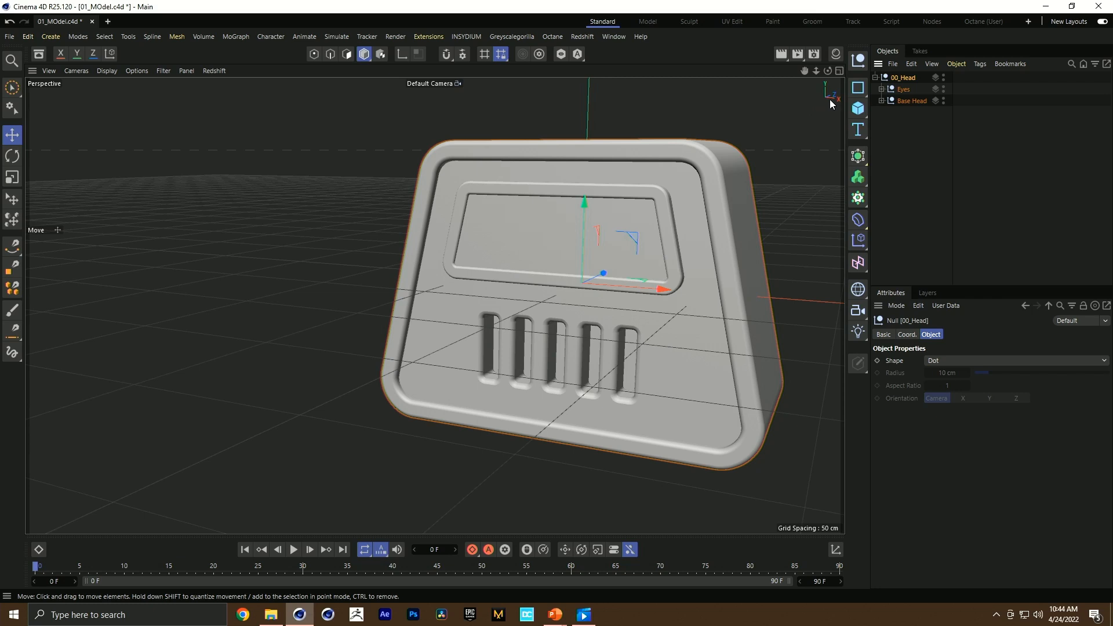
{"action": "left_click_drag", "start_coordinate": [859, 108], "coordinate": [960, 131]}
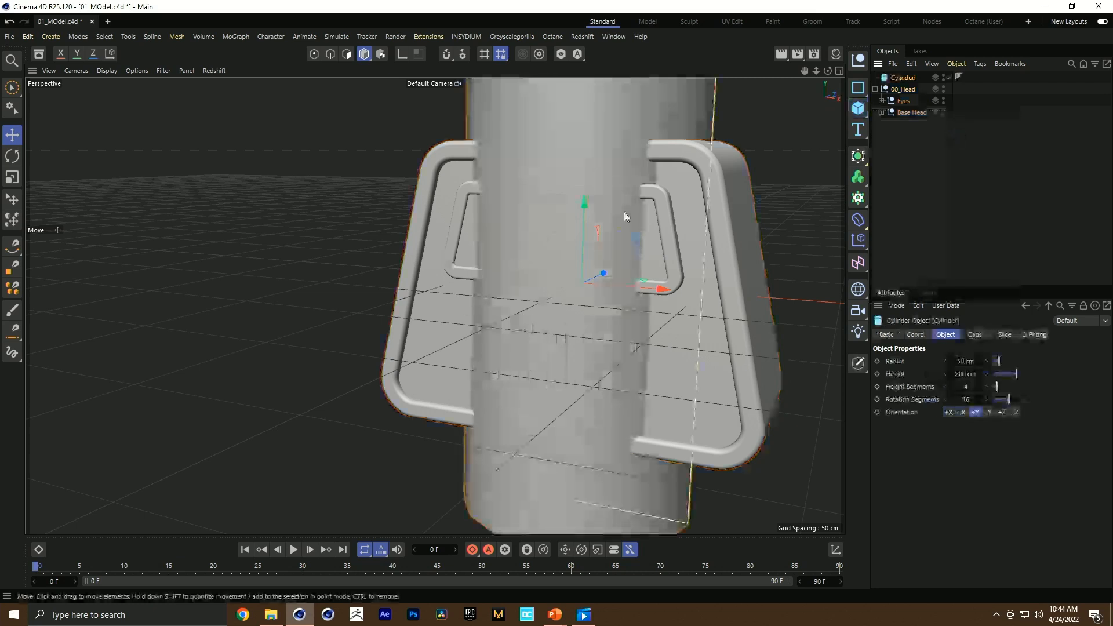
{"action": "key", "text": "t"}
{"action": "left_click_drag", "start_coordinate": [812, 164], "coordinate": [616, 215]}
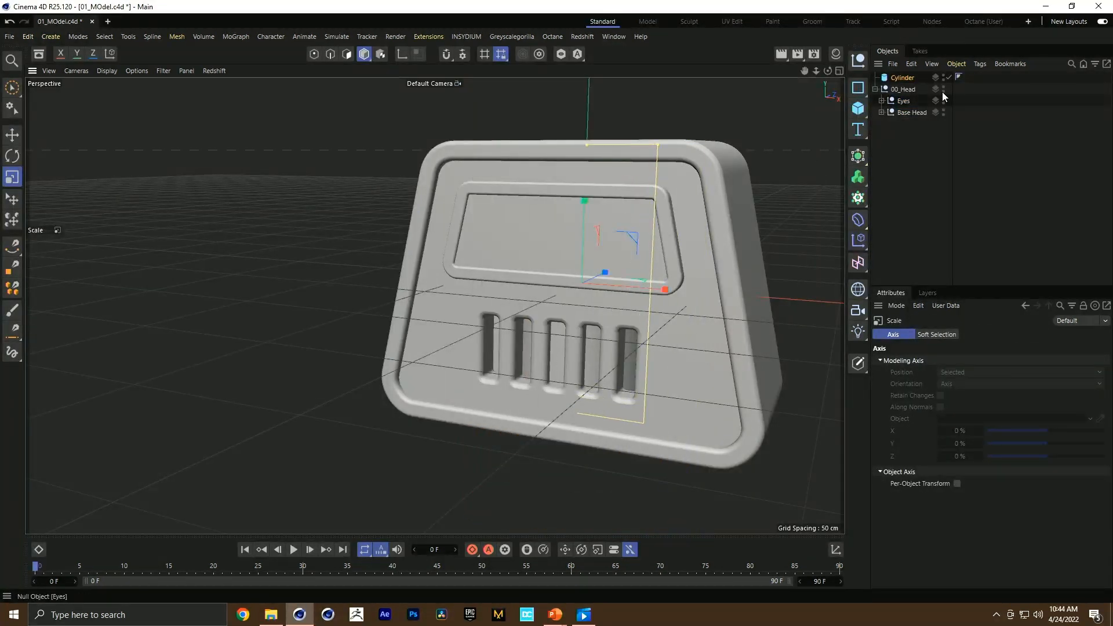
{"action": "double_click", "coordinate": [943, 87]}
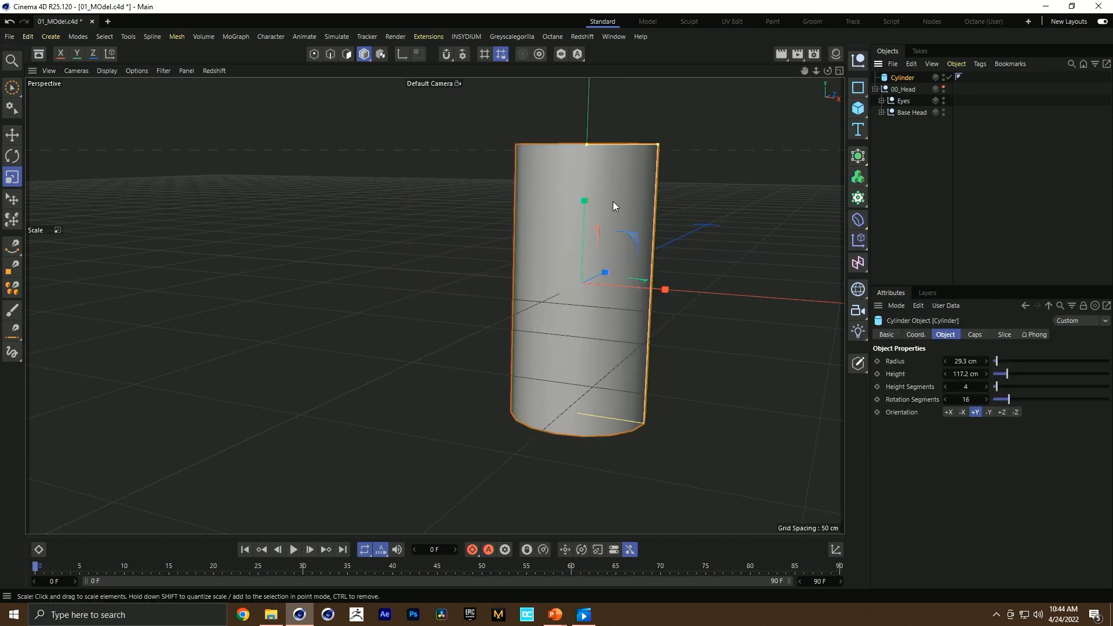
{"action": "left_click_drag", "start_coordinate": [788, 135], "coordinate": [410, 248]}
{"action": "key", "text": "e"}
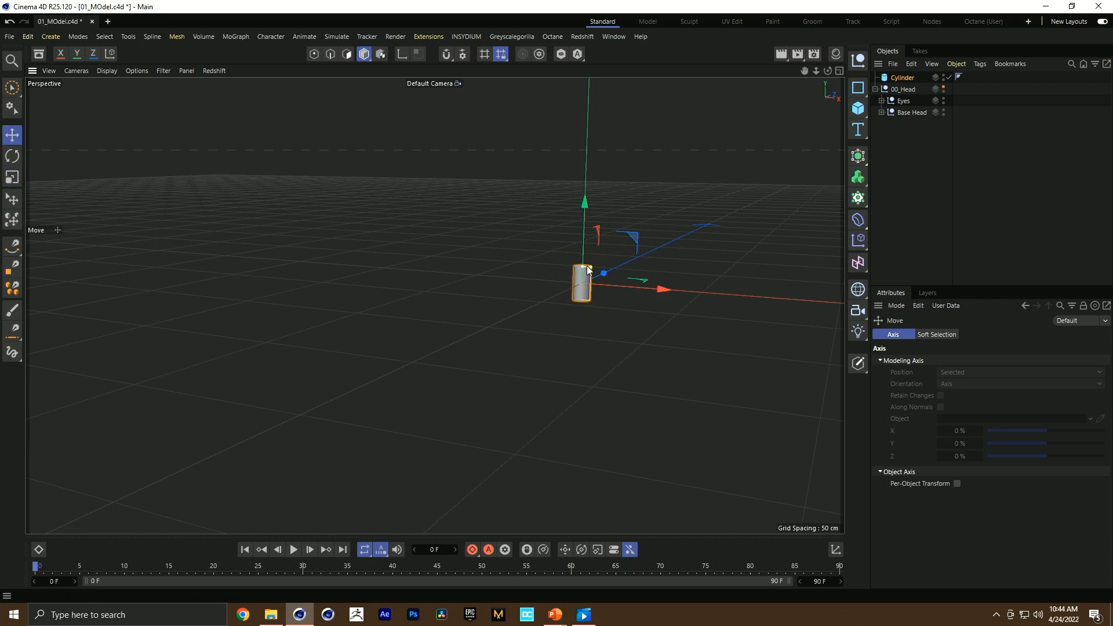
{"action": "scroll", "coordinate": [580, 277], "scroll_direction": "up", "scroll_amount": 5}
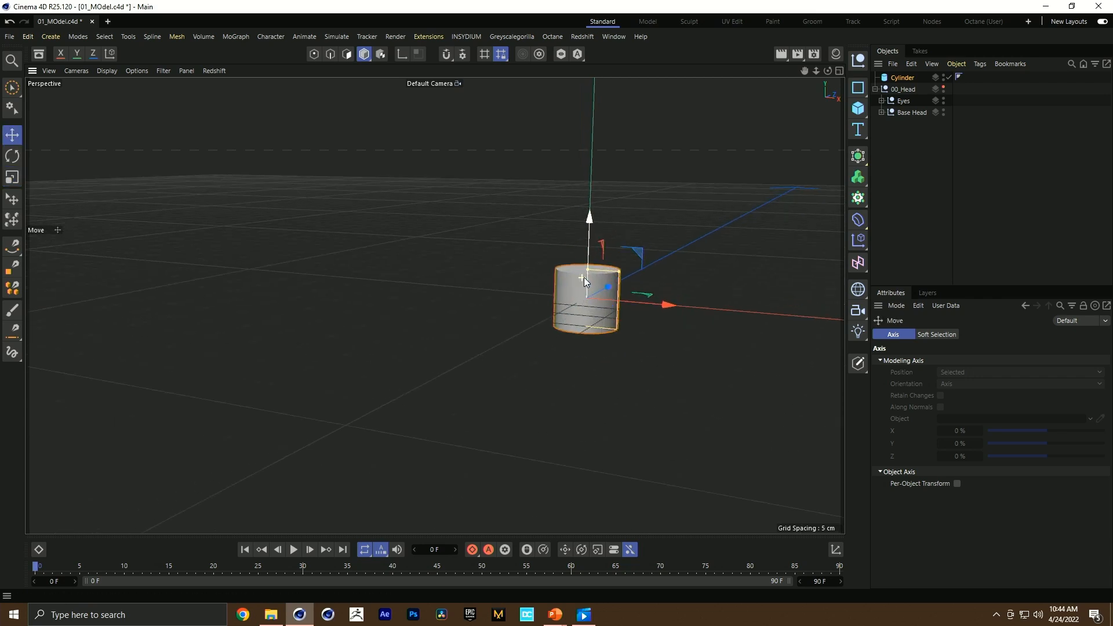
Step: Make the cylinder hexagonal with 1 height segment and 6 rotation segments
{"action": "left_click", "coordinate": [889, 78]}
{"action": "left_click", "coordinate": [961, 386]}
{"action": "type", "text": "1"}
{"action": "key", "text": "Tab"}
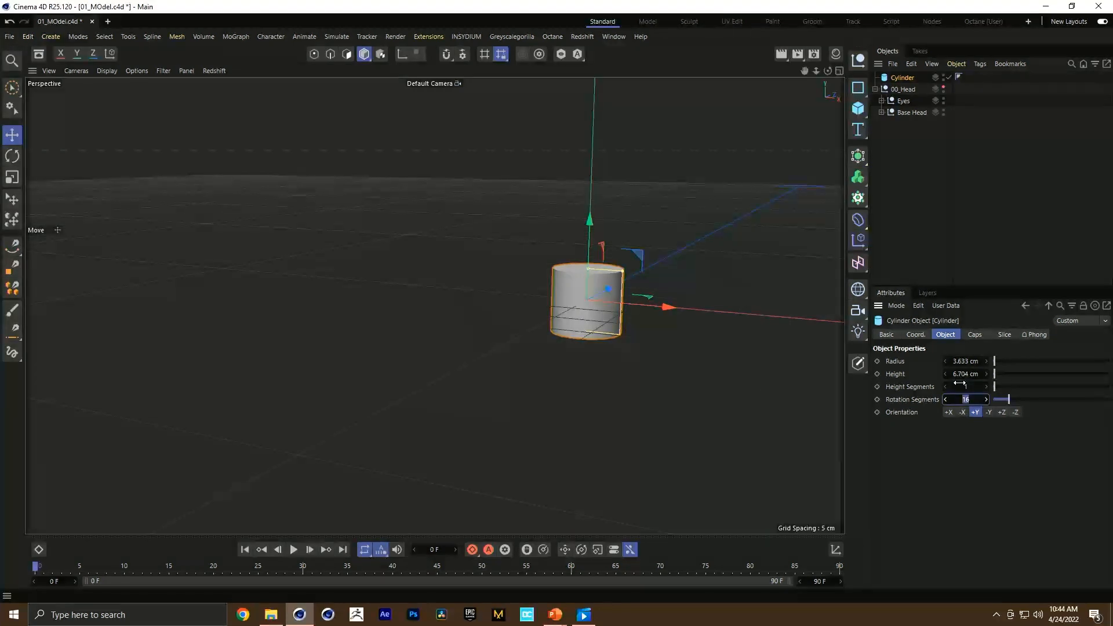
{"action": "type", "text": "6"}
{"action": "key", "text": "Return"}
{"action": "left_click_drag", "start_coordinate": [640, 290], "coordinate": [574, 313], "text": "alt"}
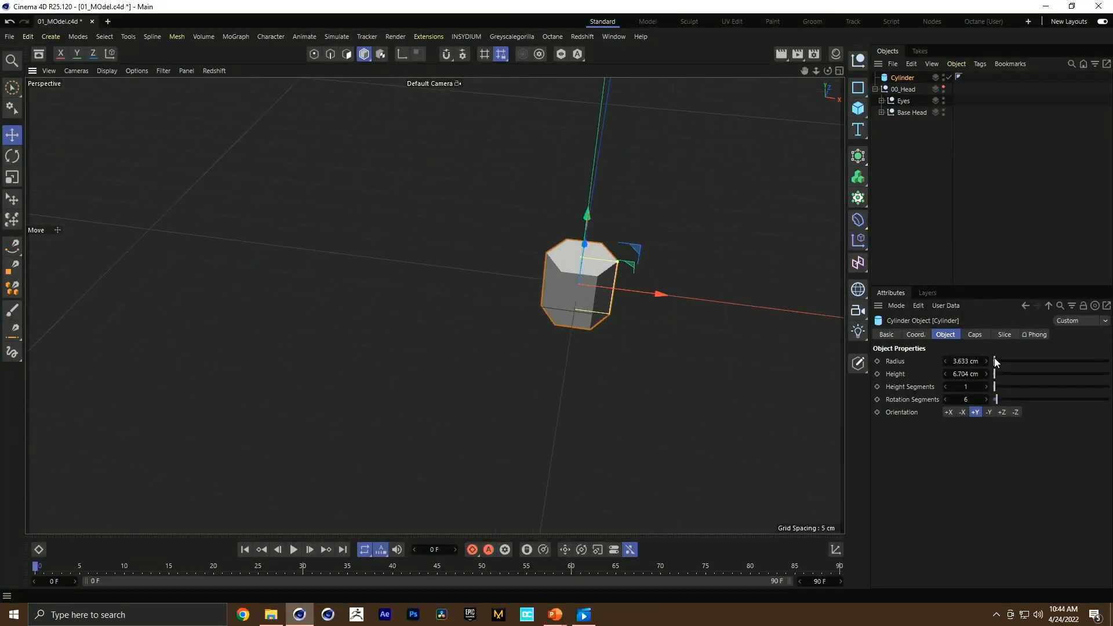
Step: Enable the fillet on the cylinder's caps with 1 segment and a 1 cm radius
{"action": "left_click", "coordinate": [974, 334]}
{"action": "left_click", "coordinate": [920, 388]}
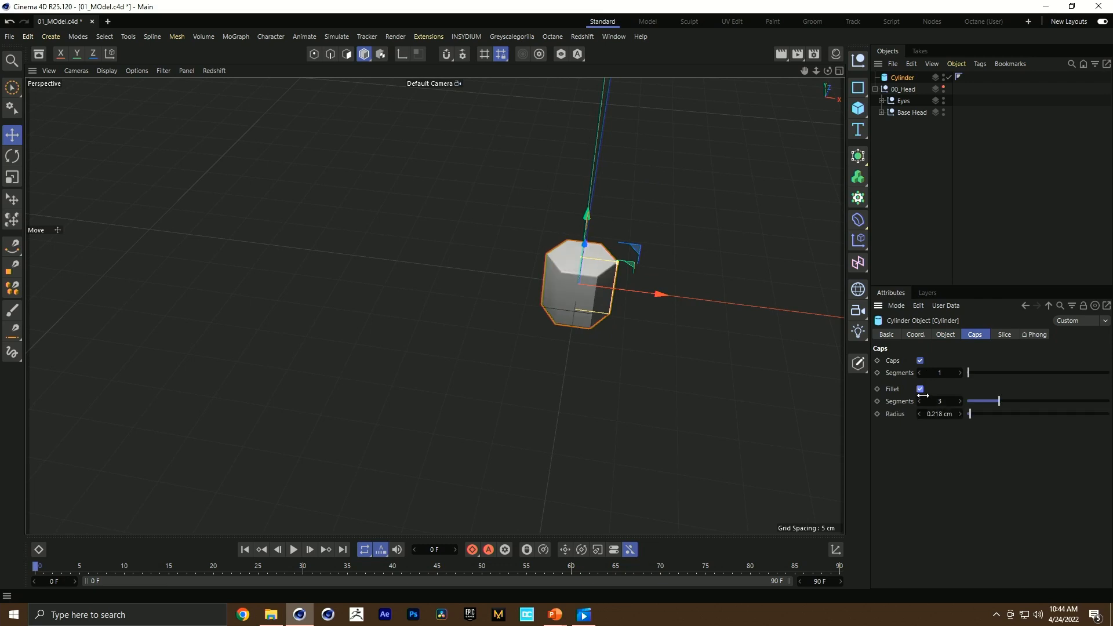
{"action": "left_click_drag", "start_coordinate": [934, 400], "coordinate": [934, 400]}
{"action": "left_click", "coordinate": [939, 413]}
{"action": "type", "text": "1"}
{"action": "key", "text": "Return"}
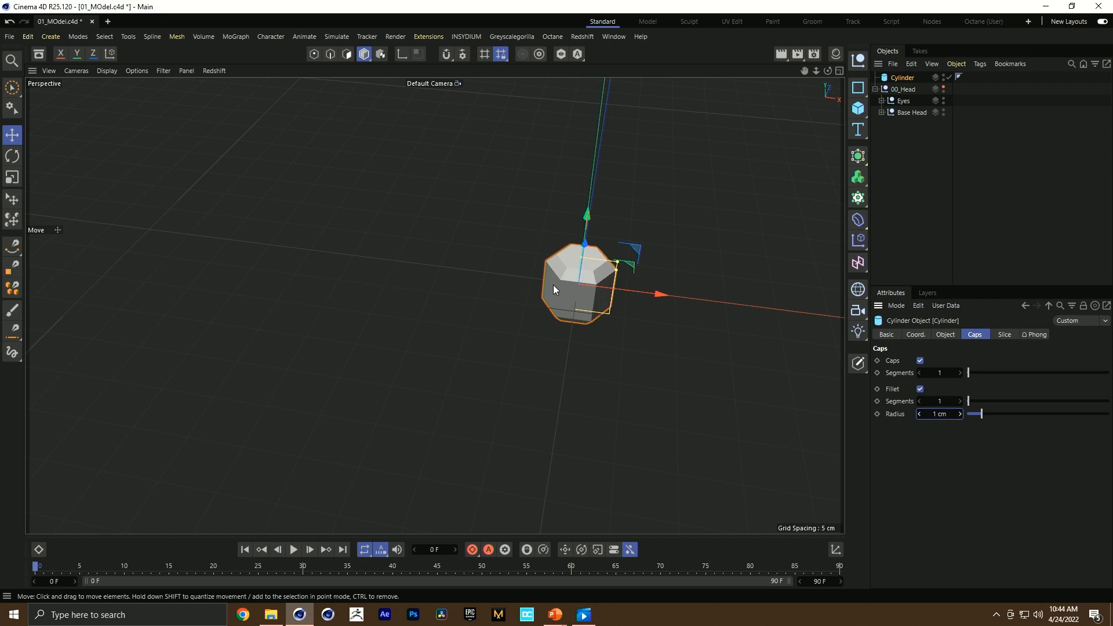
Step: Scale the hexagonal cylinder up slightly to about 4 cm radius and make 00_Head visible again
{"action": "key", "text": "t"}
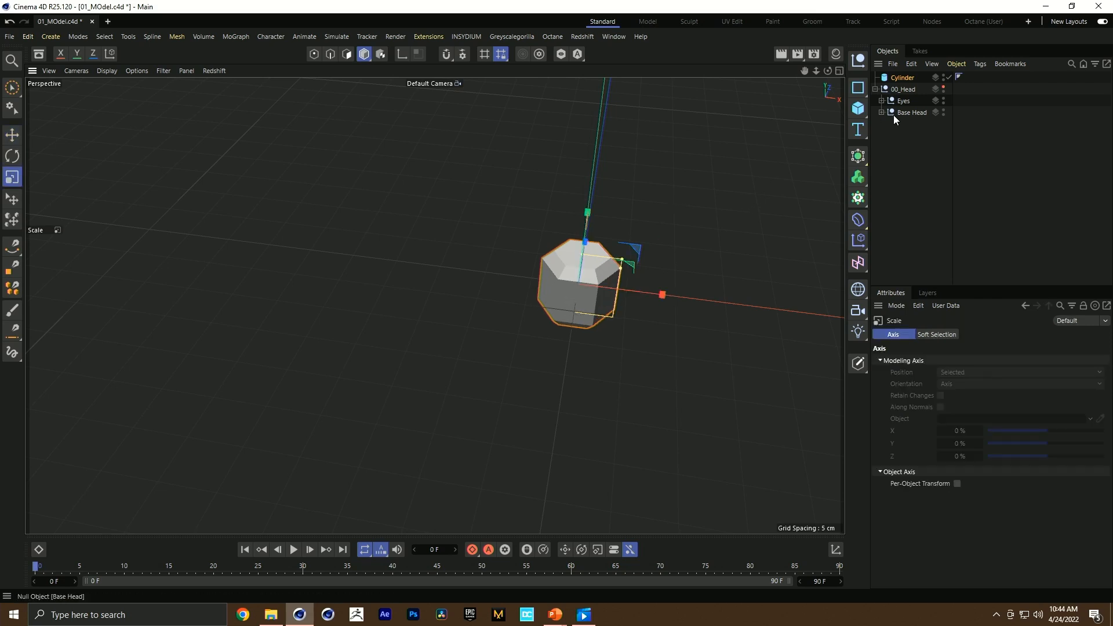
{"action": "left_click", "coordinate": [944, 87]}
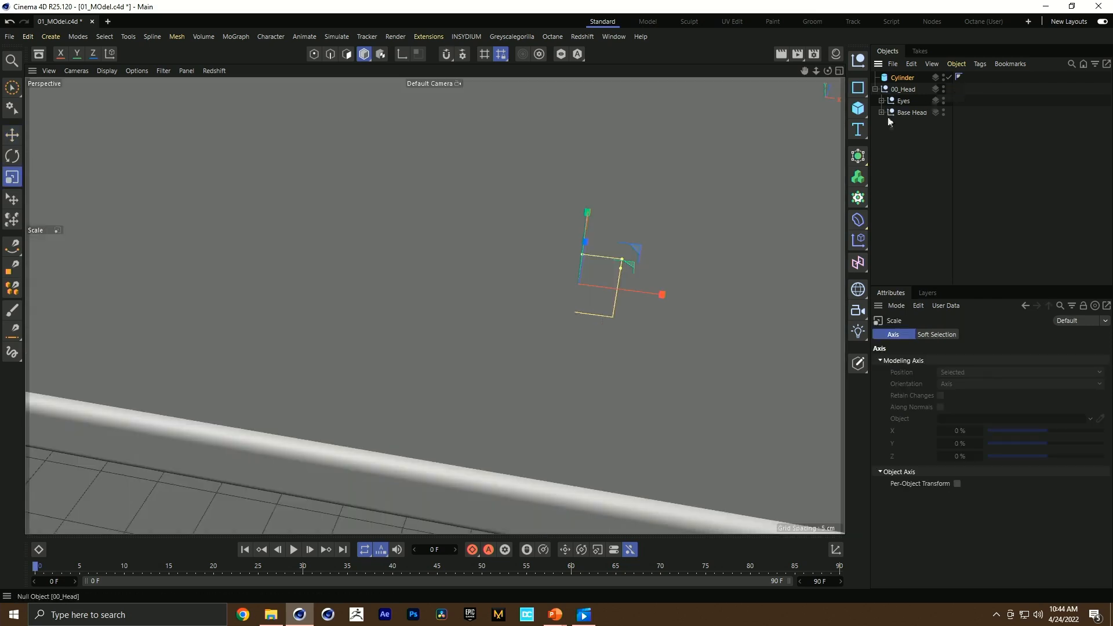
{"action": "scroll", "coordinate": [417, 294], "scroll_direction": "down", "scroll_amount": 6}
{"action": "left_click_drag", "start_coordinate": [423, 287], "coordinate": [459, 252], "text": "alt"}
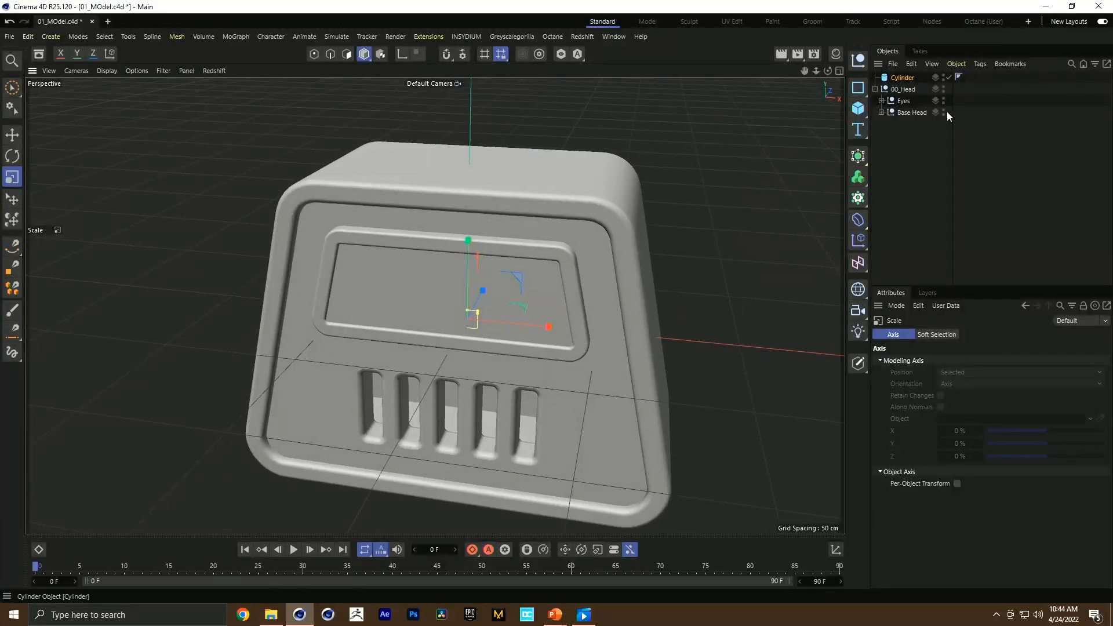
Step: Put the cylinder in a new Cloner, rename the Cloner as Rivets, and move it into 00_Head
{"action": "left_click", "coordinate": [859, 198], "text": "alt"}
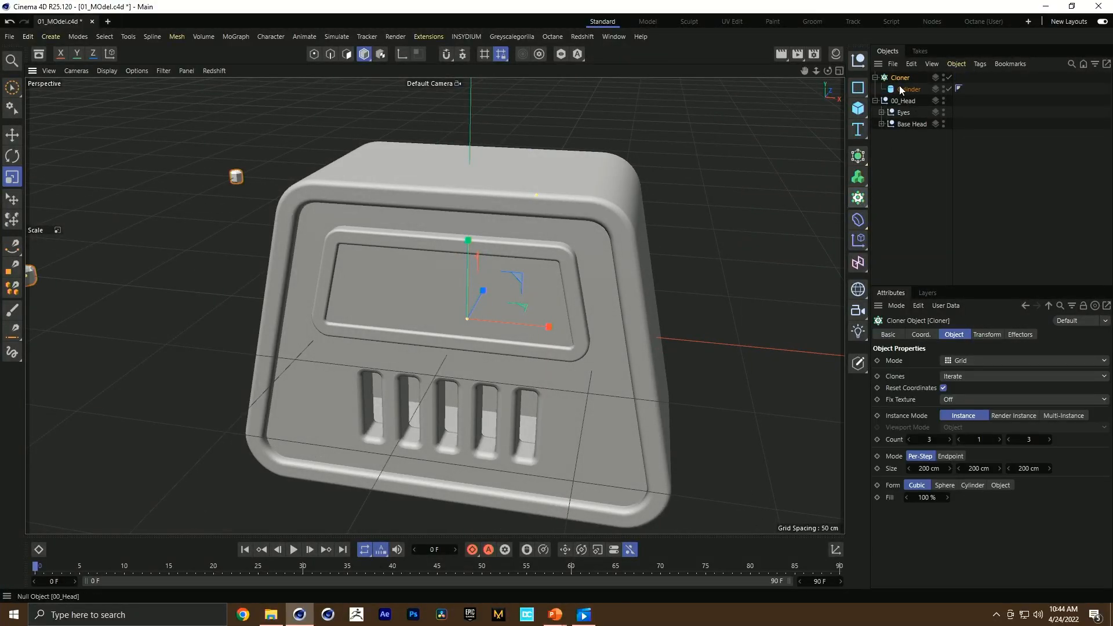
{"action": "double_click", "coordinate": [903, 77]}
{"action": "type", "text": "Rivets"}
{"action": "key", "text": "Return"}
{"action": "left_click_drag", "start_coordinate": [906, 79], "coordinate": [907, 103]}
{"action": "left_click", "coordinate": [907, 103]}
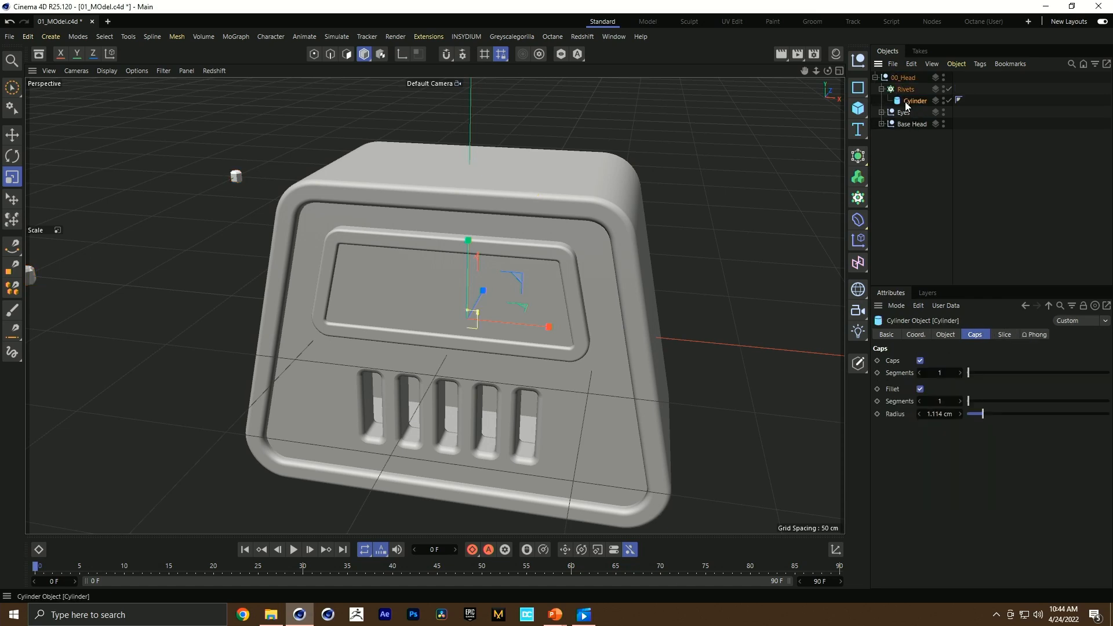
Step: Set the Rivets Cloner to Object mode and assign the Base Head Sweep's Rectangle path spline as its object
{"action": "left_click", "coordinate": [902, 90]}
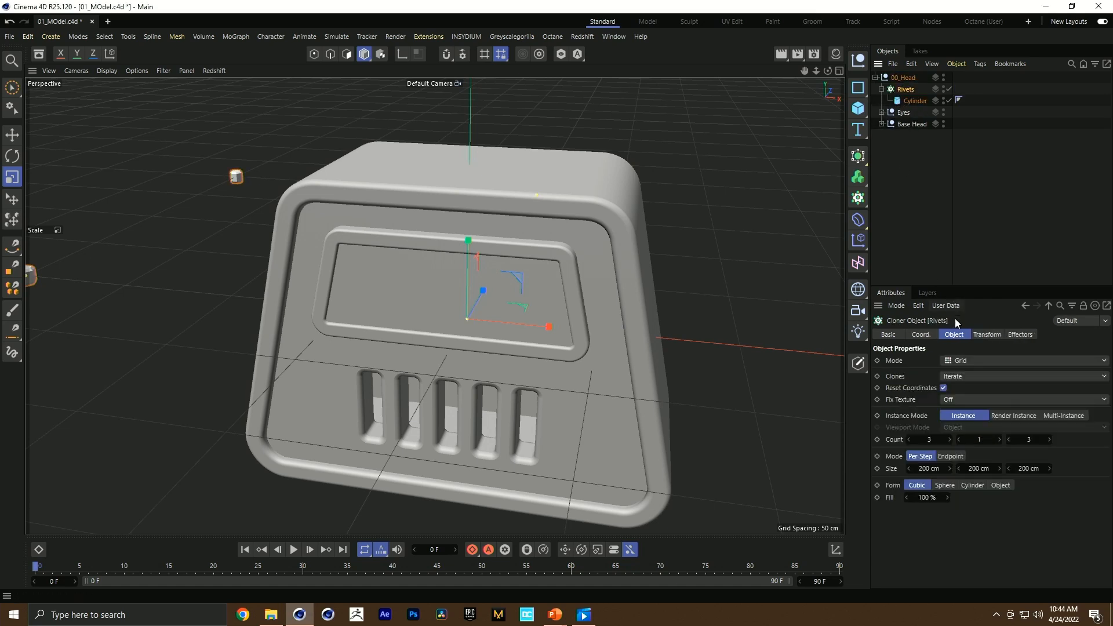
{"action": "left_click", "coordinate": [955, 358]}
{"action": "left_click", "coordinate": [960, 372]}
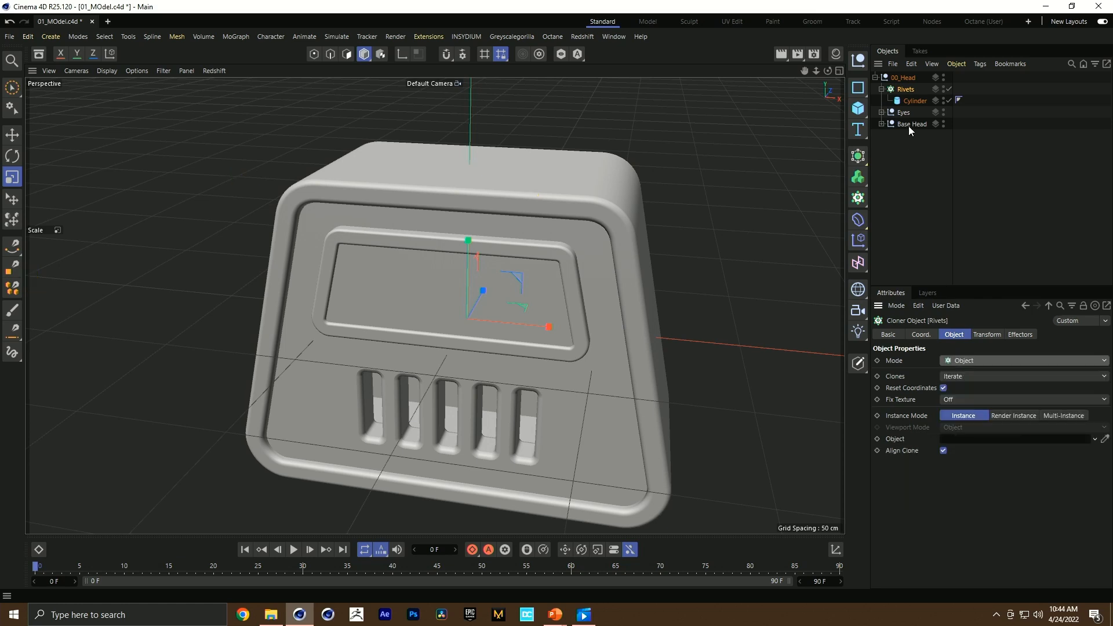
{"action": "left_click", "coordinate": [883, 134]}
{"action": "left_click", "coordinate": [882, 125]}
{"action": "left_click", "coordinate": [888, 158]}
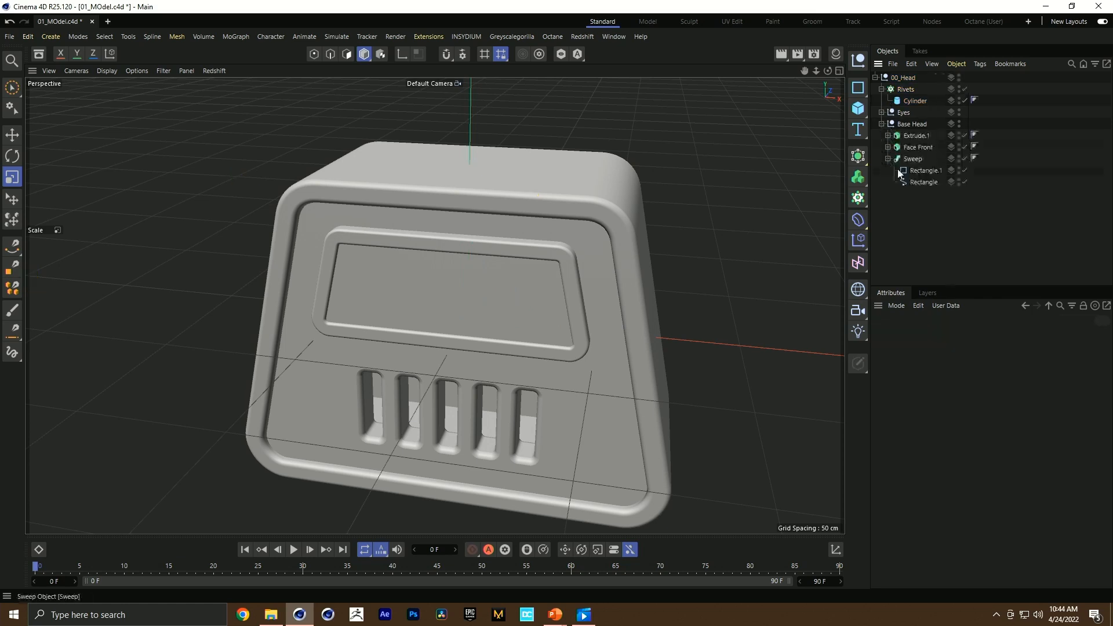
{"action": "left_click", "coordinate": [902, 90]}
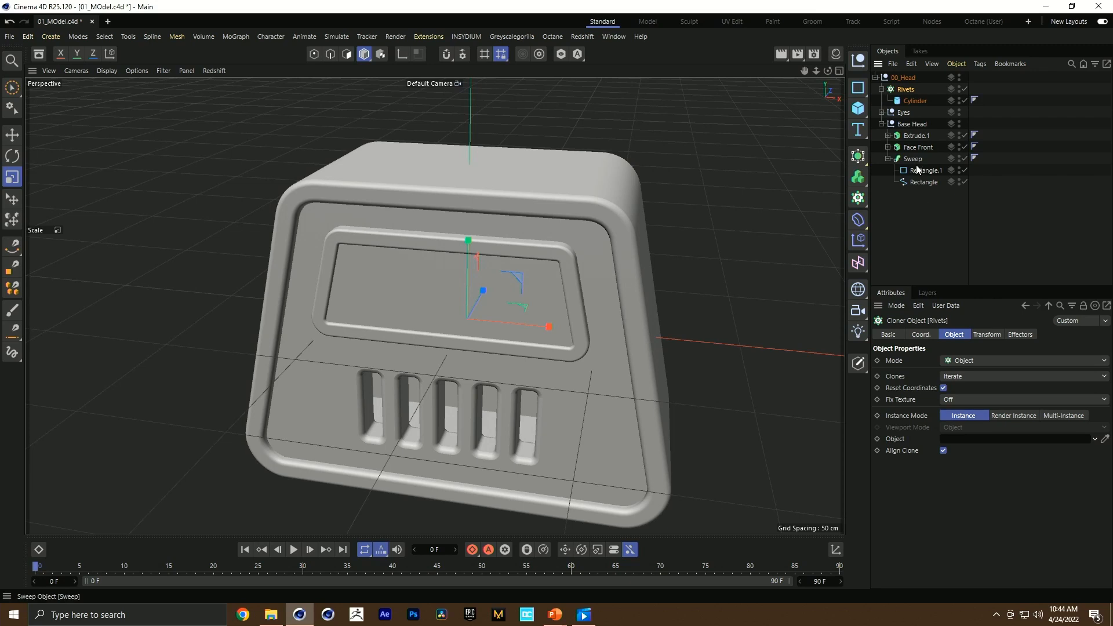
{"action": "left_click_drag", "start_coordinate": [943, 419], "coordinate": [950, 443]}
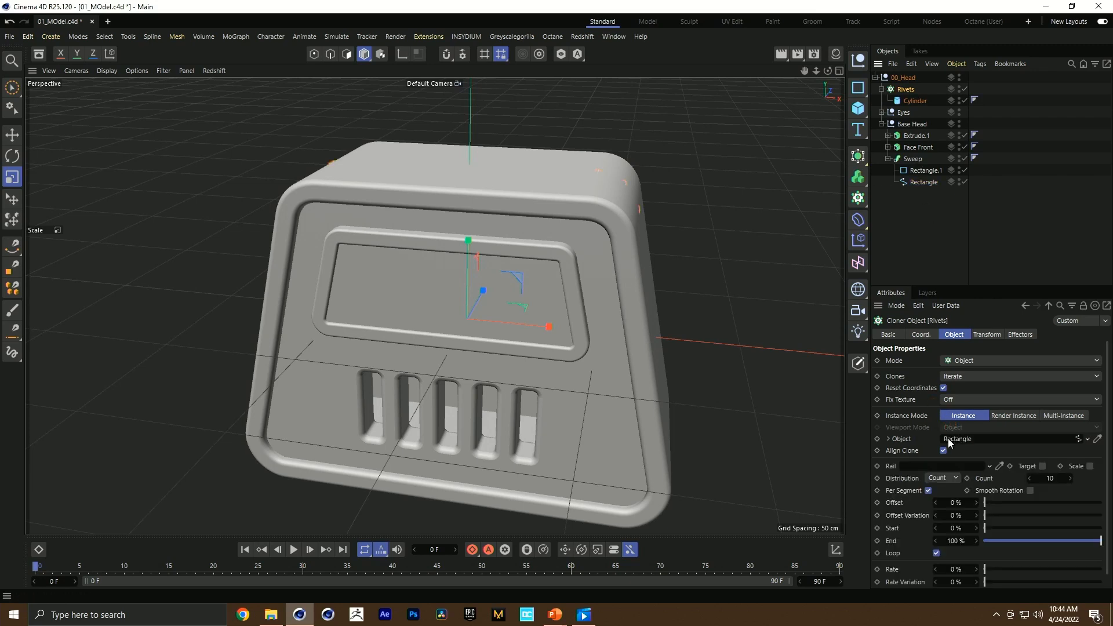
Step: Display the model with shaded lines and set the rivet cylinder's orientation to +X
{"action": "key", "text": "n"}
{"action": "key", "text": "b"}
{"action": "scroll", "coordinate": [624, 175], "scroll_direction": "up", "scroll_amount": 5}
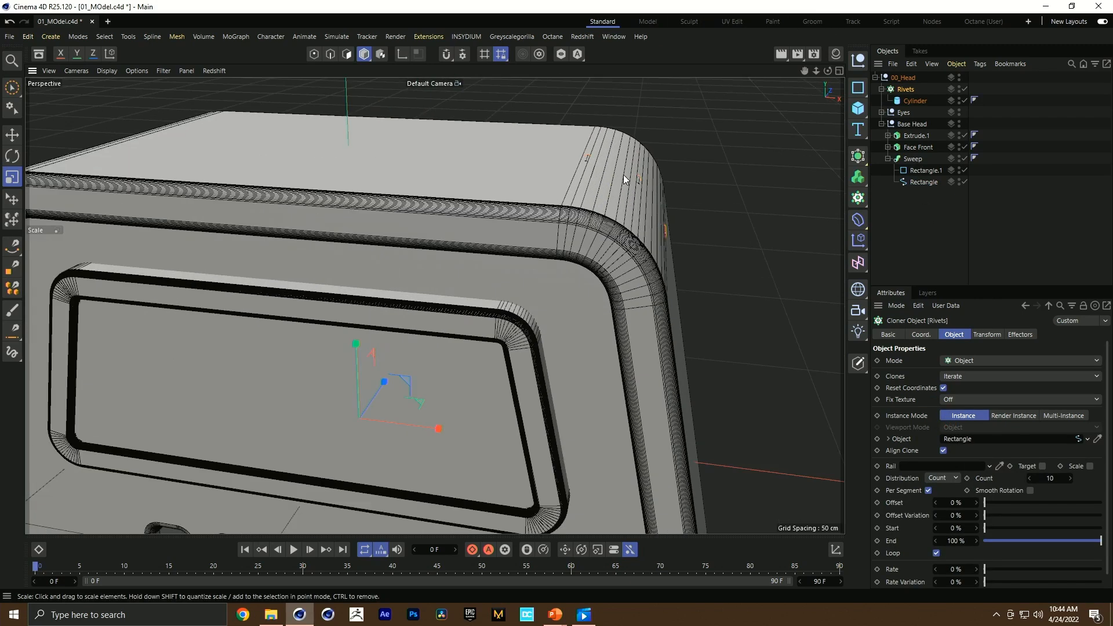
{"action": "left_click_drag", "start_coordinate": [646, 197], "coordinate": [606, 203], "text": "alt"}
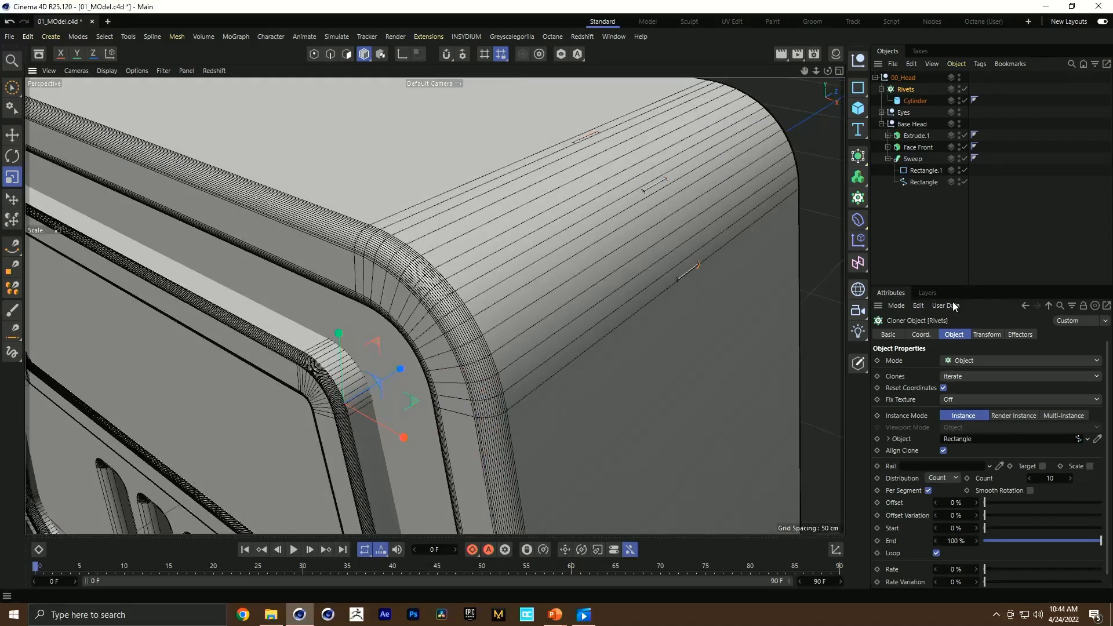
{"action": "left_click", "coordinate": [905, 101]}
{"action": "left_click", "coordinate": [946, 335]}
{"action": "left_click", "coordinate": [1002, 412]}
{"action": "left_click", "coordinate": [948, 412]}
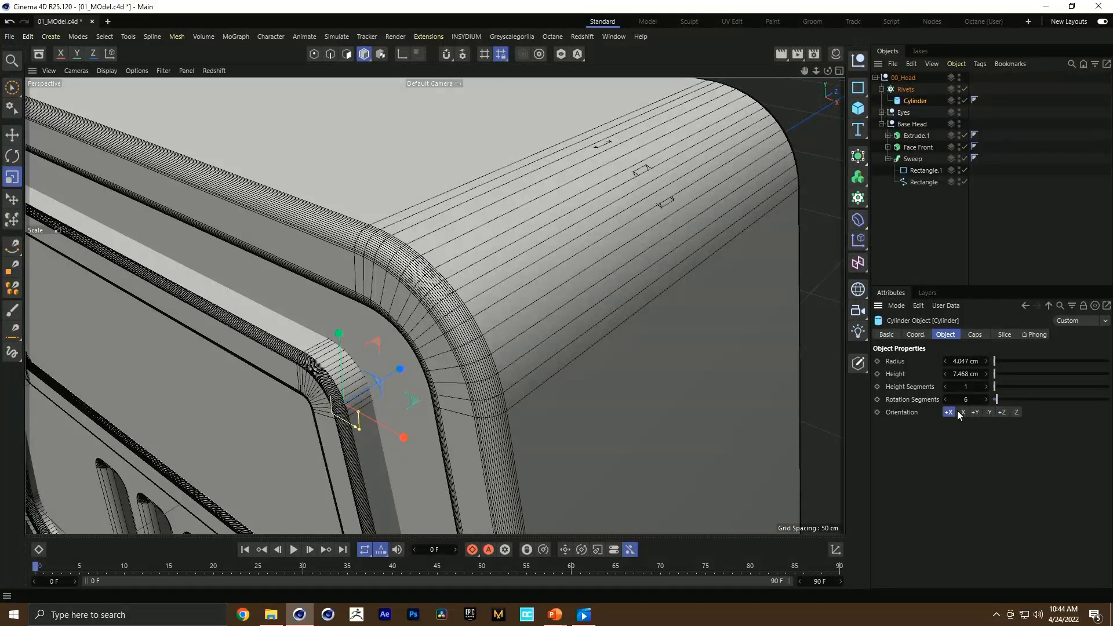
{"action": "left_click", "coordinate": [963, 412]}
{"action": "left_click", "coordinate": [949, 412]}
Step: Set the Rivets Cloner's X position transform to -3 cm so the rivets protrude from the head's shell
{"action": "left_click", "coordinate": [906, 89]}
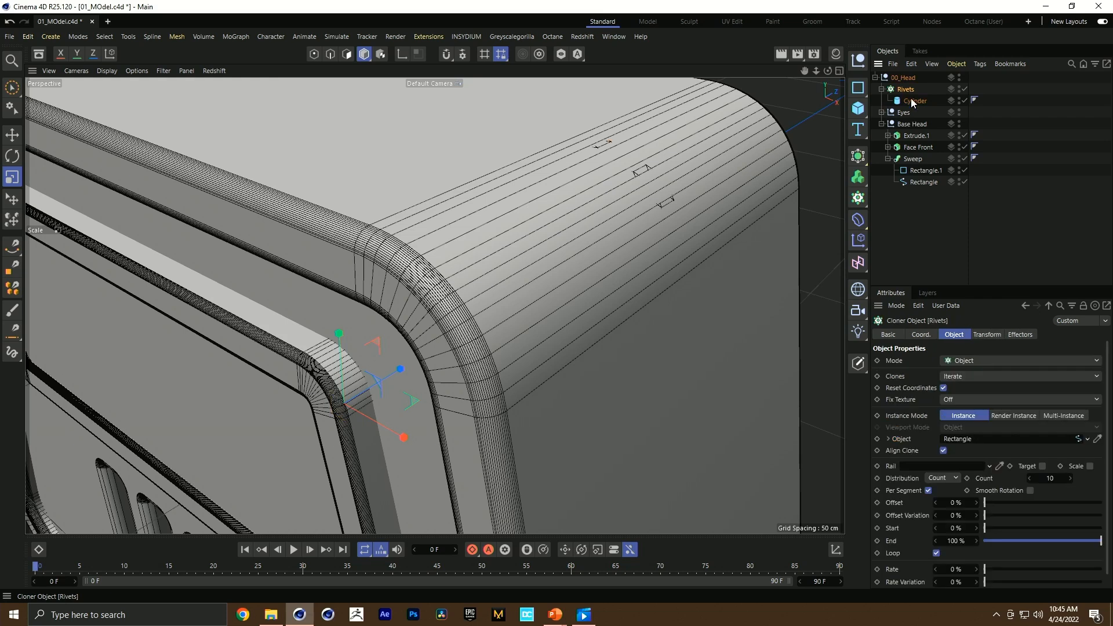
{"action": "left_click", "coordinate": [984, 334]}
{"action": "left_click", "coordinate": [924, 376]}
{"action": "scroll", "coordinate": [923, 377], "scroll_direction": "up", "scroll_amount": 2}
{"action": "scroll", "coordinate": [923, 376], "scroll_direction": "down", "scroll_amount": 6}
{"action": "scroll", "coordinate": [923, 377], "scroll_direction": "up", "scroll_amount": 1}
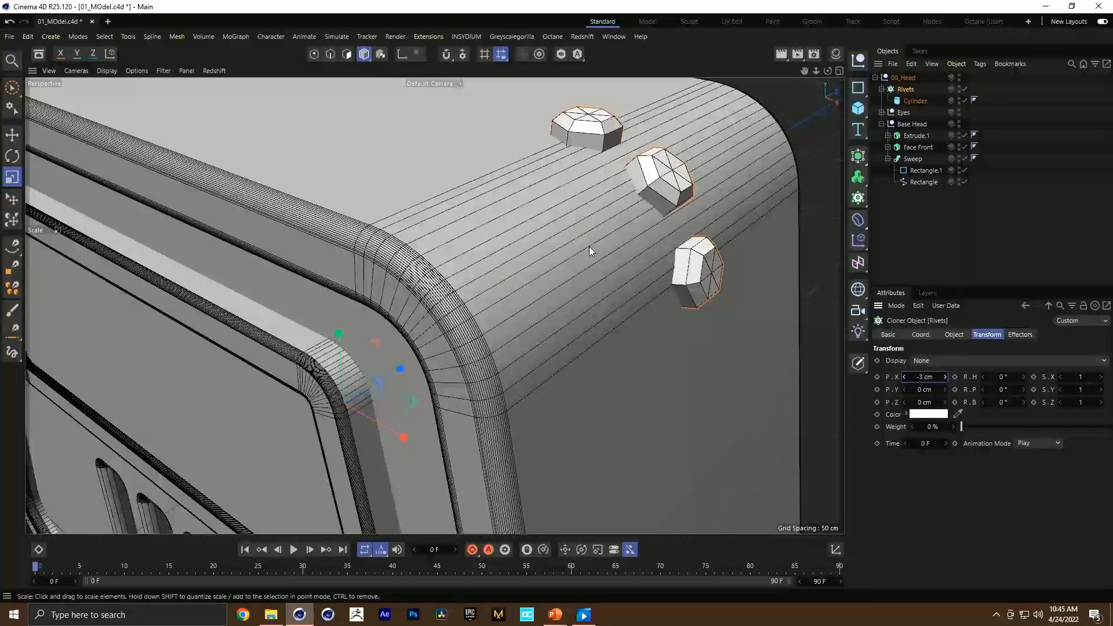
Step: Set the Rivets Cloner's distribution to Even with a count of 11
{"action": "scroll", "coordinate": [592, 209], "scroll_direction": "down", "scroll_amount": 5}
{"action": "left_click_drag", "start_coordinate": [561, 179], "coordinate": [655, 212], "text": "alt"}
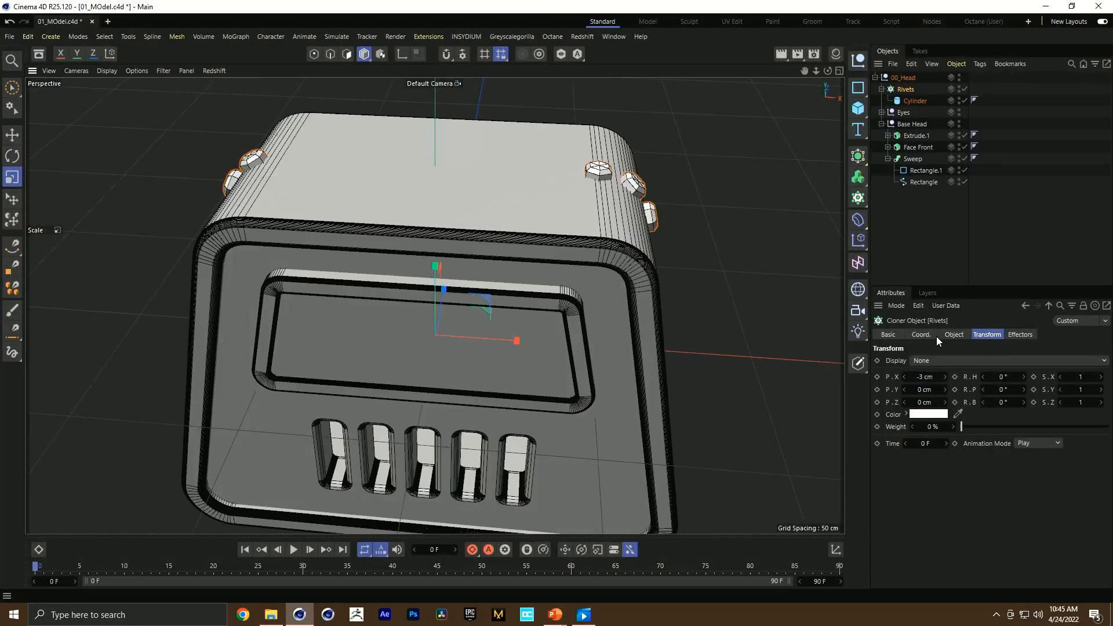
{"action": "left_click", "coordinate": [953, 334]}
{"action": "left_click", "coordinate": [955, 479]}
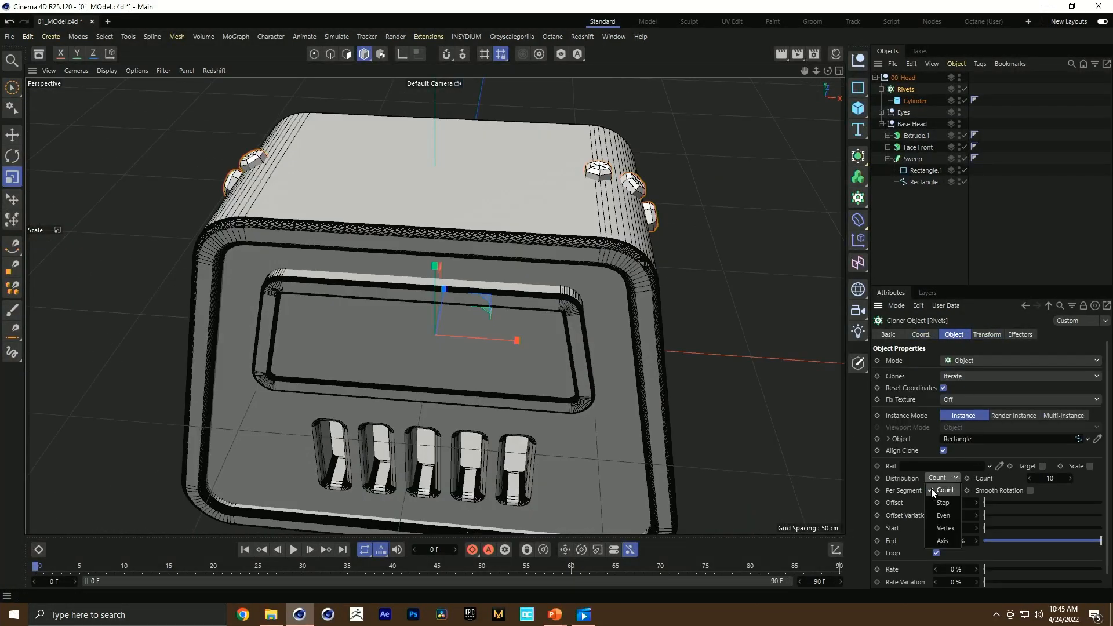
{"action": "left_click", "coordinate": [943, 516]}
{"action": "left_click_drag", "start_coordinate": [308, 140], "coordinate": [569, 144], "text": "alt"}
{"action": "left_click_drag", "start_coordinate": [1050, 472], "coordinate": [1053, 479]}
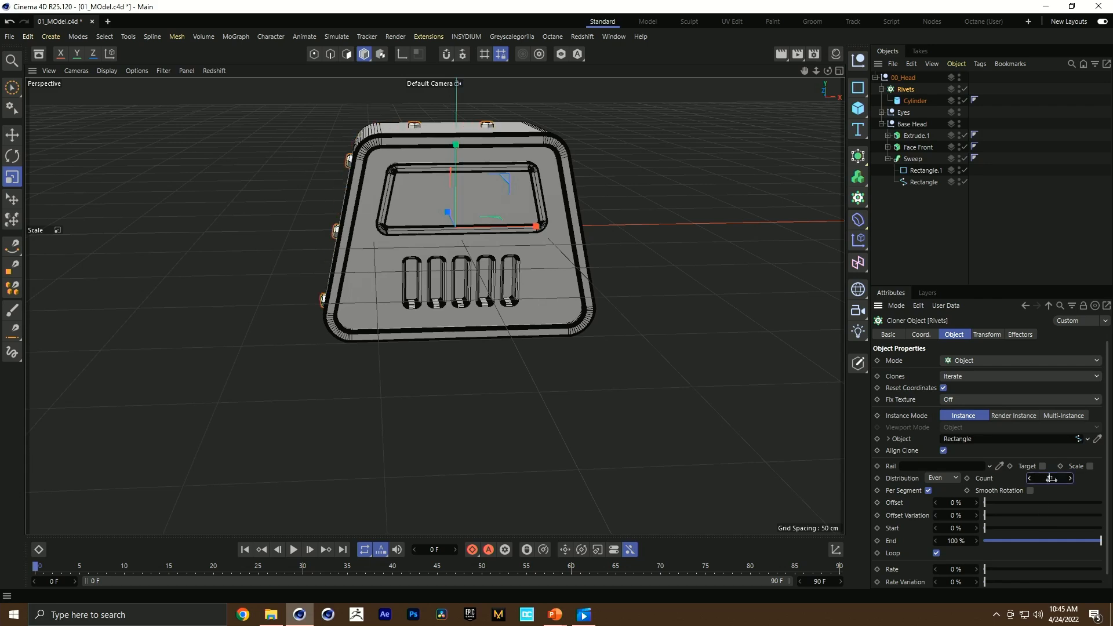
Step: Collapse the Rivets and Base Head hierarchies in the object list
{"action": "left_click_drag", "start_coordinate": [563, 275], "coordinate": [832, 136], "text": "alt"}
{"action": "key", "text": "t"}
{"action": "left_click", "coordinate": [882, 88]}
{"action": "left_click", "coordinate": [881, 112]}
{"action": "left_click_drag", "start_coordinate": [382, 144], "coordinate": [541, 127], "text": "alt"}
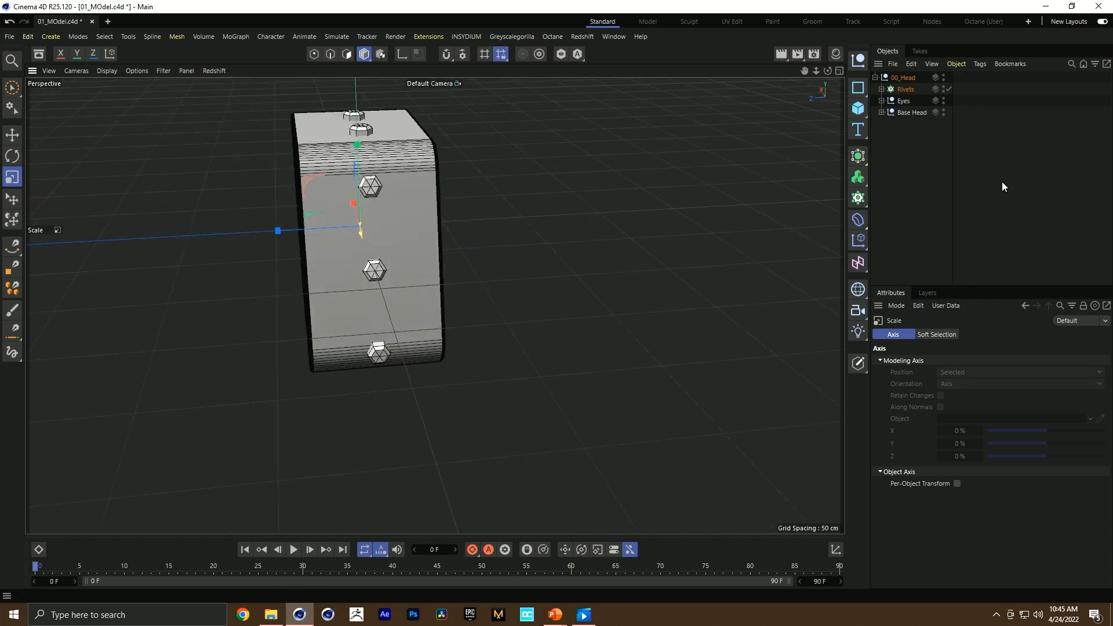
Step: Add a Symmetry object as the parent of the Rivets Cloner and set its mirror plane to XY
{"action": "left_click", "coordinate": [903, 89]}
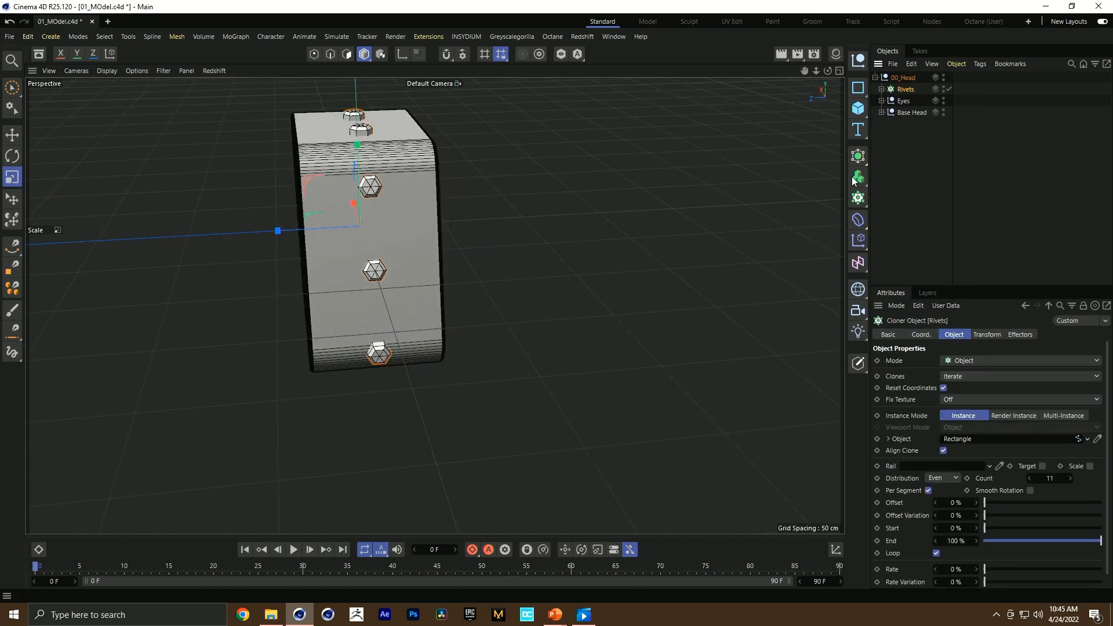
{"action": "left_click", "coordinate": [857, 197]}
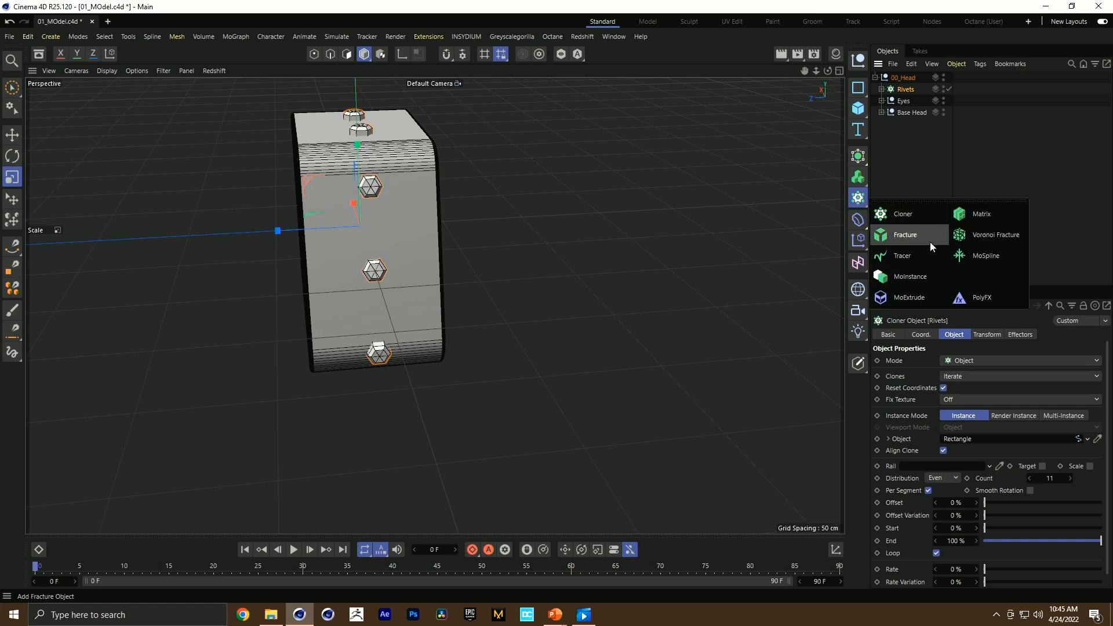
{"action": "left_click", "coordinate": [858, 156]}
{"action": "left_click", "coordinate": [906, 281], "text": "alt"}
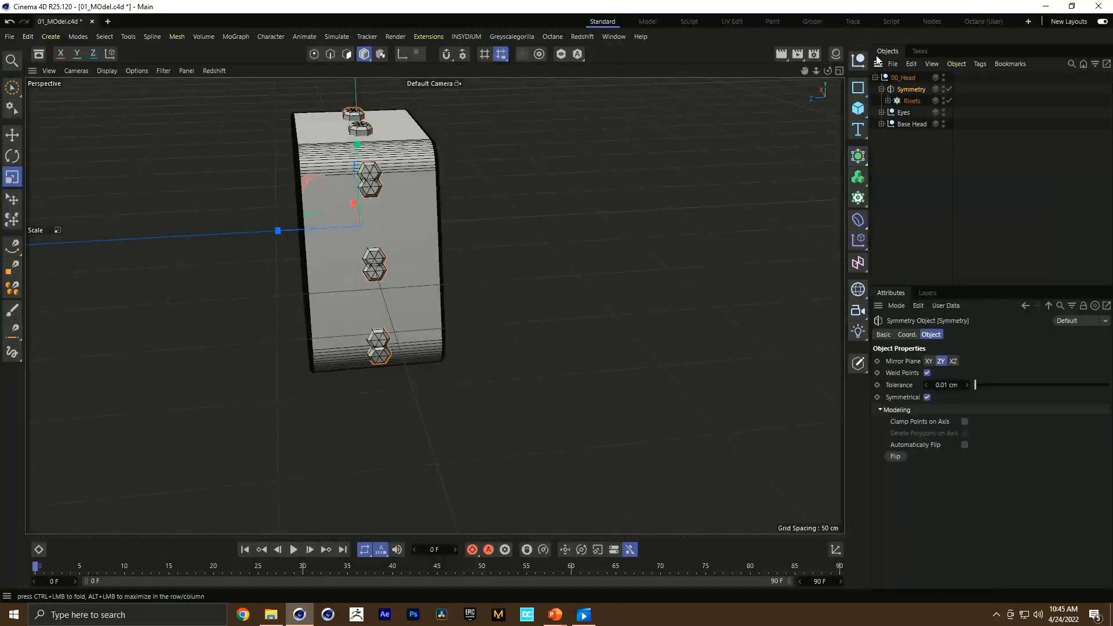
{"action": "left_click", "coordinate": [929, 361]}
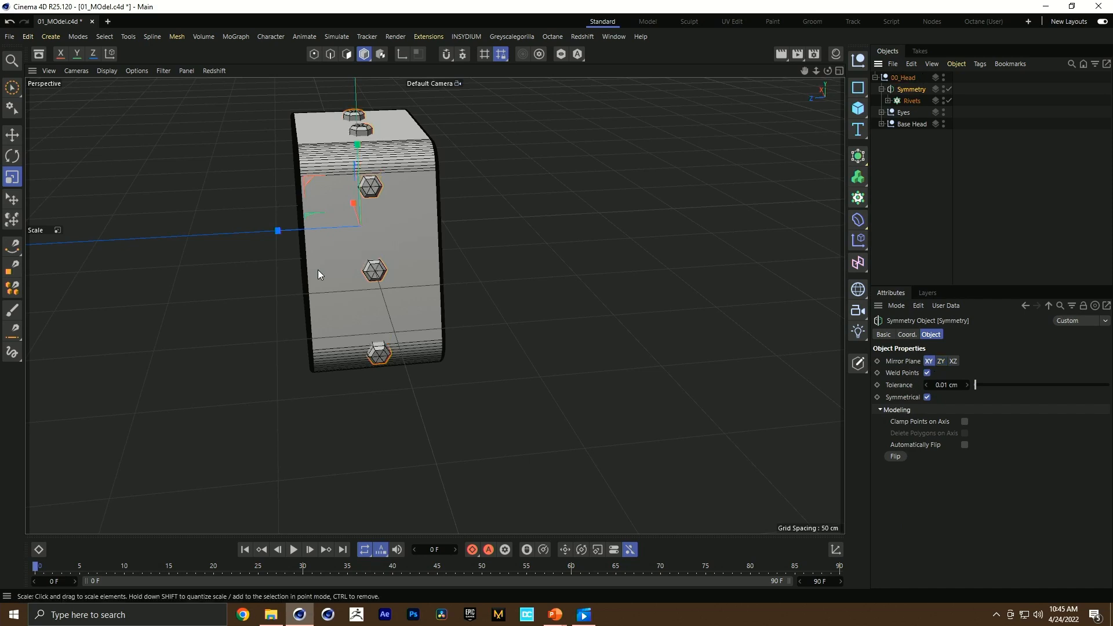
Step: Try to separate the mirrored rivets by moving the Rivets Cloner along Z and testing the XZ mirror plane
{"action": "key", "text": "e"}
{"action": "left_click", "coordinate": [910, 102]}
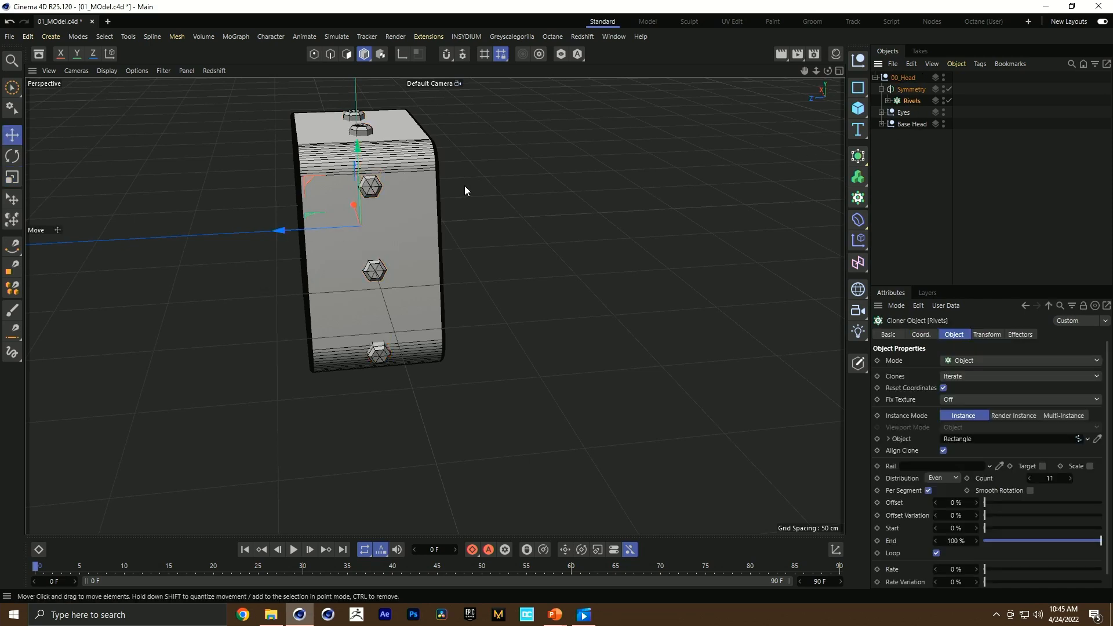
{"action": "left_click_drag", "start_coordinate": [311, 227], "coordinate": [351, 227]}
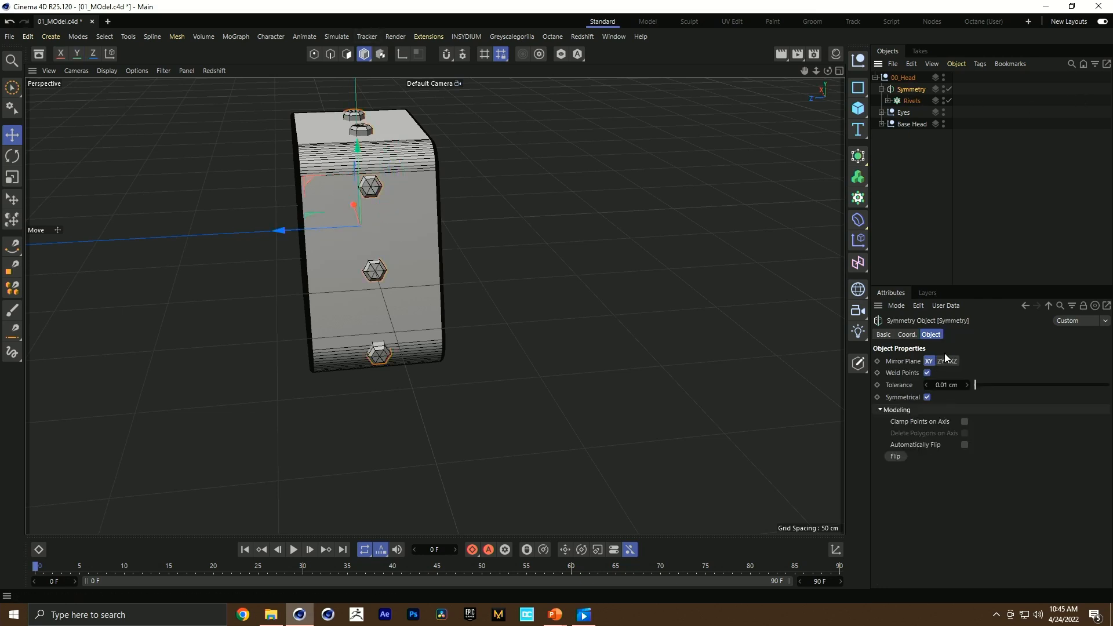
{"action": "left_click", "coordinate": [953, 361]}
{"action": "left_click", "coordinate": [902, 100]}
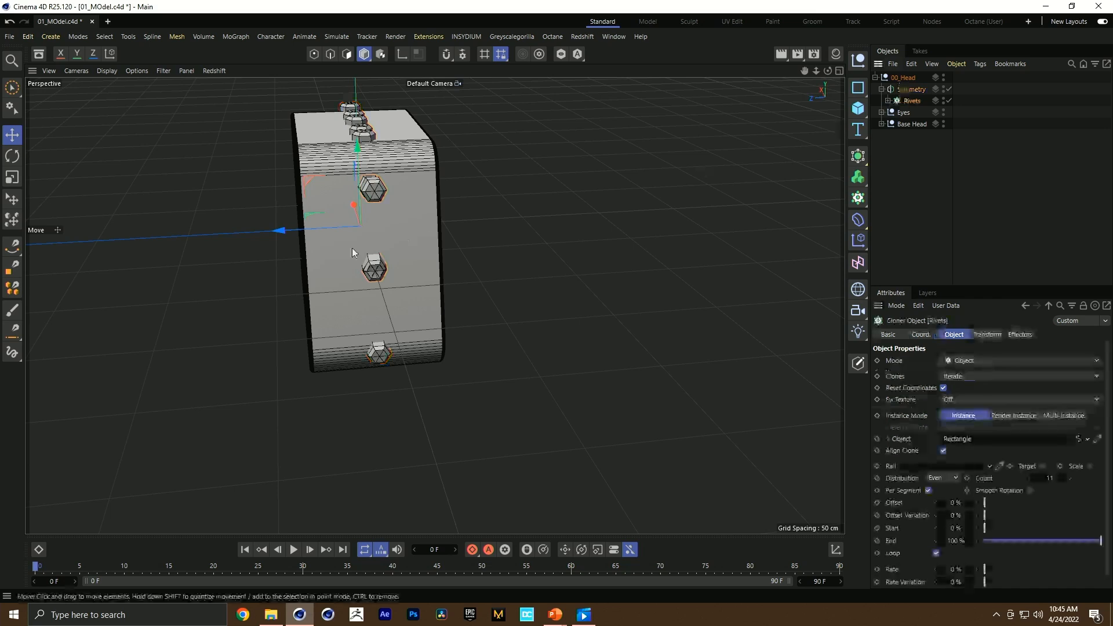
{"action": "left_click_drag", "start_coordinate": [324, 234], "coordinate": [363, 231]}
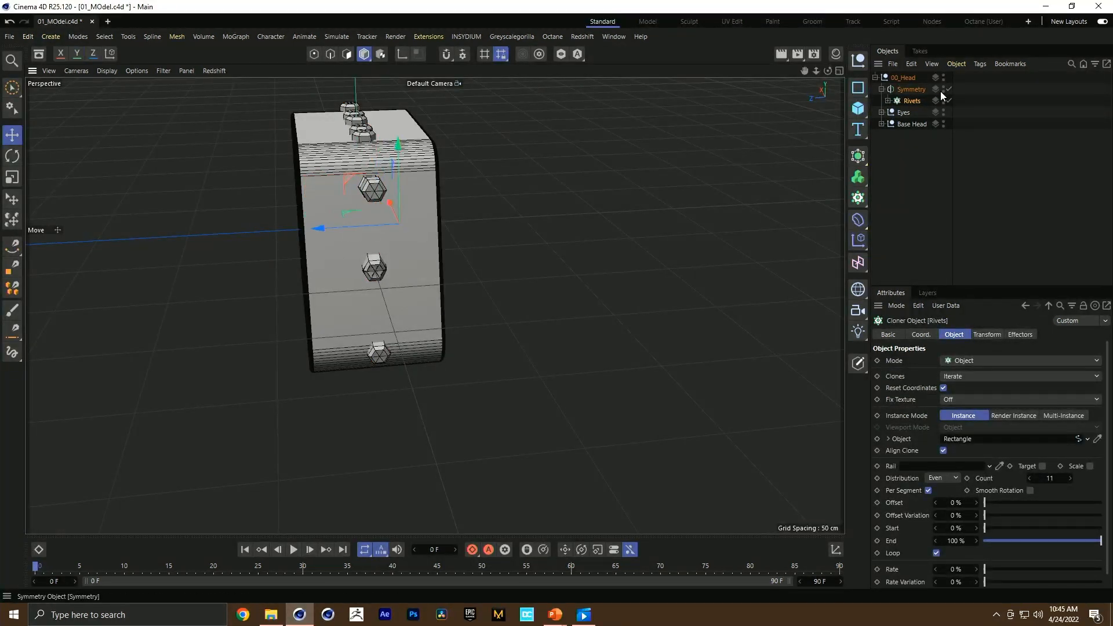
{"action": "left_click", "coordinate": [913, 90]}
{"action": "left_click", "coordinate": [930, 360]}
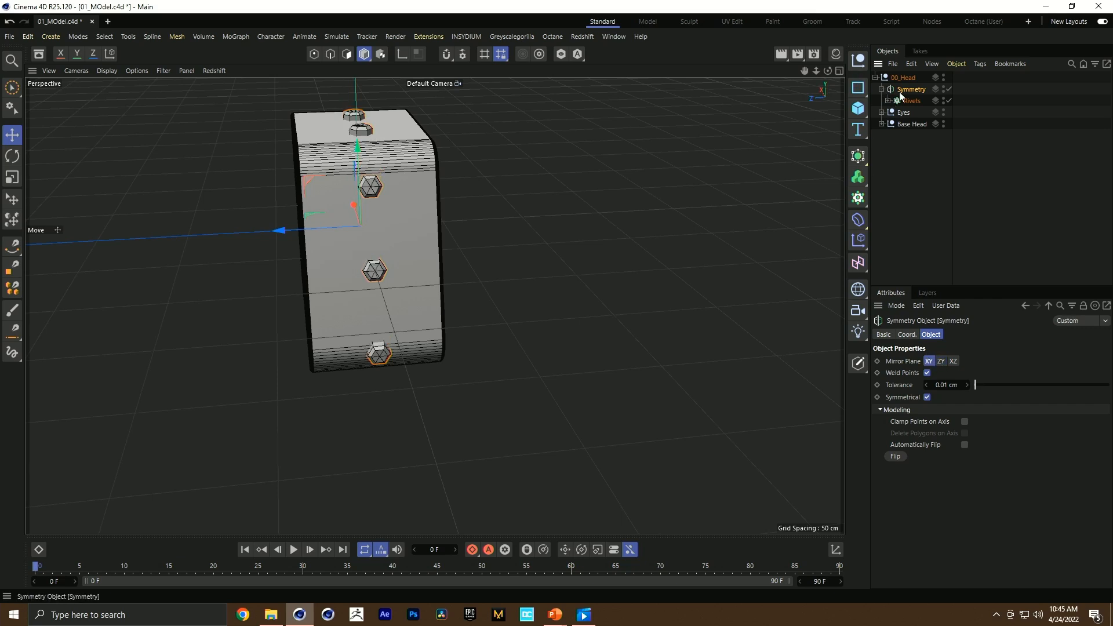
Step: Set the Rivets Cloner's Y position transform to 22 cm to separate the two mirrored rivet rows, and save the project
{"action": "left_click", "coordinate": [912, 101]}
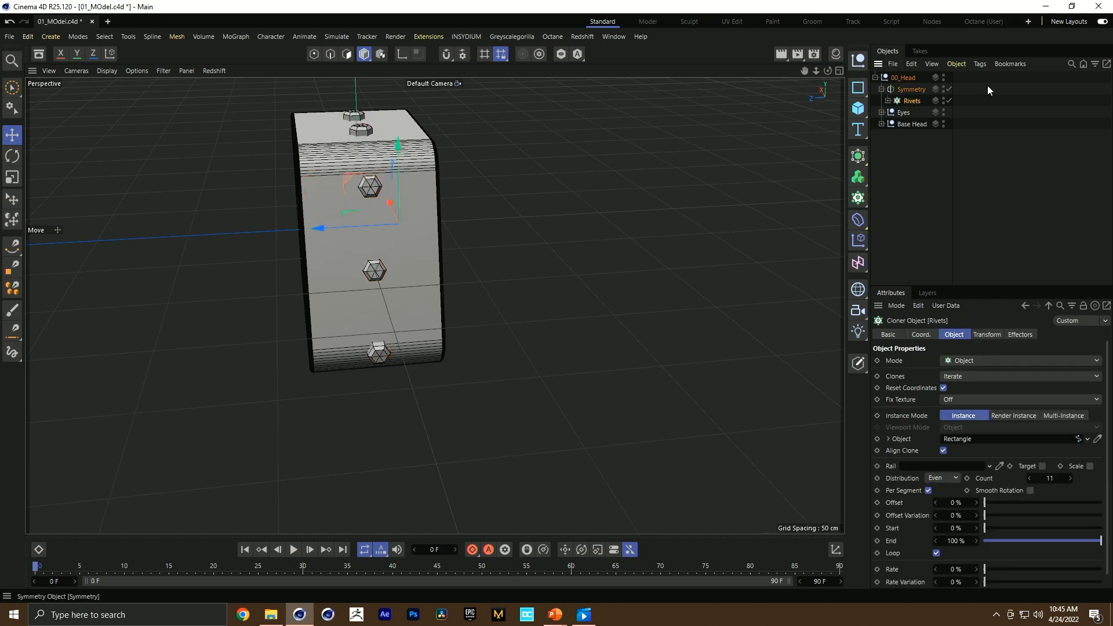
{"action": "left_click", "coordinate": [987, 334]}
{"action": "left_click_drag", "start_coordinate": [927, 402], "coordinate": [945, 391]}
{"action": "key", "text": "ctrl+z"}
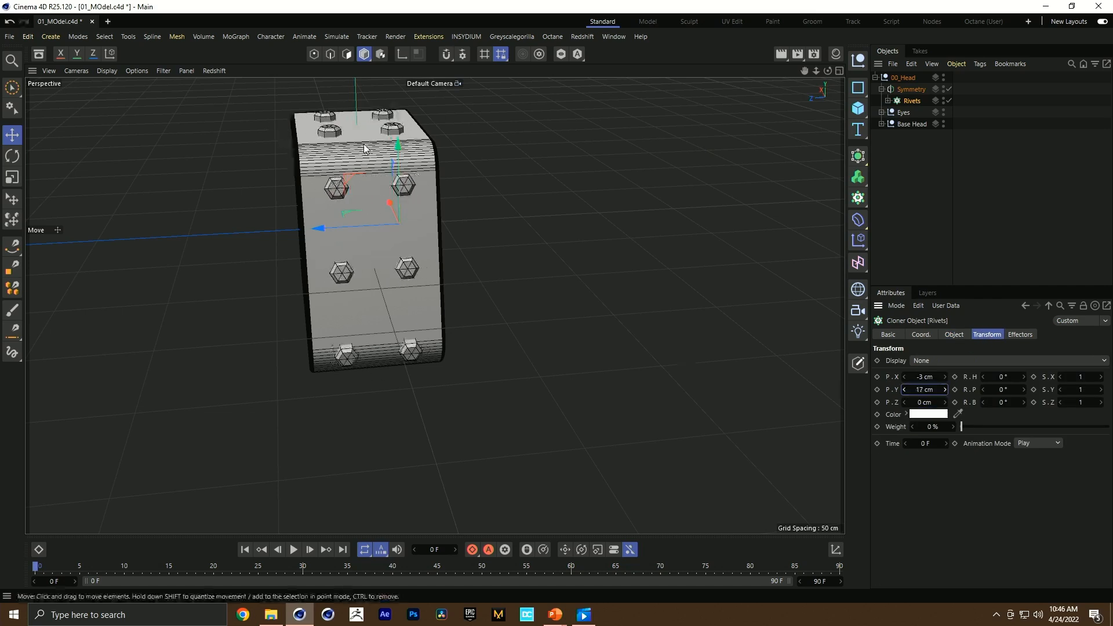
{"action": "left_click_drag", "start_coordinate": [364, 148], "coordinate": [340, 131], "text": "alt"}
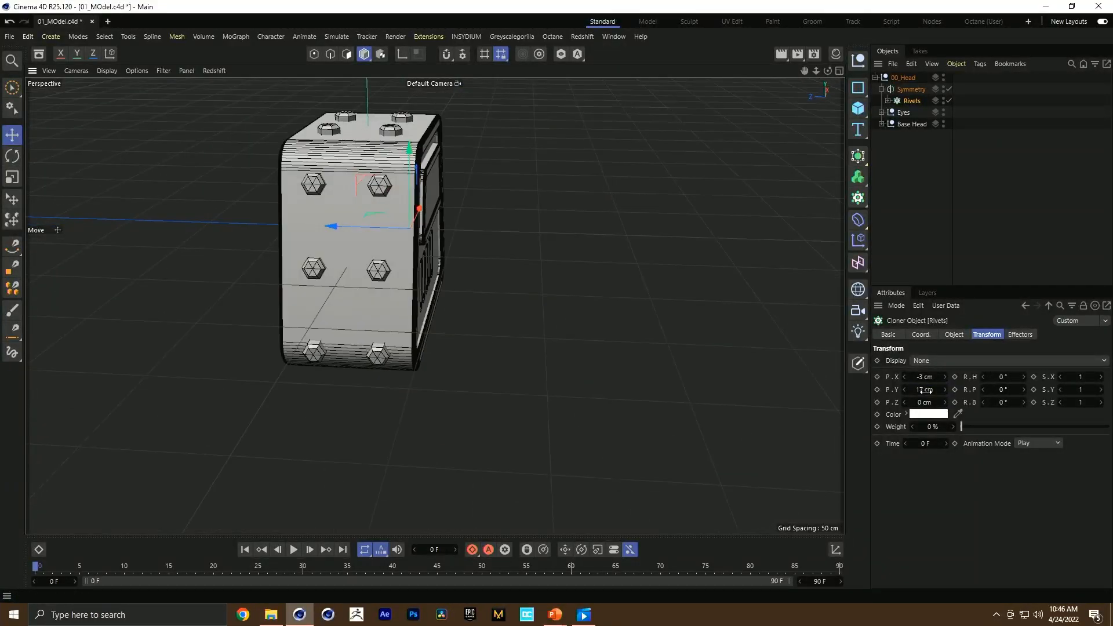
{"action": "left_click_drag", "start_coordinate": [926, 390], "coordinate": [933, 391]}
{"action": "left_click_drag", "start_coordinate": [356, 134], "coordinate": [447, 189], "text": "alt"}
{"action": "key", "text": "ctrl+s"}
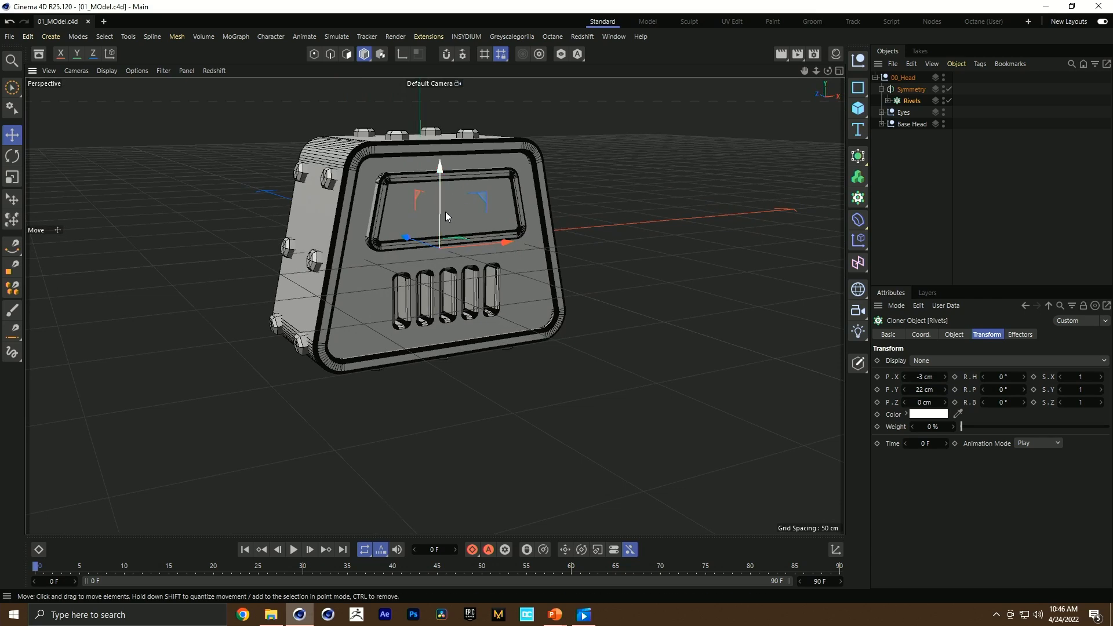
Step: Add a Sphere primitive at the head's centre and scale it down well below the head's size
{"action": "left_click", "coordinate": [904, 77]}
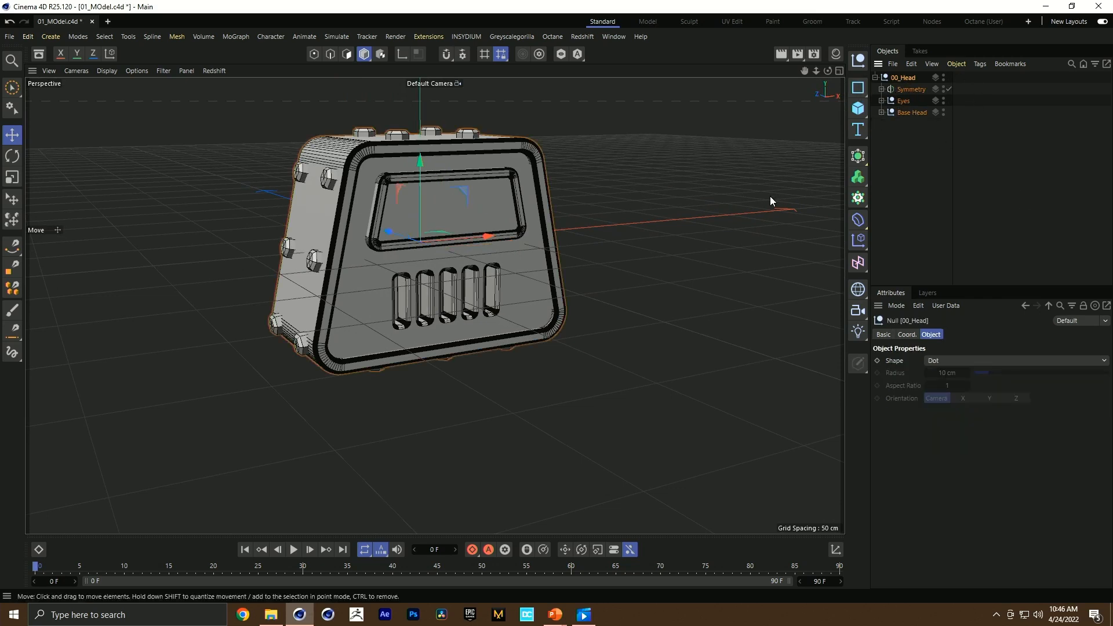
{"action": "left_click", "coordinate": [861, 112]}
{"action": "left_click", "coordinate": [969, 167]}
{"action": "key", "text": "t"}
{"action": "left_click_drag", "start_coordinate": [590, 263], "coordinate": [267, 281]}
{"action": "left_click_drag", "start_coordinate": [620, 192], "coordinate": [380, 261]}
Step: Hide the 00_Head group so that only the new sphere is displayed
{"action": "left_click", "coordinate": [940, 87]}
{"action": "left_click", "coordinate": [945, 88]}
{"action": "left_click", "coordinate": [946, 87]}
{"action": "double_click", "coordinate": [945, 87]}
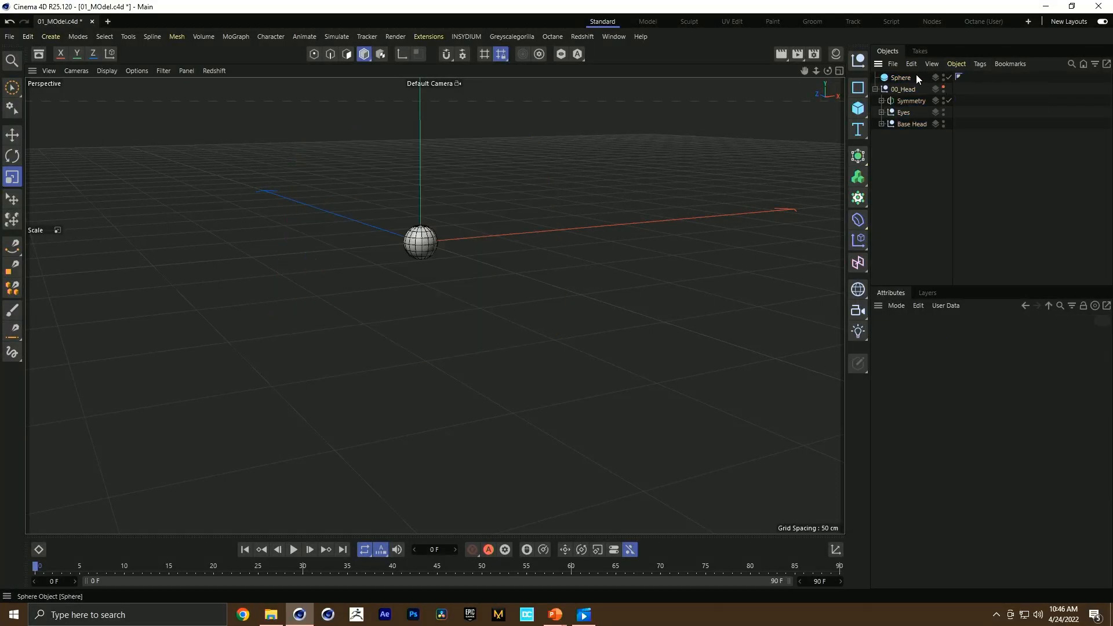
Step: Enlarge the sphere to a radius of about 12.9 cm
{"action": "left_click", "coordinate": [902, 77]}
{"action": "mouse_move", "coordinate": [451, 252]}
{"action": "left_mouse_down"}
{"action": "mouse_move", "coordinate": [510, 231]}
{"action": "mouse_move", "coordinate": [455, 236]}
{"action": "mouse_move", "coordinate": [464, 240]}
{"action": "left_mouse_up"}
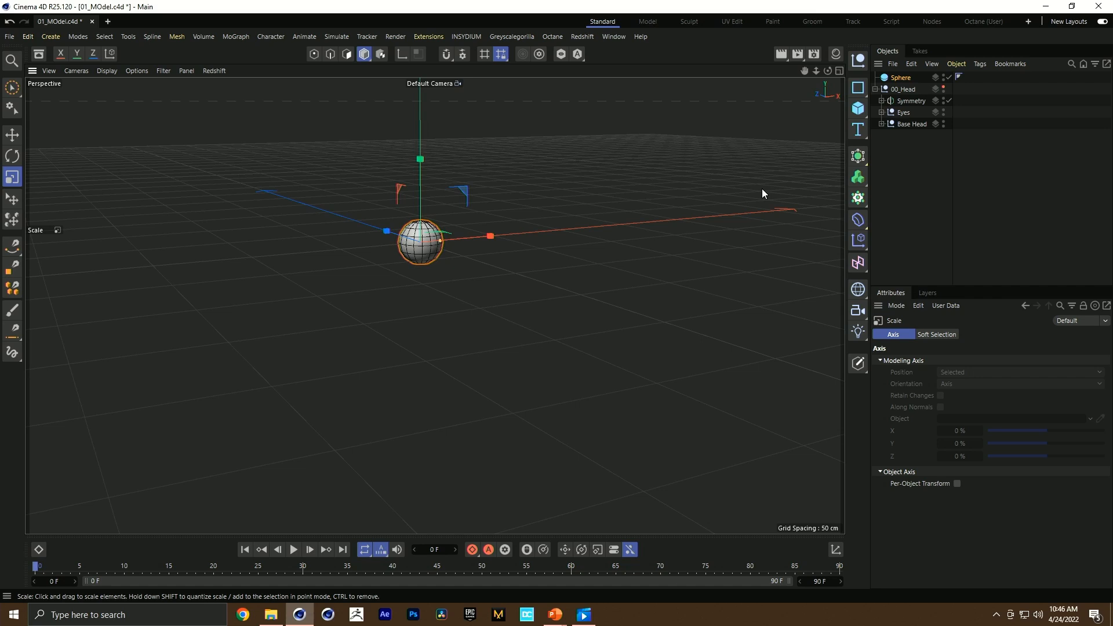
{"action": "left_click_drag", "start_coordinate": [385, 230], "coordinate": [453, 228]}
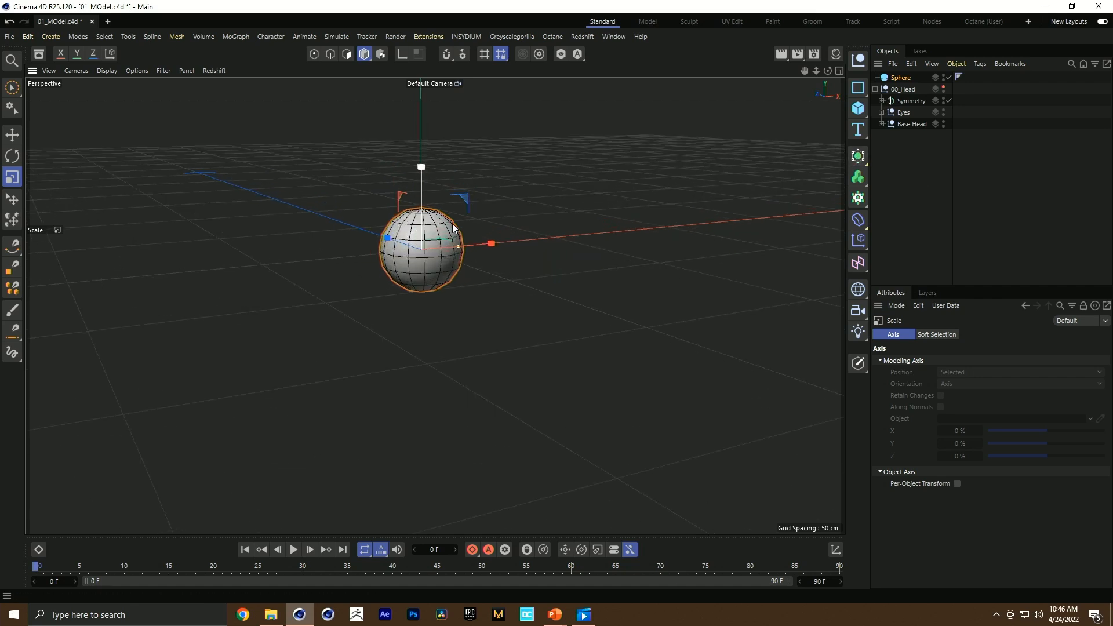
Step: Group the sphere in a null named Antenna and move that null into 00_Head
{"action": "key", "text": "alt+g"}
{"action": "double_click", "coordinate": [898, 77]}
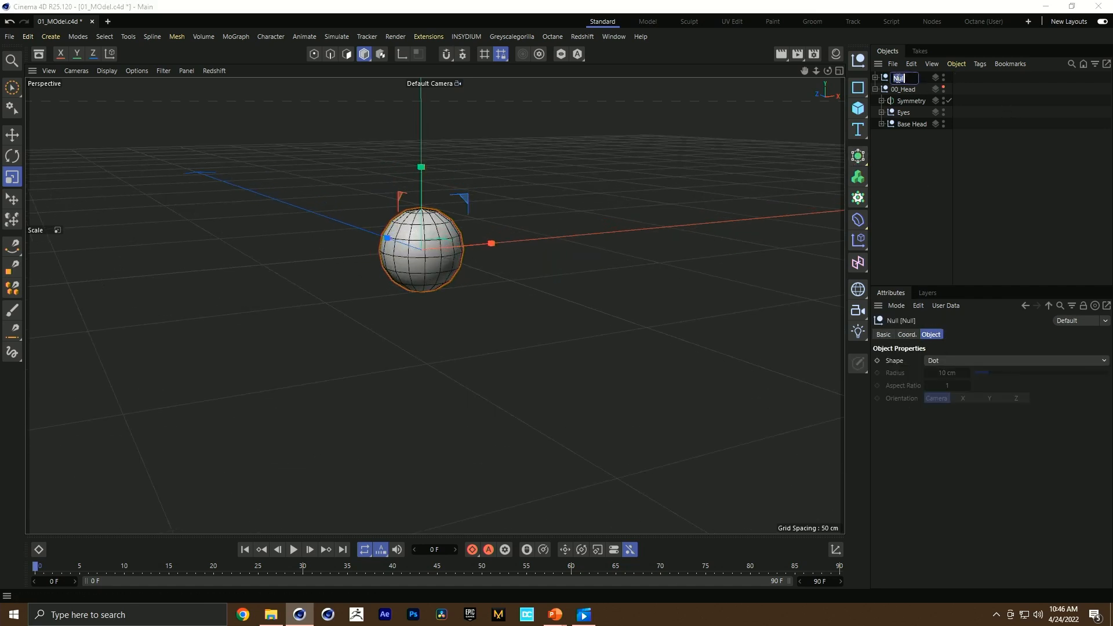
{"action": "type", "text": "Antenna"}
{"action": "key", "text": "Return"}
{"action": "left_click_drag", "start_coordinate": [896, 77], "coordinate": [905, 100]}
Step: Rename the Symmetry object as Rivets and force the Antenna group visible within the hidden head
{"action": "double_click", "coordinate": [904, 101]}
{"action": "type", "text": "Fivets"}
{"action": "key", "text": "Return"}
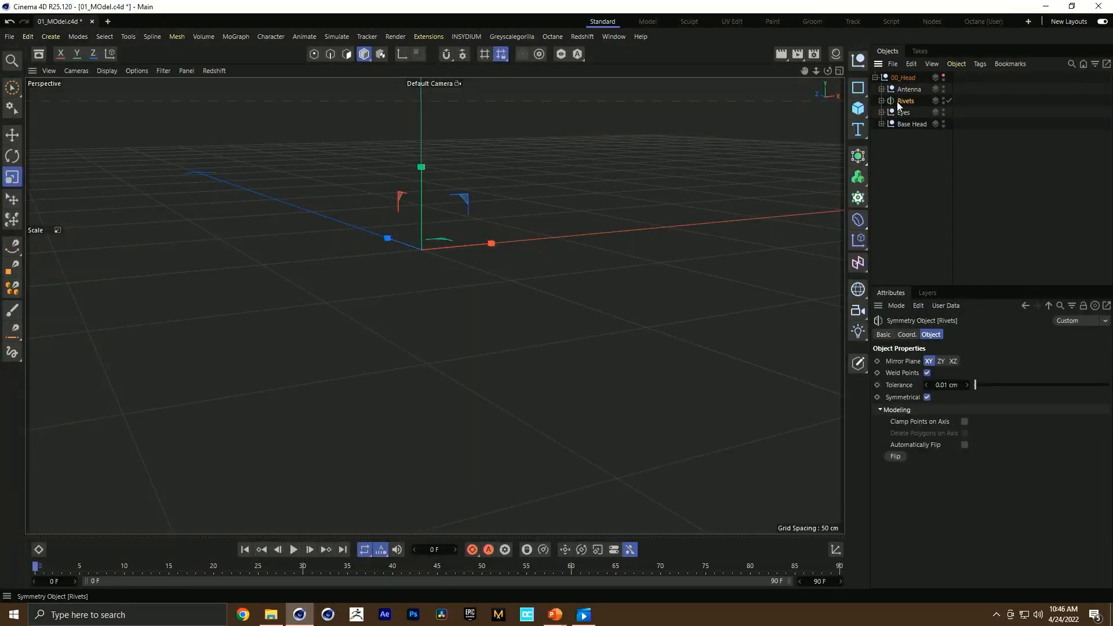
{"action": "left_click", "coordinate": [943, 88]}
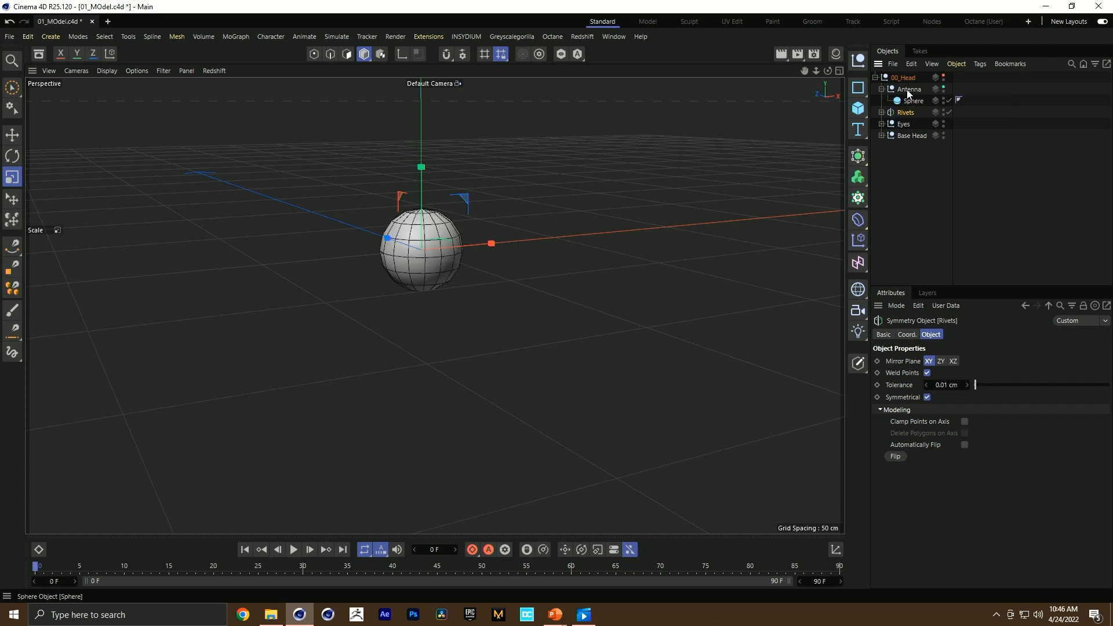
Step: Add a Cylinder to the Antenna group, scale it down and raise it to stand on the sphere
{"action": "left_click", "coordinate": [913, 100]}
{"action": "left_click_drag", "start_coordinate": [858, 109], "coordinate": [974, 122]}
{"action": "left_click_drag", "start_coordinate": [301, 233], "coordinate": [188, 302]}
{"action": "key", "text": "e"}
{"action": "left_click_drag", "start_coordinate": [423, 196], "coordinate": [427, 119]}
{"action": "middle_click_drag", "start_coordinate": [426, 118], "coordinate": [450, 300], "text": "alt"}
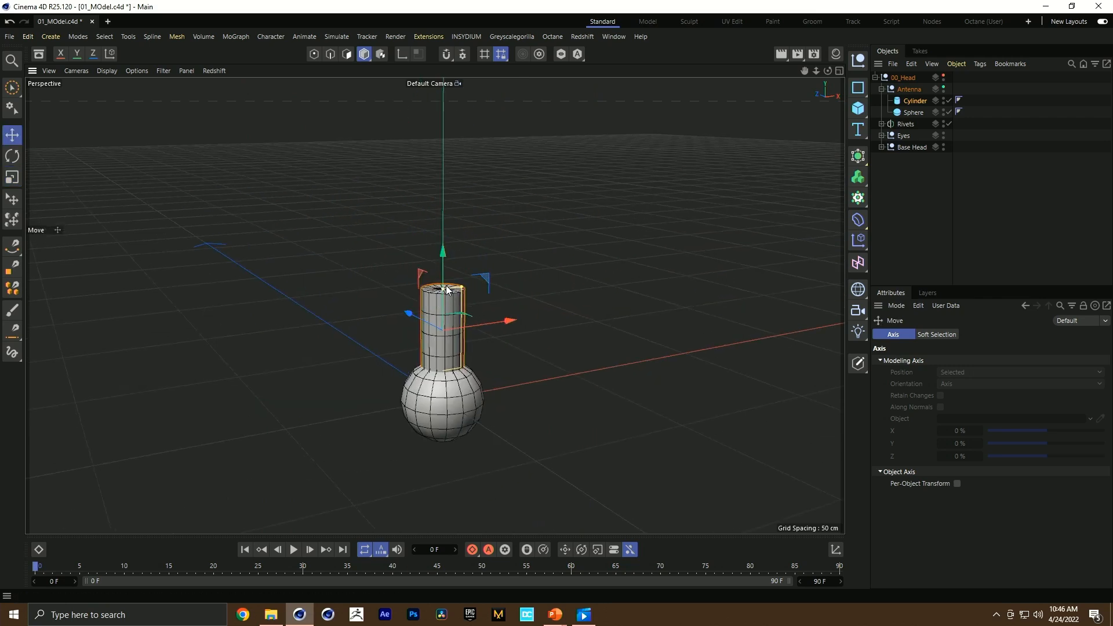
Step: Stretch the cylinder into a long thin stem and place a shortened copy of it at the stem's upper end
{"action": "left_click_drag", "start_coordinate": [447, 289], "coordinate": [443, 109]}
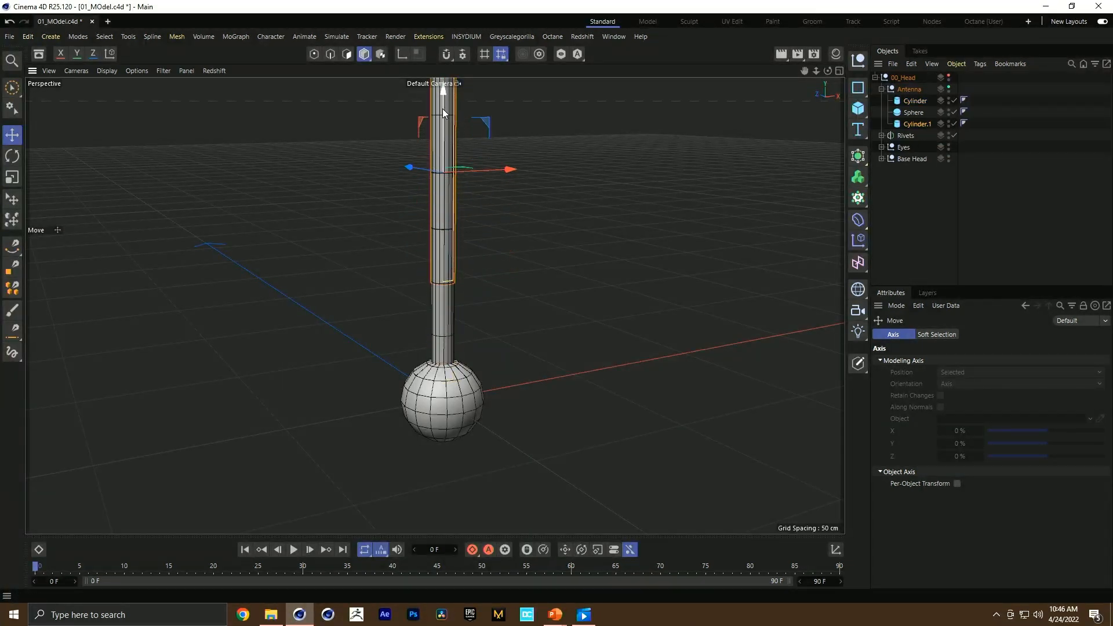
{"action": "middle_click_drag", "start_coordinate": [443, 108], "coordinate": [442, 171], "text": "alt"}
{"action": "left_click_drag", "start_coordinate": [441, 125], "coordinate": [439, 215]}
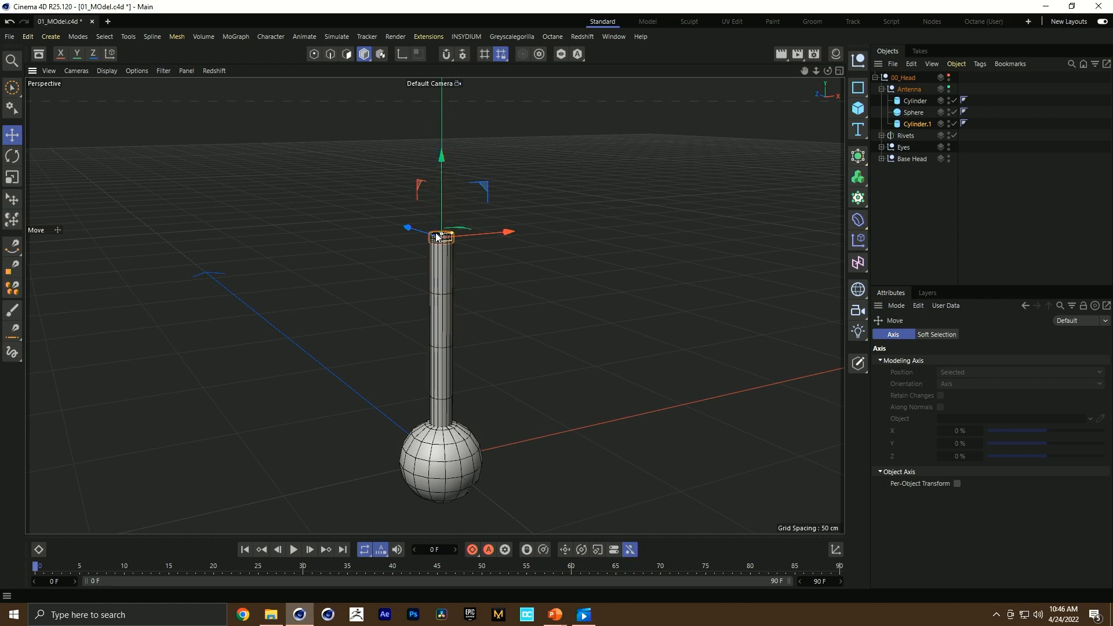
Step: Enlarge and widen the short upper cylinder into a disc-shaped cap on the antenna stem
{"action": "key", "text": "t"}
{"action": "left_click_drag", "start_coordinate": [595, 198], "coordinate": [816, 189]}
{"action": "key", "text": "e"}
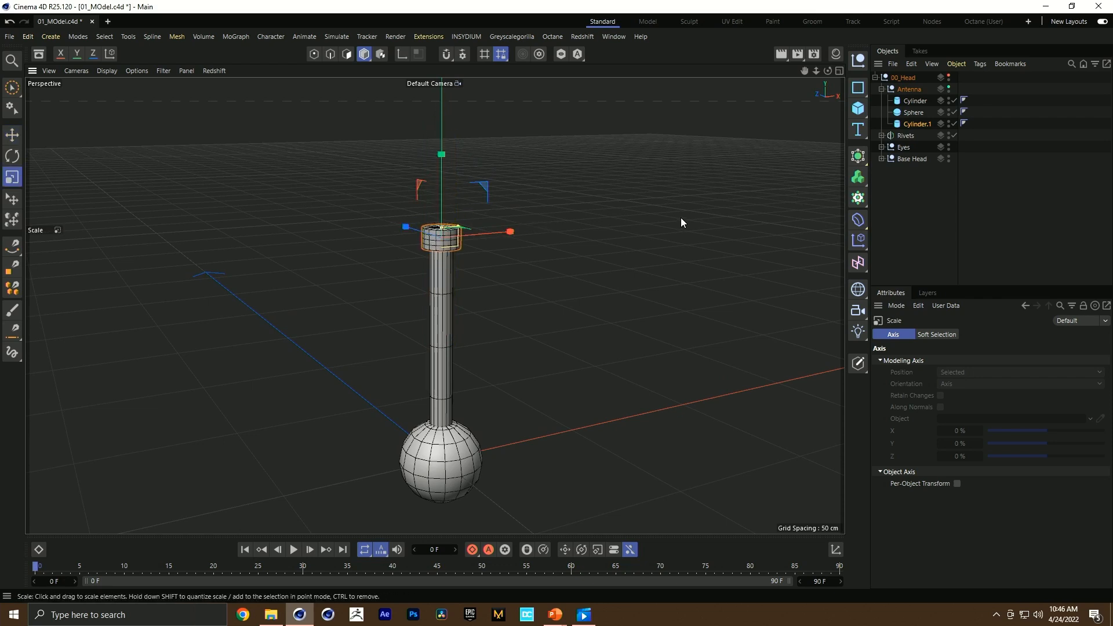
{"action": "left_click_drag", "start_coordinate": [464, 221], "coordinate": [471, 232]}
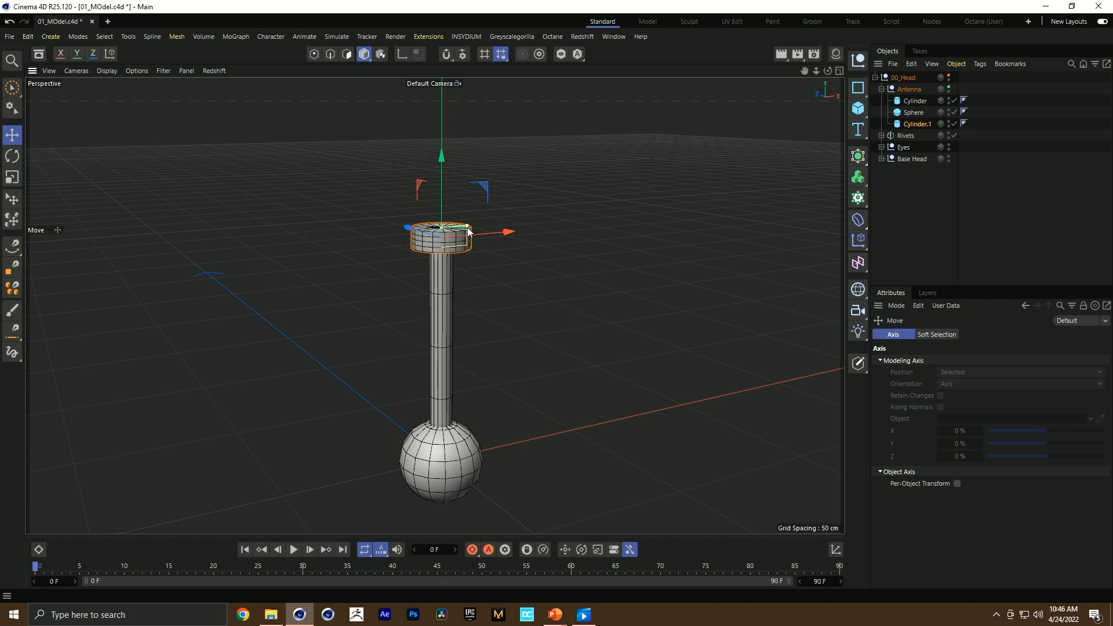
Step: Set both antenna cylinders to 1 height segment and 24 rotation segments
{"action": "left_click", "coordinate": [907, 102], "text": "ctrl"}
{"action": "left_click_drag", "start_coordinate": [971, 386], "coordinate": [968, 386]}
{"action": "type", "text": "24"}
{"action": "key", "text": "Return"}
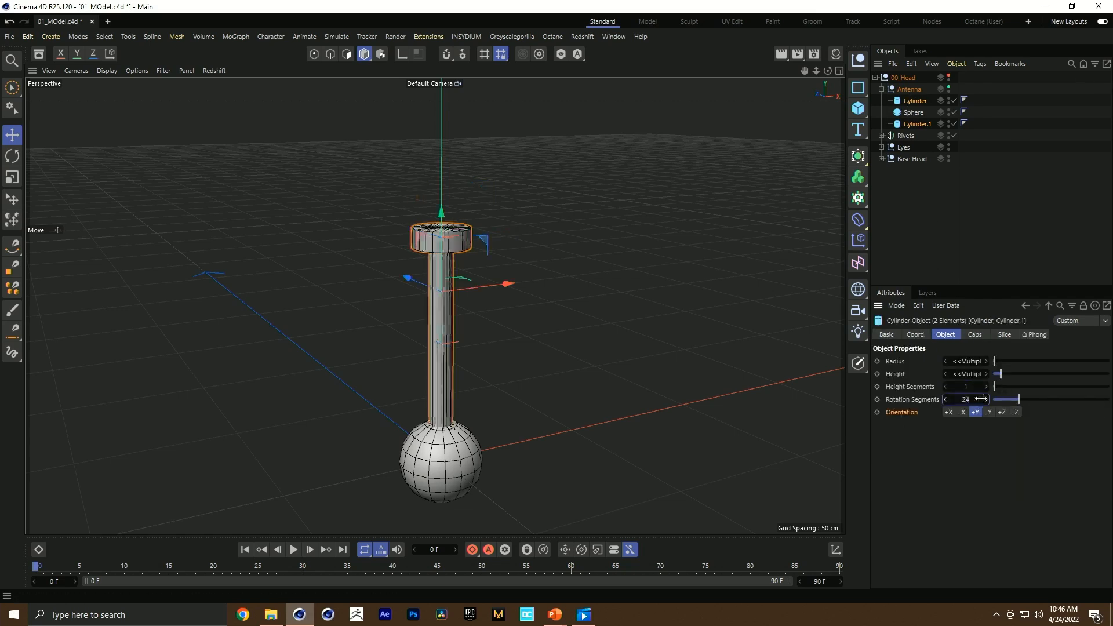
Step: Enable a fillet on the antenna's cap cylinder and adjust the fillet to round its edges
{"action": "left_click", "coordinate": [973, 335]}
{"action": "left_click", "coordinate": [430, 245]}
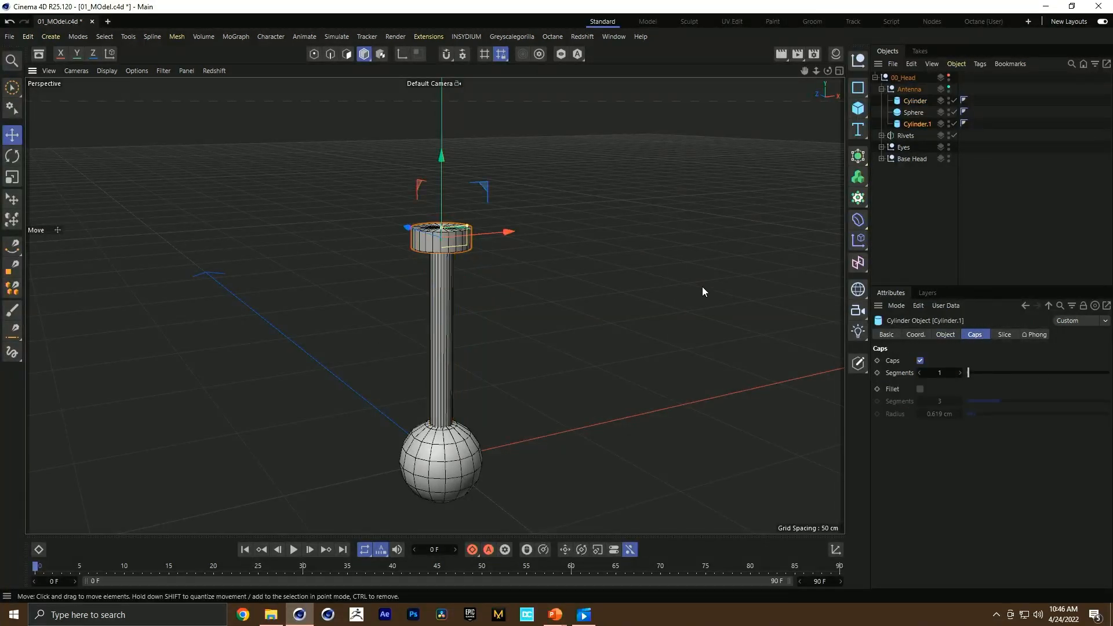
{"action": "left_click", "coordinate": [920, 390]}
{"action": "left_click_drag", "start_coordinate": [949, 398], "coordinate": [942, 414]}
{"action": "left_click", "coordinate": [931, 229]}
Step: Set the antenna sphere's segments to 48
{"action": "left_click", "coordinate": [458, 440]}
{"action": "left_click", "coordinate": [962, 375]}
{"action": "type", "text": "4"}
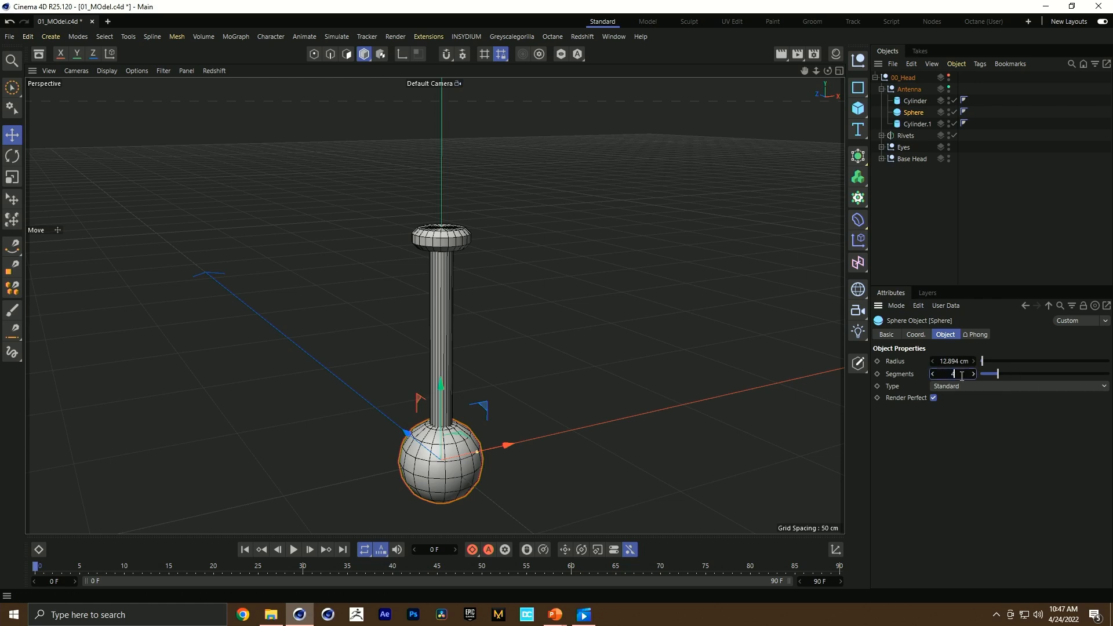
{"action": "type", "text": "8"}
{"action": "key", "text": "Return"}
Step: Add a helix spline inside the Antenna group and orient it to the XZ plane
{"action": "middle_click_drag", "start_coordinate": [461, 284], "coordinate": [443, 189], "text": "alt"}
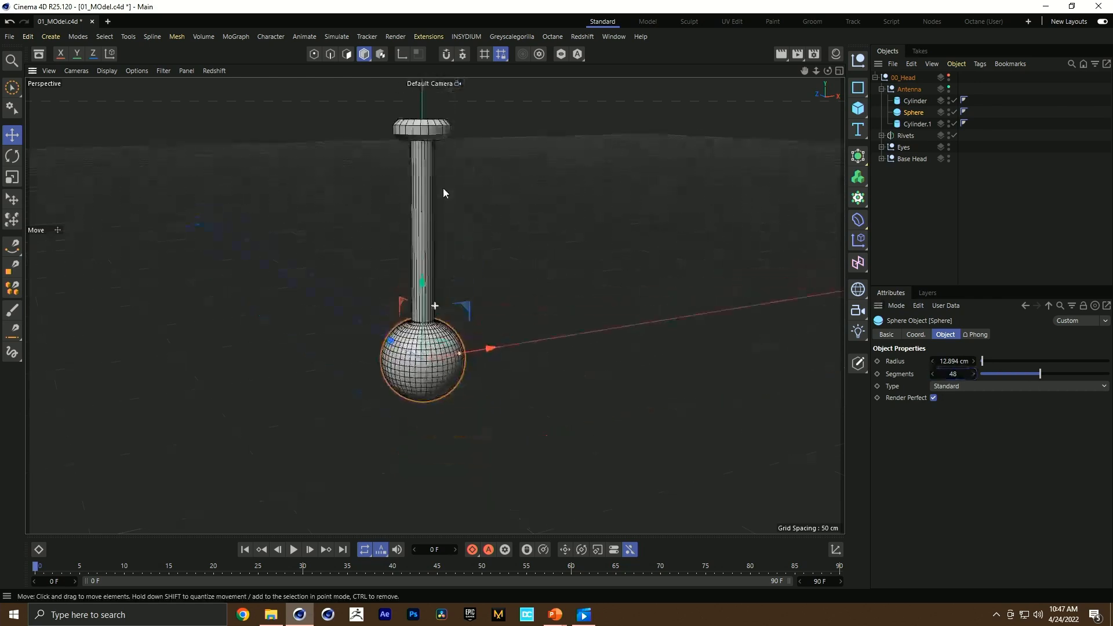
{"action": "left_click", "coordinate": [855, 93]}
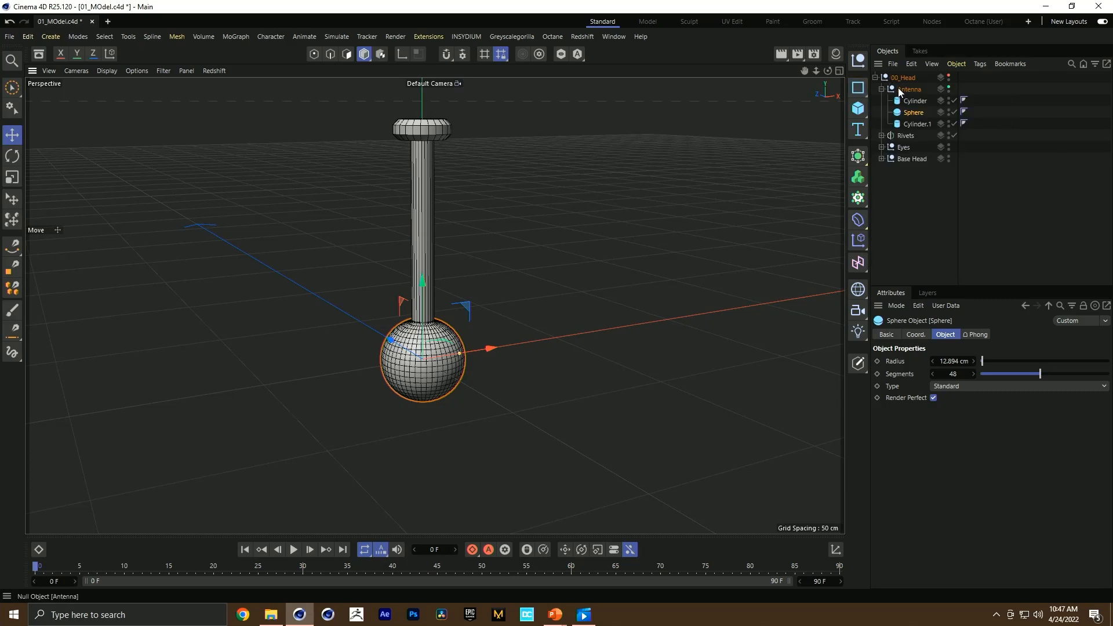
{"action": "left_click", "coordinate": [899, 89]}
{"action": "left_click", "coordinate": [866, 93]}
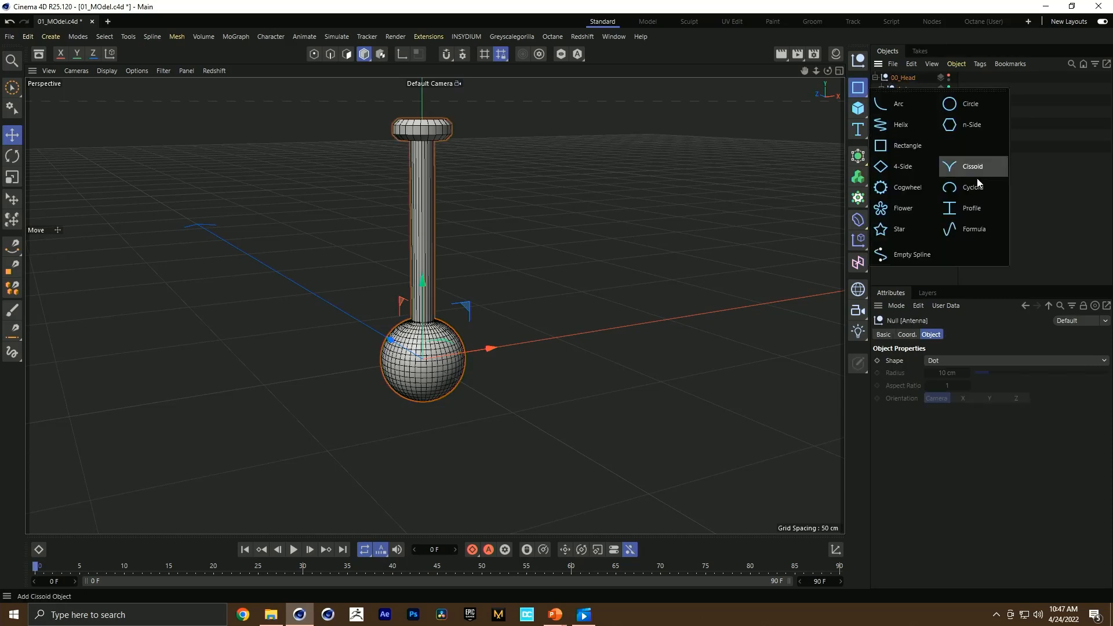
{"action": "left_click", "coordinate": [895, 142]}
{"action": "left_click", "coordinate": [961, 463]}
{"action": "left_click", "coordinate": [974, 463]}
Step: Scale the helix down to fit around the antenna stem and move it up to the stem's base above the sphere
{"action": "key", "text": "t"}
{"action": "left_click_drag", "start_coordinate": [607, 336], "coordinate": [422, 277]}
{"action": "key", "text": "e"}
{"action": "key", "text": "t"}
{"action": "left_click_drag", "start_coordinate": [552, 266], "coordinate": [448, 280]}
{"action": "key", "text": "e"}
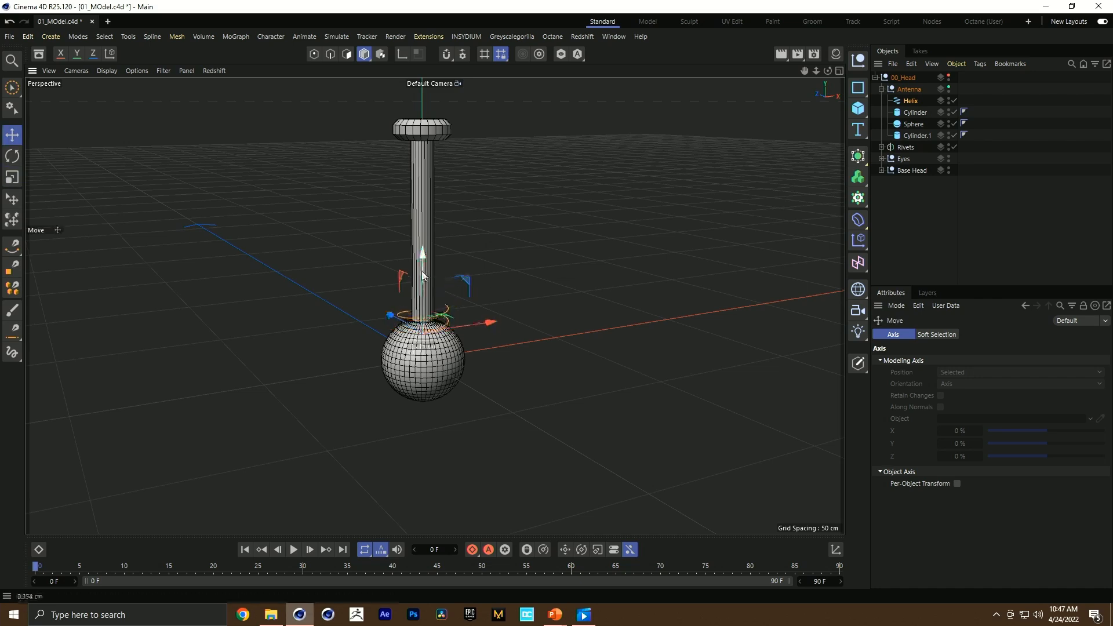
Step: Set the helix's height to about 59.7 cm, both radii to 6 cm and the end angle to 2678°
{"action": "left_click", "coordinate": [893, 104]}
{"action": "left_click_drag", "start_coordinate": [967, 425], "coordinate": [998, 425]}
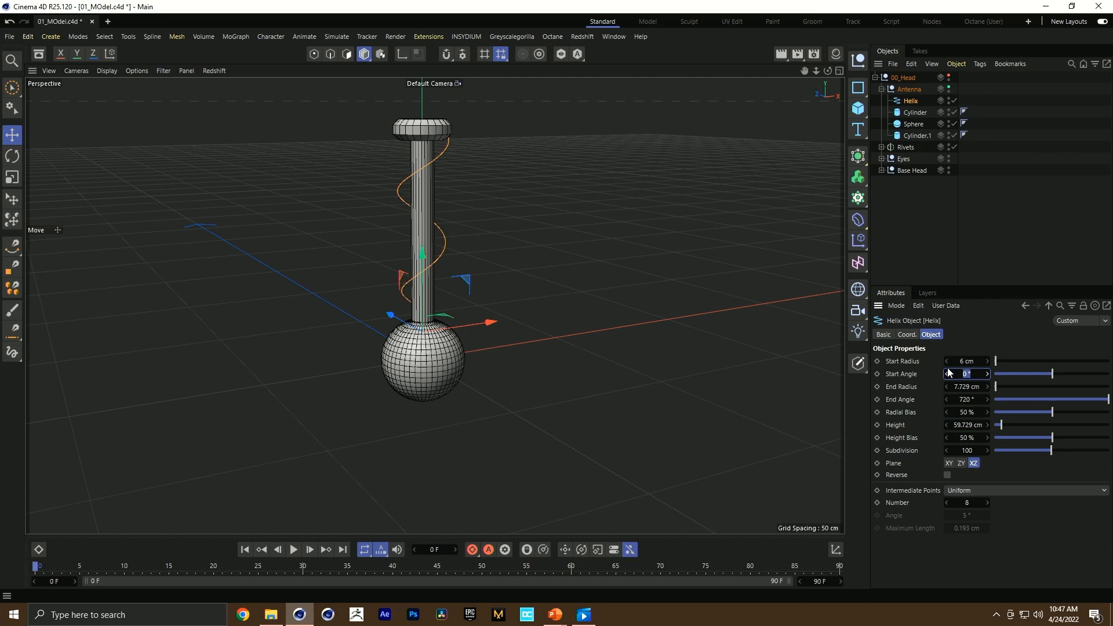
{"action": "key", "text": "Tab"}
{"action": "type", "text": "6"}
{"action": "key", "text": "Return"}
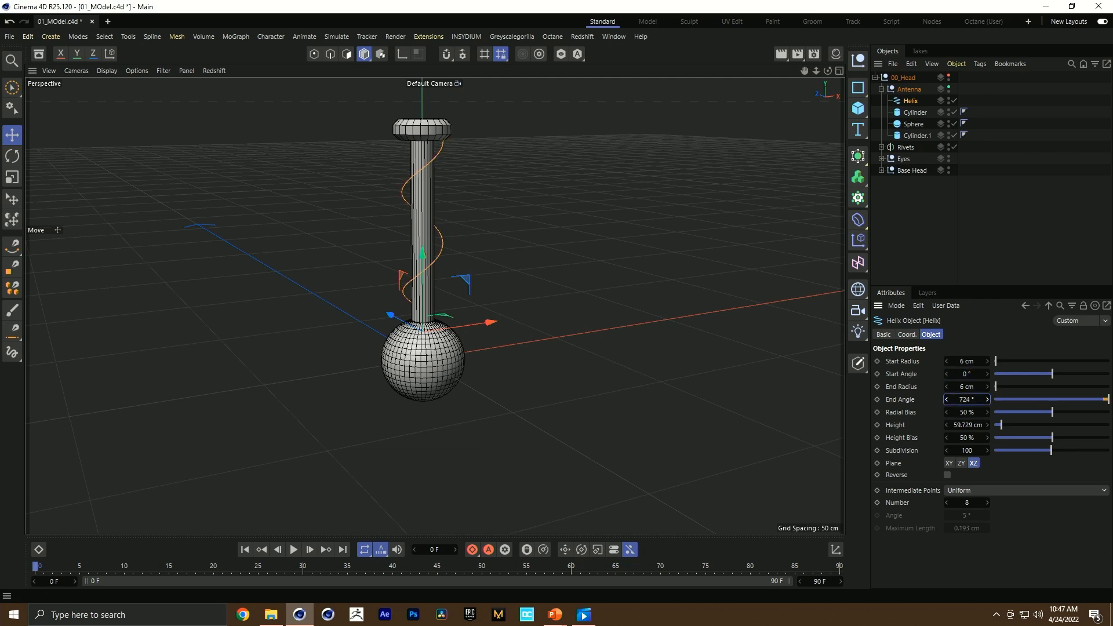
{"action": "left_click_drag", "start_coordinate": [987, 399], "coordinate": [988, 359]}
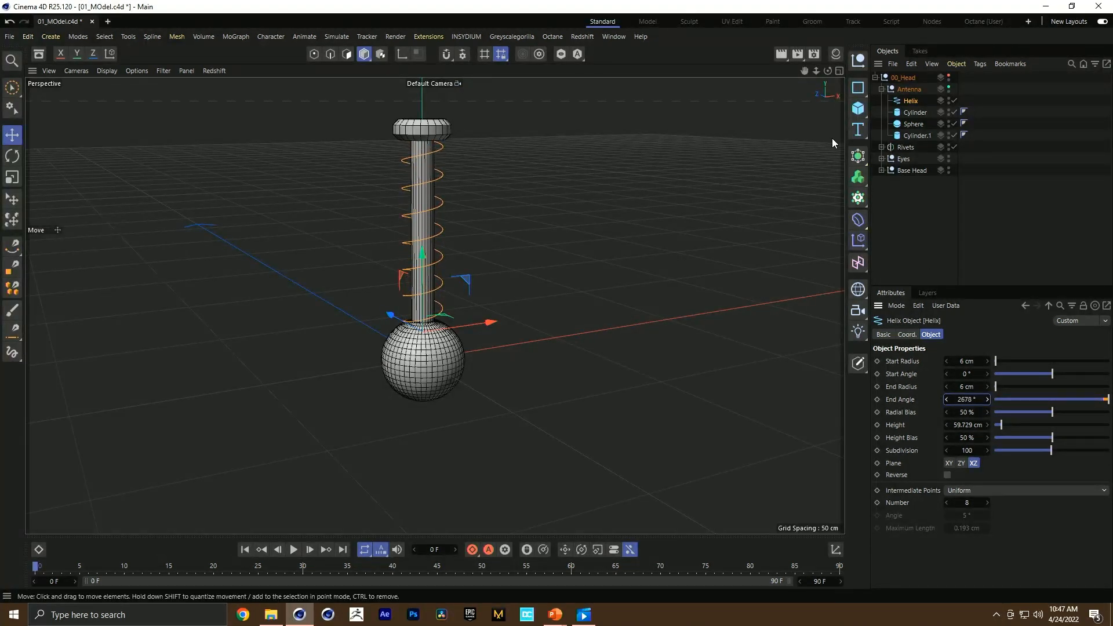
Step: Sweep an n-Side profile along the helix to form a coil around the antenna stem
{"action": "left_click", "coordinate": [858, 156]}
{"action": "left_click", "coordinate": [997, 219]}
{"action": "left_click", "coordinate": [858, 87]}
{"action": "left_click", "coordinate": [997, 124]}
{"action": "key", "text": "t"}
{"action": "left_click", "coordinate": [799, 141]}
{"action": "left_click_drag", "start_coordinate": [803, 128], "coordinate": [307, 227]}
{"action": "key", "text": "ctrl+z"}
Step: Set the n-Side profile's radius to 2 cm and increase its number of sides
{"action": "left_click", "coordinate": [919, 115]}
{"action": "left_click_drag", "start_coordinate": [959, 363], "coordinate": [950, 362]}
{"action": "double_click", "coordinate": [963, 362]}
{"action": "type", "text": "5"}
{"action": "key", "text": "Return"}
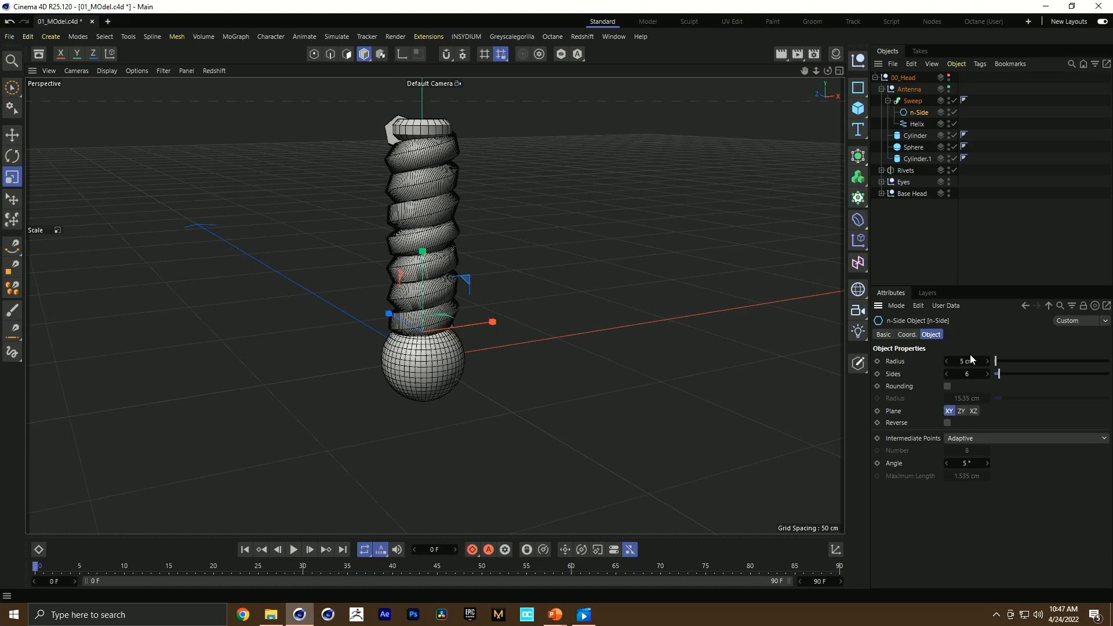
{"action": "left_click_drag", "start_coordinate": [969, 361], "coordinate": [969, 374]}
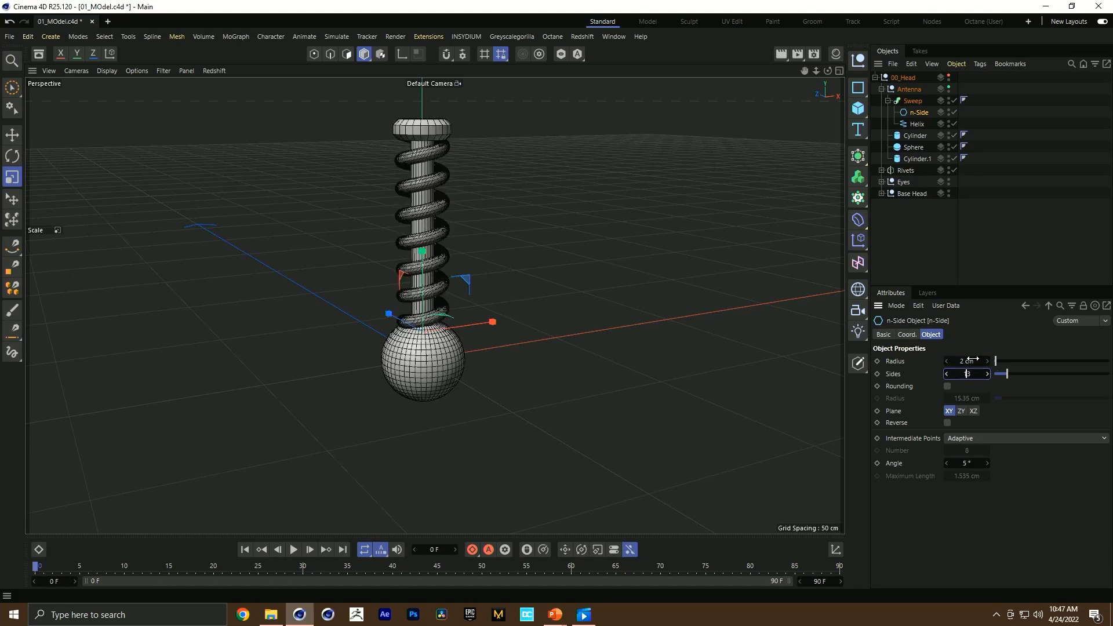
Step: Display the viewport in Gouraud shading without lines and scale the n-Side profile down to thin the antenna coil
{"action": "left_click", "coordinate": [694, 270]}
{"action": "key", "text": "n"}
{"action": "key", "text": "a"}
{"action": "scroll", "coordinate": [418, 218], "scroll_direction": "up", "scroll_amount": 4}
{"action": "scroll", "coordinate": [418, 218], "scroll_direction": "down", "scroll_amount": 2}
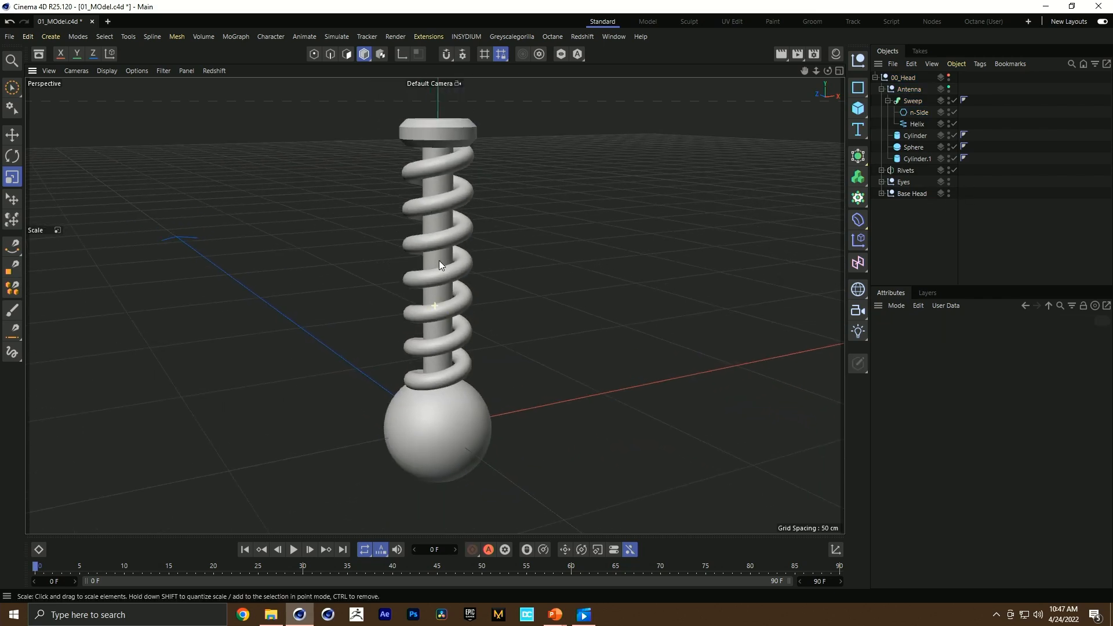
{"action": "left_click", "coordinate": [919, 113]}
{"action": "left_click_drag", "start_coordinate": [837, 128], "coordinate": [671, 165]}
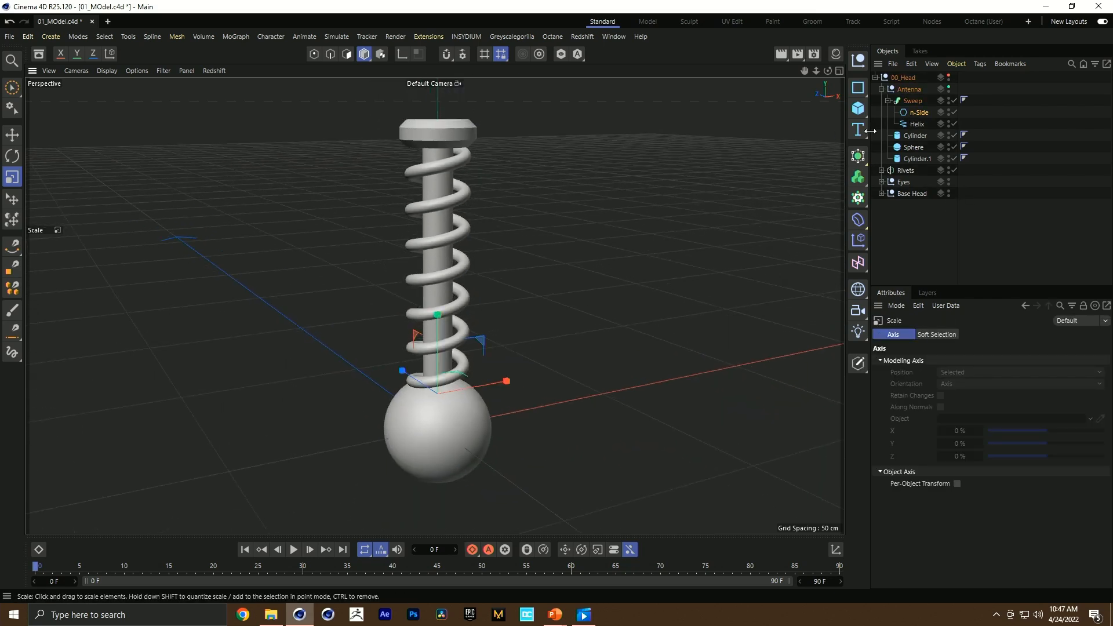
Step: Make the hidden head parts visible again and place the Antenna group inside a Symmetry object
{"action": "left_click", "coordinate": [882, 89]}
{"action": "left_click", "coordinate": [908, 90]}
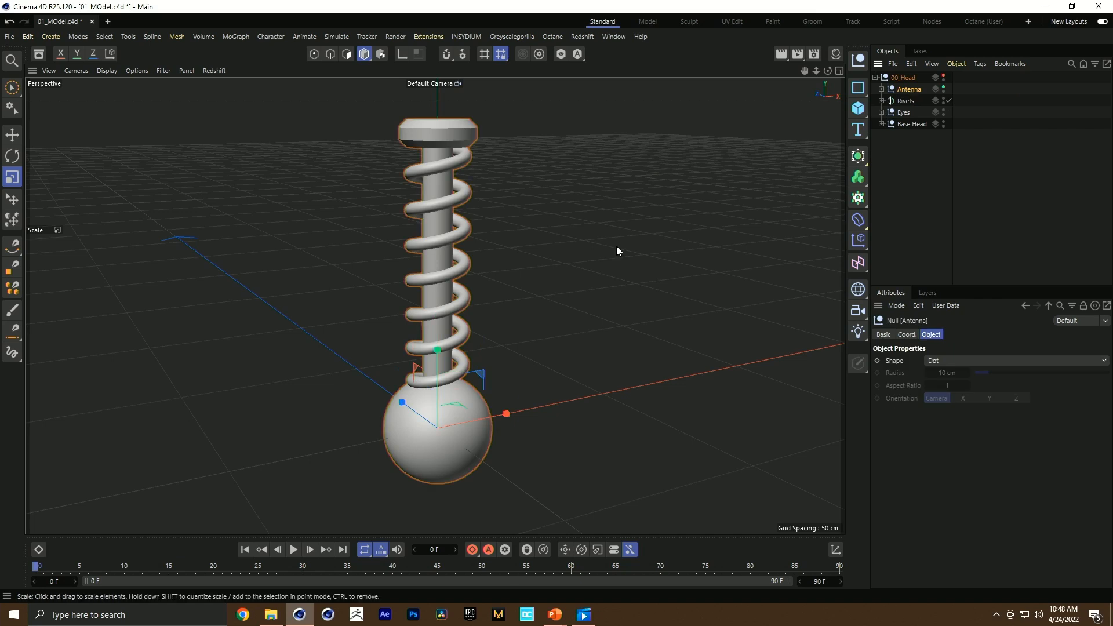
{"action": "left_click", "coordinate": [943, 77]}
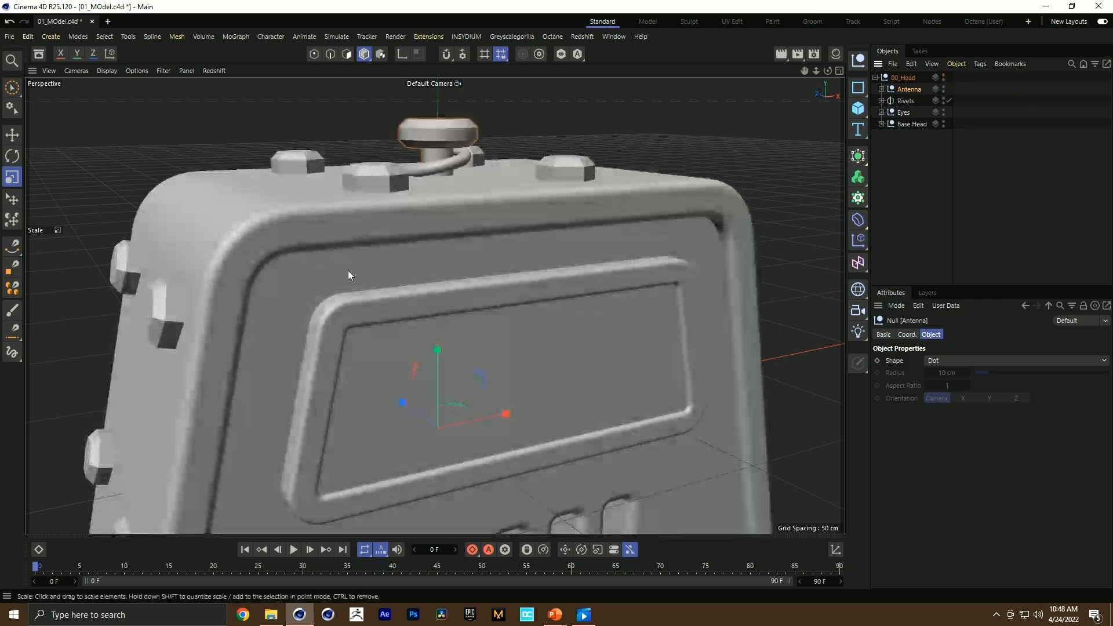
{"action": "left_click", "coordinate": [863, 157]}
{"action": "left_click", "coordinate": [896, 290], "text": "alt"}
{"action": "scroll", "coordinate": [468, 212], "scroll_direction": "down", "scroll_amount": 10}
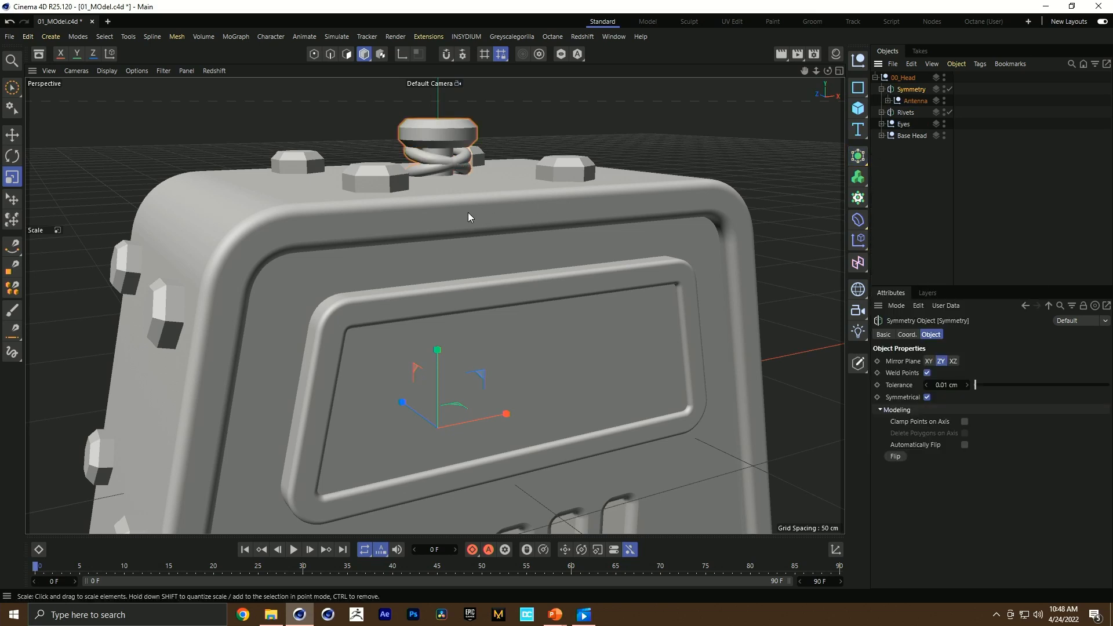
Step: Move the Antenna group out to the upper side of the head so a mirrored antenna stands on each side
{"action": "key", "text": "e"}
{"action": "left_click", "coordinate": [911, 102]}
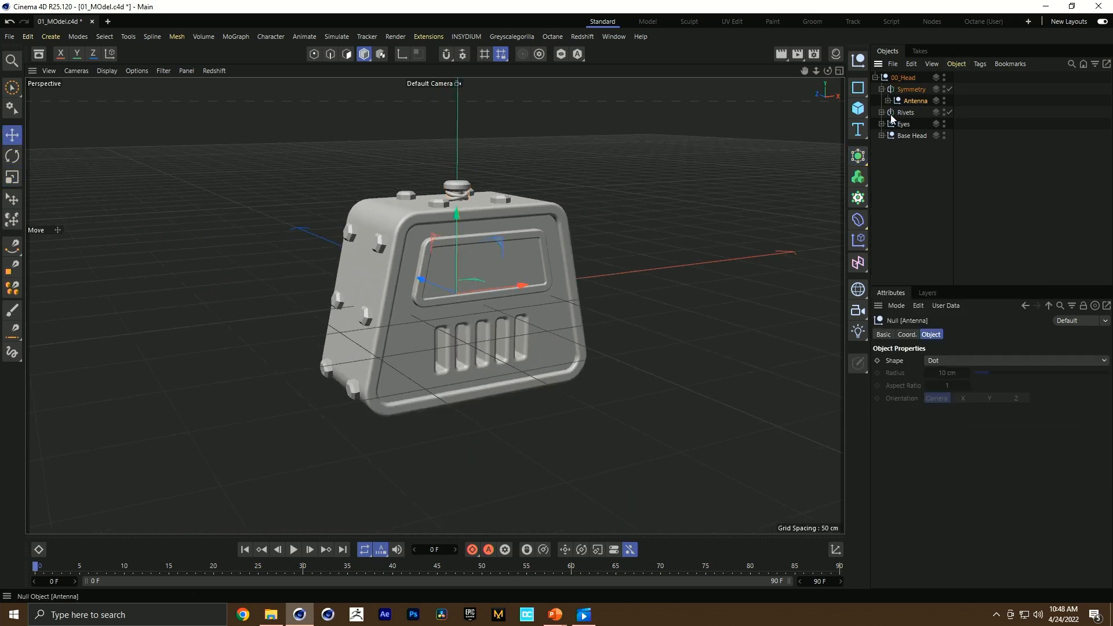
{"action": "left_click_drag", "start_coordinate": [508, 288], "coordinate": [406, 275]}
{"action": "left_click_drag", "start_coordinate": [364, 229], "coordinate": [354, 197]}
{"action": "left_click_drag", "start_coordinate": [366, 252], "coordinate": [163, 283], "text": "alt"}
{"action": "key", "text": "r"}
{"action": "key", "text": "e"}
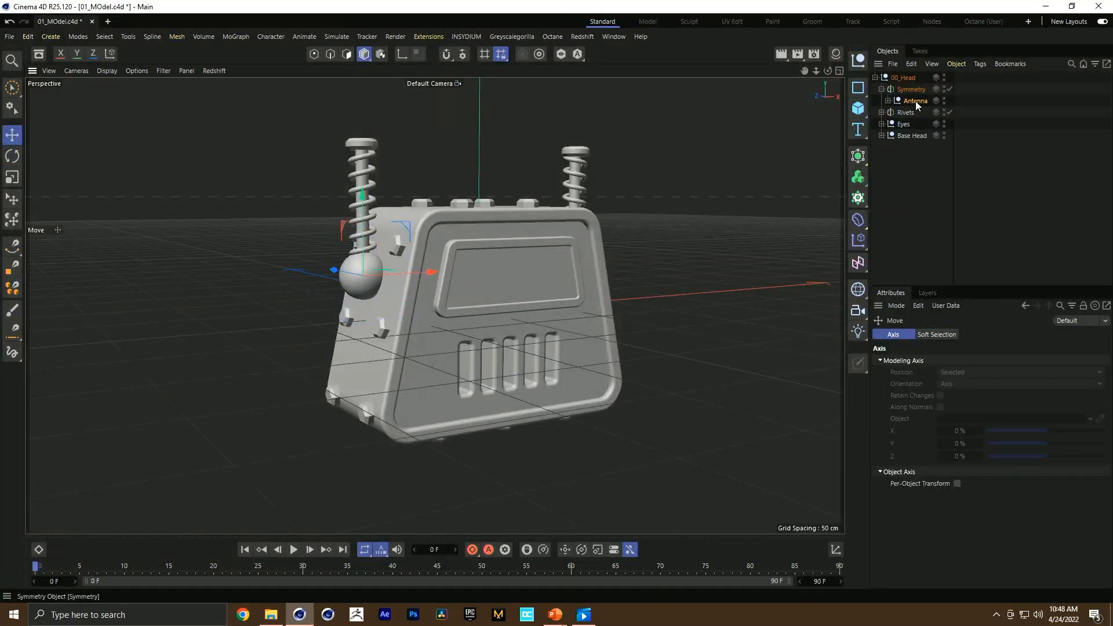
Step: Scale the antenna's base sphere up slightly
{"action": "left_click", "coordinate": [888, 100]}
{"action": "left_click", "coordinate": [916, 157]}
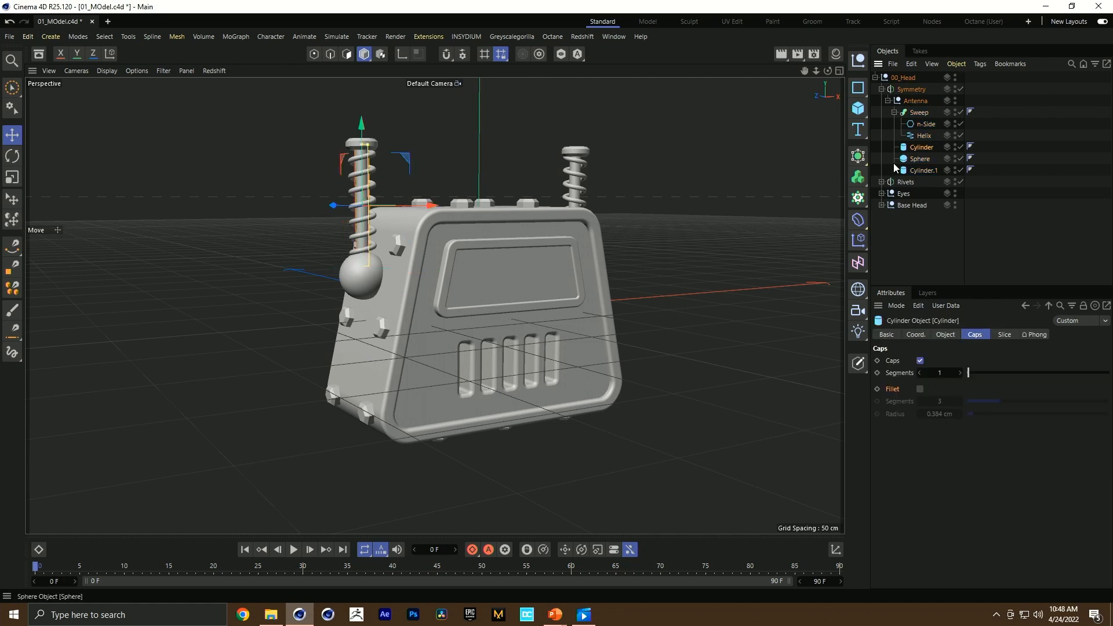
{"action": "key", "text": "t"}
{"action": "left_click_drag", "start_coordinate": [570, 199], "coordinate": [610, 201]}
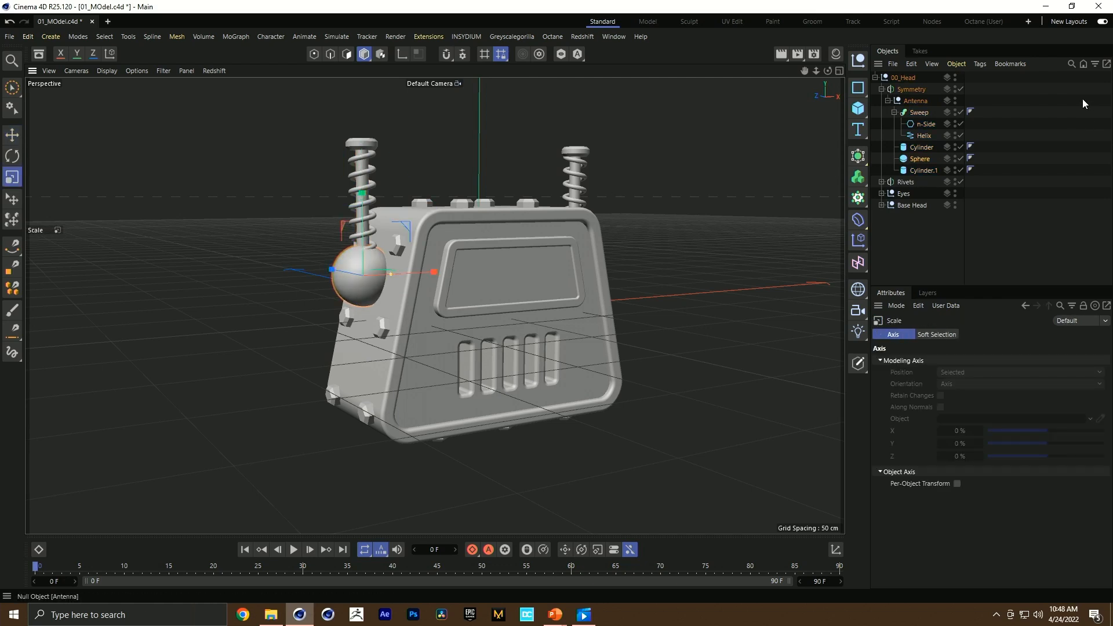
Step: Rotate the Antenna group so the mirrored antennas tilt outward, and save the project
{"action": "left_click", "coordinate": [887, 101]}
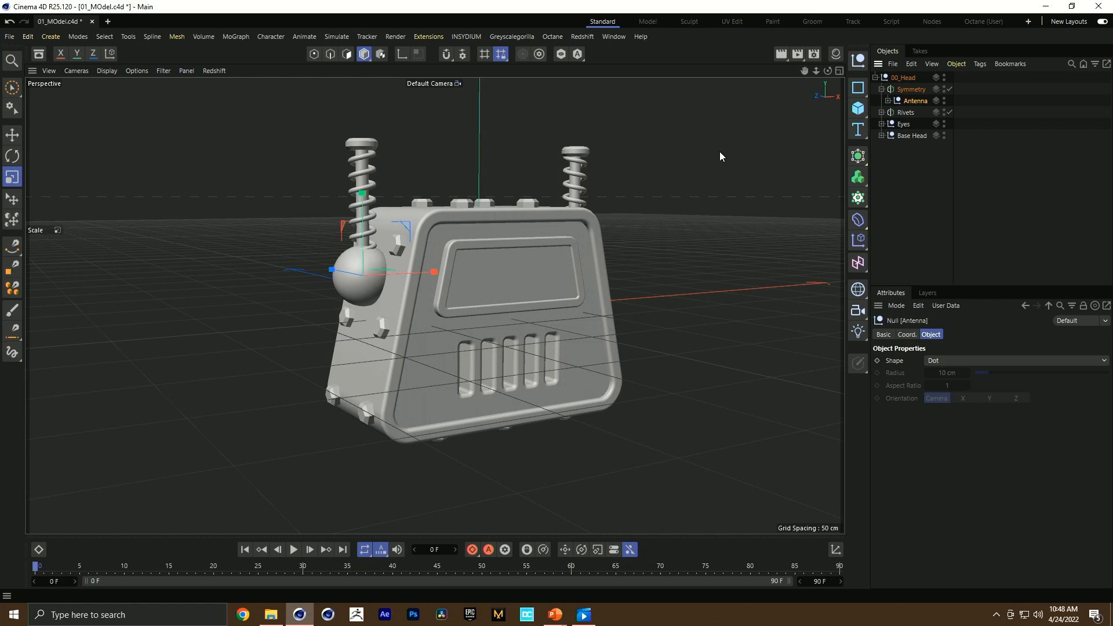
{"action": "key", "text": "r"}
{"action": "left_click_drag", "start_coordinate": [385, 252], "coordinate": [543, 159]}
{"action": "left_click_drag", "start_coordinate": [505, 210], "coordinate": [440, 228], "text": "alt"}
{"action": "scroll", "coordinate": [439, 228], "scroll_direction": "down", "scroll_amount": 3}
{"action": "key", "text": "ctrl+s"}
Step: Add a cylinder to the 00_Head group and scale it down
{"action": "left_click", "coordinate": [875, 78]}
{"action": "left_click", "coordinate": [875, 78]}
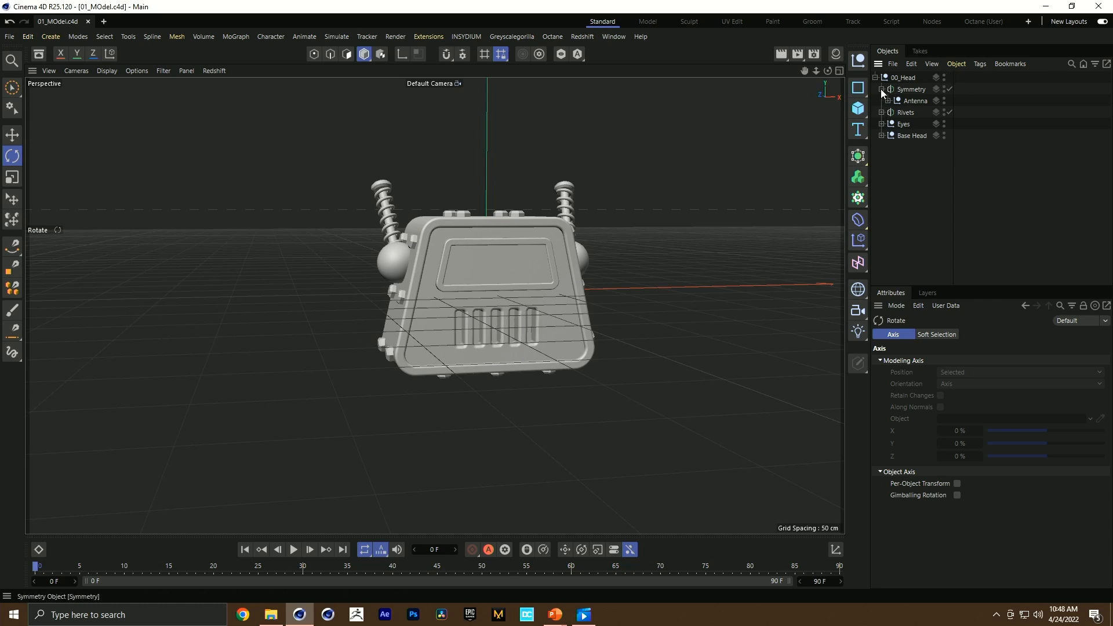
{"action": "left_click", "coordinate": [903, 77]}
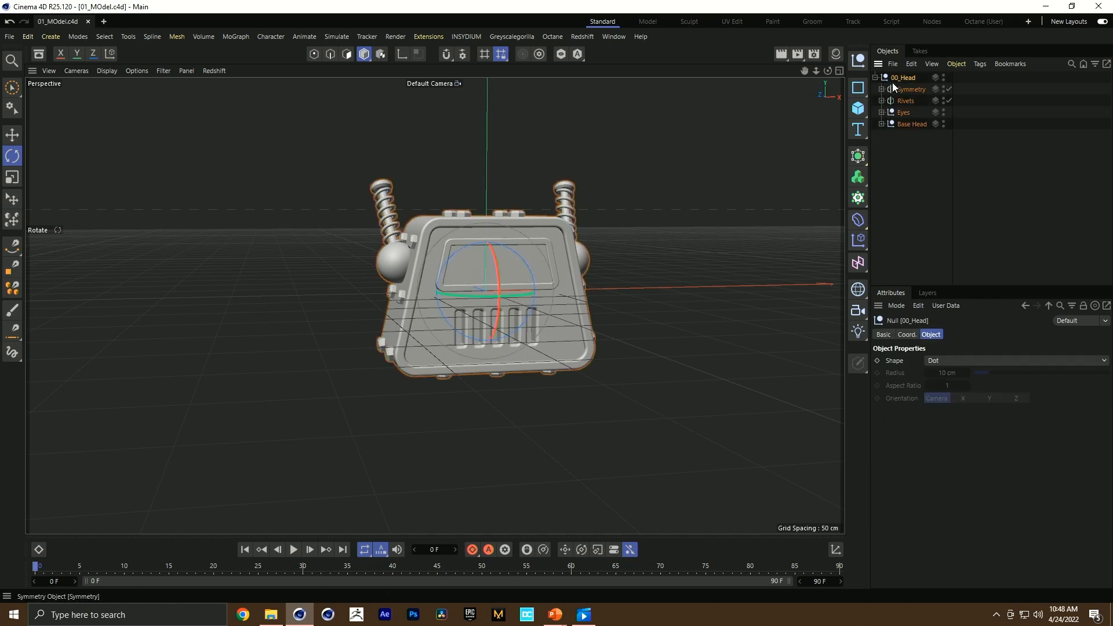
{"action": "left_click", "coordinate": [858, 109]}
{"action": "left_click", "coordinate": [966, 122]}
{"action": "key", "text": "t"}
{"action": "left_click_drag", "start_coordinate": [585, 276], "coordinate": [487, 337]}
Step: Position the cylinder against the head's underside and scale it smaller to form the neck collar
{"action": "key", "text": "e"}
{"action": "left_click_drag", "start_coordinate": [487, 337], "coordinate": [485, 235], "text": "alt"}
{"action": "scroll", "coordinate": [482, 388], "scroll_direction": "up", "scroll_amount": 8}
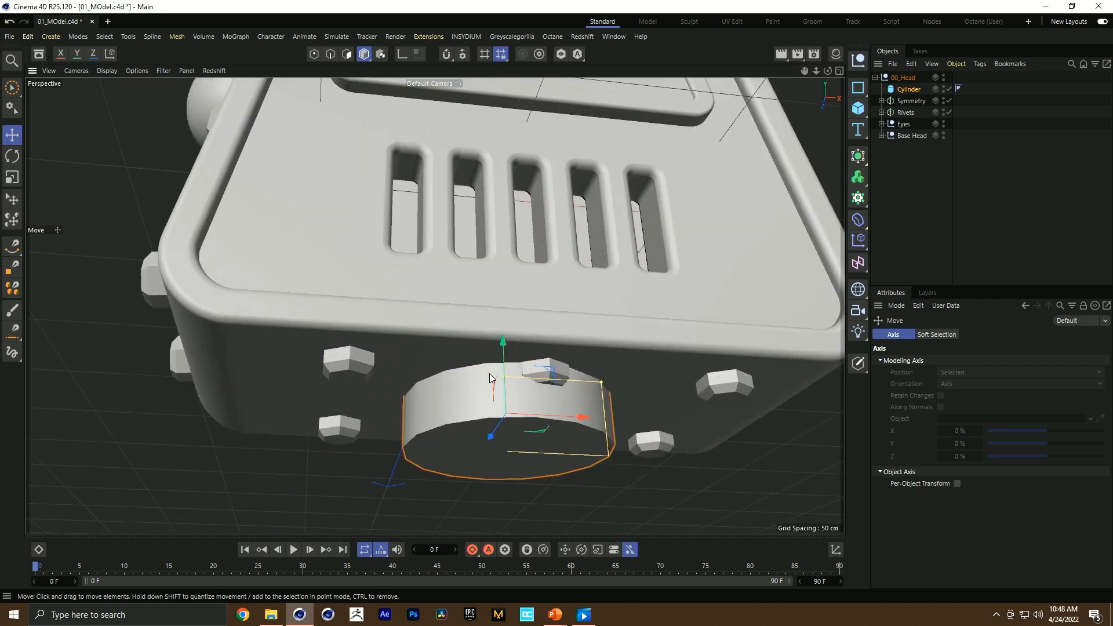
{"action": "left_click_drag", "start_coordinate": [486, 366], "coordinate": [496, 350]}
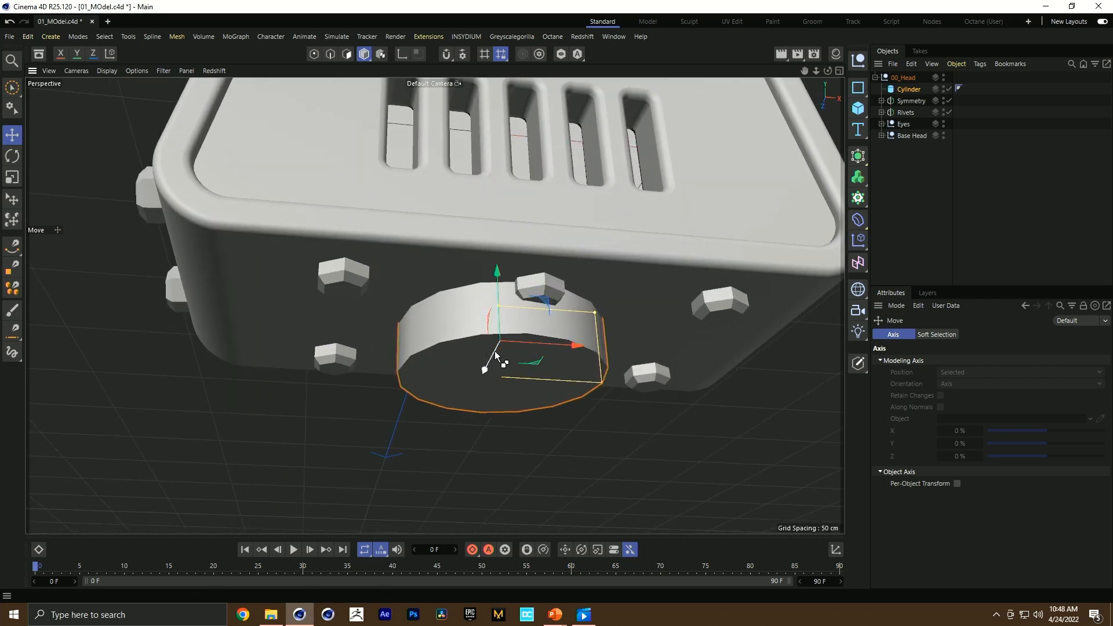
{"action": "key", "text": "ctrl+z"}
{"action": "key", "text": "t"}
{"action": "left_click_drag", "start_coordinate": [595, 311], "coordinate": [571, 308]}
Step: Duplicate the collar cylinder downward, scale the copy into a thinner, narrower disc and place it just below the collar
{"action": "left_click_drag", "start_coordinate": [497, 285], "coordinate": [496, 344], "text": "alt"}
{"action": "key", "text": "e"}
{"action": "left_click_drag", "start_coordinate": [491, 228], "coordinate": [488, 270], "text": "ctrl"}
{"action": "key", "text": "t"}
{"action": "left_click_drag", "start_coordinate": [603, 299], "coordinate": [581, 297]}
{"action": "key", "text": "e"}
{"action": "left_click_drag", "start_coordinate": [495, 323], "coordinate": [495, 337]}
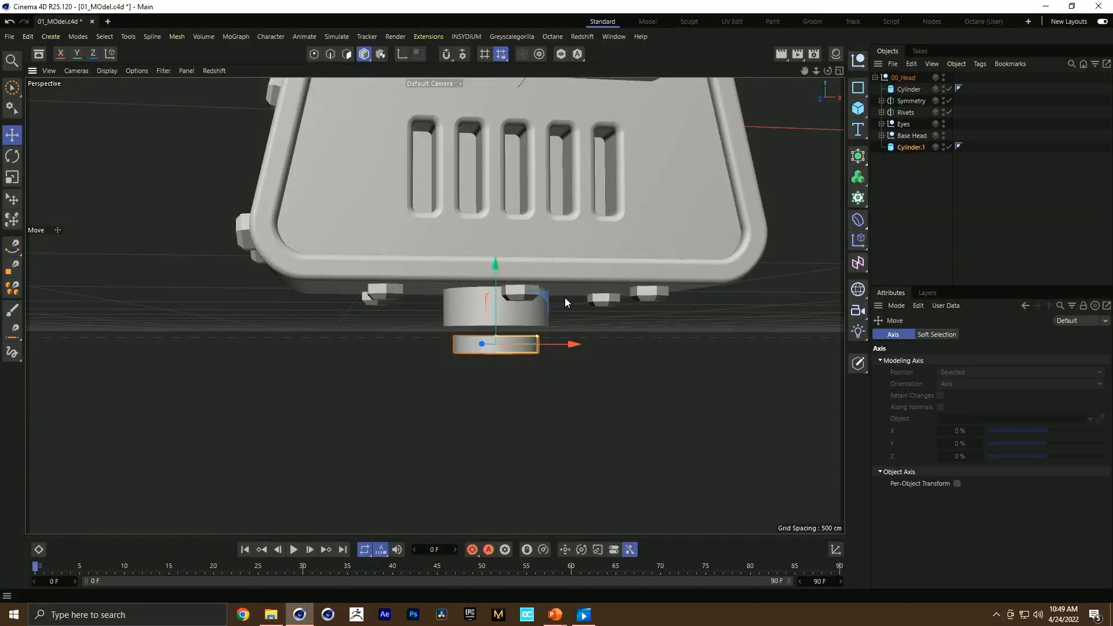
Step: Put the small neck disc in a grid Cloner within 00_Head with counts of 1, 5 and 1
{"action": "left_click_drag", "start_coordinate": [899, 90], "coordinate": [899, 91]}
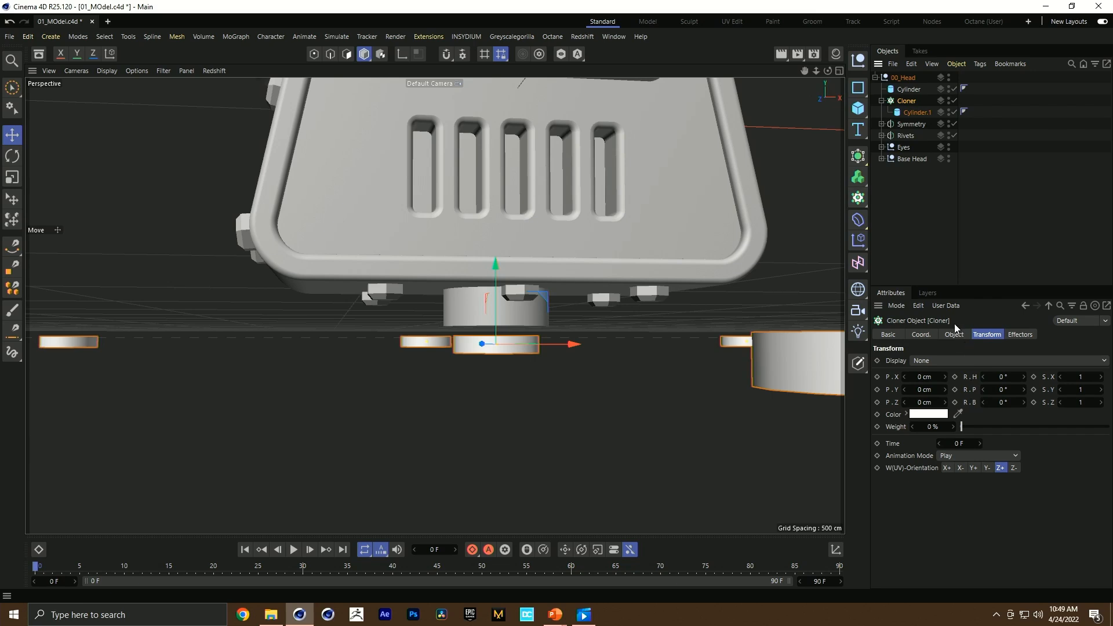
{"action": "left_click", "coordinate": [957, 335]}
{"action": "double_click", "coordinate": [933, 440]}
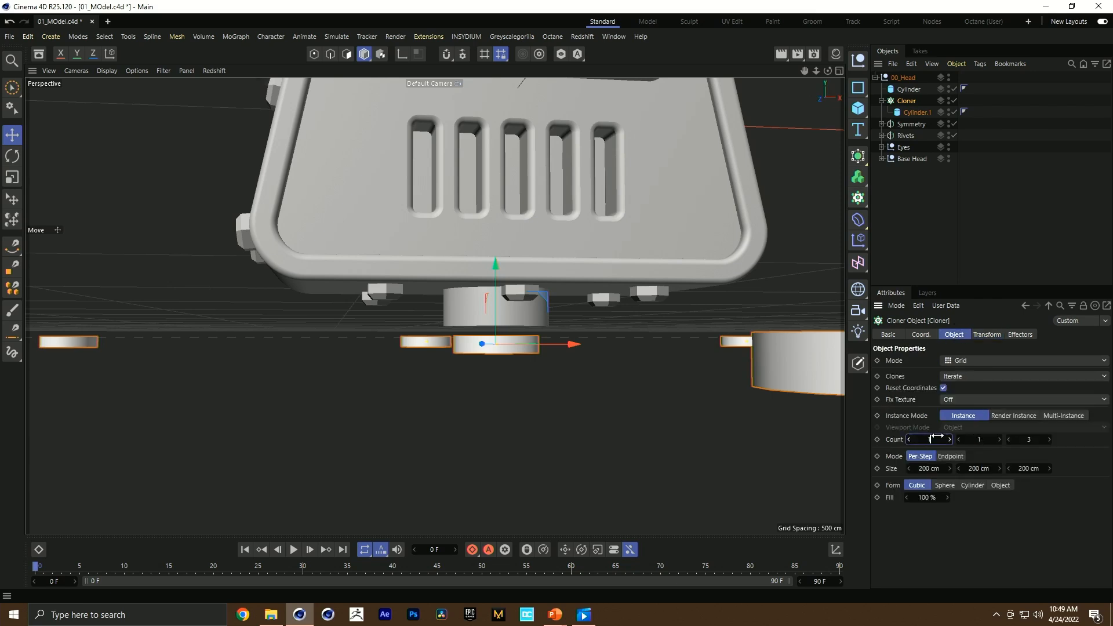
{"action": "type", "text": "1"}
{"action": "double_click", "coordinate": [1035, 439]}
{"action": "type", "text": "1"}
{"action": "double_click", "coordinate": [978, 440]}
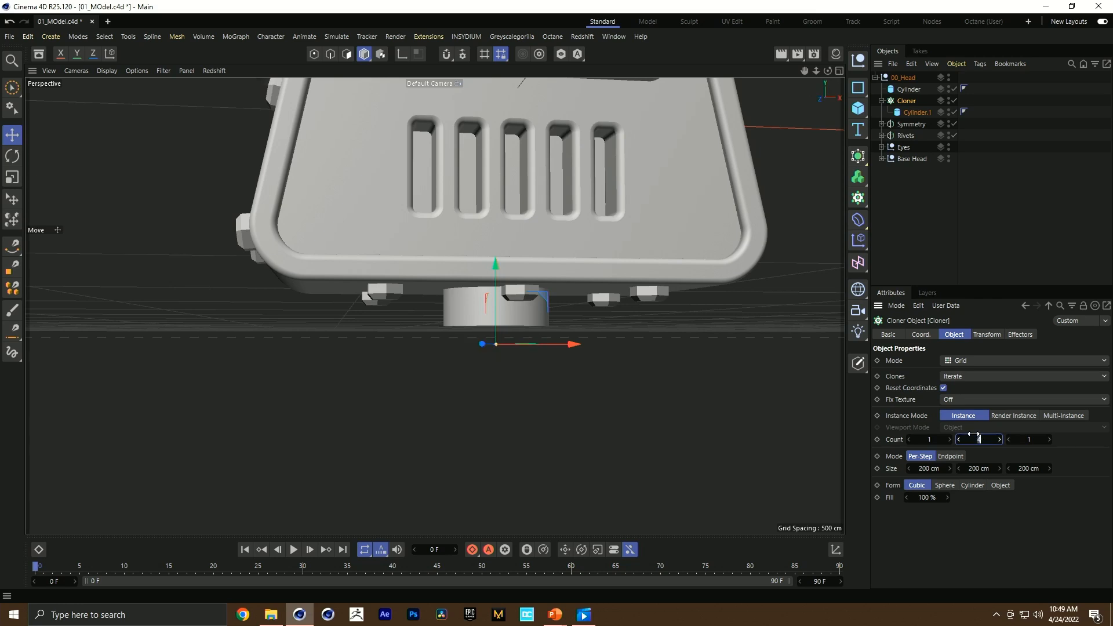
{"action": "type", "text": "5"}
{"action": "key", "text": "Return"}
Step: Reduce the Cloner's vertical spacing until the neck discs stack tightly against each other
{"action": "double_click", "coordinate": [980, 469]}
{"action": "type", "text": "20"}
{"action": "key", "text": "Return"}
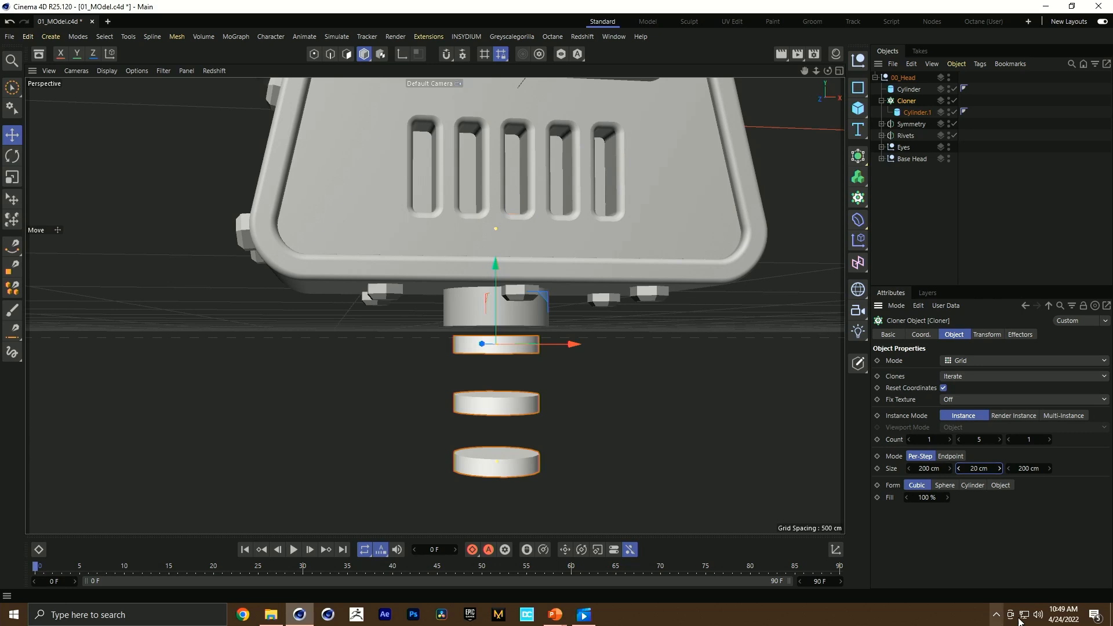
{"action": "scroll", "coordinate": [974, 468], "scroll_direction": "down", "scroll_amount": 15}
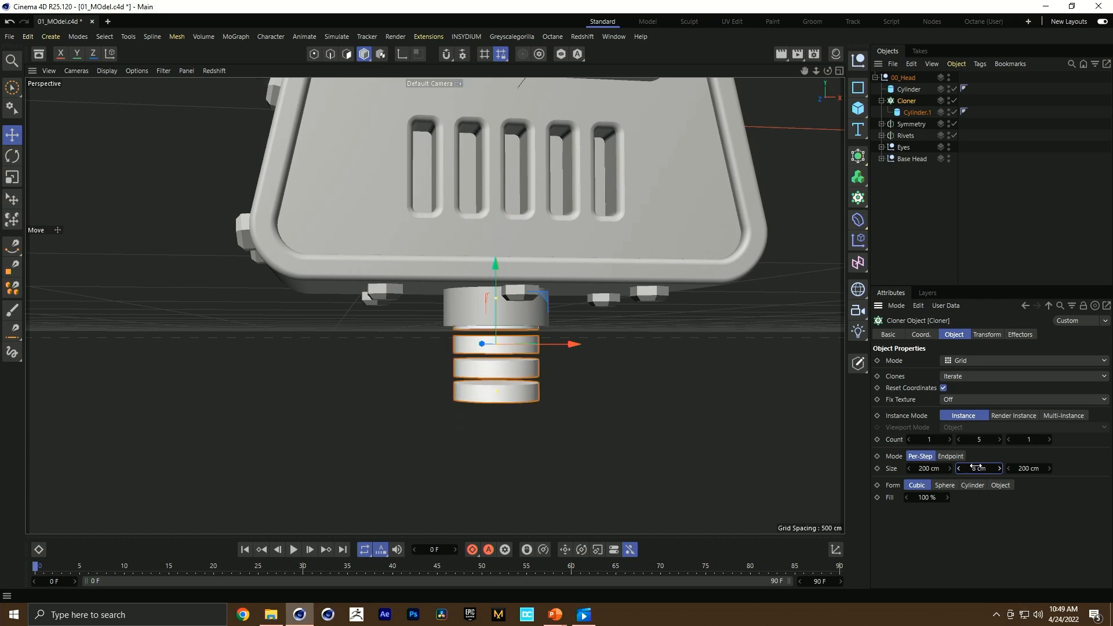
Step: Set both neck cylinders to 1 height segment and 36 rotation segments, and enable fillets on their caps
{"action": "left_click", "coordinate": [913, 124]}
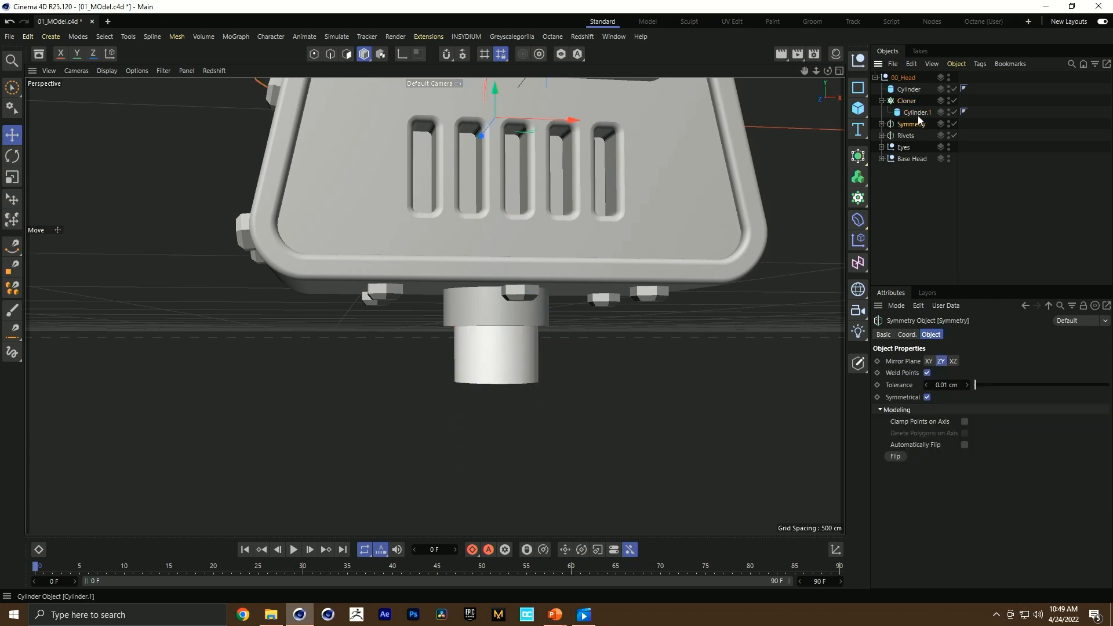
{"action": "left_click", "coordinate": [915, 113]}
{"action": "left_click", "coordinate": [912, 90], "text": "ctrl"}
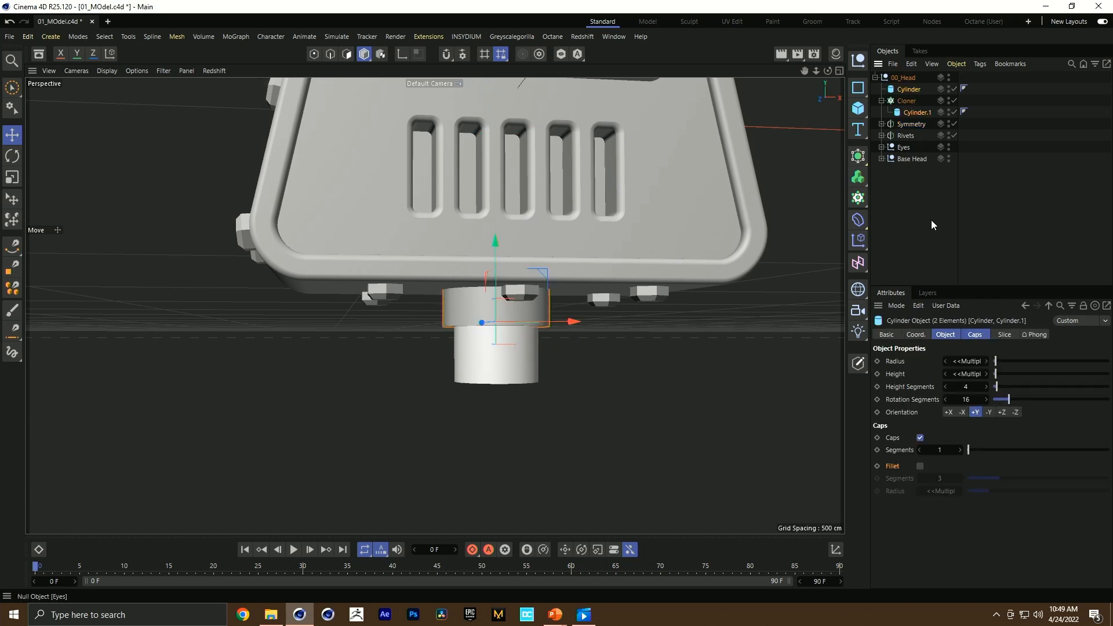
{"action": "left_click", "coordinate": [967, 399]}
{"action": "type", "text": "36"}
{"action": "key", "text": "Return"}
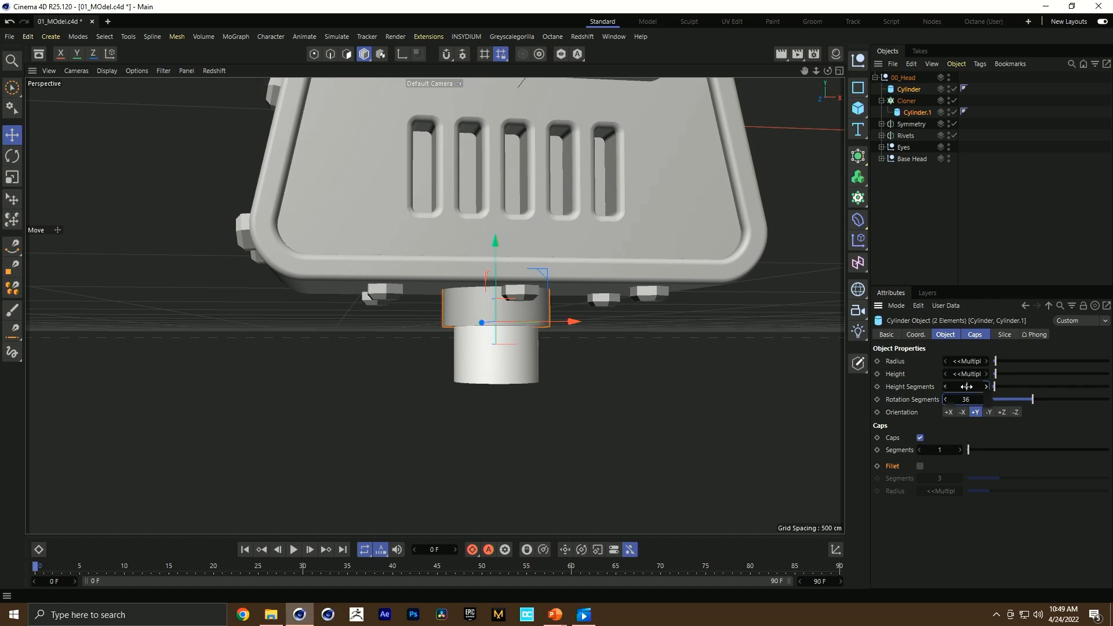
{"action": "left_click", "coordinate": [921, 466]}
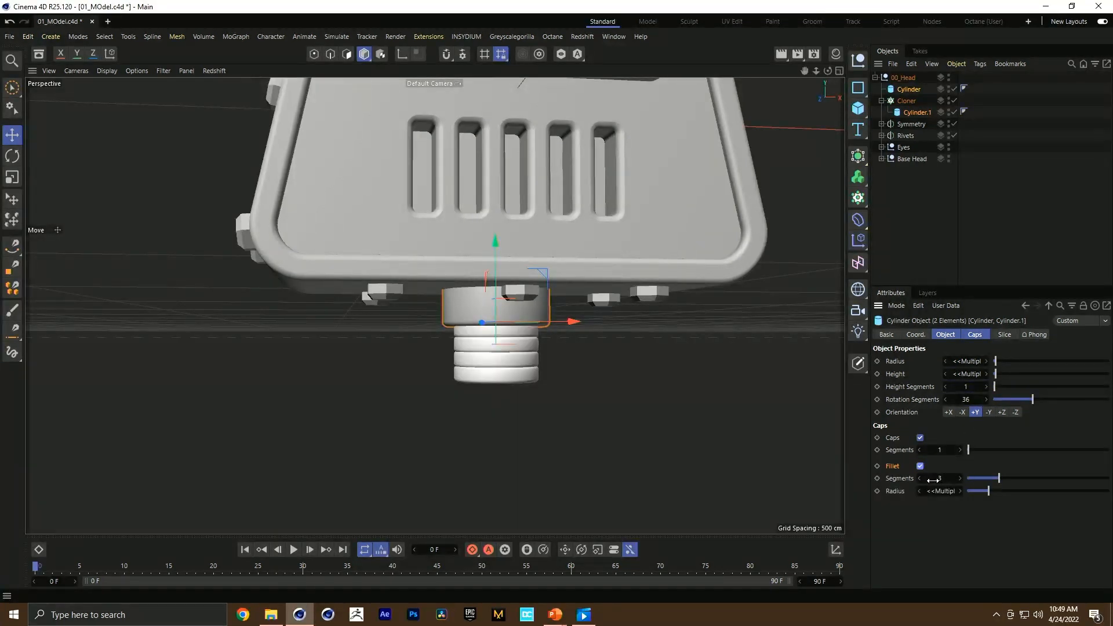
Step: Group the collar cylinder and the Cloner under a null named Neck, and save the project
{"action": "left_click", "coordinate": [904, 89]}
{"action": "key", "text": "alt+g"}
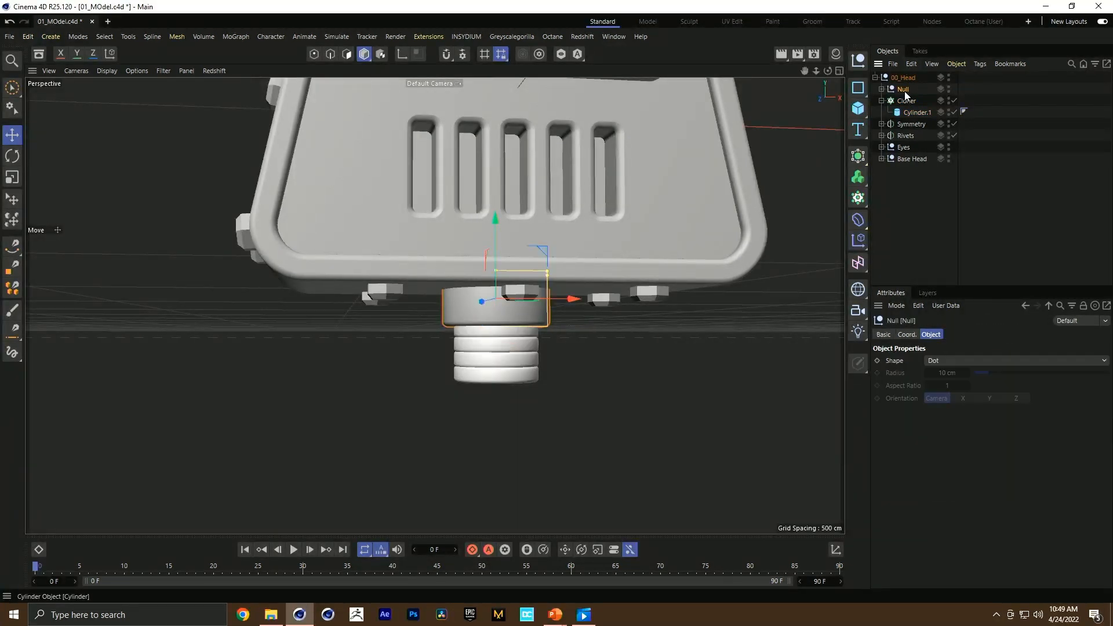
{"action": "left_click_drag", "start_coordinate": [902, 102], "coordinate": [902, 88]}
{"action": "double_click", "coordinate": [903, 89]}
{"action": "type", "text": "Neck"}
{"action": "key", "text": "Return"}
{"action": "key", "text": "ctrl+s"}
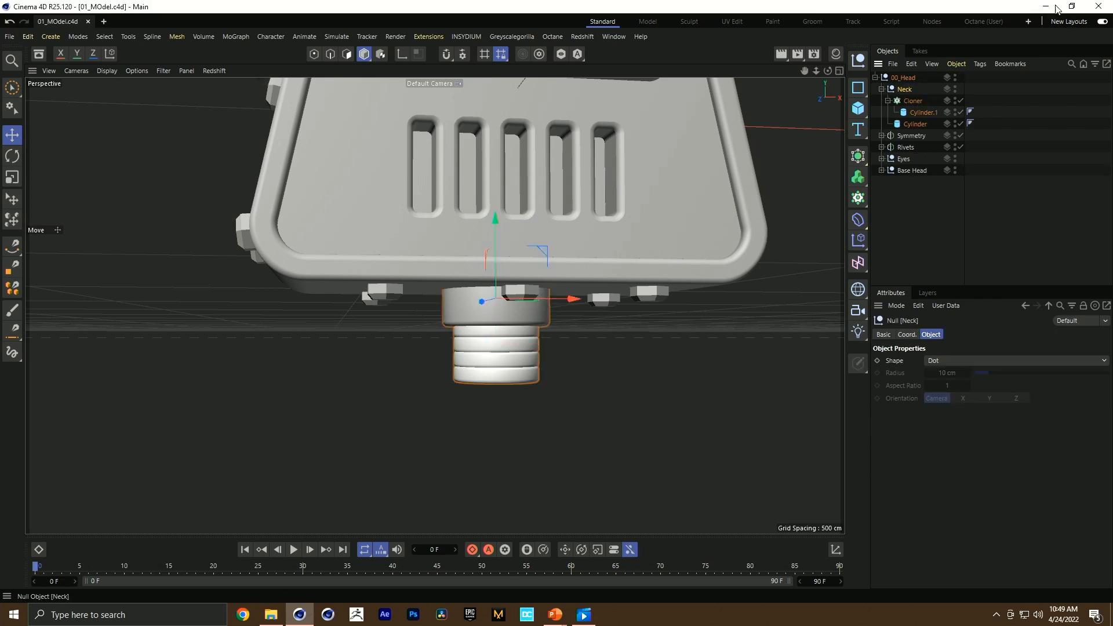
Step: Fold the 00_Head group and open the 01_All Models project from the C4D folder
{"action": "left_click", "coordinate": [876, 77]}
{"action": "left_click", "coordinate": [889, 102]}
{"action": "scroll", "coordinate": [525, 280], "scroll_direction": "down", "scroll_amount": 8}
{"action": "left_click_drag", "start_coordinate": [499, 281], "coordinate": [448, 204], "text": "alt"}
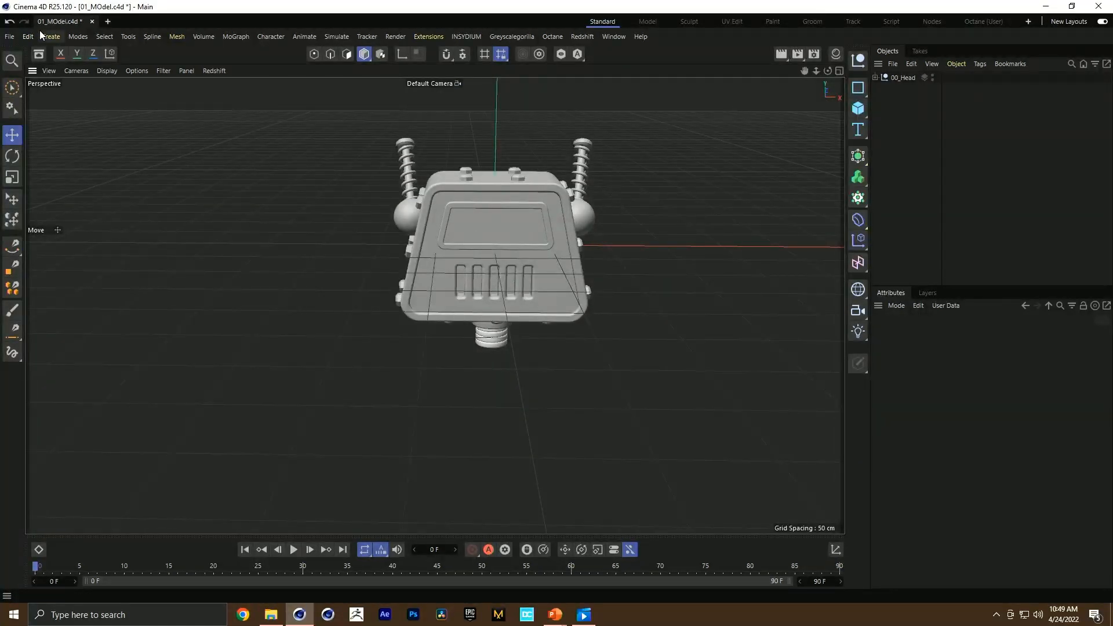
{"action": "left_click", "coordinate": [9, 36]}
{"action": "left_click", "coordinate": [23, 62]}
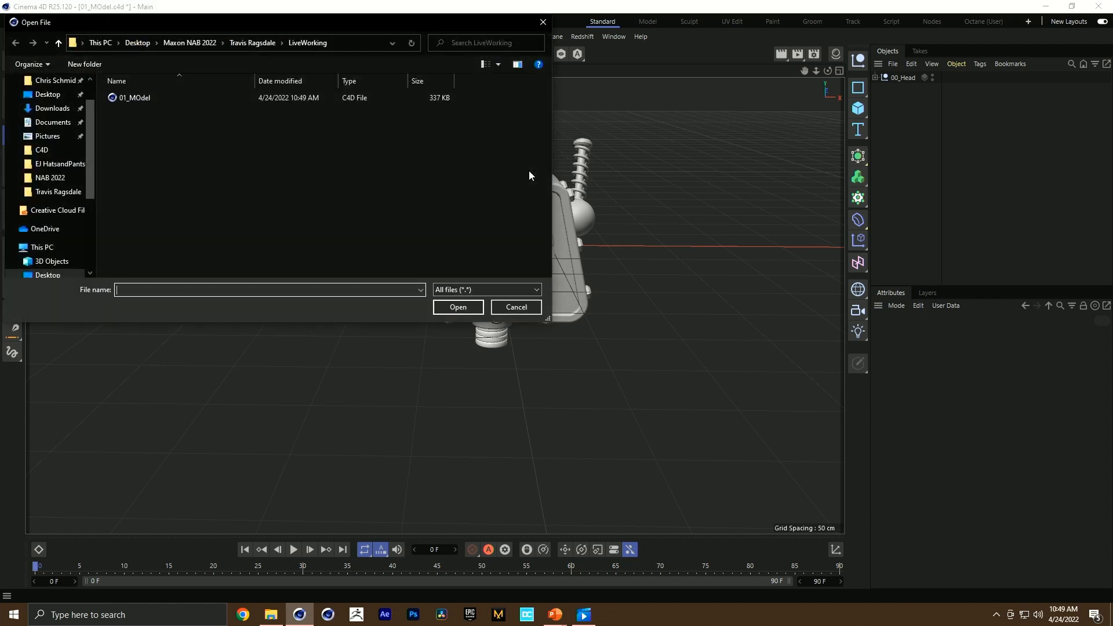
{"action": "left_click", "coordinate": [189, 43]}
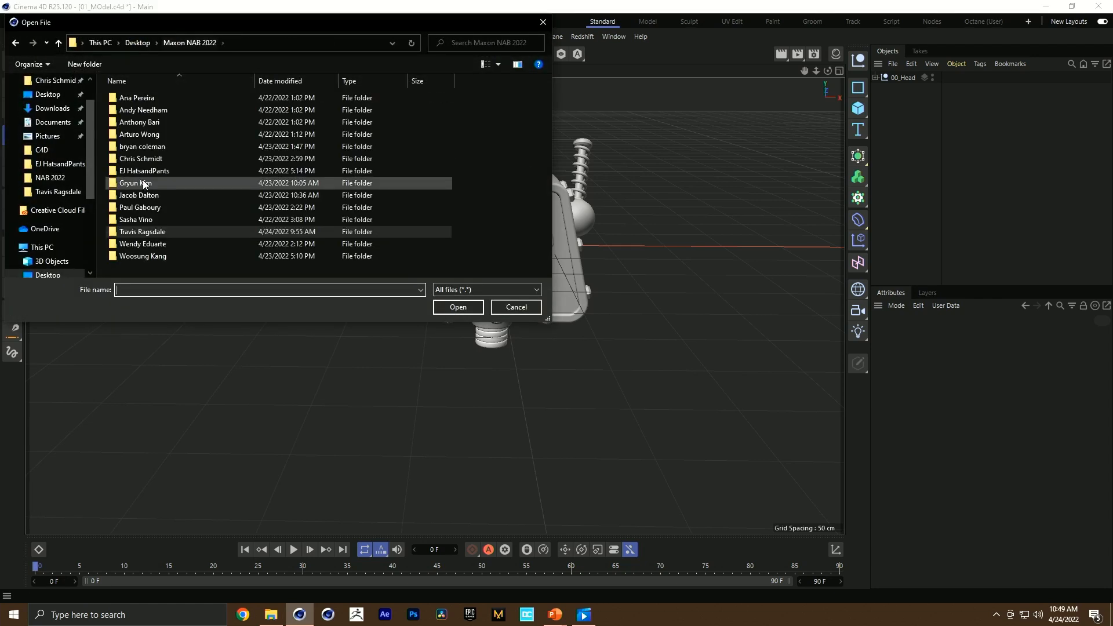
{"action": "double_click", "coordinate": [152, 231]}
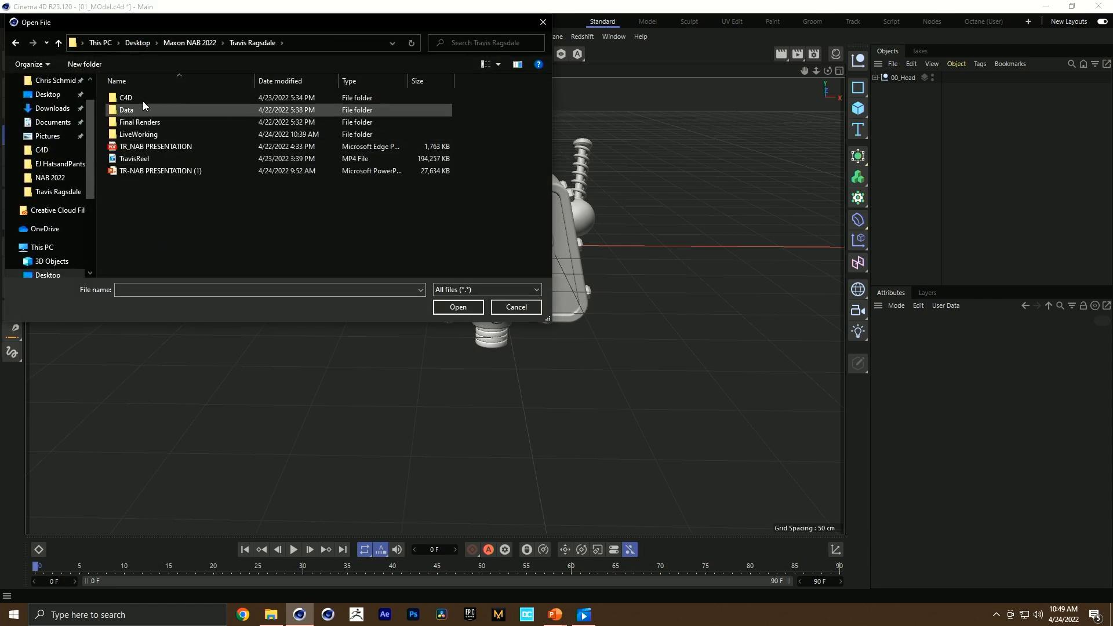
{"action": "double_click", "coordinate": [140, 95]}
{"action": "left_click", "coordinate": [170, 120]}
{"action": "double_click", "coordinate": [168, 108]}
Step: Save the opened project as 01_All Models in the LiveWorking folder
{"action": "key", "text": "ctrl+shift+s"}
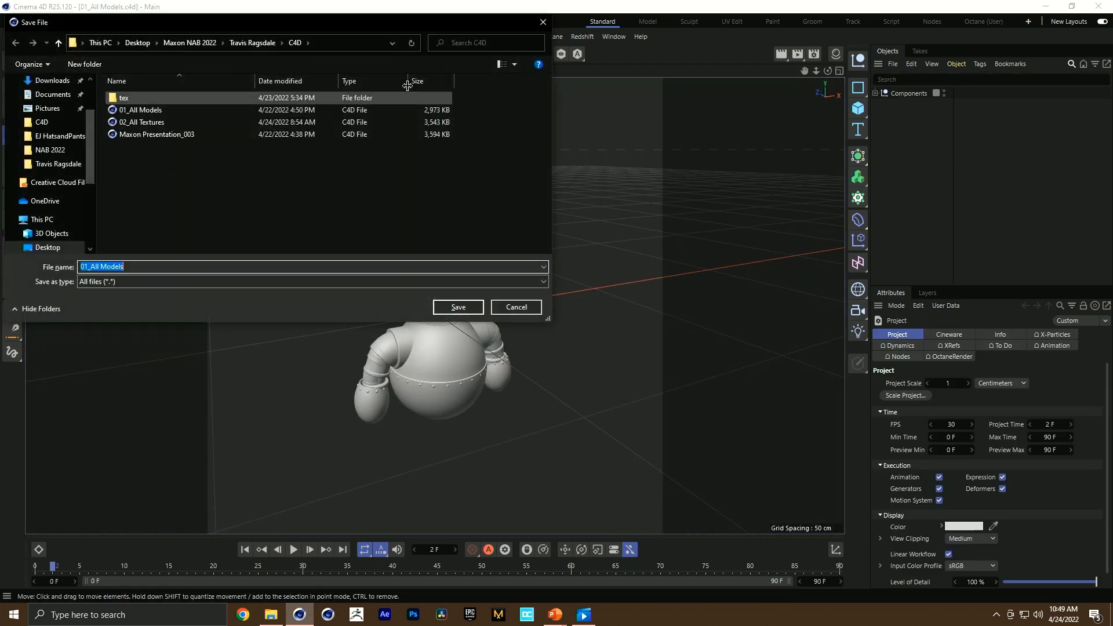
{"action": "left_click", "coordinate": [248, 43]}
{"action": "double_click", "coordinate": [148, 133]}
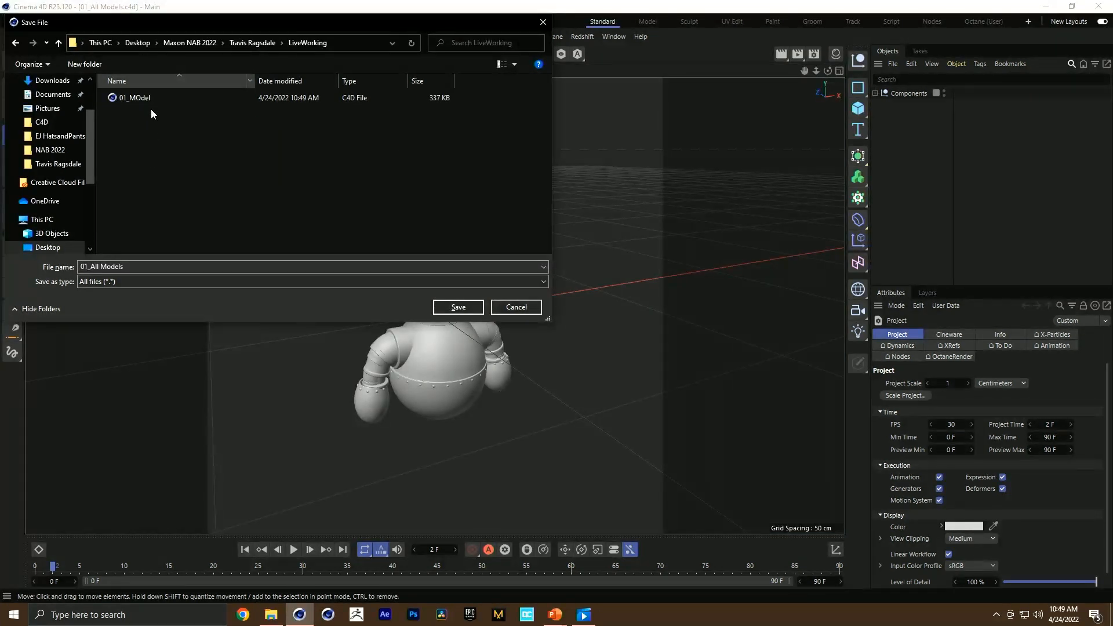
{"action": "left_click", "coordinate": [354, 267]}
{"action": "key", "text": "Return"}
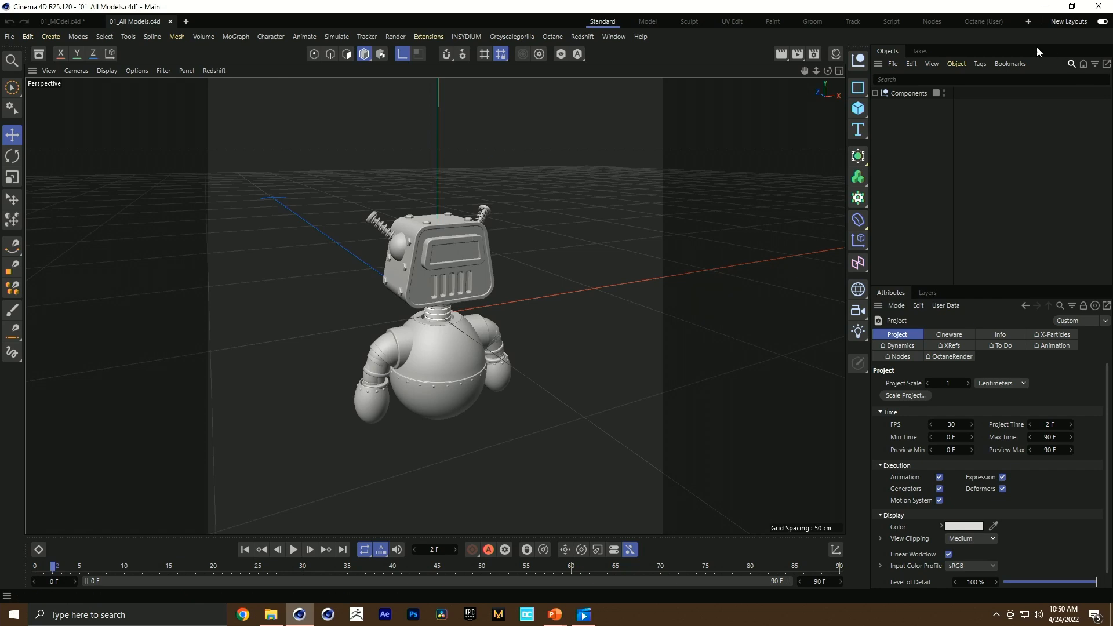
Step: Make every part under Components visible and unfold the Arms and Headwear groups
{"action": "left_click", "coordinate": [875, 92]}
{"action": "left_click", "coordinate": [881, 116]}
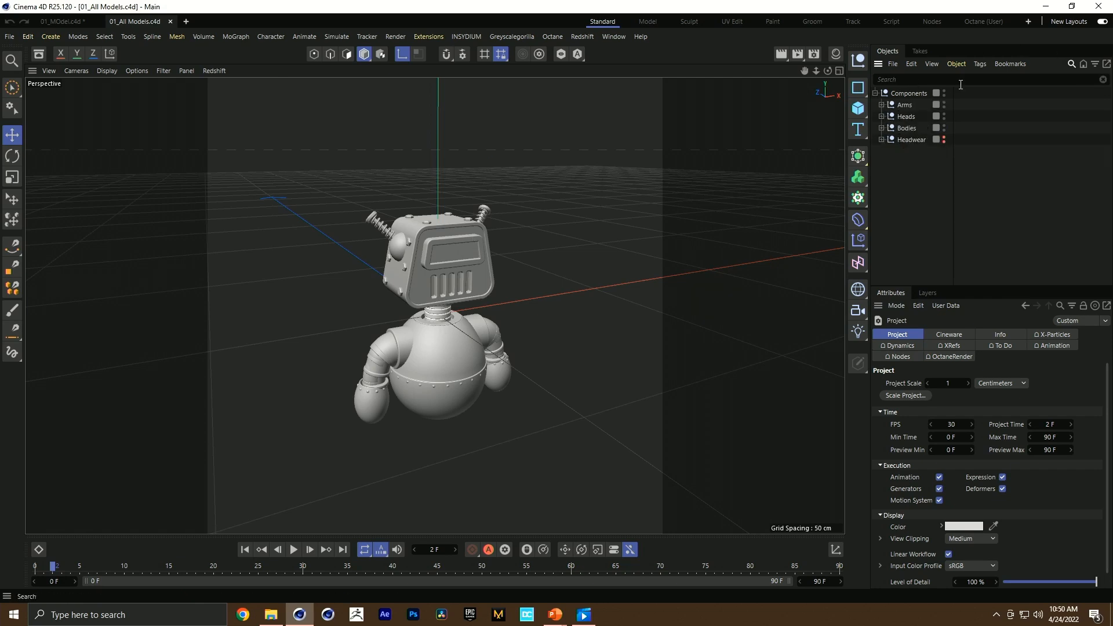
{"action": "left_click", "coordinate": [943, 91], "text": "ctrl+alt"}
{"action": "left_click", "coordinate": [944, 91], "text": "ctrl+alt"}
{"action": "left_click", "coordinate": [944, 91], "text": "ctrl+alt"}
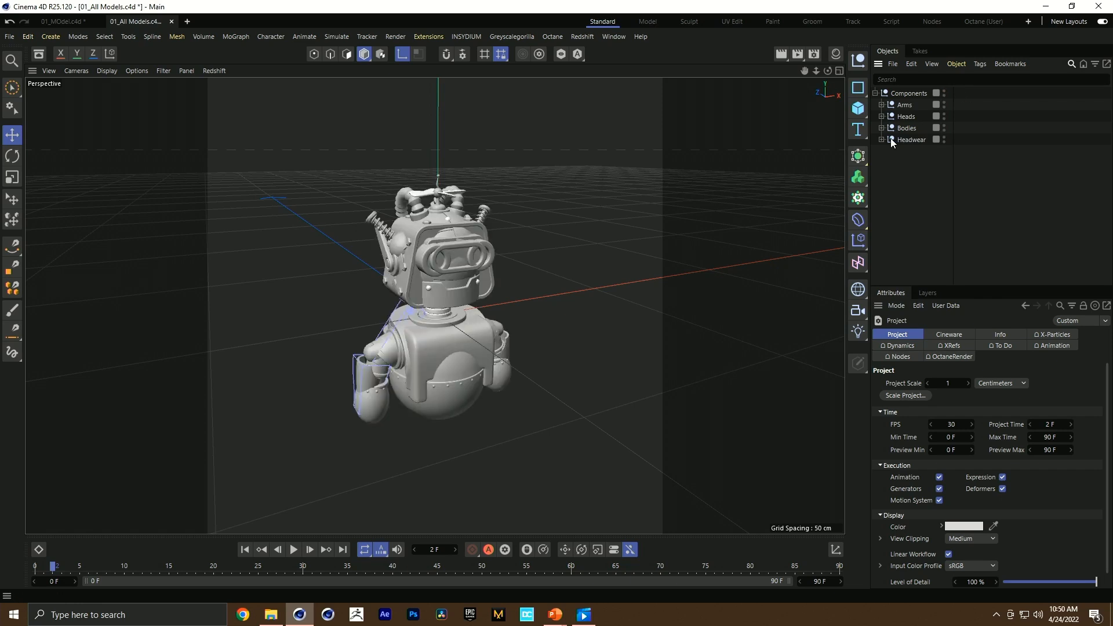
{"action": "scroll", "coordinate": [415, 270], "scroll_direction": "up", "scroll_amount": 2}
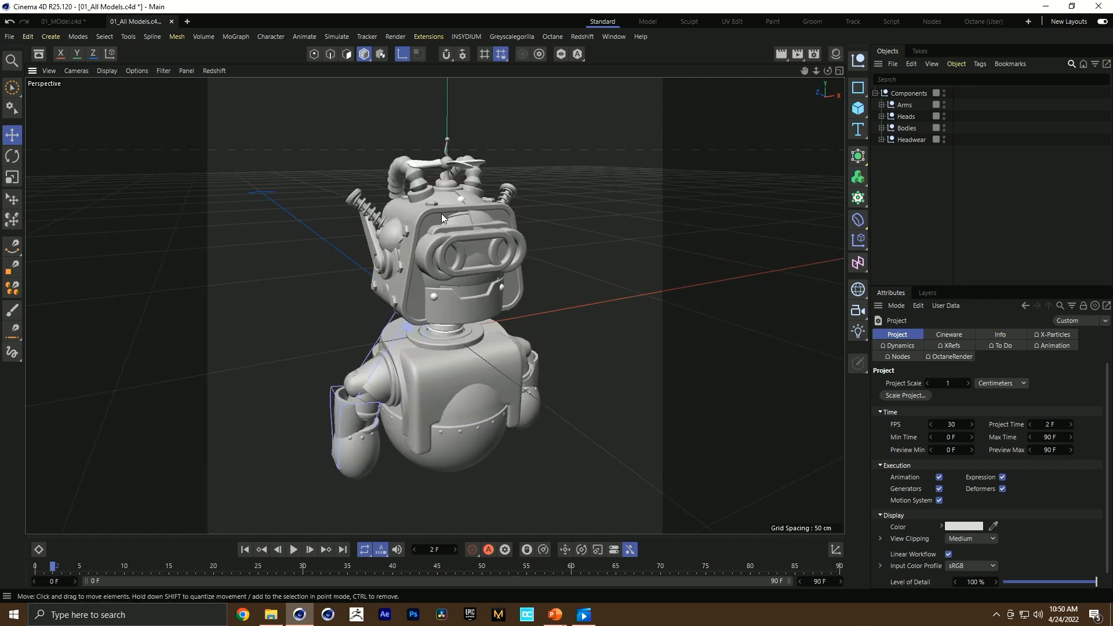
{"action": "left_click", "coordinate": [881, 104]}
{"action": "left_click", "coordinate": [882, 174]}
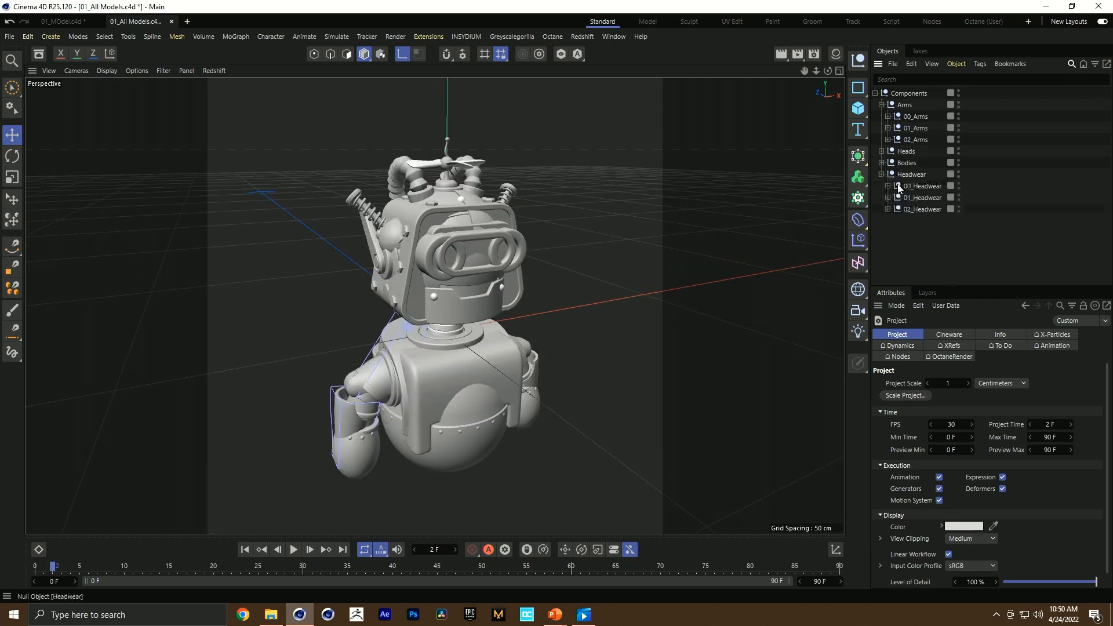
Step: Try moving the 00_Arms and 02_Arms sets sideways away from the body, and undo both moves
{"action": "left_click", "coordinate": [915, 118]}
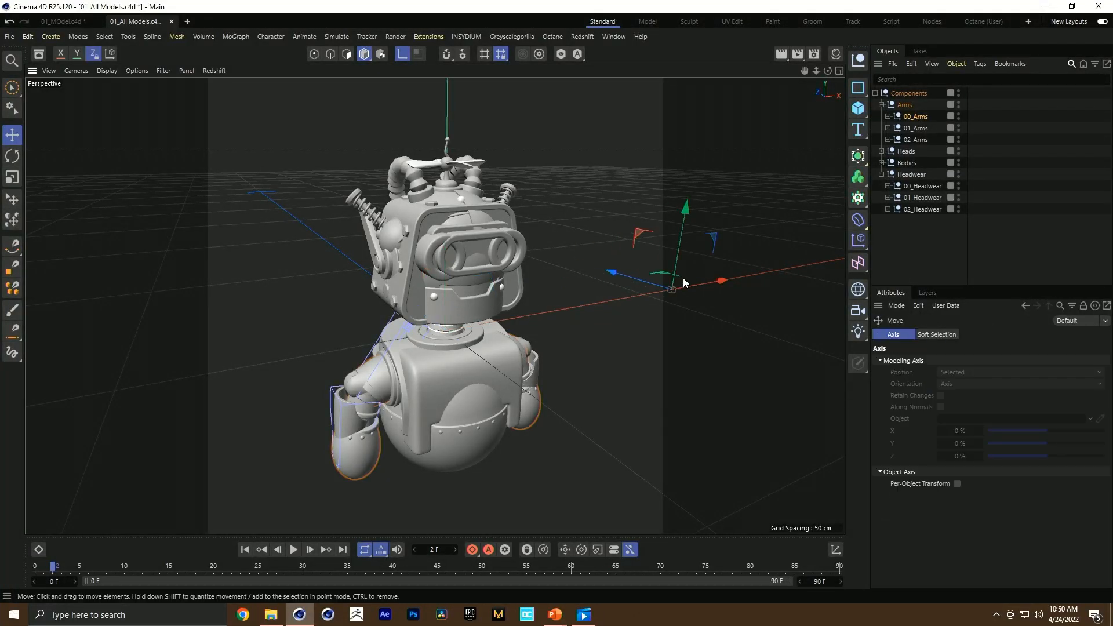
{"action": "left_click", "coordinate": [402, 54]}
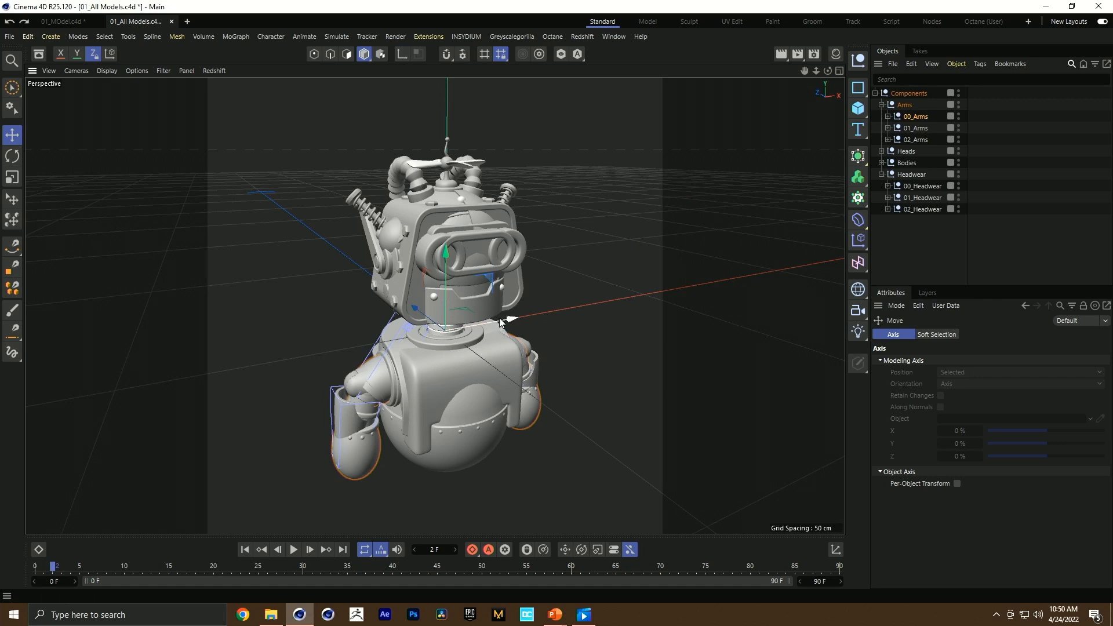
{"action": "left_click_drag", "start_coordinate": [500, 323], "coordinate": [660, 245]}
{"action": "left_click_drag", "start_coordinate": [443, 296], "coordinate": [393, 252], "text": "alt"}
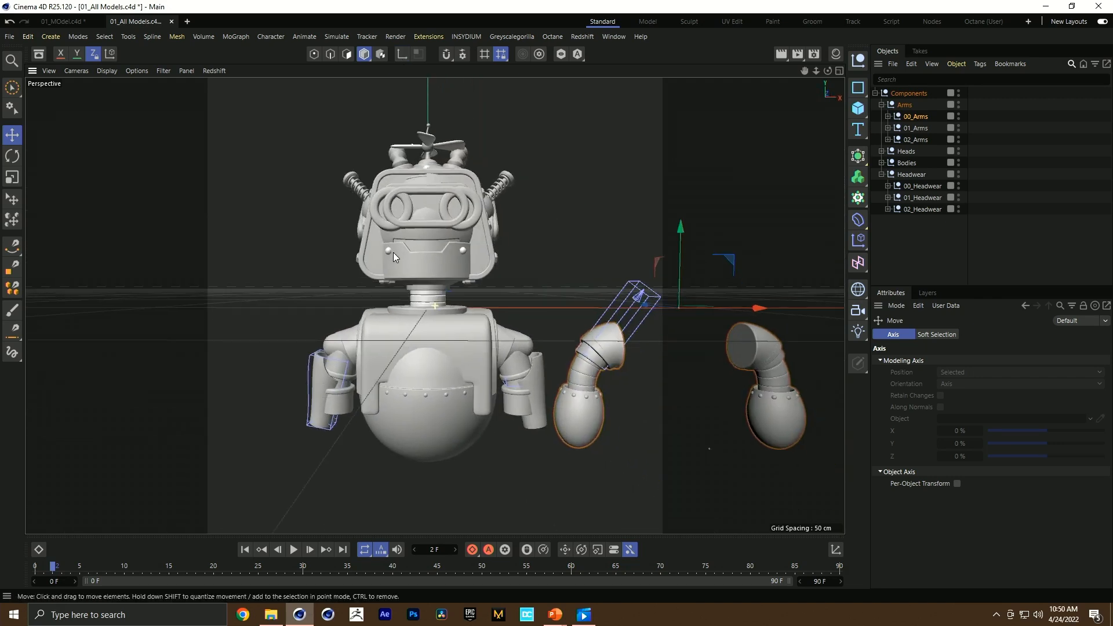
{"action": "left_click", "coordinate": [916, 139]}
{"action": "left_click_drag", "start_coordinate": [450, 316], "coordinate": [292, 311]}
{"action": "key", "text": "ctrl+z"}
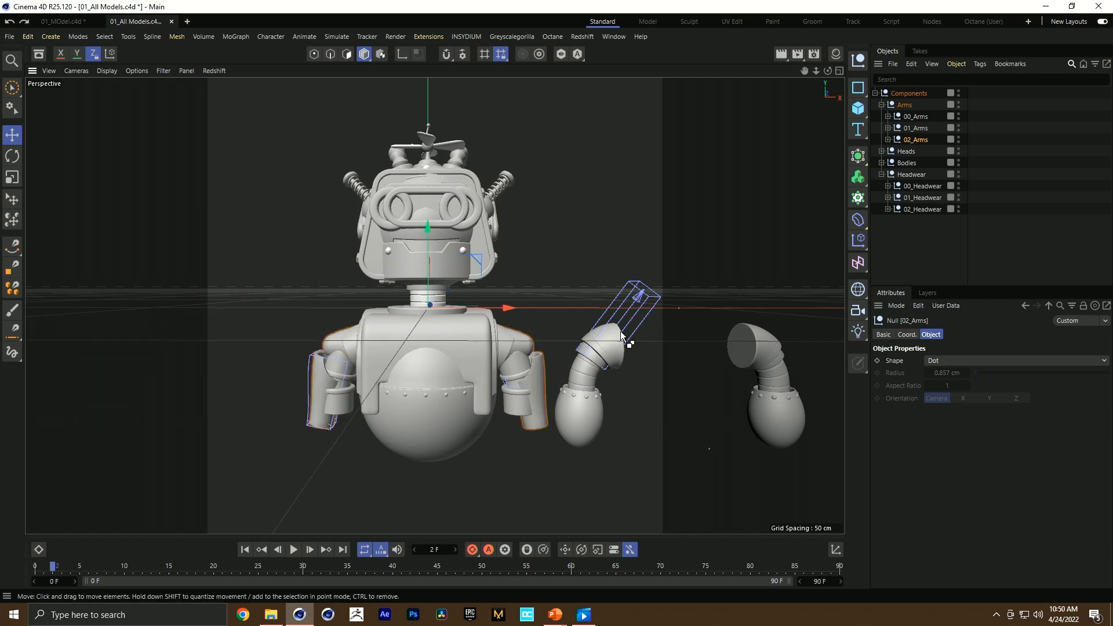
{"action": "key", "text": "ctrl+z"}
{"action": "key", "text": "ctrl+z"}
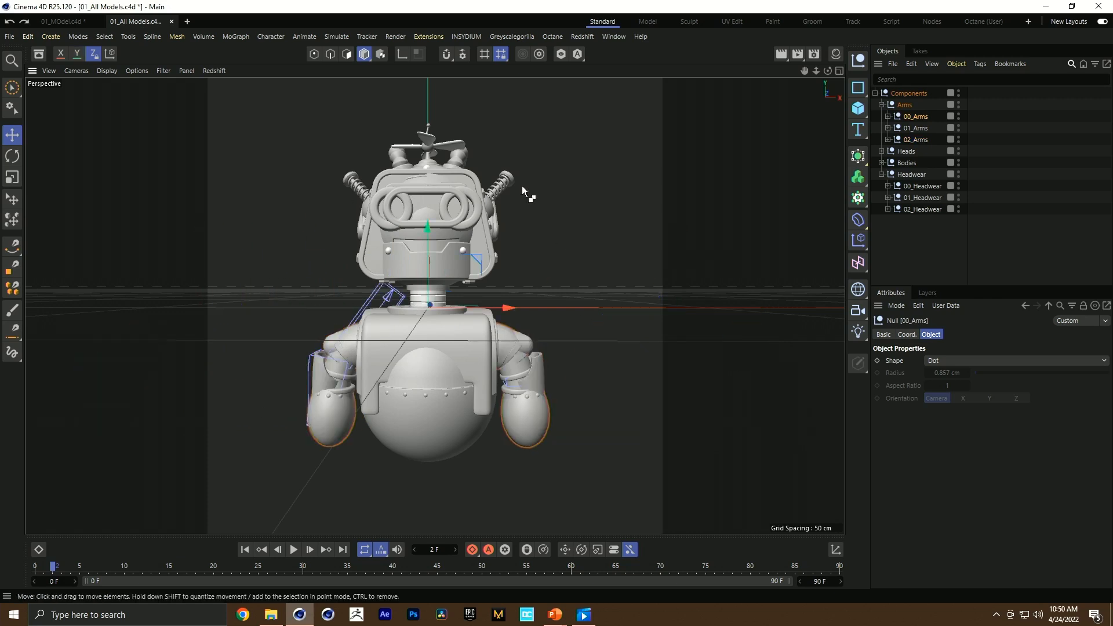
Step: Hide 00_Arms and 01_Arms in the Arms group, and 00_Head and 02_Head in the Heads group
{"action": "left_click", "coordinate": [881, 174]}
{"action": "left_click", "coordinate": [882, 175]}
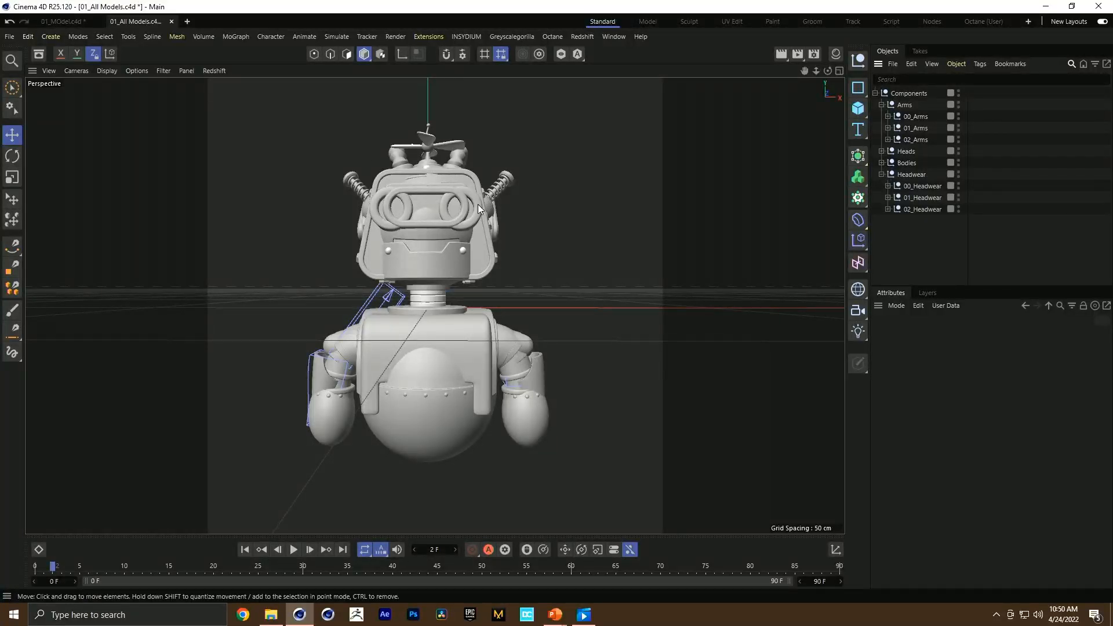
{"action": "left_click", "coordinate": [958, 116]}
{"action": "left_click", "coordinate": [958, 127]}
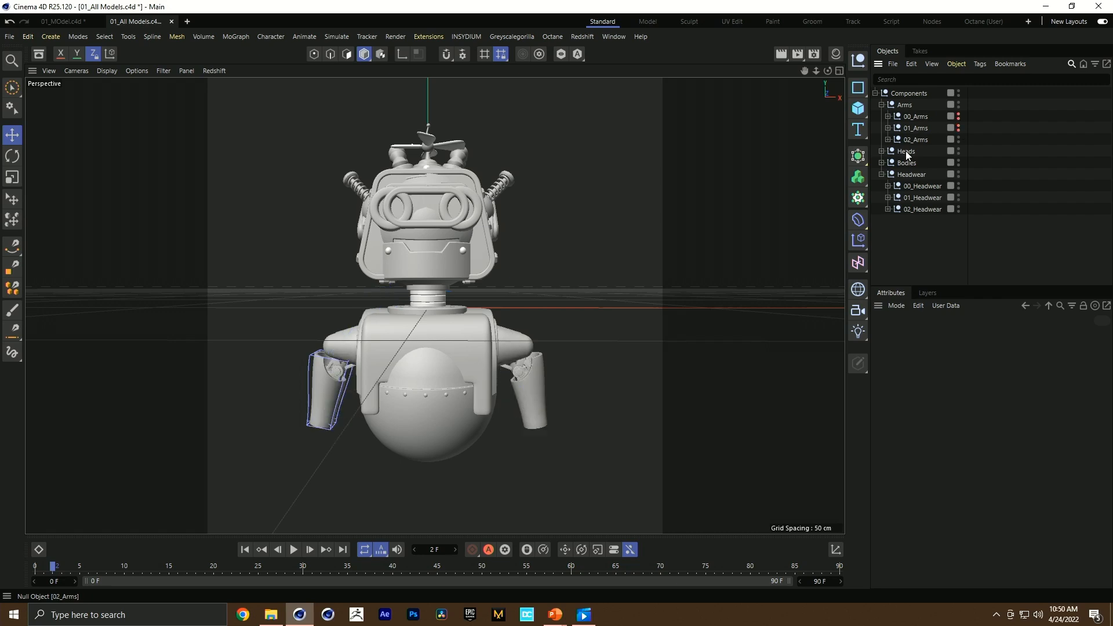
{"action": "left_click", "coordinate": [882, 151]}
{"action": "left_click", "coordinate": [958, 163]}
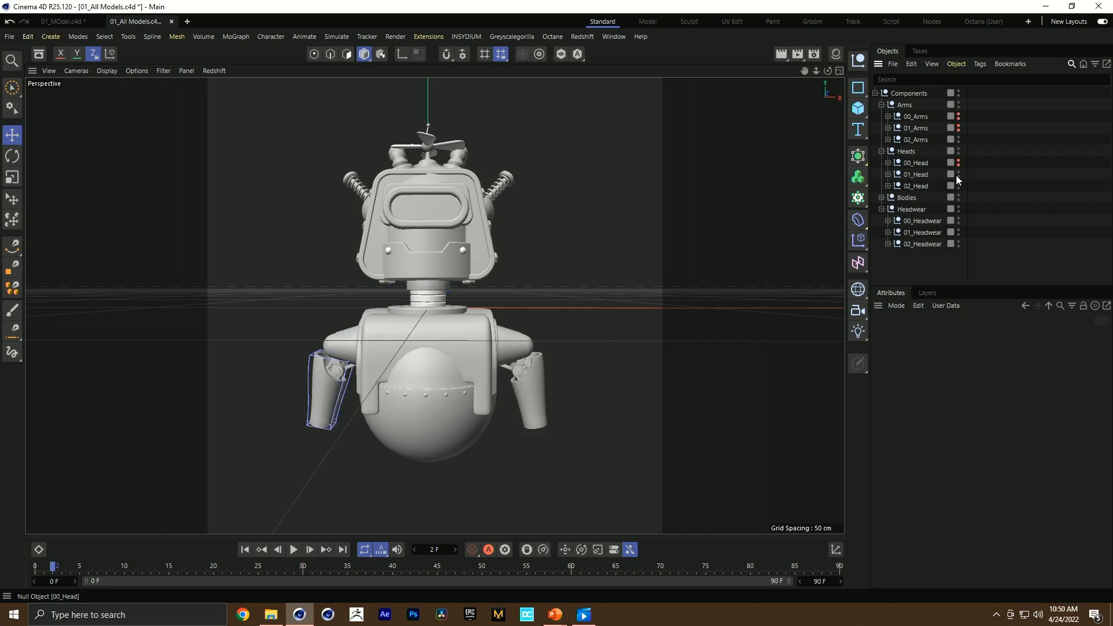
{"action": "left_click", "coordinate": [958, 185]}
{"action": "left_click_drag", "start_coordinate": [455, 262], "coordinate": [498, 302], "text": "alt"}
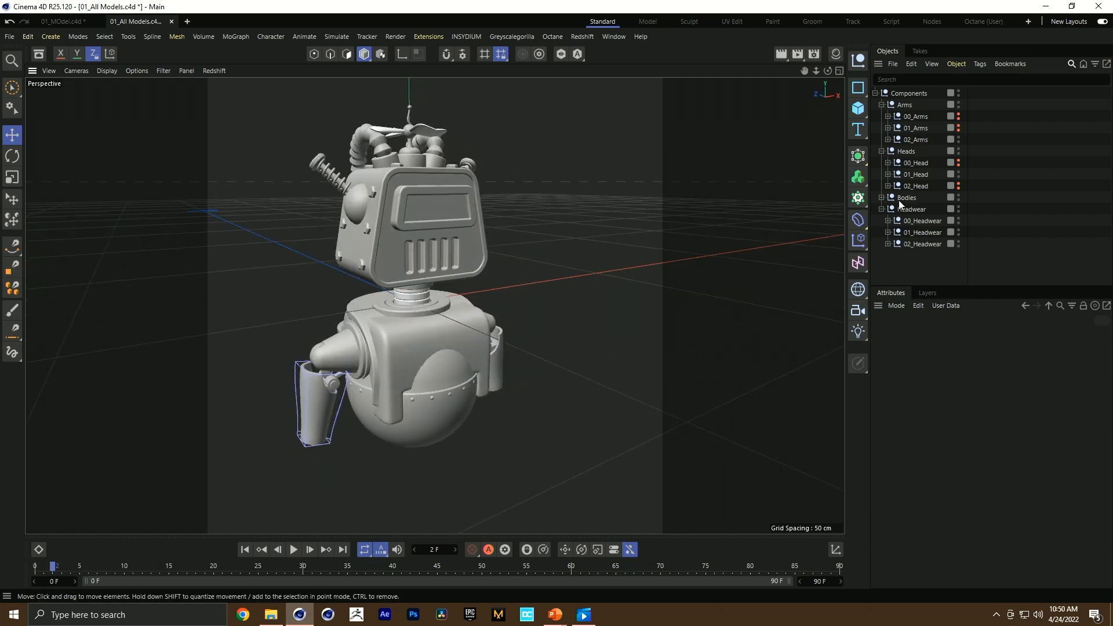
Step: Leave only 01_Body and 01_Headwear visible in the Bodies and Headwear groups, and save the project
{"action": "left_click", "coordinate": [882, 198]}
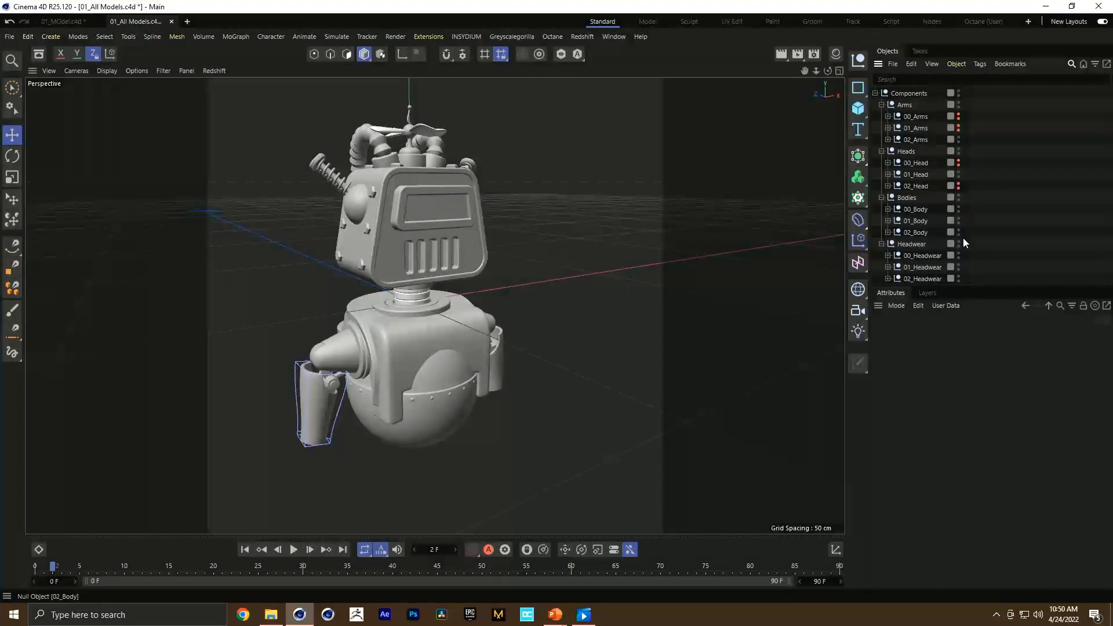
{"action": "left_click", "coordinate": [957, 220]}
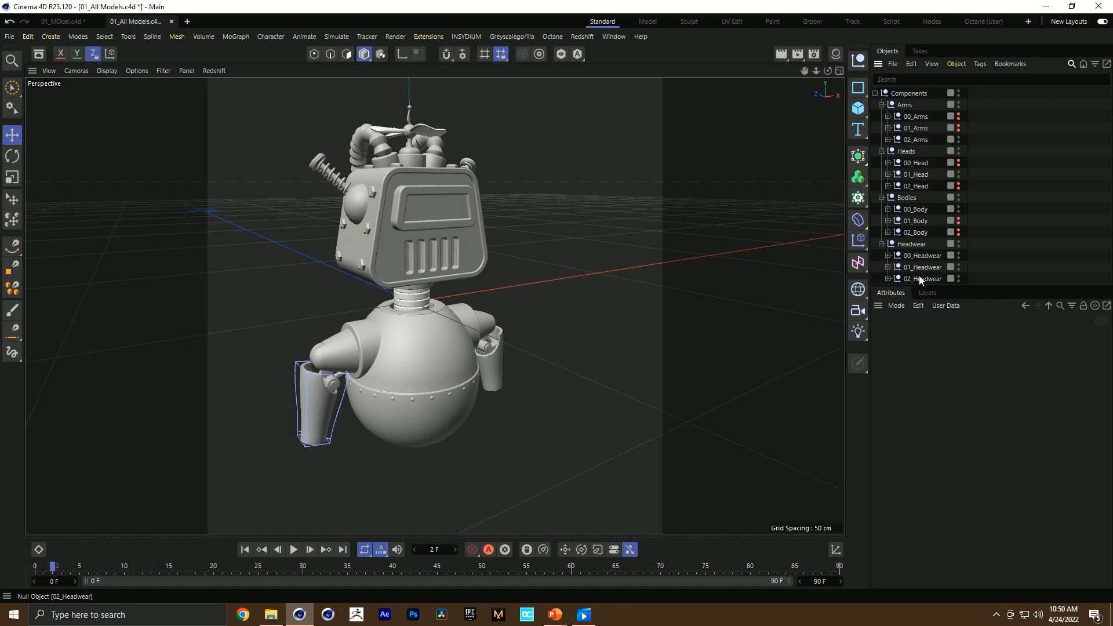
{"action": "left_click", "coordinate": [959, 210]}
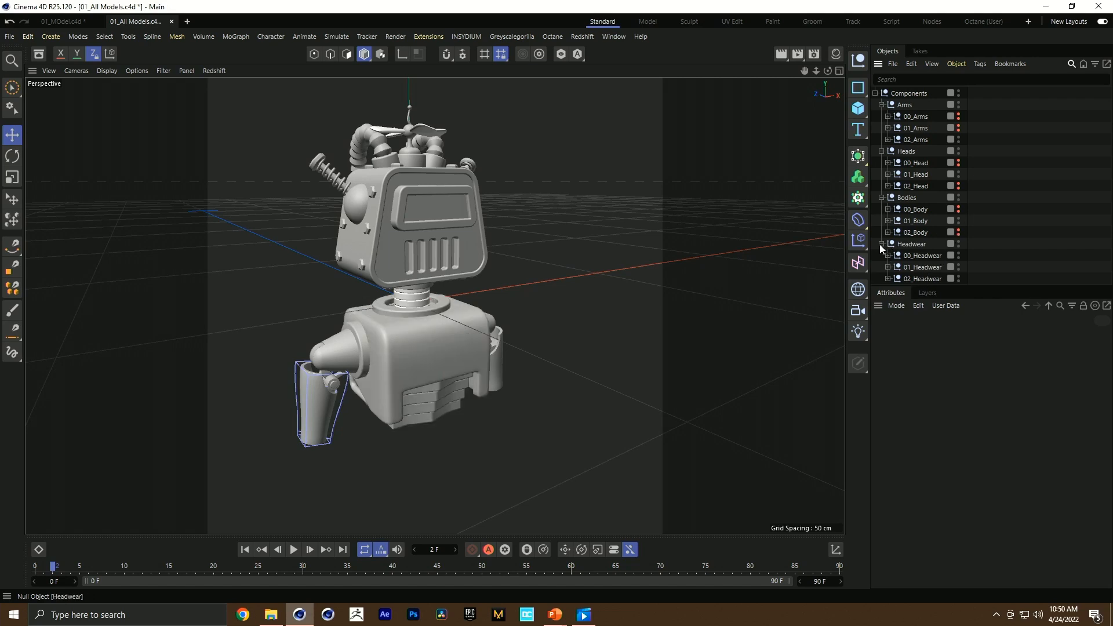
{"action": "left_click", "coordinate": [959, 279]}
{"action": "scroll", "coordinate": [460, 292], "scroll_direction": "down", "scroll_amount": 3}
{"action": "left_click_drag", "start_coordinate": [460, 292], "coordinate": [412, 277], "text": "alt"}
{"action": "middle_click", "coordinate": [400, 261]}
{"action": "middle_click", "coordinate": [355, 194]}
{"action": "key", "text": "ctrl+s"}
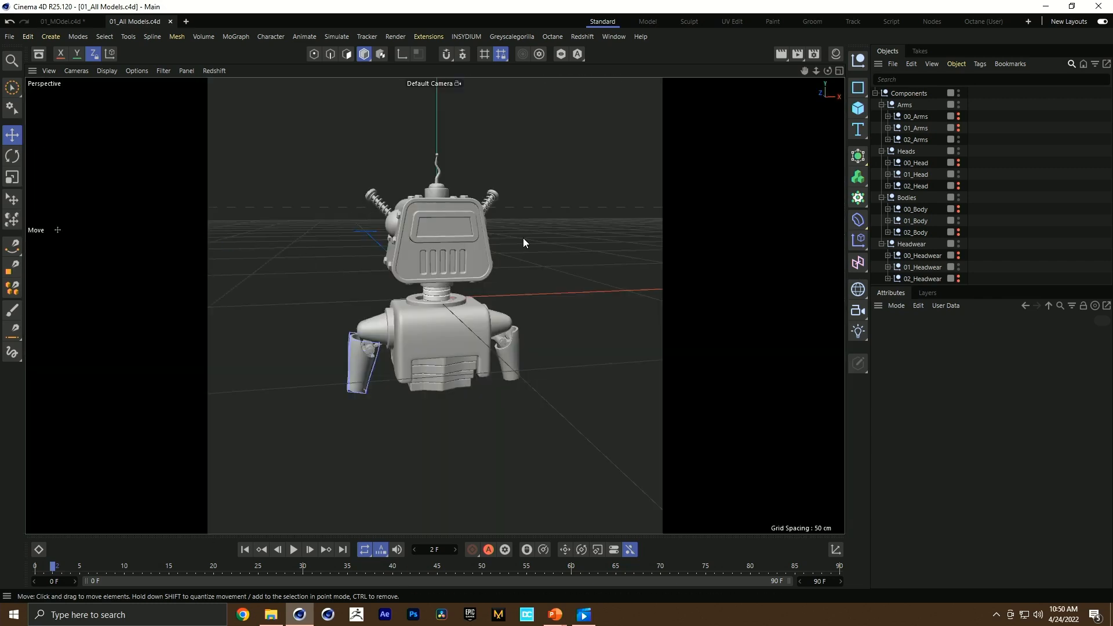
Step: Fold the Components group, add a camera from the current view and look through it
{"action": "left_click", "coordinate": [875, 93]}
{"action": "left_click", "coordinate": [858, 310]}
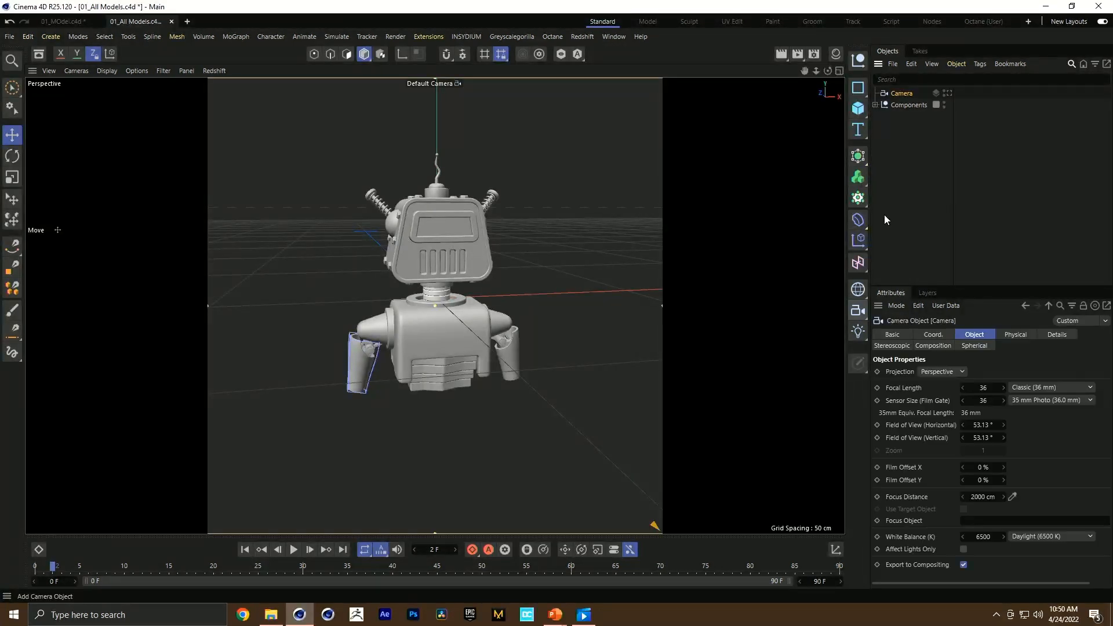
{"action": "left_click", "coordinate": [949, 93]}
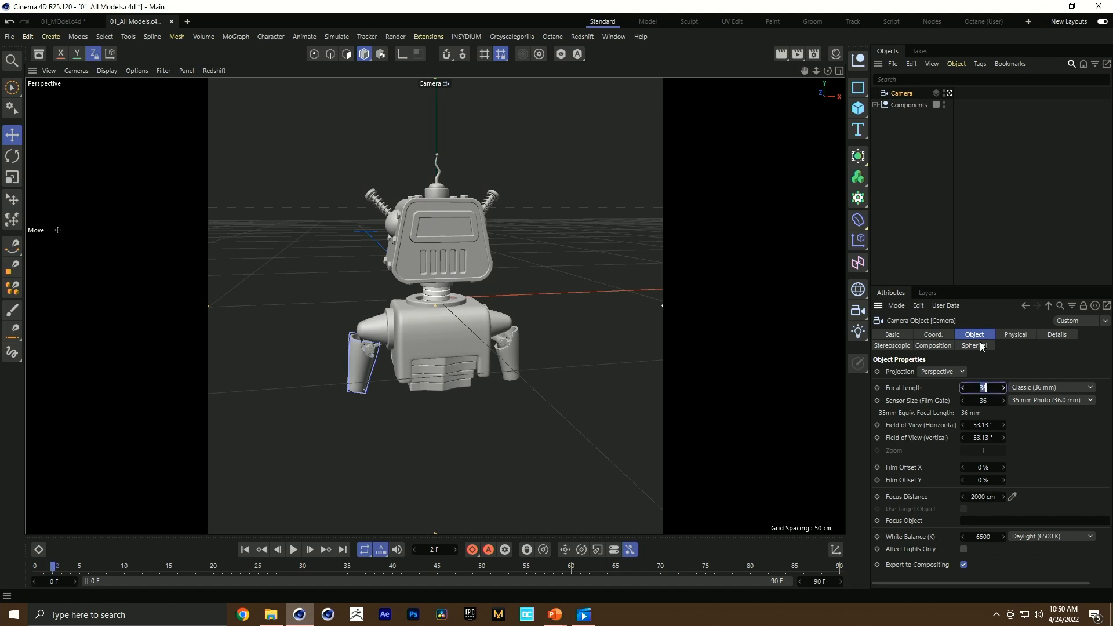
Step: Pull the camera far back from the robot and set its focal length to 200 mm
{"action": "scroll", "coordinate": [461, 261], "scroll_direction": "down", "scroll_amount": 5}
{"action": "middle_click_drag", "start_coordinate": [476, 261], "coordinate": [444, 296], "text": "alt"}
{"action": "scroll", "coordinate": [444, 297], "scroll_direction": "down", "scroll_amount": 4}
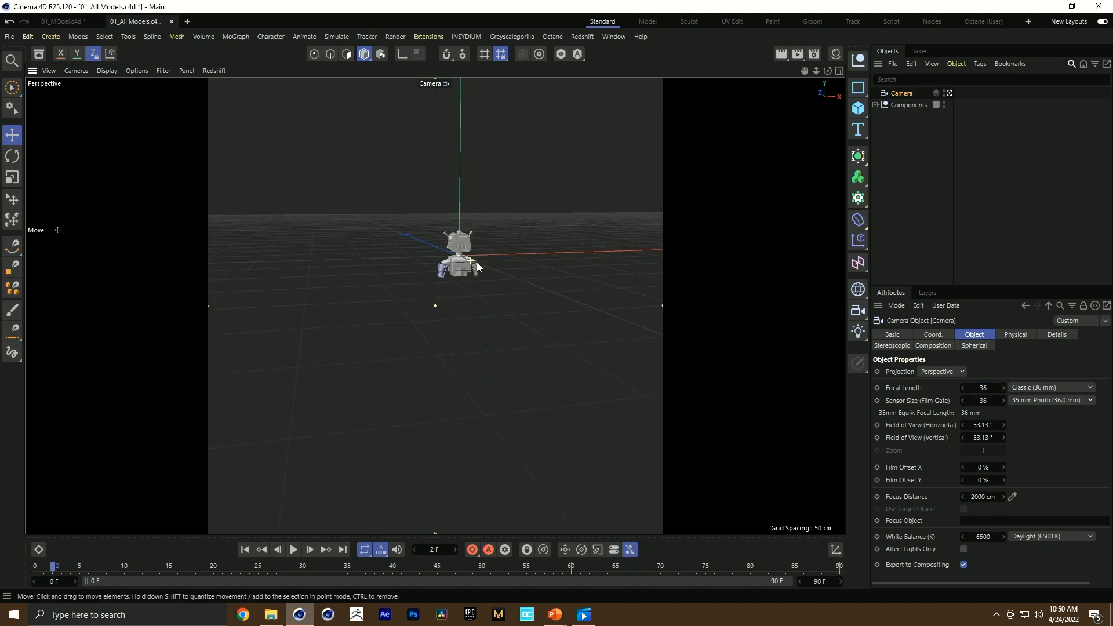
{"action": "left_click_drag", "start_coordinate": [444, 297], "coordinate": [459, 292], "text": "alt"}
{"action": "left_click", "coordinate": [978, 388]}
{"action": "type", "text": "200"}
{"action": "key", "text": "Return"}
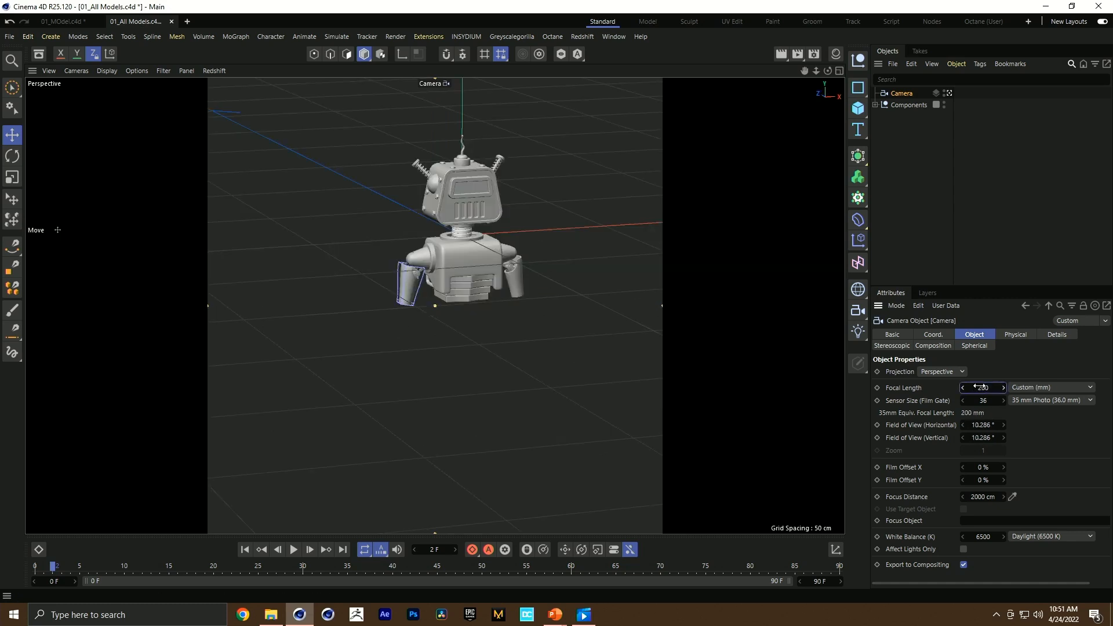
Step: Set the camera's focal length to 400 mm
{"action": "scroll", "coordinate": [401, 142], "scroll_direction": "up", "scroll_amount": 2}
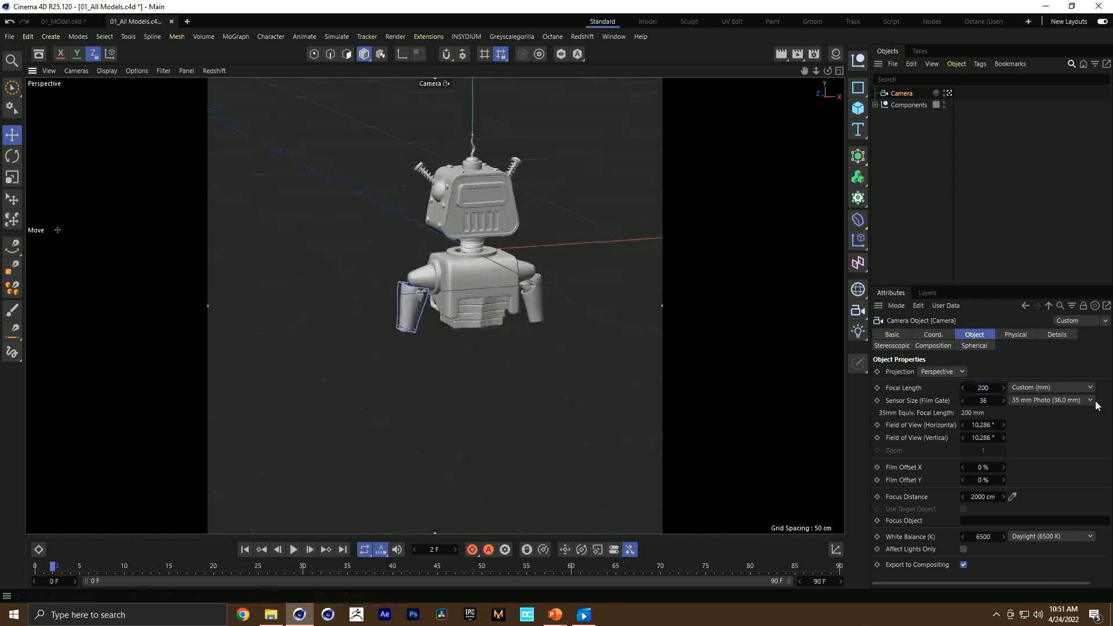
{"action": "left_click", "coordinate": [1000, 387]}
{"action": "type", "text": "400"}
{"action": "key", "text": "Return"}
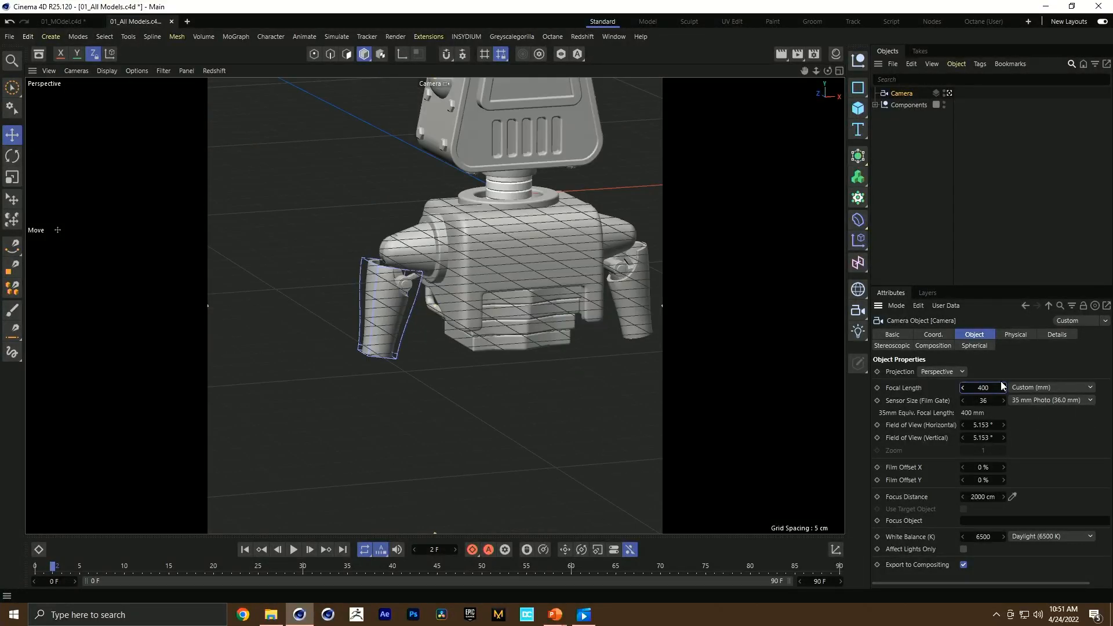
Step: Frame the robot's head and upper torso in a slightly angled front view through the camera, and save the project
{"action": "middle_click_drag", "start_coordinate": [499, 215], "coordinate": [430, 340], "text": "alt"}
{"action": "scroll", "coordinate": [430, 340], "scroll_direction": "up", "scroll_amount": 1}
{"action": "mouse_move", "coordinate": [431, 240]}
{"action": "right_mouse_down", "text": "alt"}
{"action": "mouse_move", "coordinate": [431, 215]}
{"action": "mouse_move", "coordinate": [432, 253]}
{"action": "right_mouse_up", "text": "alt"}
{"action": "left_click_drag", "start_coordinate": [431, 253], "coordinate": [434, 264], "text": "alt"}
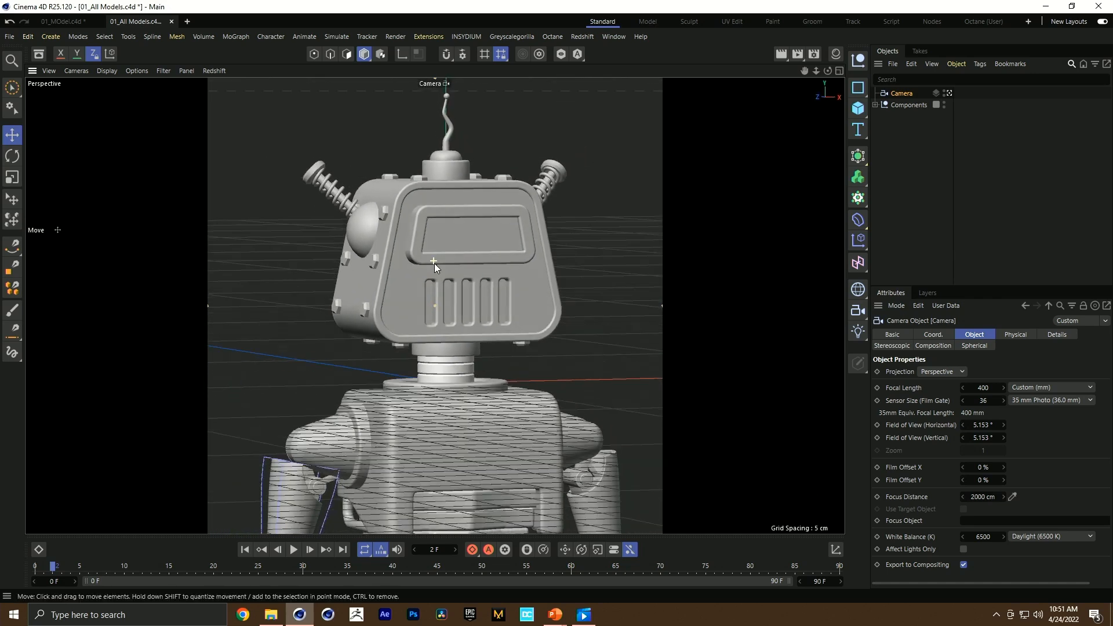
{"action": "middle_click_drag", "start_coordinate": [433, 263], "coordinate": [436, 255], "text": "alt"}
{"action": "scroll", "coordinate": [436, 255], "scroll_direction": "down", "scroll_amount": 2}
{"action": "left_click_drag", "start_coordinate": [436, 255], "coordinate": [426, 259], "text": "alt"}
{"action": "key", "text": "ctrl+s"}
{"action": "left_click", "coordinate": [890, 116]}
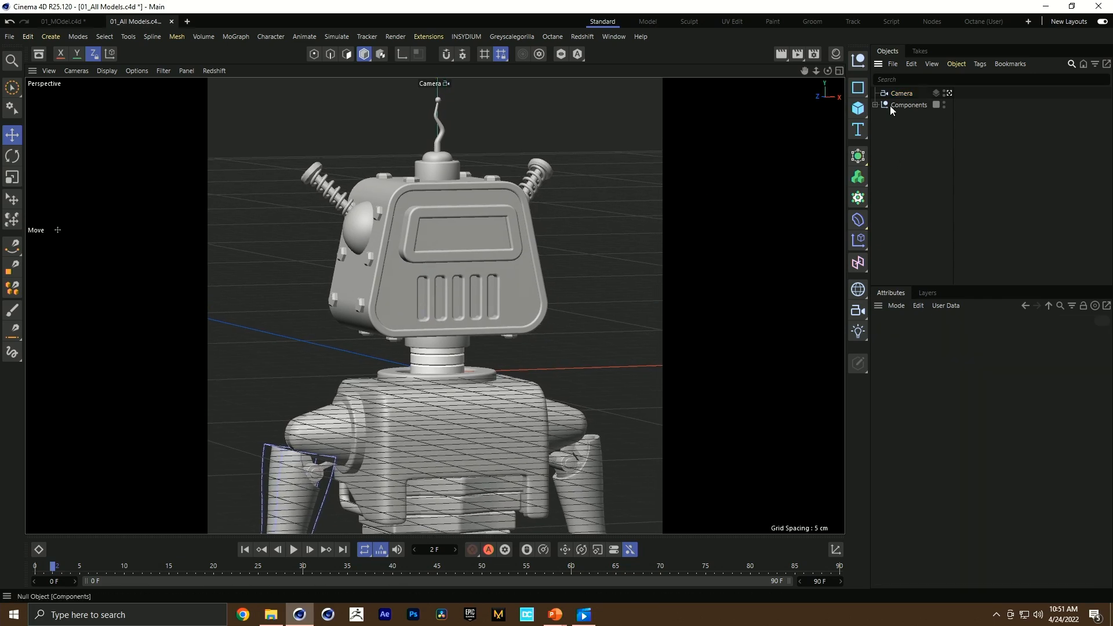
{"action": "right_click", "coordinate": [900, 94]}
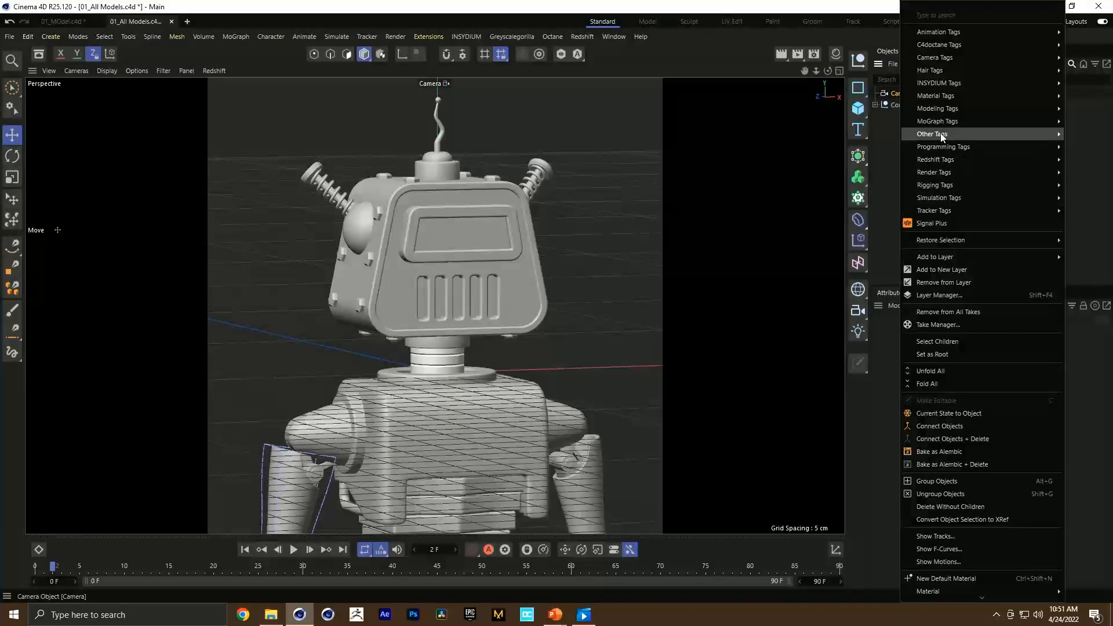
{"action": "mouse_move", "coordinate": [931, 51]}
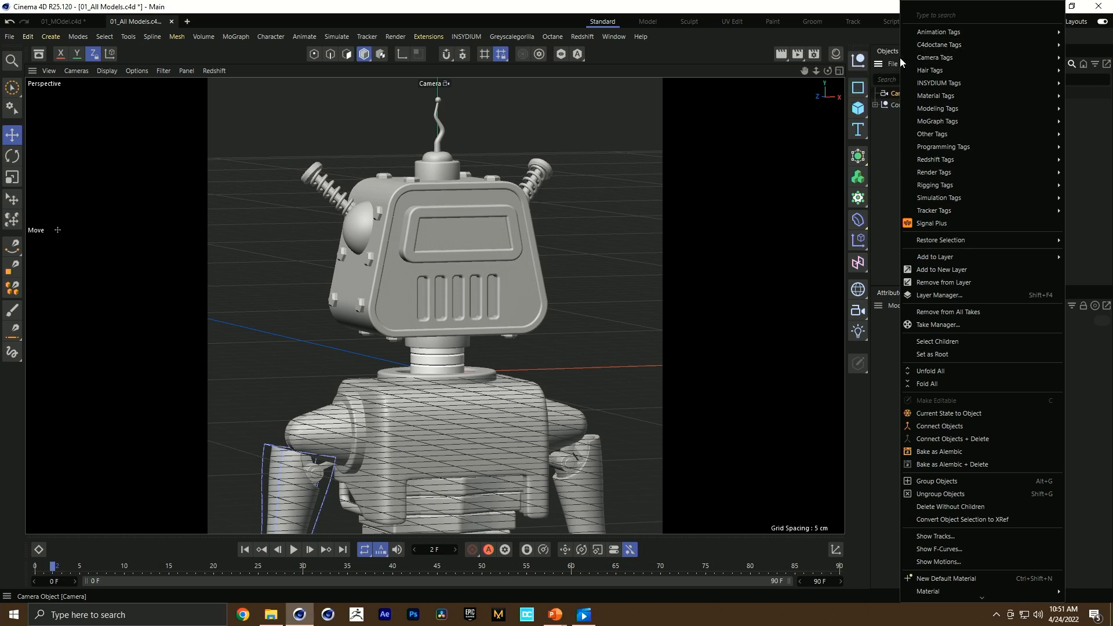
{"action": "left_click", "coordinate": [873, 95]}
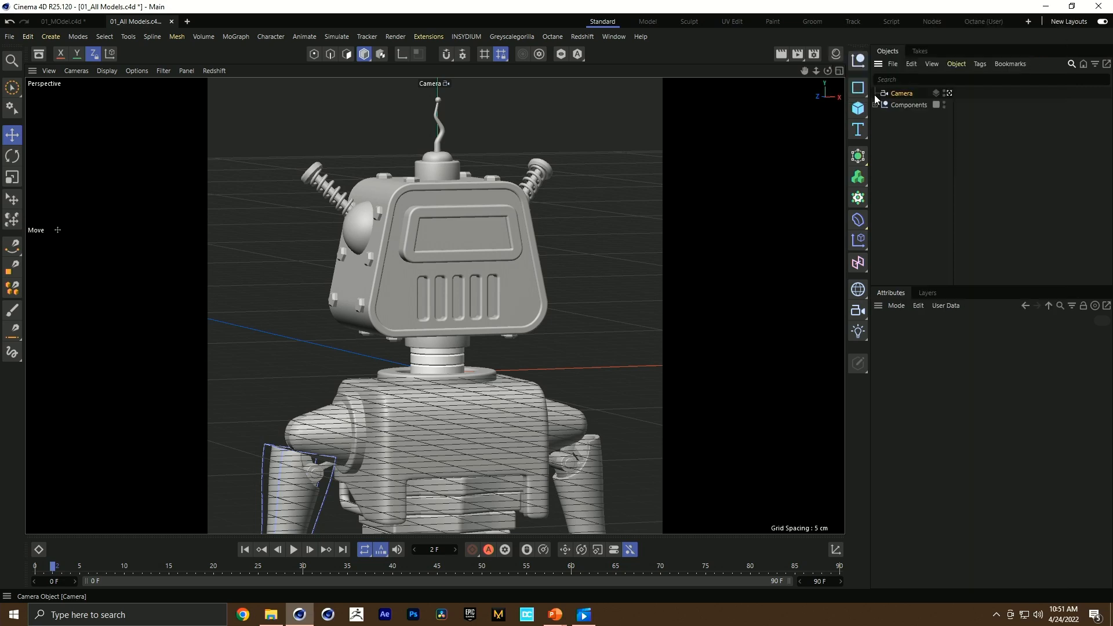
Step: Save the project, give the camera an Octane camera tag and switch to the Octane (User) layout
{"action": "key", "text": "ctrl+s"}
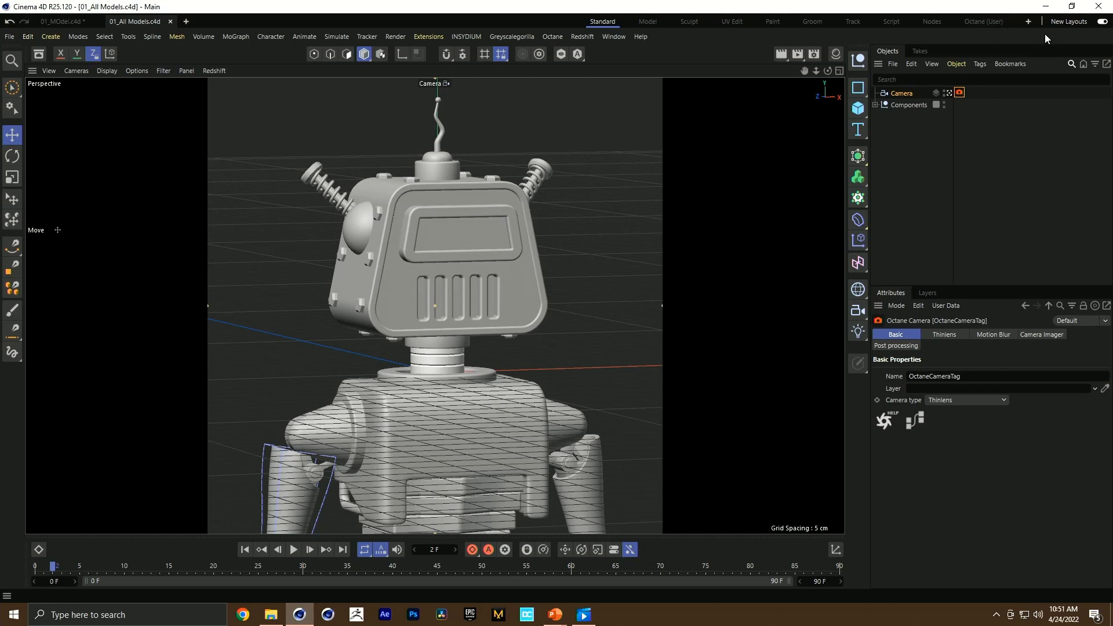
{"action": "left_click", "coordinate": [996, 17]}
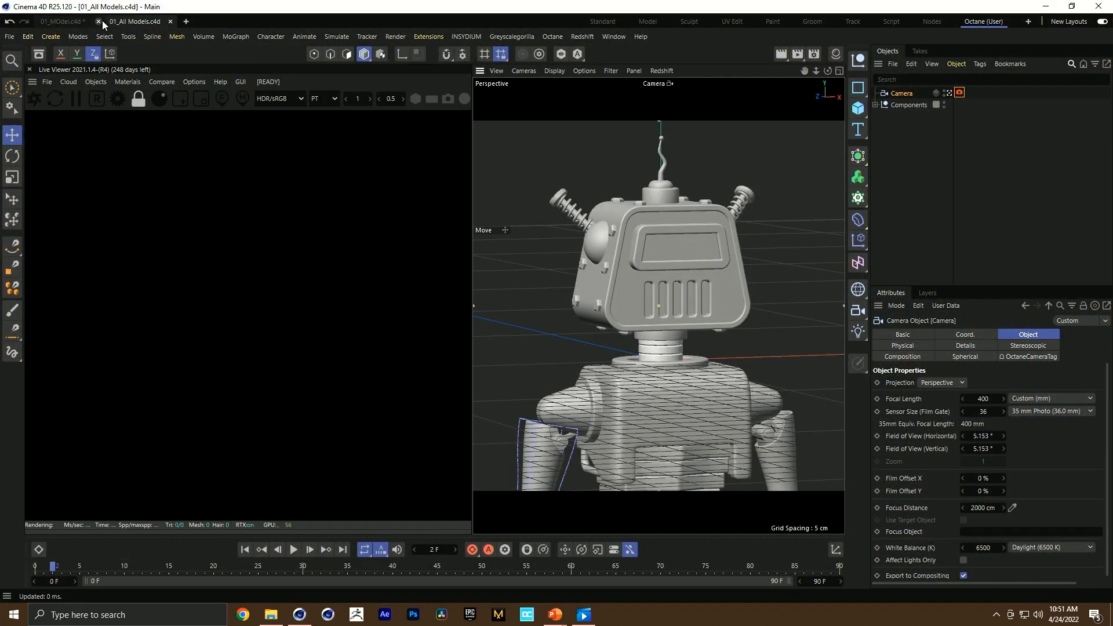
Step: Close the 01_MOdel.c4d project without saving its changes and start the live Octane render of the robot
{"action": "left_click", "coordinate": [99, 21]}
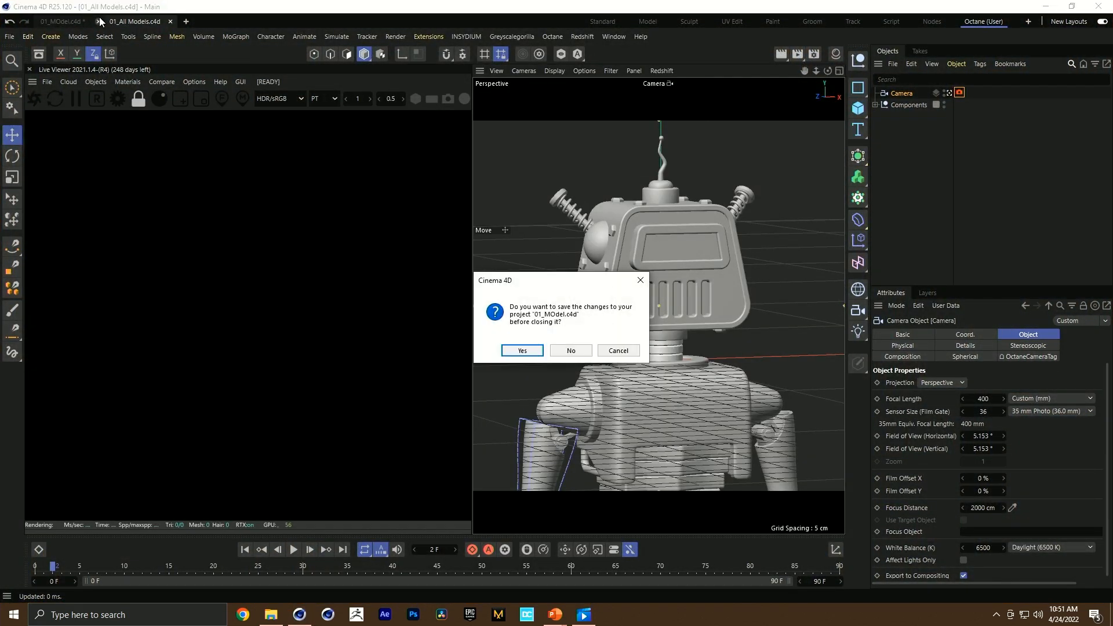
{"action": "left_click", "coordinate": [571, 351]}
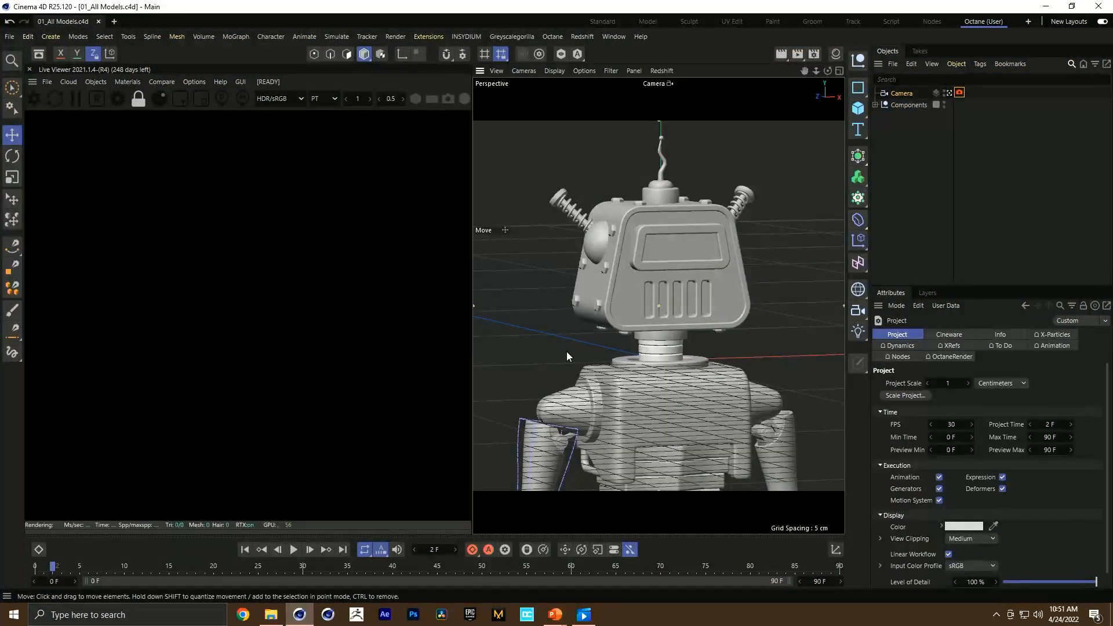
{"action": "left_click", "coordinate": [34, 99]}
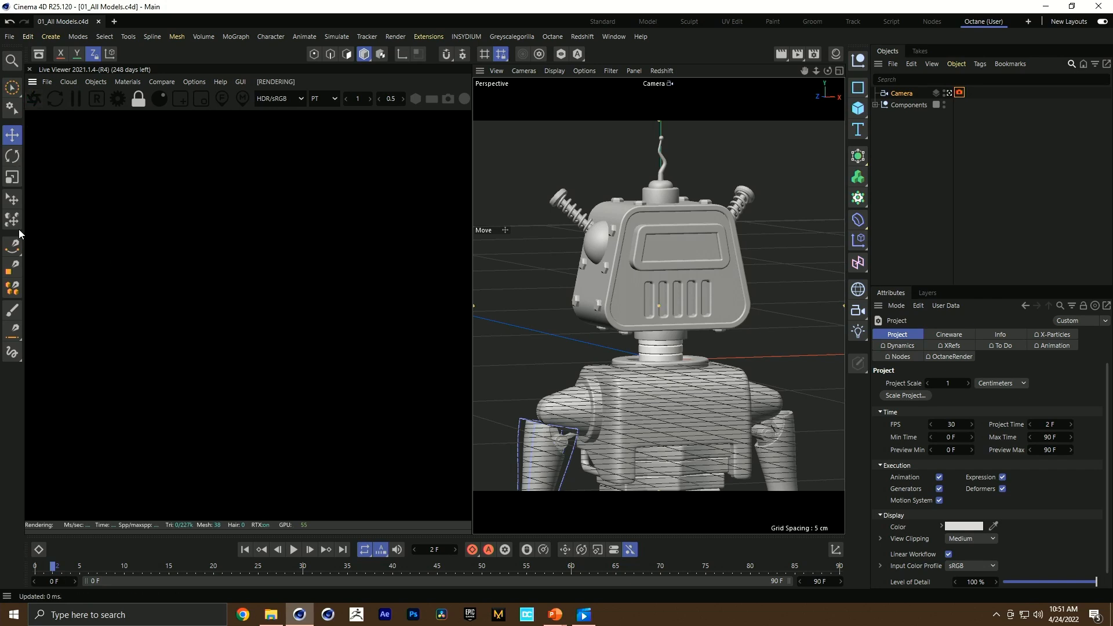
Step: Review the Octane path tracing kernel settings, including max samples, GI clamp and adaptive sampling
{"action": "left_click", "coordinate": [117, 99]}
{"action": "left_click_drag", "start_coordinate": [54, 13], "coordinate": [627, 78]}
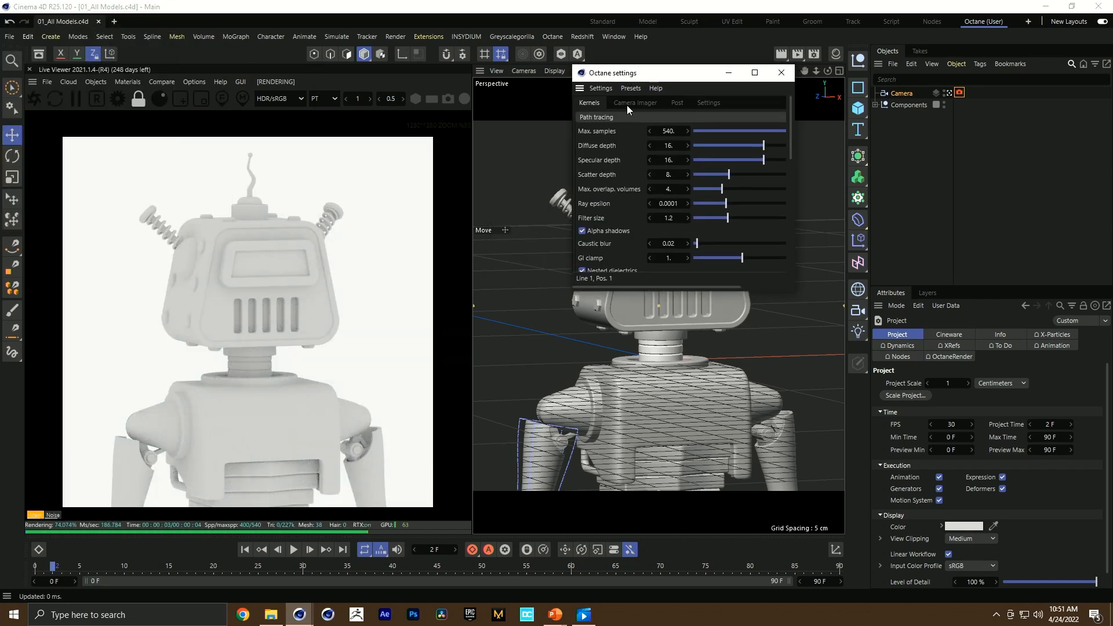
{"action": "left_click", "coordinate": [603, 116]}
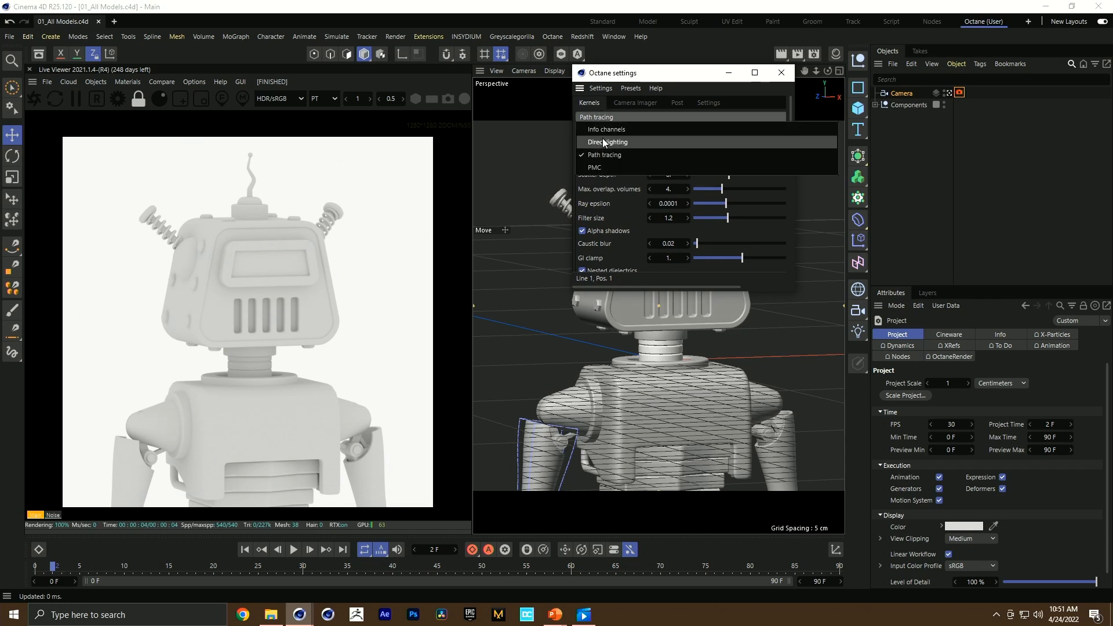
{"action": "left_click", "coordinate": [592, 103]}
{"action": "left_click", "coordinate": [670, 130]}
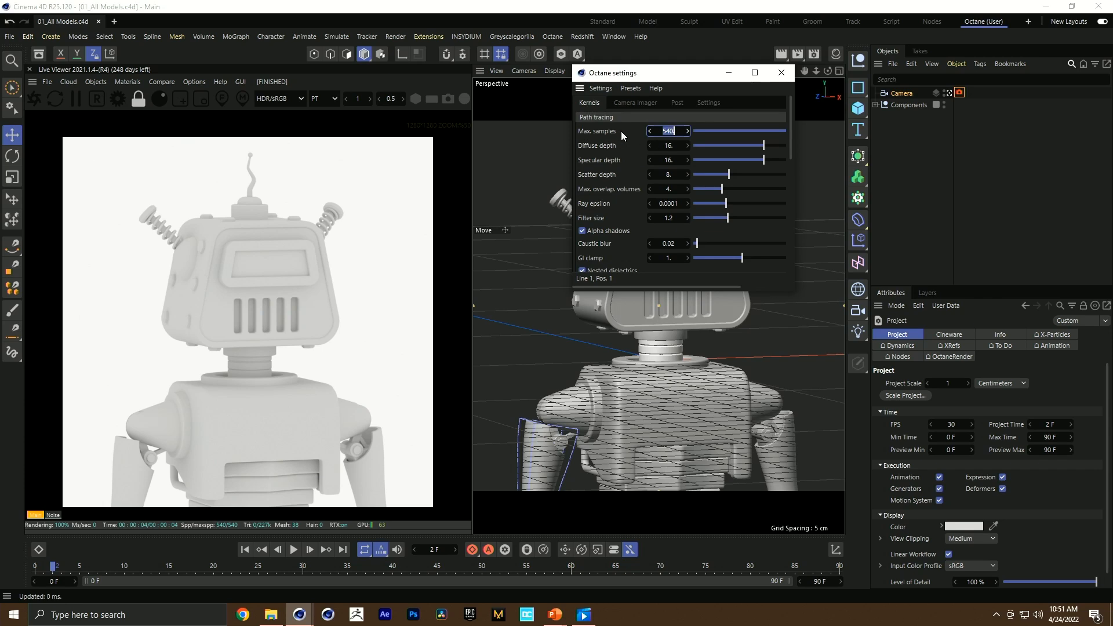
{"action": "left_click", "coordinate": [668, 258]}
{"action": "double_click", "coordinate": [639, 65]}
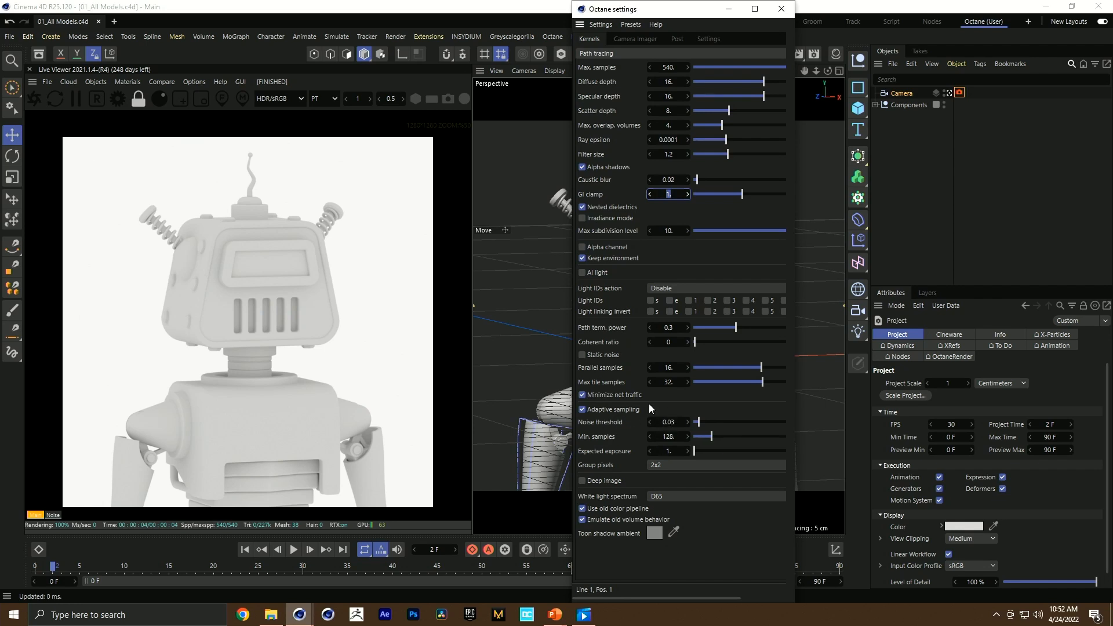
{"action": "left_click", "coordinate": [782, 9]}
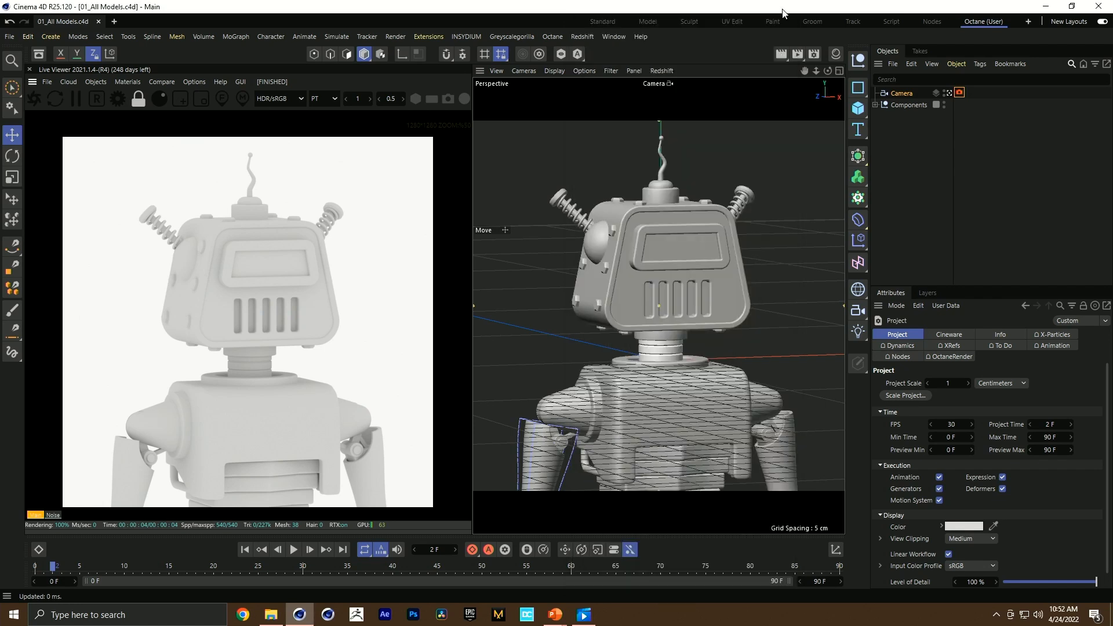
Step: Show the robot and the whole render camera from outside in a separate maximized perspective view, with nothing selected
{"action": "middle_click", "coordinate": [694, 227]}
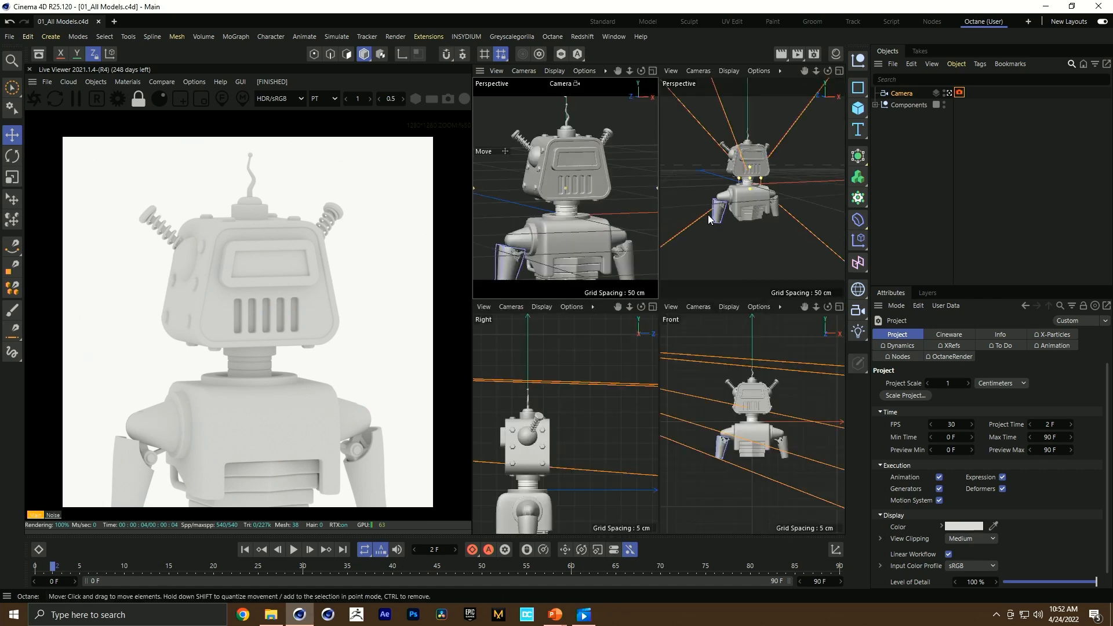
{"action": "middle_click", "coordinate": [714, 213]}
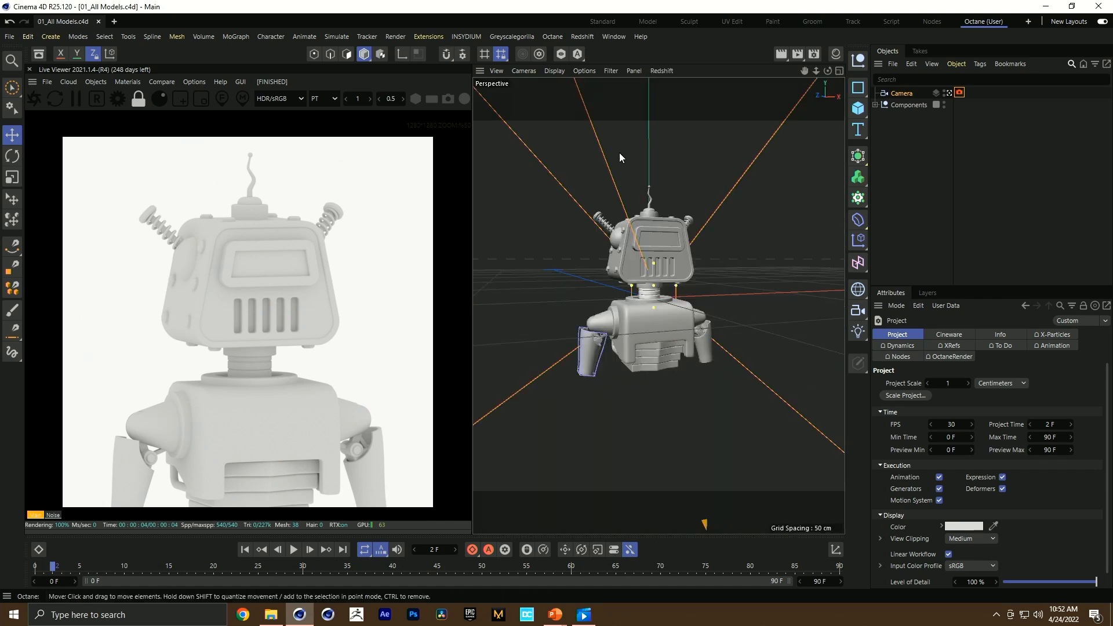
{"action": "left_click", "coordinate": [524, 70]}
{"action": "left_click", "coordinate": [530, 236]}
{"action": "left_click", "coordinate": [523, 71]}
{"action": "left_click", "coordinate": [530, 150]}
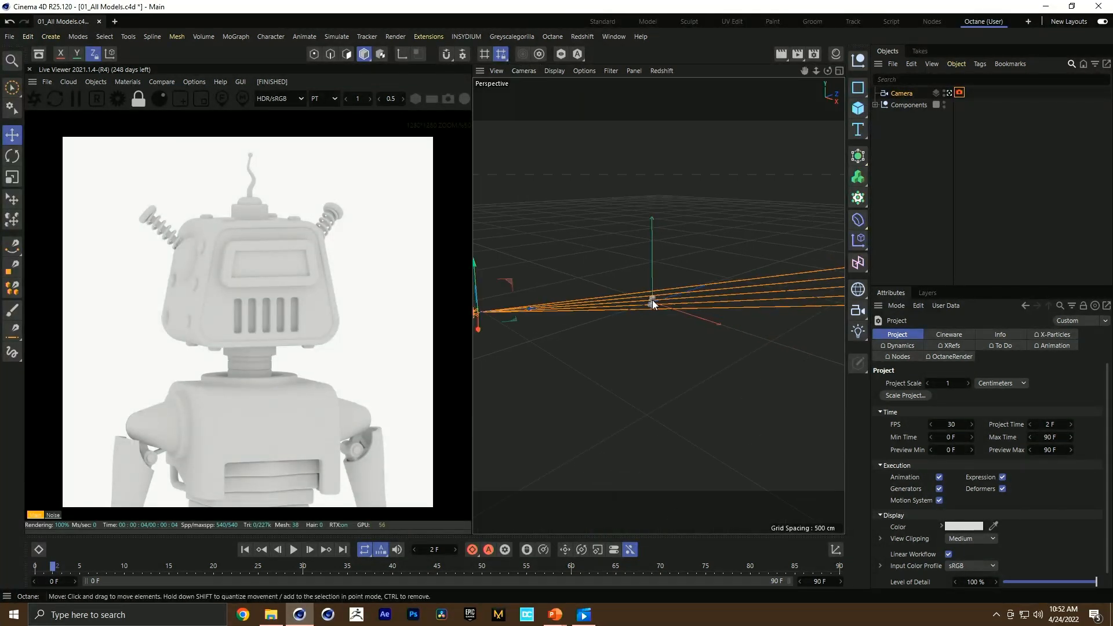
{"action": "left_click_drag", "start_coordinate": [652, 305], "coordinate": [672, 309], "text": "alt"}
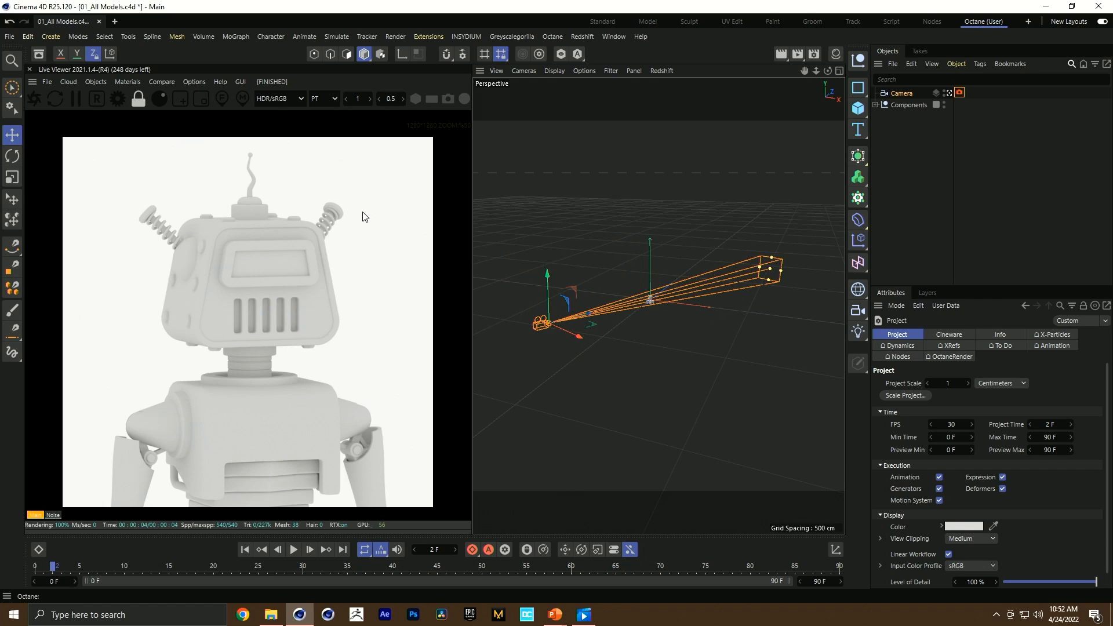
{"action": "left_click", "coordinate": [989, 154]}
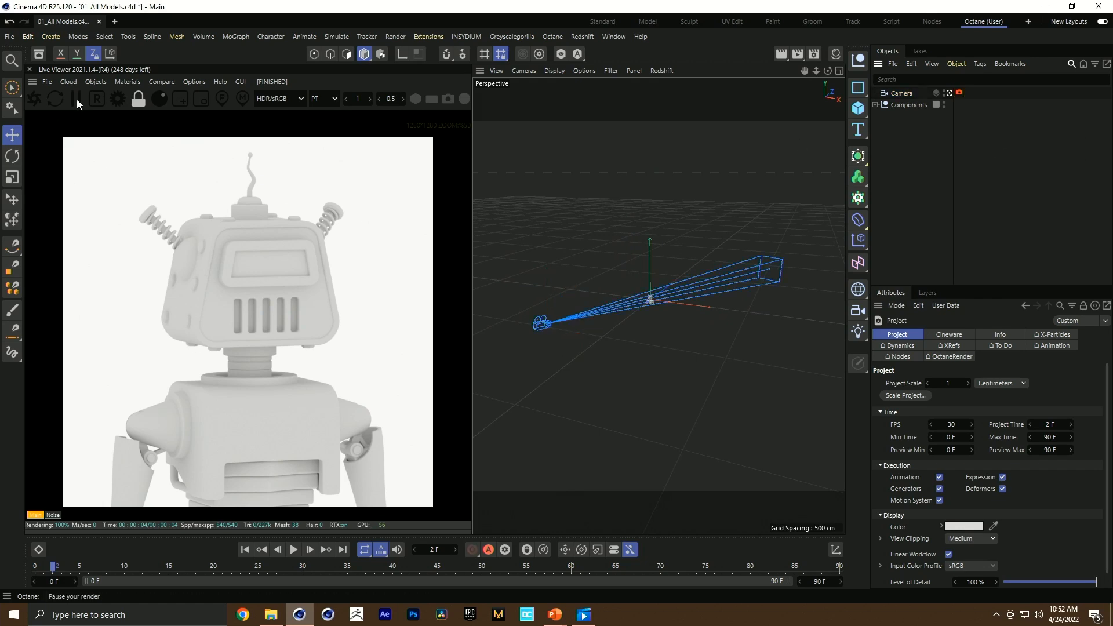
Step: Add an Octane HDRI environment to the scene and open its environment tag
{"action": "left_click", "coordinate": [95, 81]}
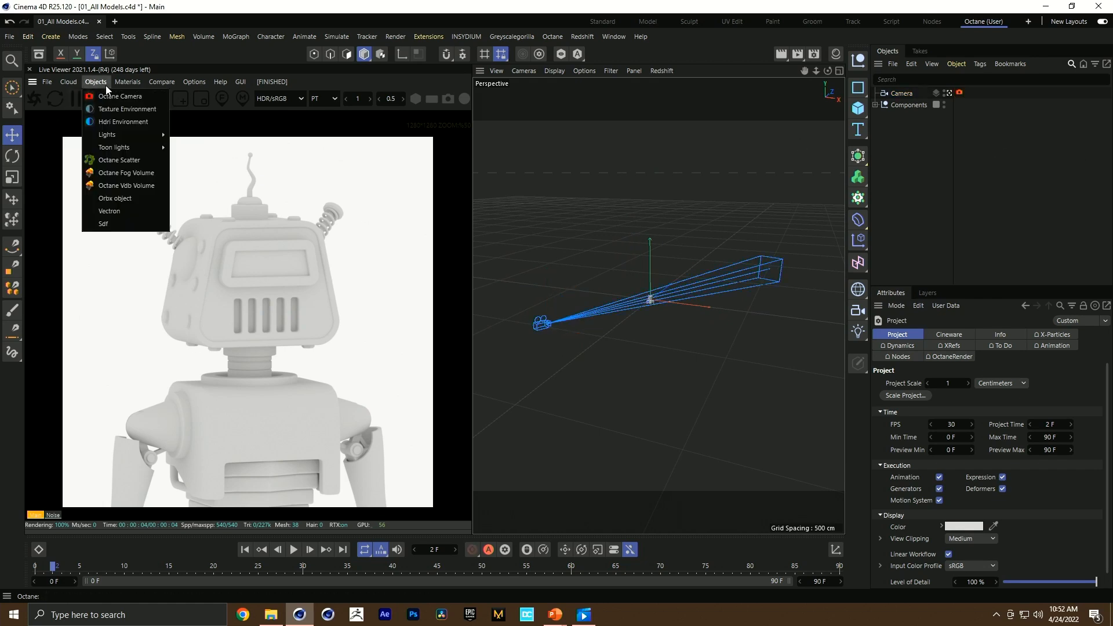
{"action": "left_click", "coordinate": [119, 123]}
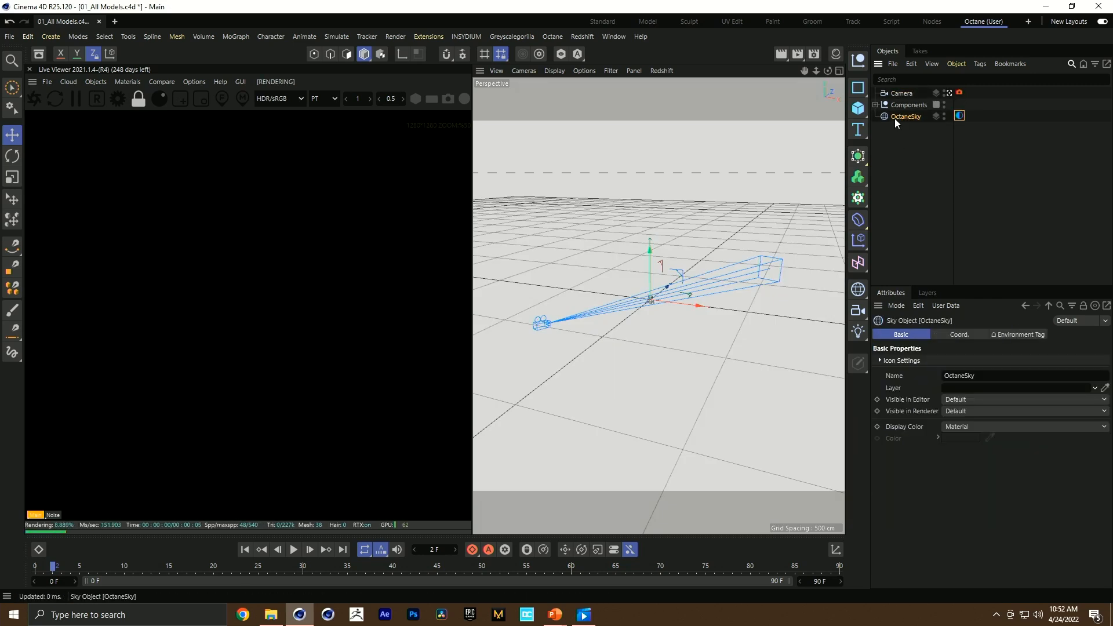
{"action": "left_click", "coordinate": [959, 115]}
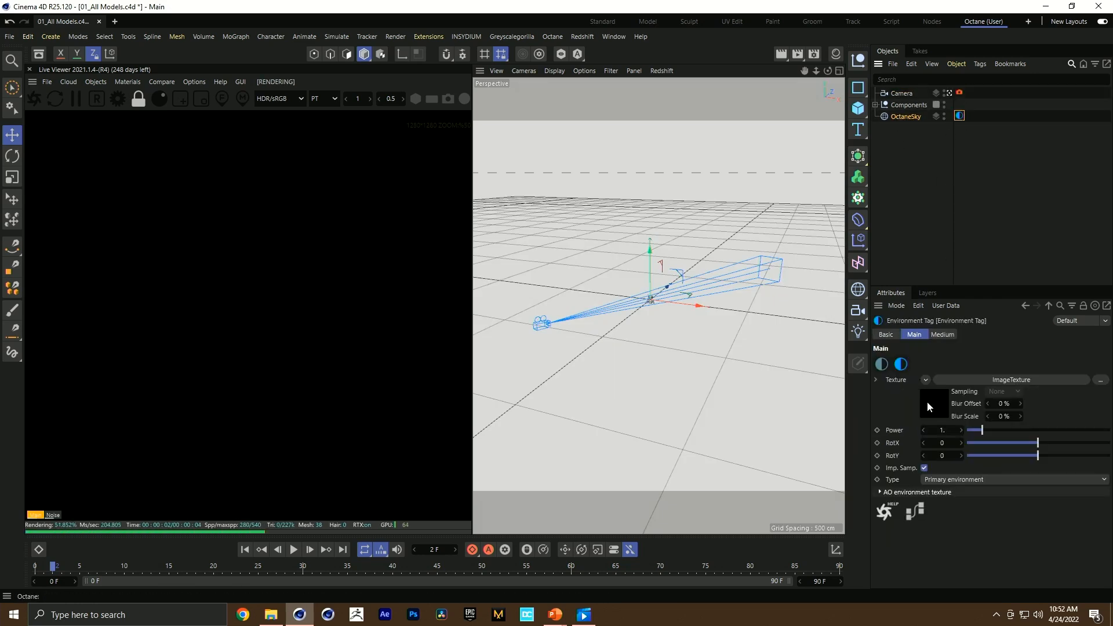
Step: Load GSG_PRO_STUDIOS_METAL_001 from the C4D project's tex folder as the environment texture, without copying it to the project location
{"action": "left_click", "coordinate": [930, 413]}
{"action": "left_click", "coordinate": [1100, 361]}
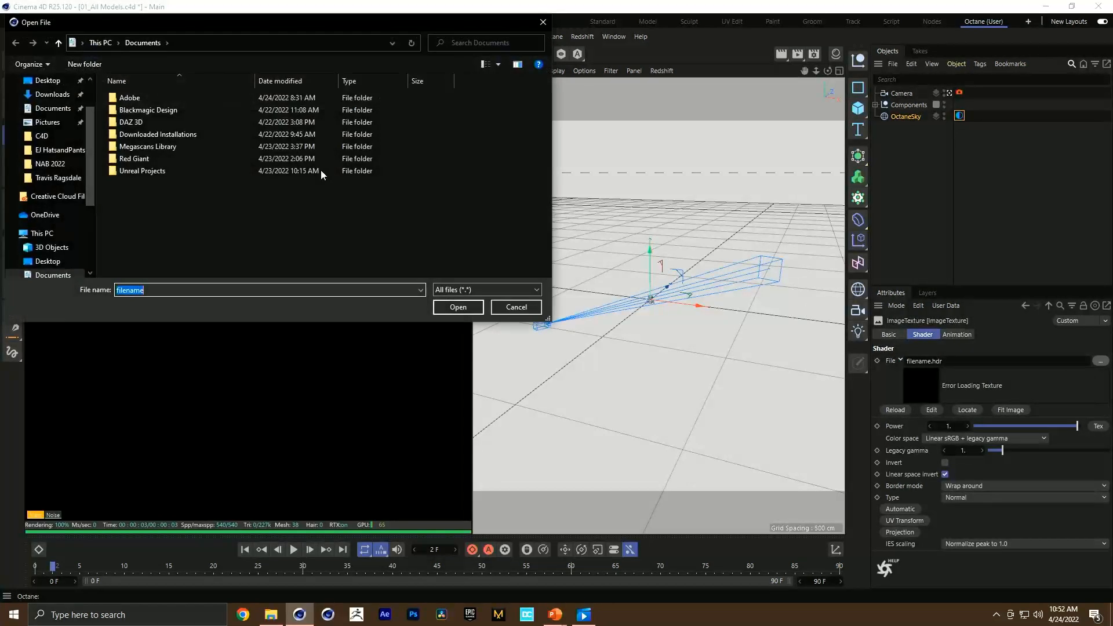
{"action": "left_click", "coordinate": [47, 80]}
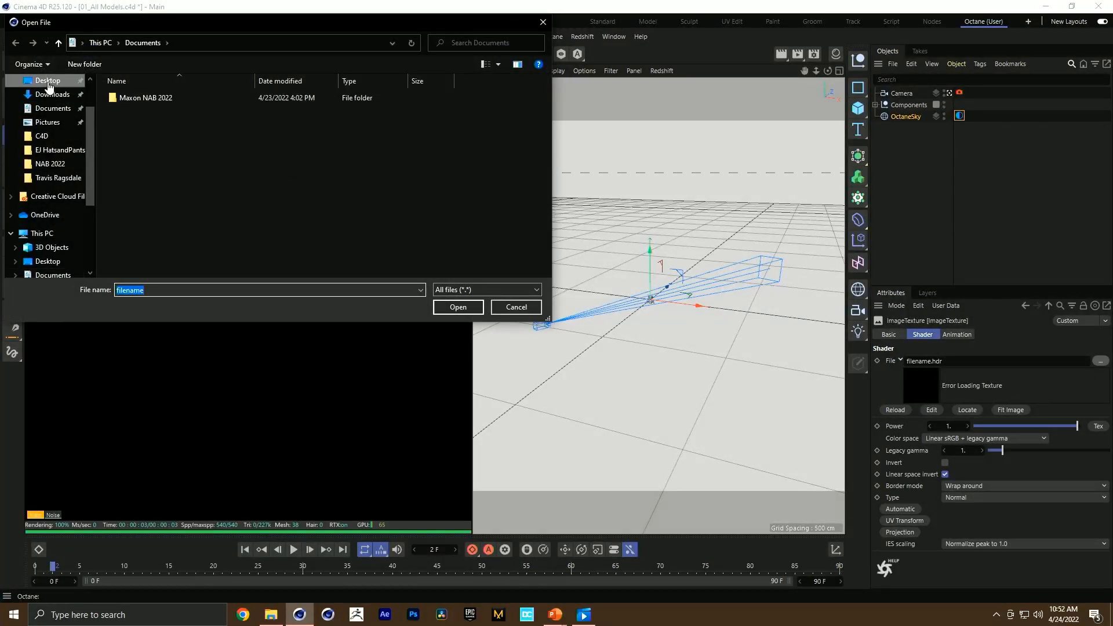
{"action": "double_click", "coordinate": [173, 102]}
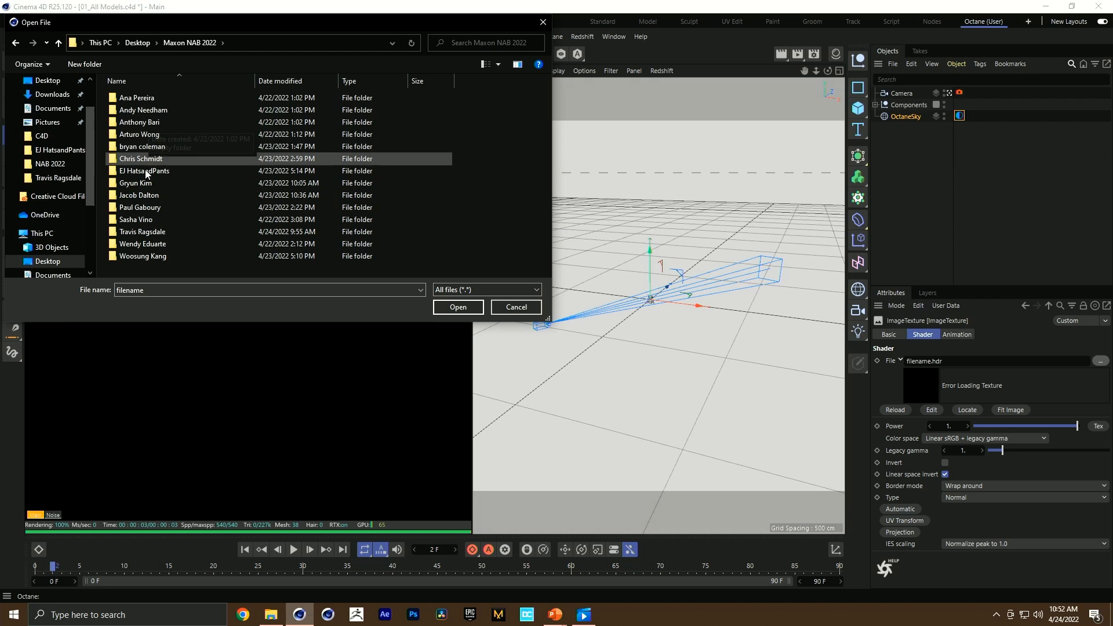
{"action": "left_click", "coordinate": [142, 232]}
{"action": "key", "text": "Return"}
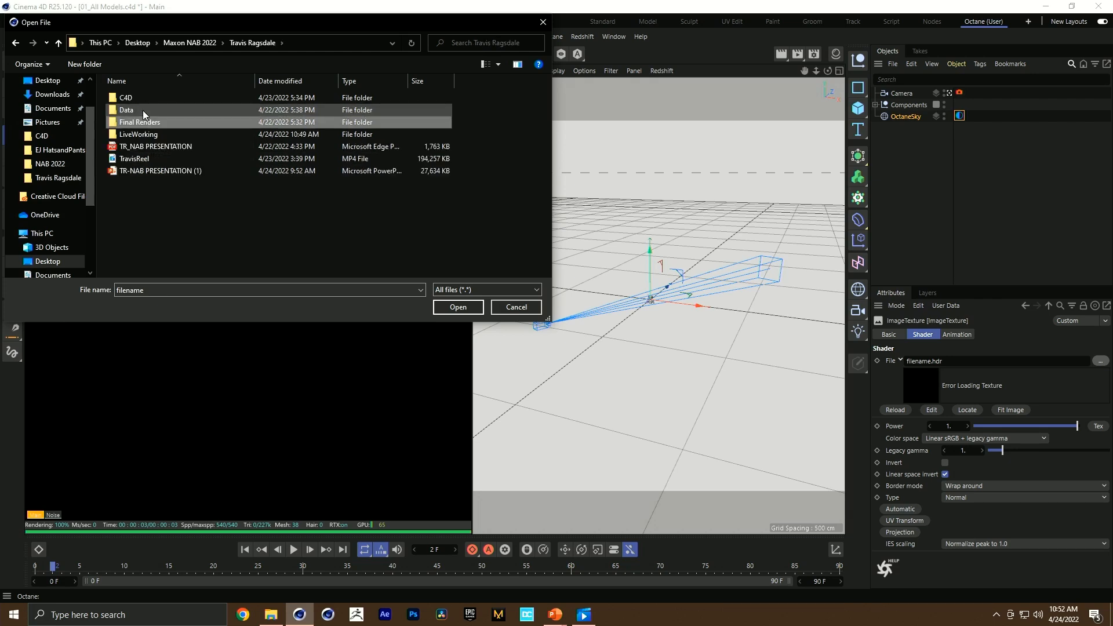
{"action": "key", "text": "Return"}
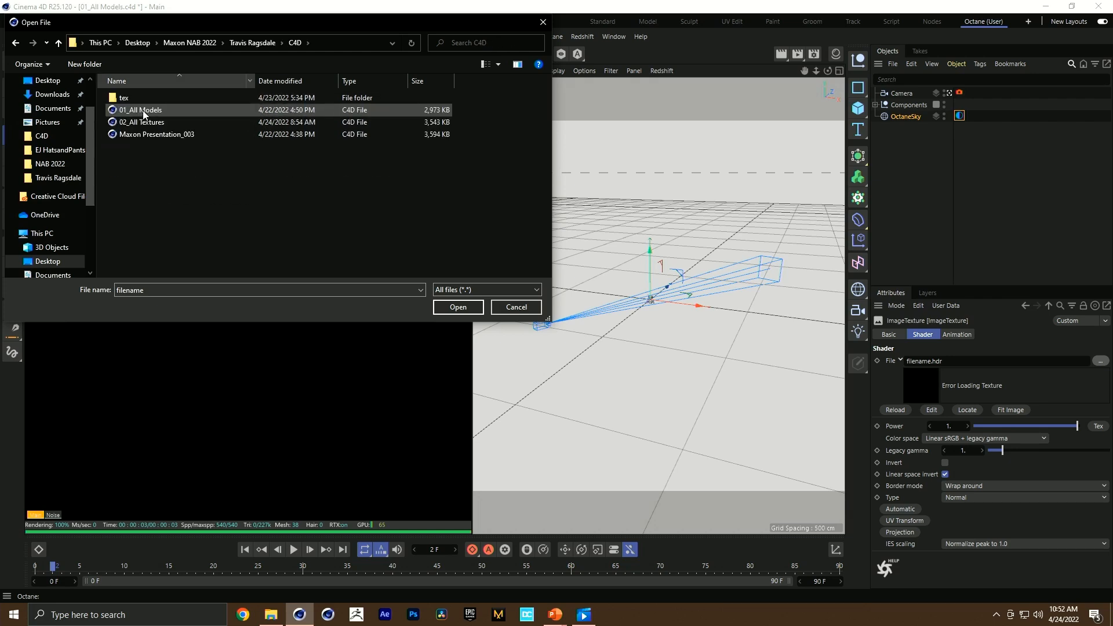
{"action": "double_click", "coordinate": [166, 98]}
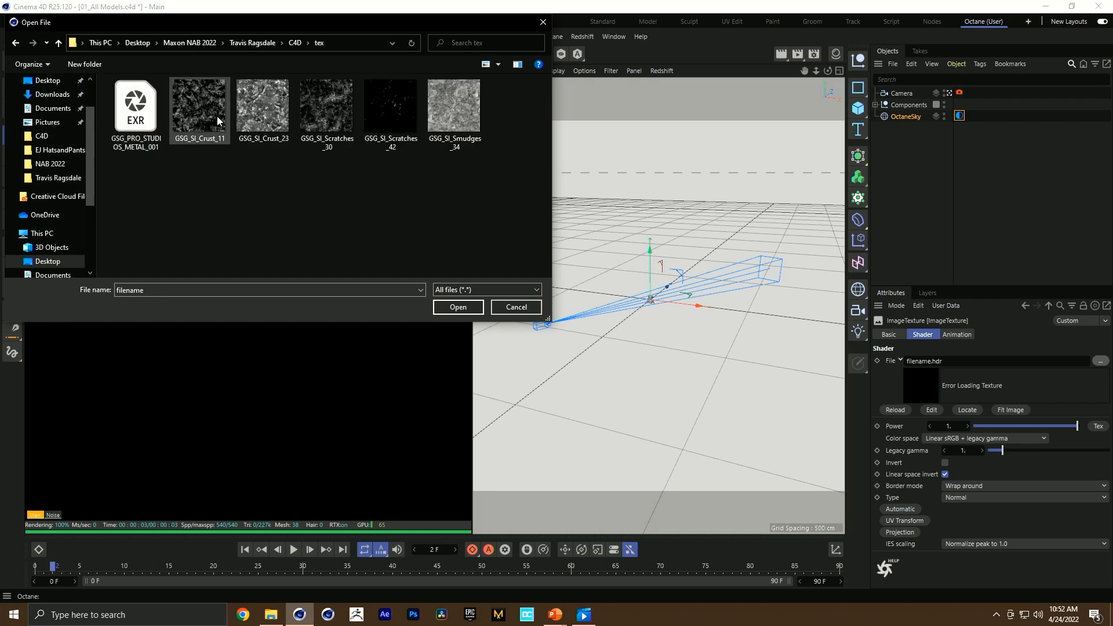
{"action": "left_click", "coordinate": [147, 120]}
{"action": "left_click", "coordinate": [458, 307]}
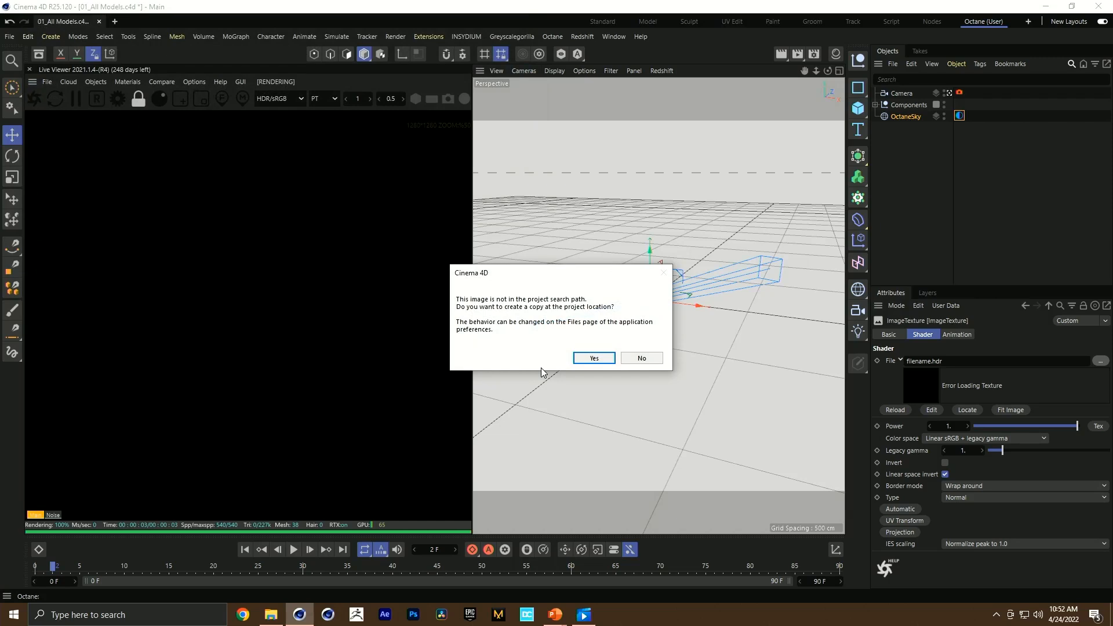
{"action": "left_click", "coordinate": [641, 358]}
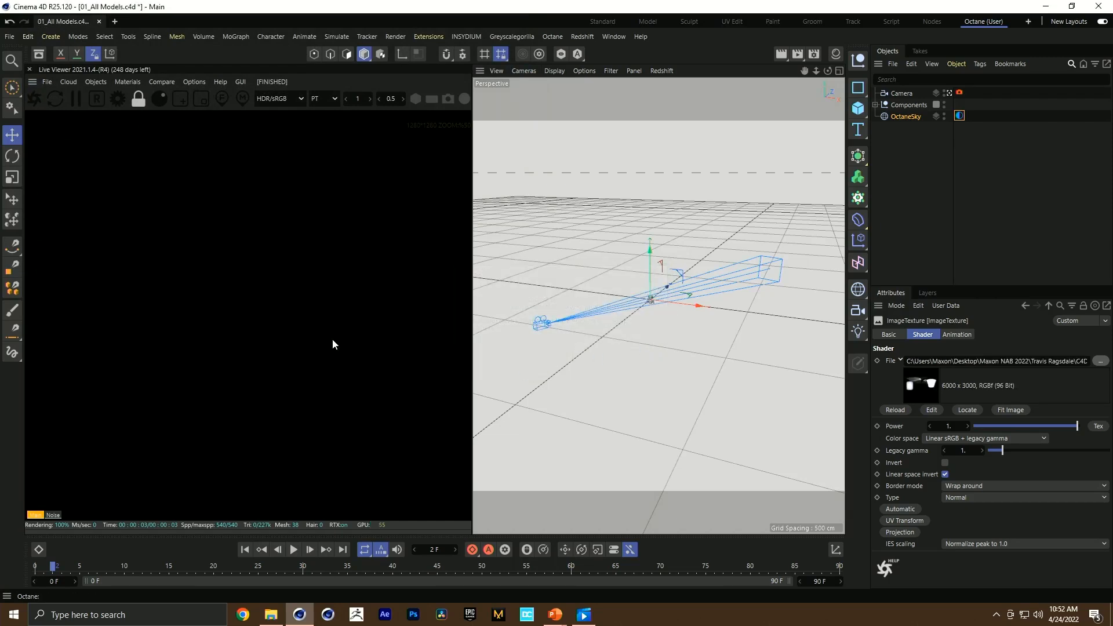
Step: Rotate the HDRI environment to a RotX of about -0.658 and set its power to 0.5
{"action": "left_click", "coordinate": [960, 115]}
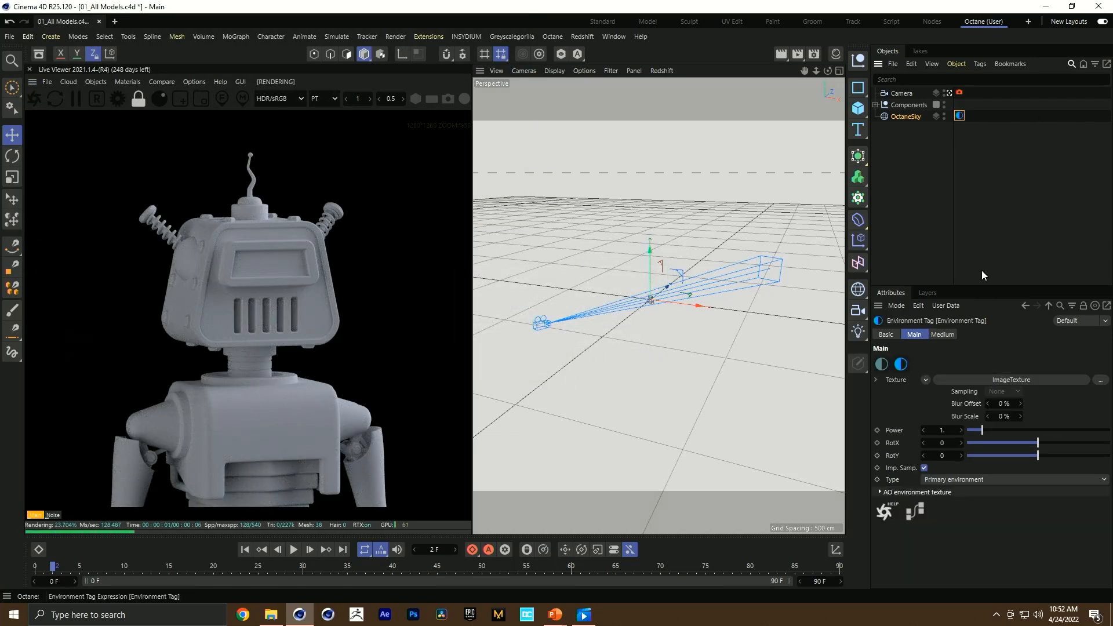
{"action": "left_click_drag", "start_coordinate": [1027, 439], "coordinate": [994, 443]}
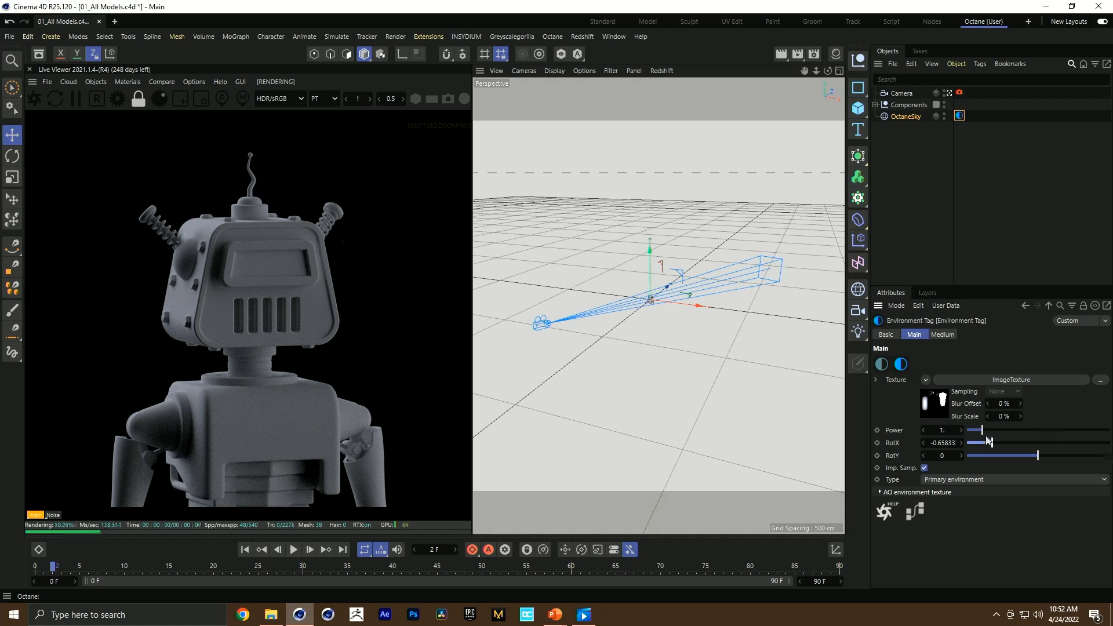
{"action": "double_click", "coordinate": [940, 430]}
{"action": "type", "text": "0.5"}
{"action": "key", "text": "Return"}
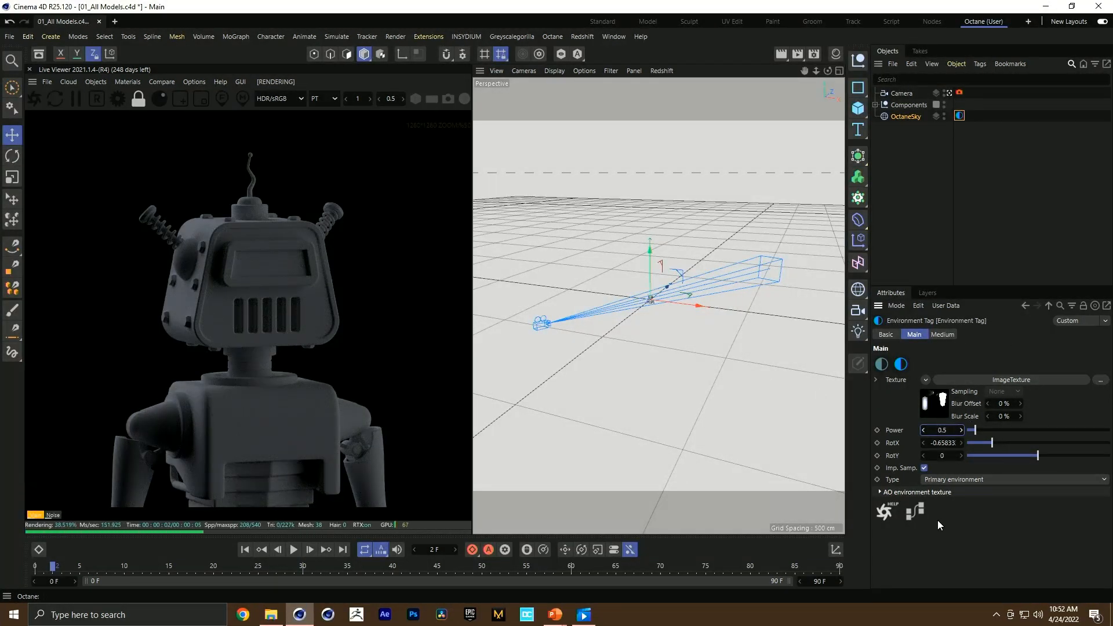
Step: Add an Octane targeted area light, place it below OctaneSky in the object hierarchy and check its target object
{"action": "left_click", "coordinate": [106, 81]}
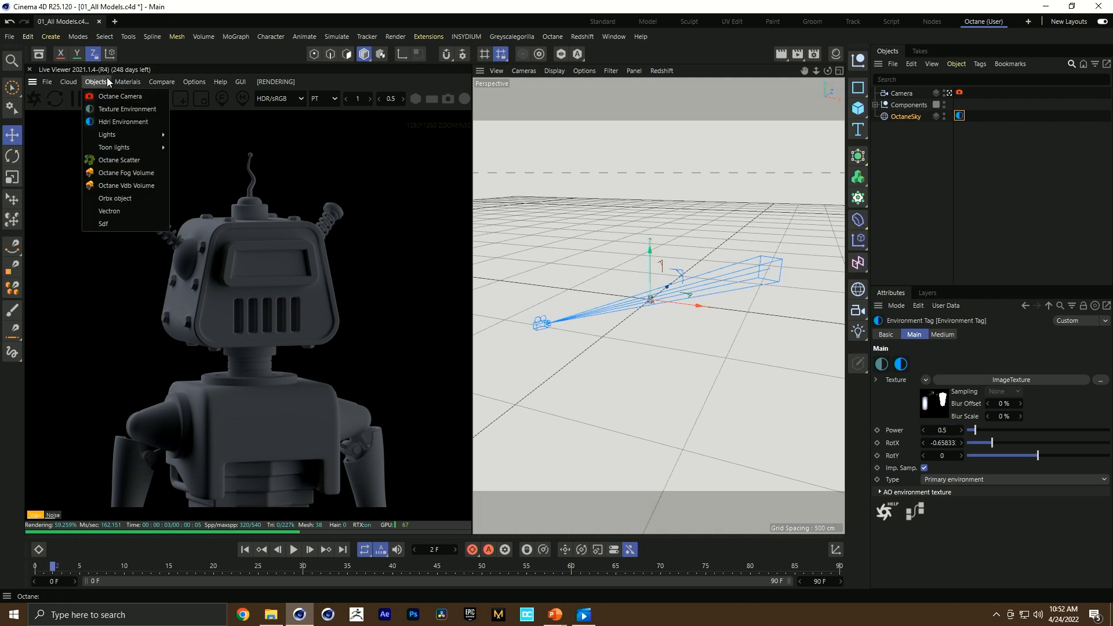
{"action": "mouse_move", "coordinate": [109, 135]}
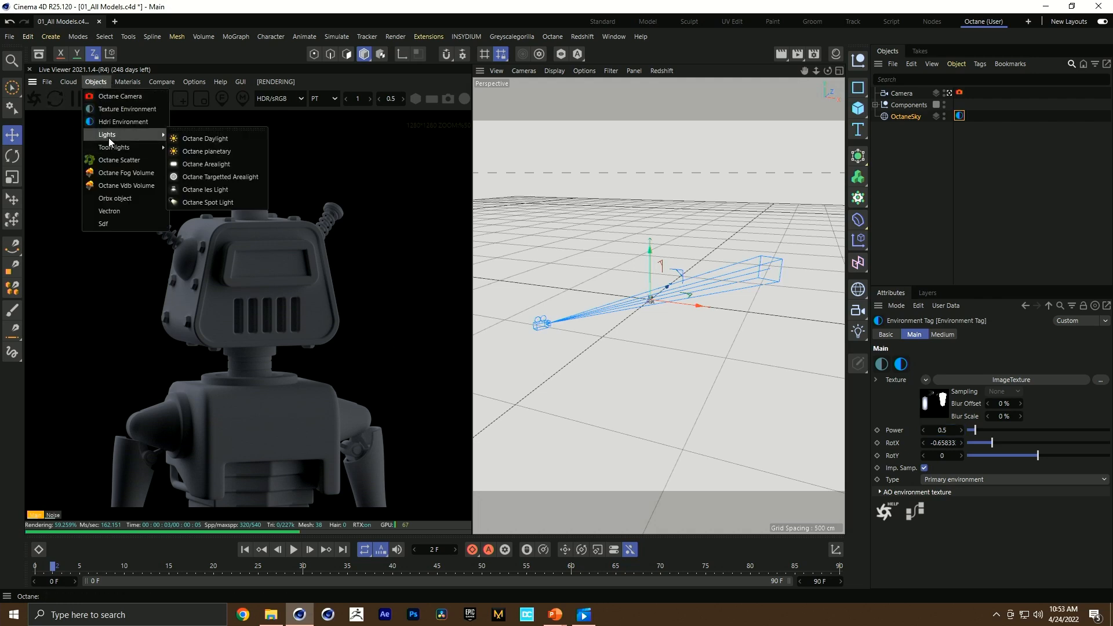
{"action": "left_click", "coordinate": [213, 177]}
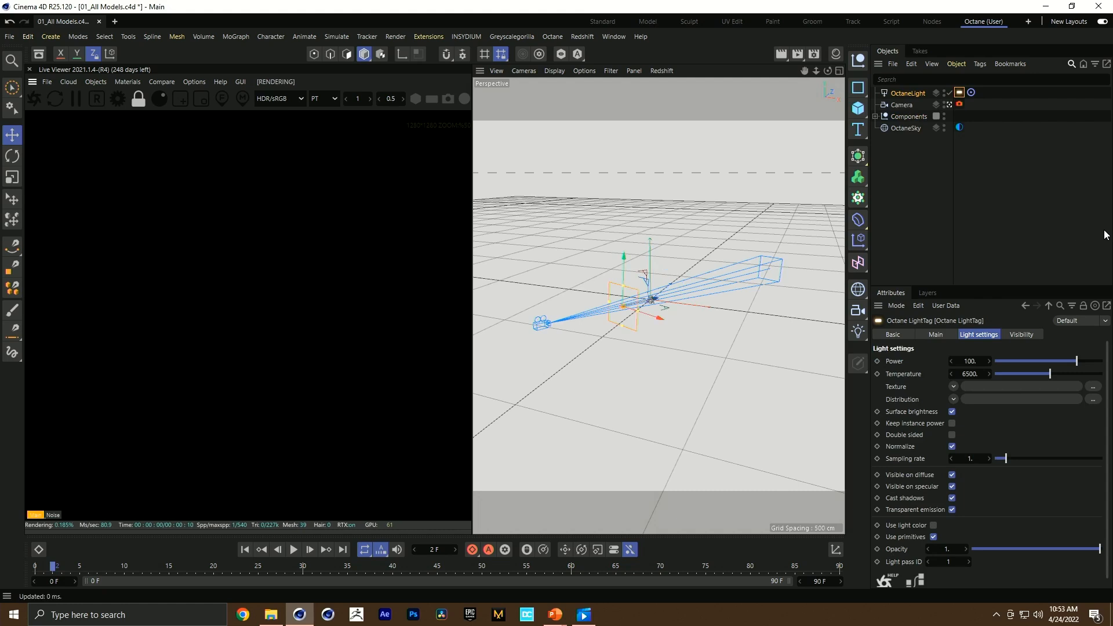
{"action": "left_click_drag", "start_coordinate": [909, 96], "coordinate": [908, 145]}
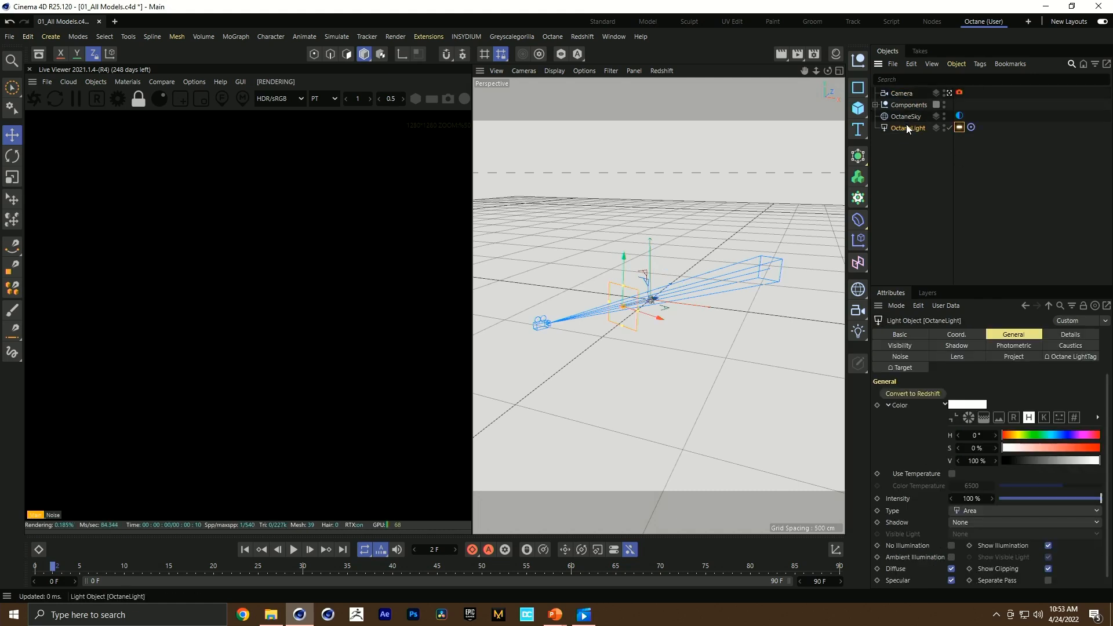
{"action": "left_click", "coordinate": [907, 117]}
{"action": "left_click", "coordinate": [972, 128]}
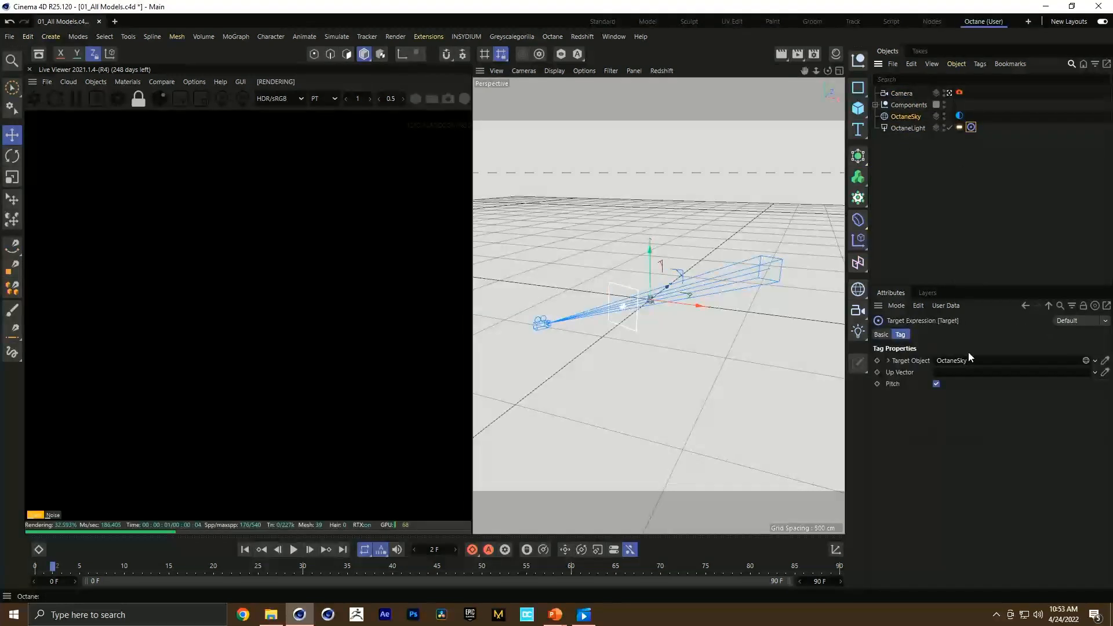
Step: Raise the targeted area light to the side of the robot and rename it Key
{"action": "left_click", "coordinate": [897, 130]}
{"action": "left_click_drag", "start_coordinate": [655, 351], "coordinate": [698, 314]}
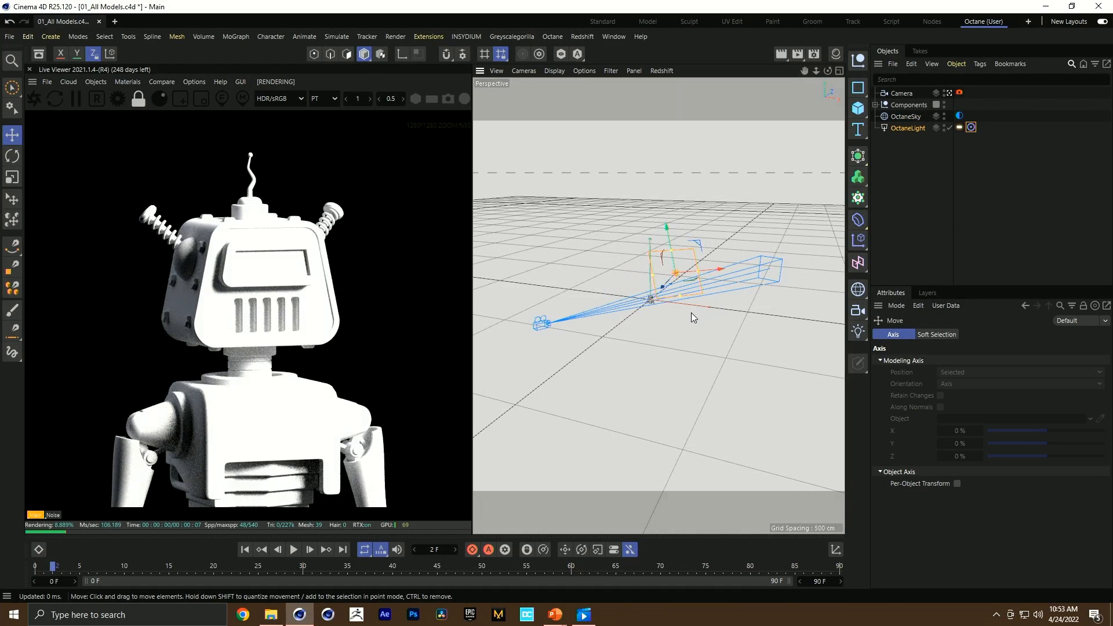
{"action": "scroll", "coordinate": [647, 295], "scroll_direction": "up", "scroll_amount": 5}
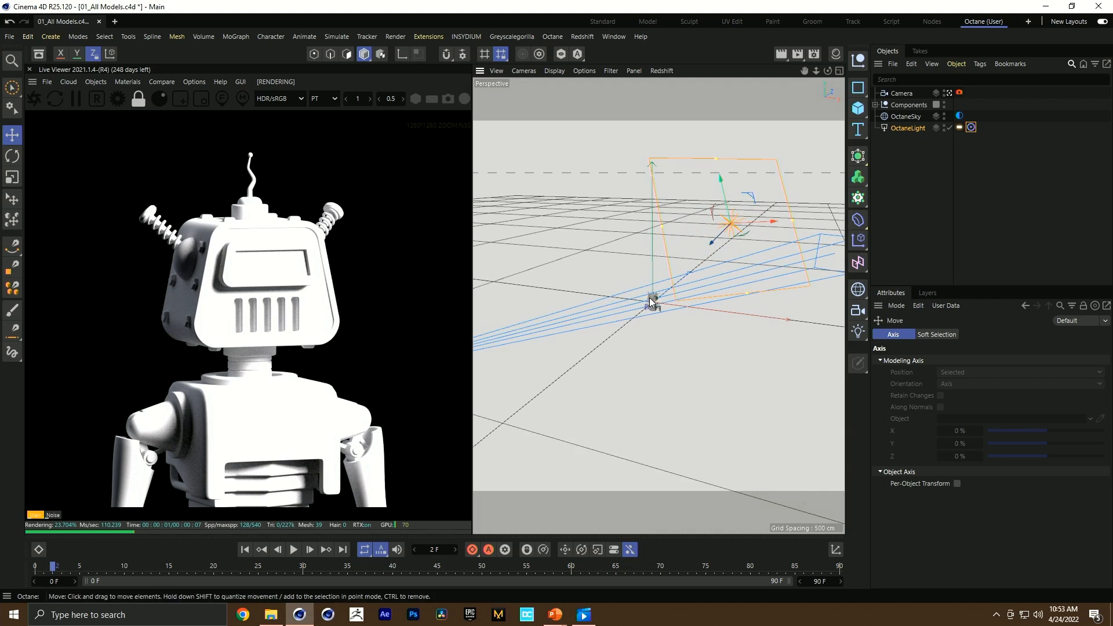
{"action": "left_click_drag", "start_coordinate": [646, 296], "coordinate": [628, 304], "text": "alt"}
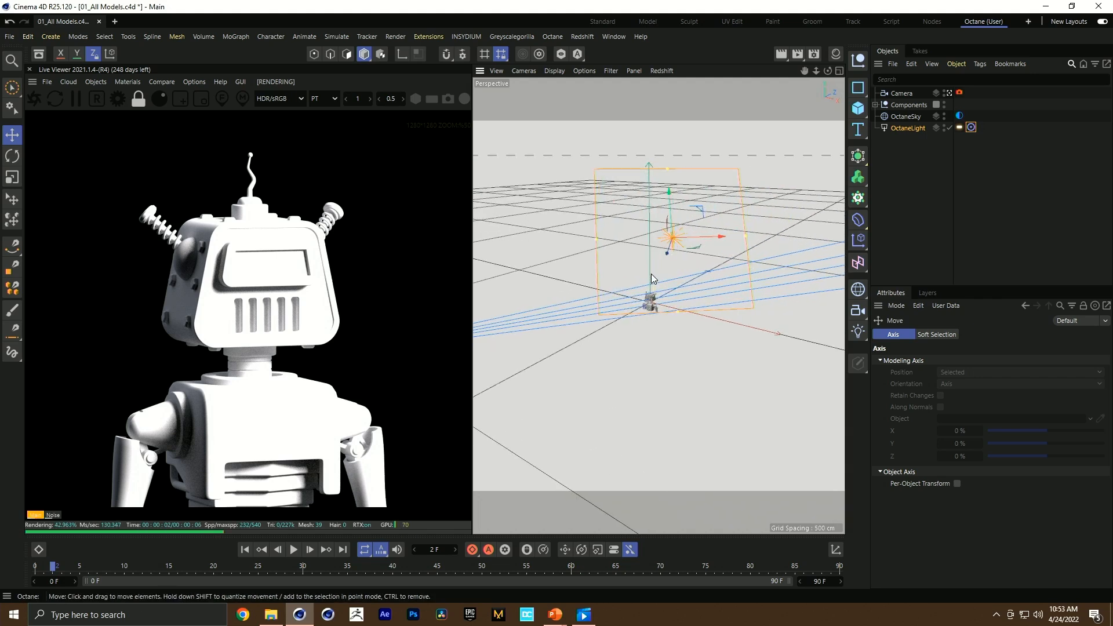
{"action": "double_click", "coordinate": [908, 128]}
{"action": "type", "text": "Key"}
{"action": "key", "text": "Return"}
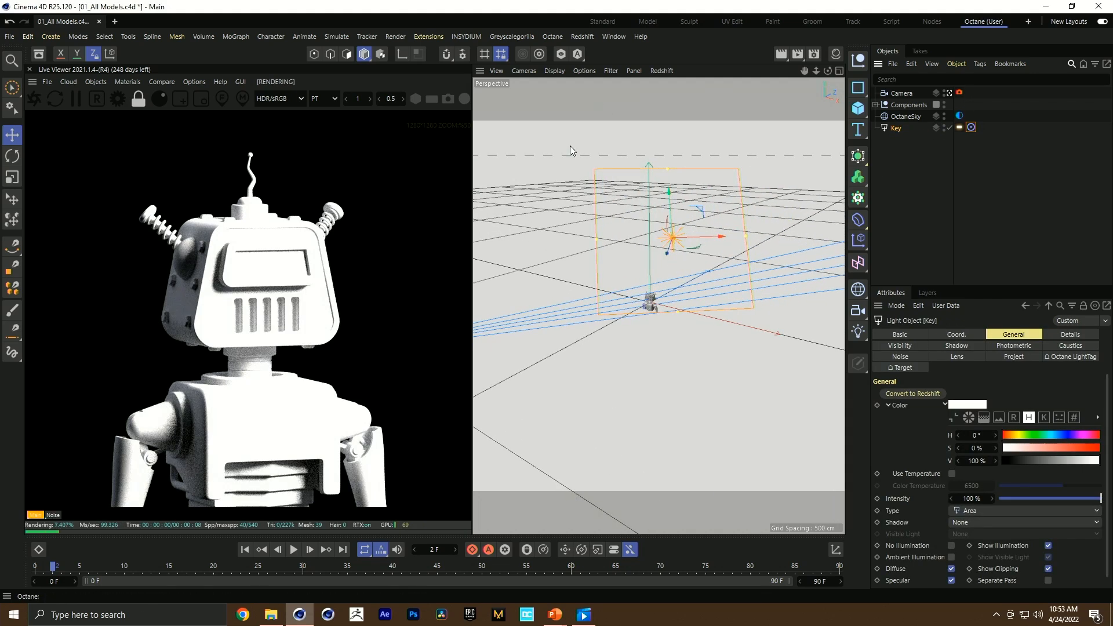
Step: Enlarge the Key light and move it farther around to the robot's front side
{"action": "key", "text": "t"}
{"action": "left_click_drag", "start_coordinate": [678, 253], "coordinate": [844, 218]}
{"action": "key", "text": "e"}
{"action": "left_click_drag", "start_coordinate": [637, 280], "coordinate": [588, 260], "text": "alt"}
{"action": "left_click_drag", "start_coordinate": [608, 258], "coordinate": [724, 244]}
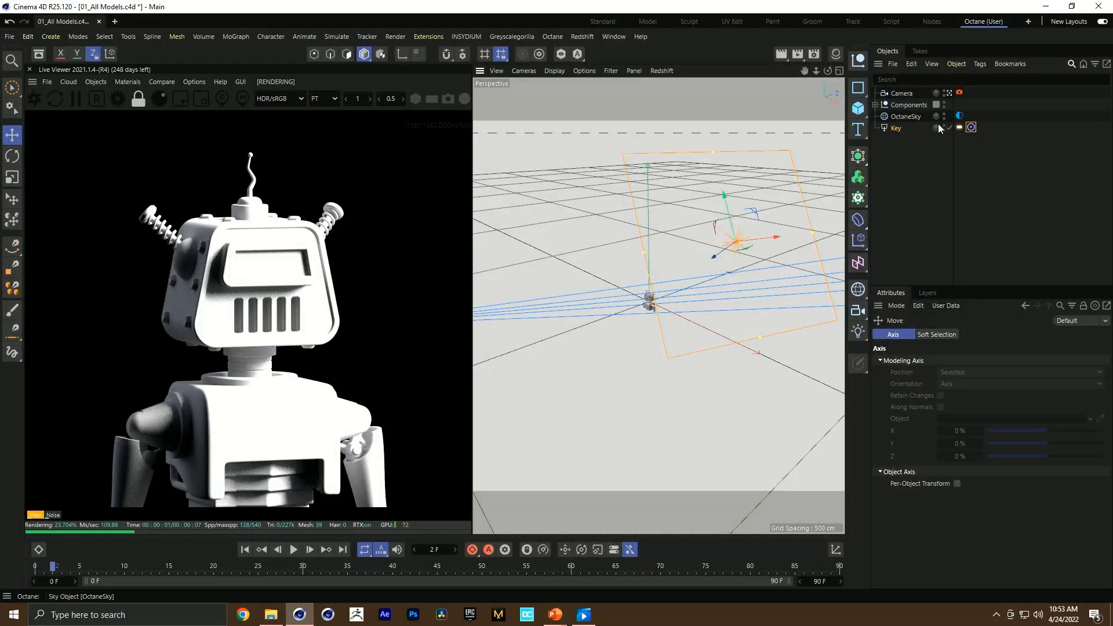
{"action": "left_click", "coordinate": [959, 127]}
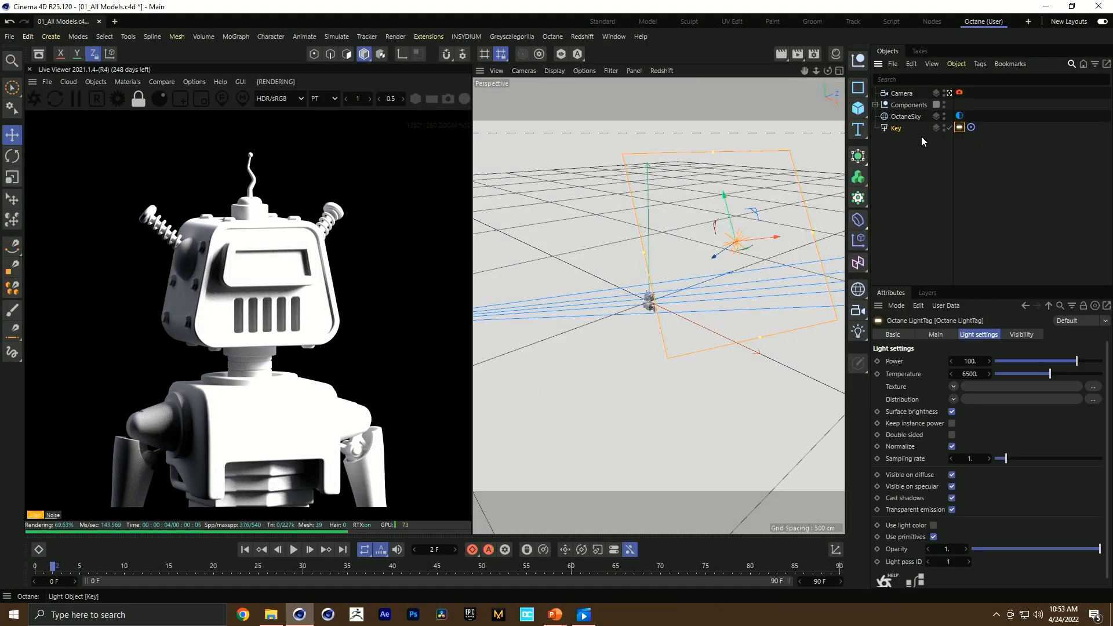
{"action": "key", "text": "t"}
{"action": "left_click_drag", "start_coordinate": [797, 235], "coordinate": [826, 229]}
Step: Reduce the Key light's power to about 28.3 and the HDRI environment's power to 0
{"action": "left_click", "coordinate": [960, 127]}
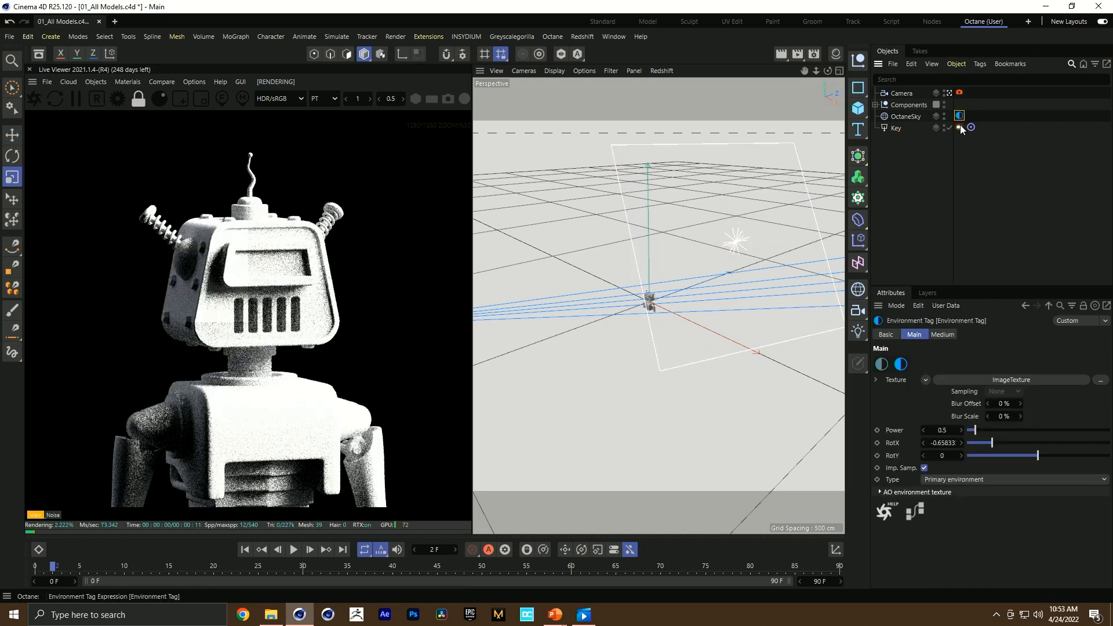
{"action": "left_click_drag", "start_coordinate": [1059, 361], "coordinate": [1069, 362]}
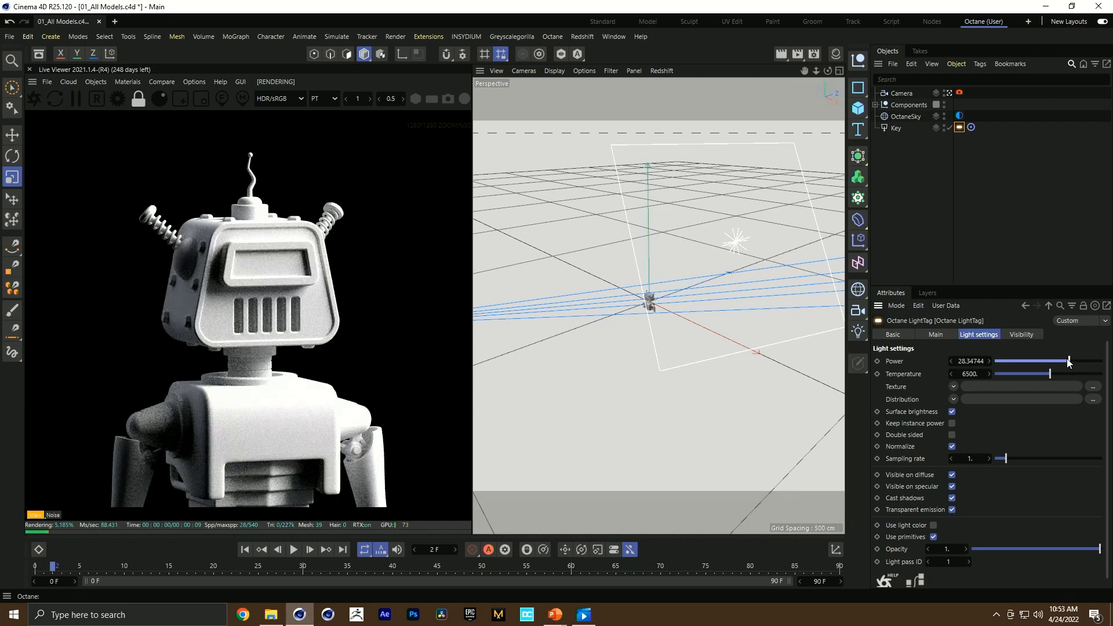
{"action": "left_click", "coordinate": [959, 115]}
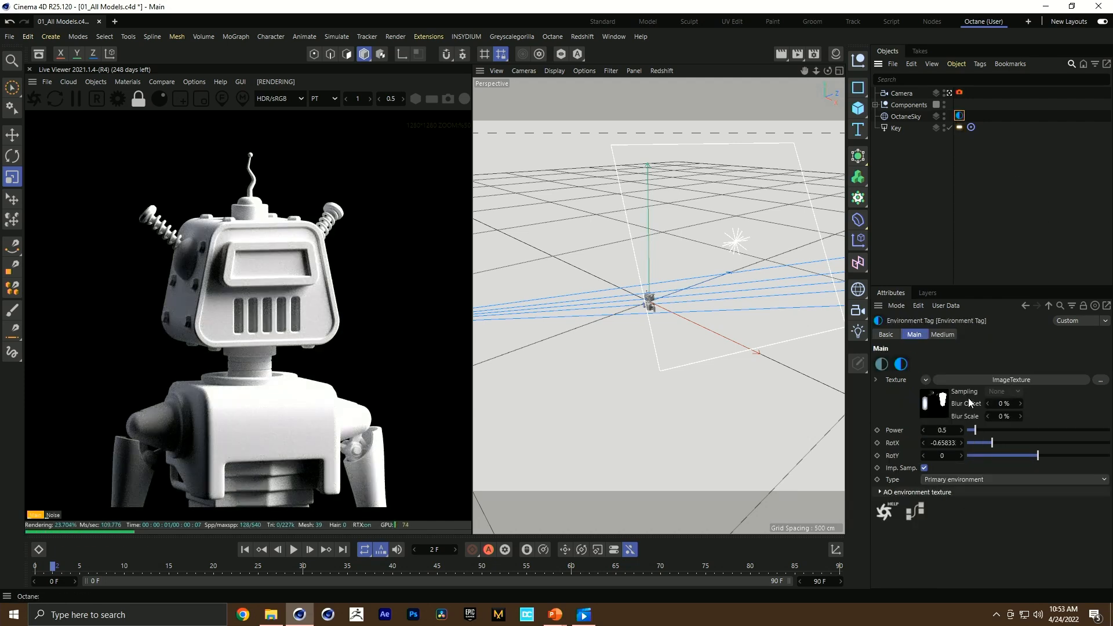
{"action": "left_click_drag", "start_coordinate": [975, 431], "coordinate": [956, 434]}
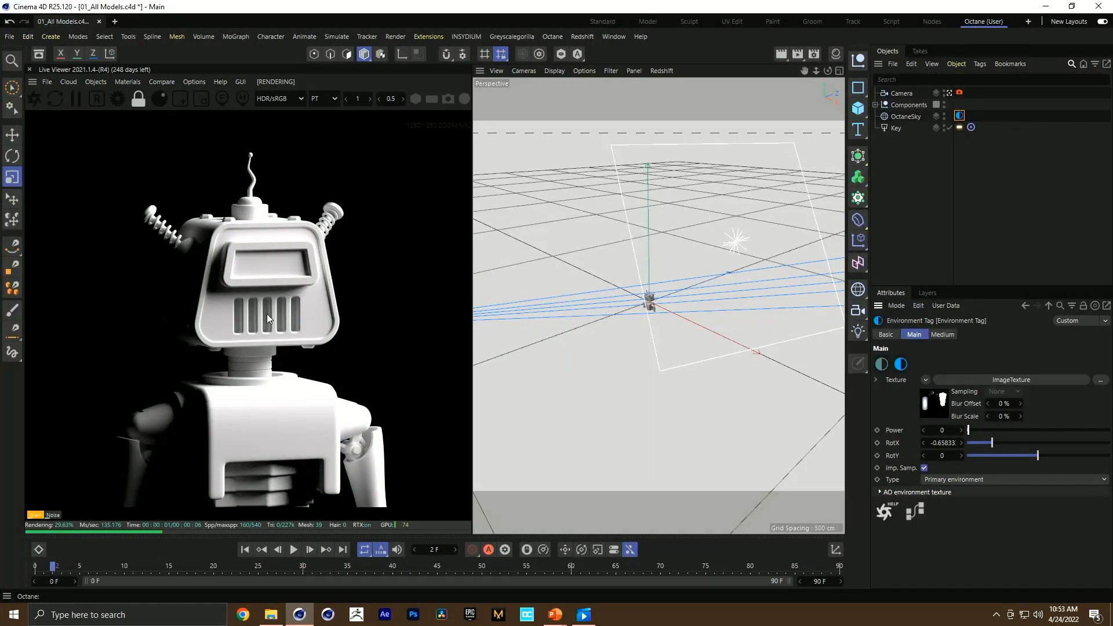
Step: Set the Key light's power to 15, then enlarge the light further and shift it slightly
{"action": "left_click", "coordinate": [960, 127]}
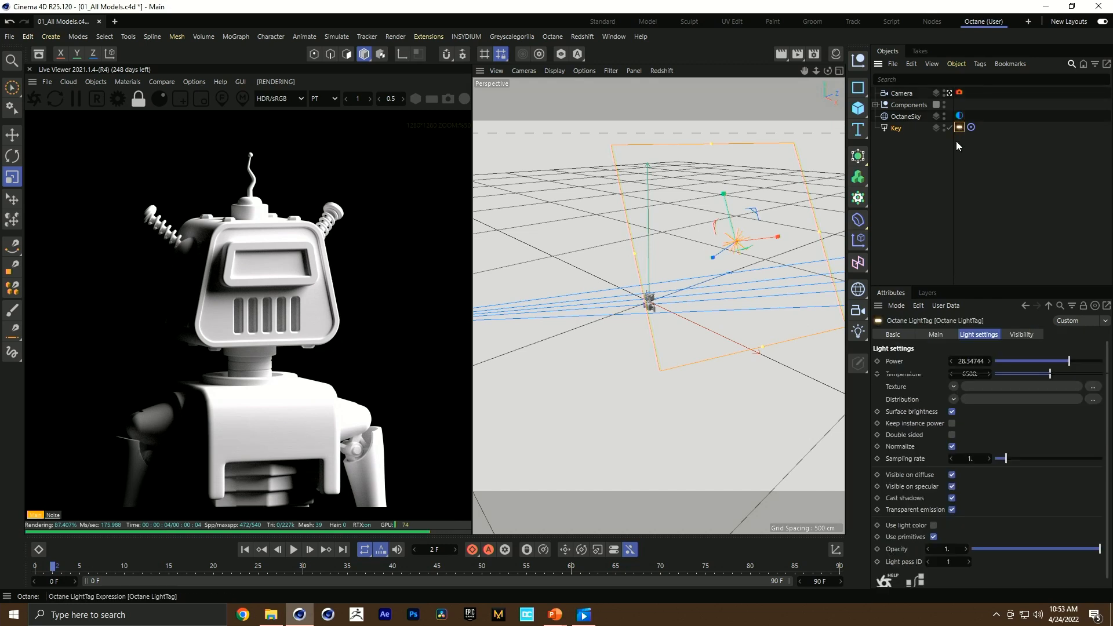
{"action": "double_click", "coordinate": [974, 359]}
{"action": "type", "text": "15"}
{"action": "key", "text": "Return"}
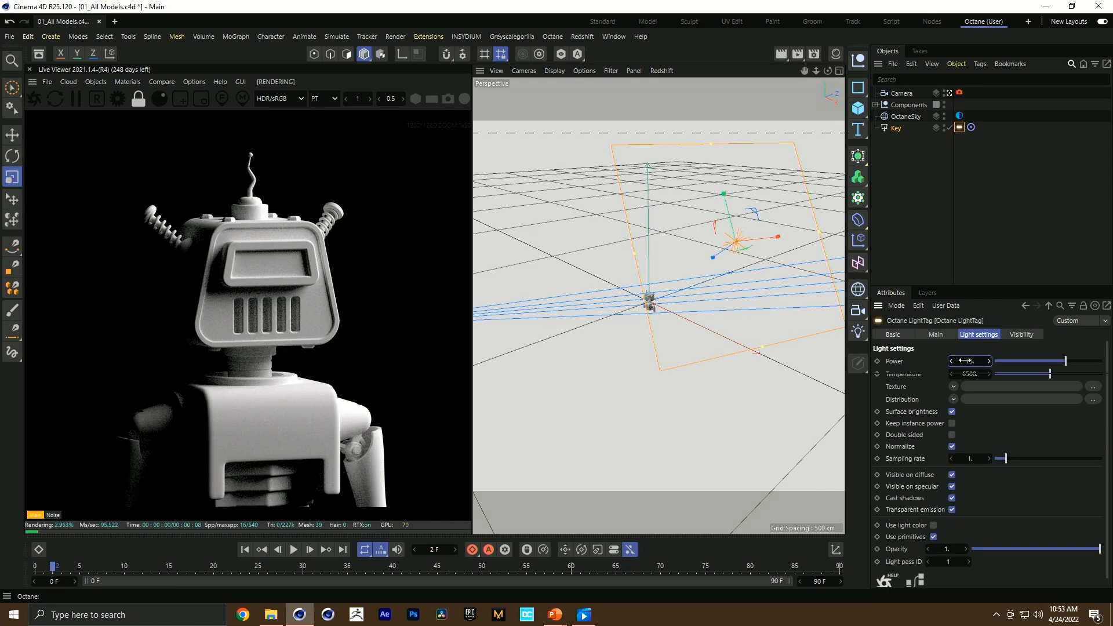
{"action": "left_click_drag", "start_coordinate": [758, 298], "coordinate": [831, 270]}
{"action": "key", "text": "e"}
{"action": "left_click_drag", "start_coordinate": [752, 239], "coordinate": [739, 241]}
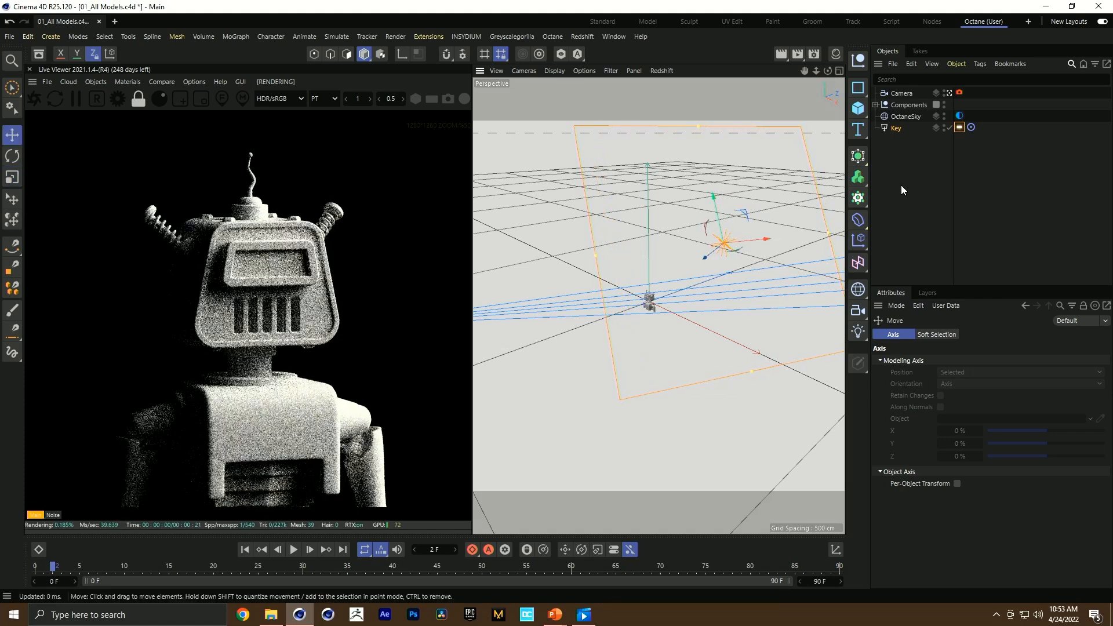
Step: Duplicate the Key light, rename the copy Hair, and save the project
{"action": "left_click", "coordinate": [897, 127]}
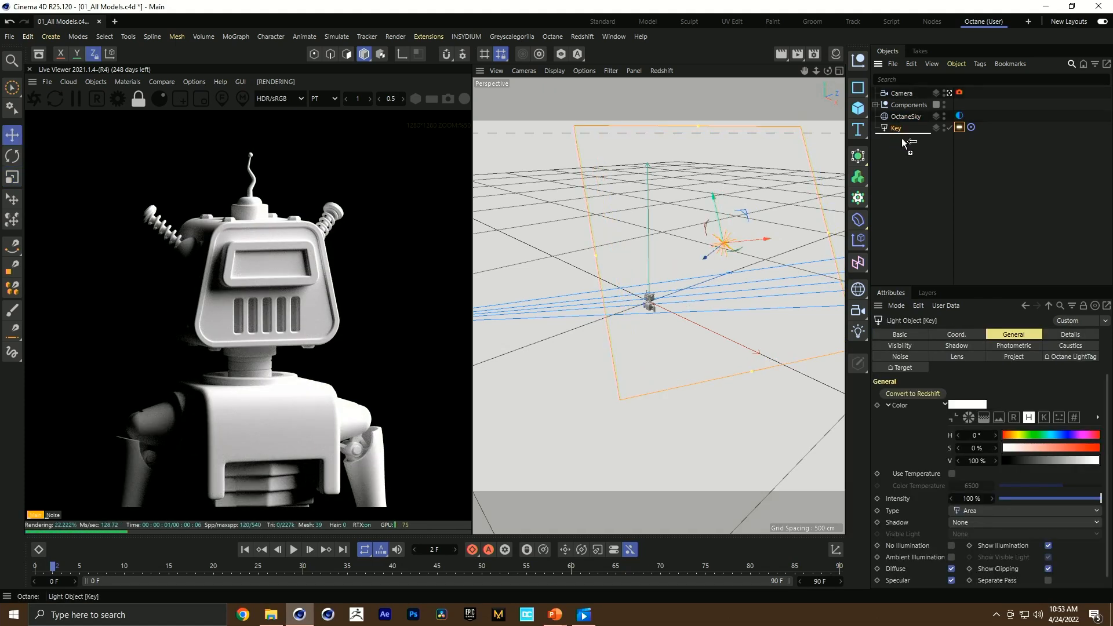
{"action": "left_click_drag", "start_coordinate": [902, 138], "coordinate": [898, 138], "text": "ctrl"}
{"action": "double_click", "coordinate": [896, 140]}
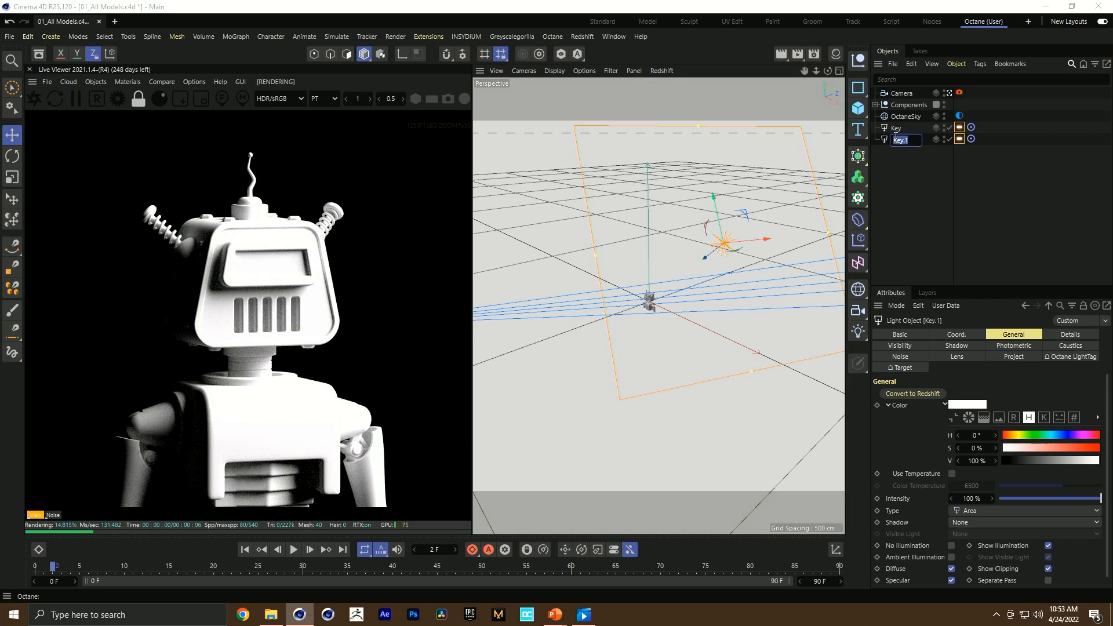
{"action": "type", "text": "Haior"}
{"action": "key", "text": "Return"}
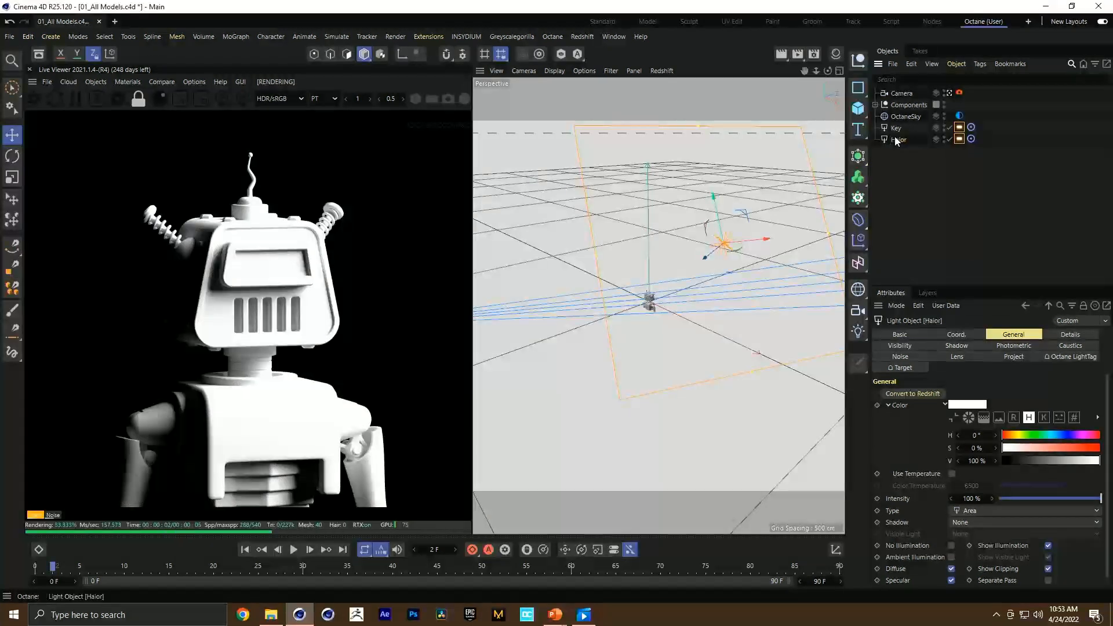
{"action": "double_click", "coordinate": [897, 130]}
{"action": "double_click", "coordinate": [906, 139]}
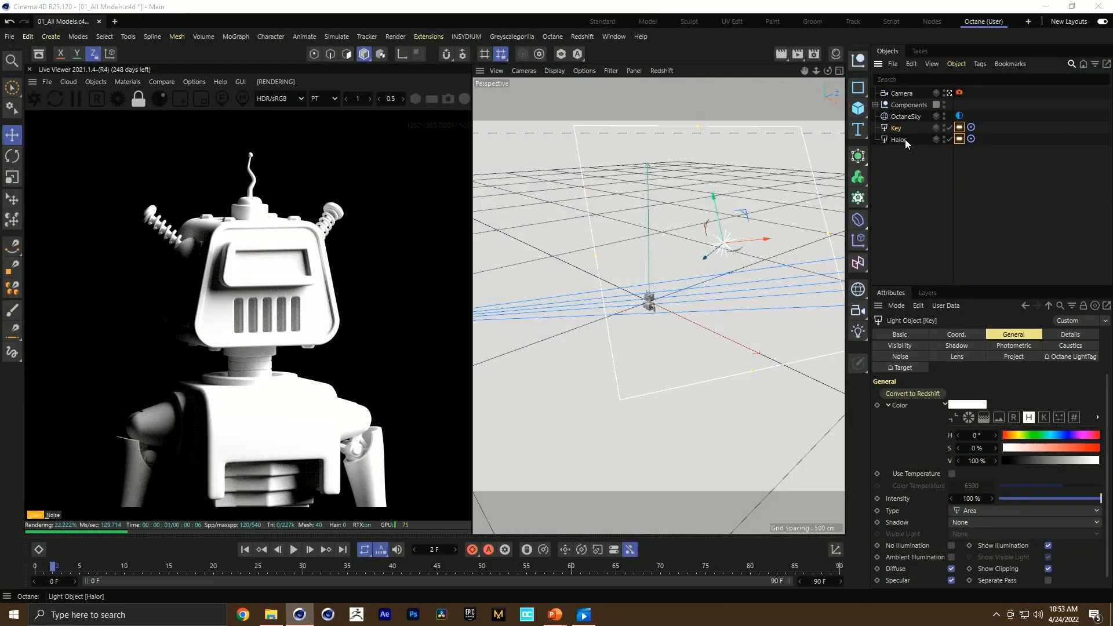
{"action": "type", "text": "Hair"}
{"action": "key", "text": "Return"}
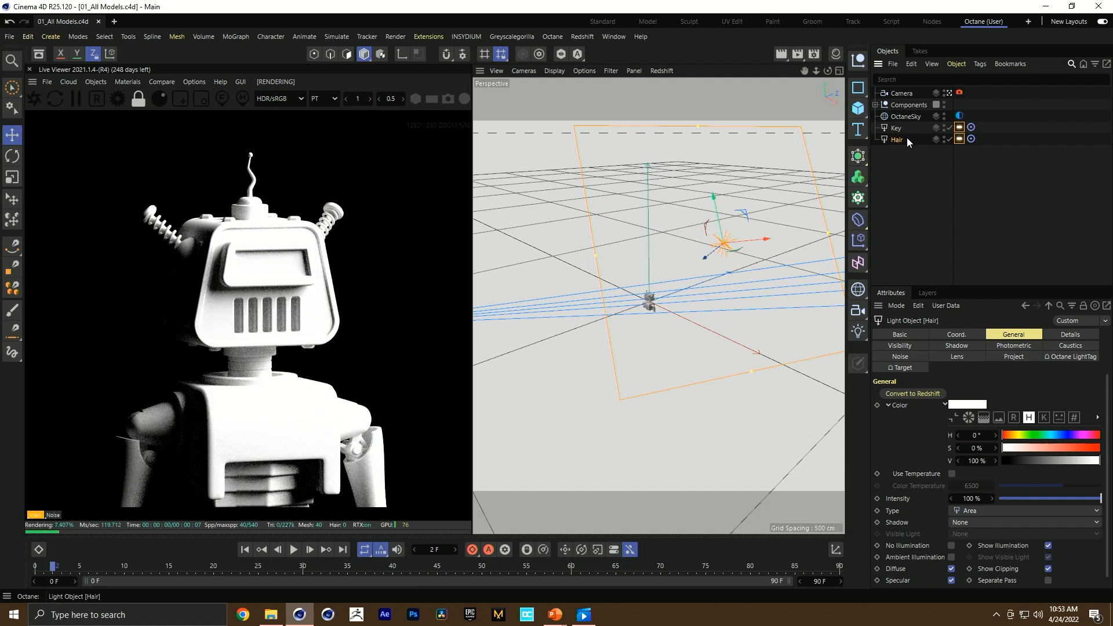
{"action": "key", "text": "ctrl+s"}
Step: Move the Hair light behind the robot, on the side opposite the Key light
{"action": "key", "text": "e"}
{"action": "left_click_drag", "start_coordinate": [658, 305], "coordinate": [600, 387], "text": "alt"}
{"action": "left_click_drag", "start_coordinate": [495, 474], "coordinate": [614, 336], "text": "alt"}
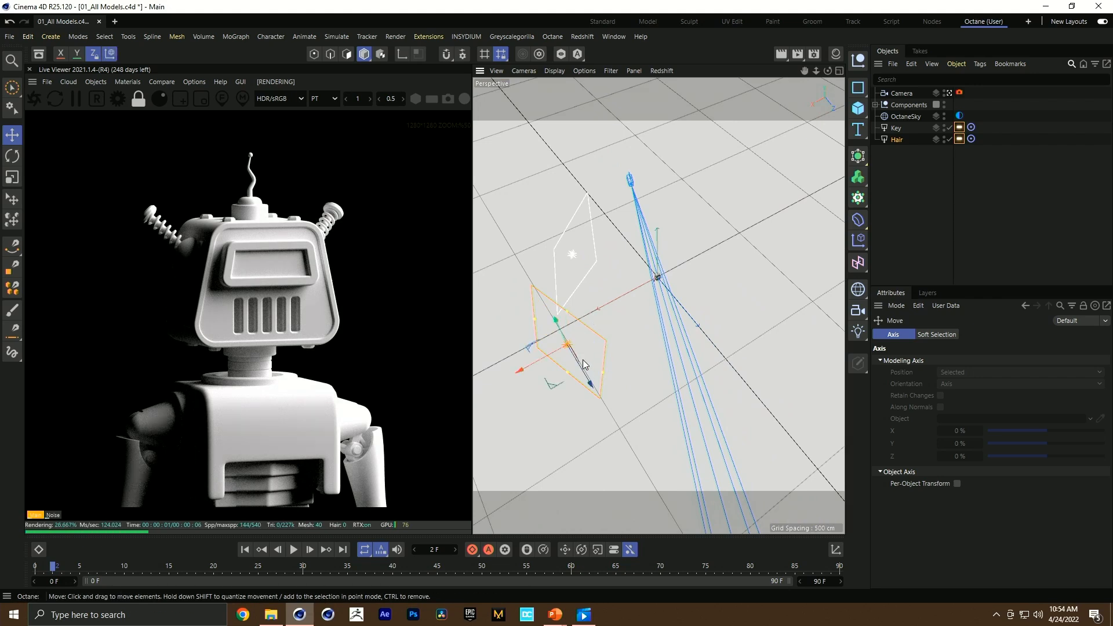
{"action": "left_click_drag", "start_coordinate": [554, 387], "coordinate": [706, 227]}
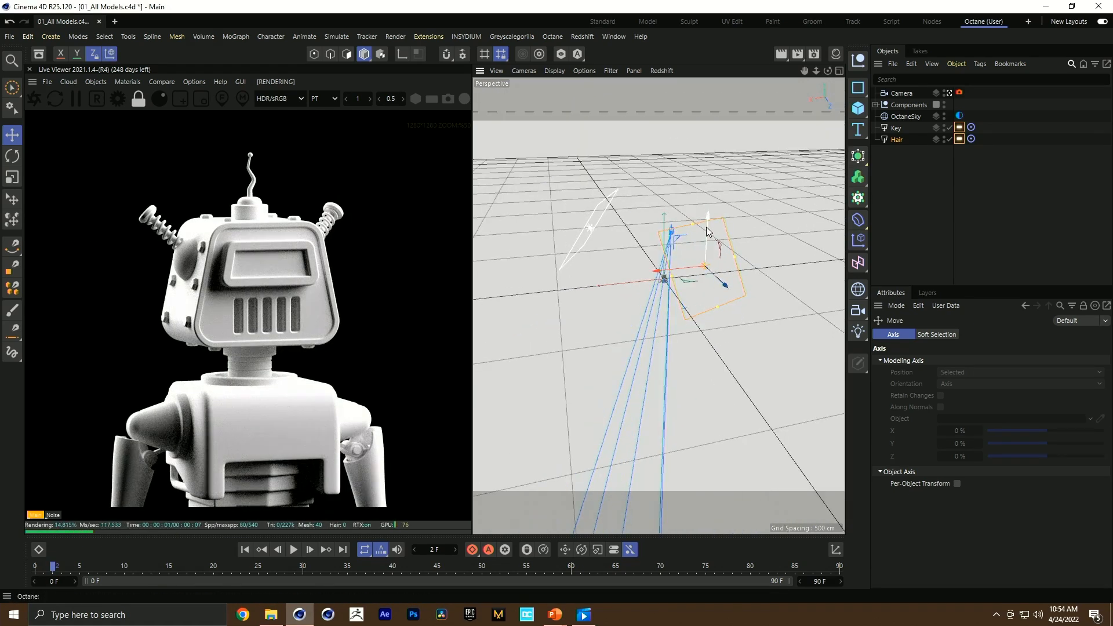
Step: Turn off the Key light to isolate the Hair light, then shrink the Hair light behind the robot
{"action": "left_click", "coordinate": [949, 127]}
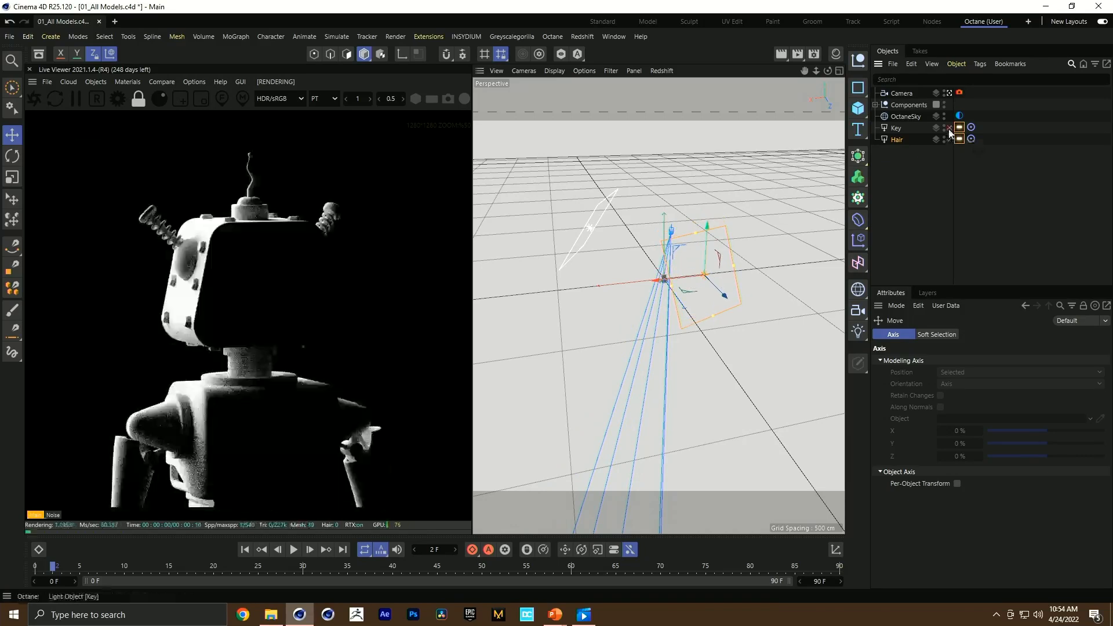
{"action": "left_click_drag", "start_coordinate": [624, 297], "coordinate": [696, 295], "text": "alt"}
{"action": "key", "text": "w"}
{"action": "left_click_drag", "start_coordinate": [698, 226], "coordinate": [729, 269]}
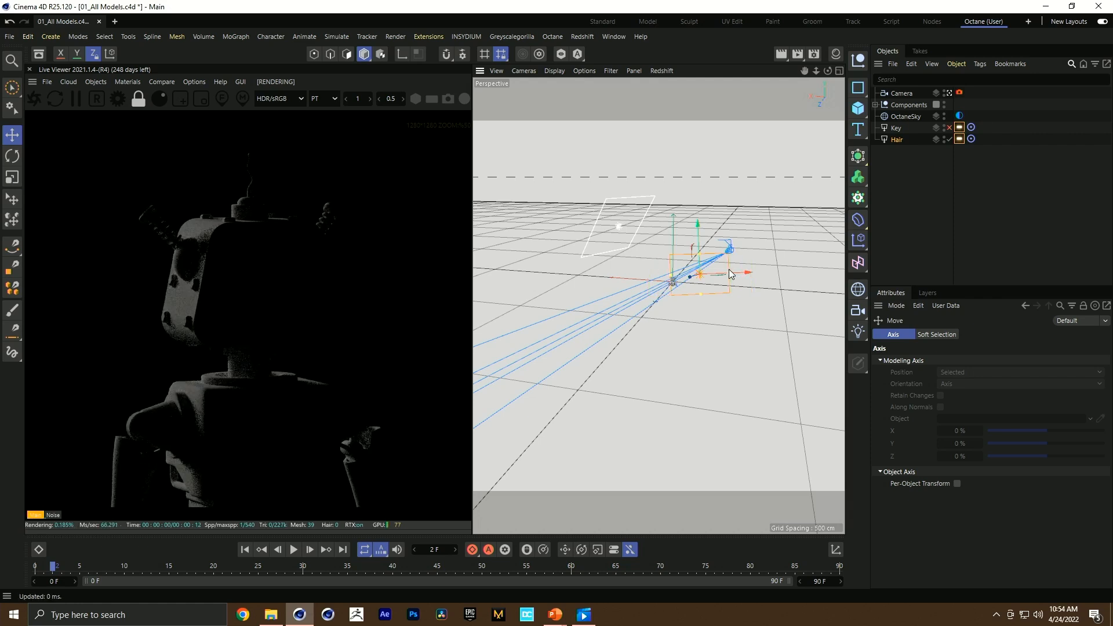
Step: Set the Hair light's power to 50 and reshape it into a taller, narrower panel
{"action": "left_click", "coordinate": [960, 140]}
{"action": "left_click_drag", "start_coordinate": [978, 360], "coordinate": [954, 353]}
{"action": "type", "text": "50"}
{"action": "key", "text": "Return"}
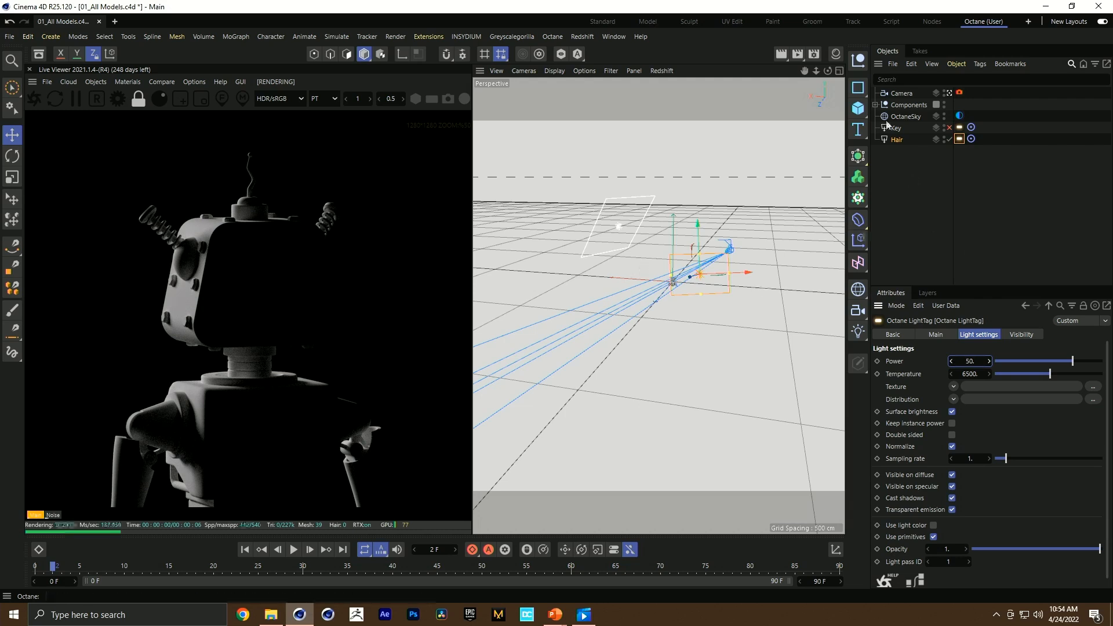
{"action": "left_click_drag", "start_coordinate": [700, 254], "coordinate": [701, 237]}
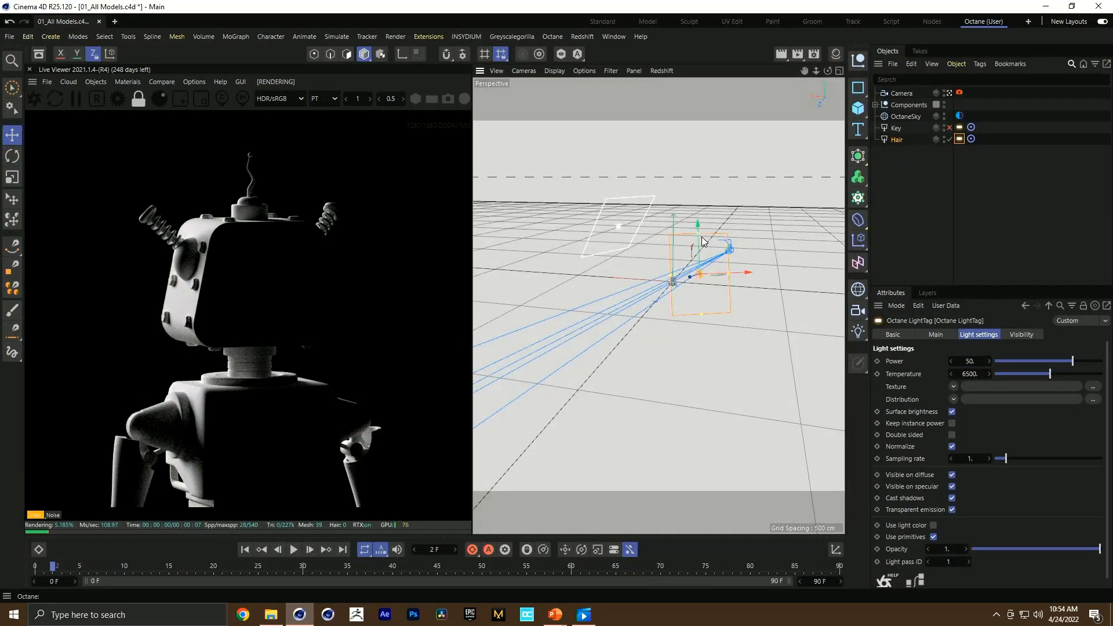
{"action": "left_click_drag", "start_coordinate": [726, 274], "coordinate": [718, 271]}
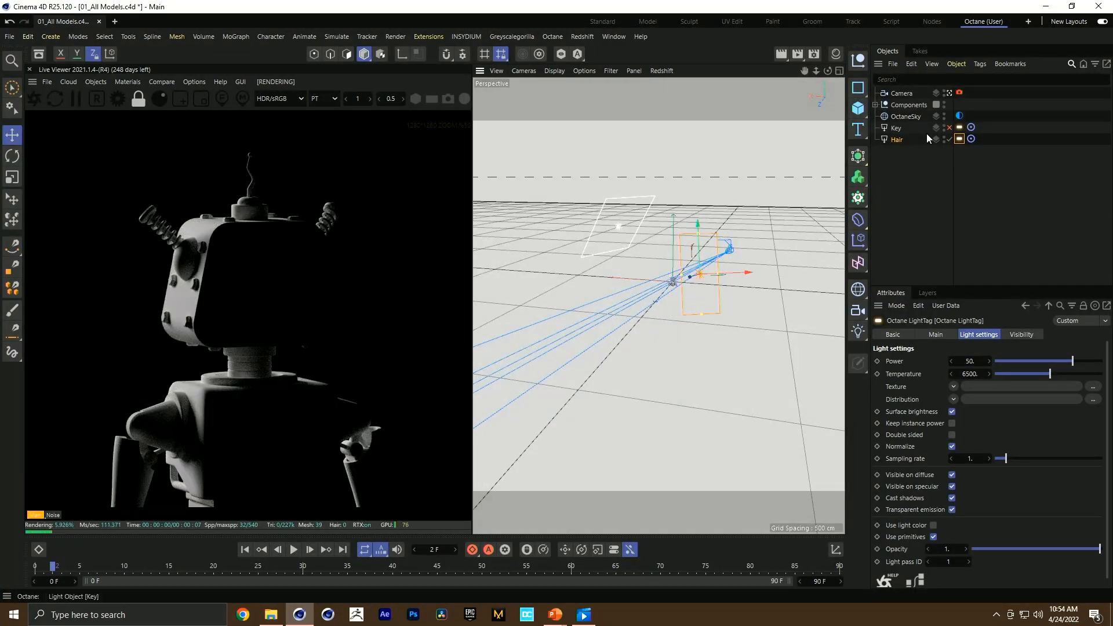
Step: Turn the Key light back on and set the HDRI environment's power to 0.5
{"action": "left_click", "coordinate": [949, 127]}
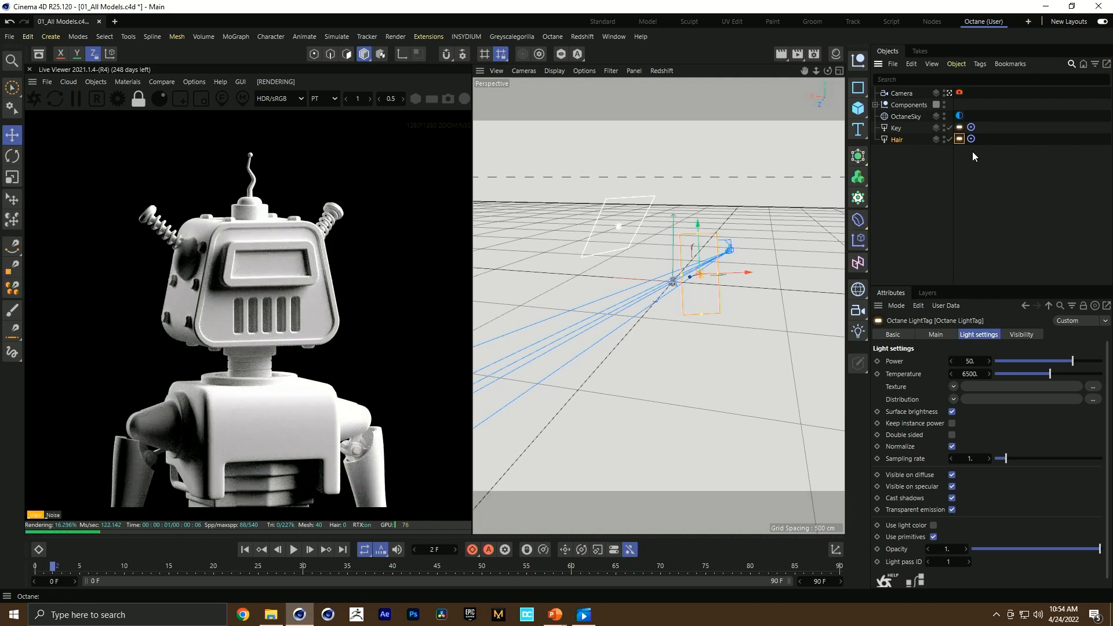
{"action": "left_click", "coordinate": [959, 115]}
{"action": "left_click", "coordinate": [942, 430]}
{"action": "type", "text": "0.5"}
{"action": "key", "text": "Return"}
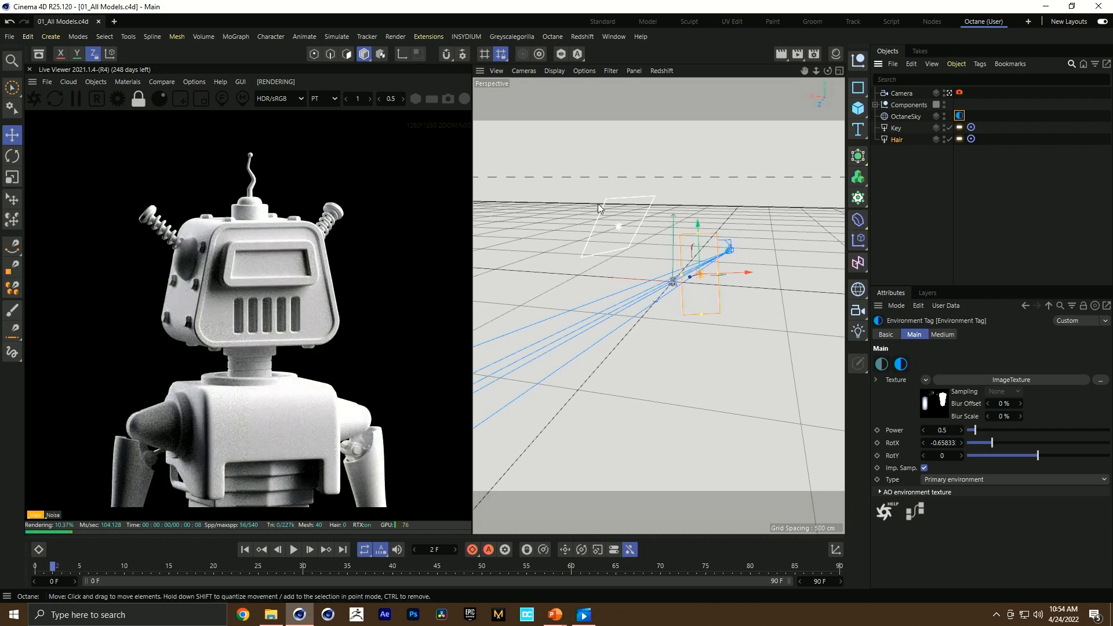
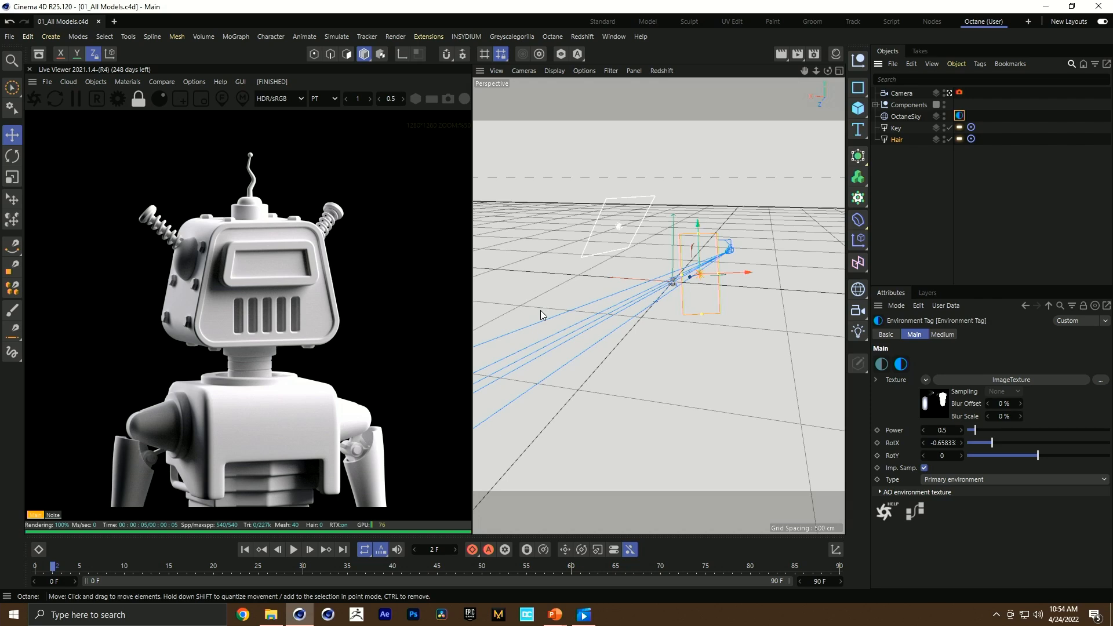
Step: Place the camera below Components and group OctaneSky, Key and Hair in a null named ++Lights
{"action": "left_click", "coordinate": [960, 93]}
{"action": "left_click_drag", "start_coordinate": [900, 88], "coordinate": [896, 116]}
{"action": "left_click", "coordinate": [903, 113]}
{"action": "key", "text": "alt+g"}
{"action": "left_click", "coordinate": [896, 139]}
{"action": "left_click", "coordinate": [896, 128], "text": "shift"}
{"action": "double_click", "coordinate": [896, 116]}
{"action": "type", "text": "_"}
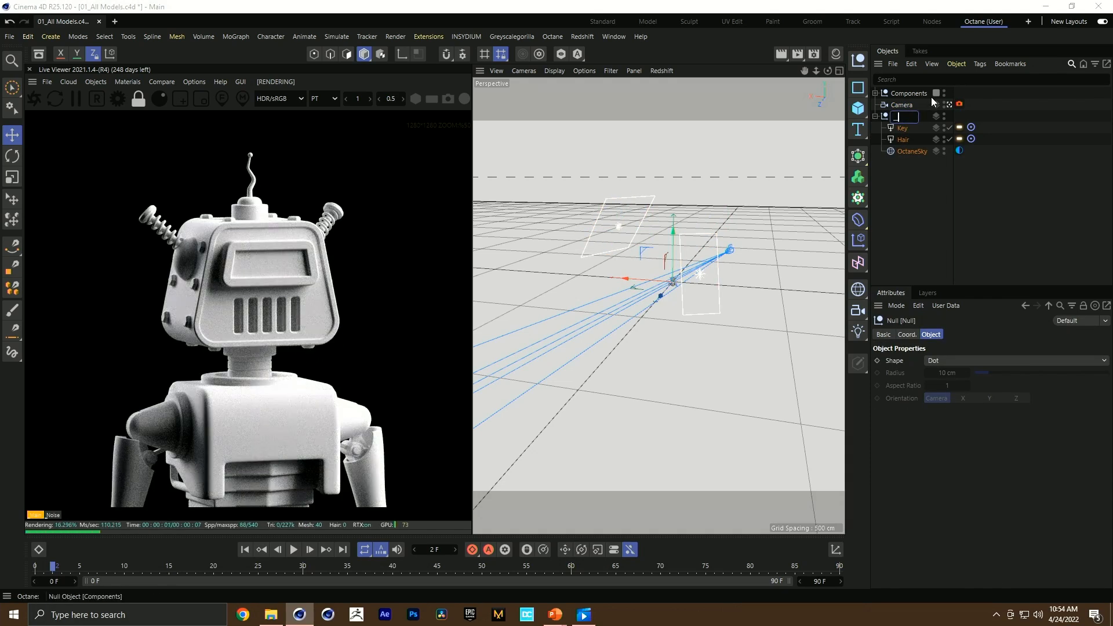
{"action": "key", "text": "BackSpace"}
{"action": "type", "text": "++Lights"}
{"action": "key", "text": "Return"}
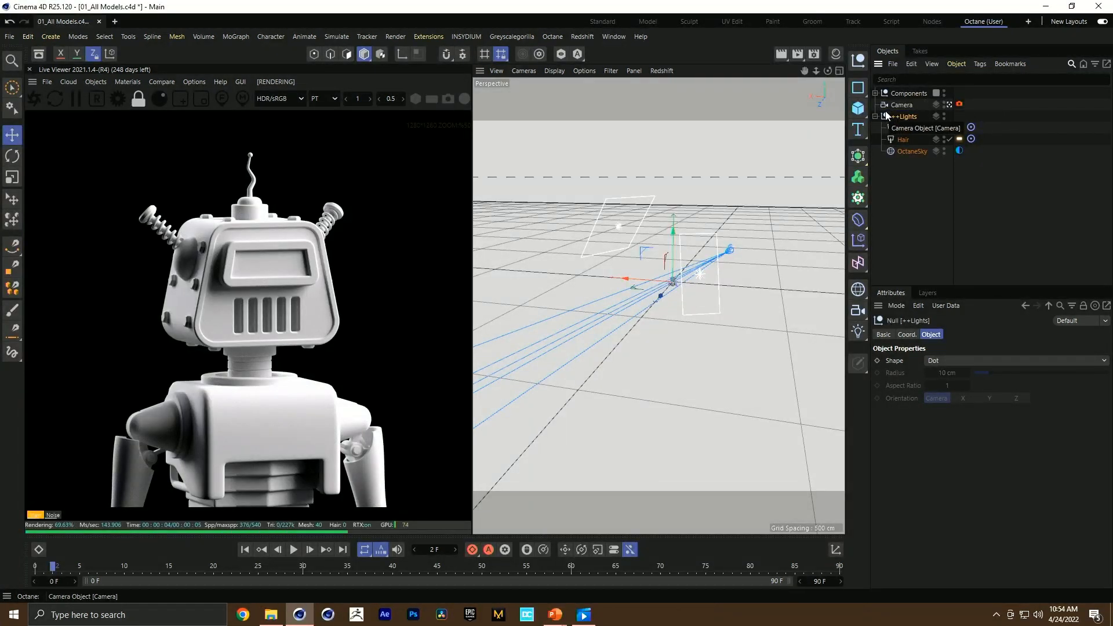
Step: Enable the Camera Imager and post processing in the camera's Octane tag
{"action": "left_click", "coordinate": [959, 105]}
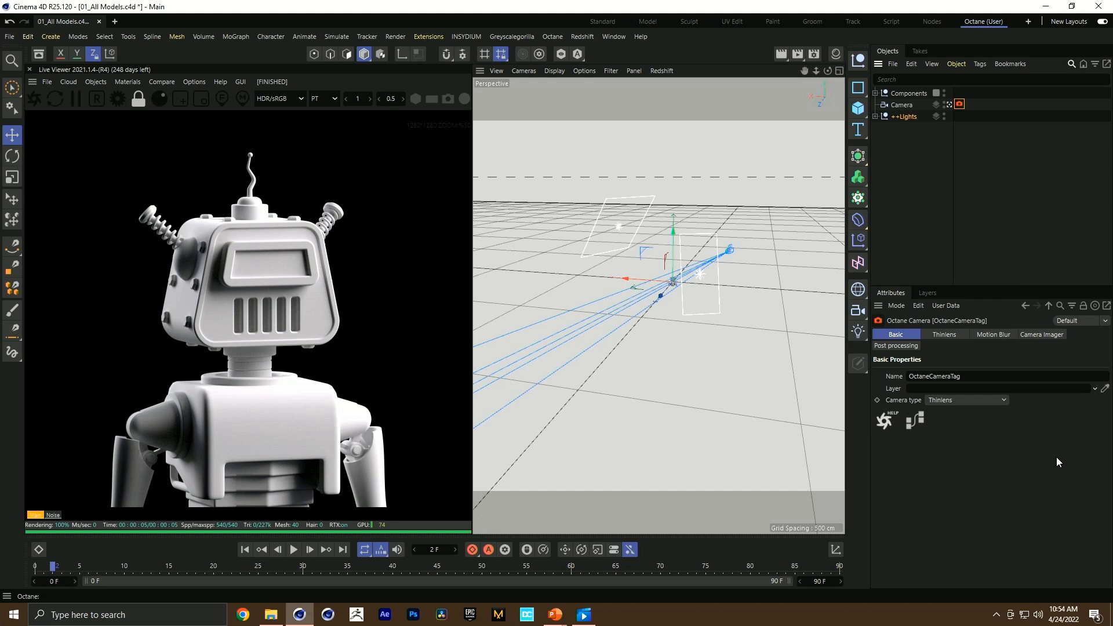
{"action": "left_click", "coordinate": [1027, 337]}
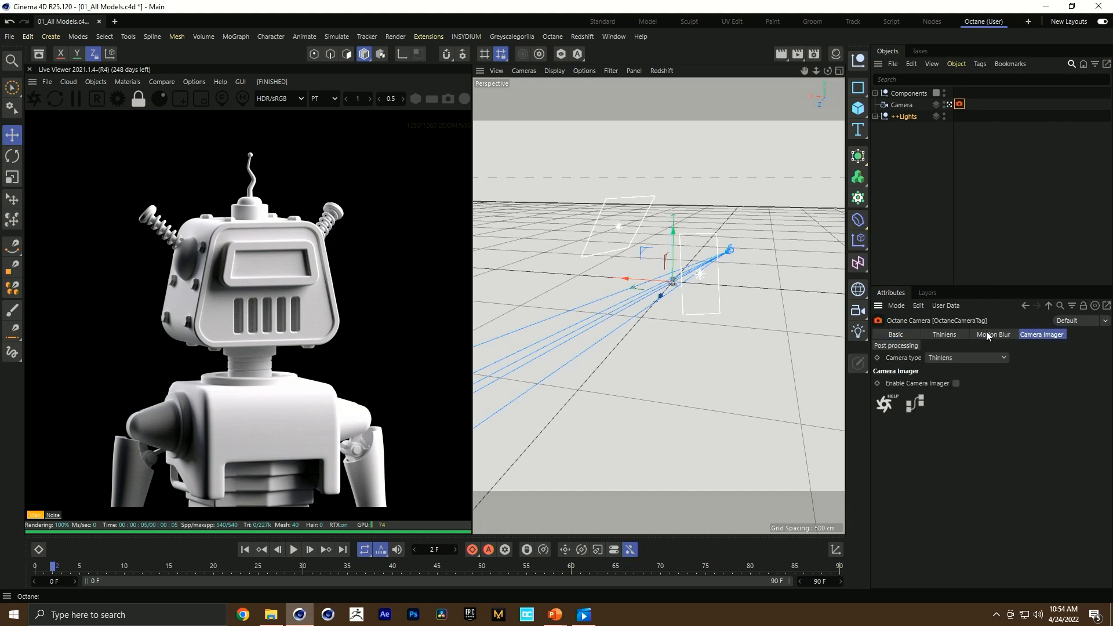
{"action": "left_click", "coordinate": [955, 383]}
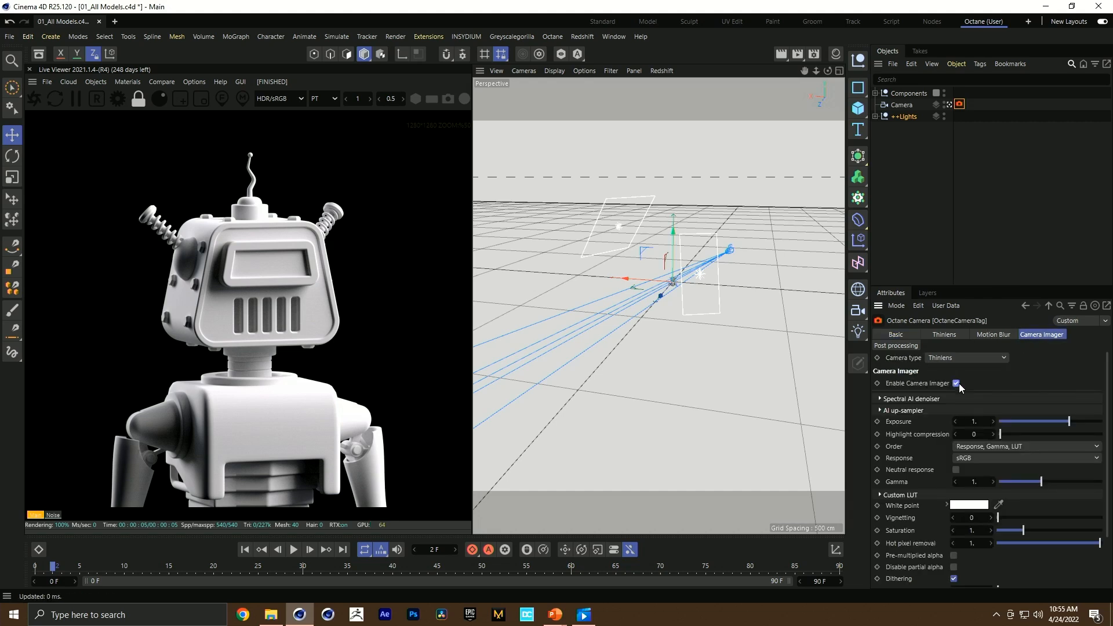
{"action": "left_click", "coordinate": [905, 346]}
{"action": "left_click", "coordinate": [911, 384]}
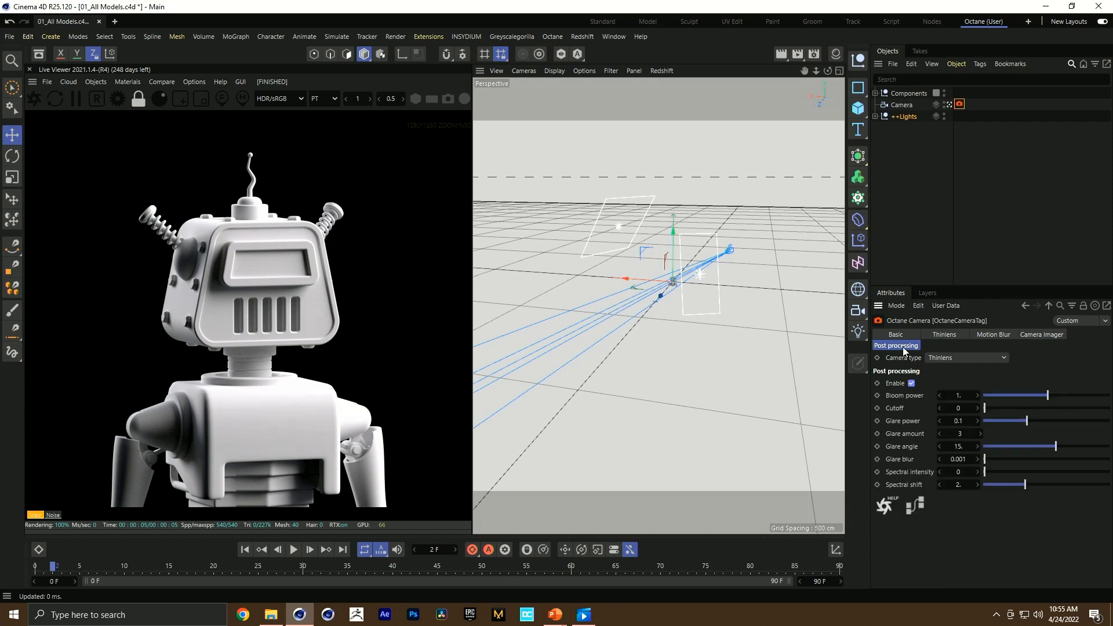
Step: Load the Contrail 35.CUBE LUT in the Camera Imager at about 0.74 strength and set highlight compression to about 0.16
{"action": "left_click", "coordinate": [1054, 332]}
{"action": "left_click", "coordinate": [899, 495]}
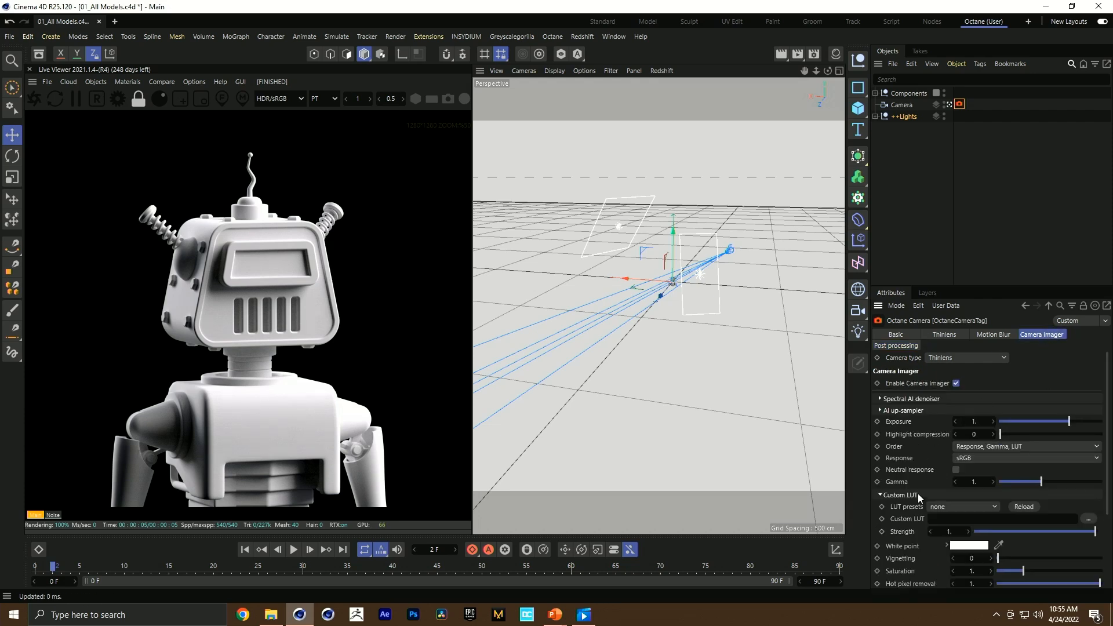
{"action": "left_click", "coordinate": [966, 506]}
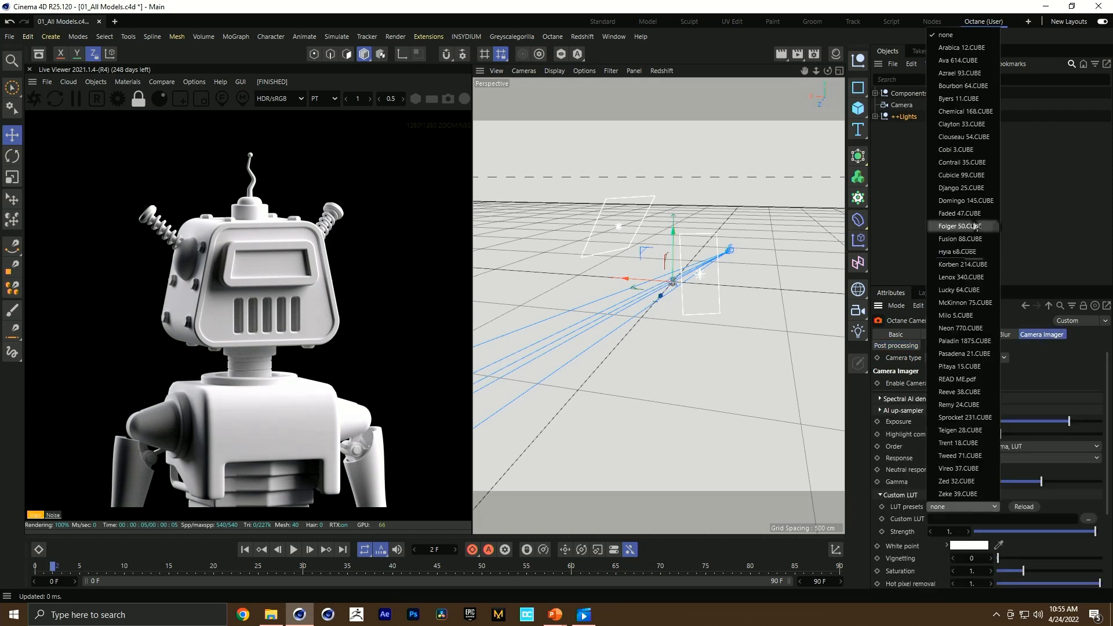
{"action": "left_click", "coordinate": [961, 163]}
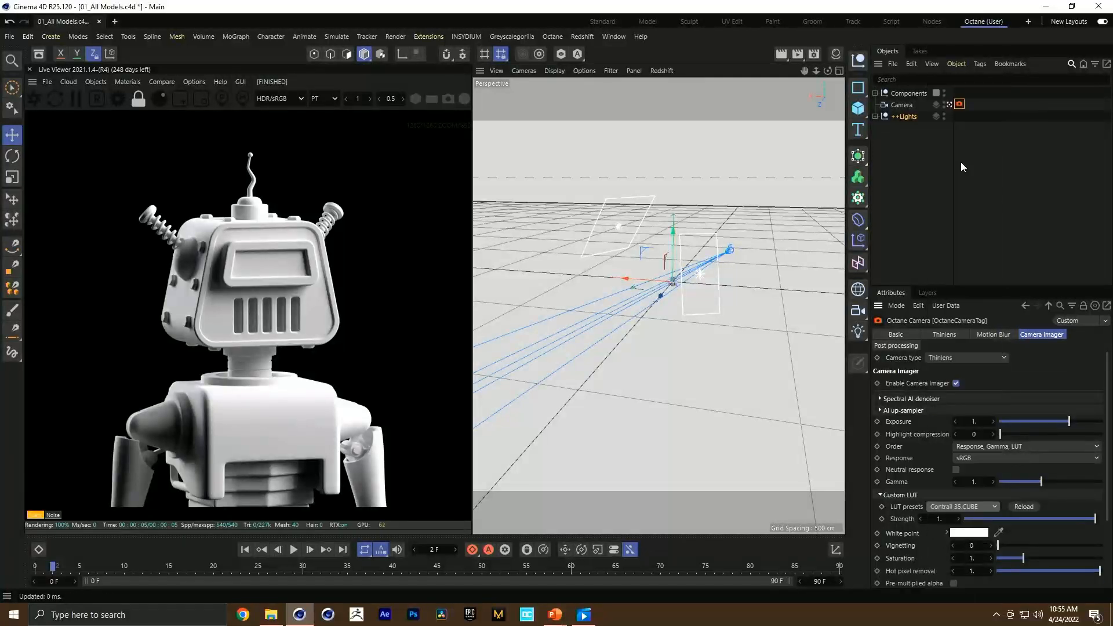
{"action": "left_click", "coordinate": [1063, 518]}
{"action": "scroll", "coordinate": [899, 456], "scroll_direction": "down", "scroll_amount": 3}
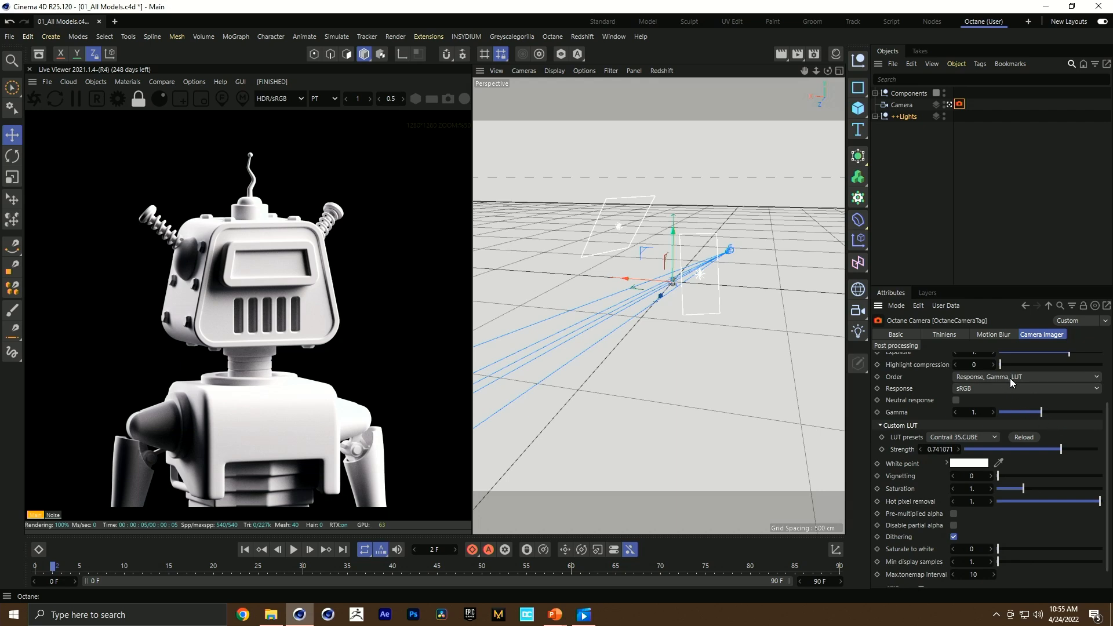
{"action": "left_click_drag", "start_coordinate": [1009, 366], "coordinate": [1017, 364]}
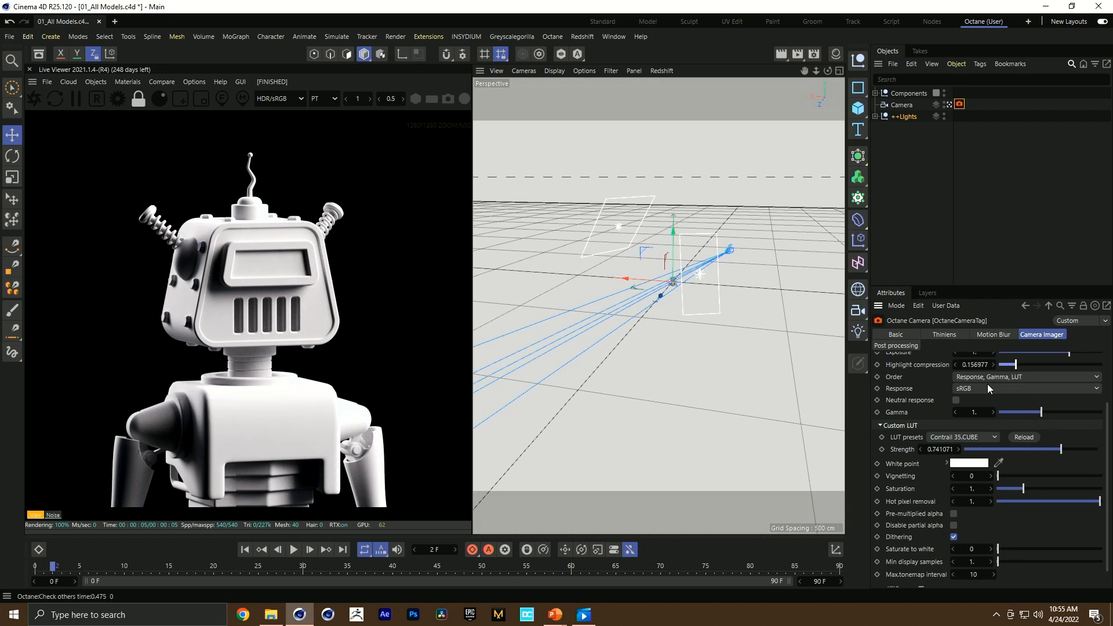
Step: Set the camera's post-processing bloom power to 15 and save the project
{"action": "left_click", "coordinate": [900, 348]}
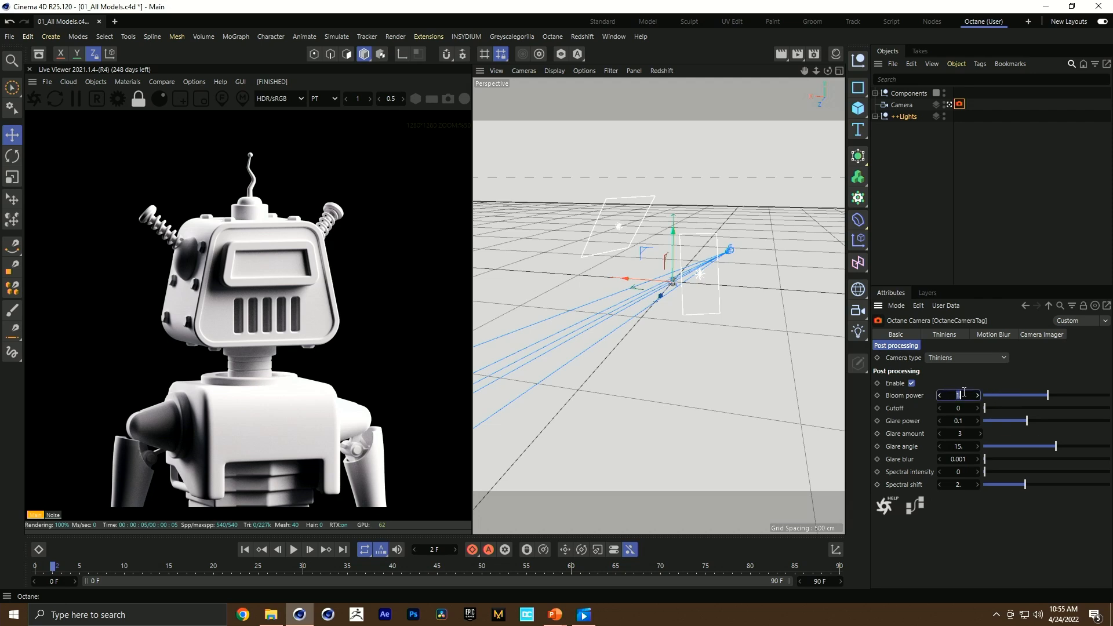
{"action": "type", "text": "15"}
{"action": "key", "text": "Return"}
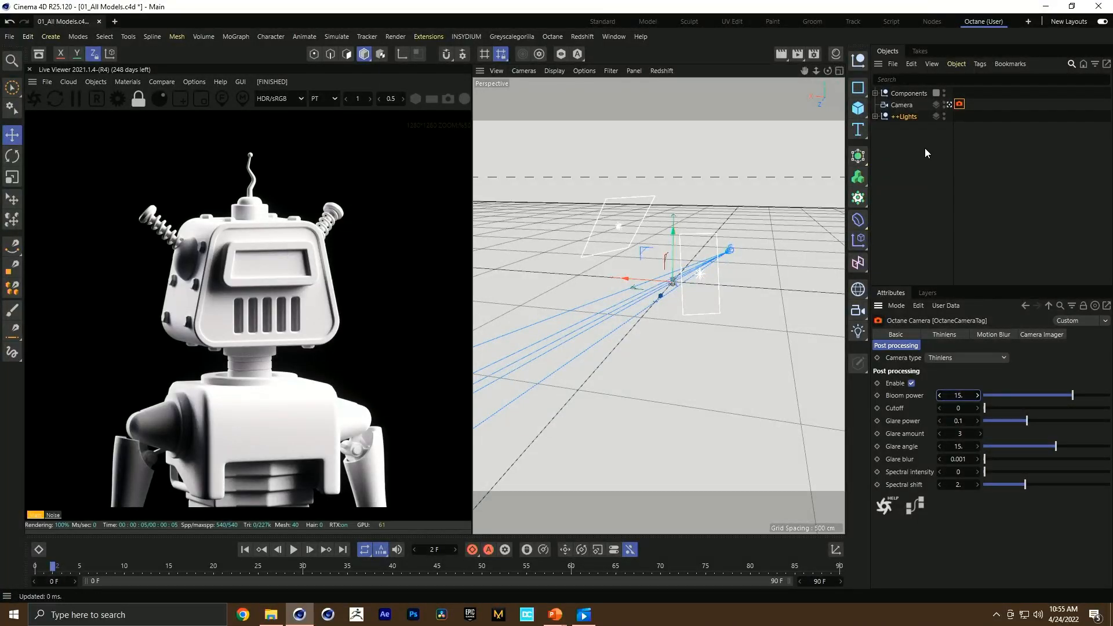
{"action": "double_click", "coordinate": [906, 117]}
{"action": "left_click", "coordinate": [917, 117]}
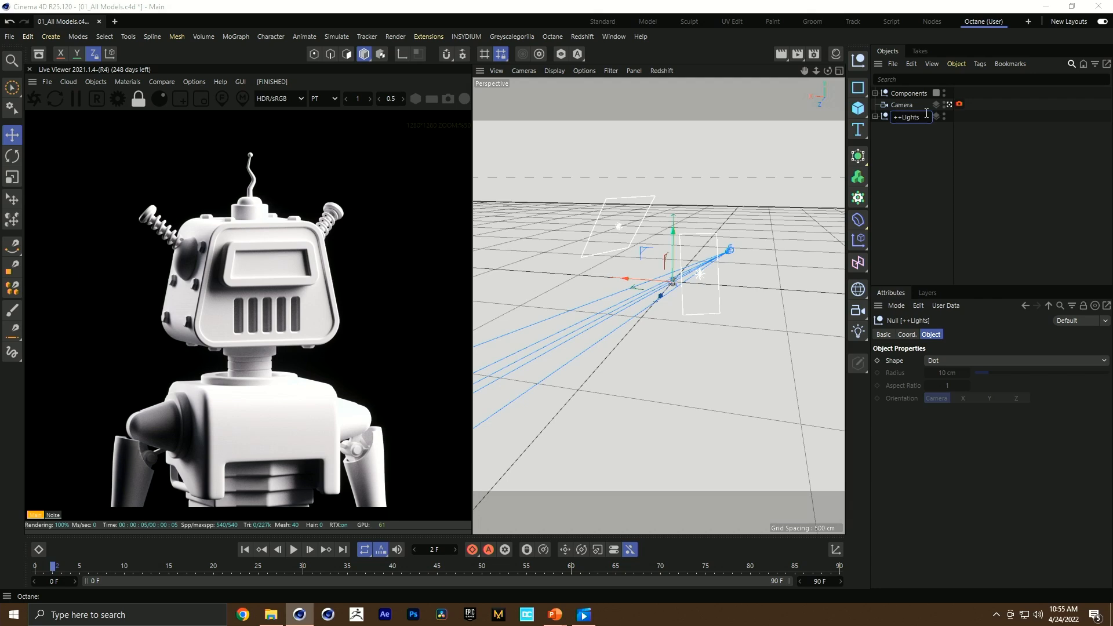
{"action": "key", "text": "Return"}
{"action": "key", "text": "ctrl+s"}
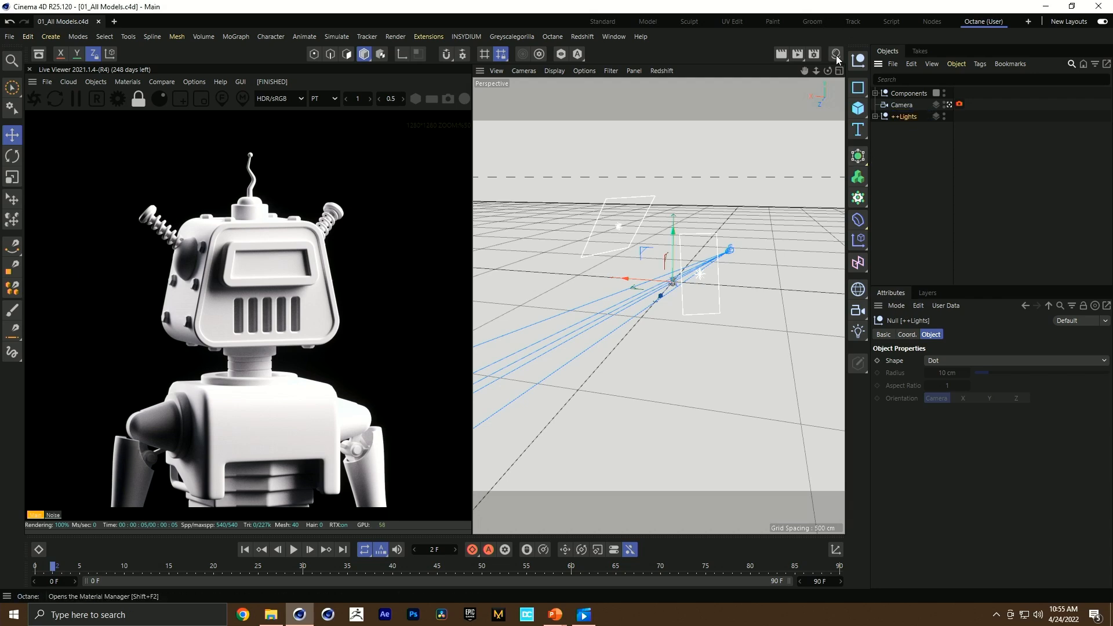
Step: Show the Material Manager beside the viewport, create an Octane Glossy material and make two copies of it
{"action": "left_click", "coordinate": [837, 54]}
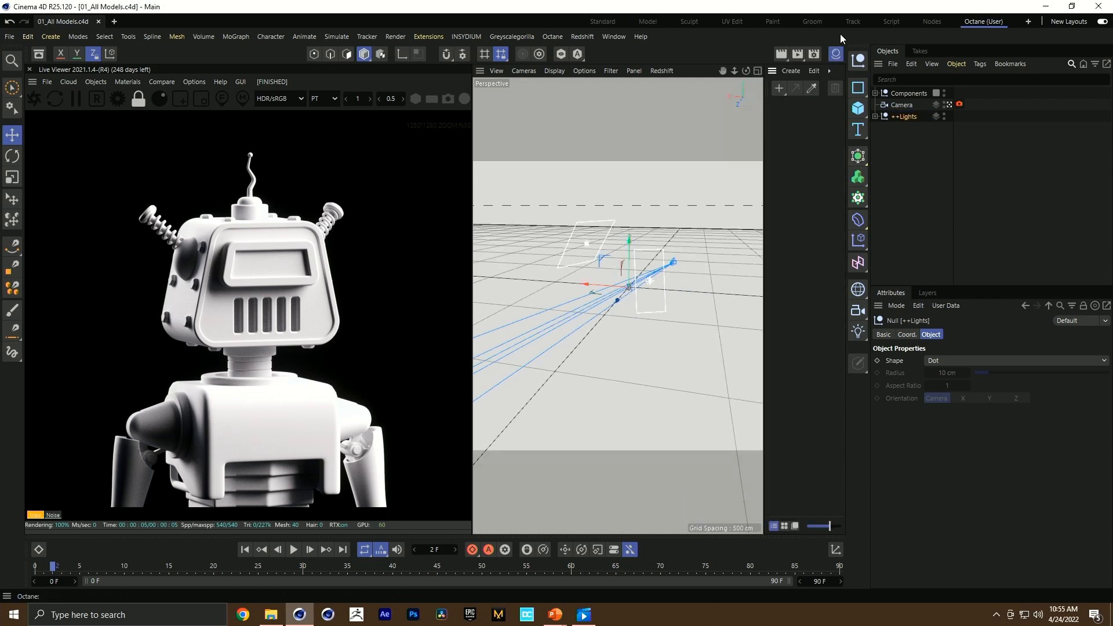
{"action": "left_click_drag", "start_coordinate": [764, 105], "coordinate": [718, 105]}
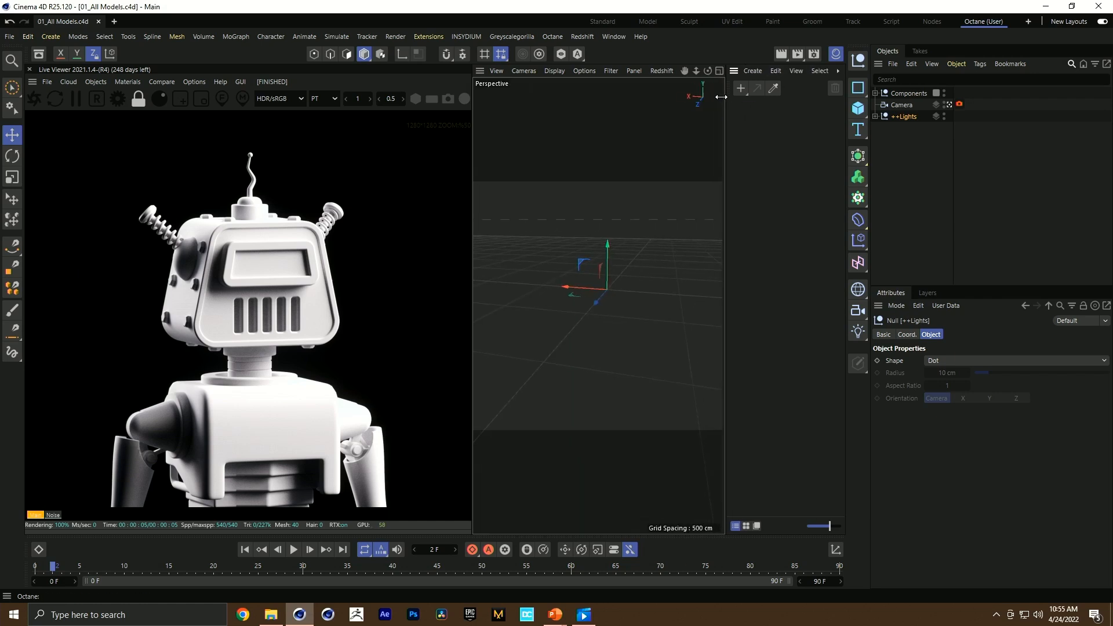
{"action": "left_click", "coordinate": [129, 82]}
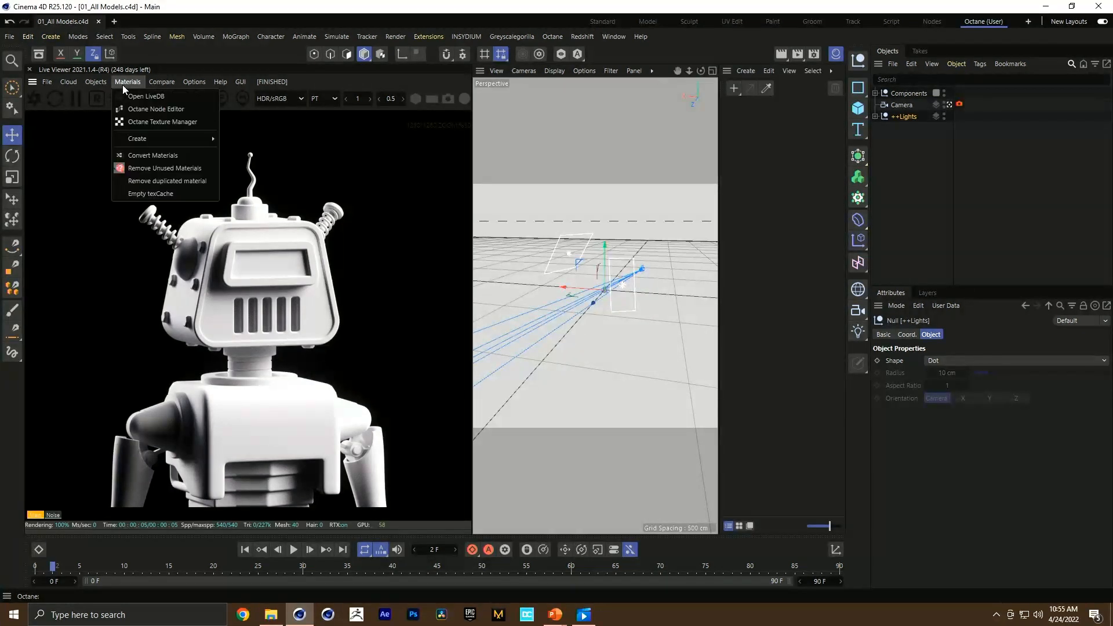
{"action": "mouse_move", "coordinate": [149, 136]}
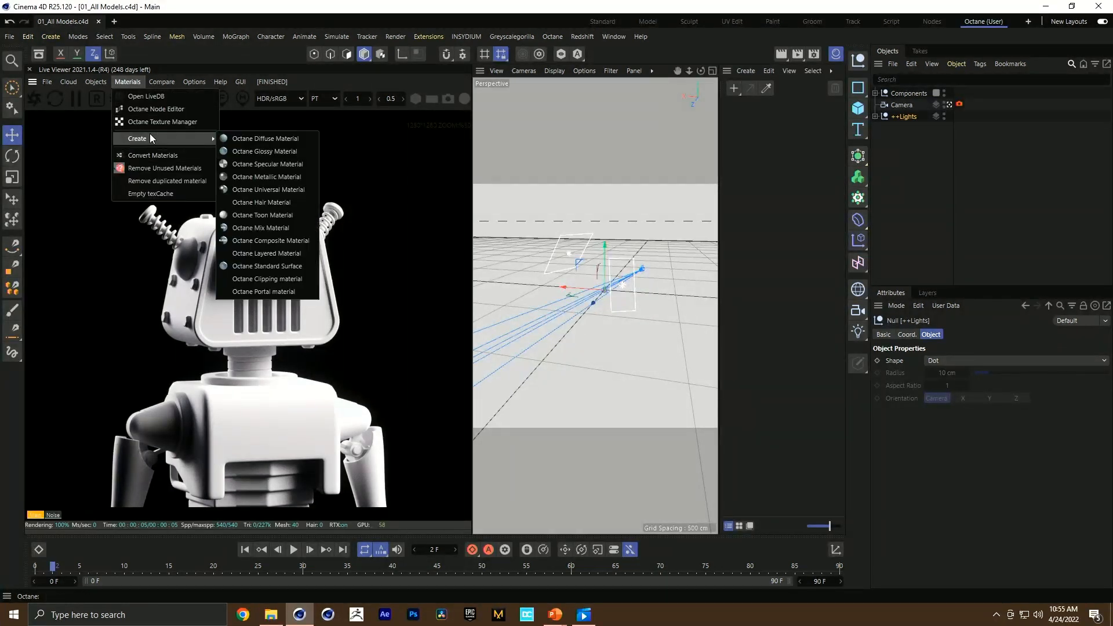
{"action": "left_click", "coordinate": [228, 150]}
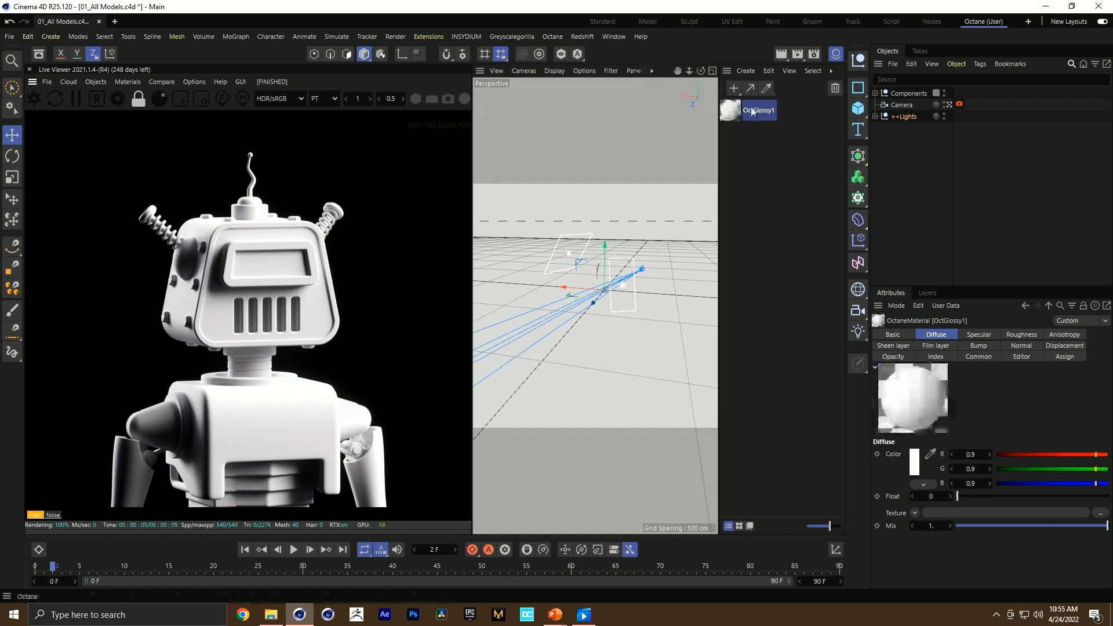
{"action": "left_click_drag", "start_coordinate": [758, 113], "coordinate": [757, 162], "text": "ctrl"}
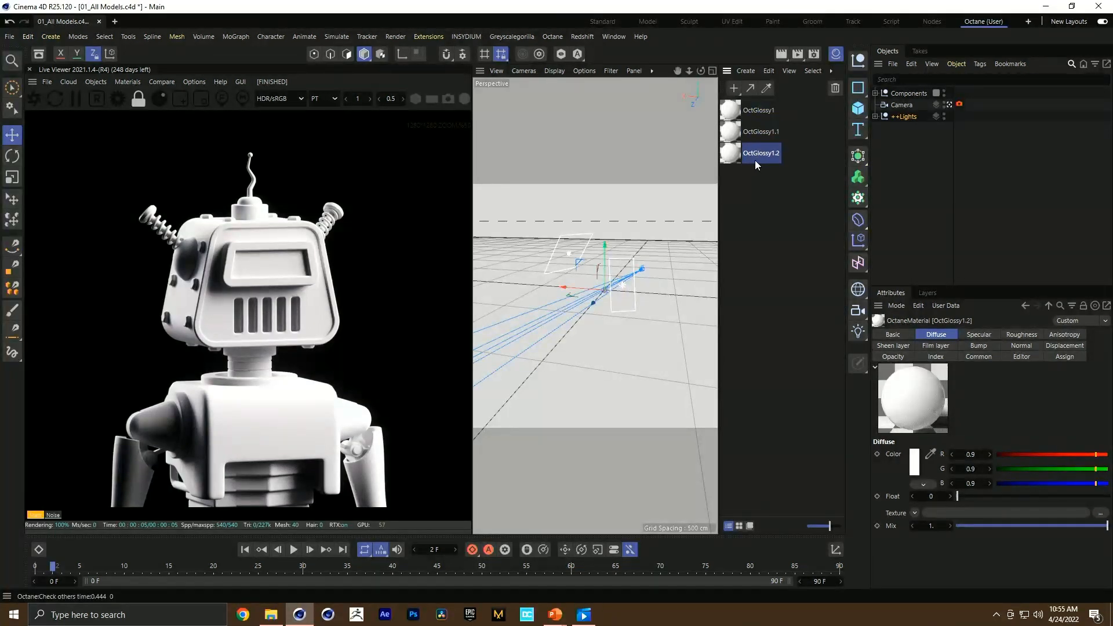
Step: Rename the three glossy materials 00_Primary, 00_Secondary and 00_Tertiary, and save the project
{"action": "double_click", "coordinate": [760, 115]}
{"action": "type", "text": "00"}
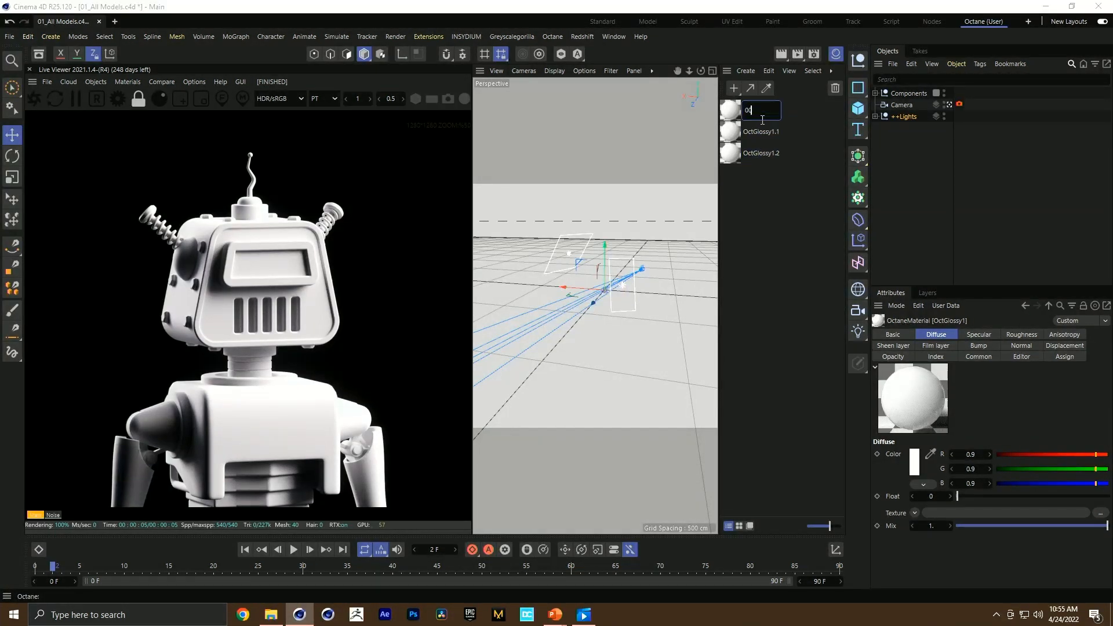
{"action": "type", "text": "_Primary"}
{"action": "key", "text": "Return"}
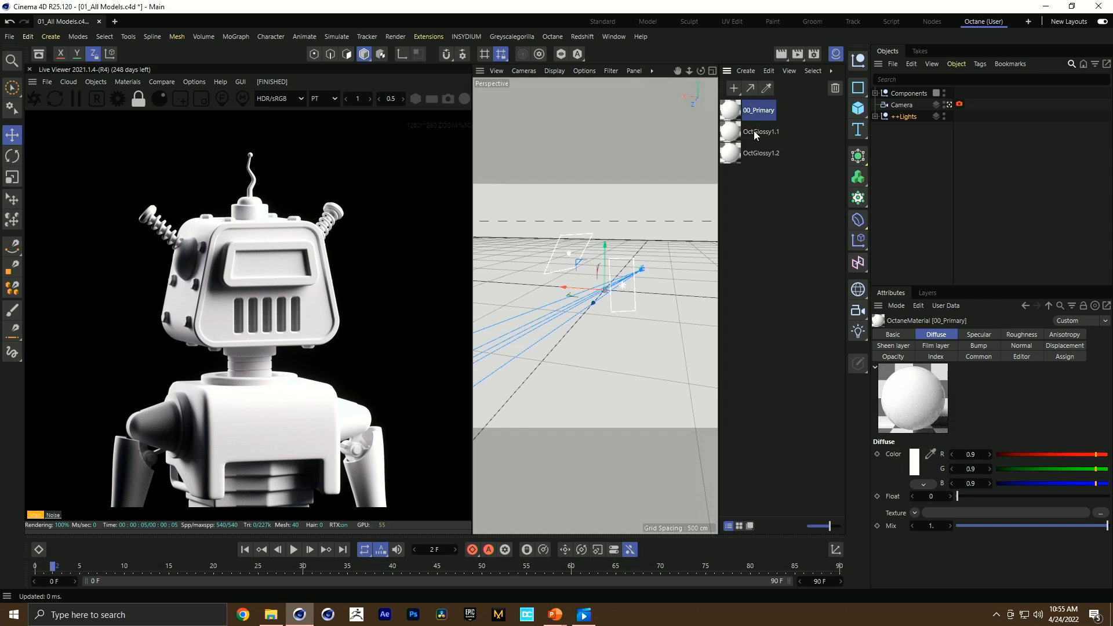
{"action": "double_click", "coordinate": [756, 129]}
{"action": "type", "text": "00_Secondary"}
{"action": "key", "text": "Return"}
{"action": "double_click", "coordinate": [763, 154]}
{"action": "type", "text": "00_Tertia"}
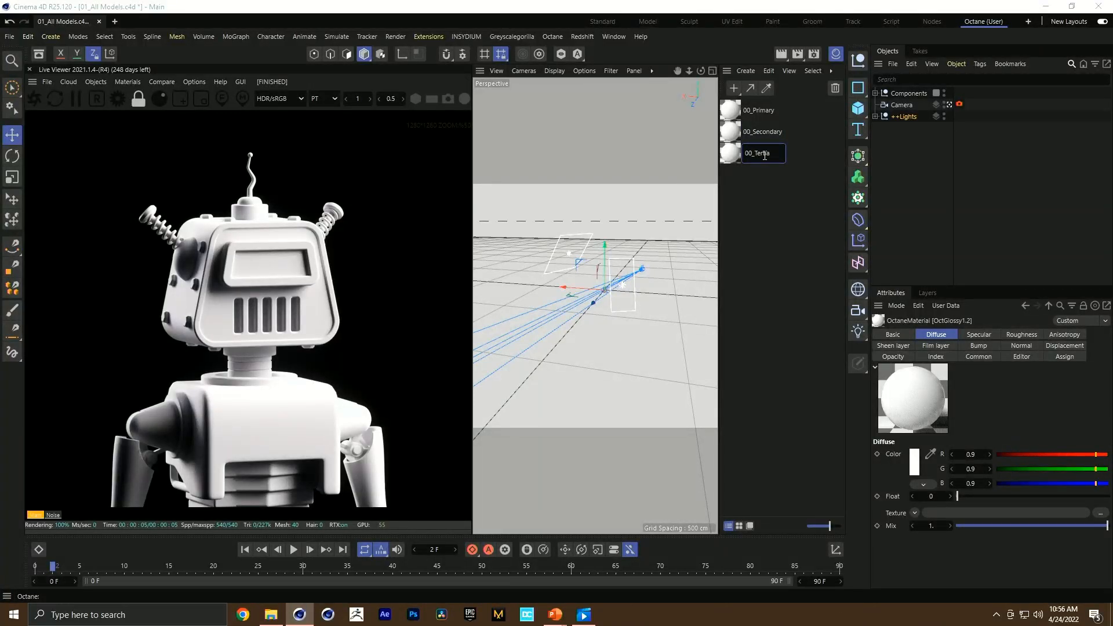
{"action": "type", "text": "ry"}
{"action": "key", "text": "Return"}
{"action": "key", "text": "ctrl+s"}
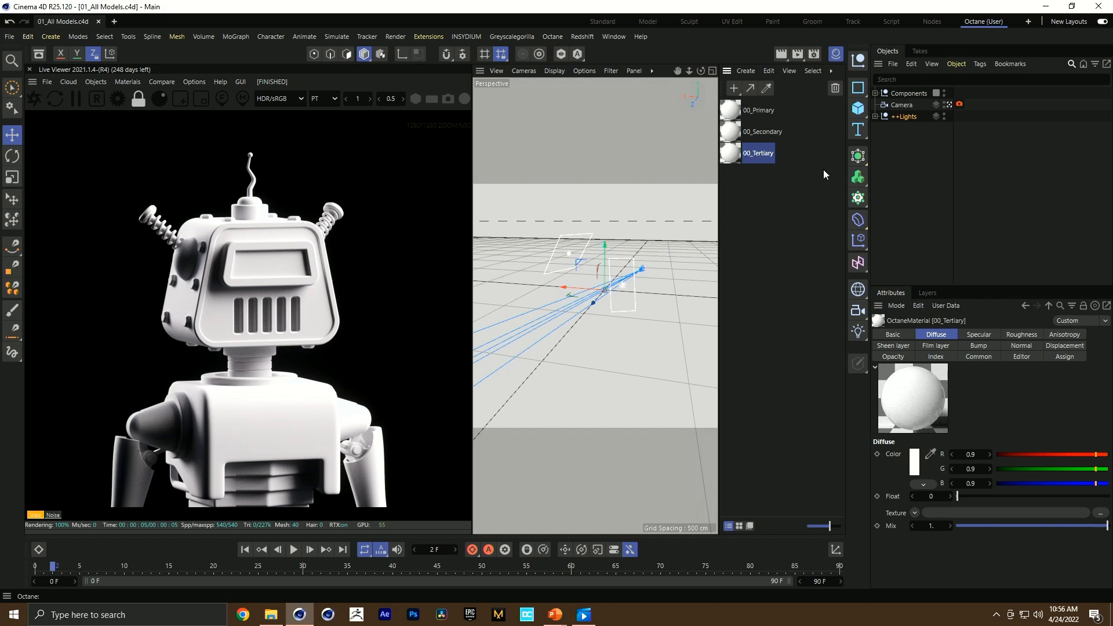
Step: Colour 00_Primary pink with green about 0.27, 00_Secondary cyan with red about 0.16, and 00_Tertiary grey with channels about 0.2
{"action": "left_click", "coordinate": [758, 116]}
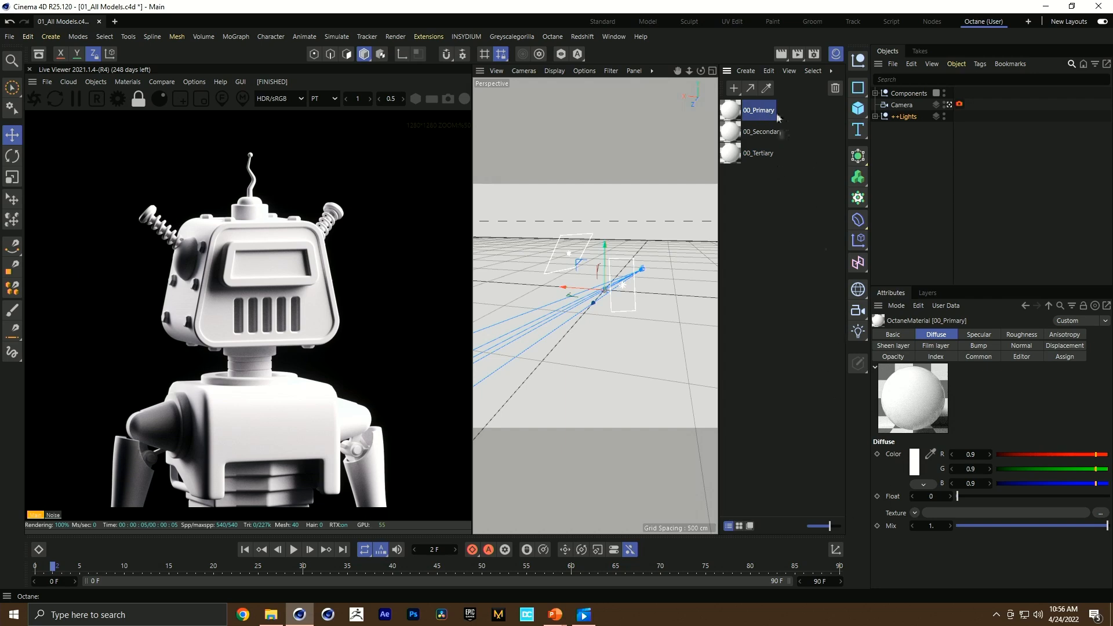
{"action": "left_click", "coordinate": [1026, 468]}
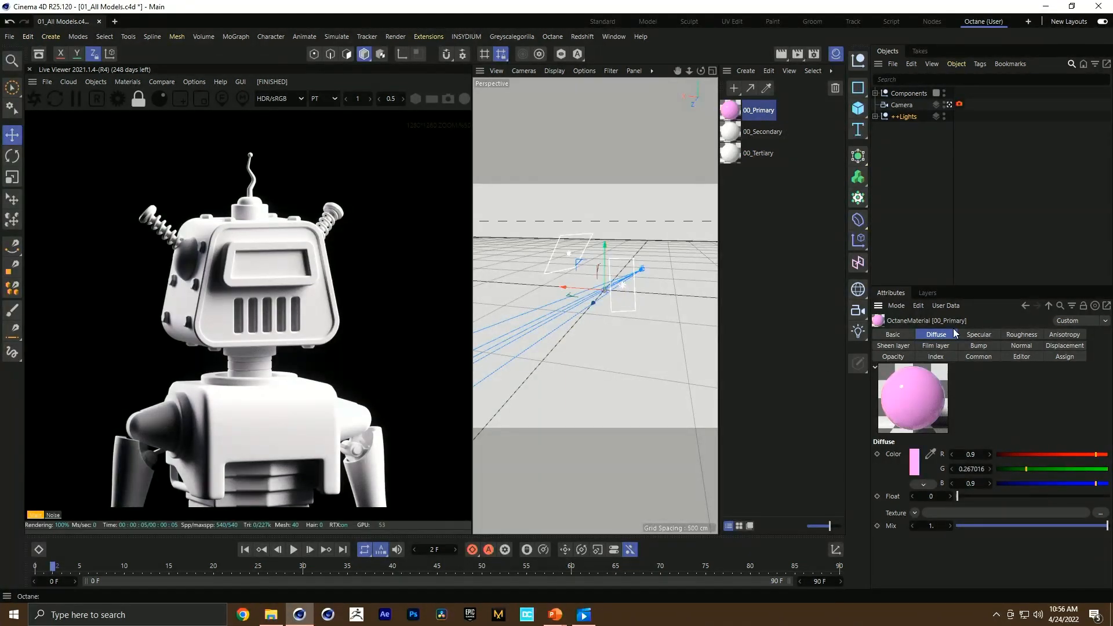
{"action": "left_click", "coordinate": [759, 132]}
{"action": "left_click", "coordinate": [1014, 454]}
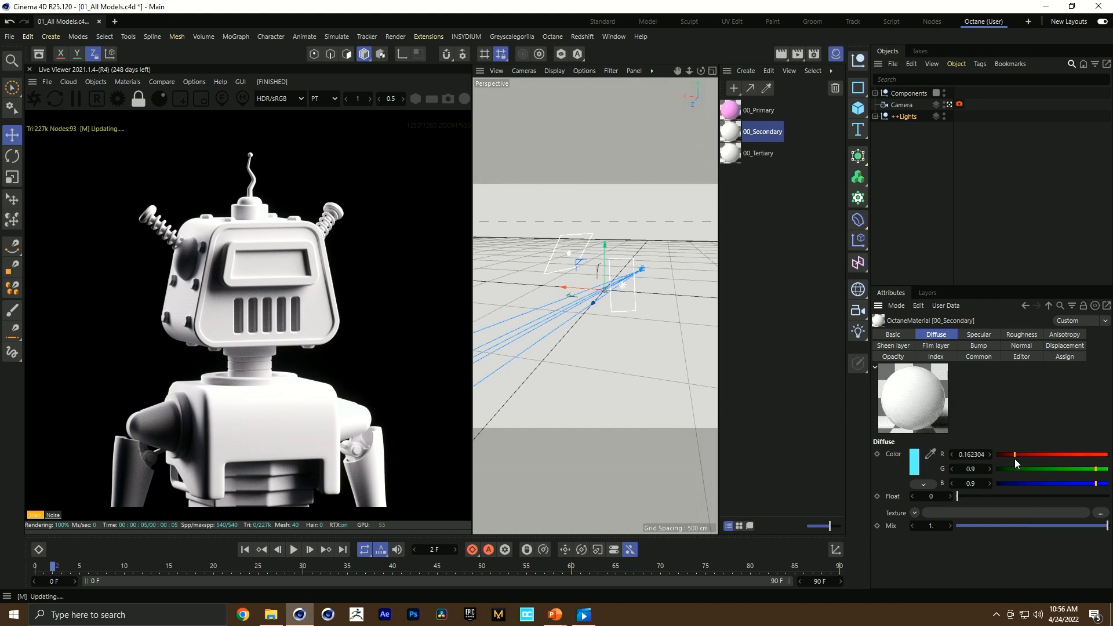
{"action": "left_click", "coordinate": [745, 153]}
{"action": "left_click", "coordinate": [1019, 455]}
{"action": "left_click", "coordinate": [1017, 469]}
{"action": "left_click", "coordinate": [1019, 483]}
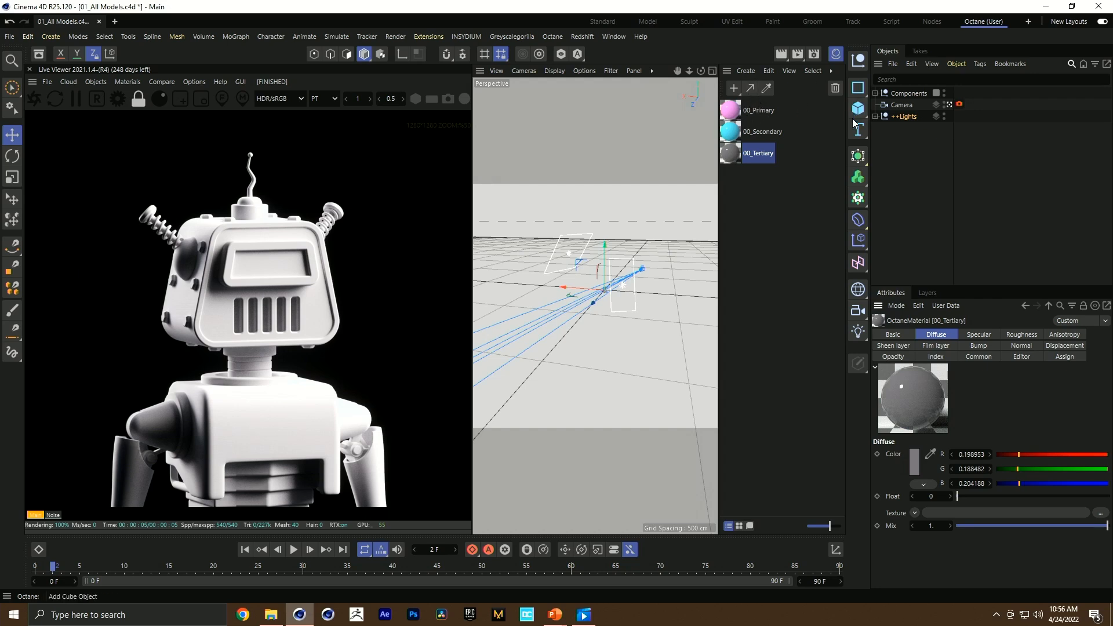
Step: Create an Octane Mix material and make two copies of it
{"action": "left_click", "coordinate": [117, 84]}
{"action": "mouse_move", "coordinate": [135, 137]}
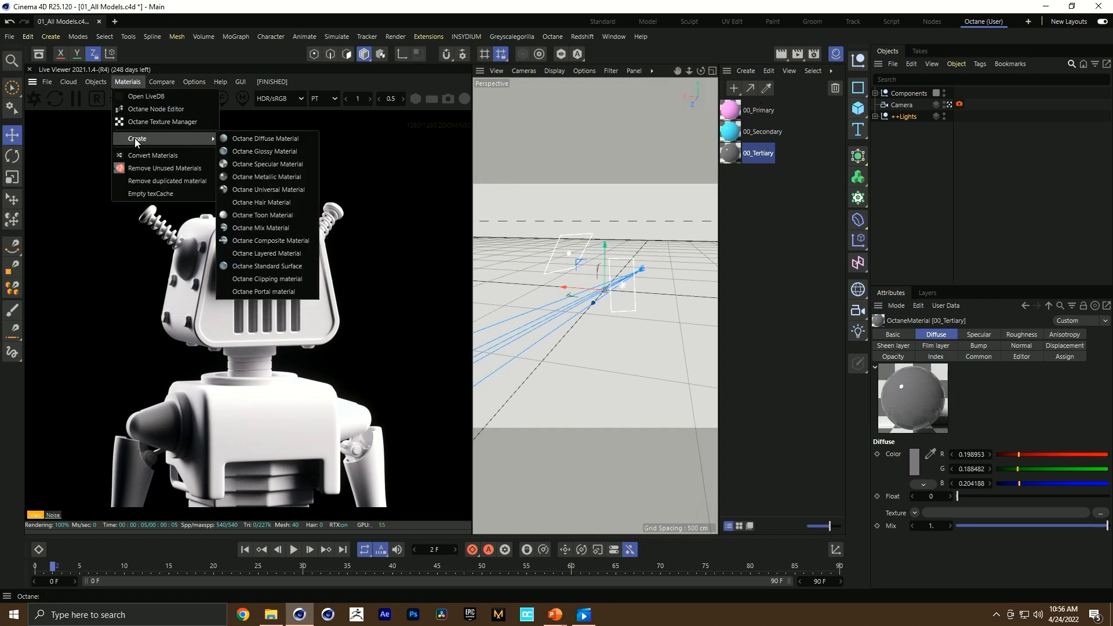
{"action": "left_click", "coordinate": [261, 228]}
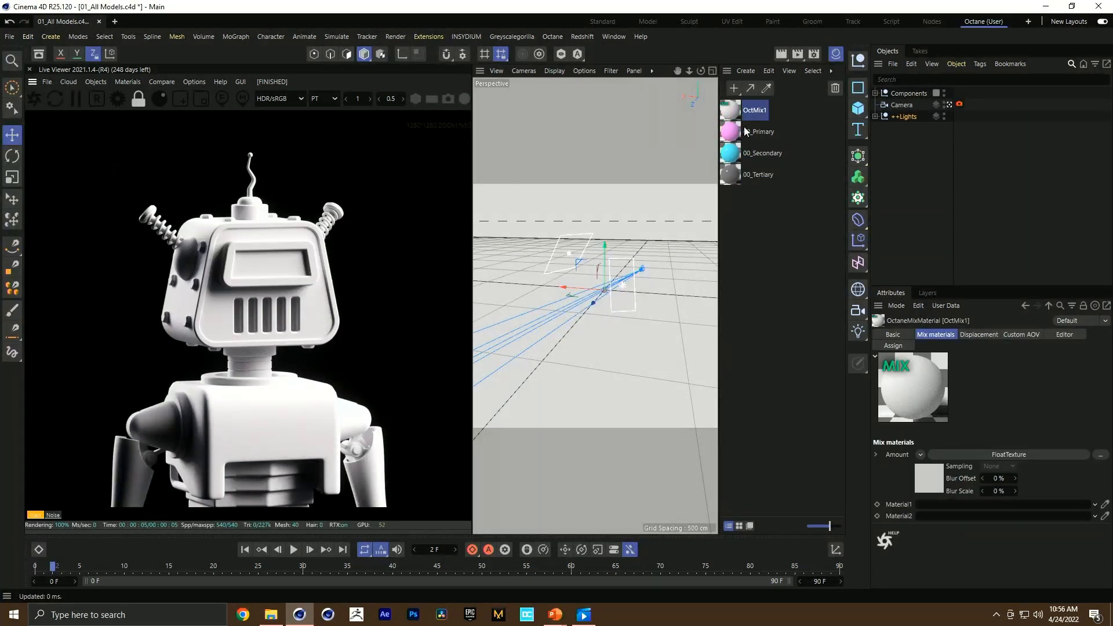
{"action": "left_click_drag", "start_coordinate": [751, 111], "coordinate": [752, 141], "text": "ctrl"}
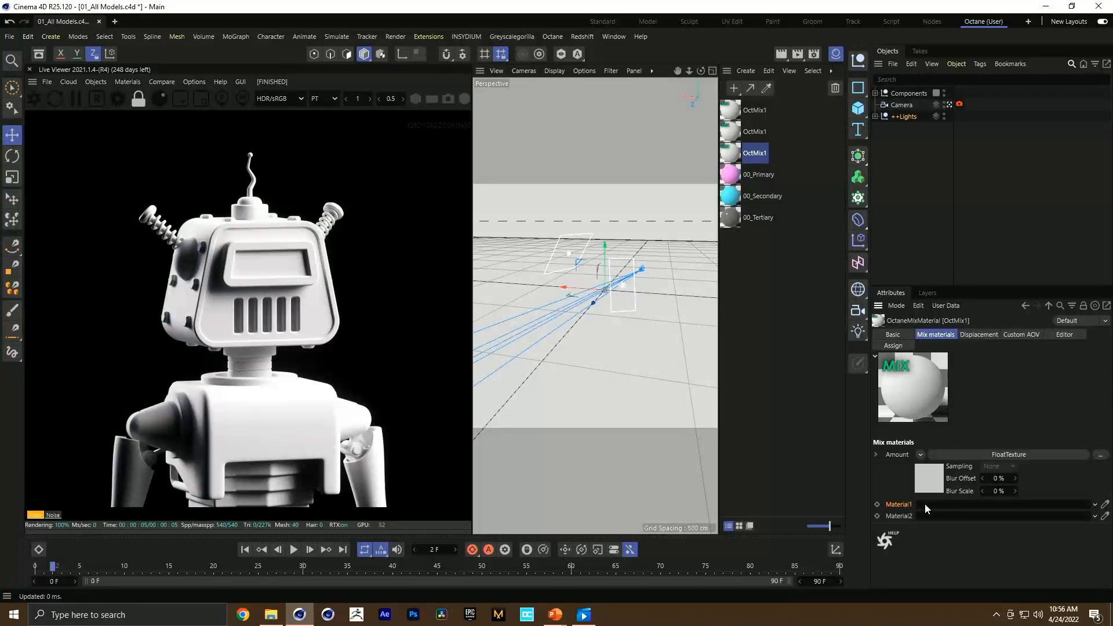
Step: Rename the three mix materials Primary, Secondary and Tertiary
{"action": "double_click", "coordinate": [755, 111]}
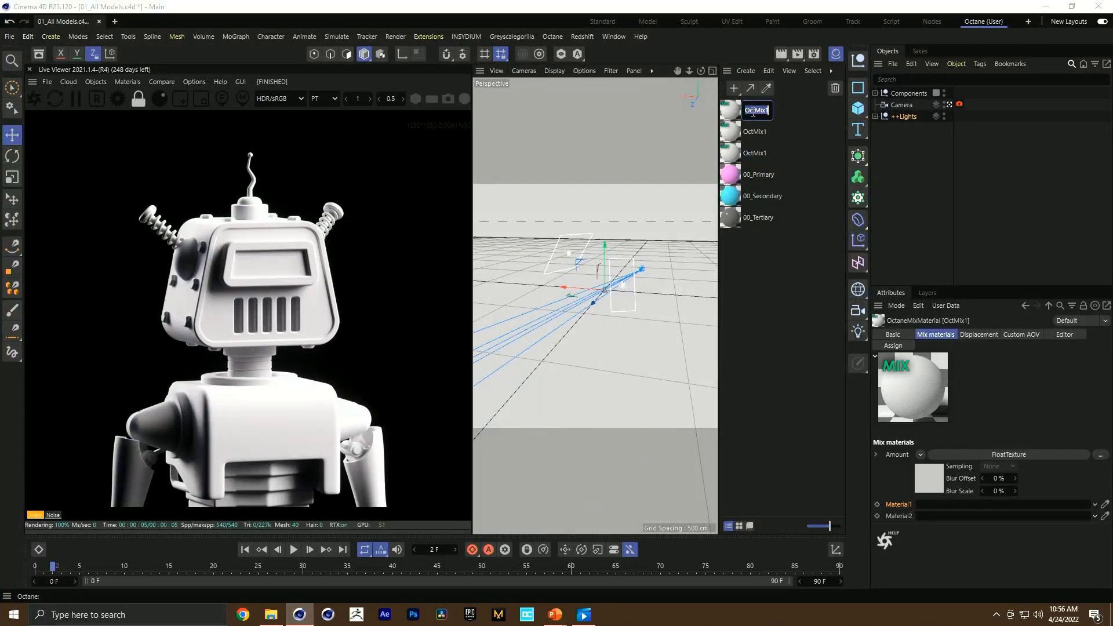
{"action": "type", "text": "Primary"}
{"action": "key", "text": "Return"}
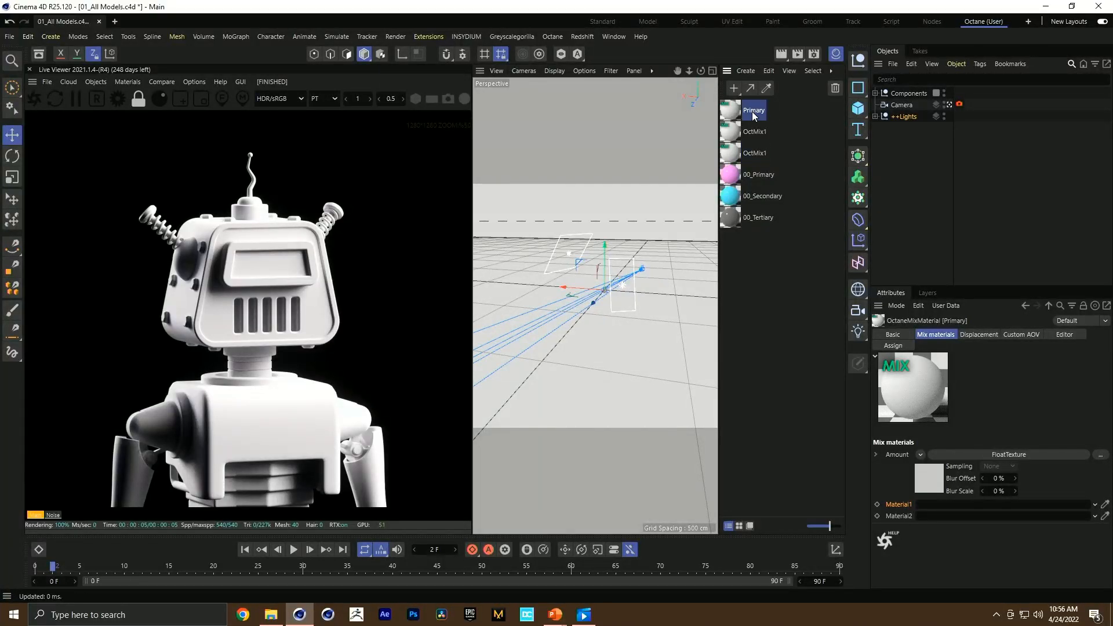
{"action": "double_click", "coordinate": [761, 132]}
{"action": "type", "text": "SEcondary"}
{"action": "key", "text": "Return"}
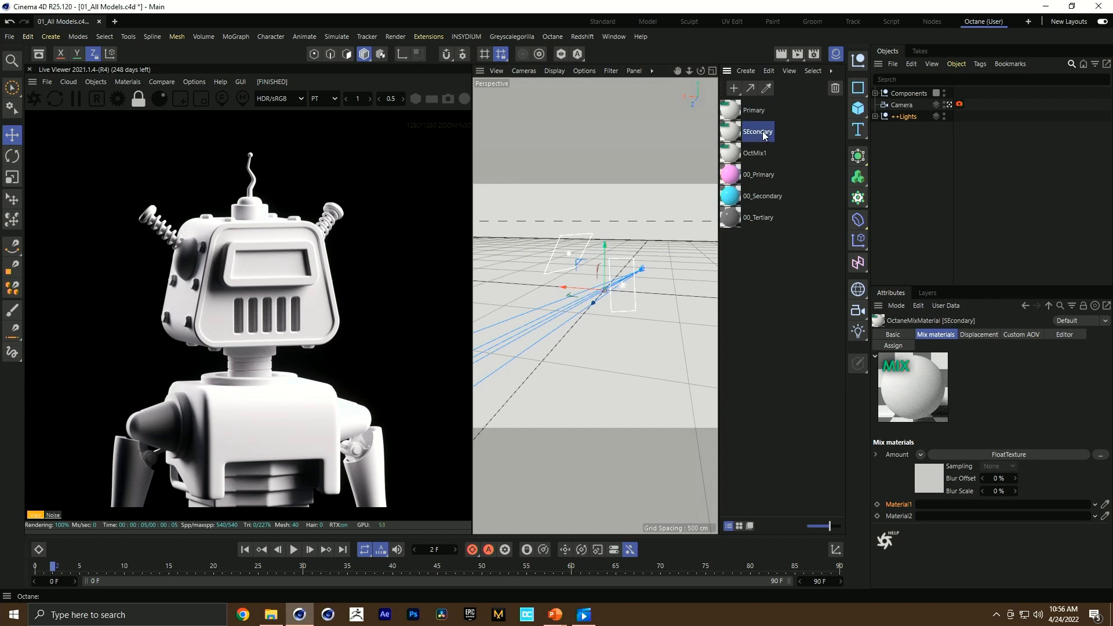
{"action": "double_click", "coordinate": [749, 135]}
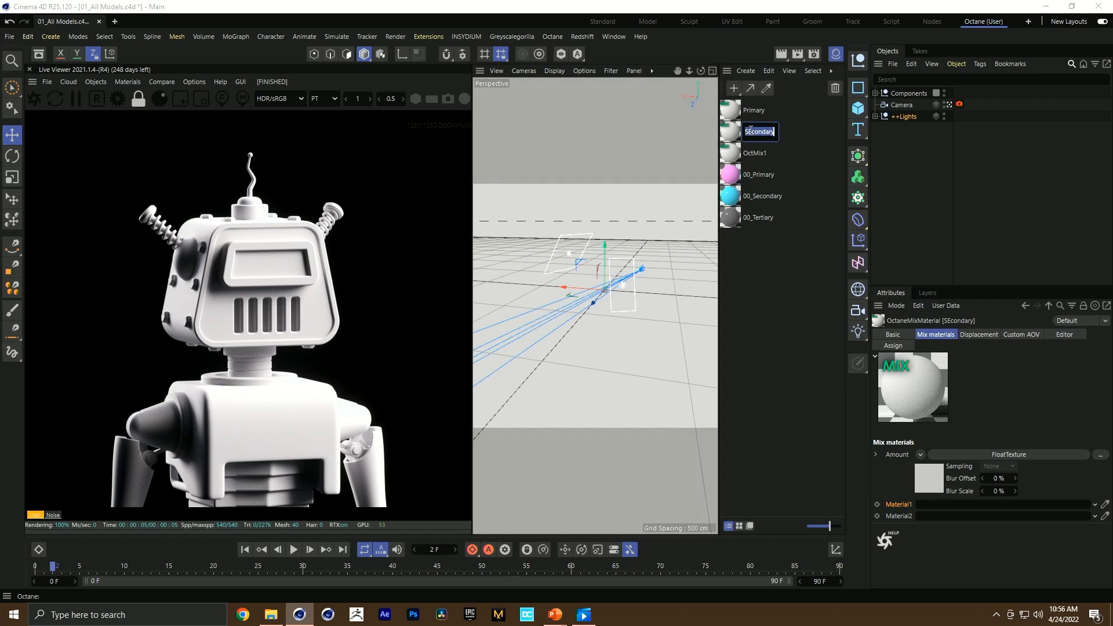
{"action": "type", "text": "e"}
{"action": "key", "text": "Return"}
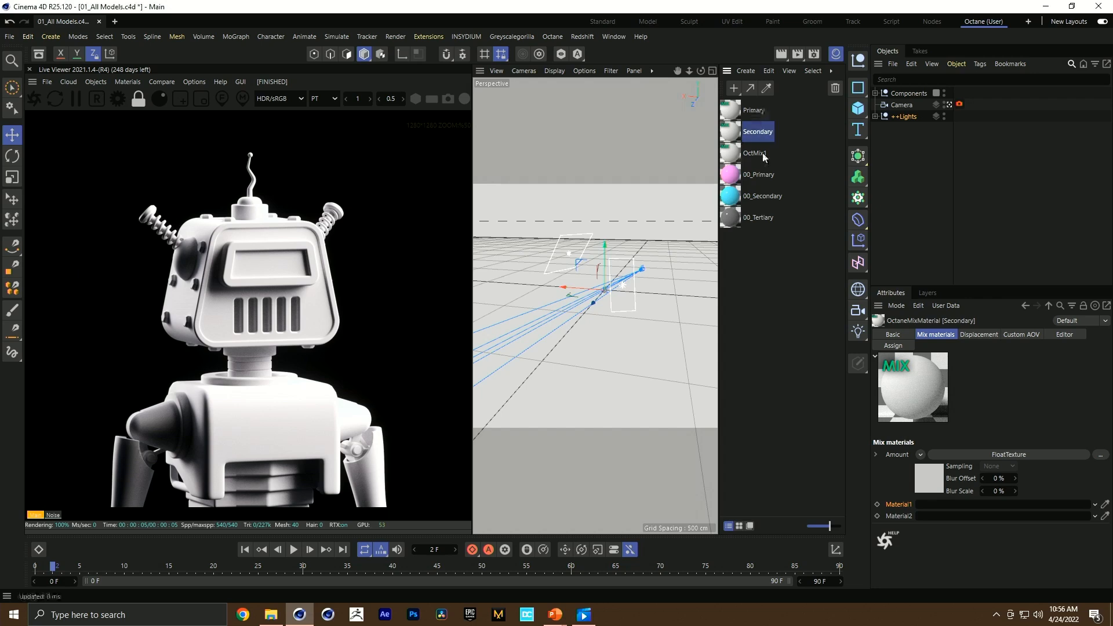
{"action": "double_click", "coordinate": [763, 155]}
{"action": "type", "text": "Tertiary"}
{"action": "key", "text": "Return"}
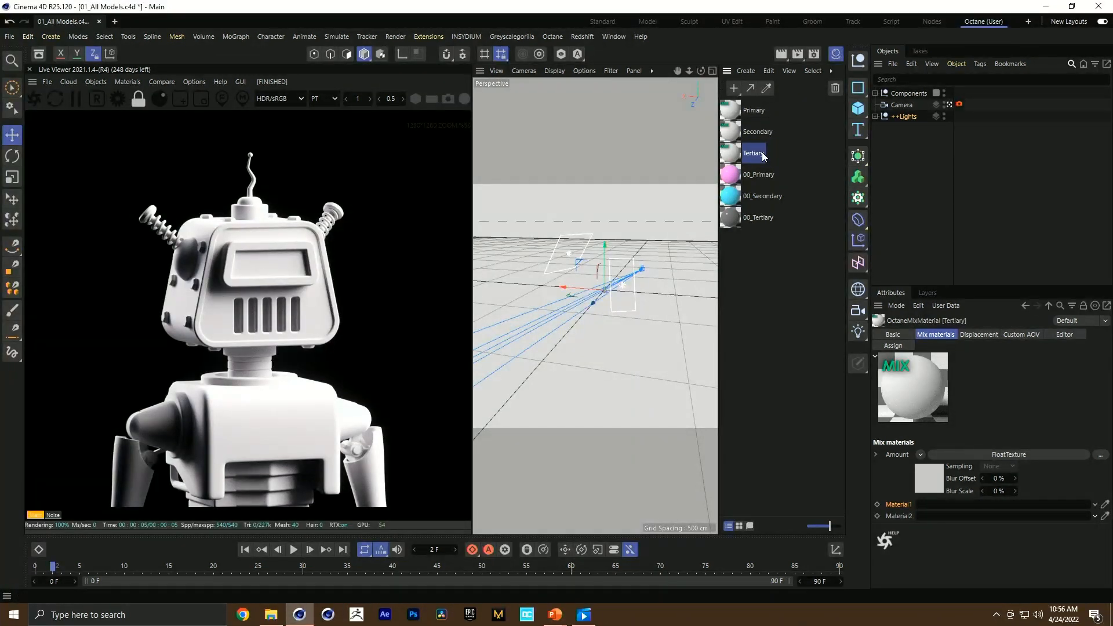
Step: Link 00_Primary, 00_Secondary and 00_Tertiary as Material1 of the Primary, Secondary and Tertiary mix materials respectively
{"action": "left_click", "coordinate": [750, 174]}
{"action": "left_click", "coordinate": [754, 112]}
{"action": "left_click_drag", "start_coordinate": [753, 175], "coordinate": [997, 504]}
{"action": "left_click", "coordinate": [758, 132]}
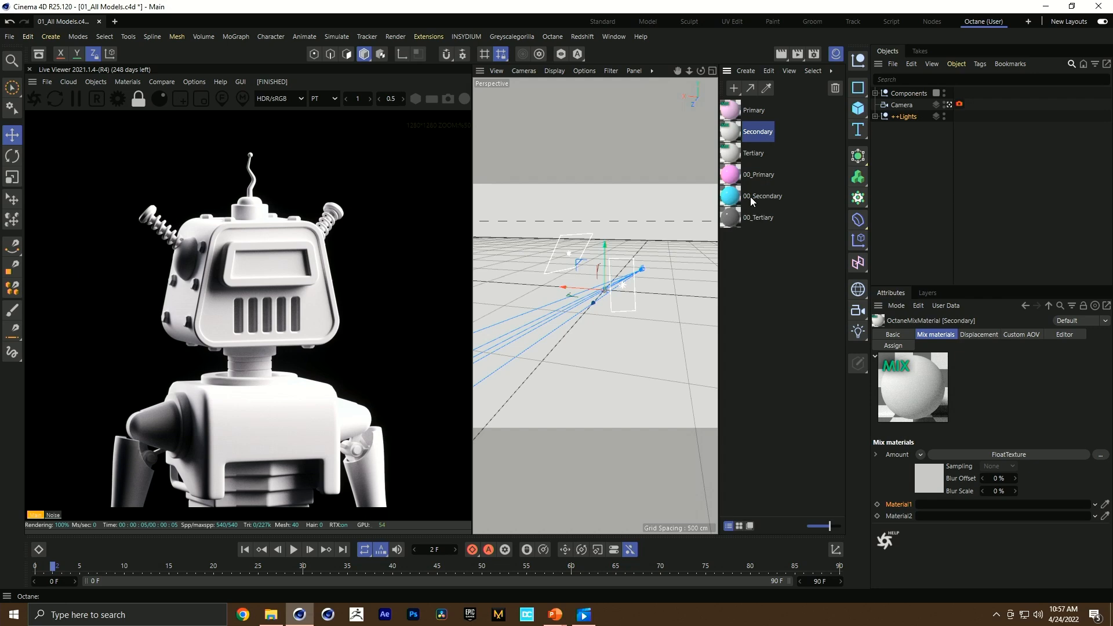
{"action": "left_click_drag", "start_coordinate": [917, 481], "coordinate": [951, 505]}
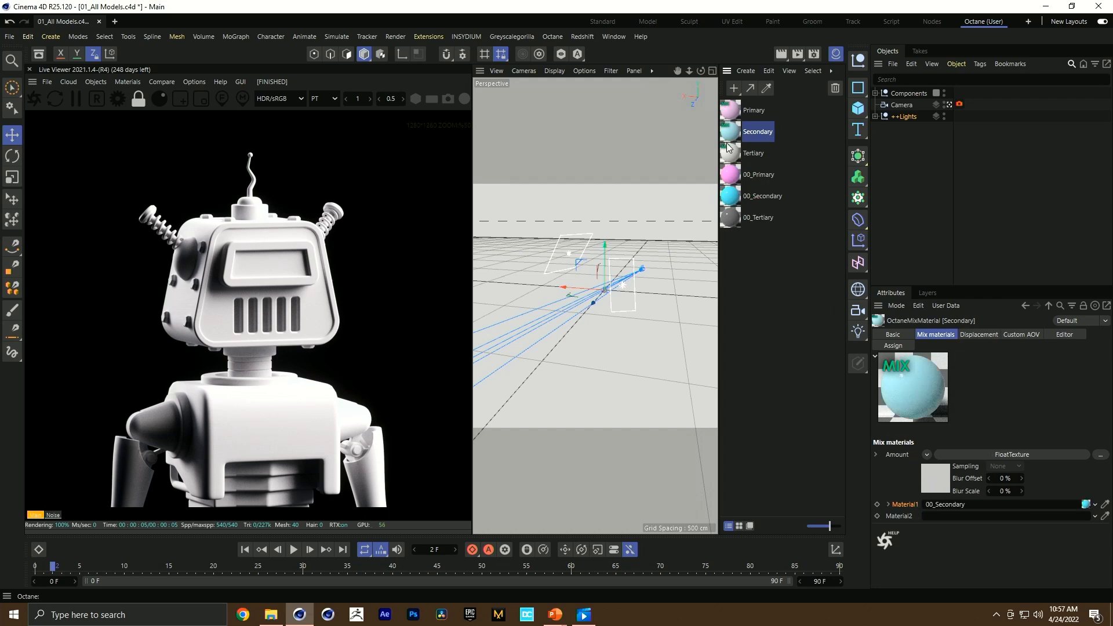
{"action": "left_click", "coordinate": [748, 156]}
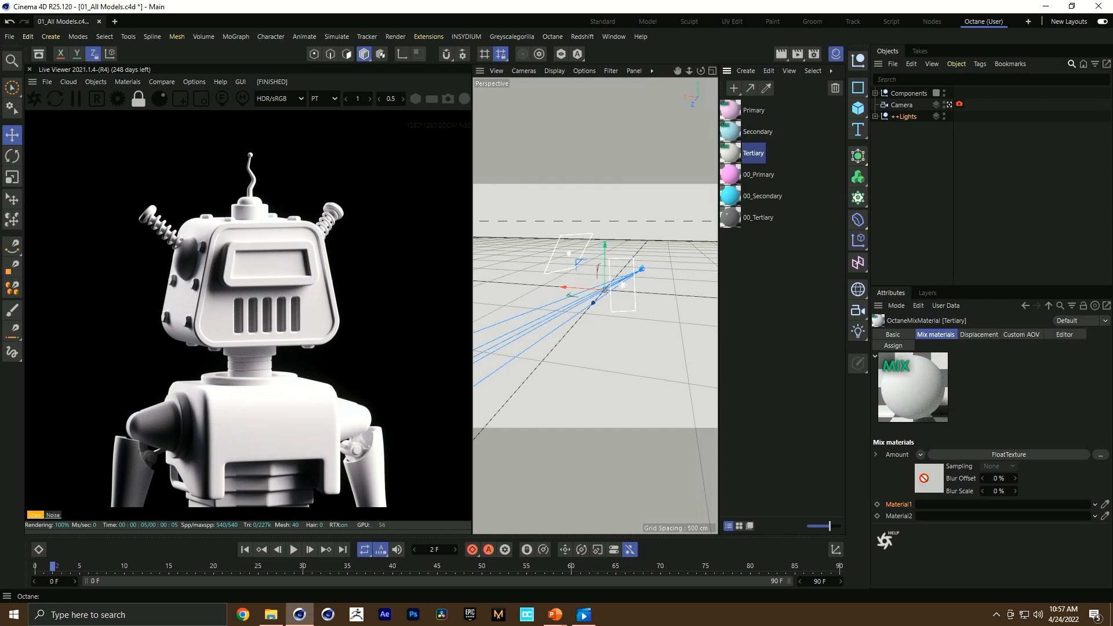
Step: Set the mix amount's float value to 1 on the Primary, Secondary and Tertiary mix materials together, and save the project
{"action": "left_click", "coordinate": [754, 110], "text": "shift"}
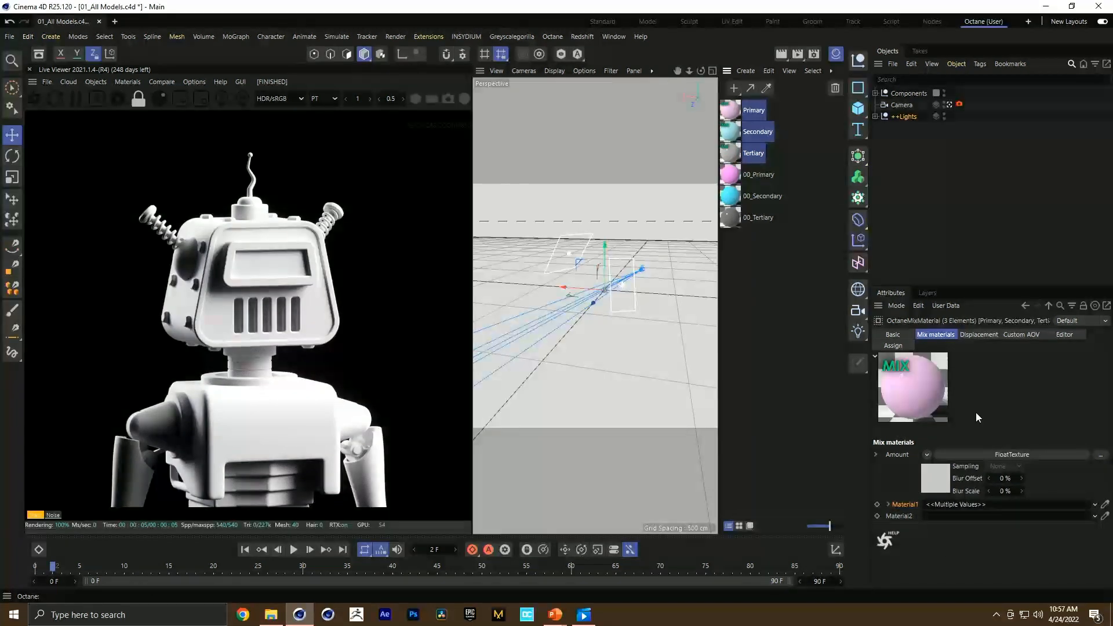
{"action": "left_click", "coordinate": [939, 455]}
{"action": "double_click", "coordinate": [928, 364]}
{"action": "type", "text": "1."}
{"action": "key", "text": "Return"}
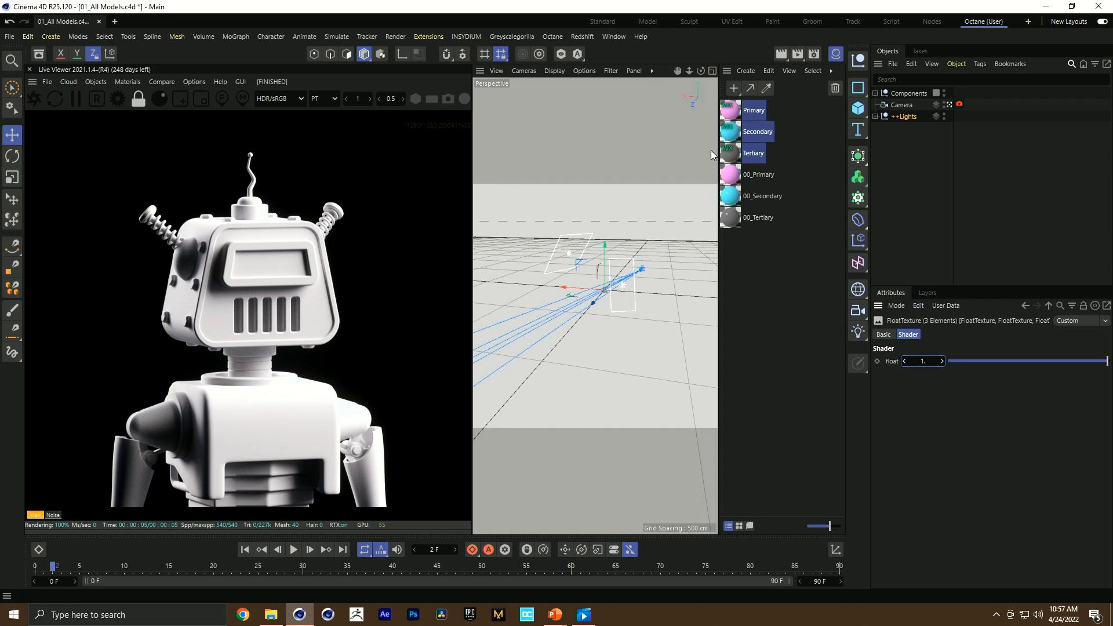
{"action": "left_click", "coordinate": [1047, 305]}
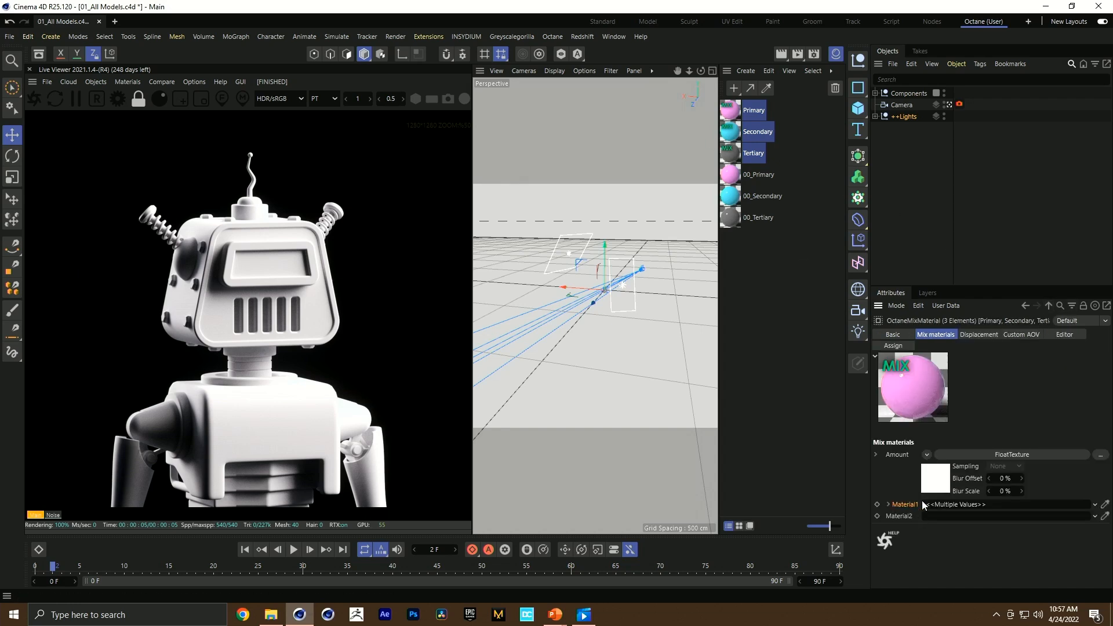
{"action": "left_click", "coordinate": [732, 253]}
{"action": "key", "text": "ctrl+s"}
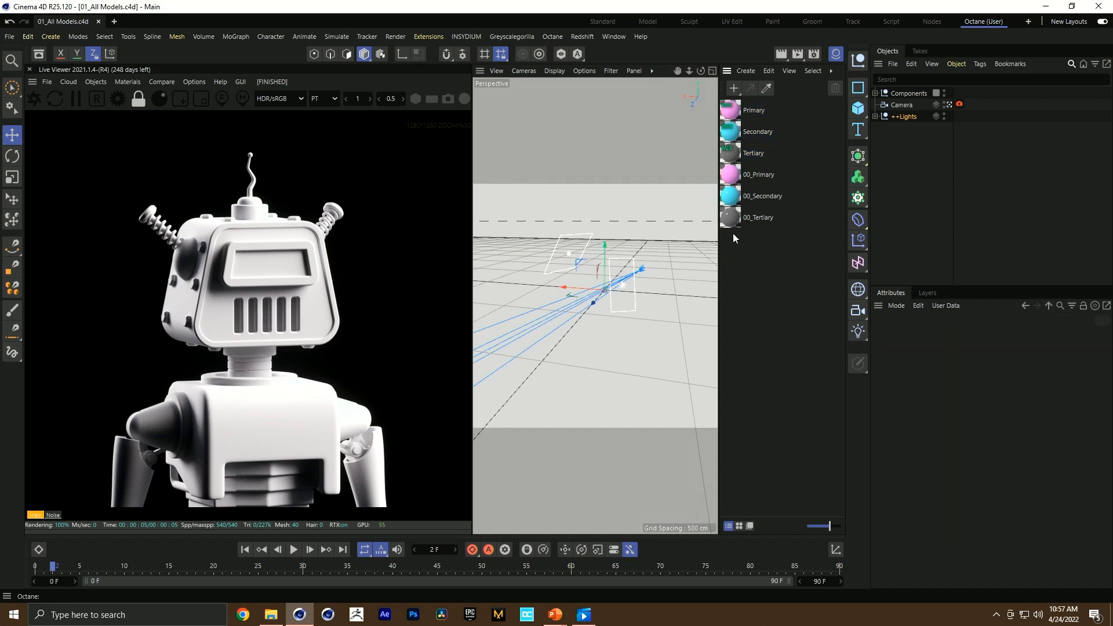
Step: Assign the Tertiary mix material to the Inner Parts group inside the Bicep of 02_Arms
{"action": "left_click", "coordinate": [875, 93]}
{"action": "left_click", "coordinate": [881, 105]}
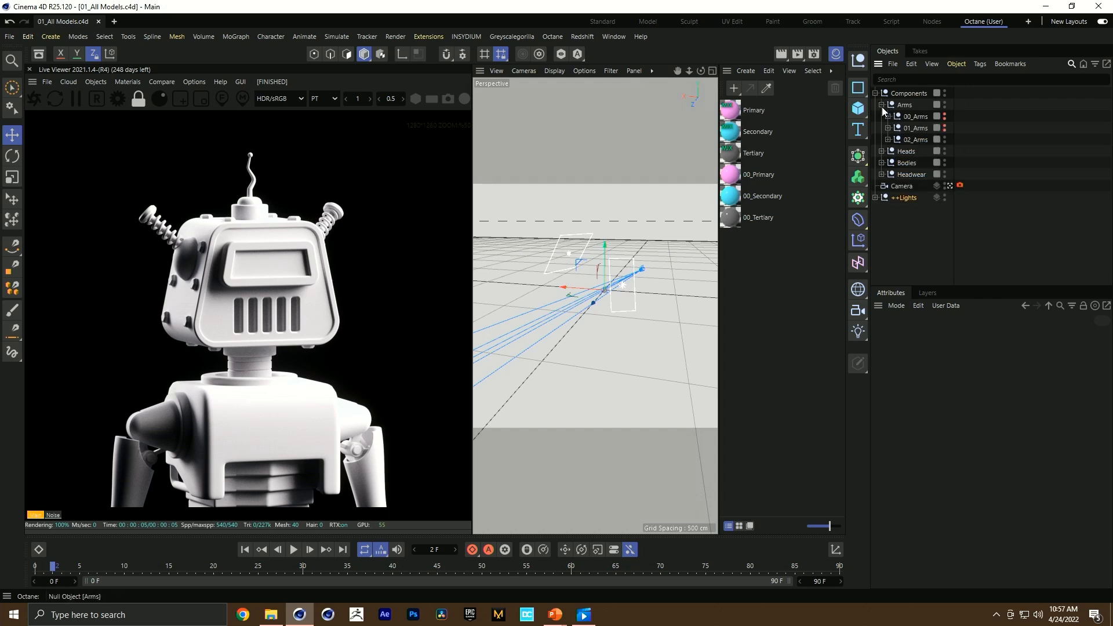
{"action": "left_click", "coordinate": [888, 139]}
{"action": "left_click", "coordinate": [894, 151]}
{"action": "left_click", "coordinate": [901, 162]}
{"action": "left_click", "coordinate": [908, 174]}
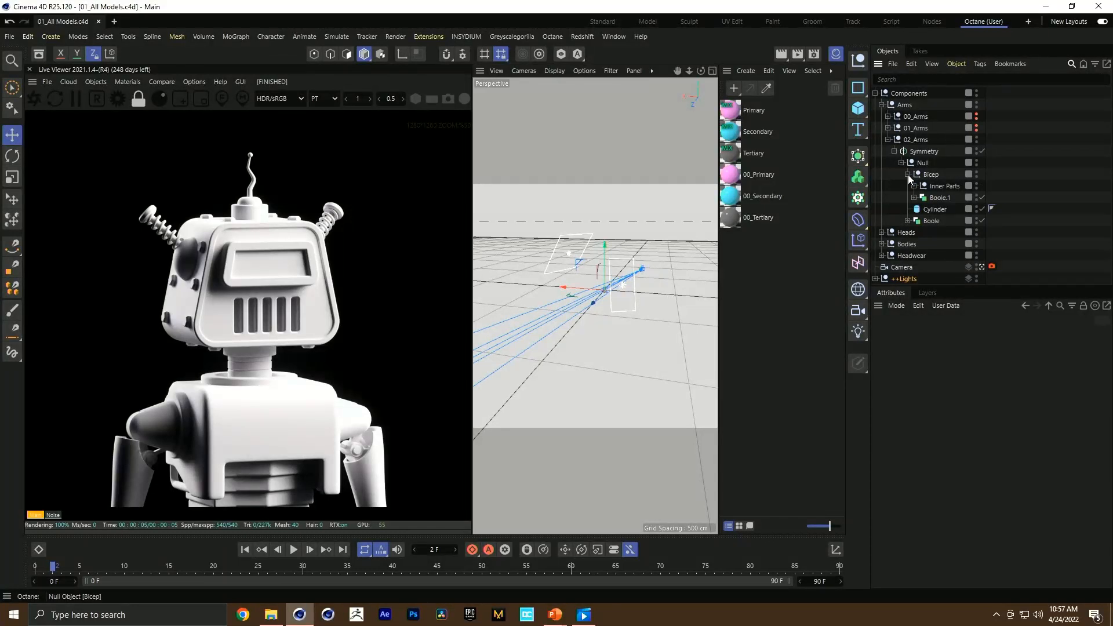
{"action": "left_click", "coordinate": [914, 185]}
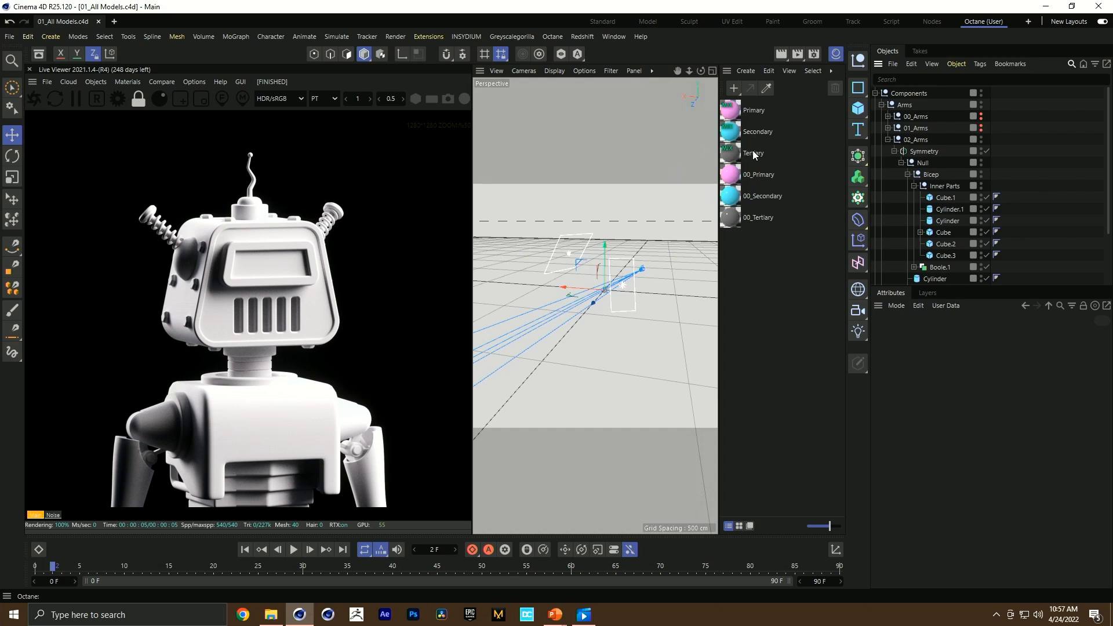
{"action": "left_click", "coordinate": [953, 196]}
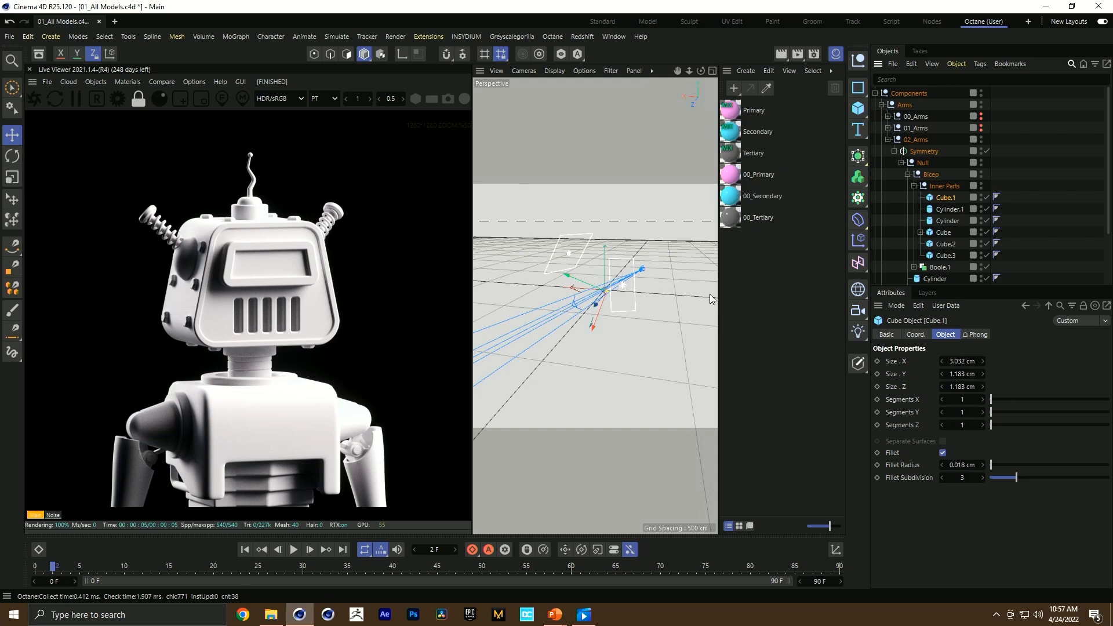
{"action": "scroll", "coordinate": [631, 266], "scroll_direction": "up", "scroll_amount": 12}
{"action": "key", "text": "s"}
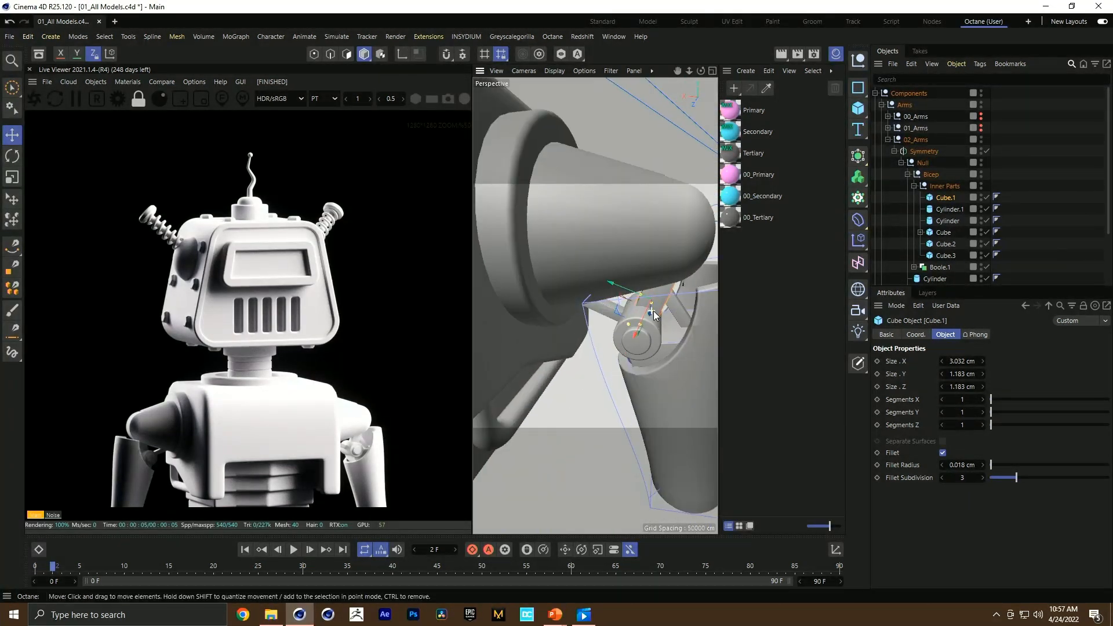
{"action": "left_click_drag", "start_coordinate": [654, 314], "coordinate": [652, 291], "text": "alt"}
{"action": "left_click", "coordinate": [944, 186]}
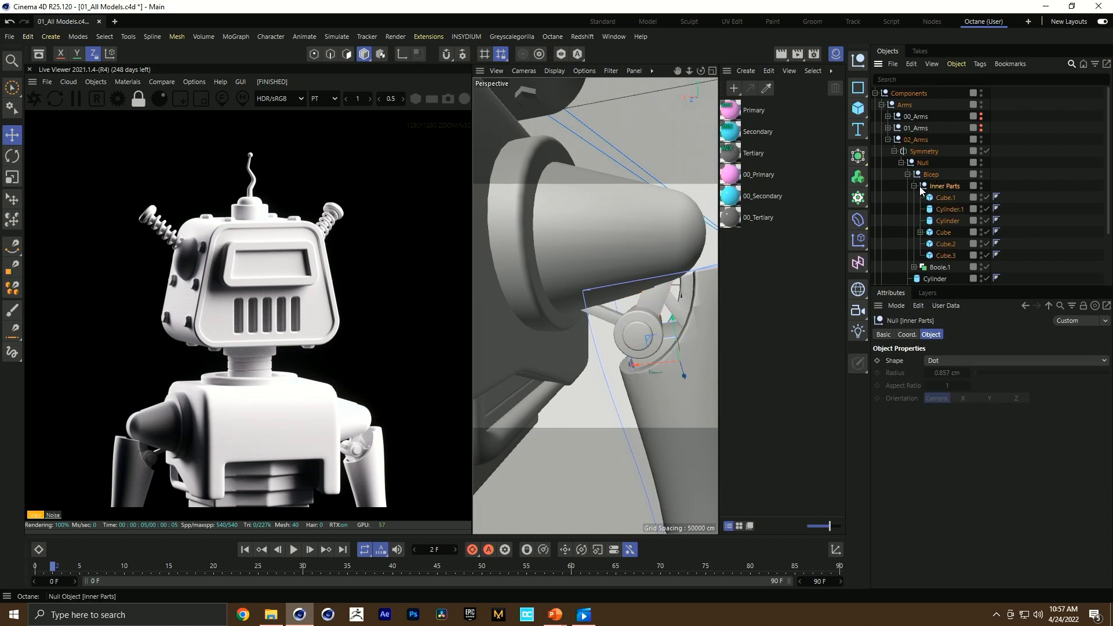
{"action": "left_click", "coordinate": [914, 185]}
{"action": "left_click_drag", "start_coordinate": [745, 159], "coordinate": [960, 186]}
Step: Assign the Tertiary mix material to the shoulder Cylinder under the 02_Arms symmetry
{"action": "left_click", "coordinate": [938, 197]}
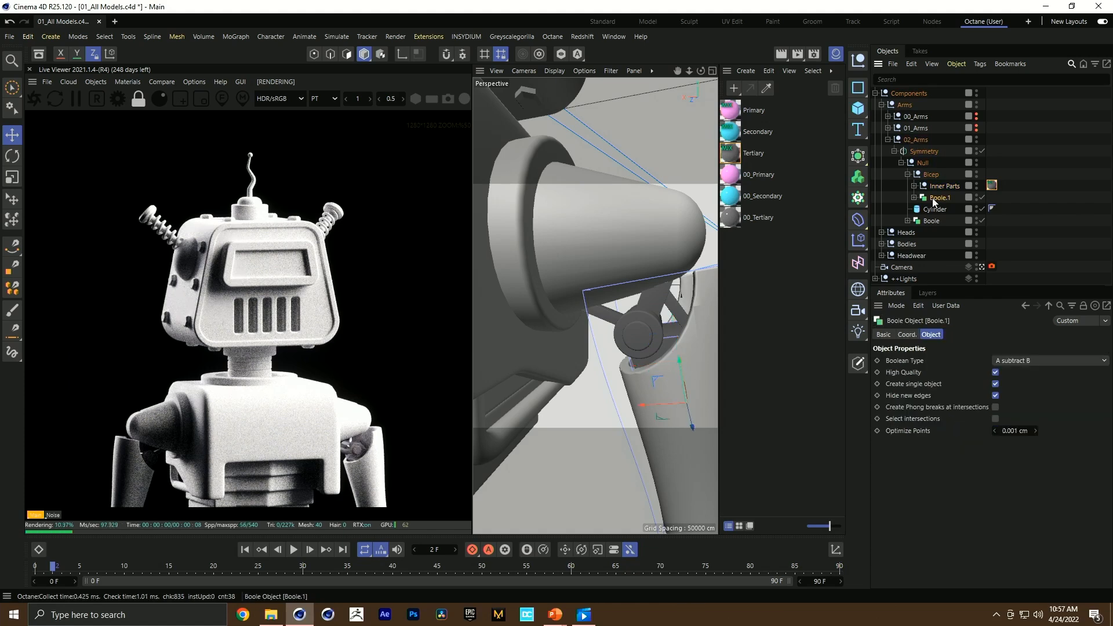
{"action": "key", "text": "o"}
{"action": "left_click", "coordinate": [568, 318]}
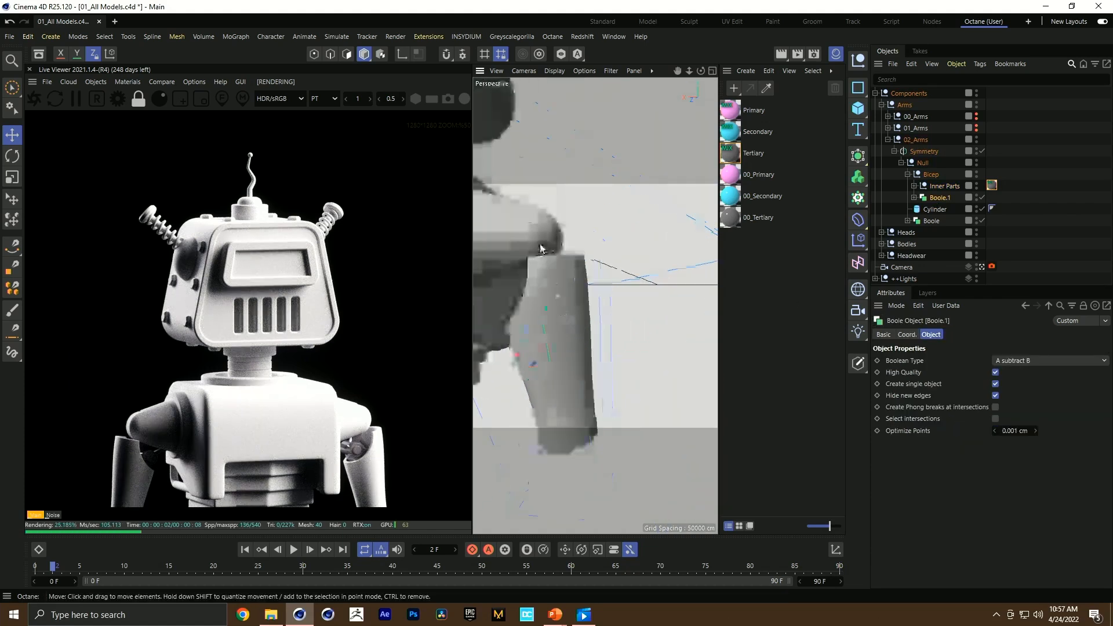
{"action": "key", "text": "o"}
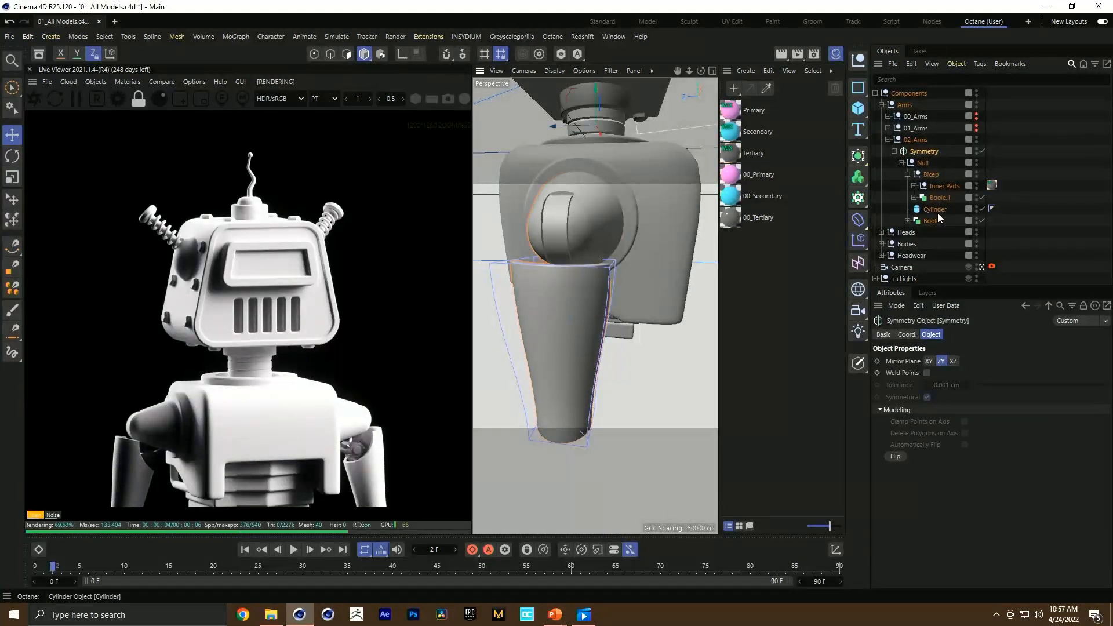
{"action": "left_click", "coordinate": [935, 209]}
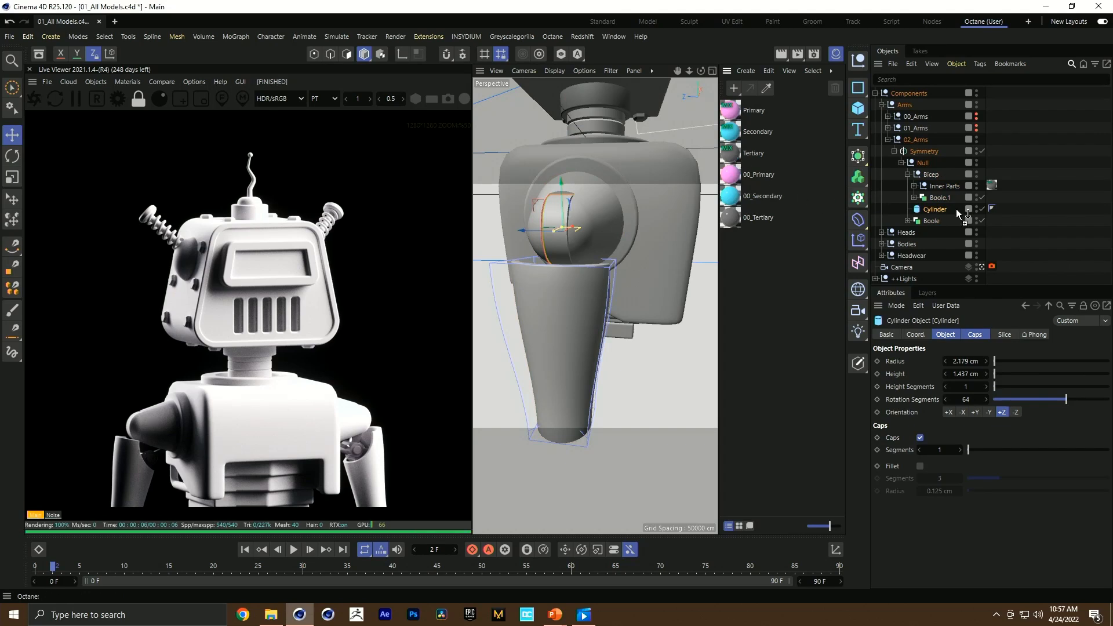
{"action": "left_click_drag", "start_coordinate": [956, 210], "coordinate": [957, 209]}
Step: Assign the Secondary mix material to the bicep's Boole.1 and the Primary mix material to the shoulder Boole
{"action": "left_click", "coordinate": [939, 197]}
{"action": "left_click_drag", "start_coordinate": [731, 129], "coordinate": [935, 197]}
{"action": "left_click", "coordinate": [929, 222]}
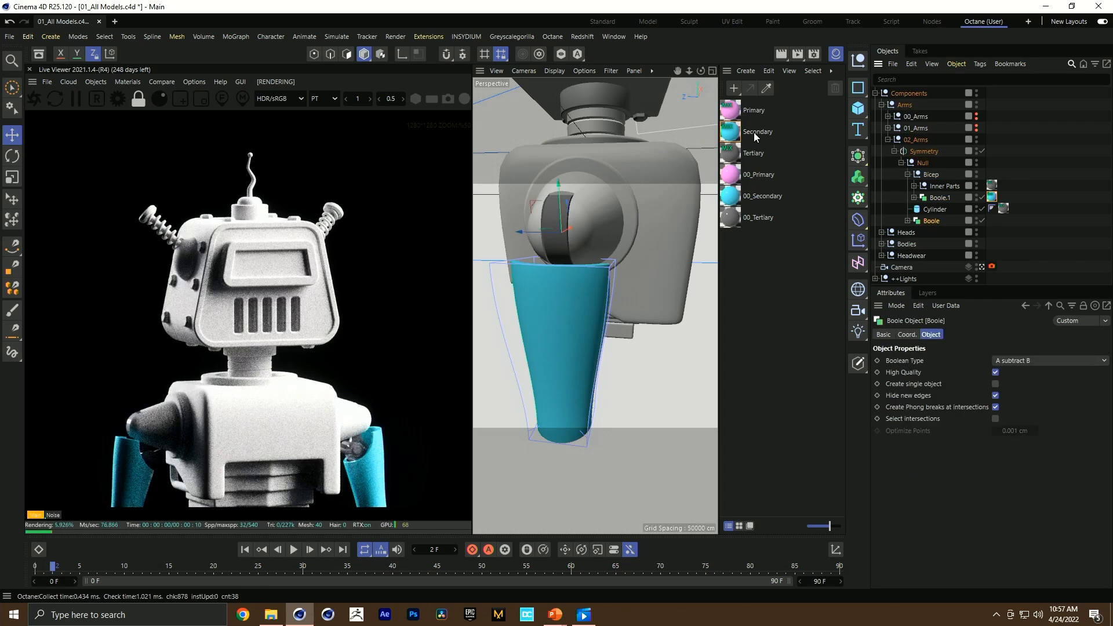
{"action": "left_click_drag", "start_coordinate": [748, 113], "coordinate": [935, 222]}
{"action": "mouse_move", "coordinate": [603, 187]}
{"action": "left_mouse_down", "text": "alt"}
{"action": "mouse_move", "coordinate": [577, 192]}
{"action": "mouse_move", "coordinate": [604, 207]}
{"action": "left_mouse_up", "text": "alt"}
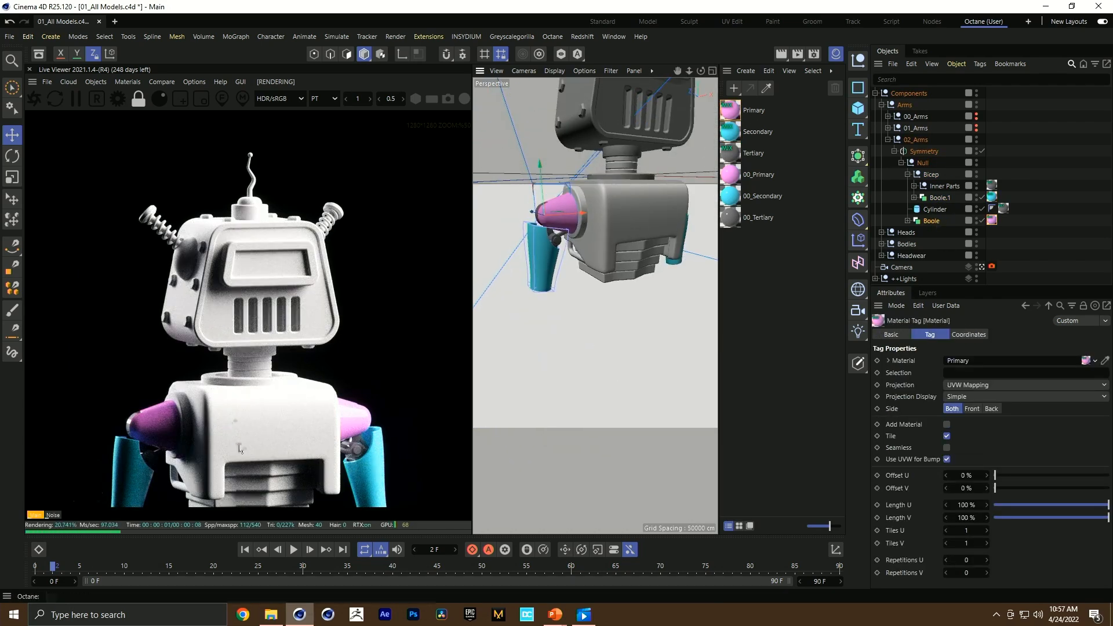
Step: Collapse the 02_Arms hierarchy and assign the Tertiary mix material to the Neck group of 01_Head
{"action": "left_click", "coordinate": [894, 151]}
{"action": "left_click", "coordinate": [888, 139]}
{"action": "left_click", "coordinate": [881, 151]}
{"action": "left_click", "coordinate": [888, 174]}
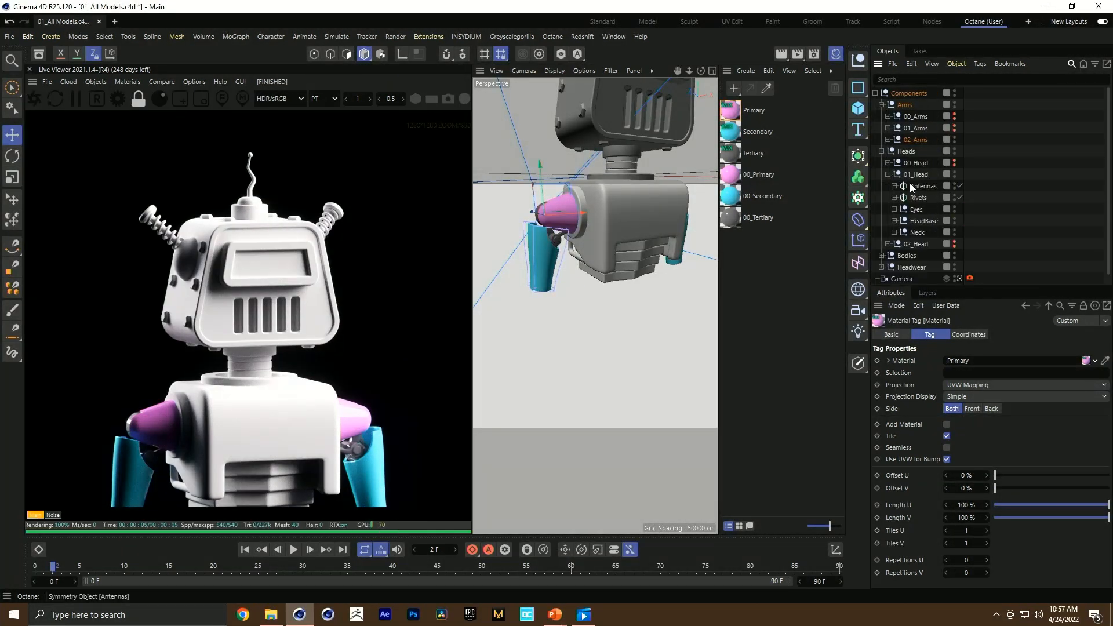
{"action": "middle_click_drag", "start_coordinate": [566, 194], "coordinate": [542, 237], "text": "alt"}
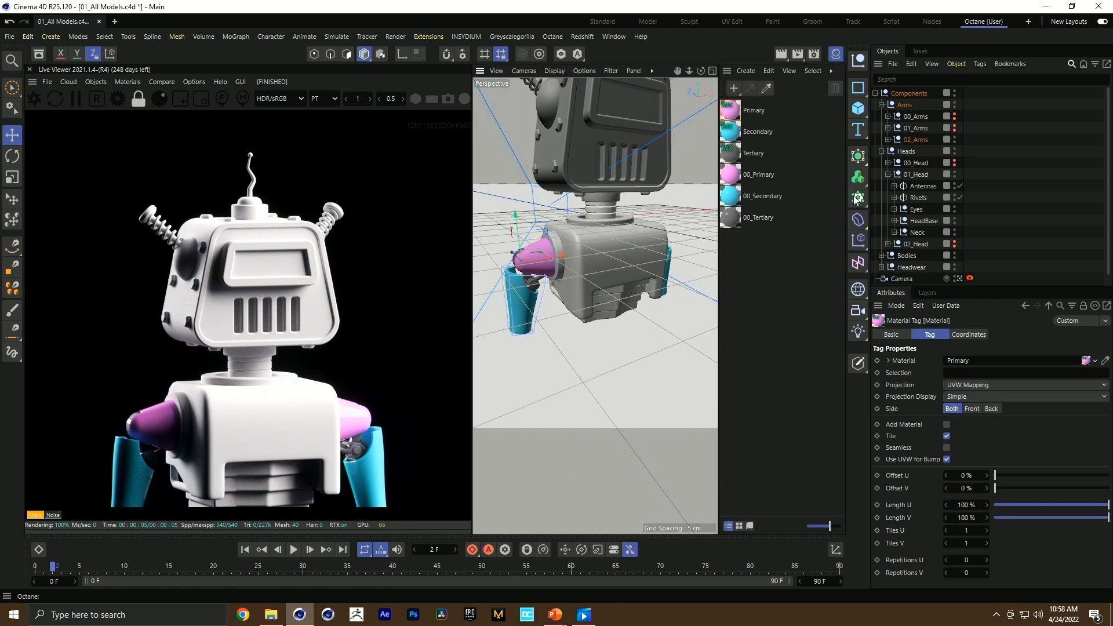
{"action": "left_click_drag", "start_coordinate": [620, 133], "coordinate": [558, 215], "text": "alt"}
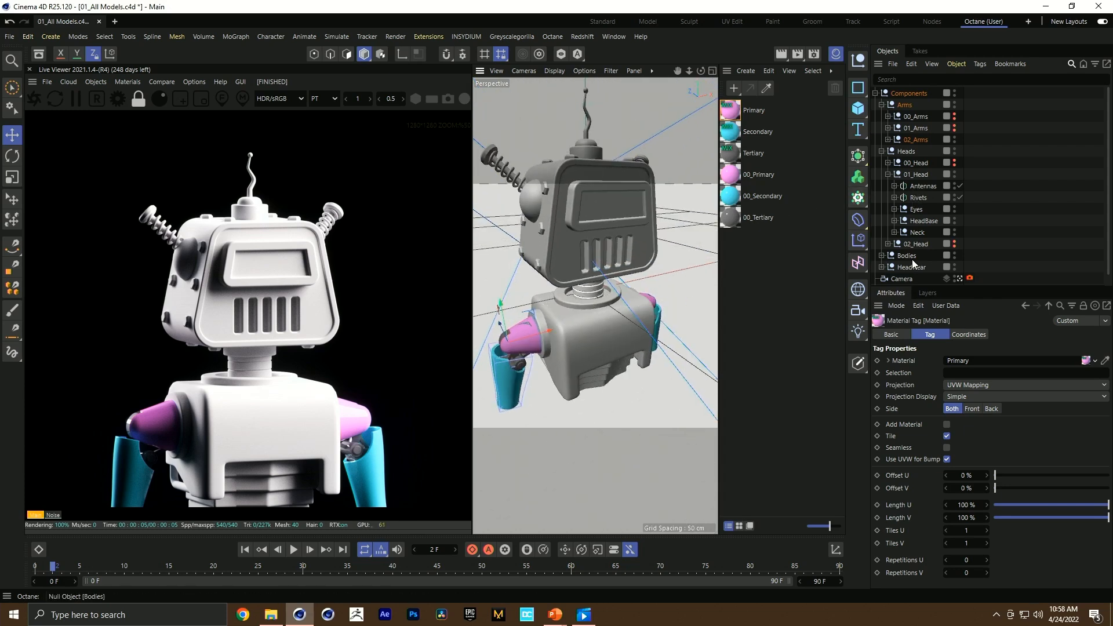
{"action": "left_click", "coordinate": [895, 231]}
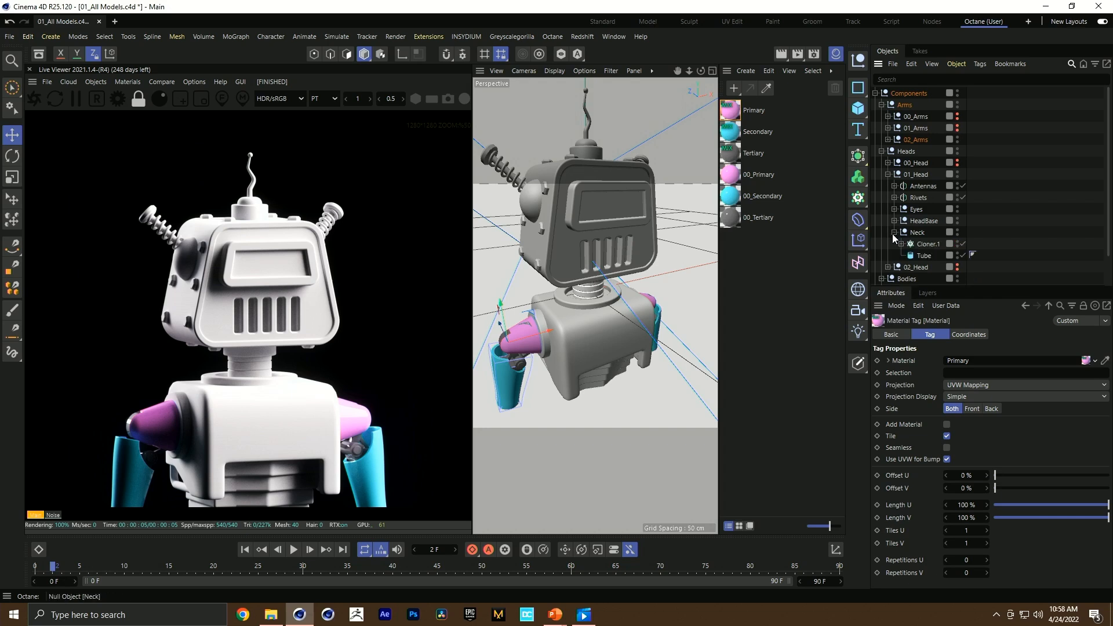
{"action": "left_click_drag", "start_coordinate": [742, 154], "coordinate": [917, 233]}
Step: Assign the Primary mix material to the Extrude object inside the HeadBase group of 01_Head
{"action": "left_click", "coordinate": [895, 221]}
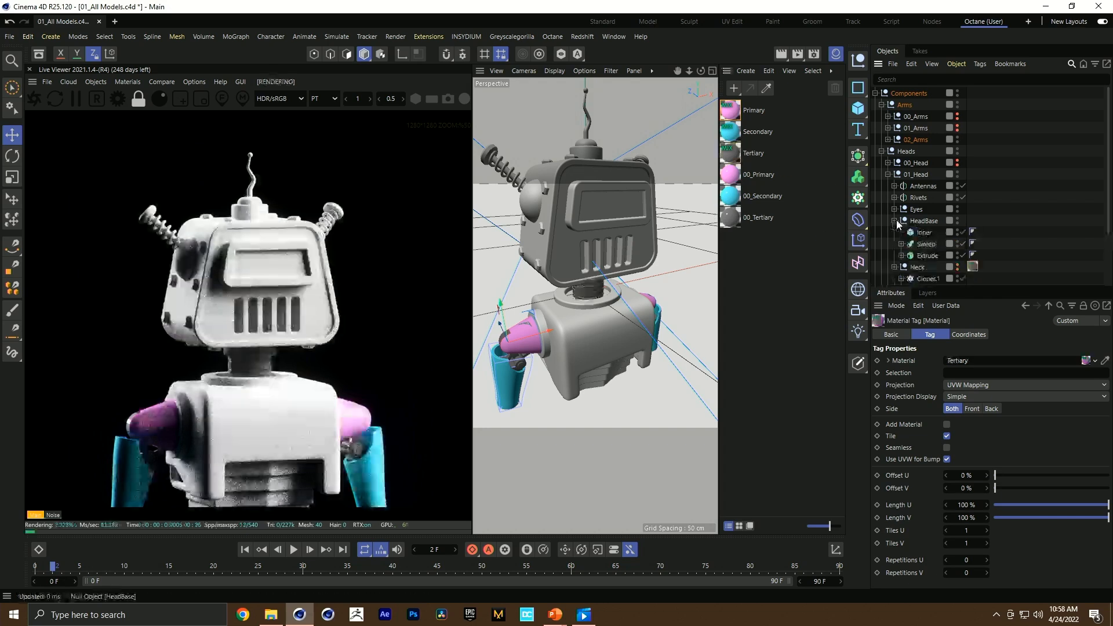
{"action": "left_click", "coordinate": [924, 255]}
{"action": "left_click_drag", "start_coordinate": [923, 257], "coordinate": [924, 259]}
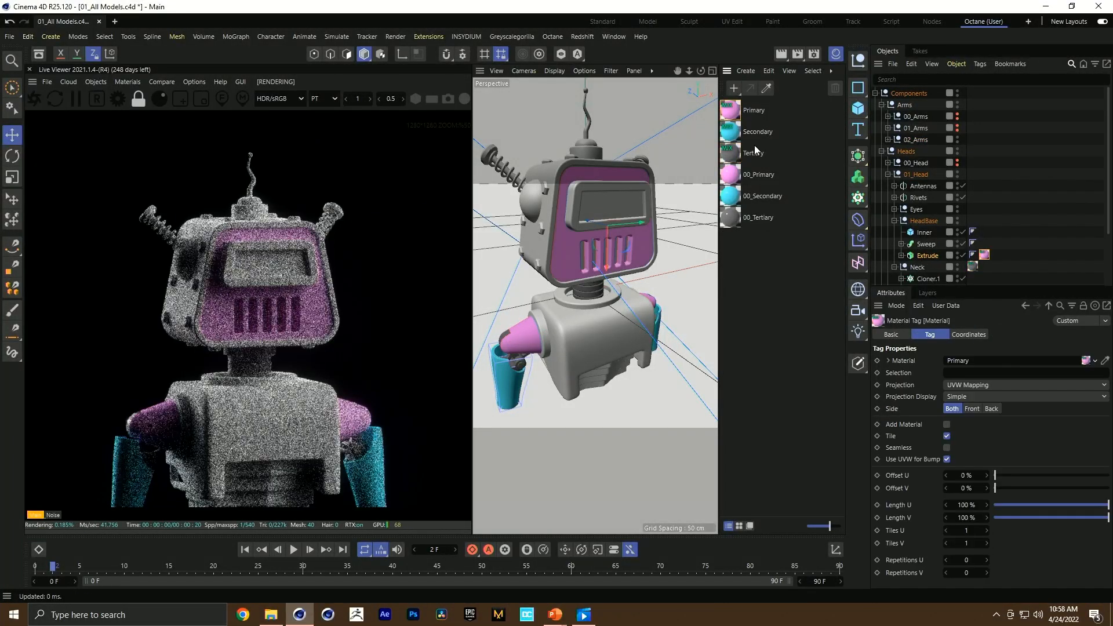
Step: Apply the Secondary material to the HeadBase's Sweep trim, and select the Inner cube behind the vent slots
{"action": "mouse_move", "coordinate": [753, 132]}
{"action": "left_mouse_down"}
{"action": "mouse_move", "coordinate": [925, 244]}
{"action": "mouse_move", "coordinate": [748, 105]}
{"action": "mouse_move", "coordinate": [748, 123]}
{"action": "left_mouse_up"}
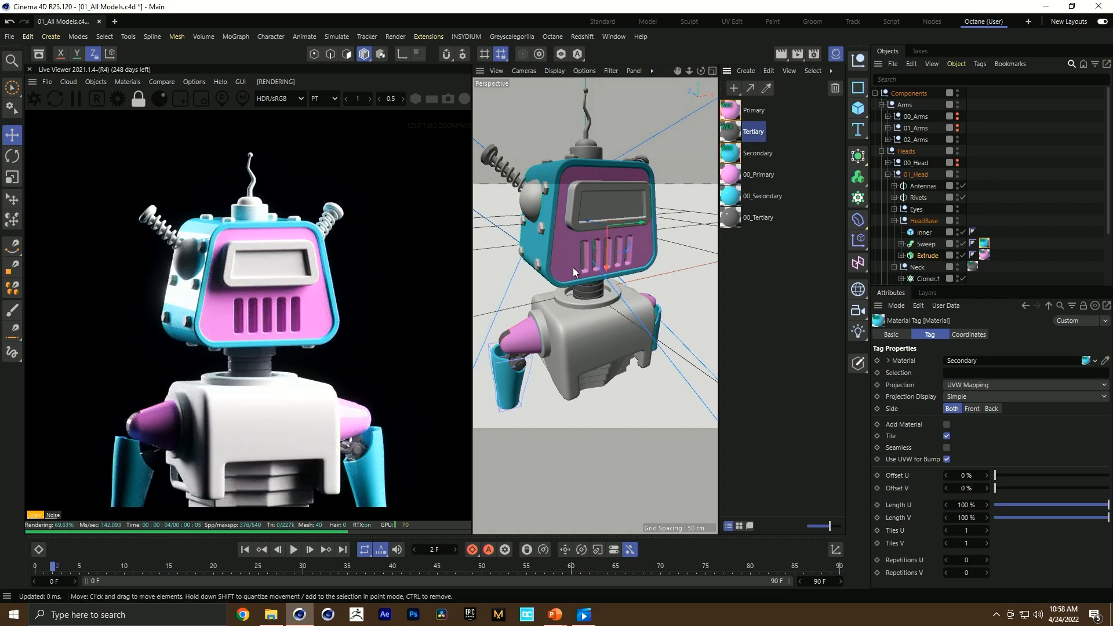
{"action": "scroll", "coordinate": [574, 267], "scroll_direction": "up", "scroll_amount": 5}
{"action": "left_click", "coordinate": [603, 245]}
{"action": "left_click_drag", "start_coordinate": [636, 247], "coordinate": [624, 209], "text": "alt"}
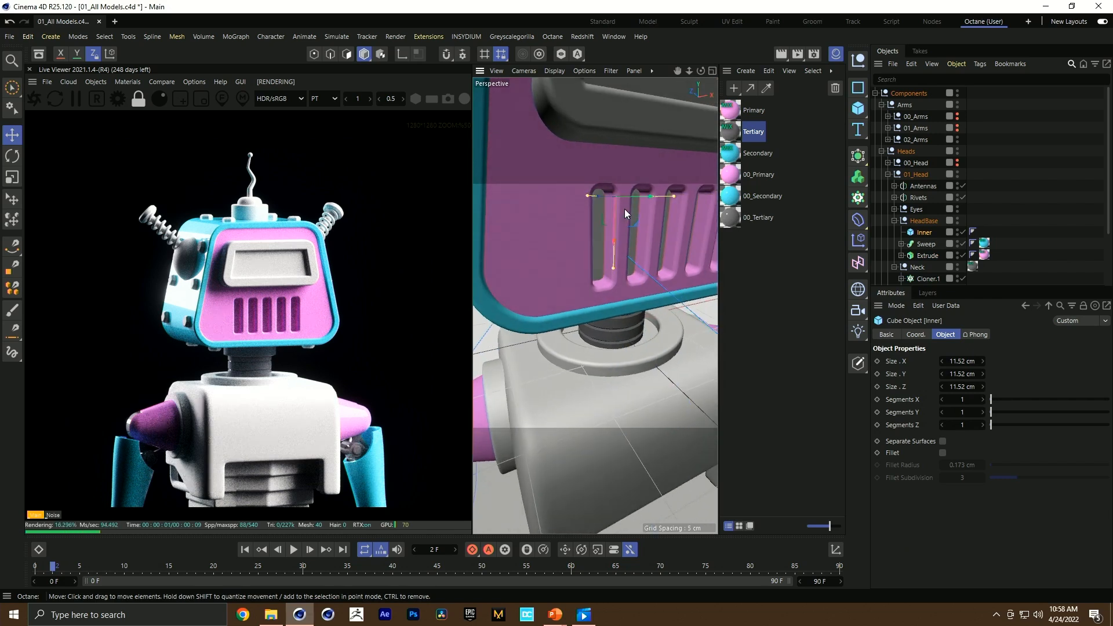
Step: Create a new Octane diffuse material and name it Black
{"action": "left_click", "coordinate": [106, 82]}
{"action": "mouse_move", "coordinate": [144, 137]}
{"action": "left_click", "coordinate": [261, 140]}
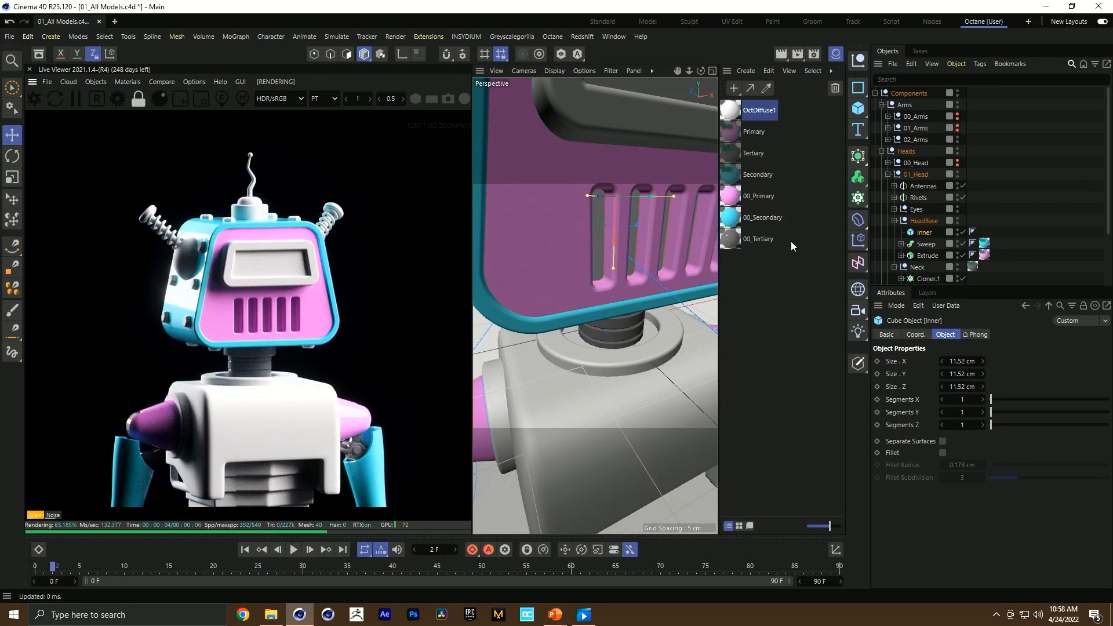
{"action": "left_click", "coordinate": [759, 110]}
{"action": "double_click", "coordinate": [763, 111]}
{"action": "type", "text": "Black"}
{"action": "key", "text": "Return"}
Step: Duplicate the Black material at the end of the material list as Glow, and give the copy Blackbody emission
{"action": "left_click_drag", "start_coordinate": [746, 116], "coordinate": [749, 229]}
{"action": "double_click", "coordinate": [751, 240]}
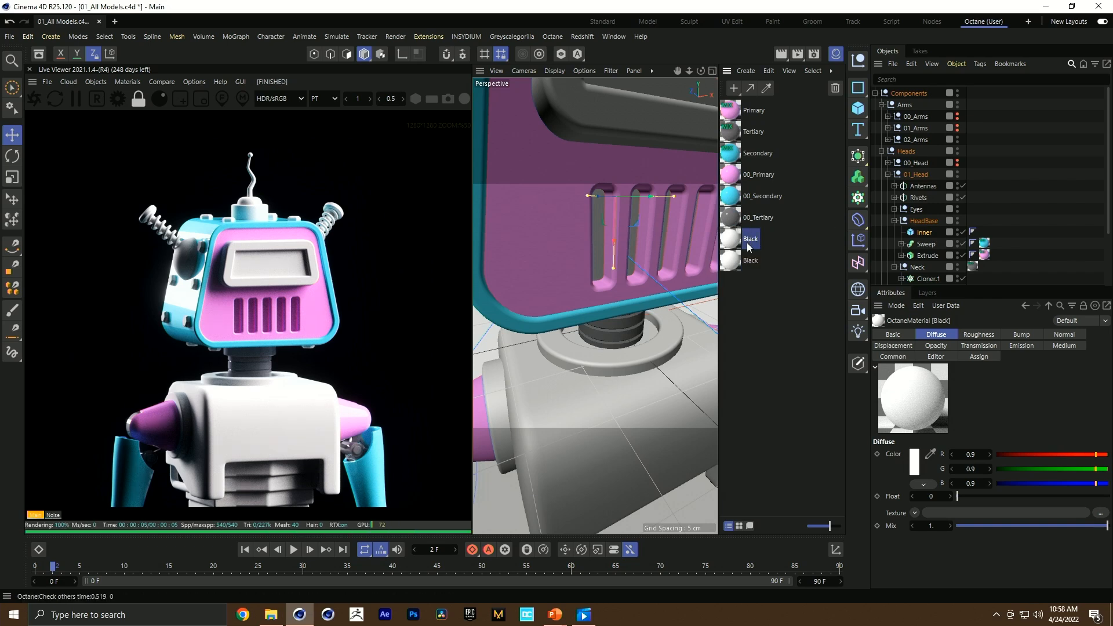
{"action": "type", "text": "Glow"}
{"action": "key", "text": "Return"}
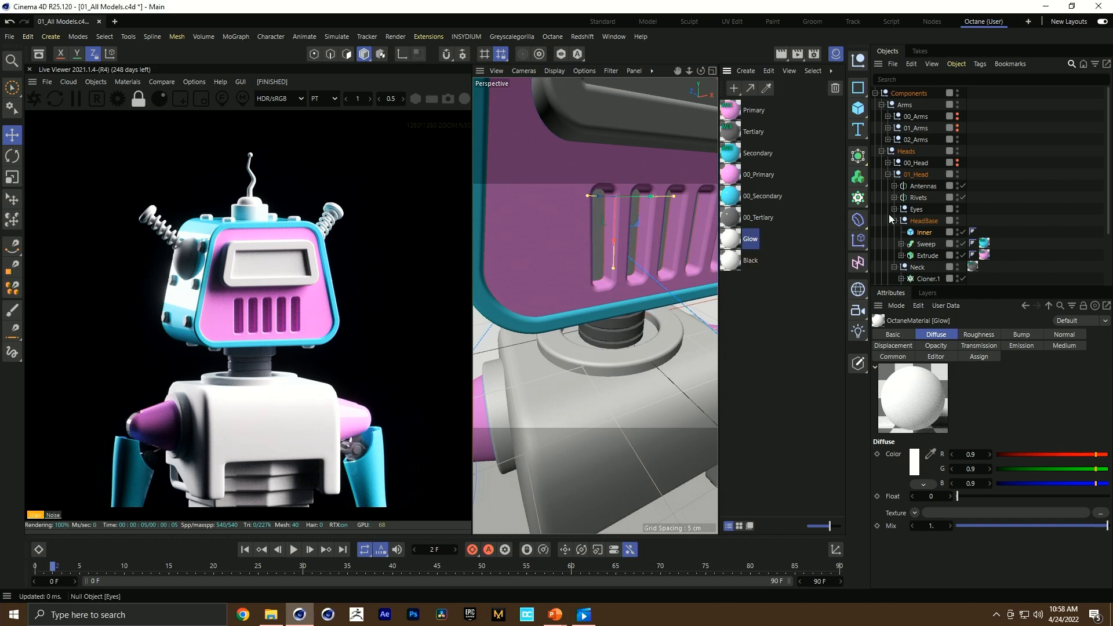
{"action": "left_click", "coordinate": [1020, 346]}
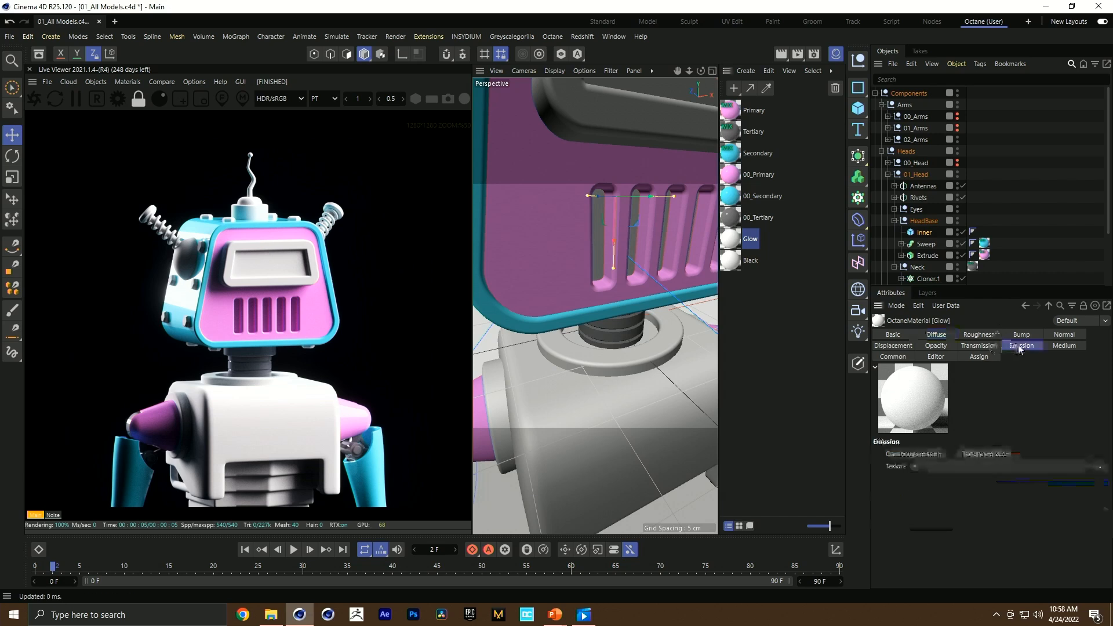
{"action": "left_click", "coordinate": [915, 455]}
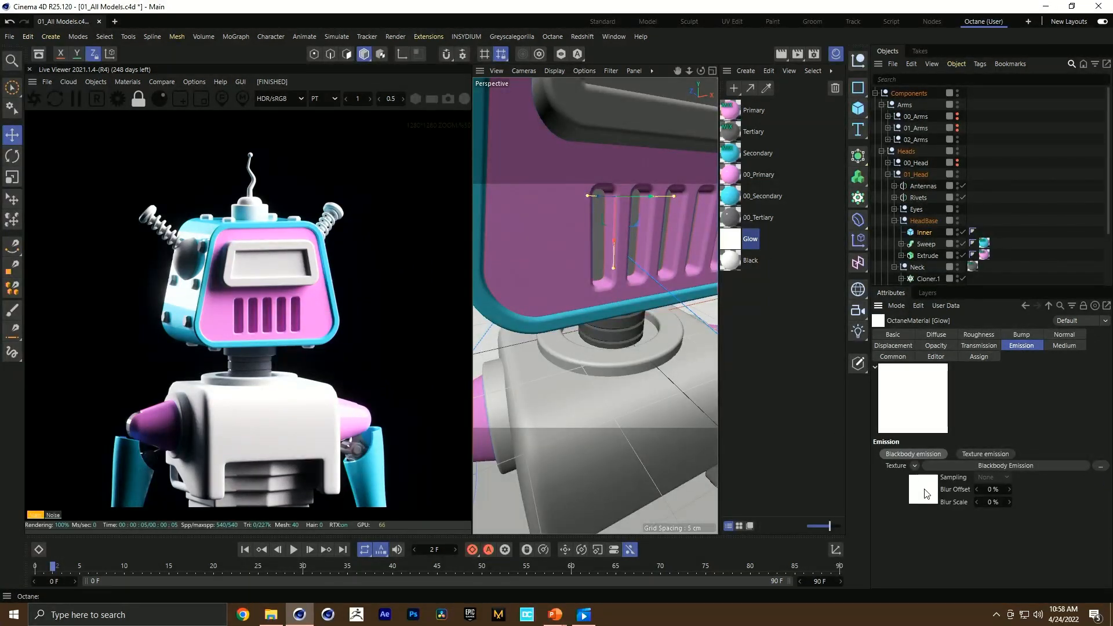
Step: Set the Black material's diffuse color to pure black and apply it to the HeadBase's Inner cube
{"action": "left_click", "coordinate": [749, 260]}
{"action": "left_click", "coordinate": [936, 334]}
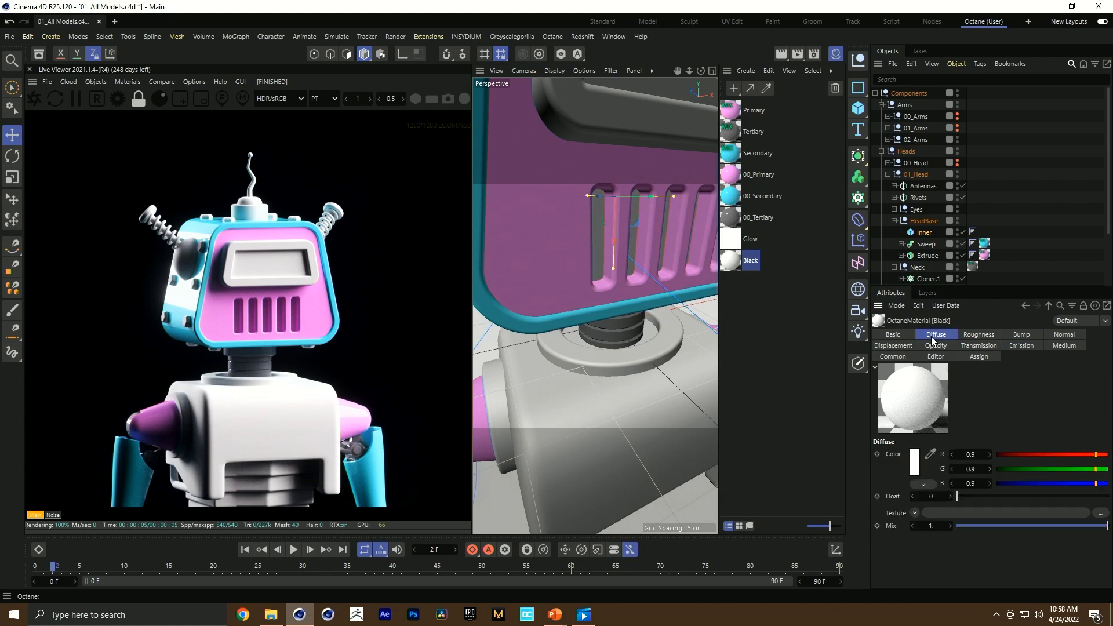
{"action": "left_click", "coordinate": [913, 463]}
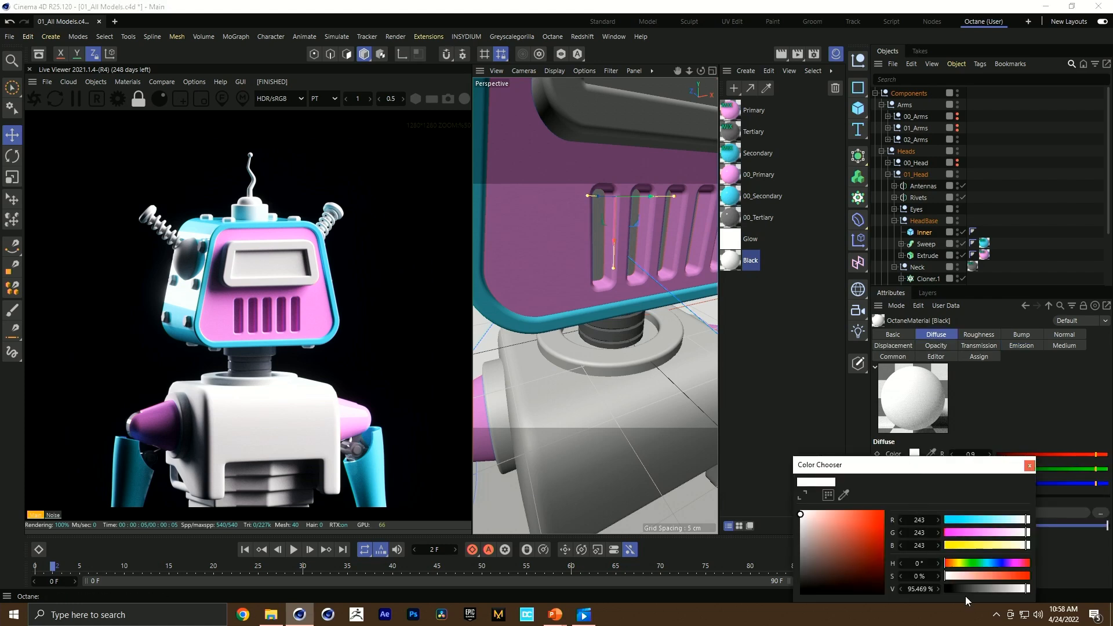
{"action": "left_click_drag", "start_coordinate": [965, 589], "coordinate": [946, 589]}
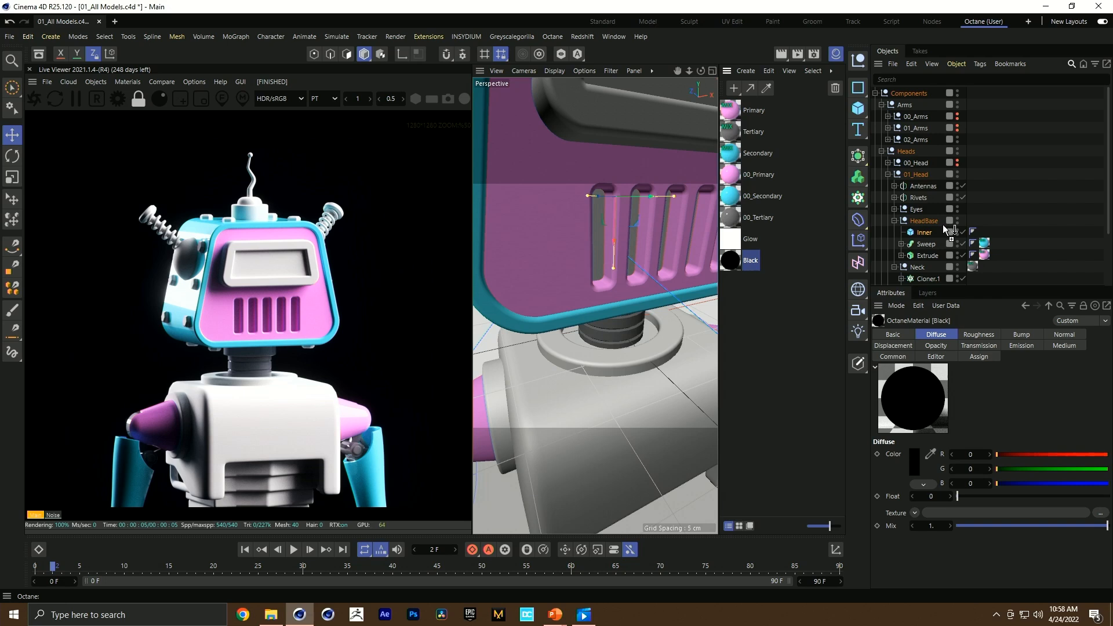
{"action": "left_click_drag", "start_coordinate": [946, 231], "coordinate": [924, 233]}
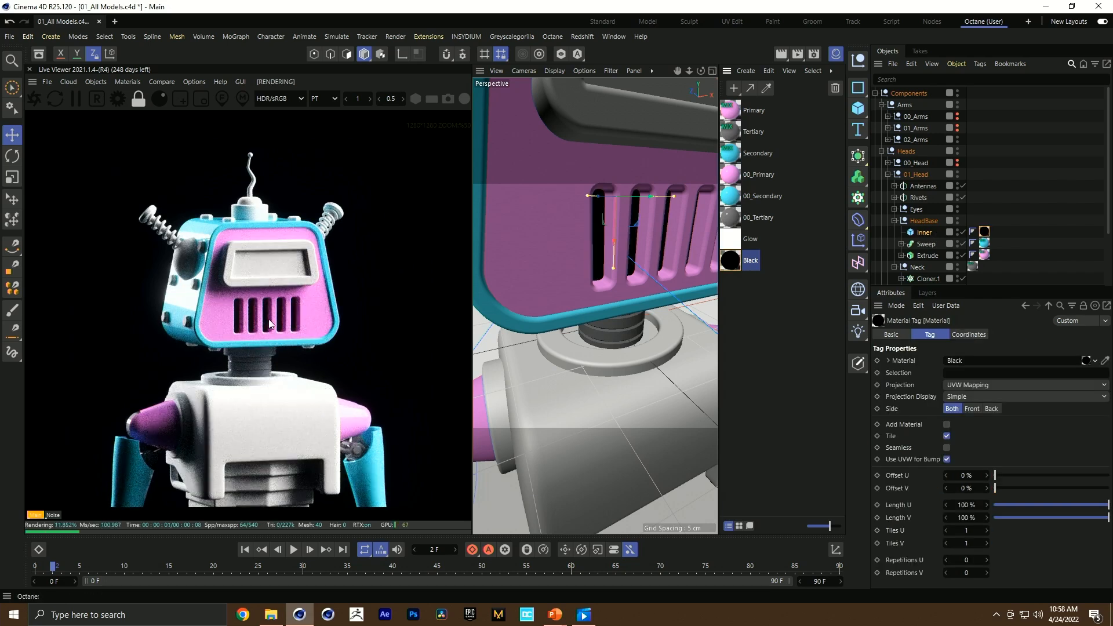
{"action": "scroll", "coordinate": [269, 319], "scroll_direction": "up", "scroll_amount": 3}
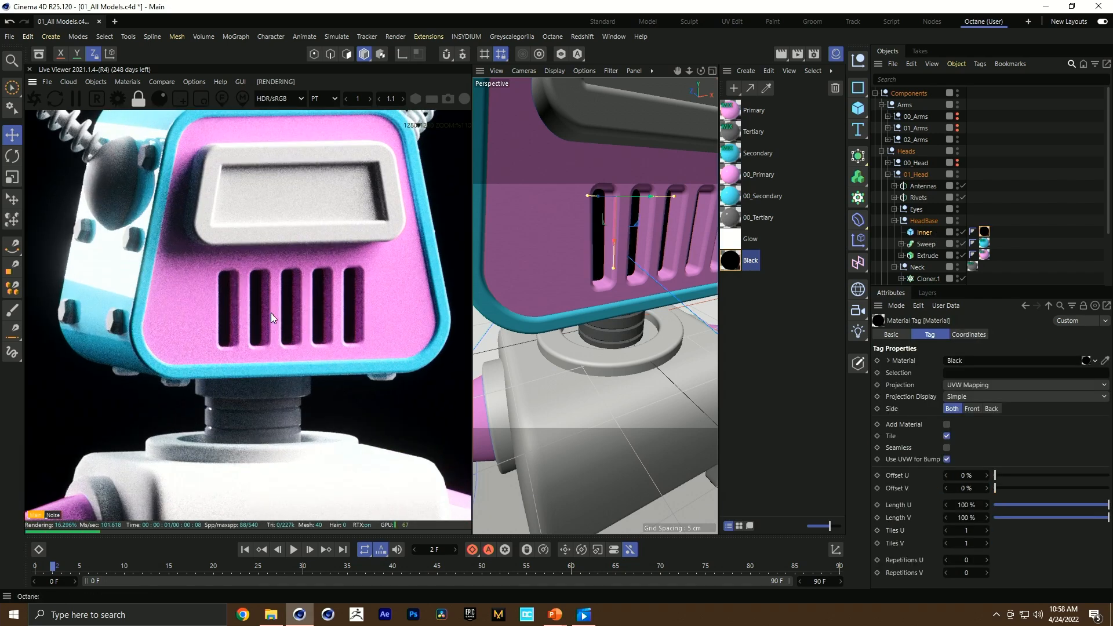
Step: Apply the Glow material to the Extrude inside the Eyes group of 01_Head
{"action": "left_click", "coordinate": [895, 221]}
{"action": "left_click", "coordinate": [895, 233]}
{"action": "left_click", "coordinate": [895, 210]}
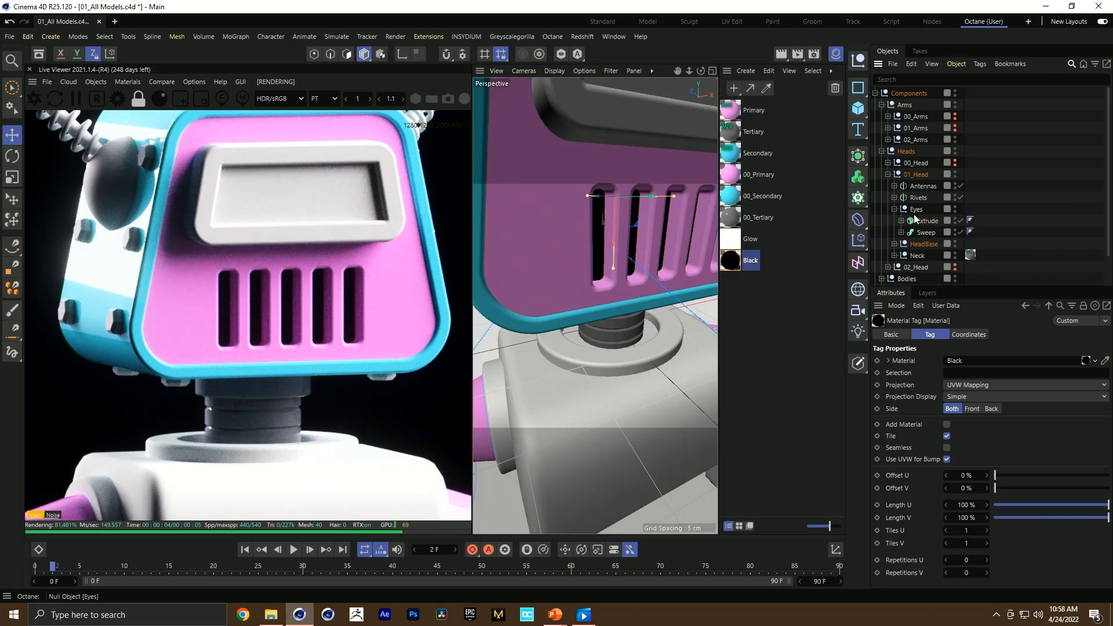
{"action": "left_click_drag", "start_coordinate": [750, 239], "coordinate": [937, 220]}
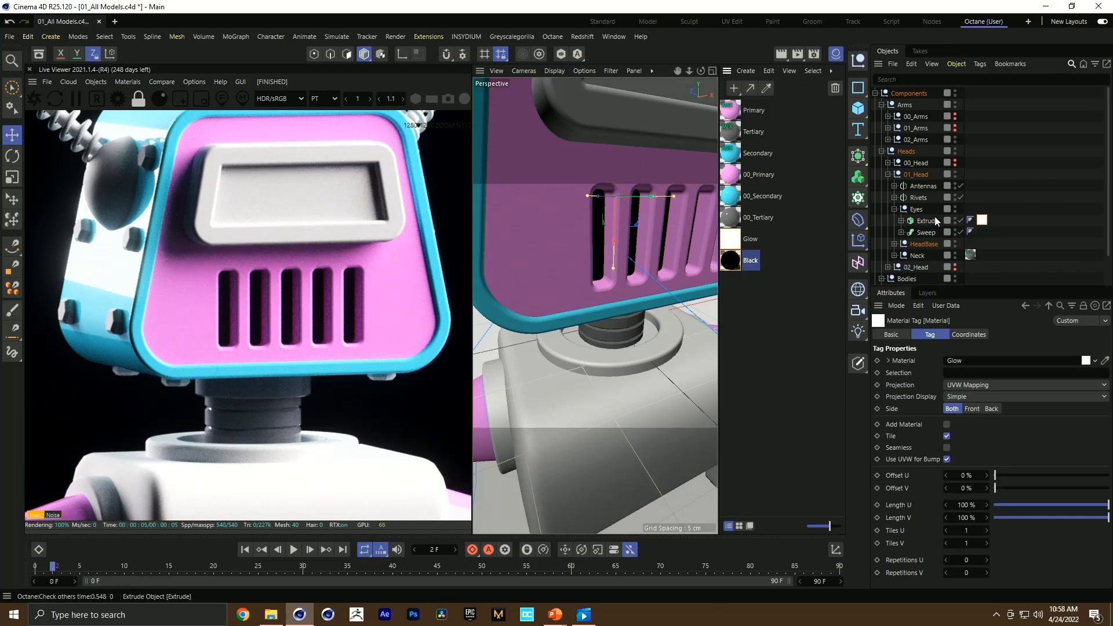
Step: Enable Surface brightness in the Glow material's Blackbody Emission shader
{"action": "left_click", "coordinate": [745, 240]}
{"action": "left_click", "coordinate": [1026, 346]}
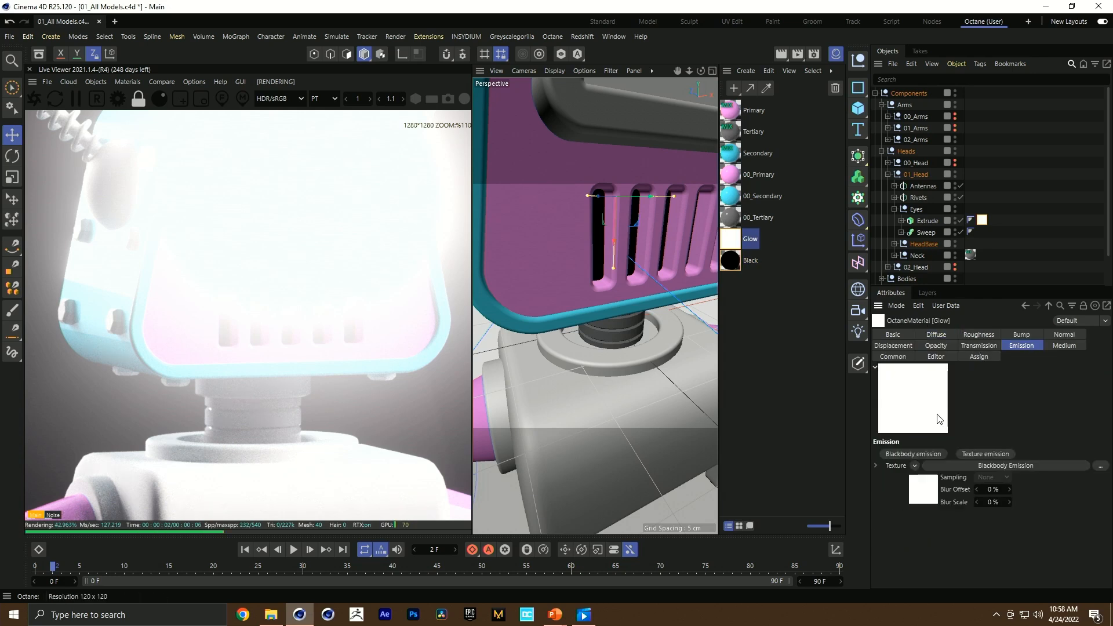
{"action": "left_click", "coordinate": [934, 490]}
{"action": "left_click", "coordinate": [951, 405]}
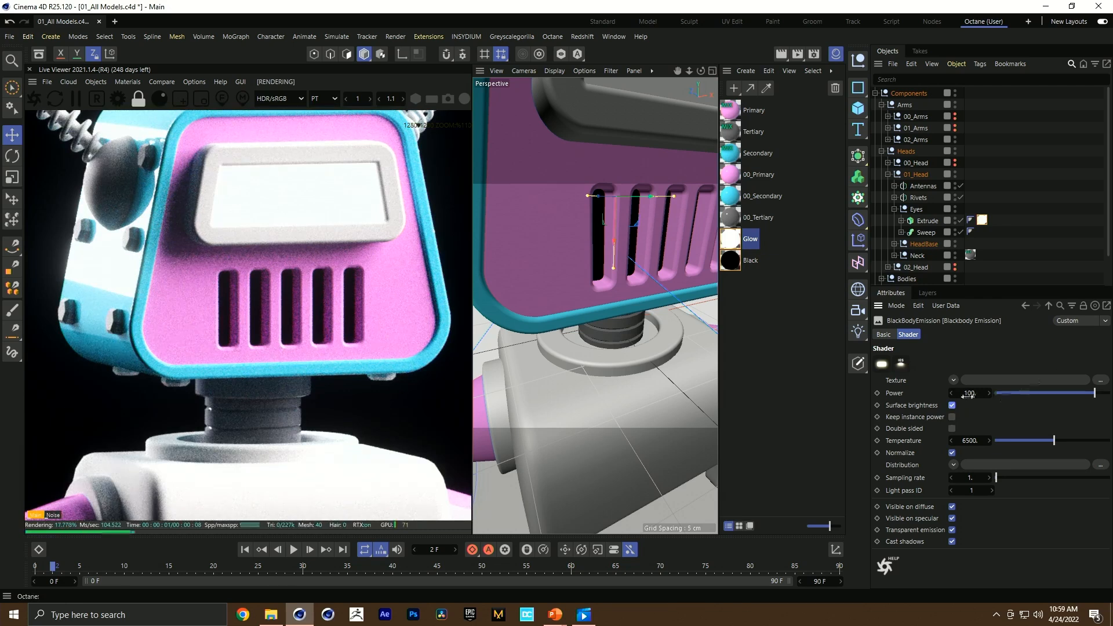
Step: Apply the Secondary material to the Eyes group's Sweep frame, and reorder Secondary above Tertiary in the material list
{"action": "left_click", "coordinate": [927, 221]}
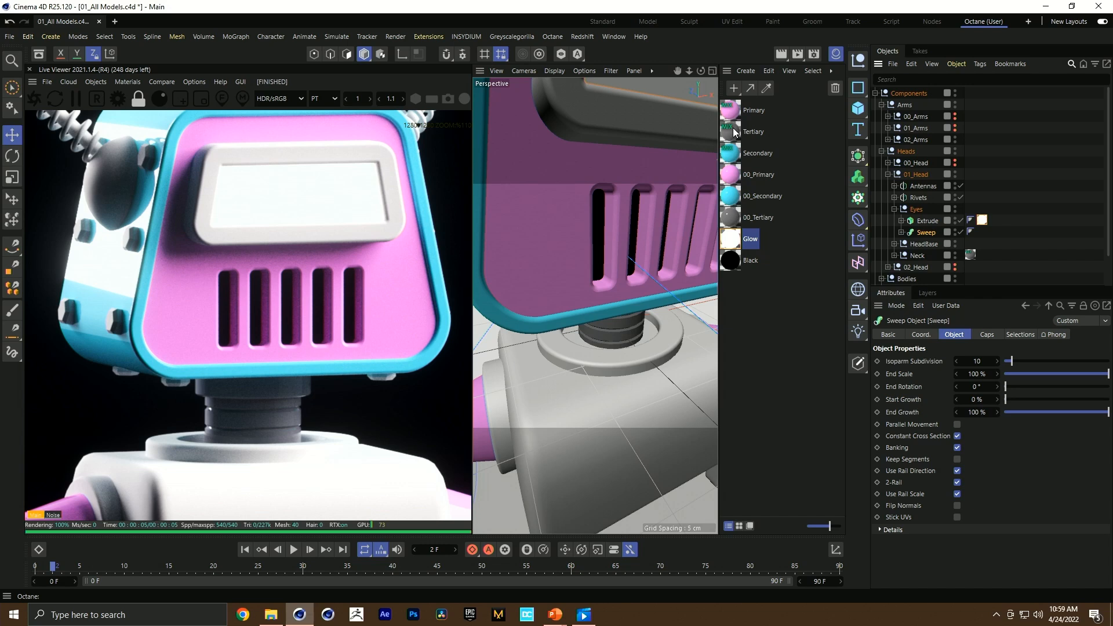
{"action": "left_click_drag", "start_coordinate": [928, 239], "coordinate": [927, 233]}
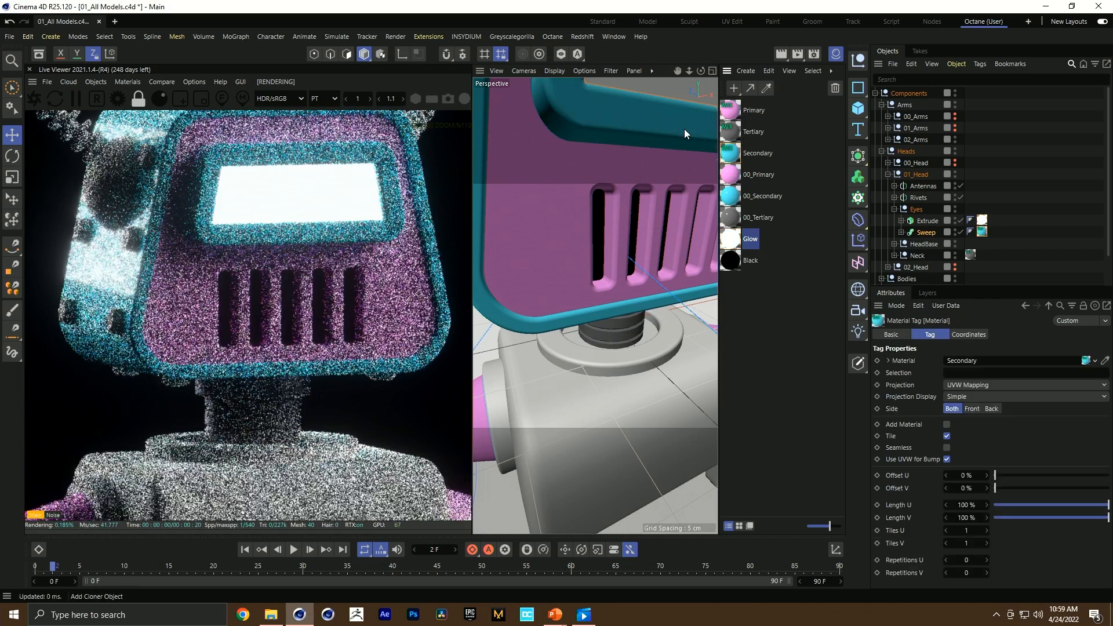
{"action": "left_click_drag", "start_coordinate": [743, 154], "coordinate": [758, 130]}
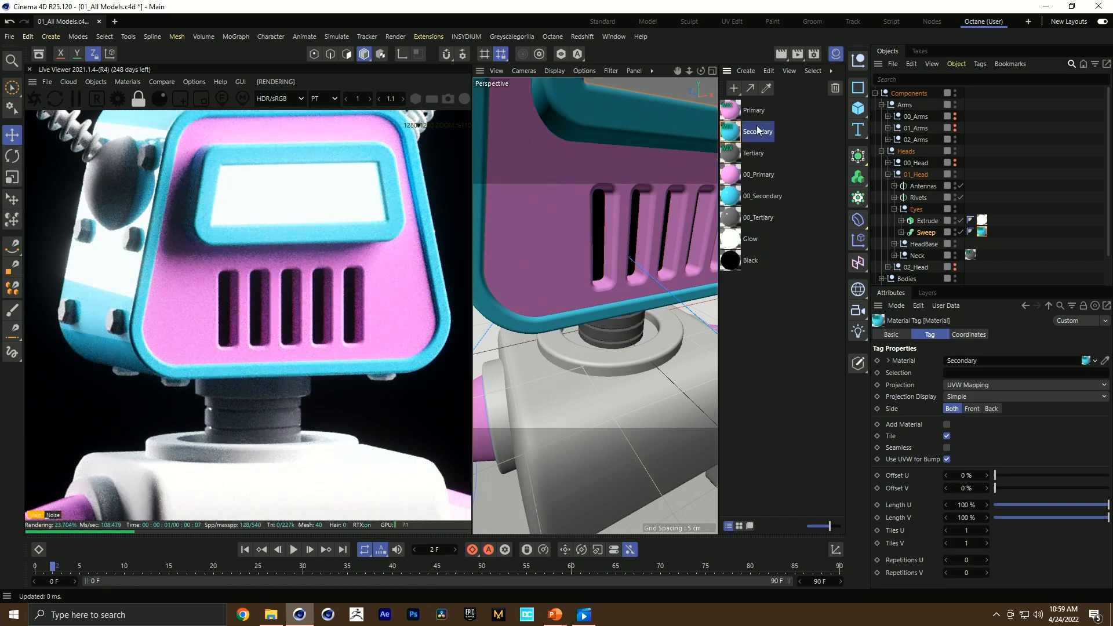
{"action": "left_click", "coordinate": [894, 209]}
{"action": "left_click", "coordinate": [753, 153]}
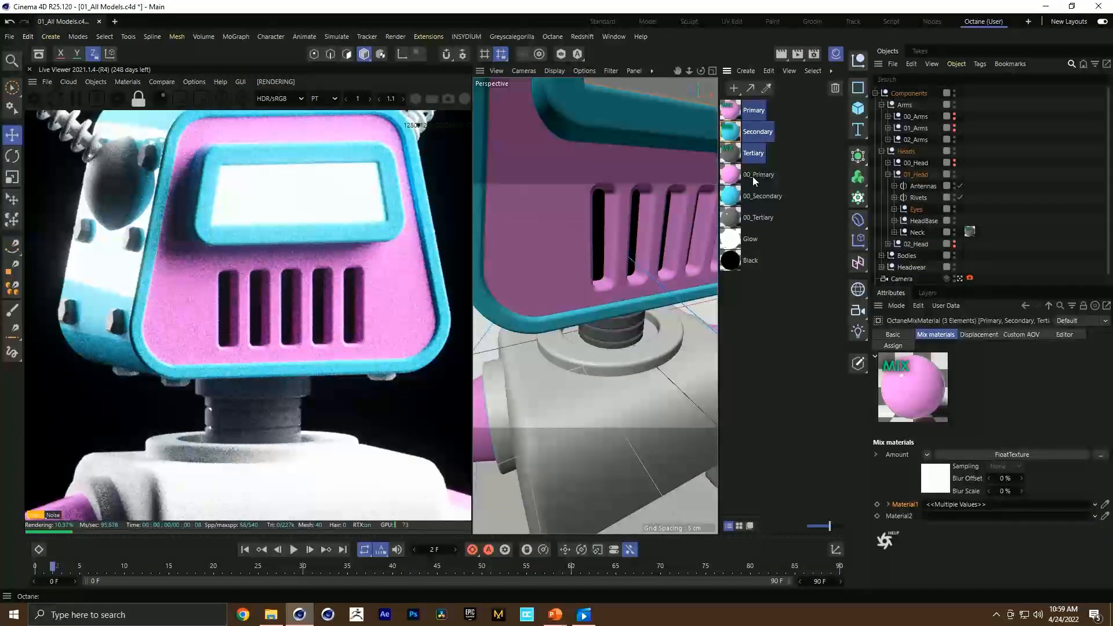
{"action": "left_click", "coordinate": [753, 176]}
{"action": "left_click", "coordinate": [746, 219], "text": "shift"}
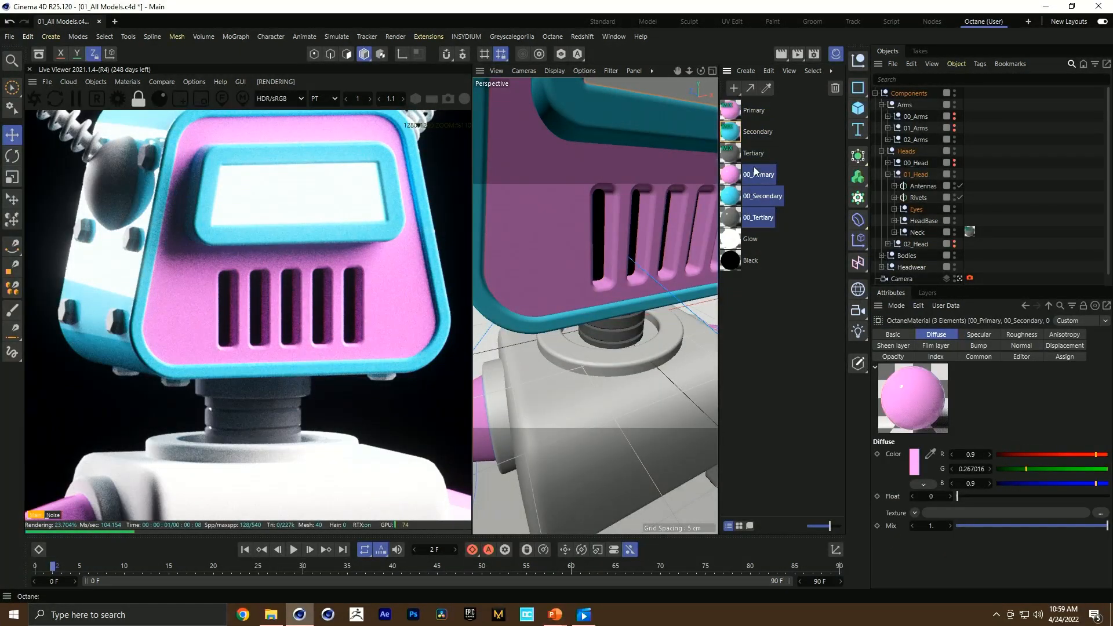
Step: Apply the Tertiary material to the Rivets group of 01_Head
{"action": "left_click", "coordinate": [893, 197]}
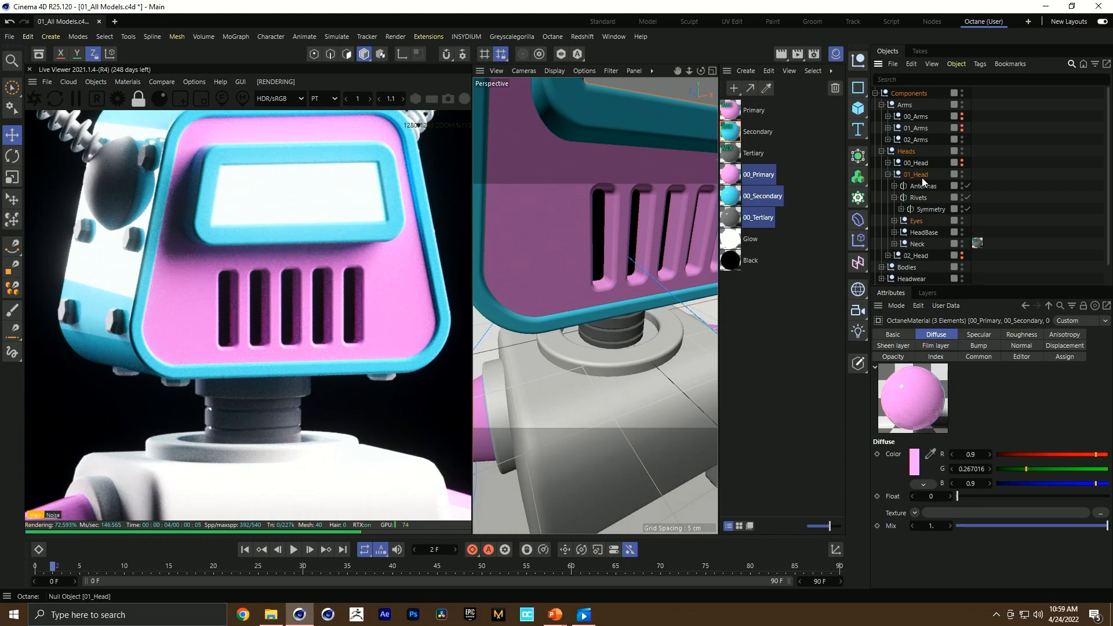
{"action": "left_click", "coordinate": [902, 209]}
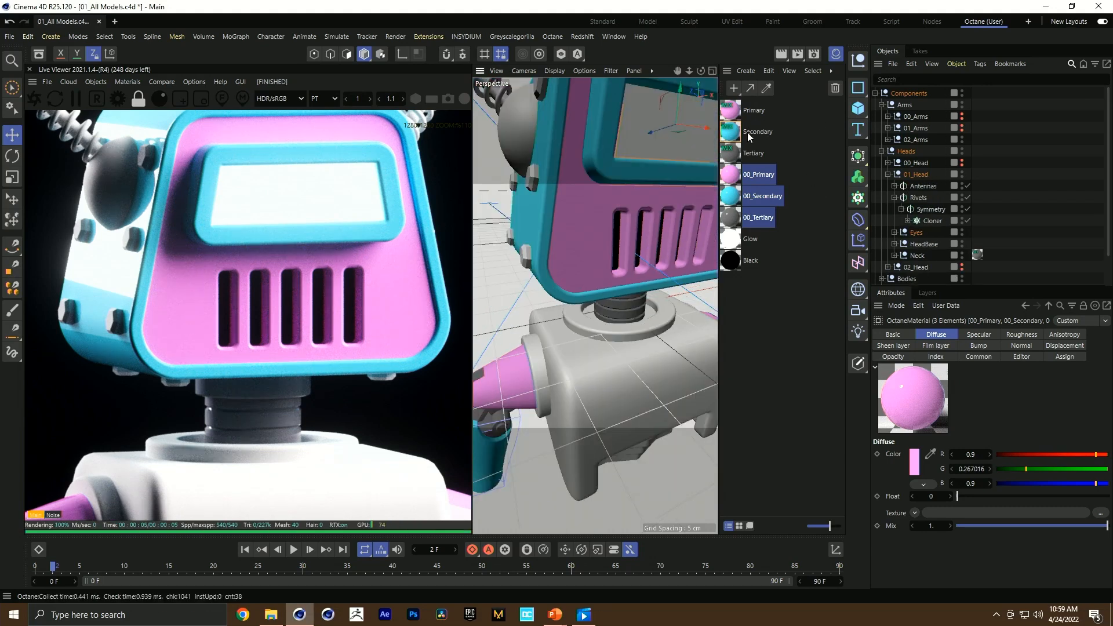
{"action": "left_click_drag", "start_coordinate": [922, 200], "coordinate": [921, 198]}
{"action": "left_click", "coordinate": [895, 198]}
Step: Apply the Tertiary material to the Cylinder inside the Antennas group's Null
{"action": "left_click", "coordinate": [894, 186]}
{"action": "left_click", "coordinate": [901, 198]}
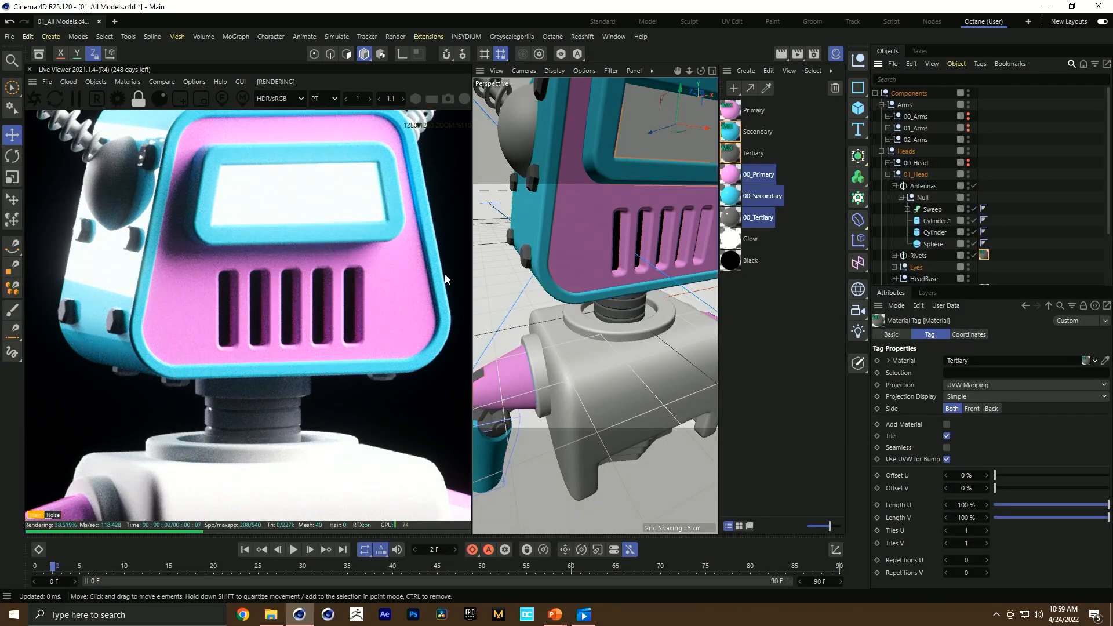
{"action": "left_click_drag", "start_coordinate": [184, 214], "coordinate": [235, 271]}
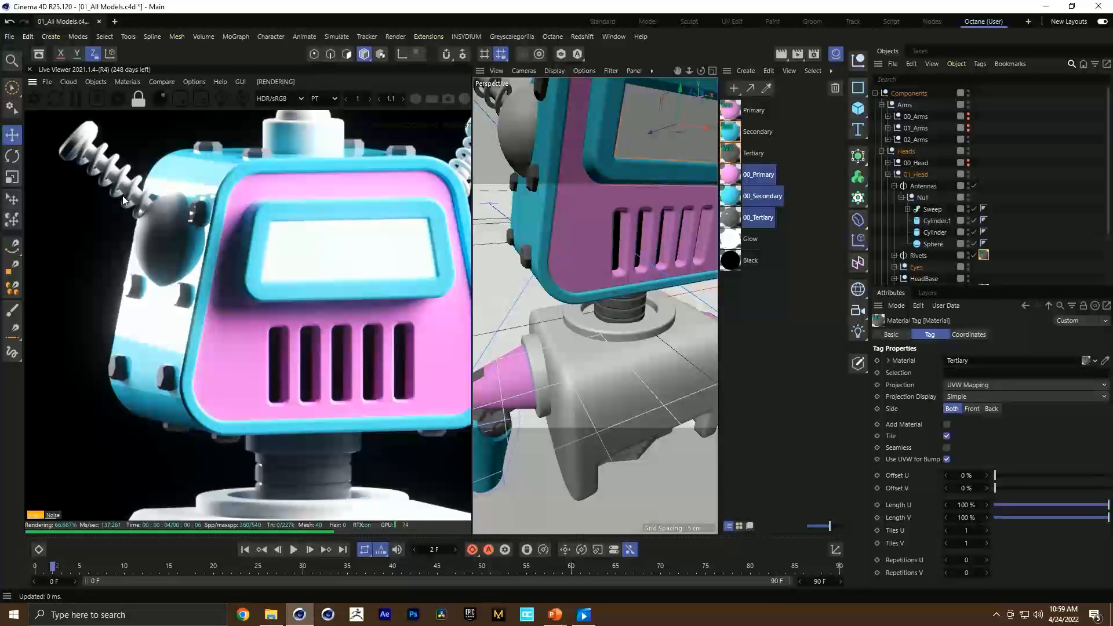
{"action": "left_click", "coordinate": [935, 232]}
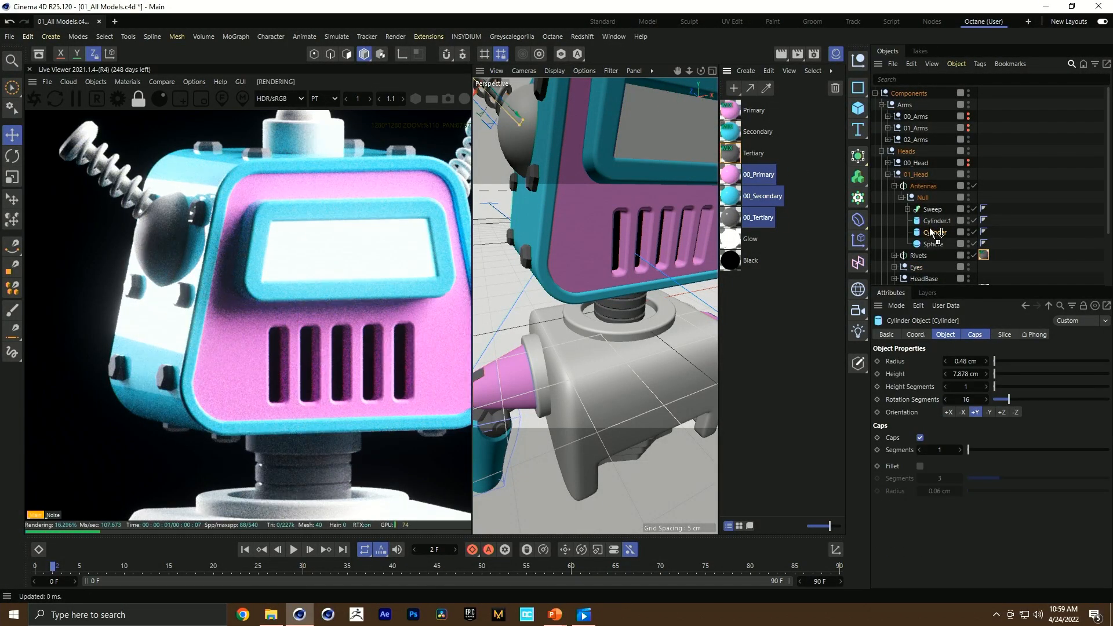
Step: Apply the Primary material to the antenna's Cylinder.1 and Sphere, and the Secondary material to its Sweep spring
{"action": "left_click", "coordinate": [935, 221]}
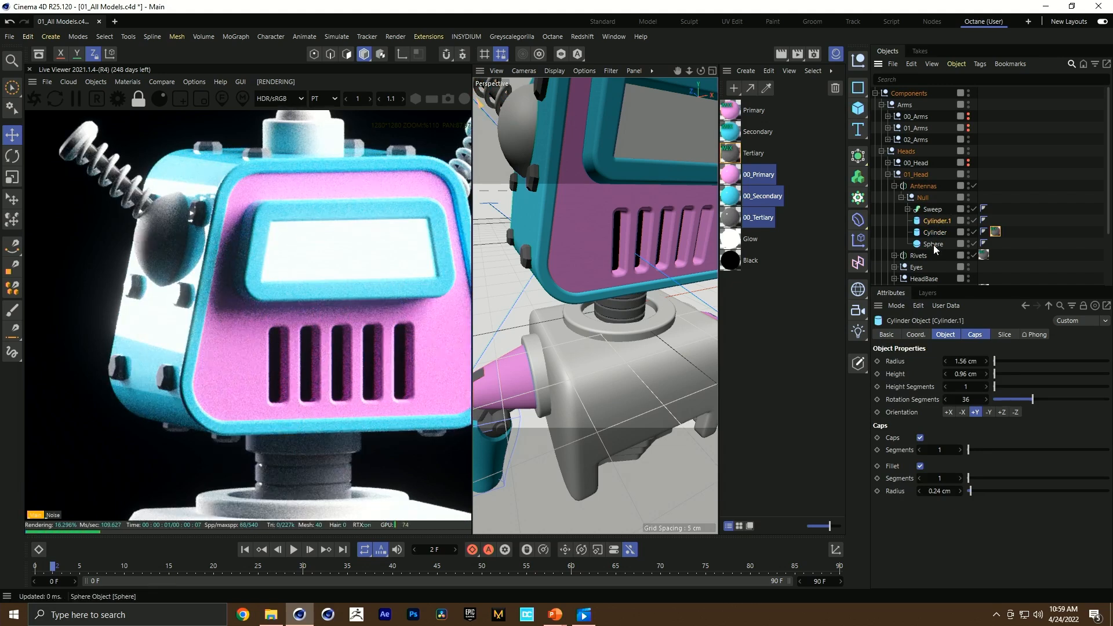
{"action": "left_click", "coordinate": [934, 245]}
{"action": "left_click_drag", "start_coordinate": [732, 113], "coordinate": [936, 223]}
{"action": "left_click", "coordinate": [887, 173]}
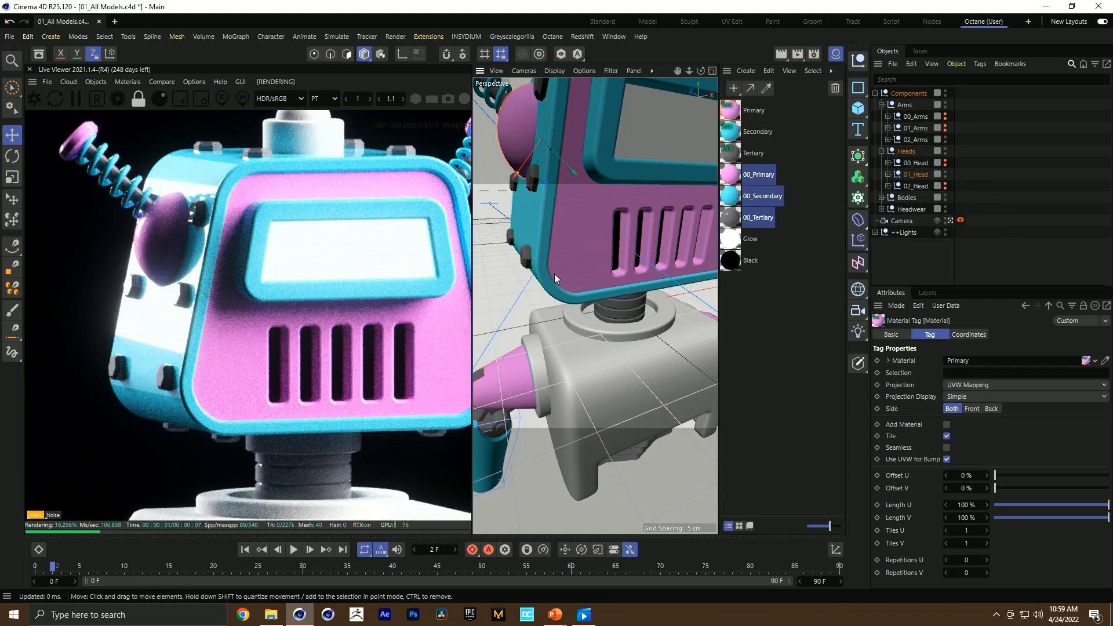
Step: Collapse the Heads and Arms groups, and apply the Tertiary material to the Bars object in 01_Body
{"action": "scroll", "coordinate": [554, 274], "scroll_direction": "down", "scroll_amount": 5}
{"action": "scroll", "coordinate": [287, 290], "scroll_direction": "down", "scroll_amount": 4}
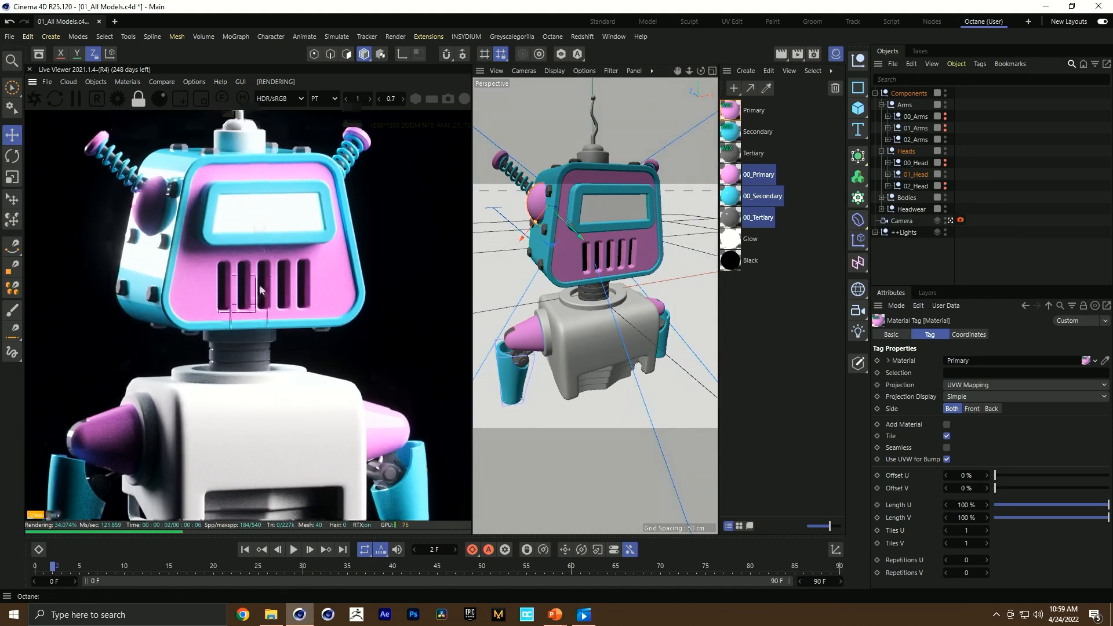
{"action": "scroll", "coordinate": [260, 290], "scroll_direction": "down", "scroll_amount": 2}
{"action": "left_click", "coordinate": [881, 150]}
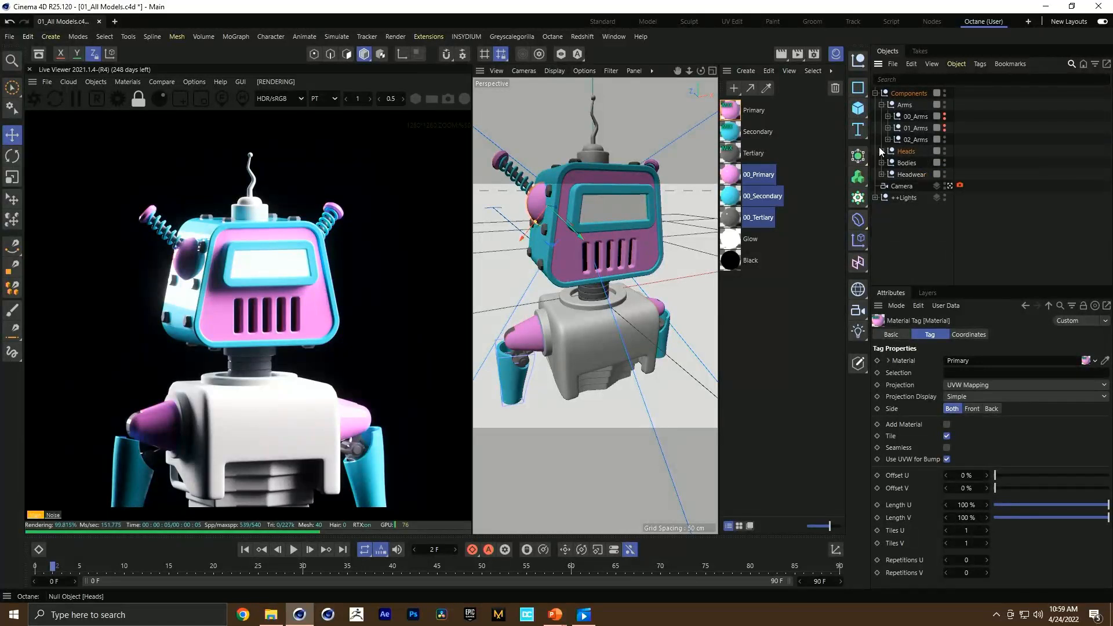
{"action": "left_click", "coordinate": [881, 104]}
{"action": "left_click", "coordinate": [881, 128]}
{"action": "left_click", "coordinate": [888, 151]}
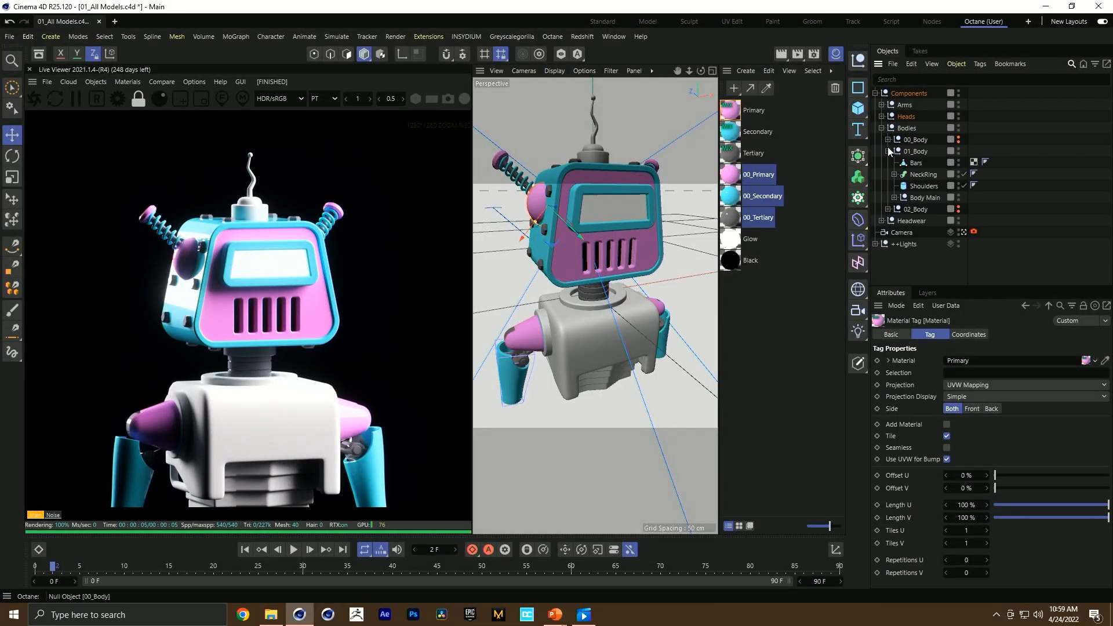
{"action": "left_click", "coordinate": [915, 163]}
{"action": "scroll", "coordinate": [539, 276], "scroll_direction": "up", "scroll_amount": 4}
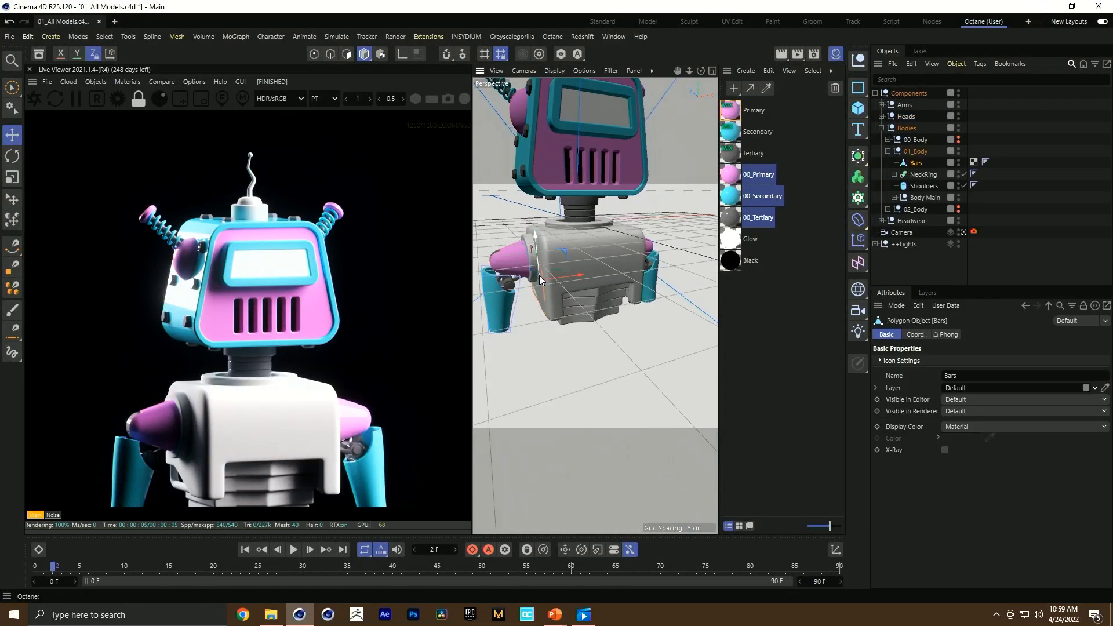
{"action": "scroll", "coordinate": [507, 311], "scroll_direction": "up", "scroll_amount": 5}
{"action": "left_click_drag", "start_coordinate": [731, 155], "coordinate": [917, 164]}
Step: Apply the Tertiary material to the NeckRing and Shoulders of 01_Body
{"action": "left_click", "coordinate": [920, 174]}
{"action": "scroll", "coordinate": [621, 265], "scroll_direction": "down", "scroll_amount": 4}
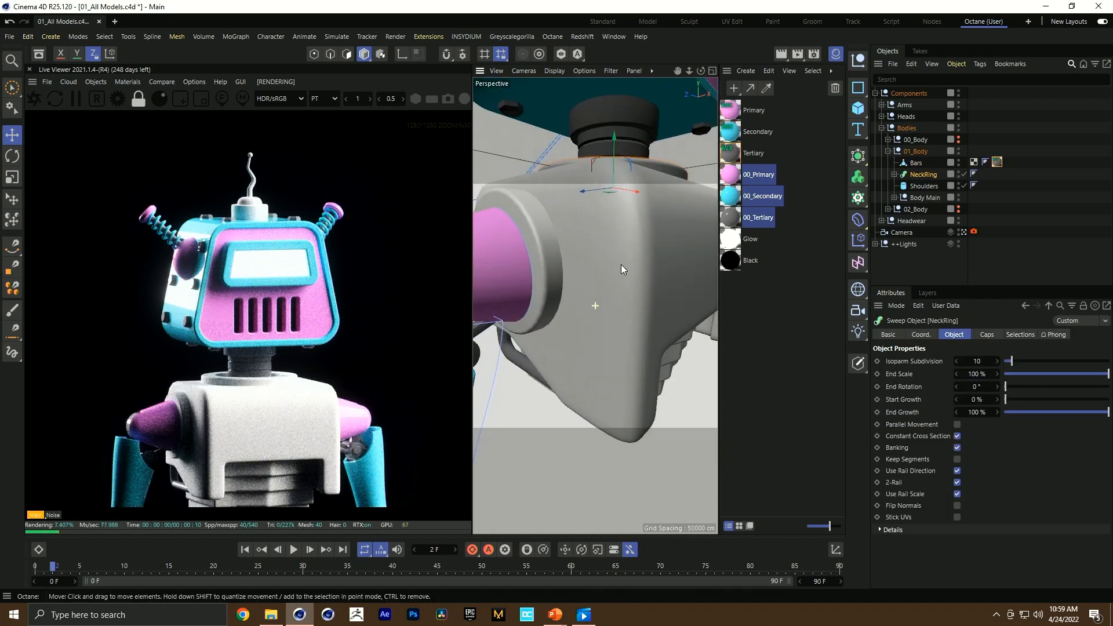
{"action": "scroll", "coordinate": [627, 179], "scroll_direction": "up", "scroll_amount": 4}
{"action": "left_click_drag", "start_coordinate": [592, 189], "coordinate": [585, 227], "text": "alt"}
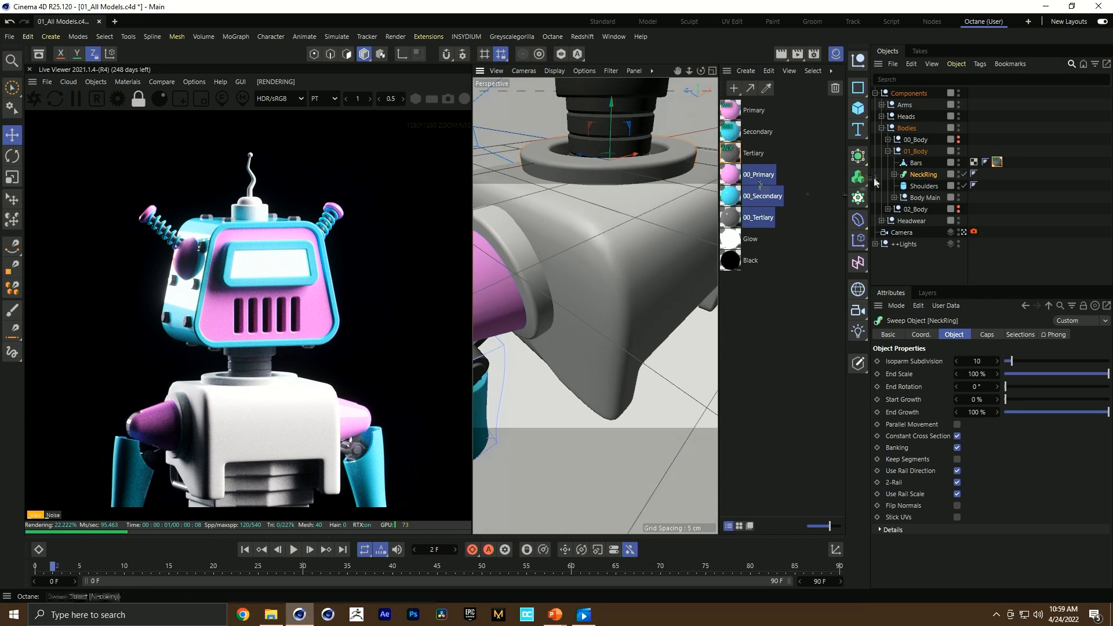
{"action": "left_click_drag", "start_coordinate": [944, 173], "coordinate": [931, 187]}
{"action": "left_click", "coordinate": [924, 186]}
{"action": "scroll", "coordinate": [606, 189], "scroll_direction": "down", "scroll_amount": 5}
{"action": "left_click_drag", "start_coordinate": [604, 201], "coordinate": [553, 196], "text": "alt"}
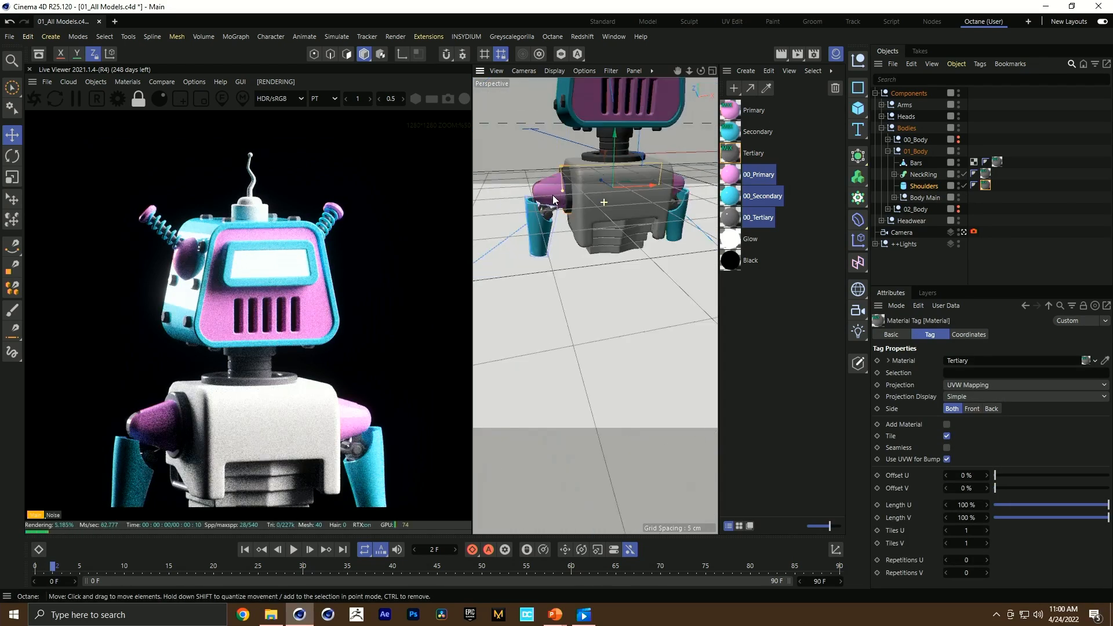
Step: Apply the Tertiary material to Inner Body and the Secondary material to Outer Body in 01_Body's Body Main group
{"action": "left_click", "coordinate": [608, 241]}
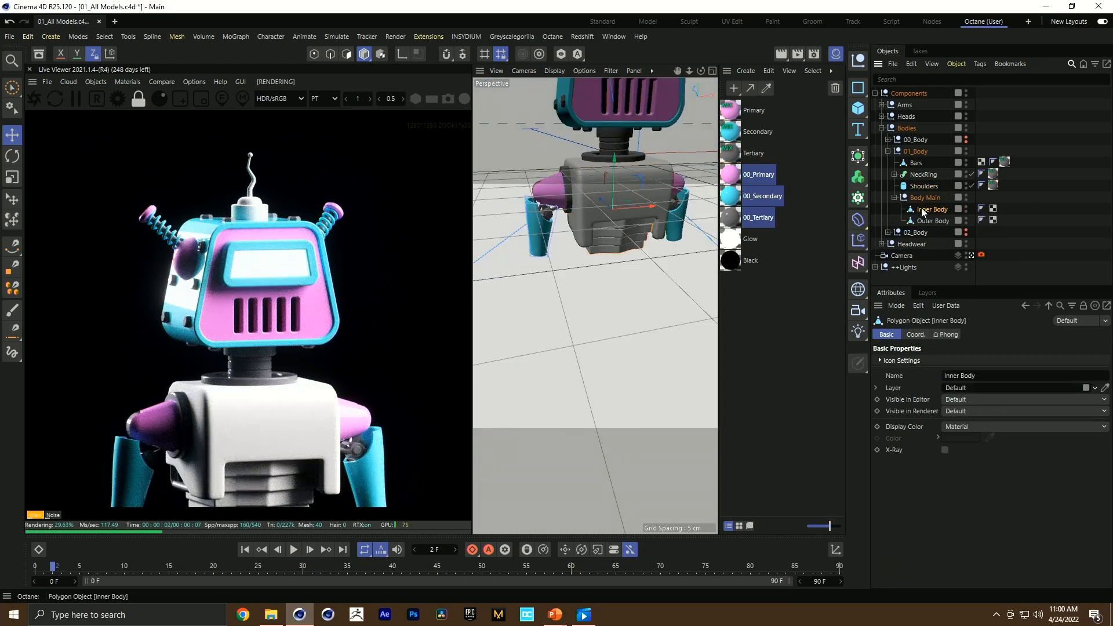
{"action": "left_click_drag", "start_coordinate": [943, 198], "coordinate": [931, 223]}
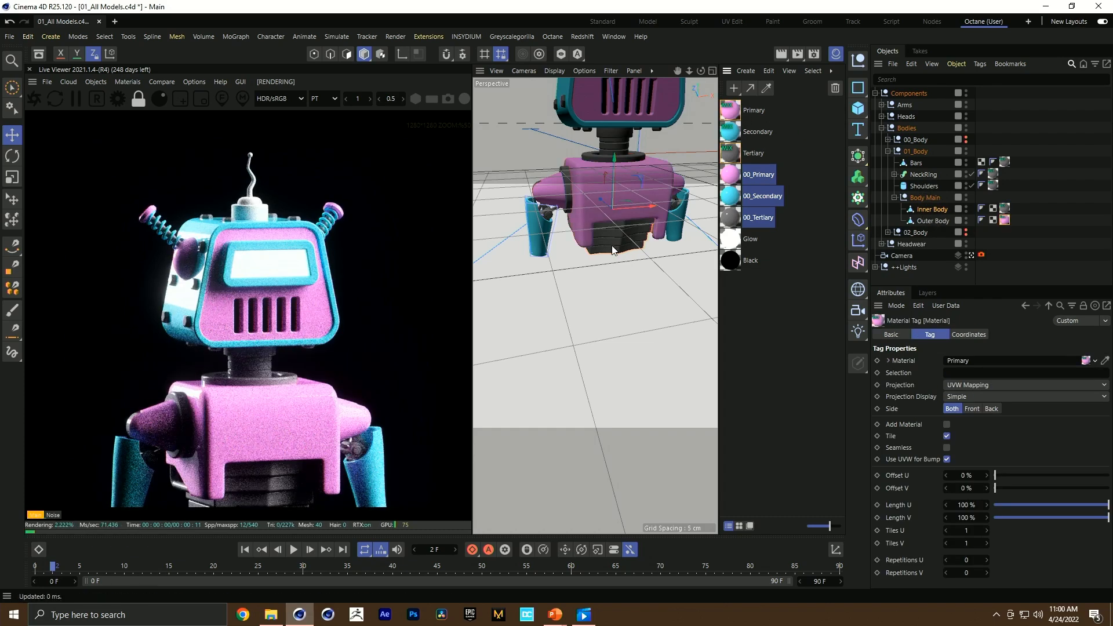
{"action": "middle_click_drag", "start_coordinate": [628, 168], "coordinate": [630, 240], "text": "alt"}
{"action": "left_click_drag", "start_coordinate": [629, 240], "coordinate": [609, 239], "text": "alt"}
{"action": "left_click_drag", "start_coordinate": [740, 174], "coordinate": [1005, 221]}
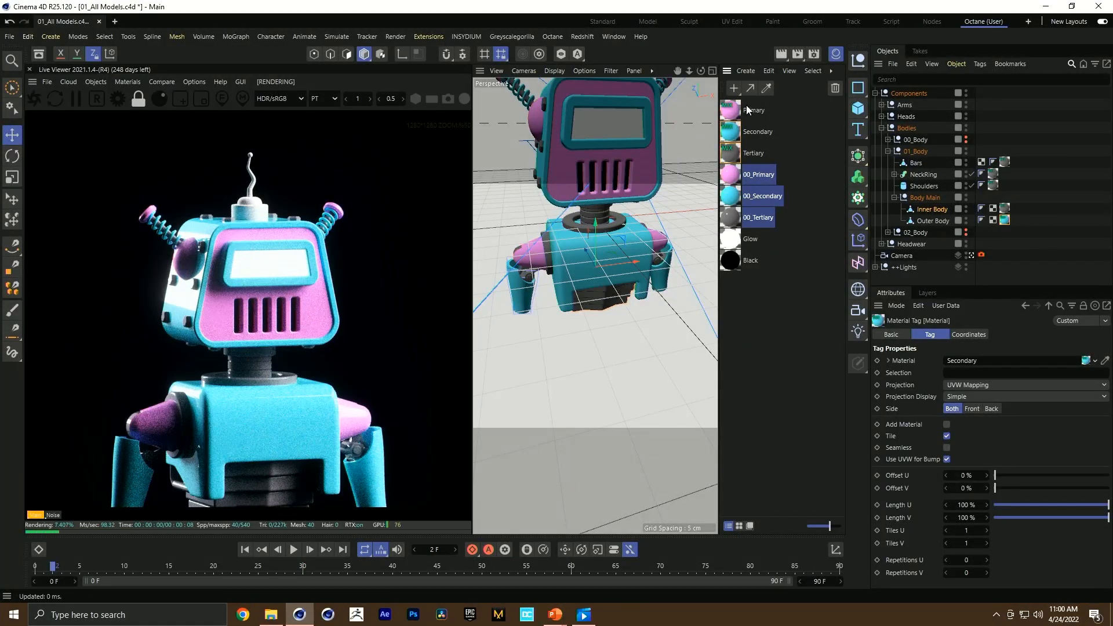
{"action": "left_click", "coordinate": [1032, 225]}
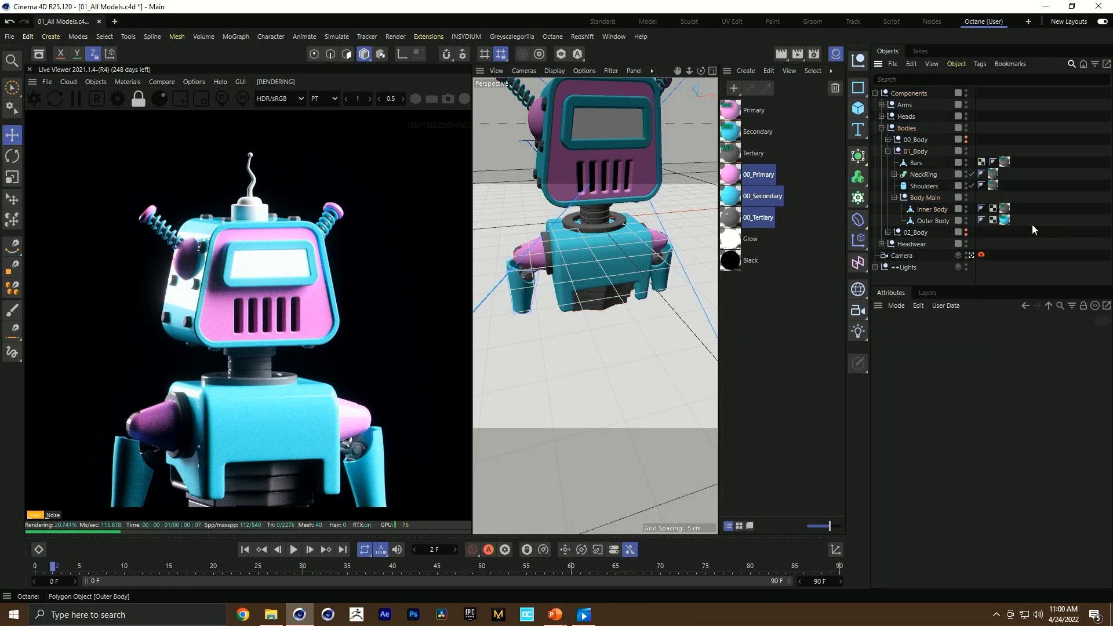
Step: Collapse the Bodies group, expand 01_Headwear inside Headwear, and apply the Primary material to its Cylinder.1
{"action": "left_click", "coordinate": [881, 127]}
{"action": "left_click", "coordinate": [881, 140]}
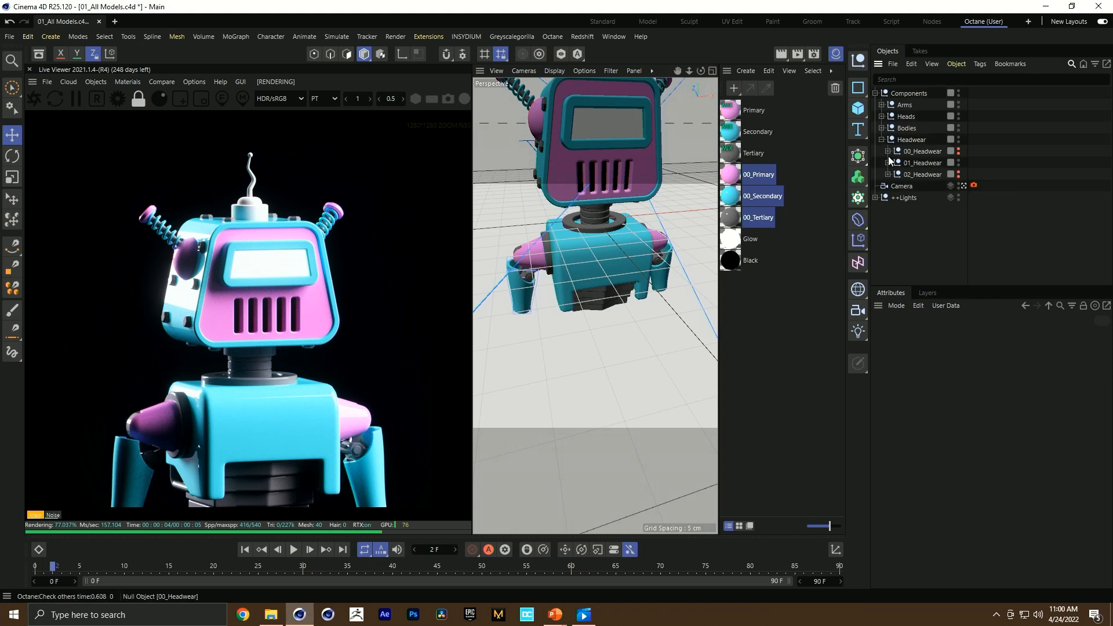
{"action": "left_click", "coordinate": [887, 163]}
{"action": "middle_click_drag", "start_coordinate": [606, 187], "coordinate": [606, 261], "text": "alt"}
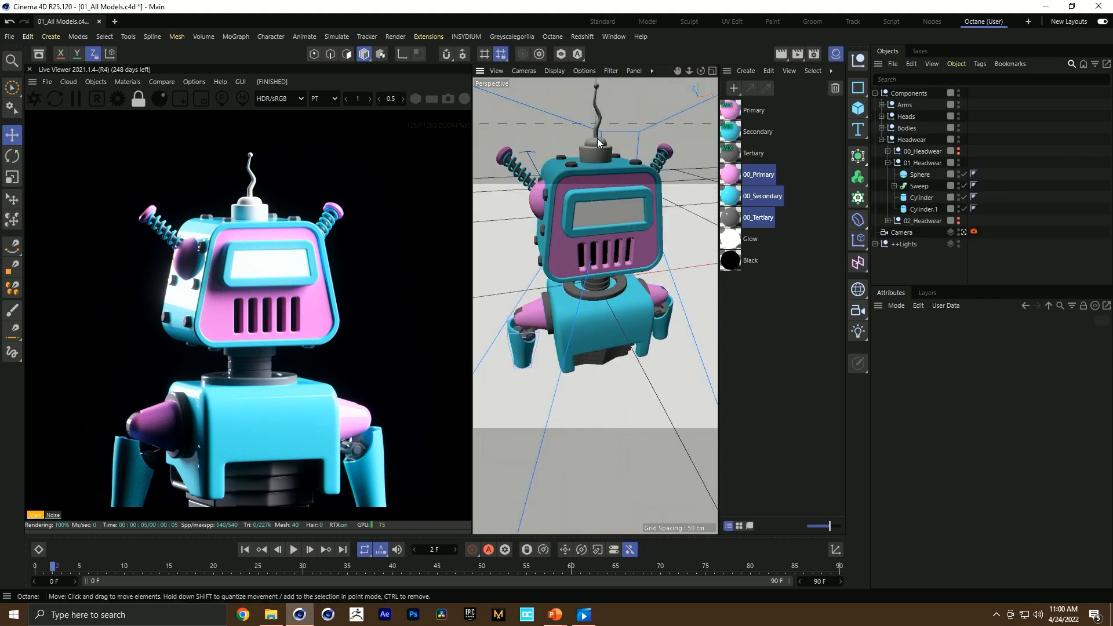
{"action": "middle_click_drag", "start_coordinate": [598, 144], "coordinate": [600, 200], "text": "alt"}
{"action": "left_click", "coordinate": [915, 175]}
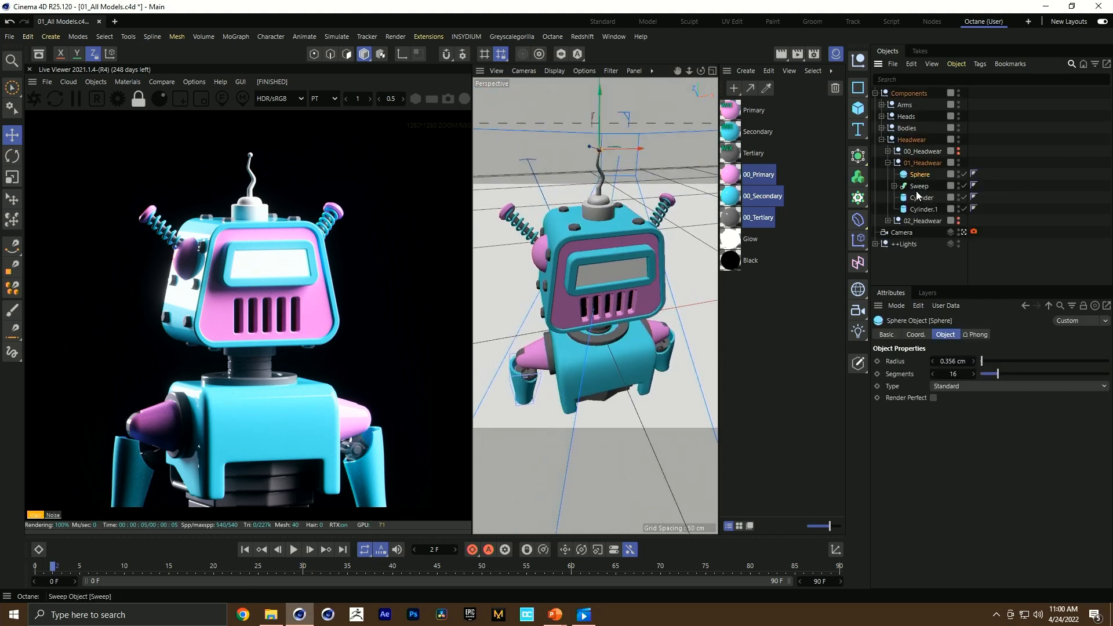
{"action": "left_click", "coordinate": [921, 209]}
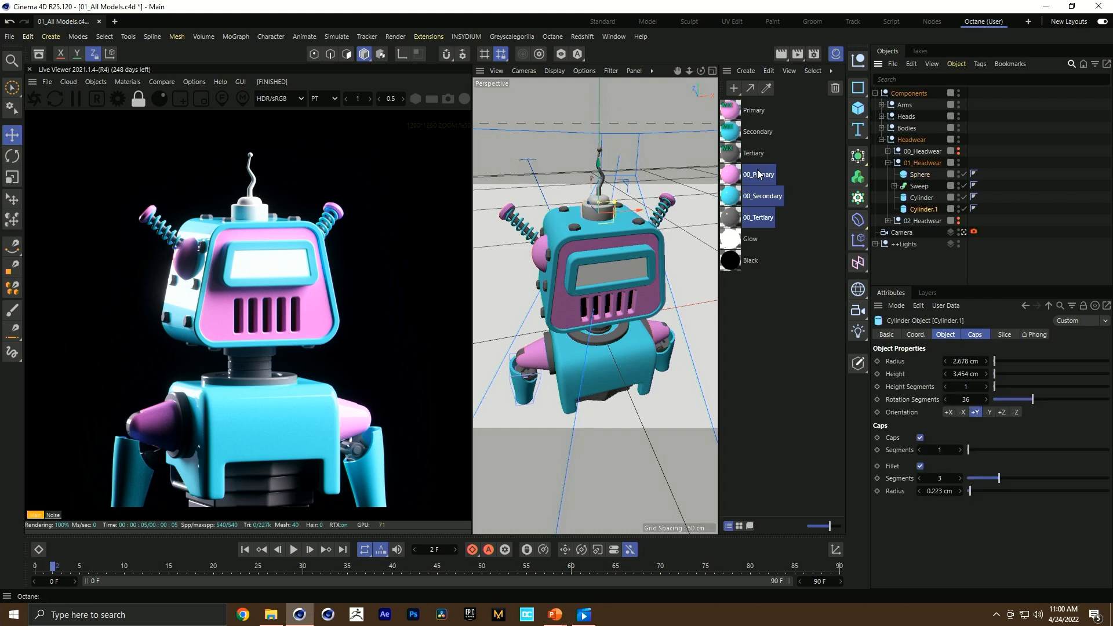
{"action": "left_click_drag", "start_coordinate": [922, 209], "coordinate": [923, 210]}
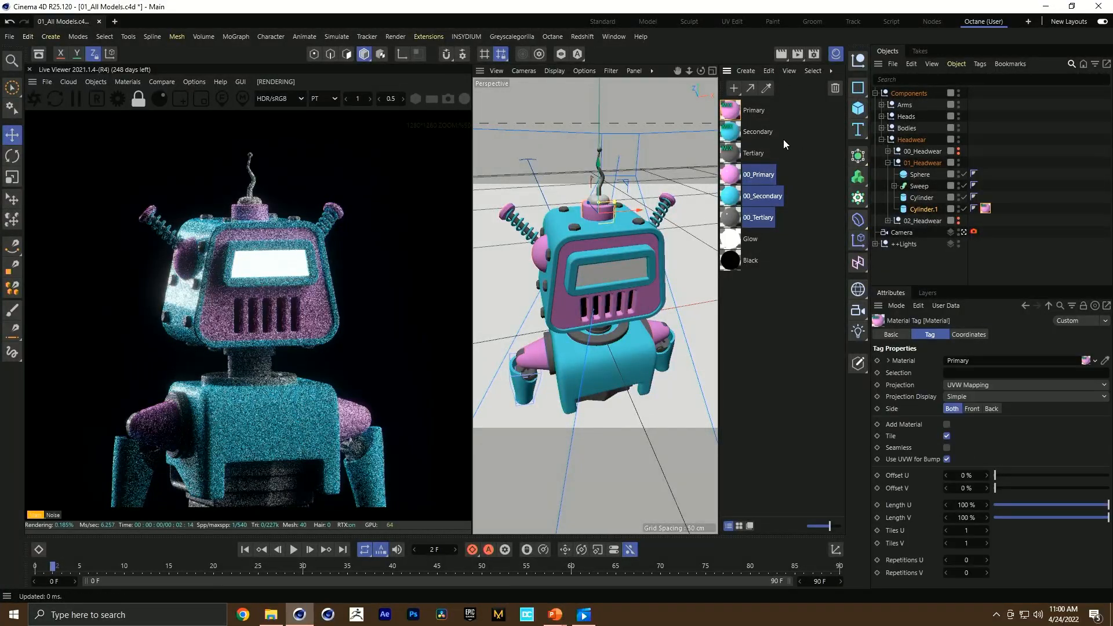
Step: Apply the Secondary material to 01_Headwear's Cylinder, Tertiary to its Sweep and Glow to its Sphere
{"action": "left_click", "coordinate": [919, 197]}
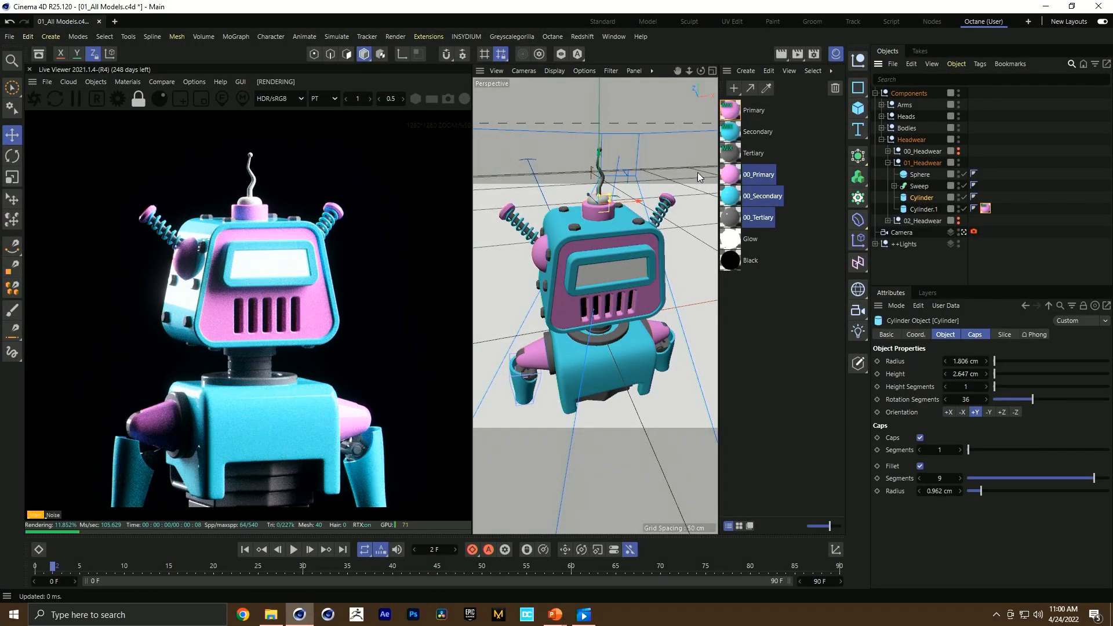
{"action": "scroll", "coordinate": [594, 203], "scroll_direction": "up", "scroll_amount": 6}
{"action": "scroll", "coordinate": [639, 170], "scroll_direction": "down", "scroll_amount": 4}
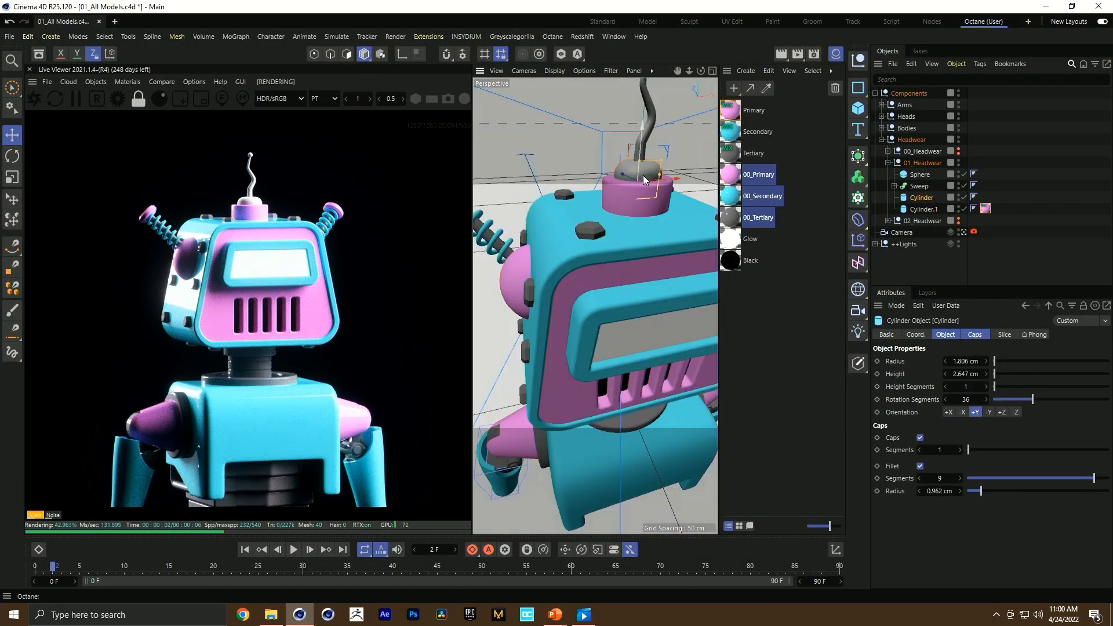
{"action": "scroll", "coordinate": [641, 177], "scroll_direction": "down", "scroll_amount": 3}
{"action": "left_click_drag", "start_coordinate": [918, 194], "coordinate": [922, 187]}
{"action": "left_click_drag", "start_coordinate": [745, 238], "coordinate": [921, 174]}
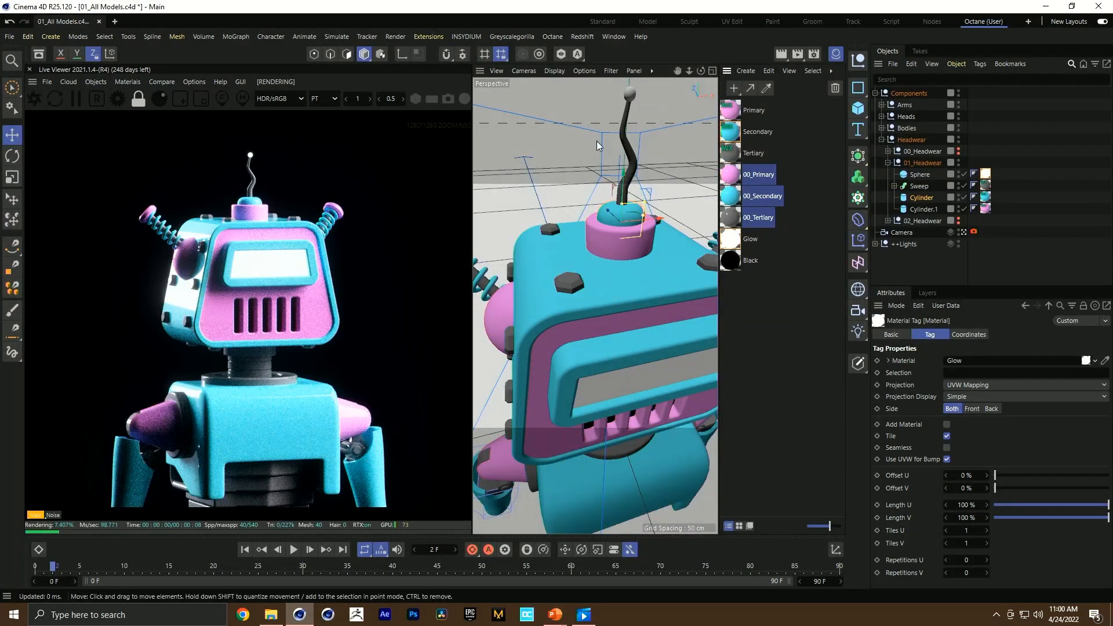
{"action": "key", "text": "h"}
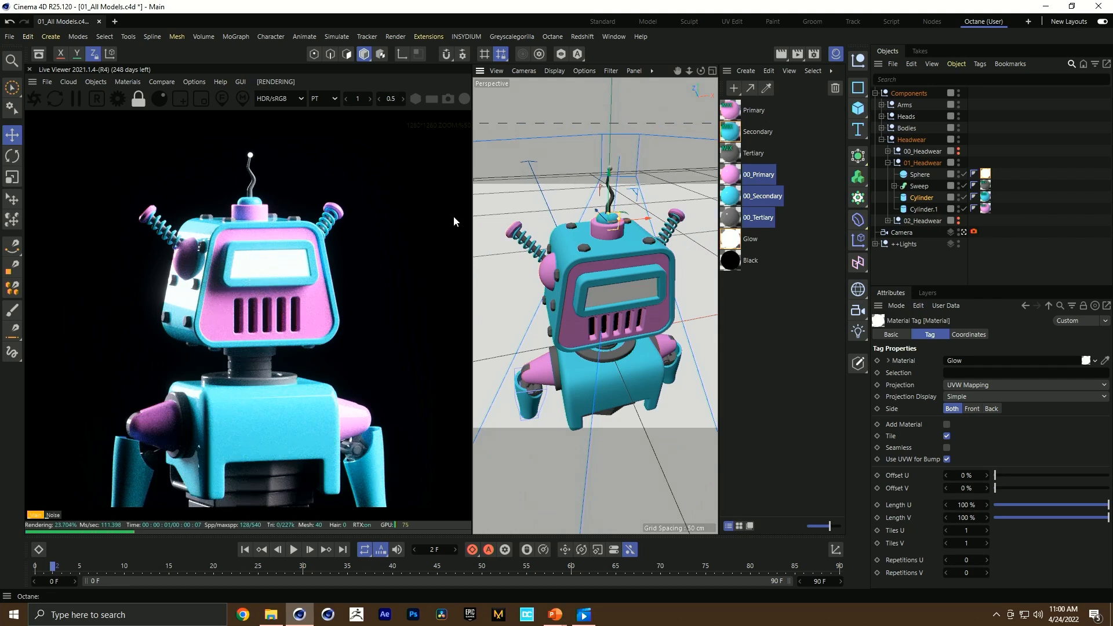
Step: Save the scene, then open the Octane Node Editor, dock it beneath the perspective viewport and enlarge it
{"action": "key", "text": "ctrl+s"}
{"action": "left_click", "coordinate": [118, 82]}
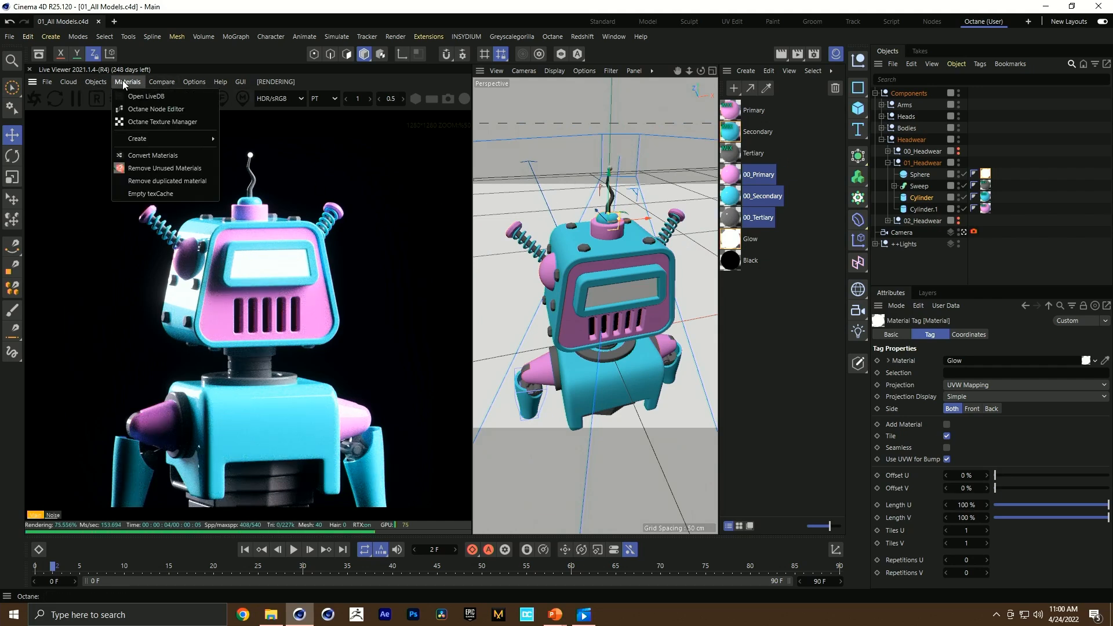
{"action": "left_click", "coordinate": [130, 109]}
{"action": "left_click_drag", "start_coordinate": [383, 241], "coordinate": [497, 214]}
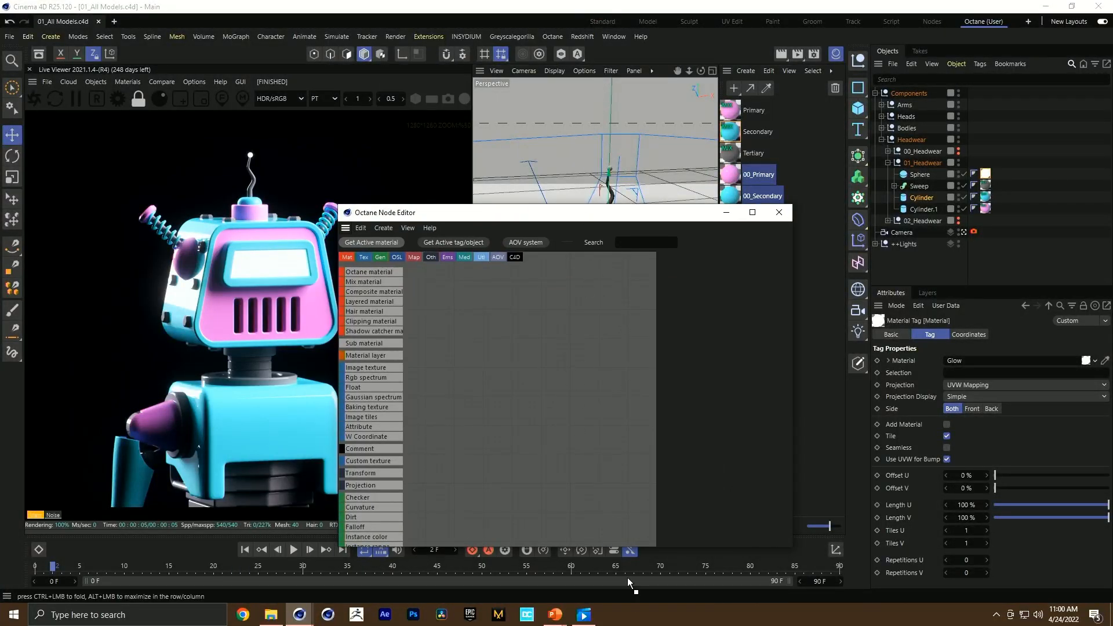
{"action": "left_click_drag", "start_coordinate": [598, 212], "coordinate": [427, 150]}
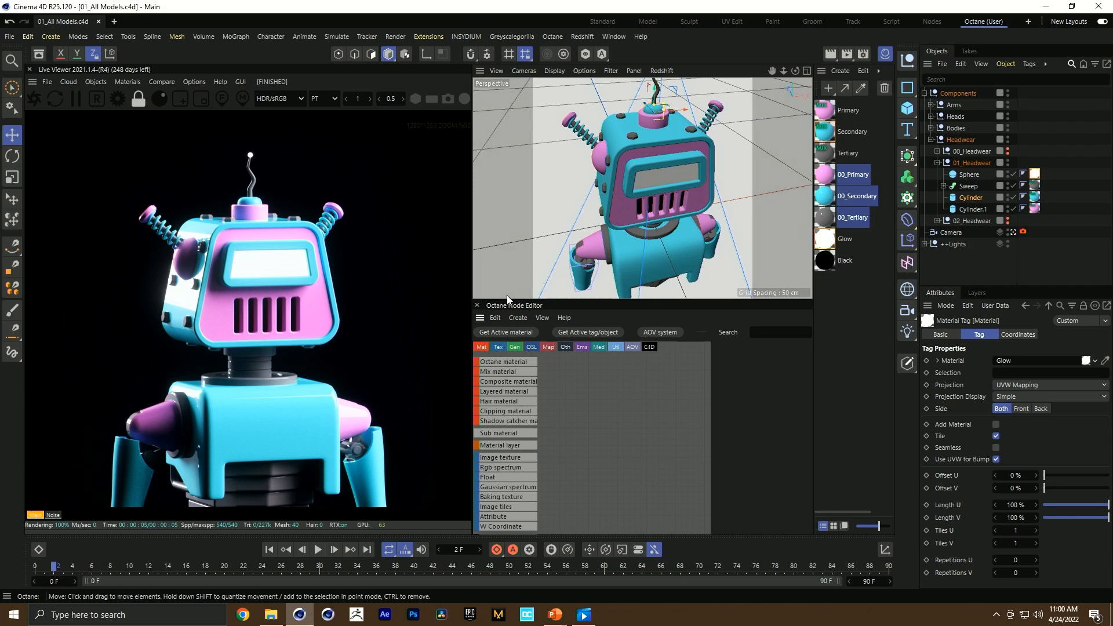
{"action": "left_click_drag", "start_coordinate": [509, 300], "coordinate": [533, 124]}
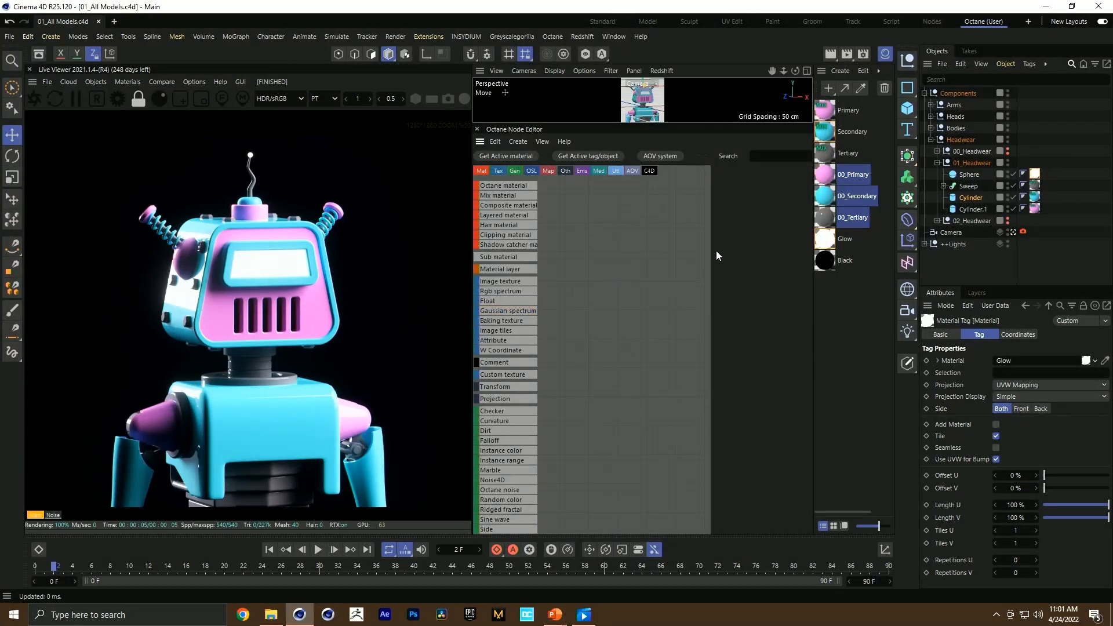
Step: Change the 00_Primary material's diffuse color to a coral pink of R 1, G 0.137753, B 0.31241
{"action": "left_click", "coordinate": [846, 177]}
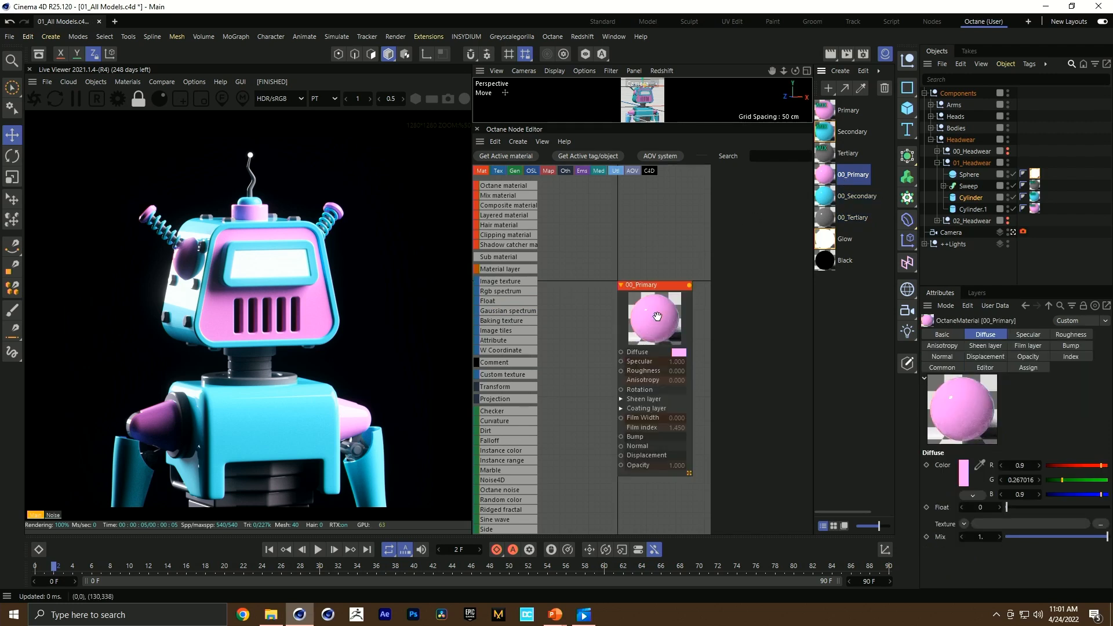
{"action": "left_click_drag", "start_coordinate": [654, 285], "coordinate": [655, 218]}
{"action": "left_click", "coordinate": [964, 472]}
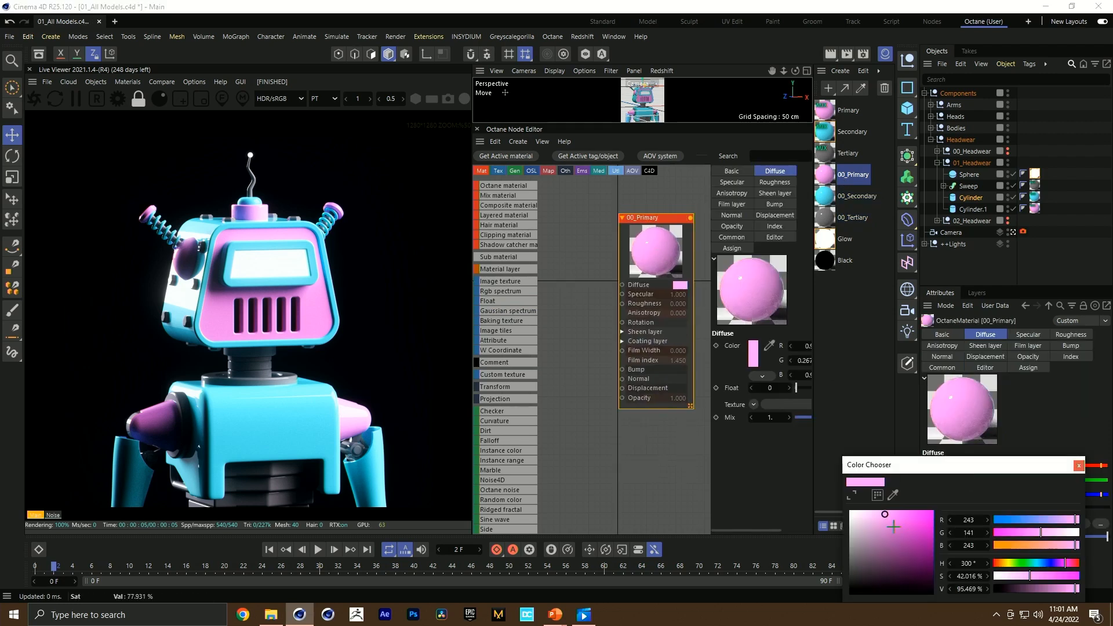
{"action": "left_click", "coordinate": [1078, 564]}
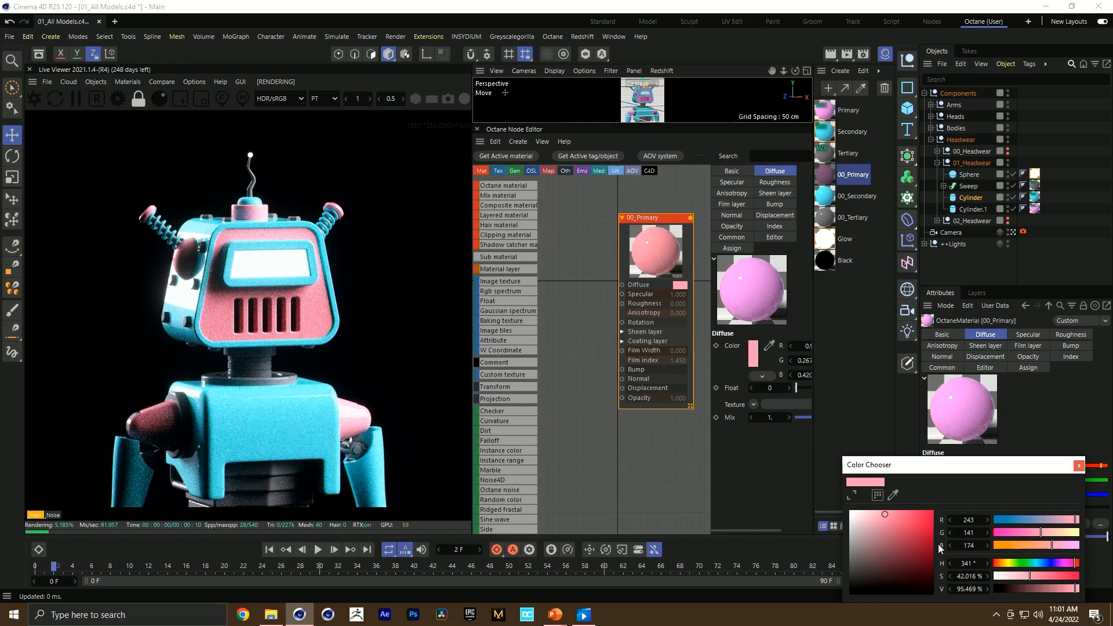
{"action": "left_click", "coordinate": [899, 510]}
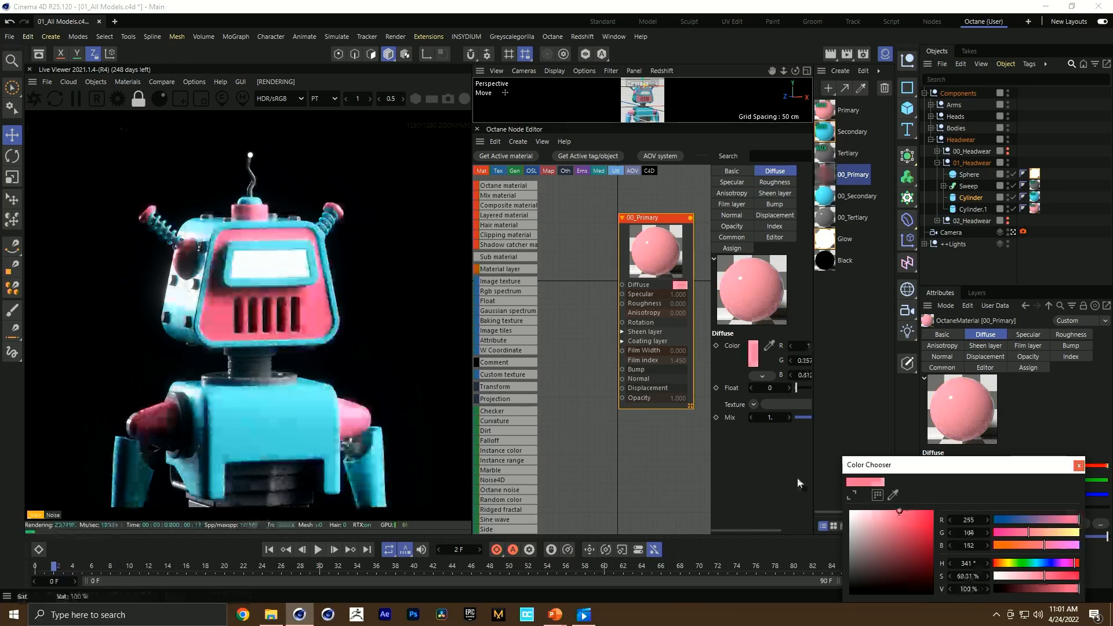
Step: Add an ImageTexture node loaded with GSG_SI_Crust_23 and connect it to the Roughness of 00_Primary
{"action": "left_click", "coordinate": [515, 284]}
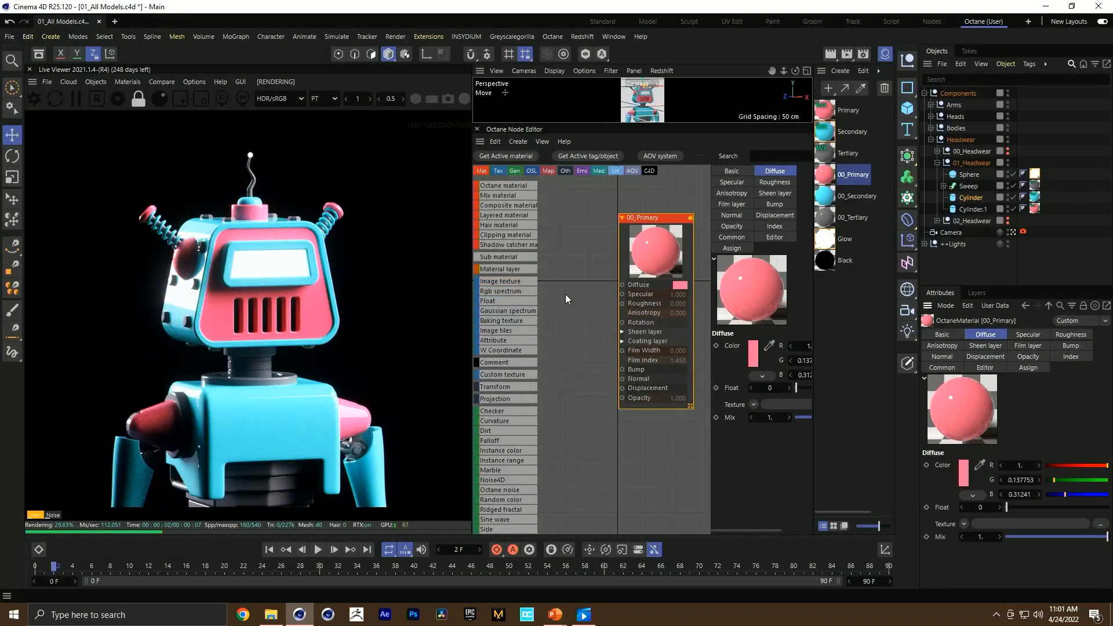
{"action": "left_click", "coordinate": [581, 374]}
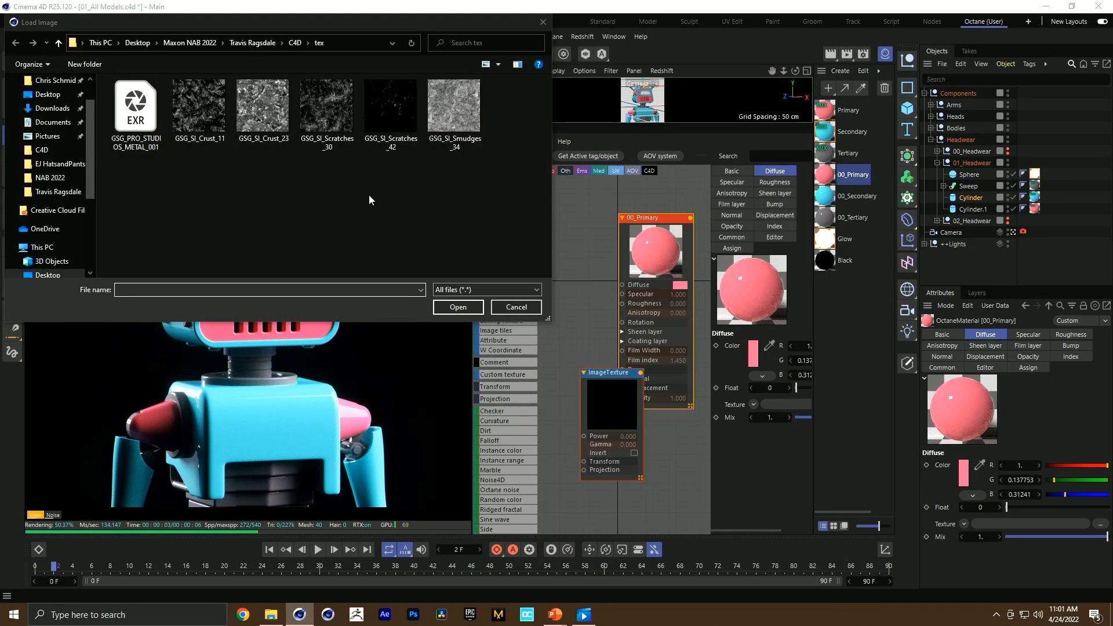
{"action": "double_click", "coordinate": [266, 107]}
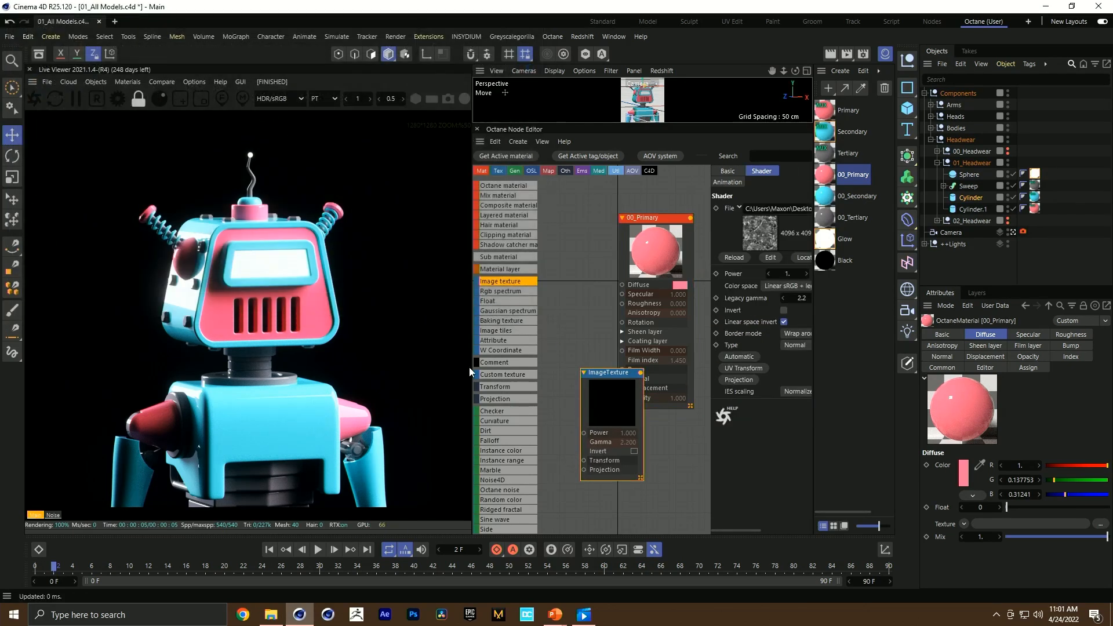
{"action": "left_click_drag", "start_coordinate": [610, 409], "coordinate": [622, 306]}
{"action": "left_click_drag", "start_coordinate": [551, 329], "coordinate": [548, 348]}
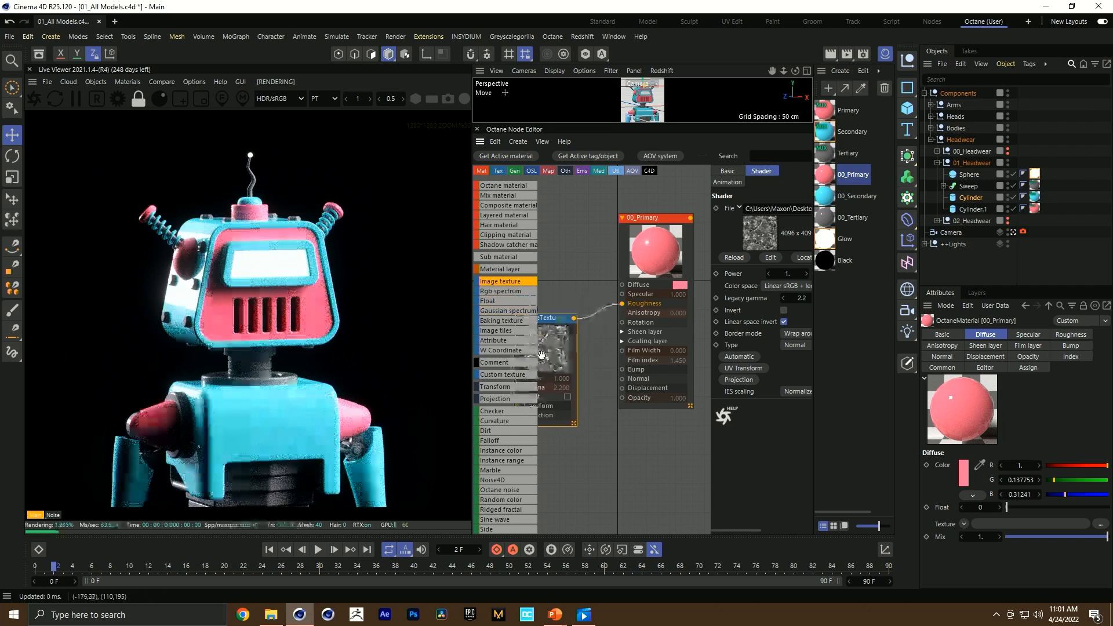
{"action": "middle_click_drag", "start_coordinate": [579, 291], "coordinate": [623, 291]}
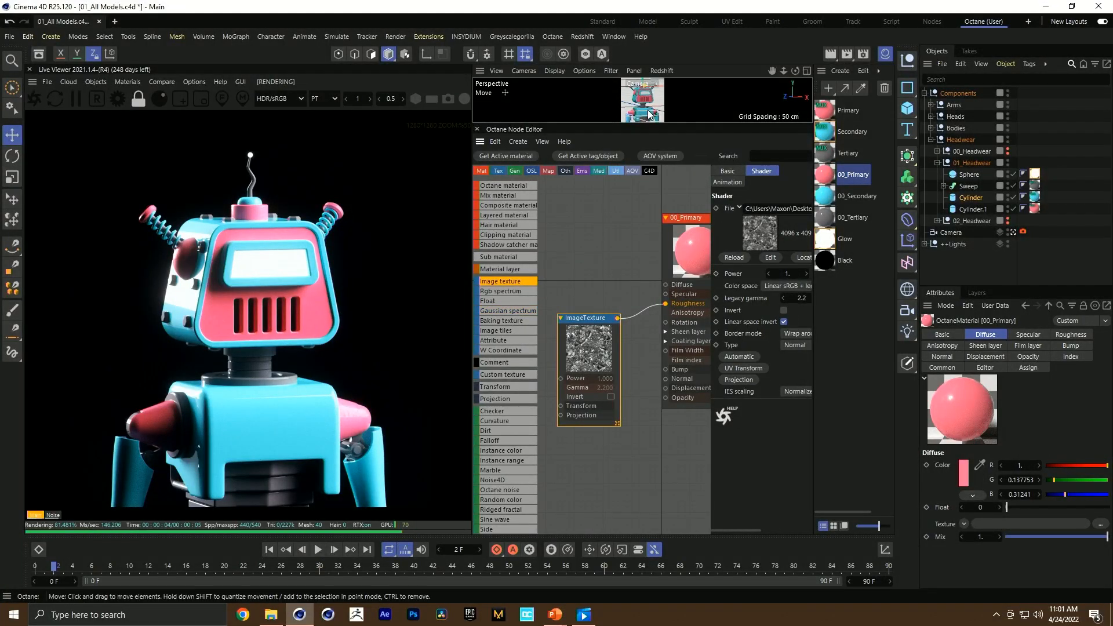
Step: Add a Texture Projection node to the roughness ImageTexture and set its texture projection to Box
{"action": "left_click", "coordinate": [1012, 232]}
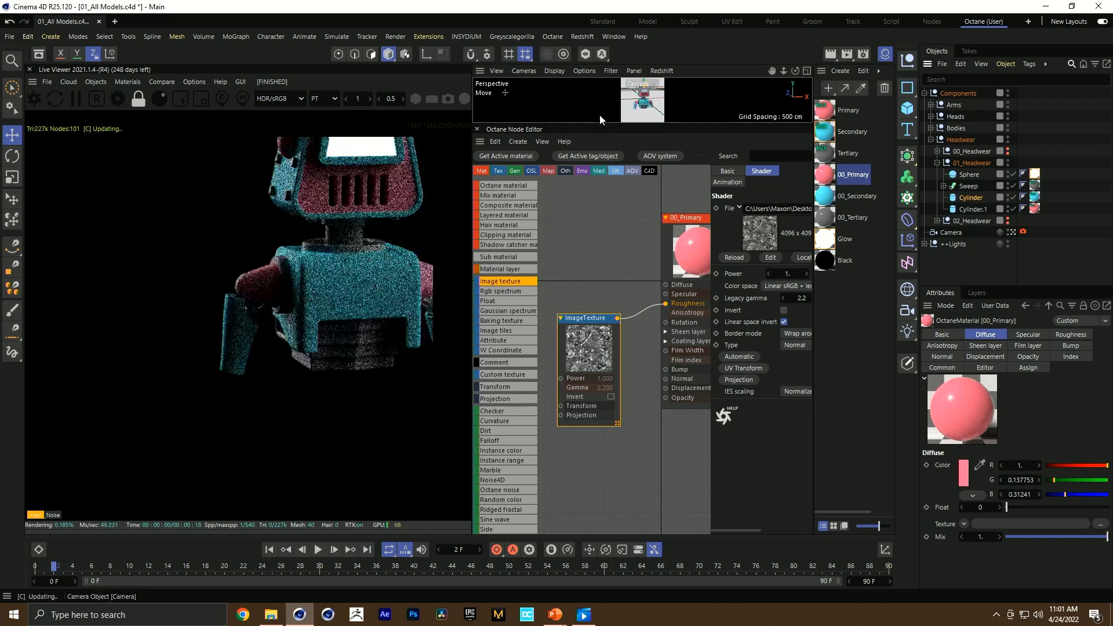
{"action": "scroll", "coordinate": [641, 101], "scroll_direction": "up", "scroll_amount": 5}
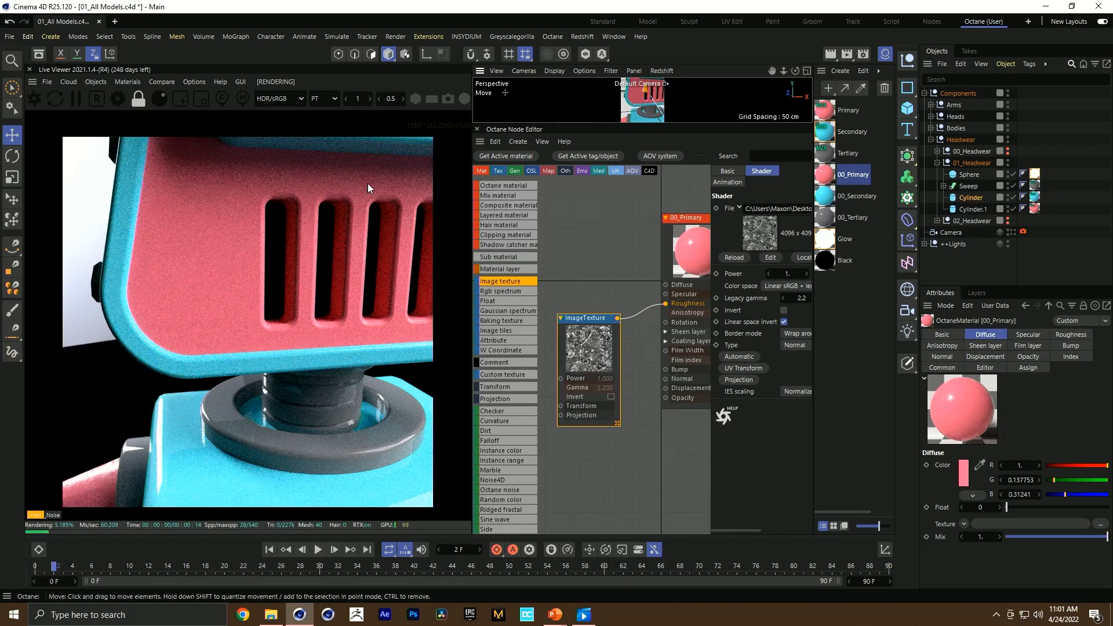
{"action": "left_click_drag", "start_coordinate": [642, 99], "coordinate": [524, 79], "text": "alt"}
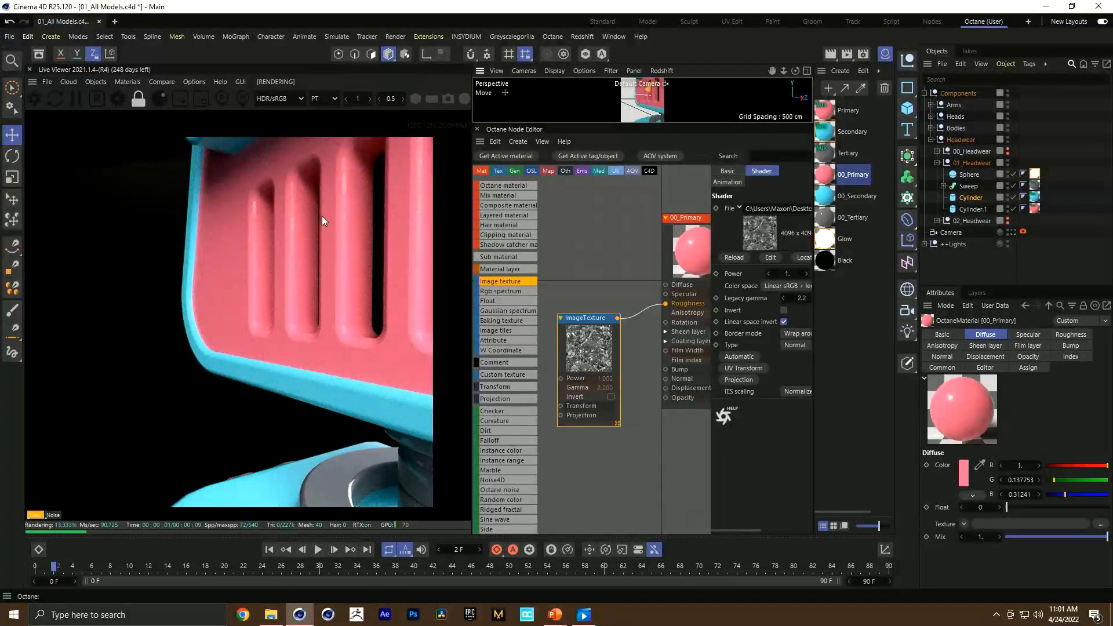
{"action": "left_click_drag", "start_coordinate": [593, 370], "coordinate": [555, 336]}
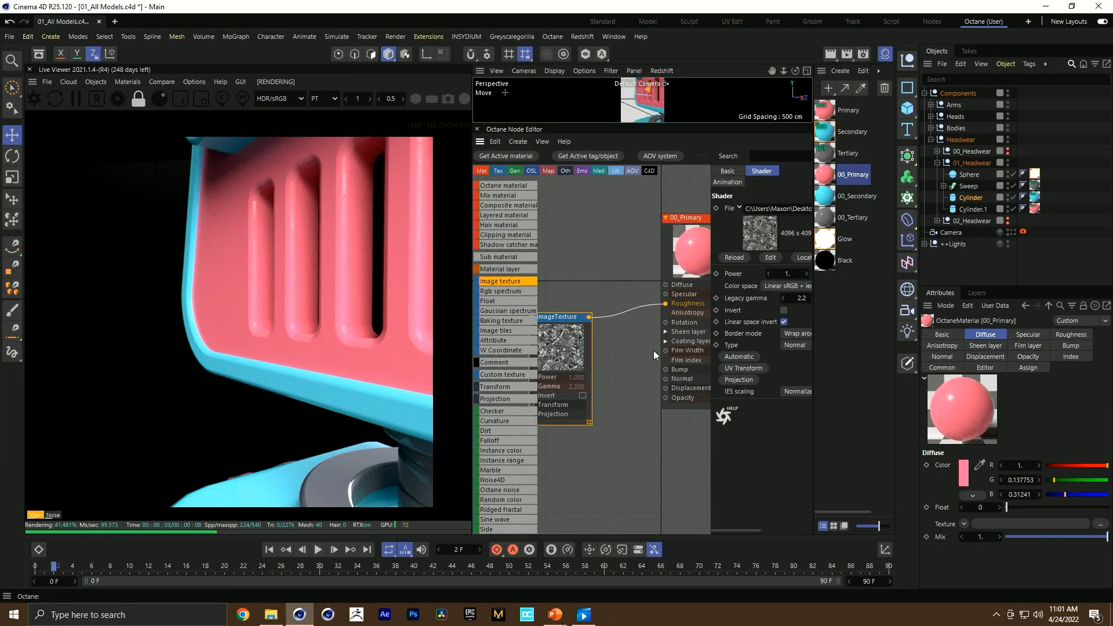
{"action": "left_click", "coordinate": [729, 379]}
{"action": "left_click_drag", "start_coordinate": [545, 408], "coordinate": [551, 339]}
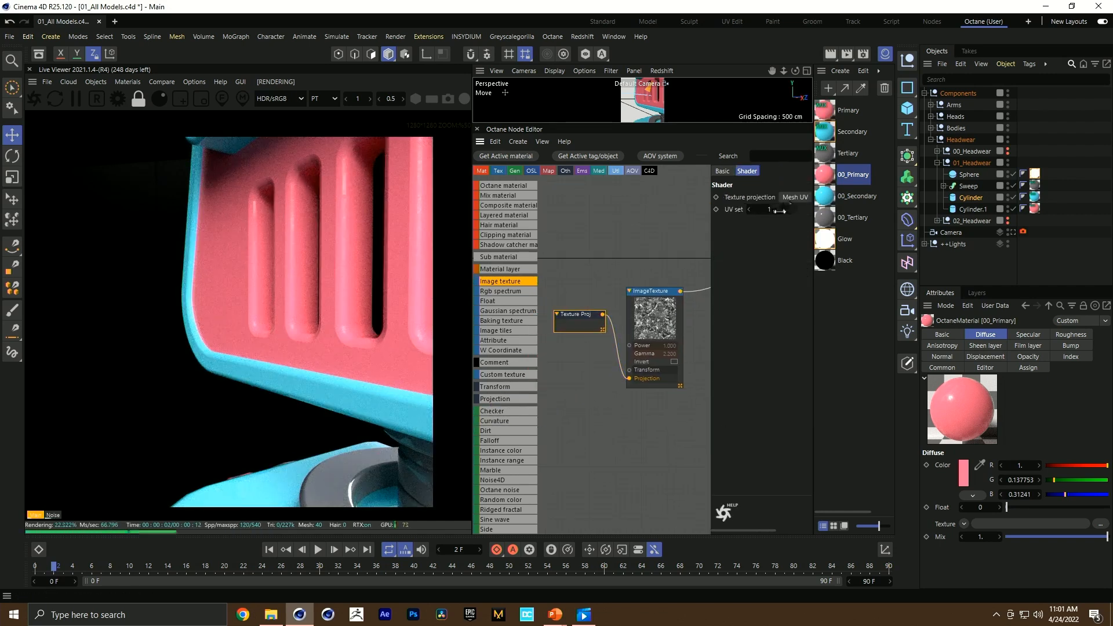
{"action": "left_click", "coordinate": [795, 197]}
{"action": "left_click", "coordinate": [798, 207]}
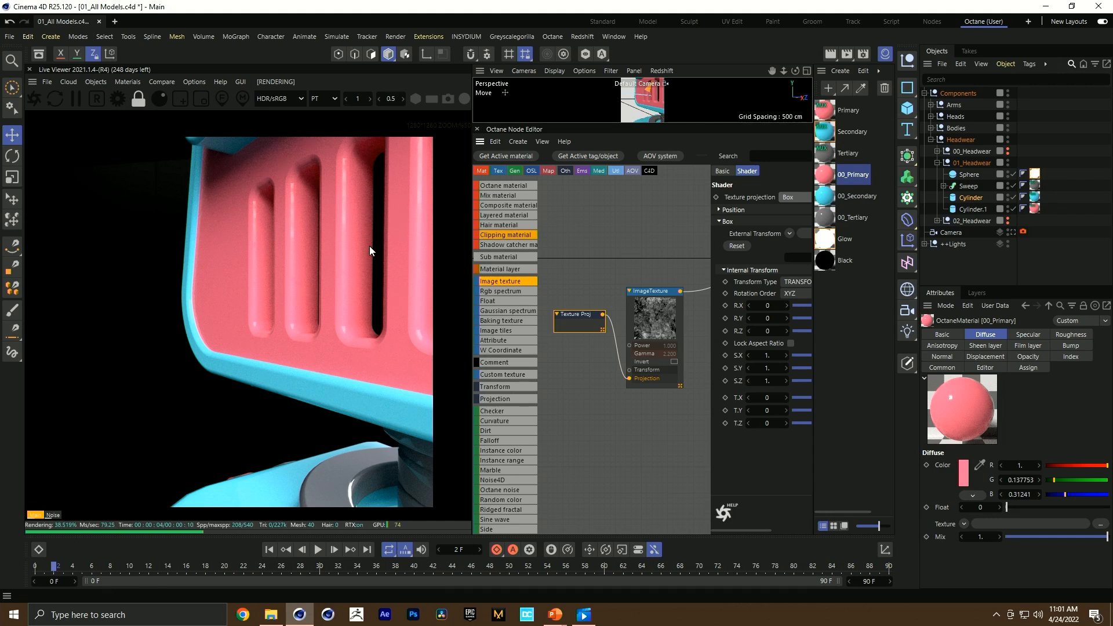
{"action": "scroll", "coordinate": [645, 110], "scroll_direction": "down", "scroll_amount": 8}
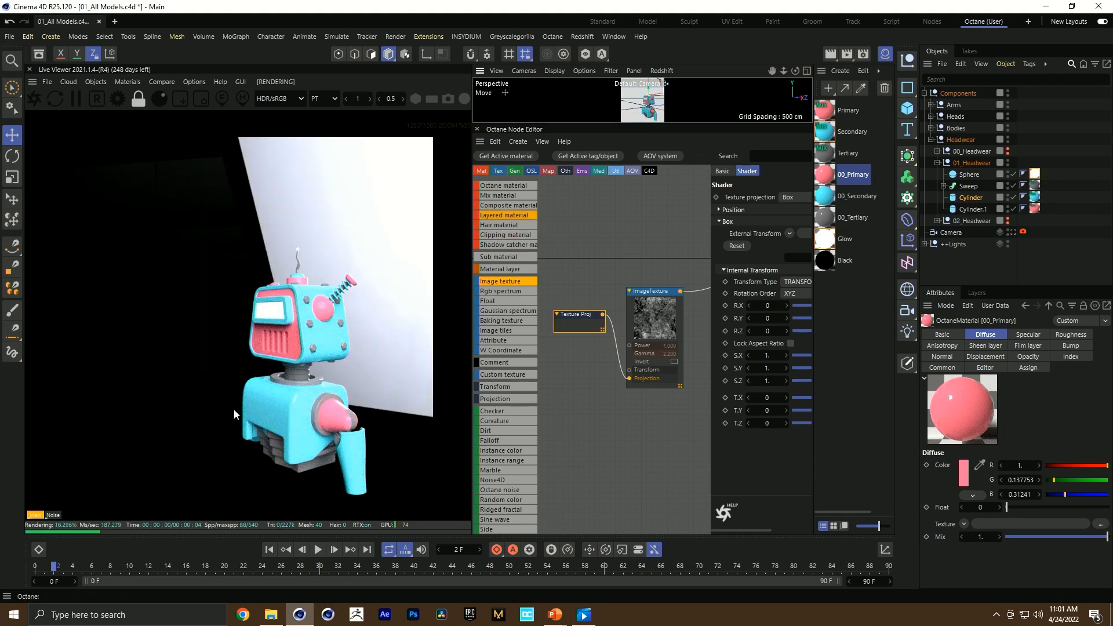
{"action": "left_click", "coordinate": [1013, 232]}
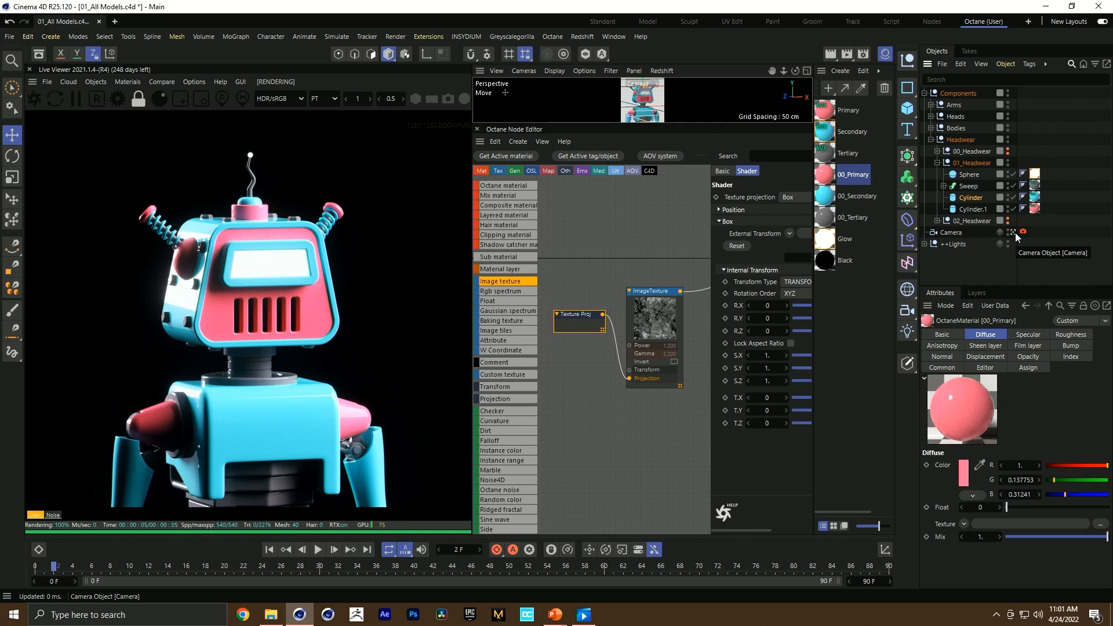
Step: Enlarge the perspective viewport above the node editor and duplicate the ImageTexture node below the original
{"action": "left_click_drag", "start_coordinate": [633, 126], "coordinate": [633, 201]}
{"action": "middle_click_drag", "start_coordinate": [638, 354], "coordinate": [563, 273]}
{"action": "left_click_drag", "start_coordinate": [576, 306], "coordinate": [587, 428], "text": "ctrl"}
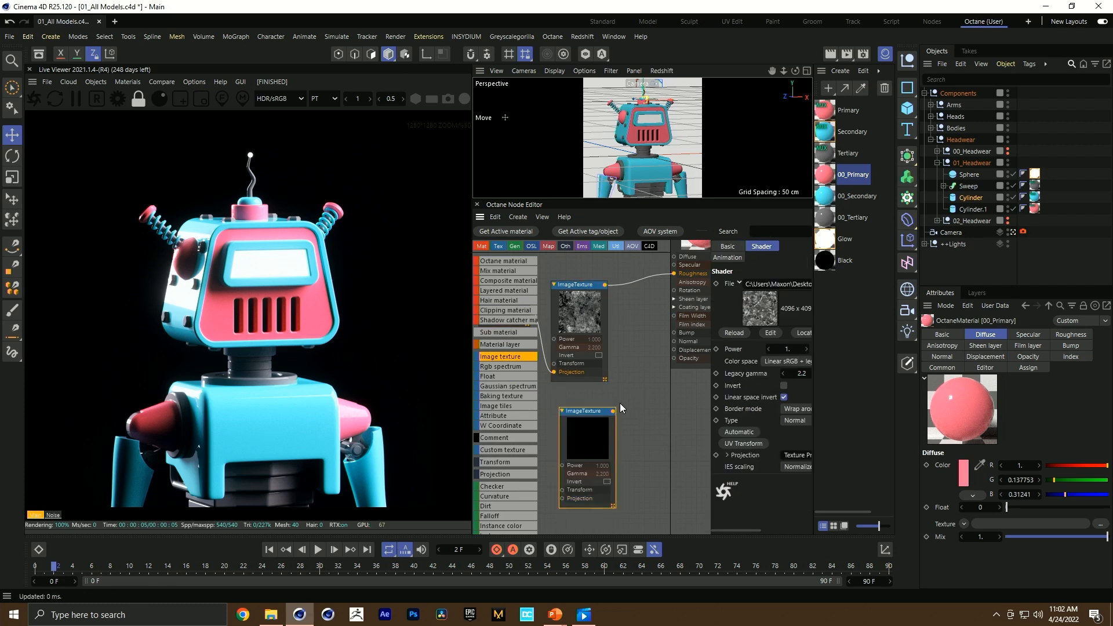
Step: Load GSG_SI_Scratches_30 into the duplicated ImageTexture node without copying the image to the project location
{"action": "left_click", "coordinate": [708, 275]}
{"action": "left_click_drag", "start_coordinate": [712, 280], "coordinate": [621, 286]}
{"action": "left_click", "coordinate": [588, 419]}
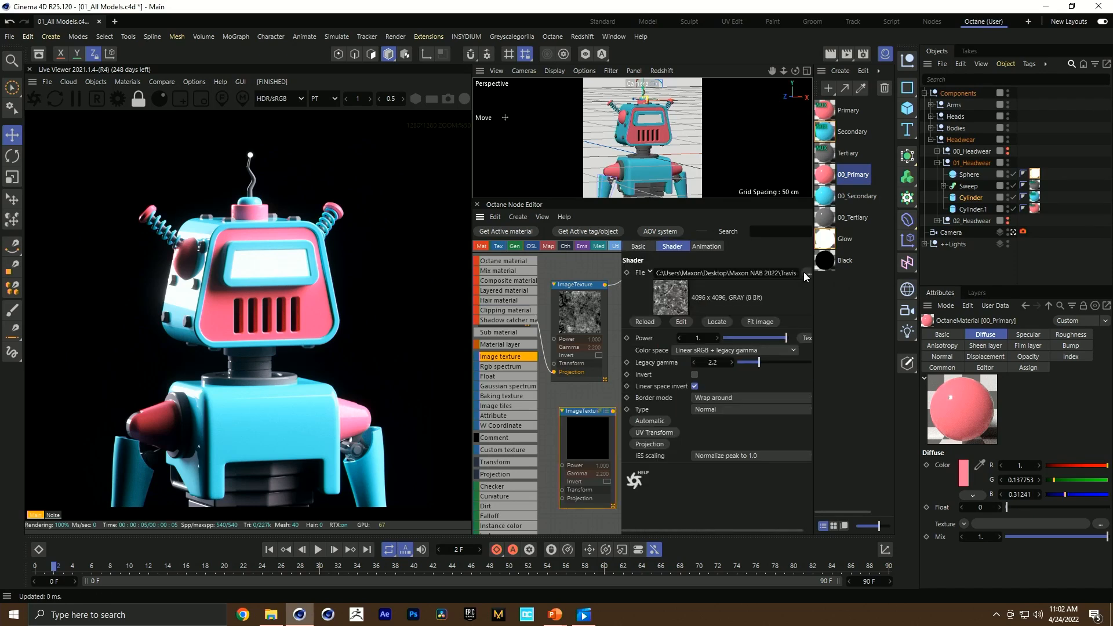
{"action": "left_click", "coordinate": [805, 274]}
{"action": "double_click", "coordinate": [309, 119]}
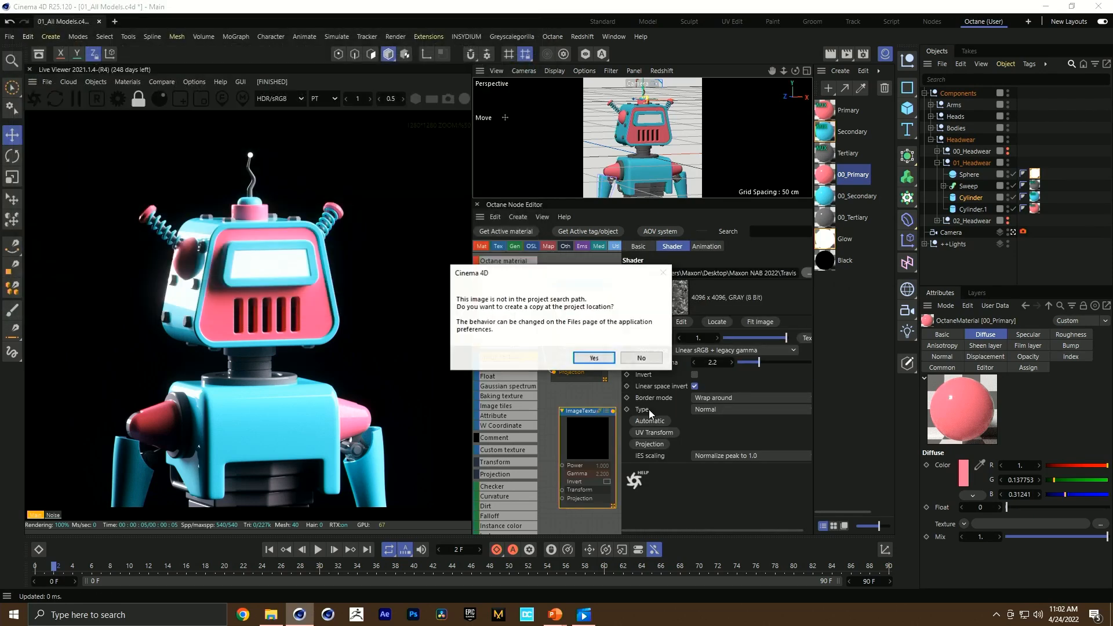
{"action": "left_click", "coordinate": [641, 357]}
Step: Connect the scratches ImageTexture to the Bump of 00_Primary and examine the robot's head in the render
{"action": "left_click_drag", "start_coordinate": [621, 320], "coordinate": [683, 320]}
{"action": "left_click_drag", "start_coordinate": [614, 412], "coordinate": [628, 390]}
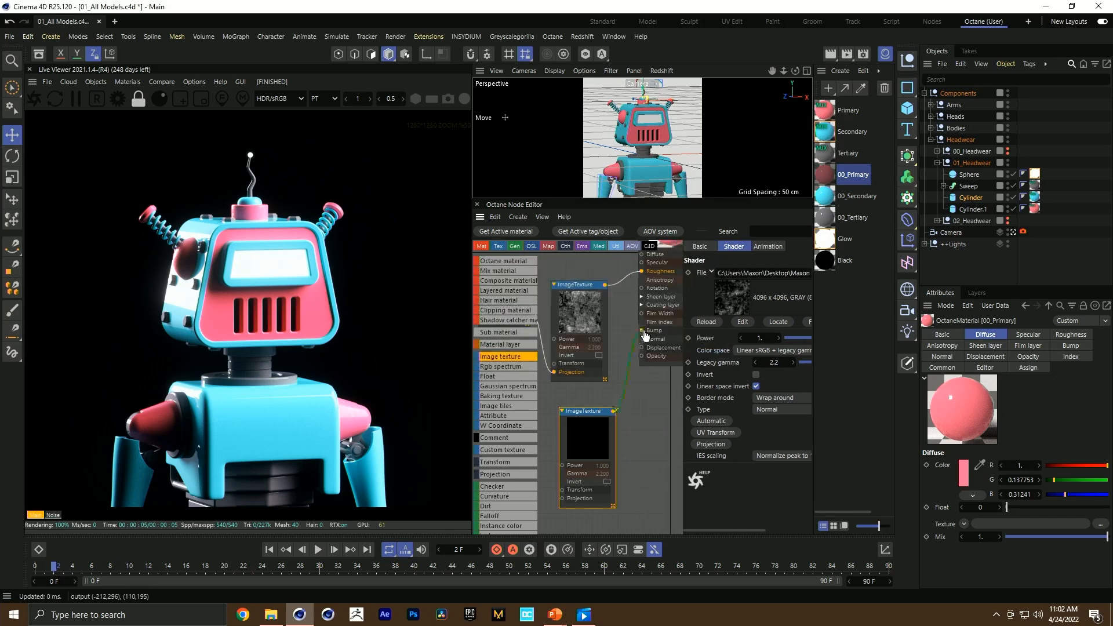
{"action": "left_click_drag", "start_coordinate": [644, 332], "coordinate": [642, 330]}
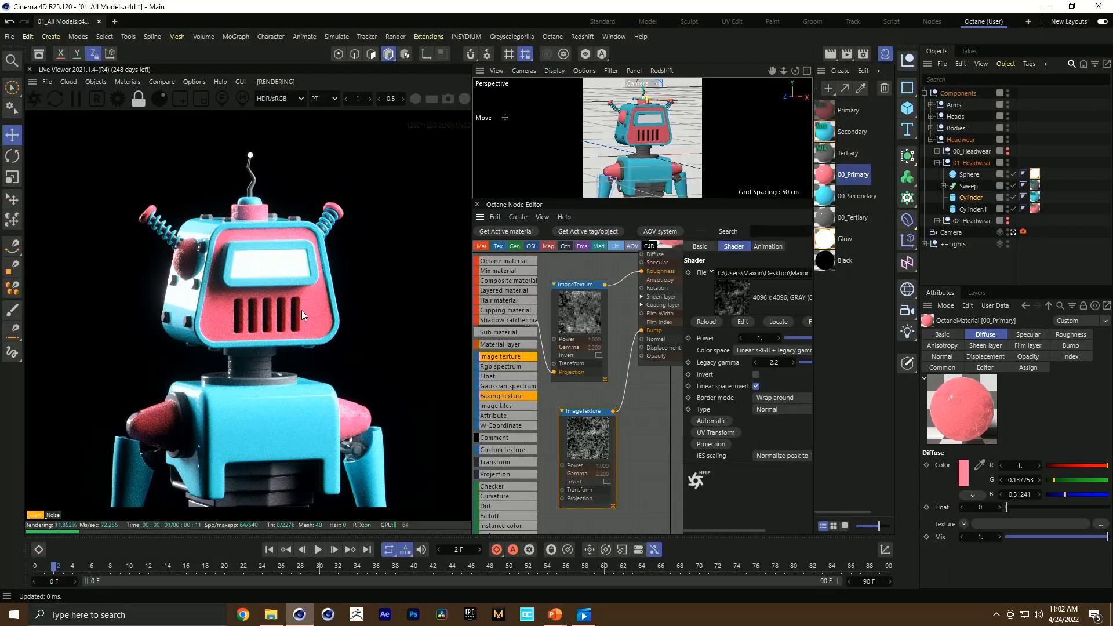
{"action": "scroll", "coordinate": [301, 314], "scroll_direction": "up", "scroll_amount": 3}
{"action": "scroll", "coordinate": [313, 302], "scroll_direction": "up", "scroll_amount": 3}
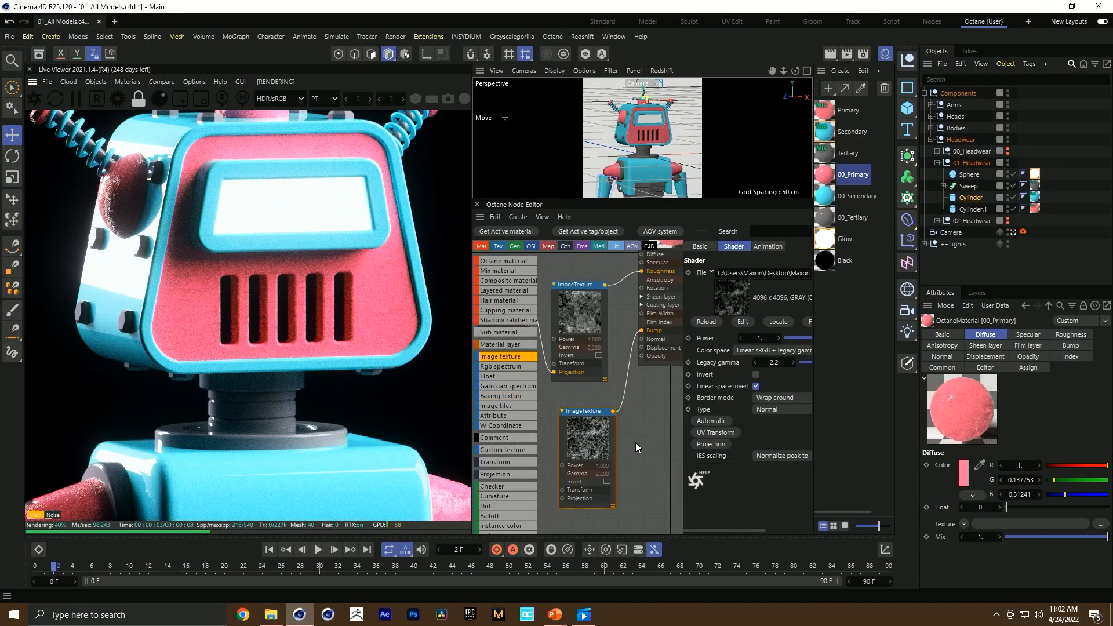
Step: Invert the bump ImageTexture and set its power to 0.1
{"action": "left_click", "coordinate": [756, 374]}
{"action": "left_click", "coordinate": [759, 338]}
{"action": "type", "text": ".01"}
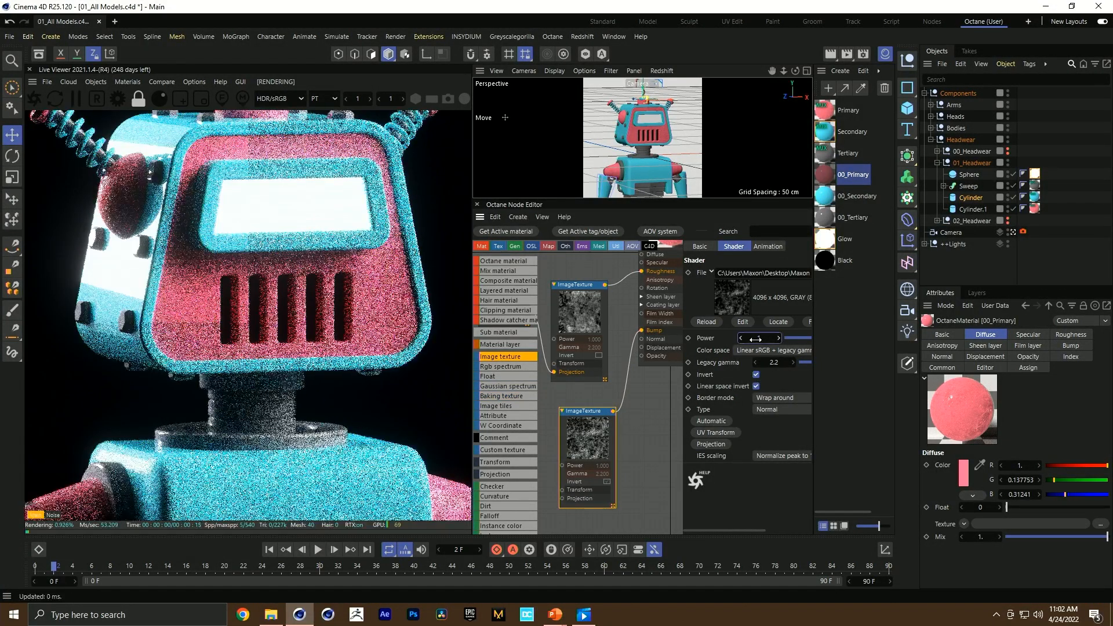
{"action": "double_click", "coordinate": [764, 338]}
{"action": "type", "text": "0.1"}
{"action": "key", "text": "Return"}
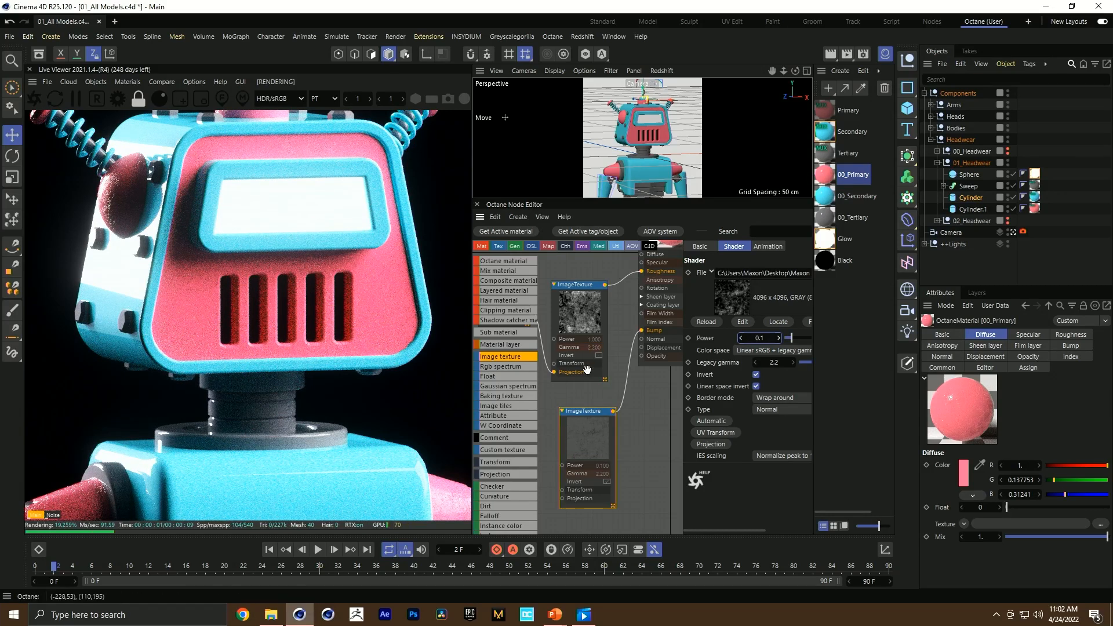
Step: Connect the existing Texture Projection node to the Projection of the bump ImageTexture as well
{"action": "left_click_drag", "start_coordinate": [572, 423], "coordinate": [551, 408]}
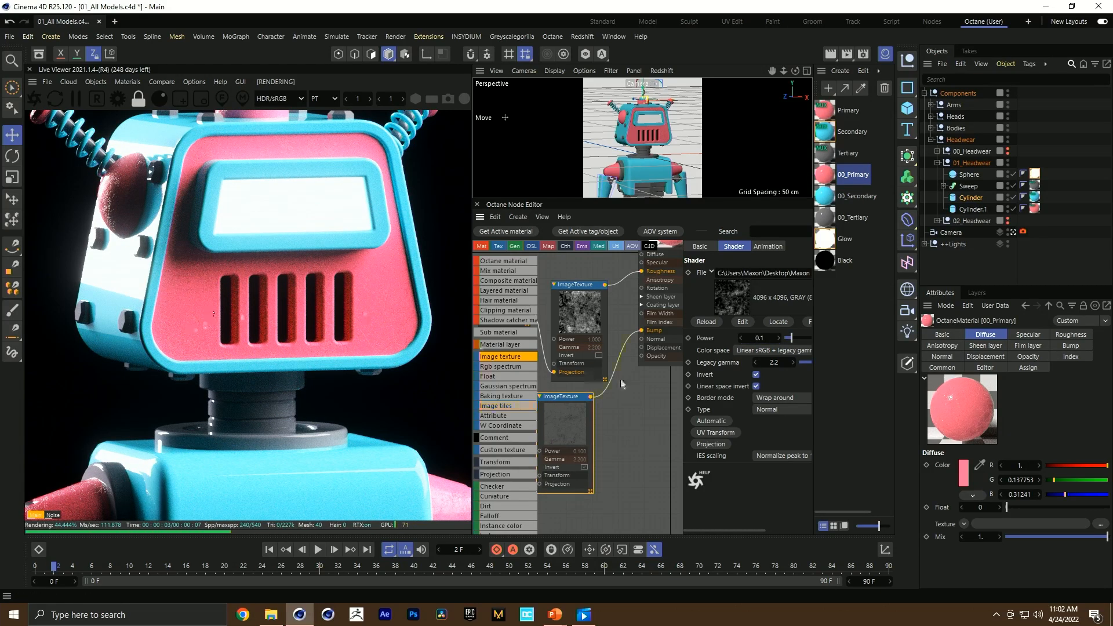
{"action": "middle_click_drag", "start_coordinate": [622, 383], "coordinate": [672, 365]}
{"action": "left_click_drag", "start_coordinate": [578, 289], "coordinate": [591, 465]}
{"action": "left_click_drag", "start_coordinate": [558, 290], "coordinate": [560, 314]}
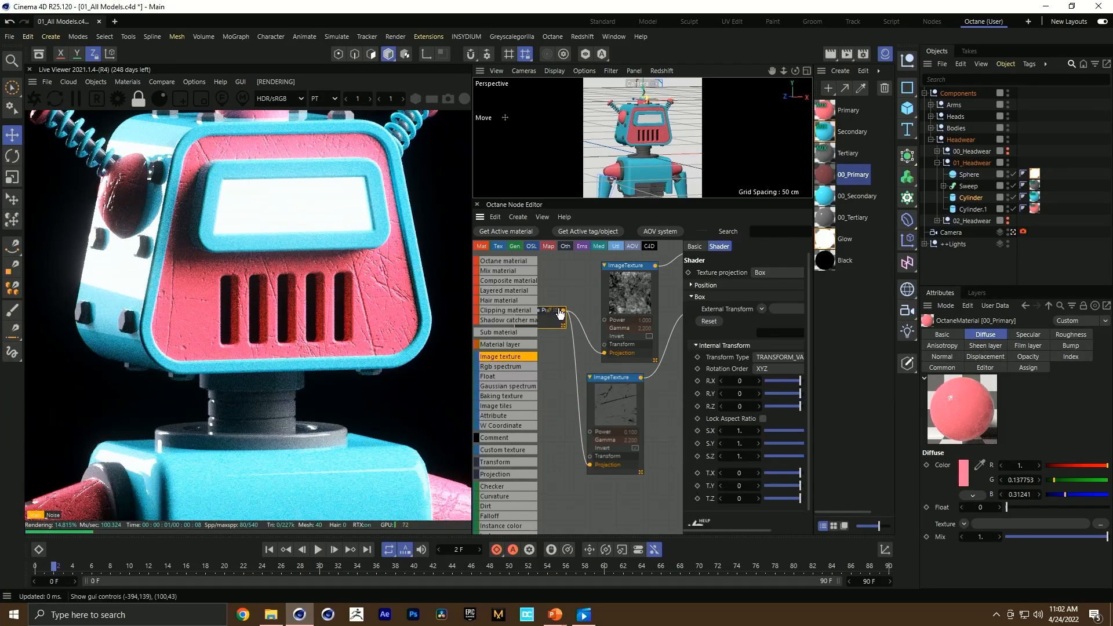
Step: Add a Transform node that drives both the bump and roughness ImageTextures, with its locked scale set to 0.32
{"action": "left_click", "coordinate": [615, 406]}
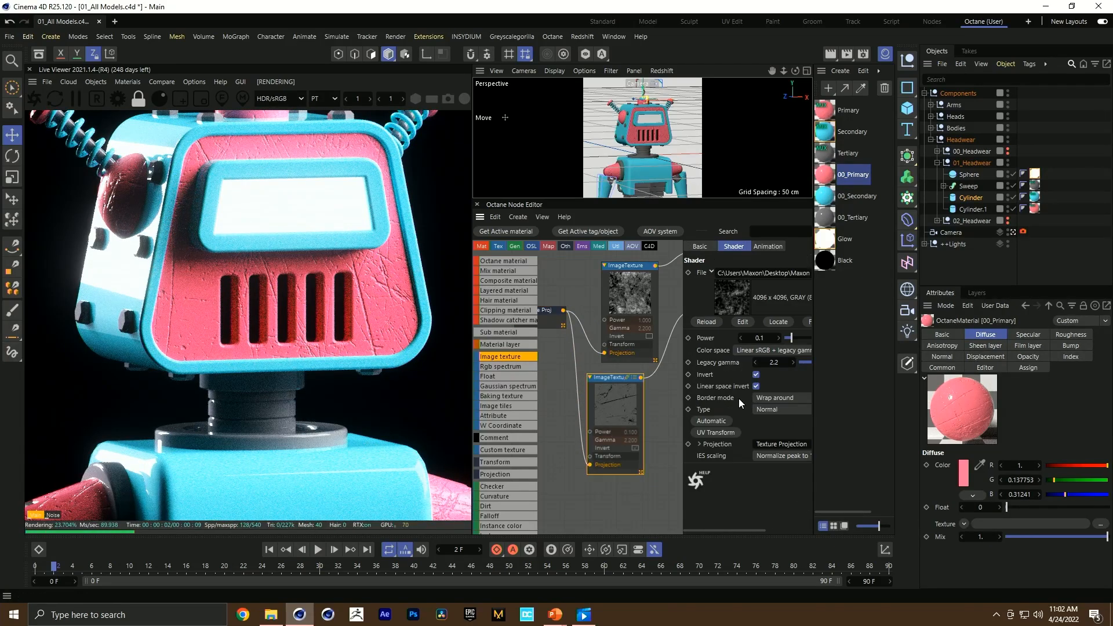
{"action": "left_click", "coordinate": [717, 432]}
{"action": "left_click", "coordinate": [545, 404]}
{"action": "left_click_drag", "start_coordinate": [544, 404], "coordinate": [605, 345]}
{"action": "left_click_drag", "start_coordinate": [740, 362], "coordinate": [713, 370]}
{"action": "type", "text": ".32"}
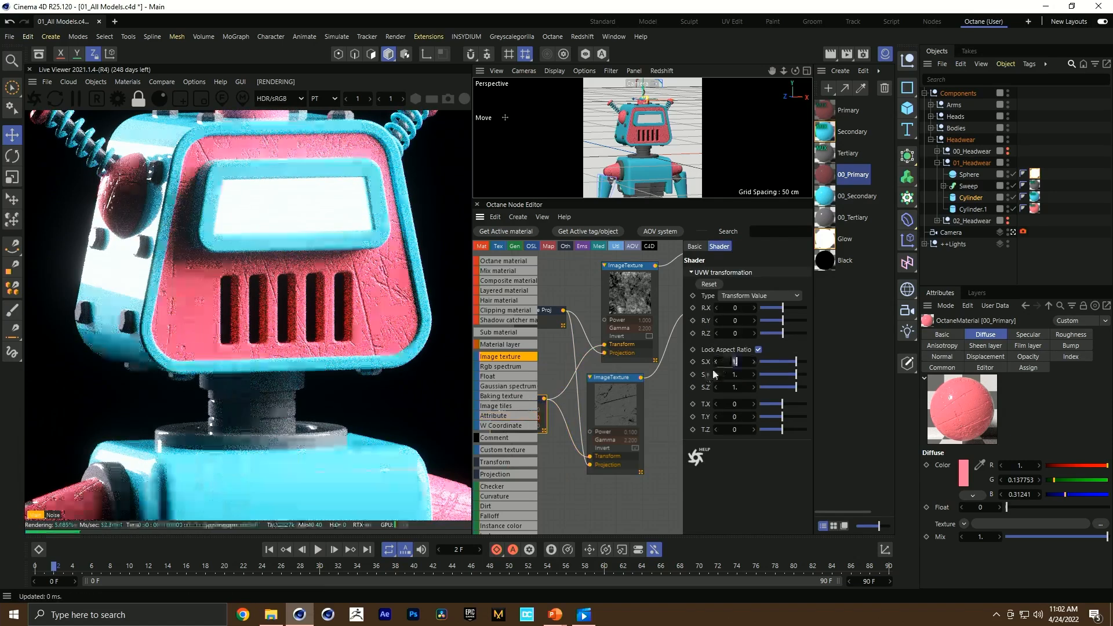
{"action": "key", "text": "Return"}
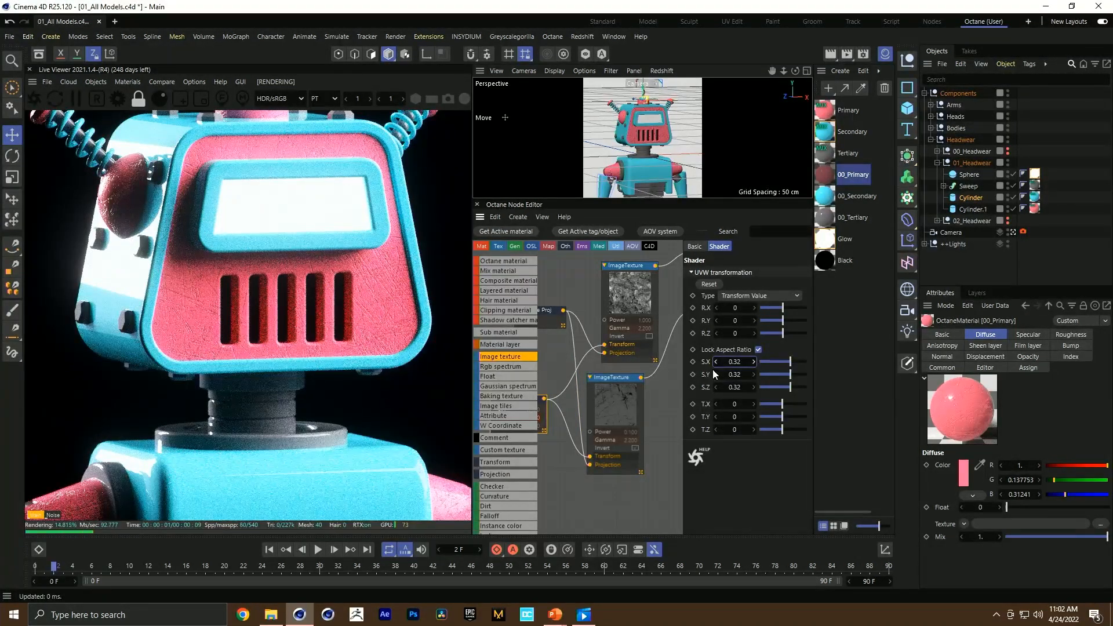
Step: Lower the bump ImageTexture's power, trying 0.05 before settling on 0.01, and save the project
{"action": "left_click", "coordinate": [615, 406]}
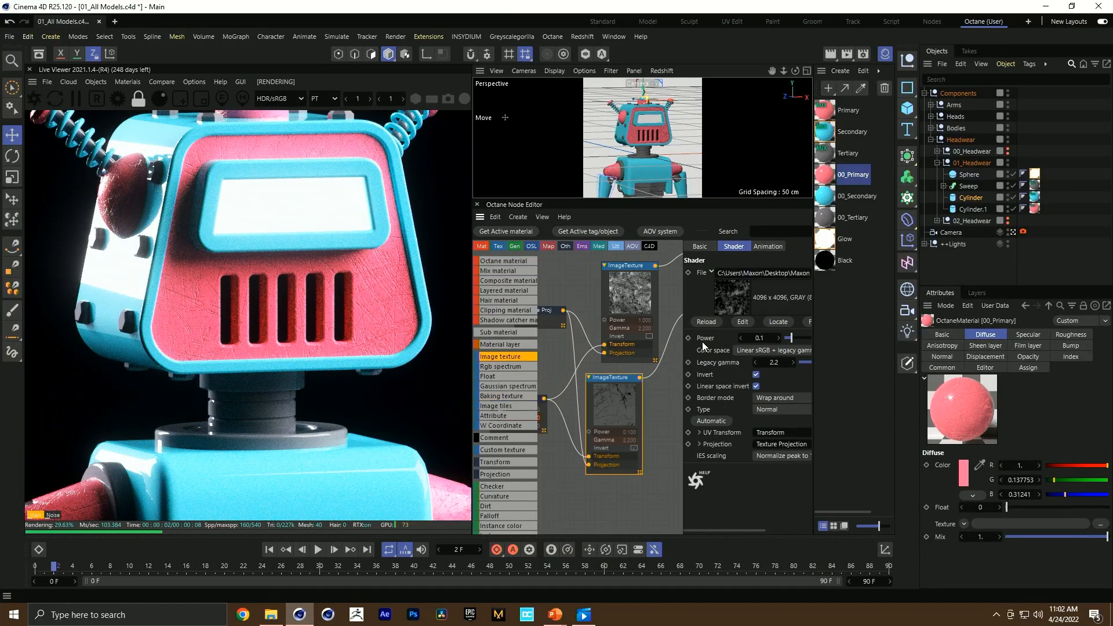
{"action": "left_click", "coordinate": [745, 341]}
{"action": "type", "text": ".052"}
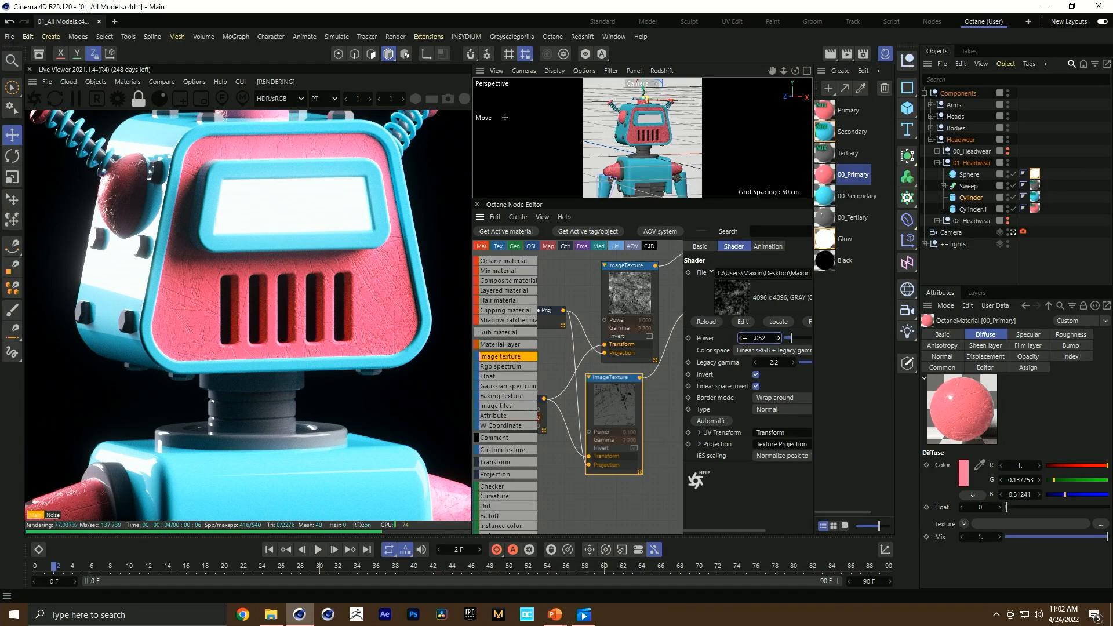
{"action": "key", "text": "Return"}
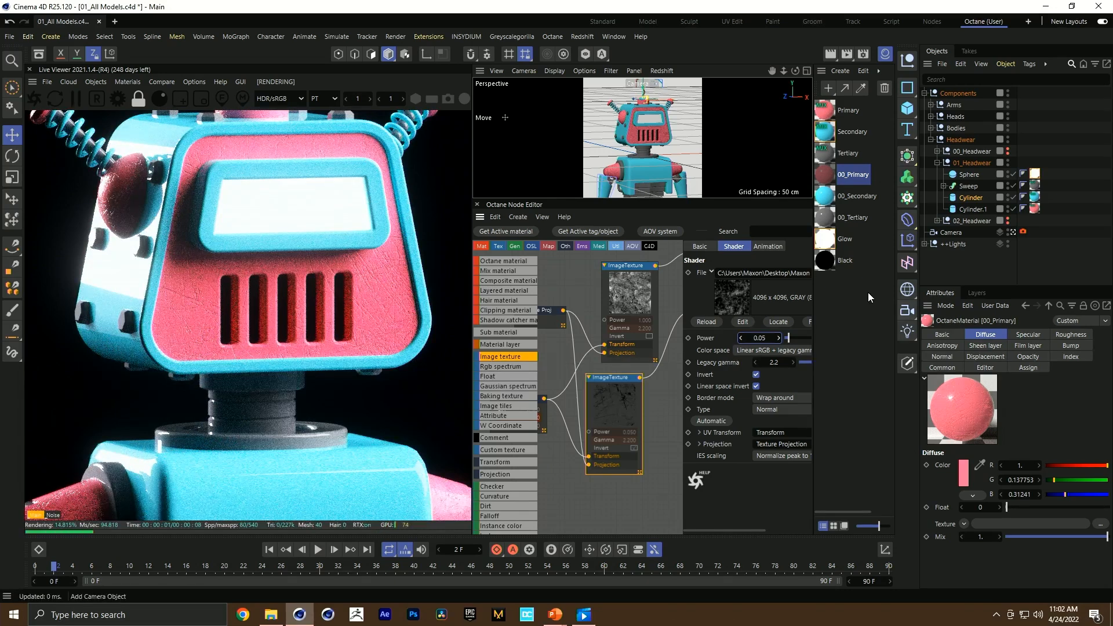
{"action": "double_click", "coordinate": [762, 341]}
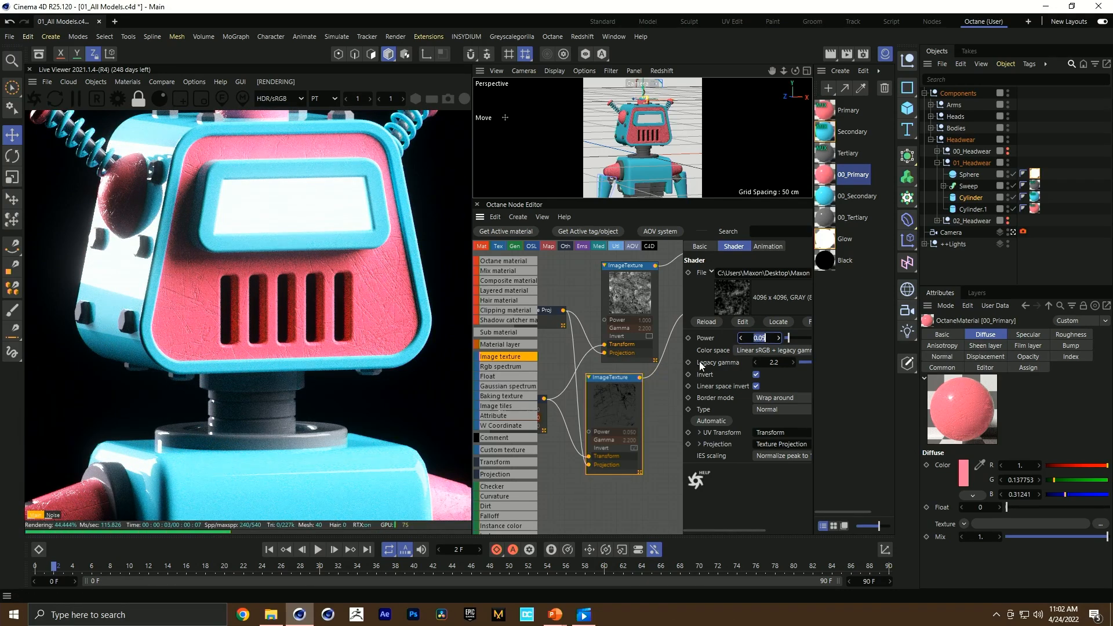
{"action": "type", "text": ".01"}
{"action": "key", "text": "Return"}
{"action": "key", "text": "ctrl+s"}
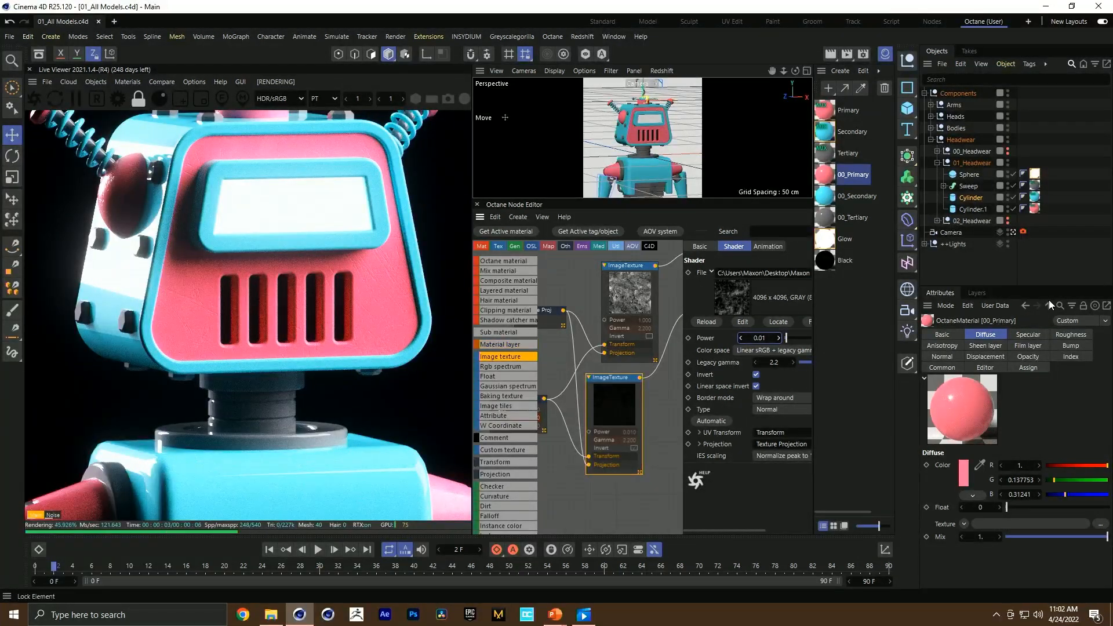
Step: Copy the ImageTexture, Transform and Texture Projection nodes of 00_Primary into the 00_Secondary material
{"action": "scroll", "coordinate": [533, 348], "scroll_direction": "down", "scroll_amount": 1}
{"action": "scroll", "coordinate": [630, 304], "scroll_direction": "down", "scroll_amount": 2}
{"action": "left_click_drag", "start_coordinate": [562, 268], "coordinate": [638, 435]}
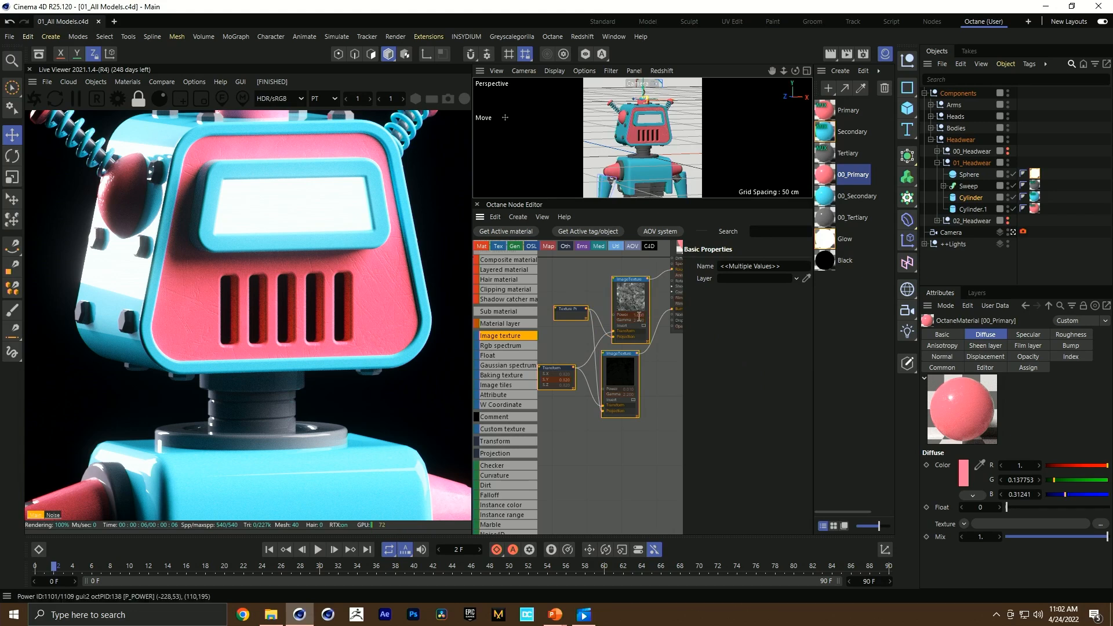
{"action": "left_click", "coordinate": [851, 195]}
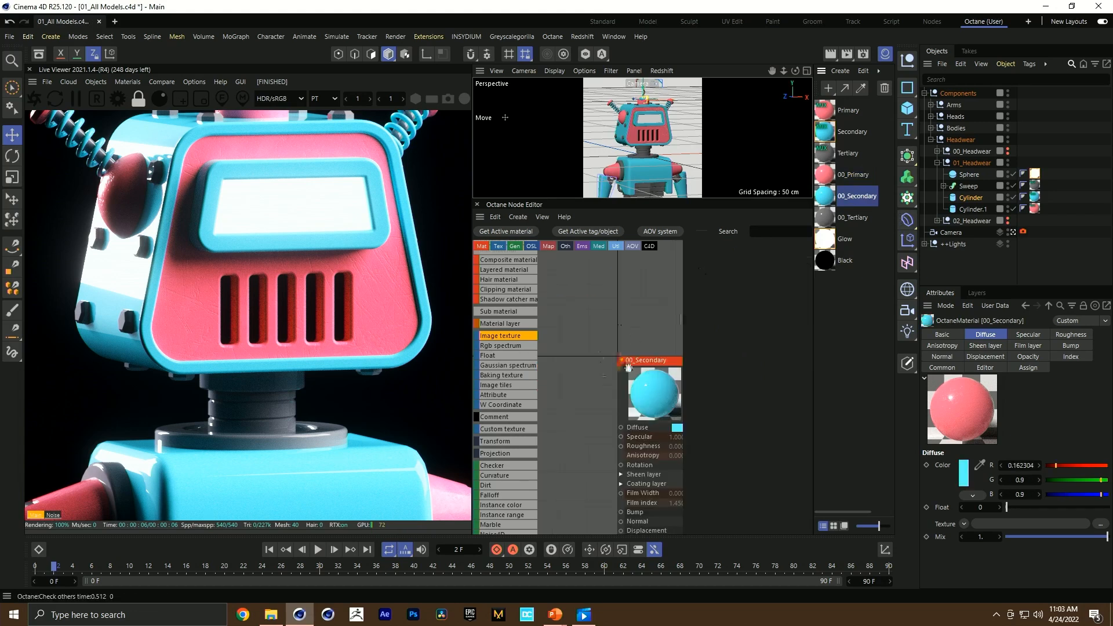
{"action": "key", "text": "ctrl+v"}
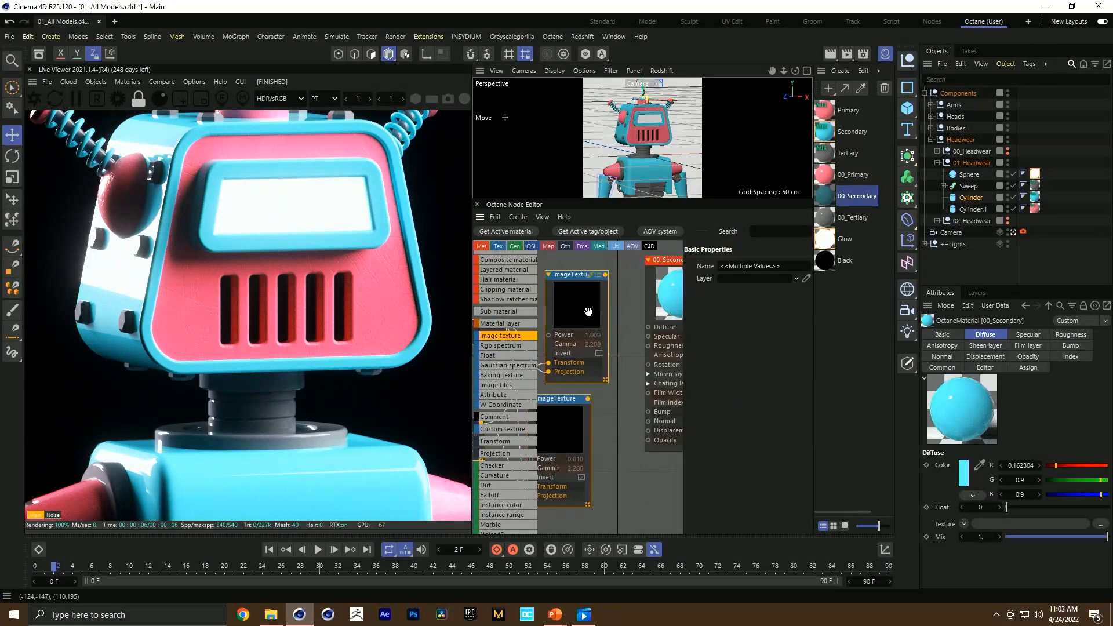
Step: Connect the pasted ImageTextures to the Roughness and Bump of 00_Secondary and view the robot's body in the render
{"action": "left_click_drag", "start_coordinate": [653, 354], "coordinate": [649, 347]}
{"action": "left_click_drag", "start_coordinate": [588, 399], "coordinate": [654, 414]}
{"action": "left_click_drag", "start_coordinate": [603, 348], "coordinate": [587, 333]}
{"action": "middle_click_drag", "start_coordinate": [588, 333], "coordinate": [555, 362]}
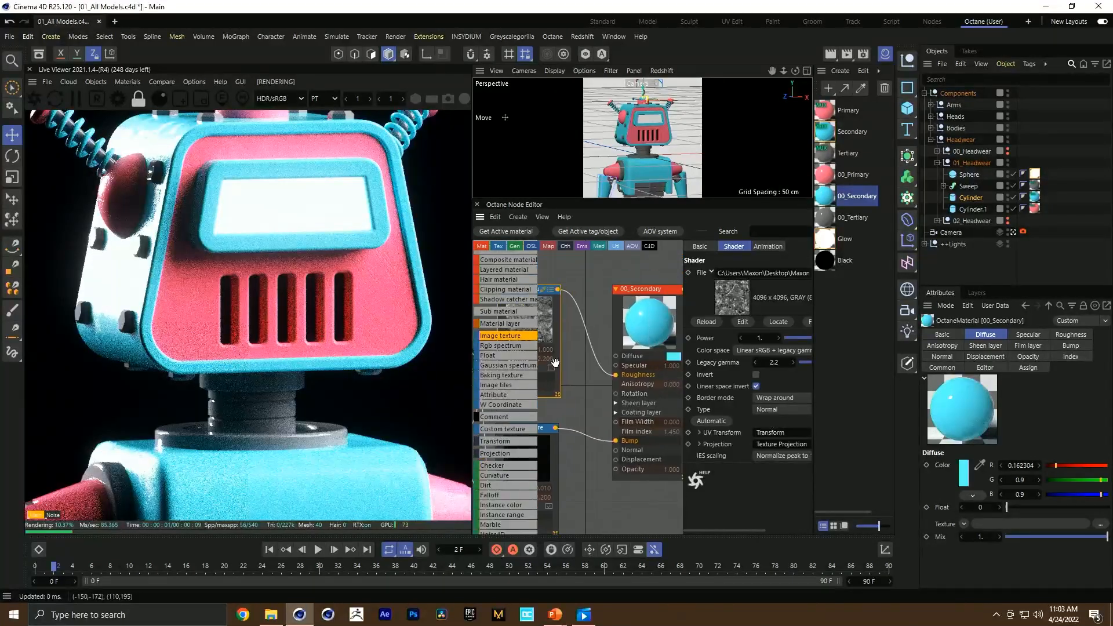
{"action": "scroll", "coordinate": [241, 204], "scroll_direction": "up", "scroll_amount": 2}
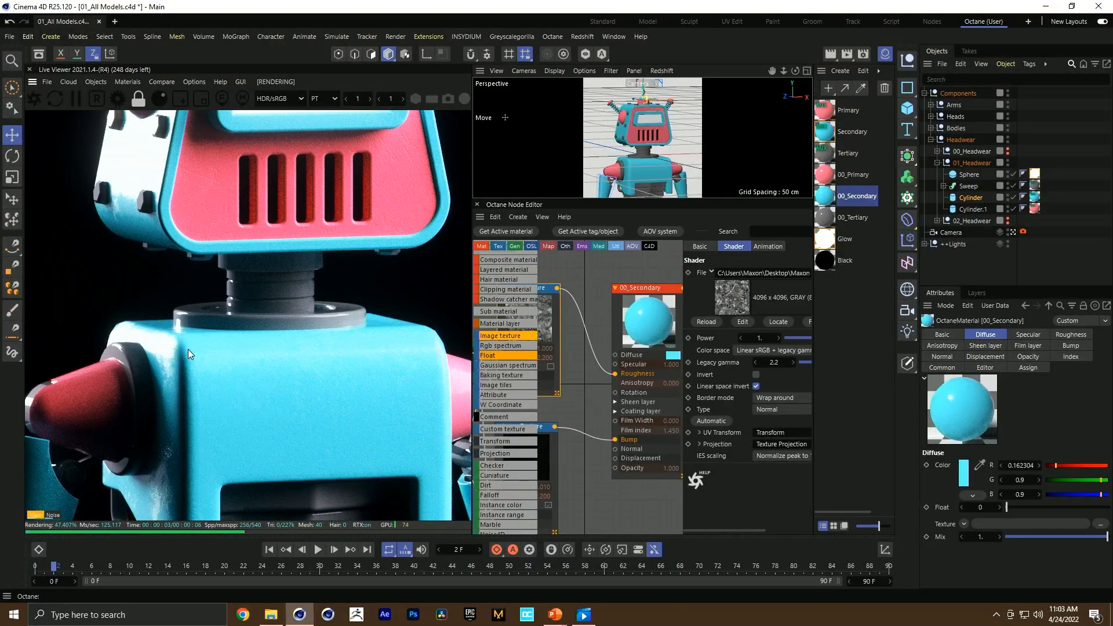
Step: Replace the image in 00_Secondary's bump ImageTexture with GSG_SI_Scratches_42, without copying it to the project location
{"action": "left_click", "coordinate": [550, 448]}
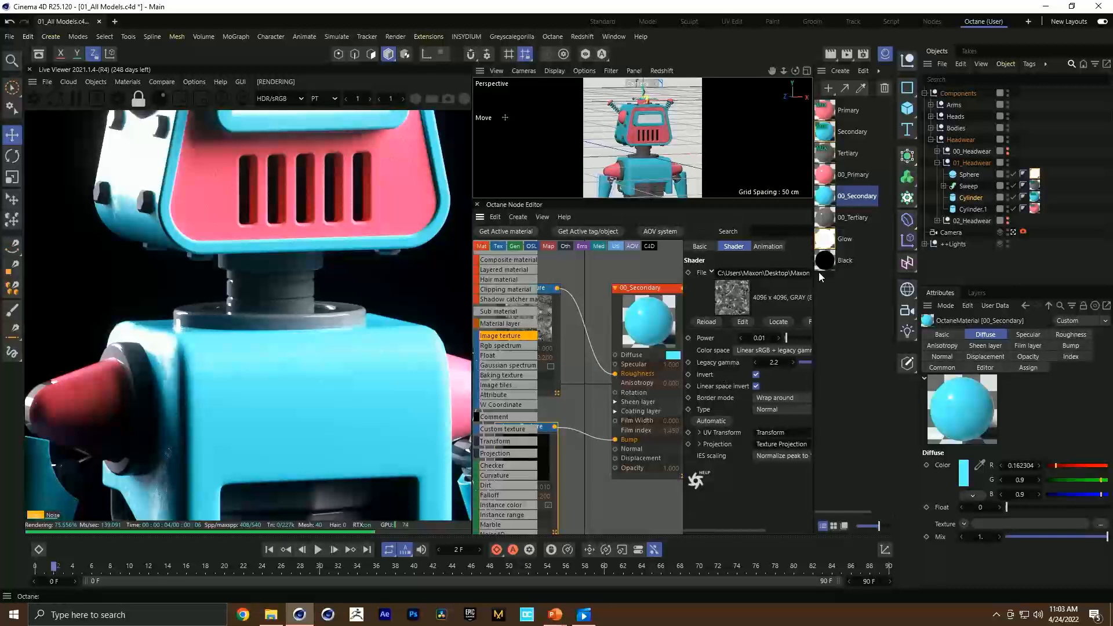
{"action": "left_click_drag", "start_coordinate": [682, 280], "coordinate": [636, 281]}
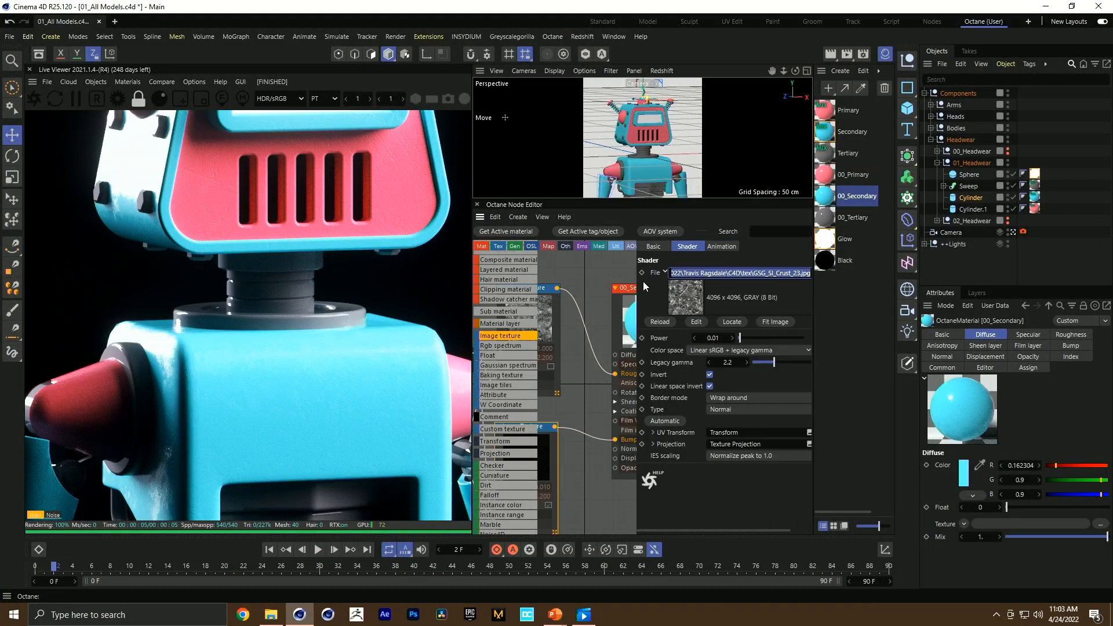
{"action": "left_click_drag", "start_coordinate": [637, 286], "coordinate": [616, 286]}
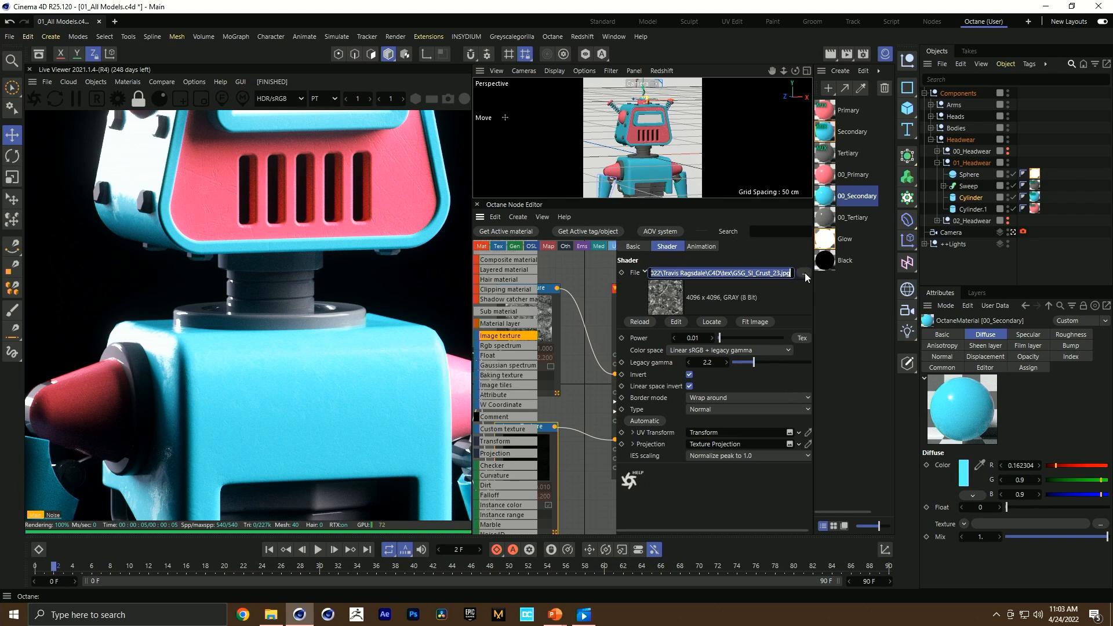
{"action": "left_click", "coordinate": [804, 273]}
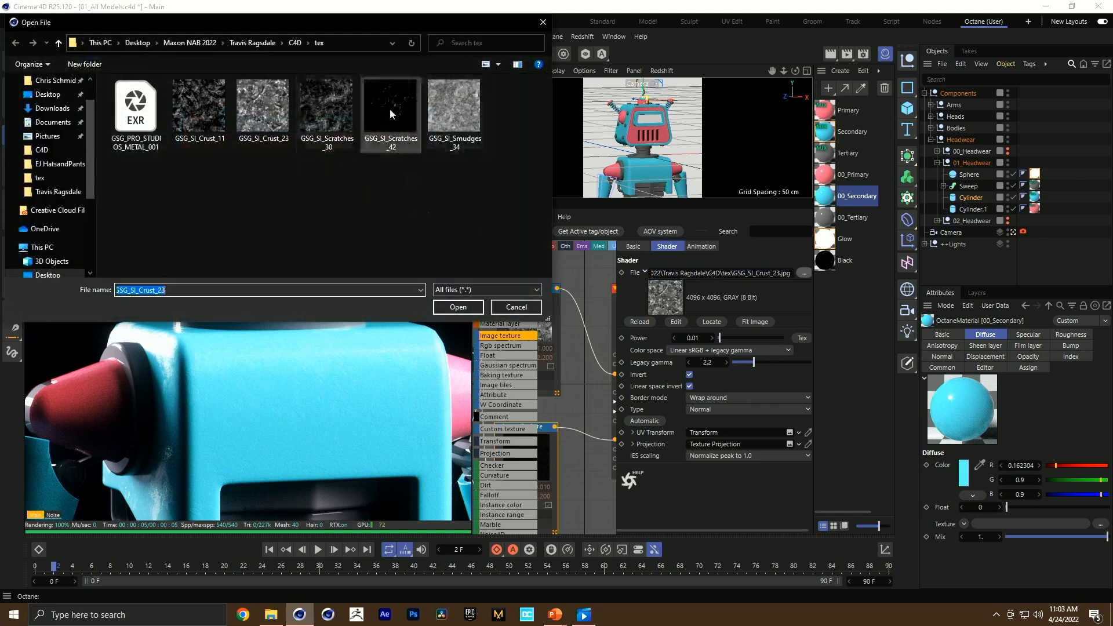
{"action": "double_click", "coordinate": [390, 110]}
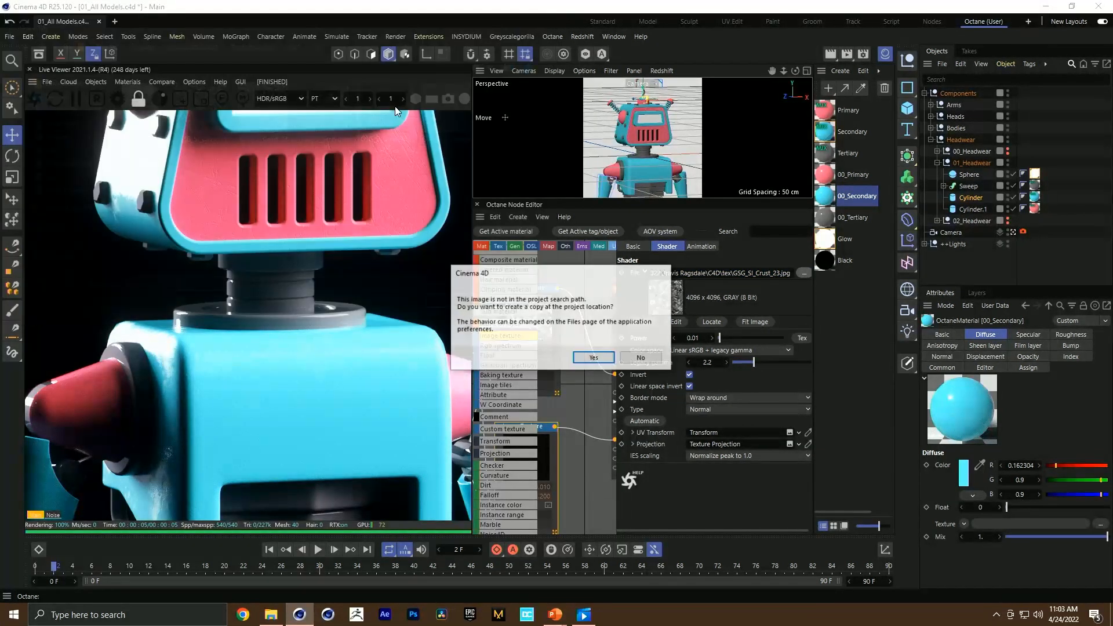
{"action": "left_click", "coordinate": [641, 359]}
Step: Replace the image in 00_Secondary's roughness ImageTexture with GSG_SI_Smudges_34, without copying it to the project location
{"action": "left_click", "coordinate": [804, 272]}
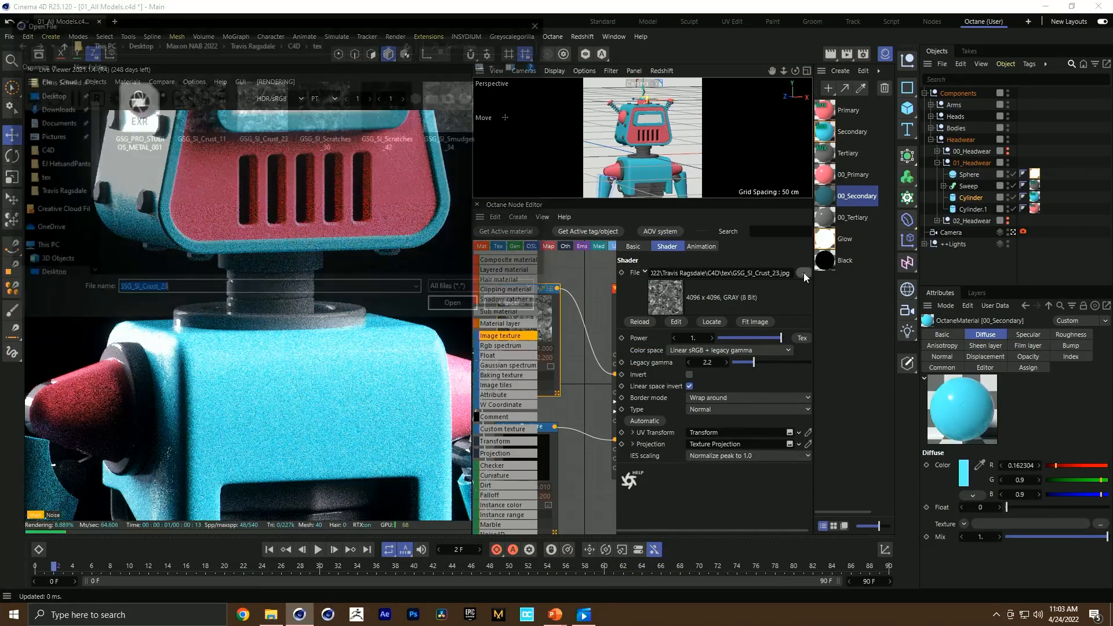
{"action": "double_click", "coordinate": [462, 130]}
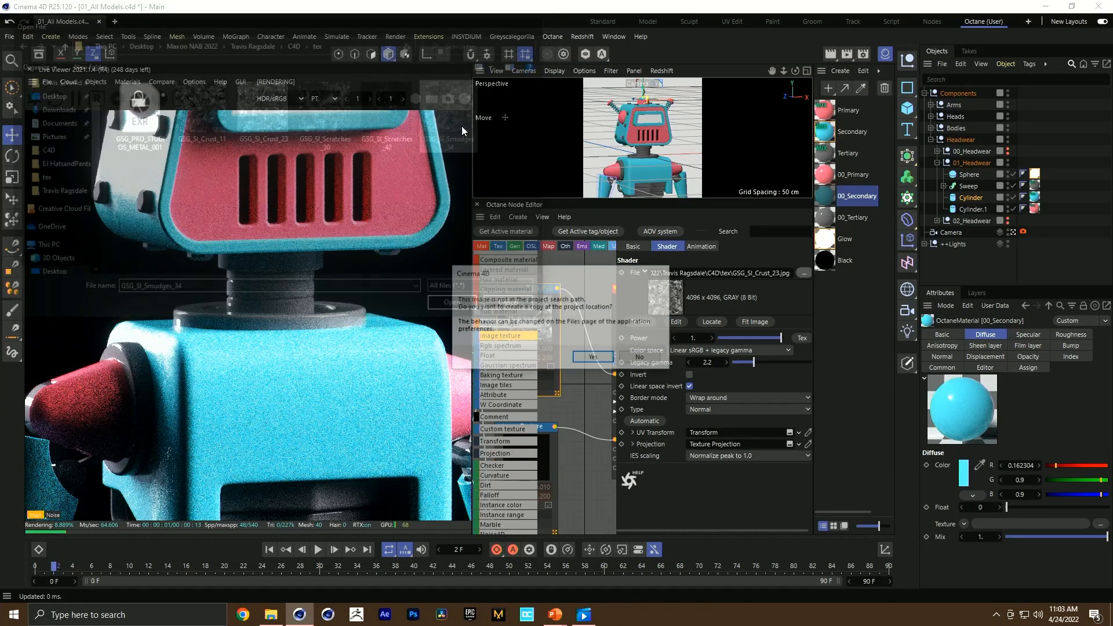
{"action": "left_click", "coordinate": [648, 357]}
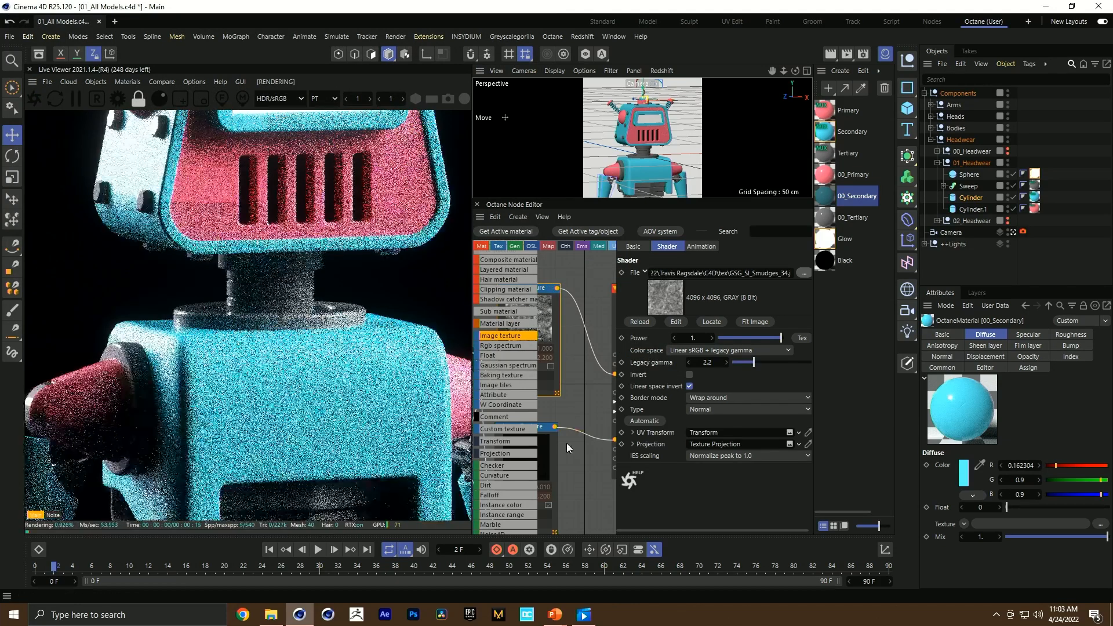
{"action": "middle_click_drag", "start_coordinate": [571, 401], "coordinate": [581, 372]}
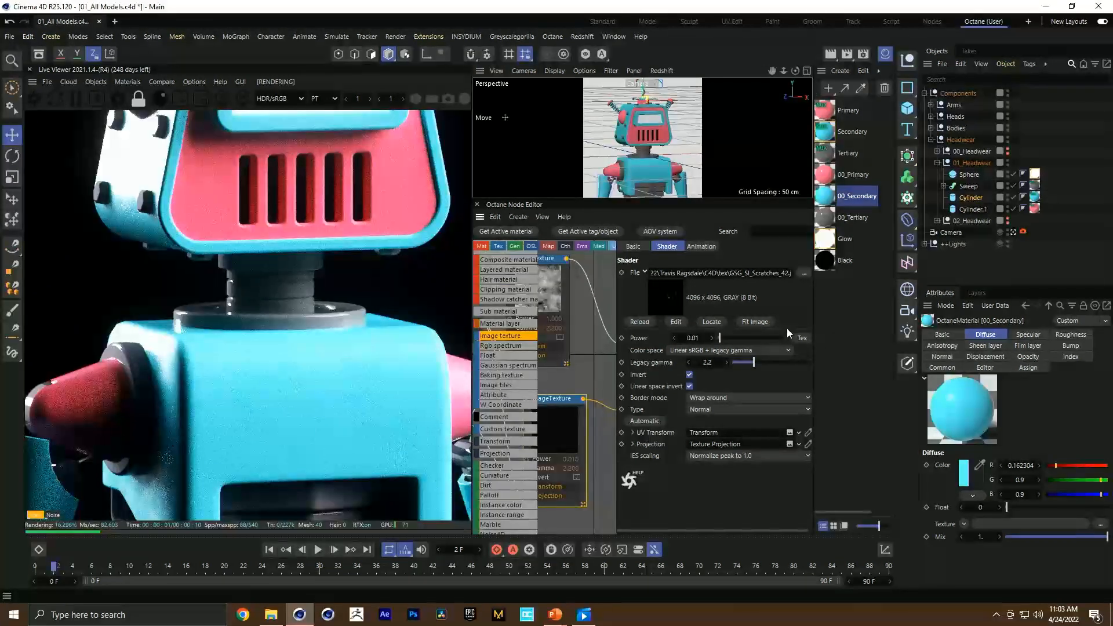
{"action": "double_click", "coordinate": [702, 337]}
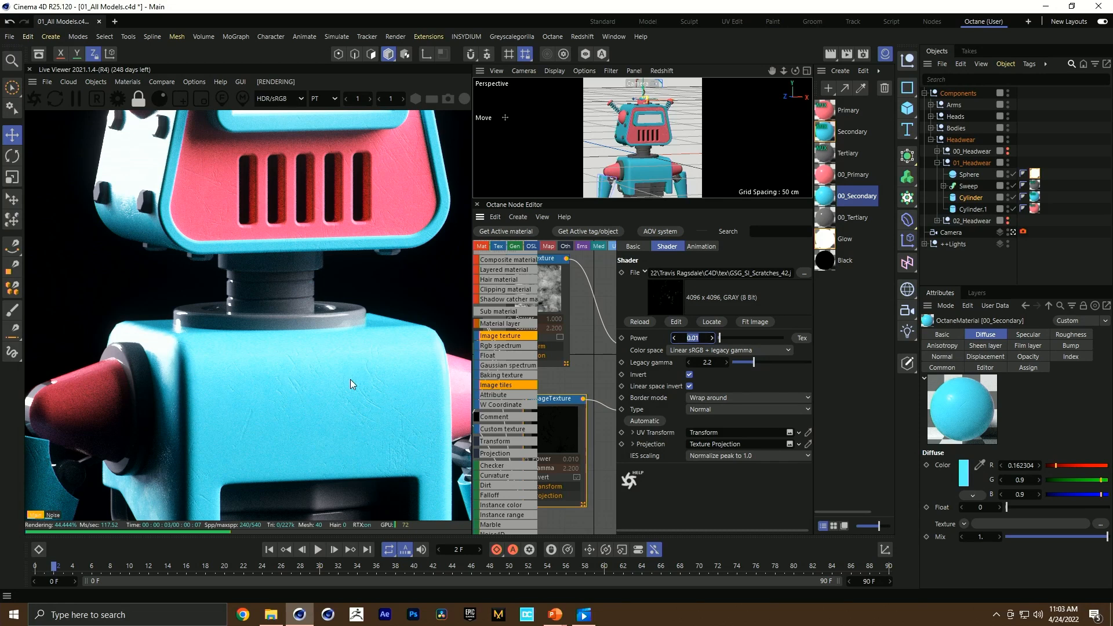
{"action": "scroll", "coordinate": [357, 391], "scroll_direction": "up", "scroll_amount": 3}
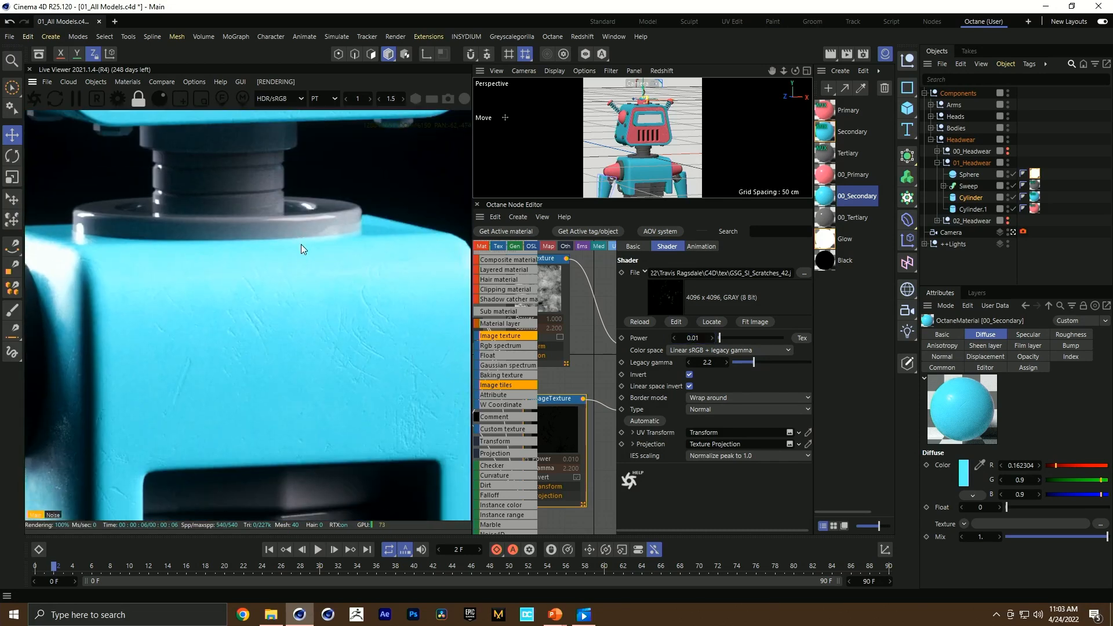
{"action": "scroll", "coordinate": [293, 294], "scroll_direction": "down", "scroll_amount": 6}
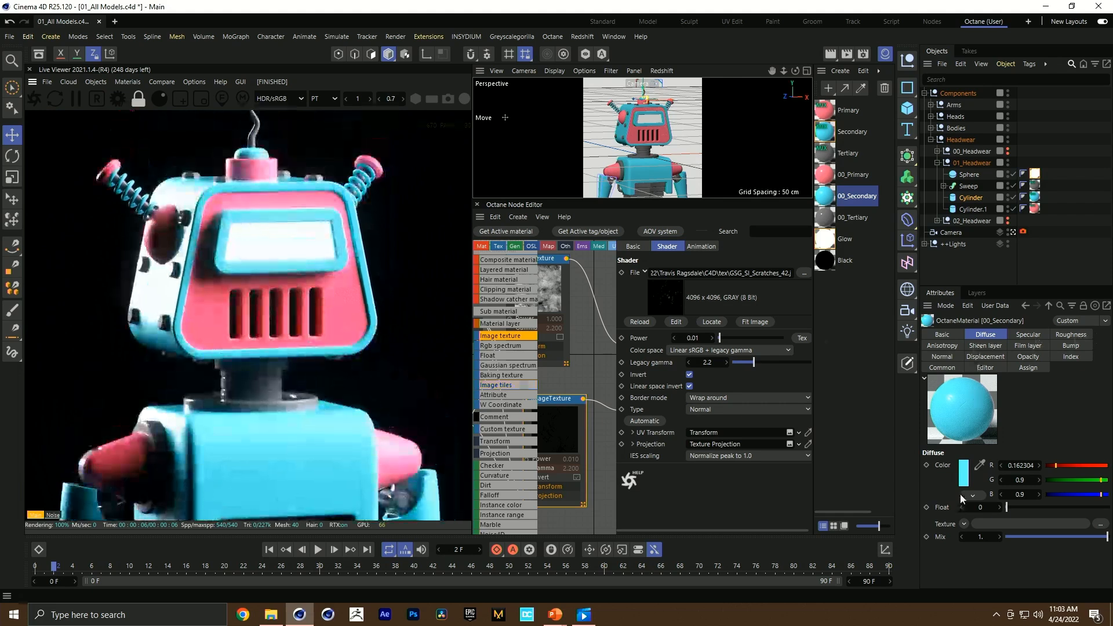
Step: Change the diffuse color of 00_Secondary to orange (0.9, 0.35276, 0.162304) and view the robot's head and body in the render
{"action": "left_click", "coordinate": [964, 472]}
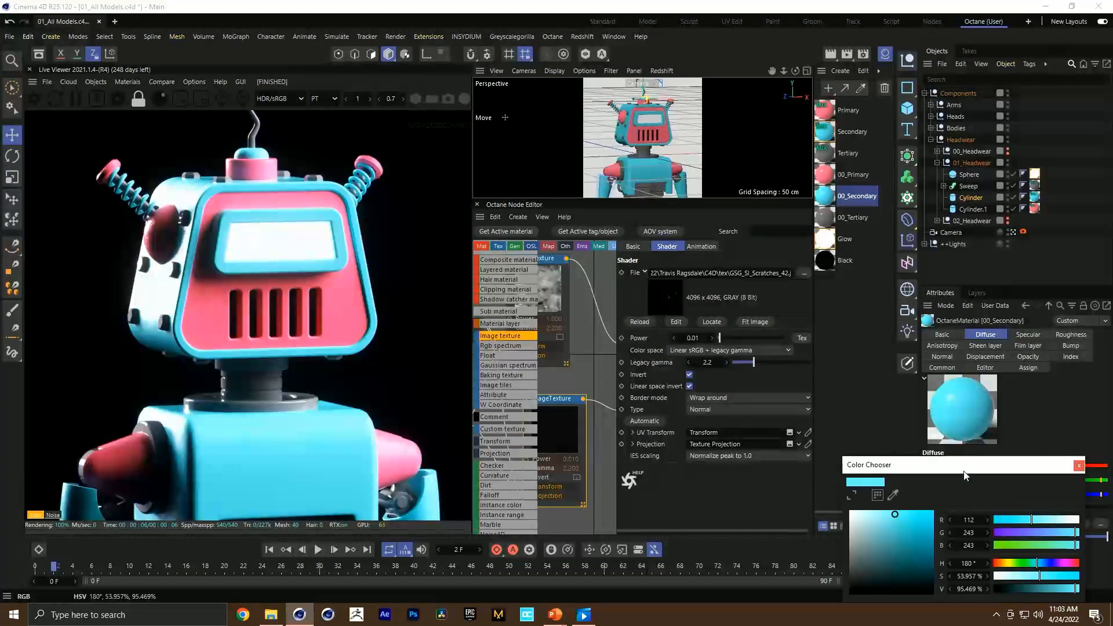
{"action": "left_click", "coordinate": [999, 566]}
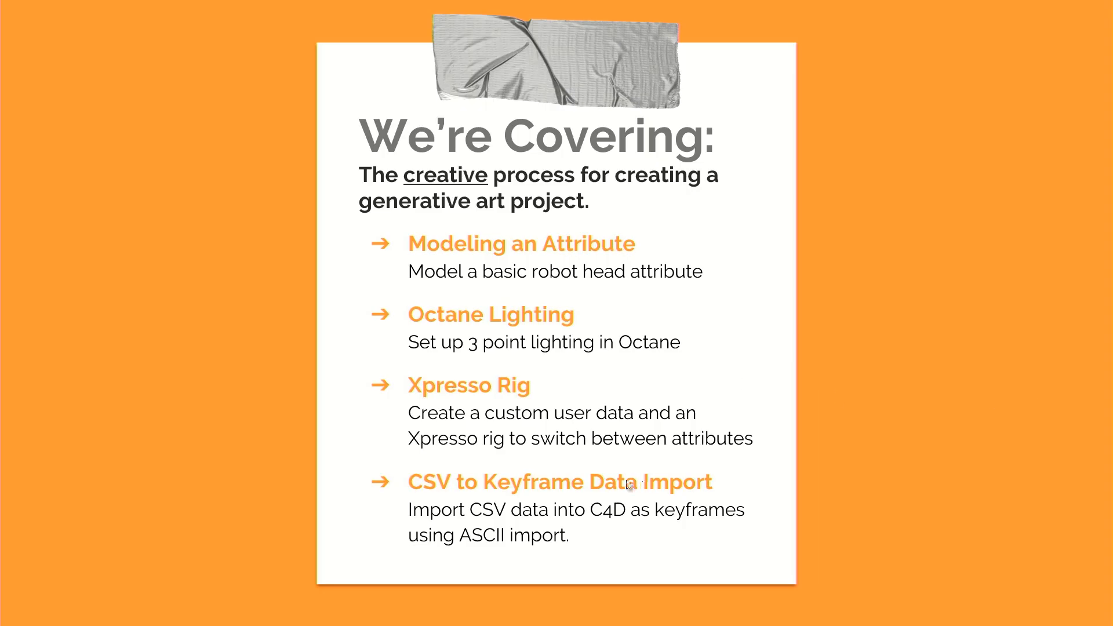
{"action": "key", "text": "super+Tab"}
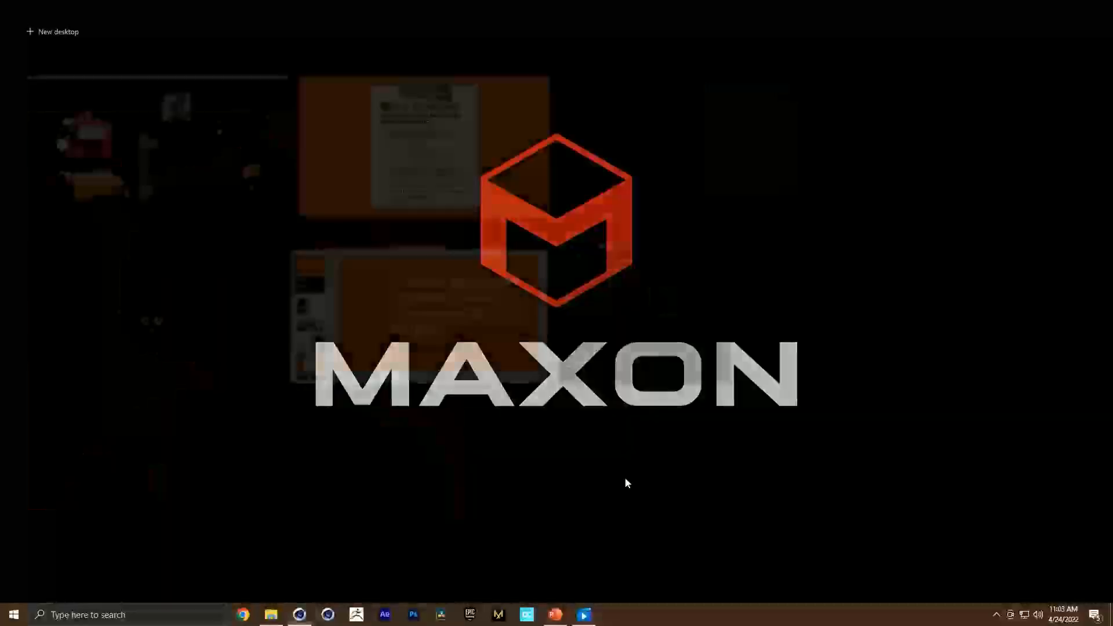
{"action": "left_click", "coordinate": [214, 166]}
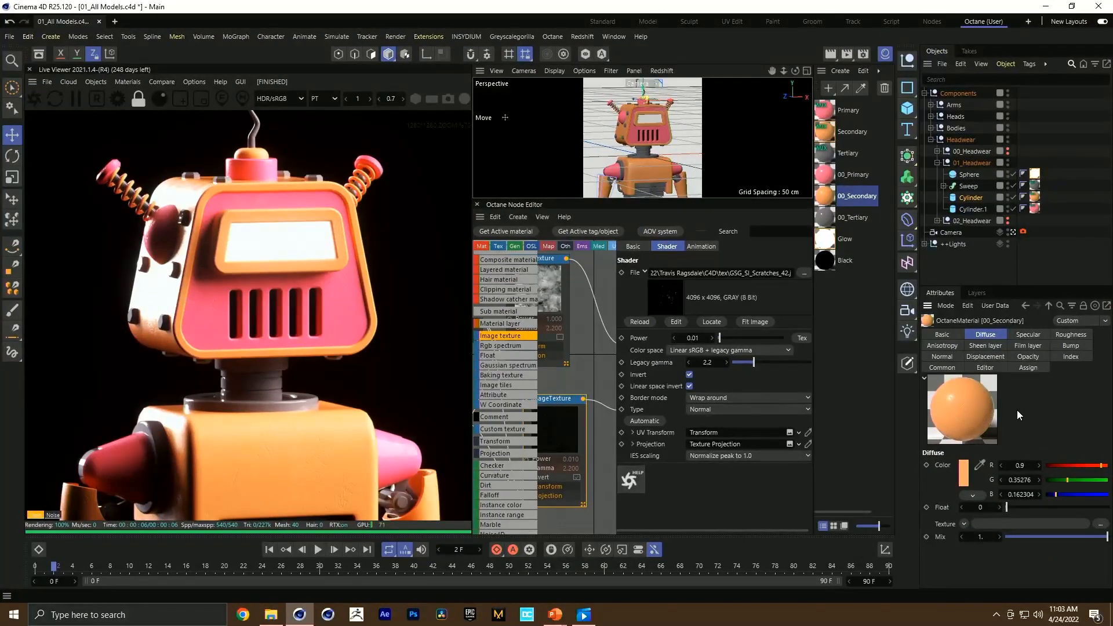
{"action": "middle_click_drag", "start_coordinate": [245, 282], "coordinate": [251, 316]}
{"action": "scroll", "coordinate": [221, 234], "scroll_direction": "down", "scroll_amount": 4}
{"action": "scroll", "coordinate": [244, 236], "scroll_direction": "up", "scroll_amount": 2}
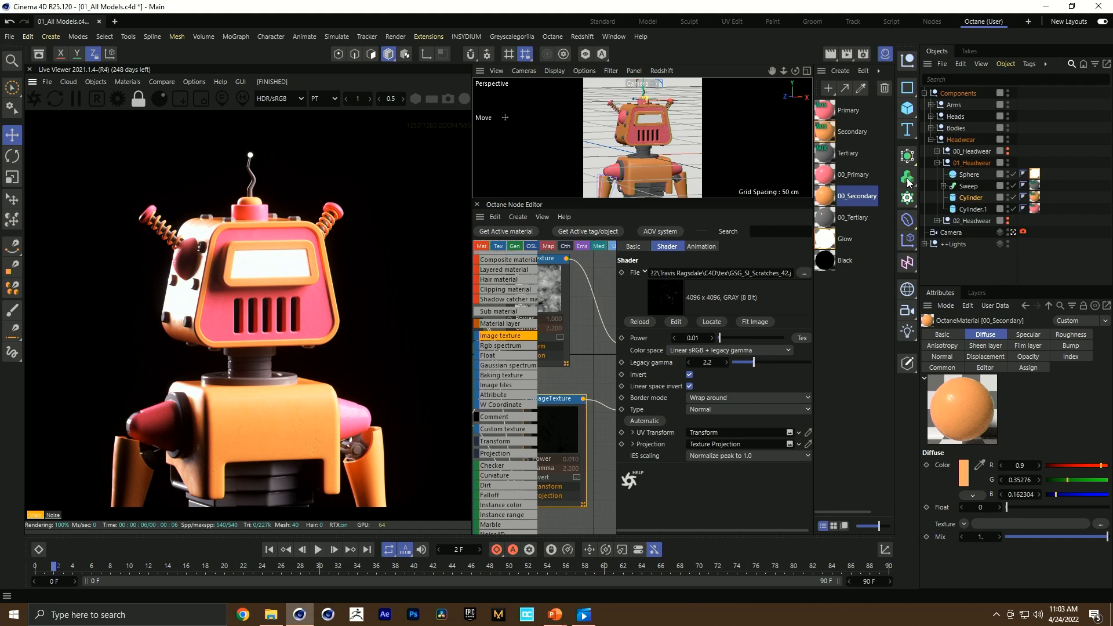
Step: Paste the copied texture nodes into 00_Tertiary and connect the two ImageTextures to its Roughness and Bump
{"action": "left_click", "coordinate": [839, 219]}
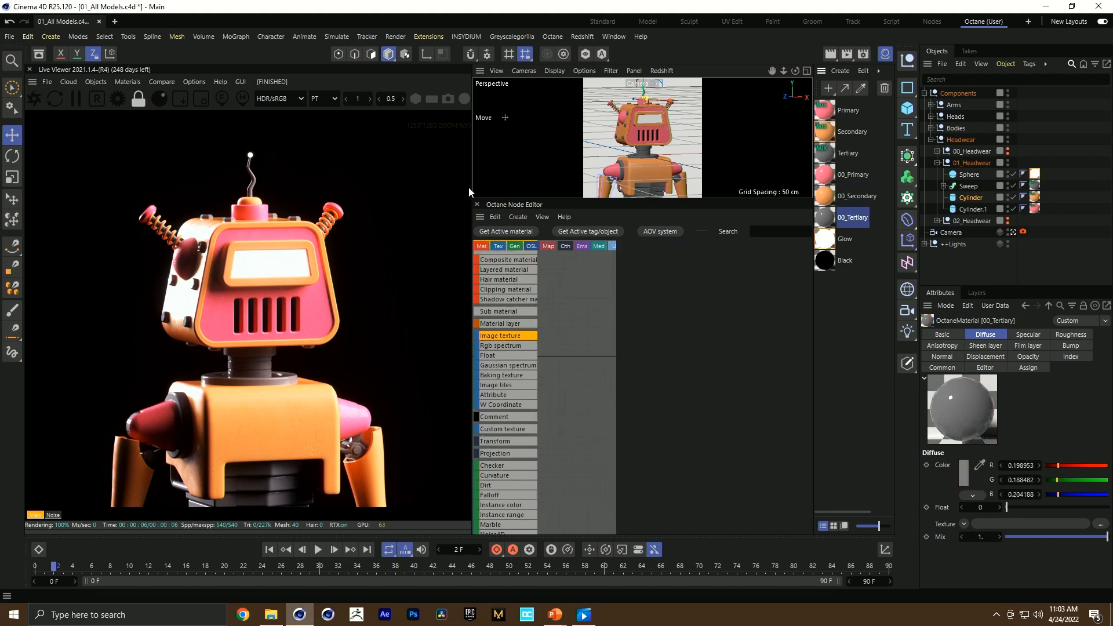
{"action": "left_click_drag", "start_coordinate": [618, 298], "coordinate": [701, 296]}
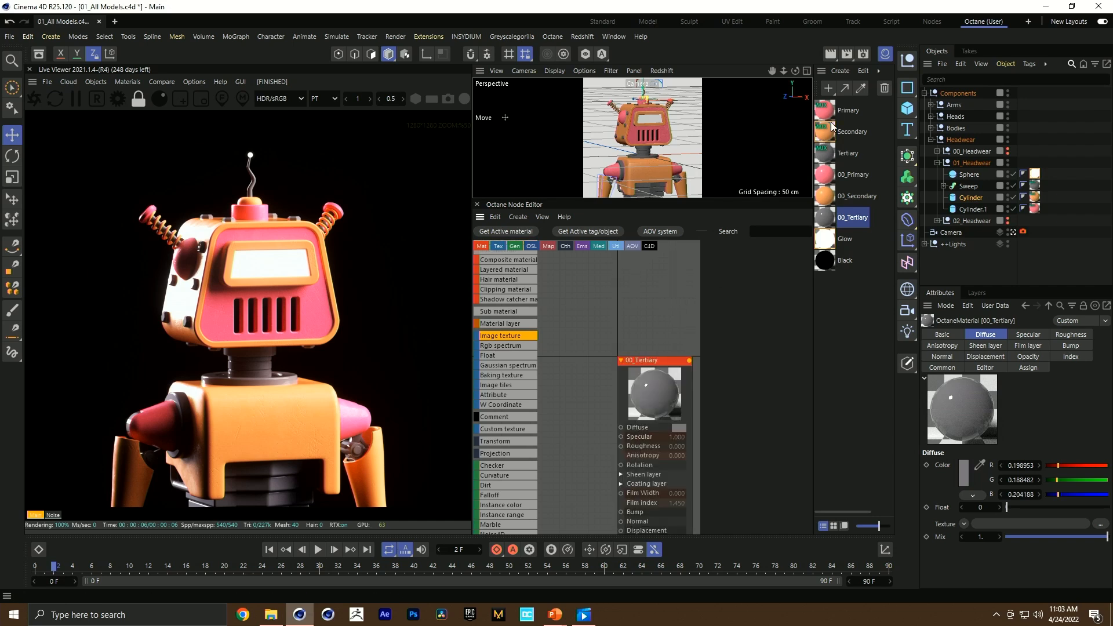
{"action": "middle_click_drag", "start_coordinate": [588, 365], "coordinate": [636, 286]}
{"action": "scroll", "coordinate": [632, 295], "scroll_direction": "down", "scroll_amount": 3}
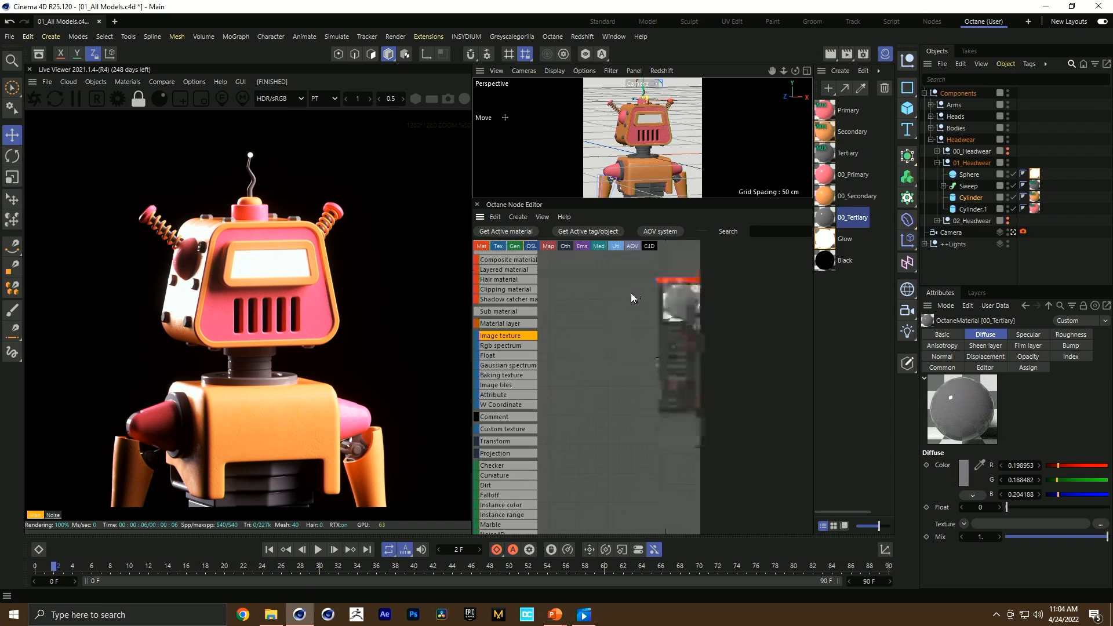
{"action": "key", "text": "ctrl+v"}
{"action": "left_click_drag", "start_coordinate": [609, 268], "coordinate": [661, 342]}
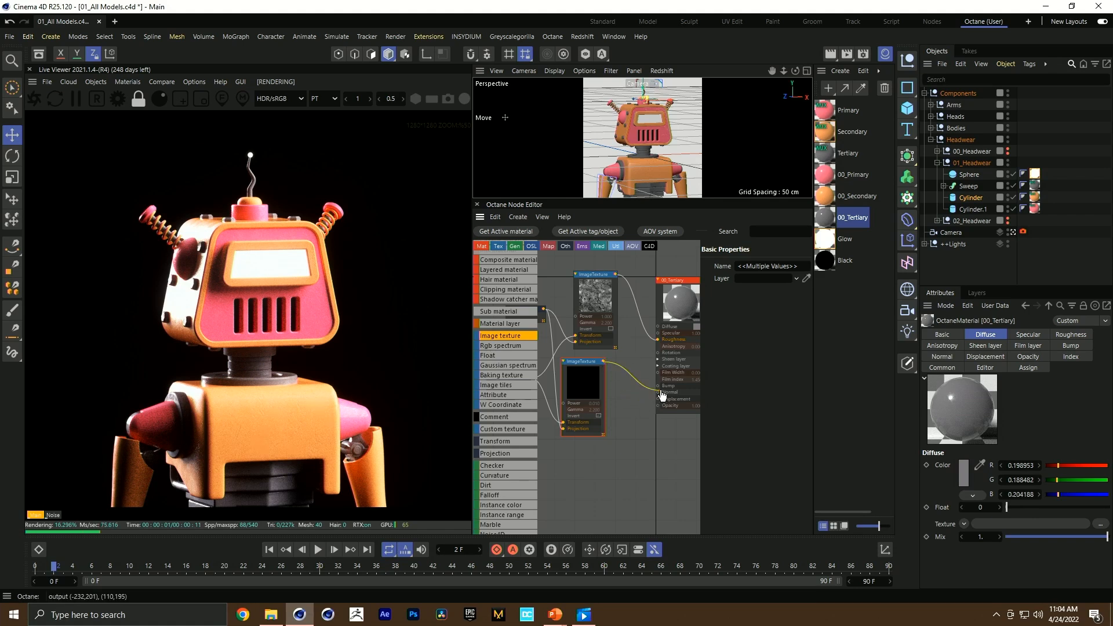
{"action": "left_click_drag", "start_coordinate": [661, 392], "coordinate": [658, 386]}
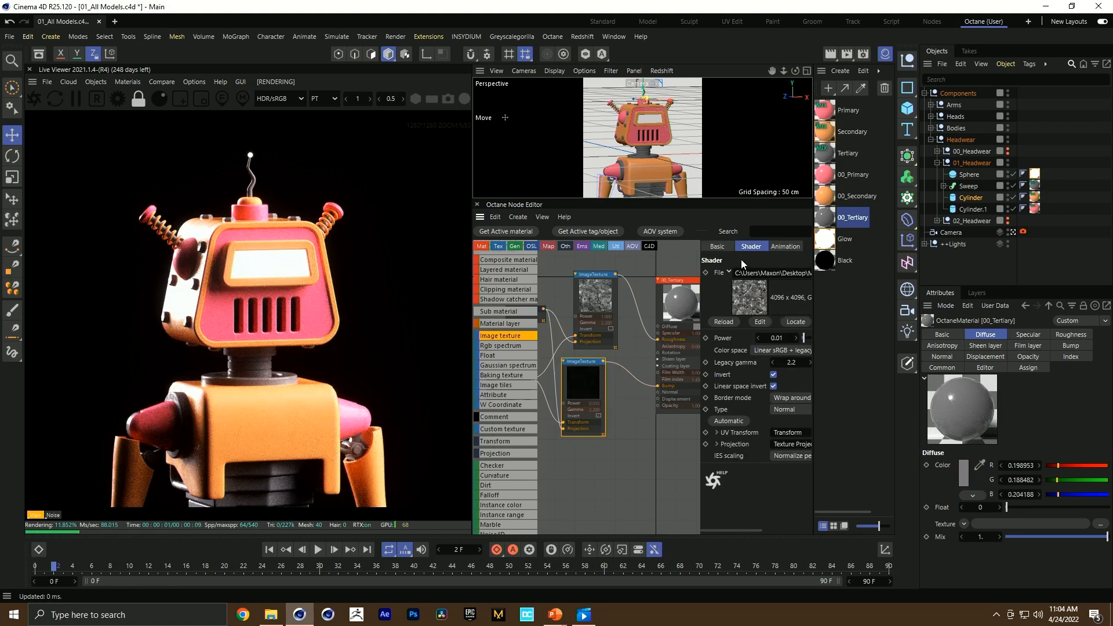
Step: Replace the image in 00_Tertiary's bump ImageTexture with GSG_SI_Scratches_30, without copying it to the project location
{"action": "left_click_drag", "start_coordinate": [700, 263], "coordinate": [644, 264]}
{"action": "left_click", "coordinate": [573, 394]}
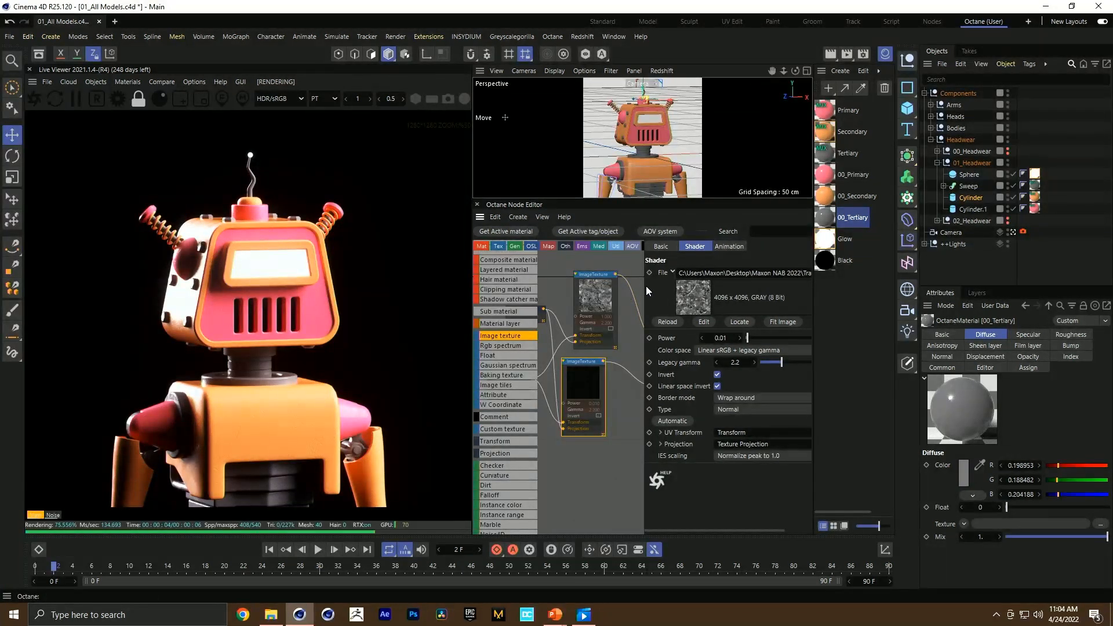
{"action": "left_click_drag", "start_coordinate": [643, 286], "coordinate": [613, 285]}
{"action": "left_click", "coordinate": [802, 273]}
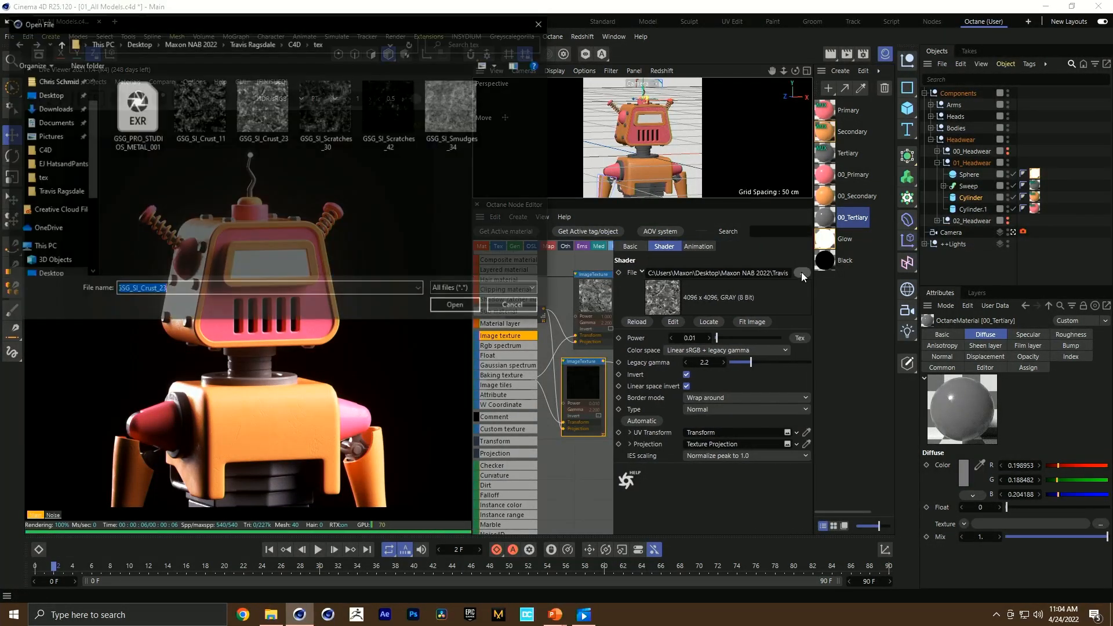
{"action": "double_click", "coordinate": [326, 108]}
{"action": "left_click", "coordinate": [642, 357]}
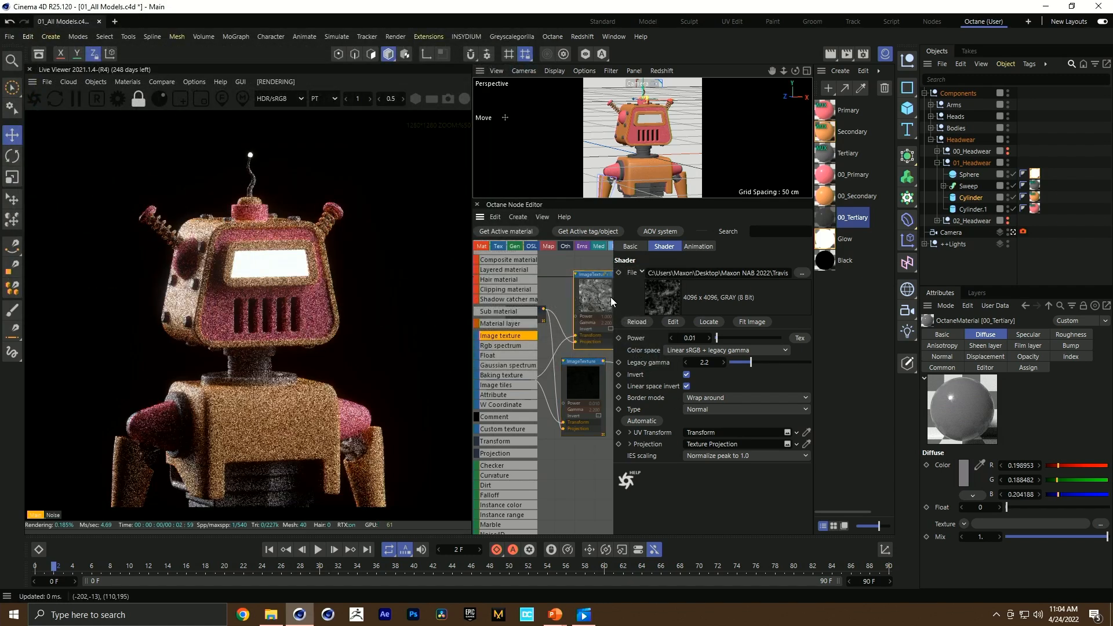
Step: Replace the image in 00_Tertiary's roughness ImageTexture with GSG_SI_Crust_11, without copying it to the project location
{"action": "left_click", "coordinate": [803, 273]}
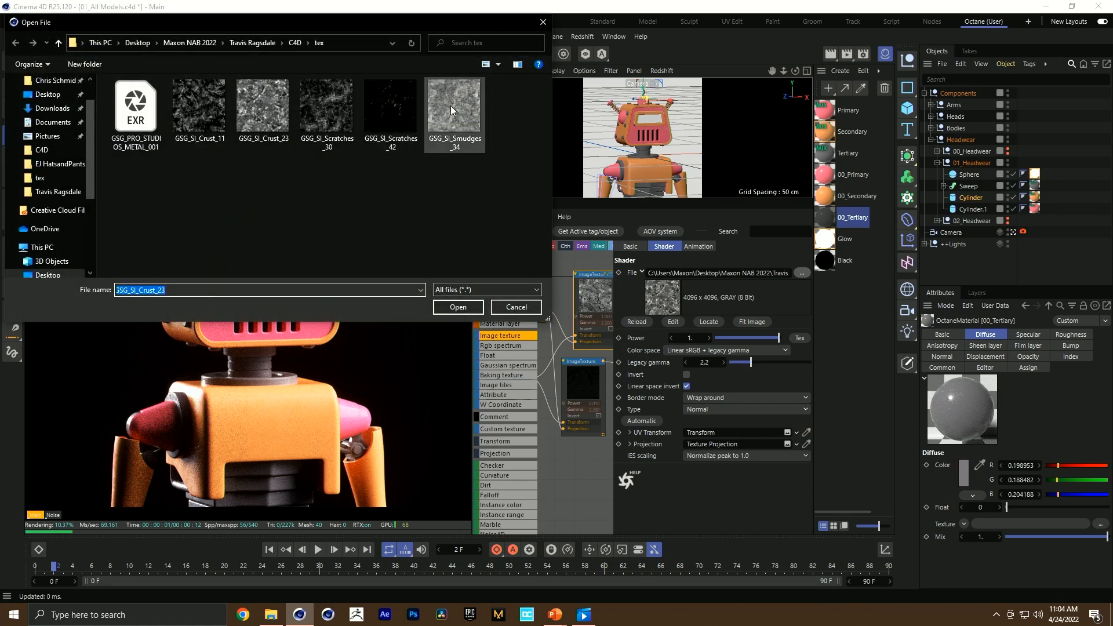
{"action": "double_click", "coordinate": [198, 106]}
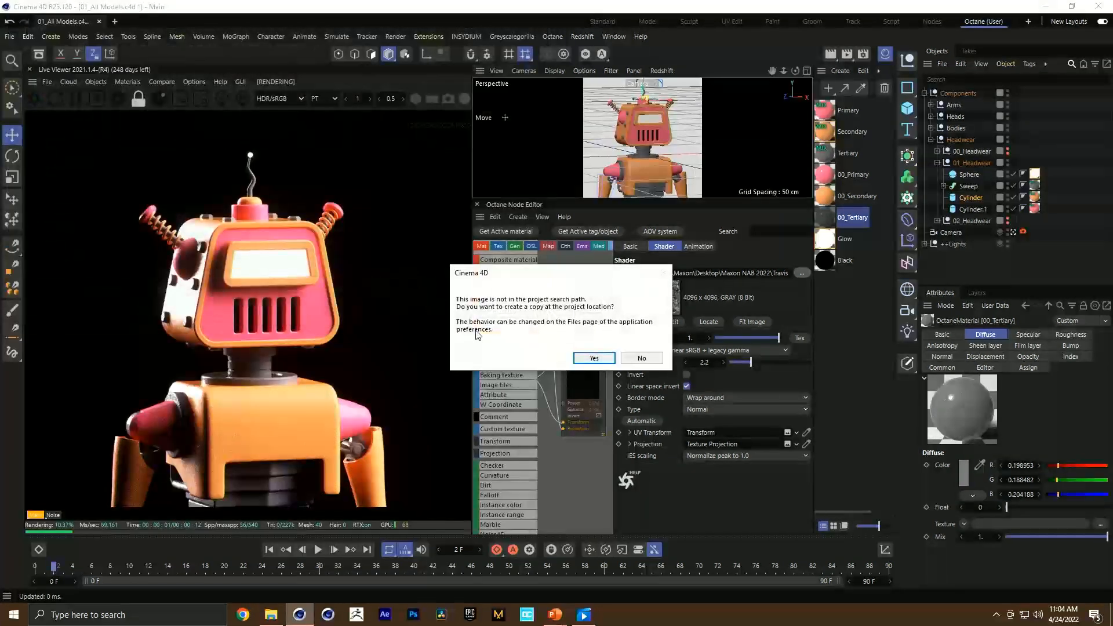
{"action": "left_click", "coordinate": [642, 358]}
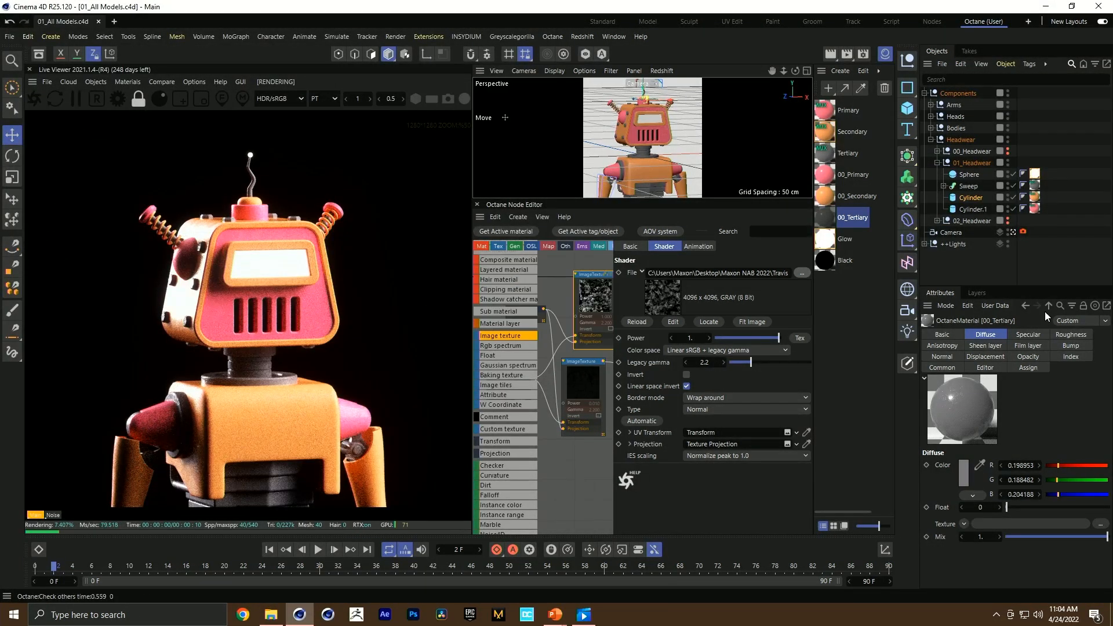
Step: Raise the index of 00_Tertiary to about 4.56 and darken its diffuse color to a neutral gray of 0.036306
{"action": "left_click", "coordinate": [1071, 356]}
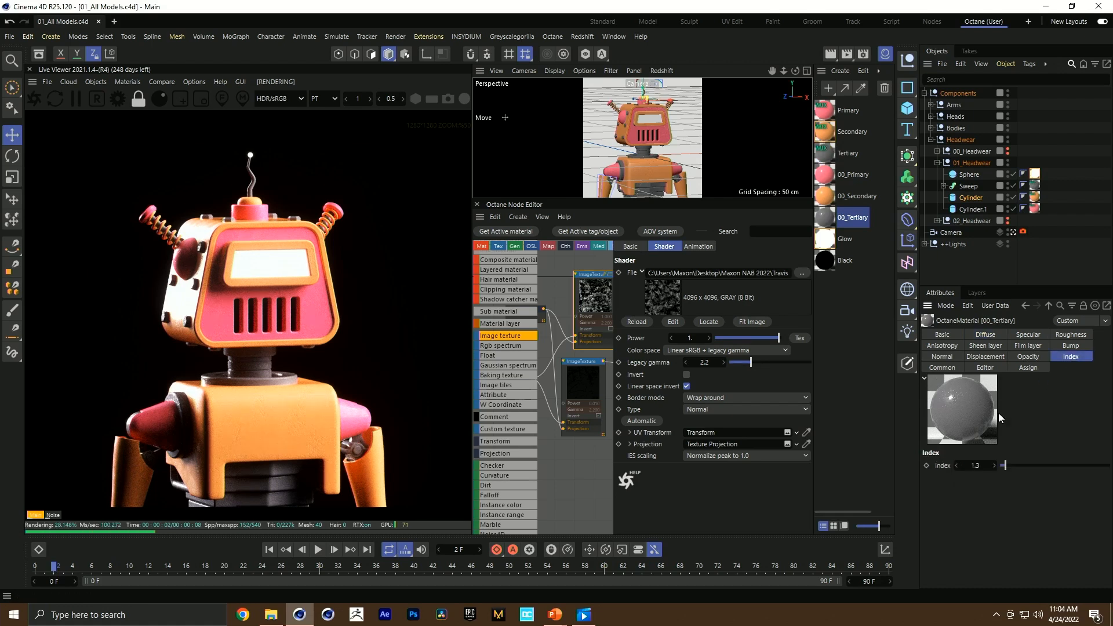
{"action": "left_click_drag", "start_coordinate": [1033, 466], "coordinate": [1055, 465]}
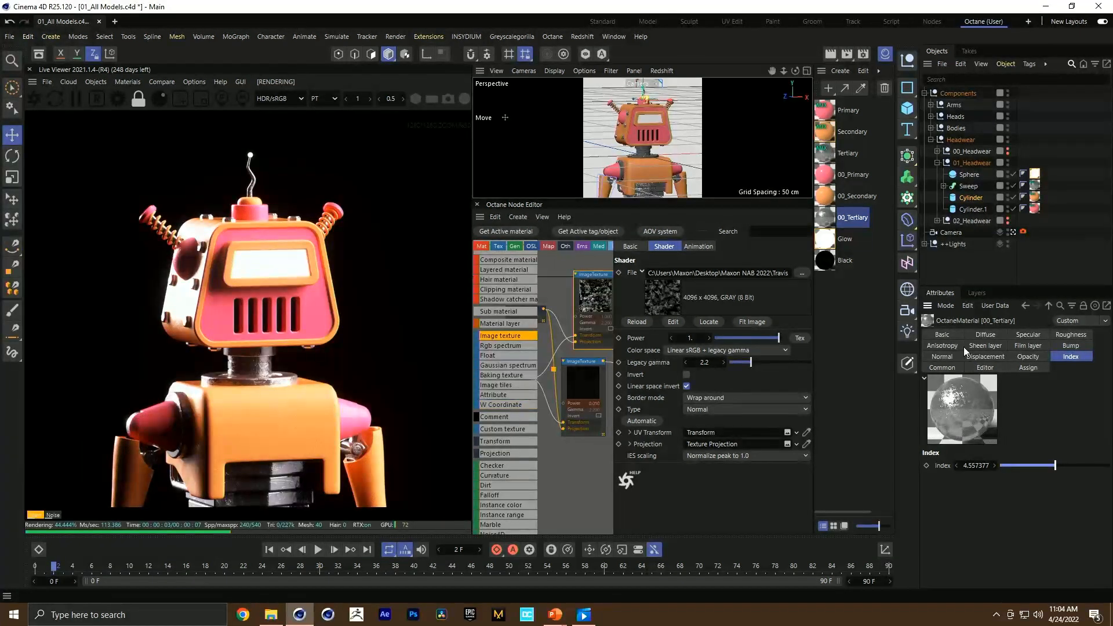
{"action": "left_click", "coordinate": [986, 335]}
{"action": "left_click", "coordinate": [966, 473]}
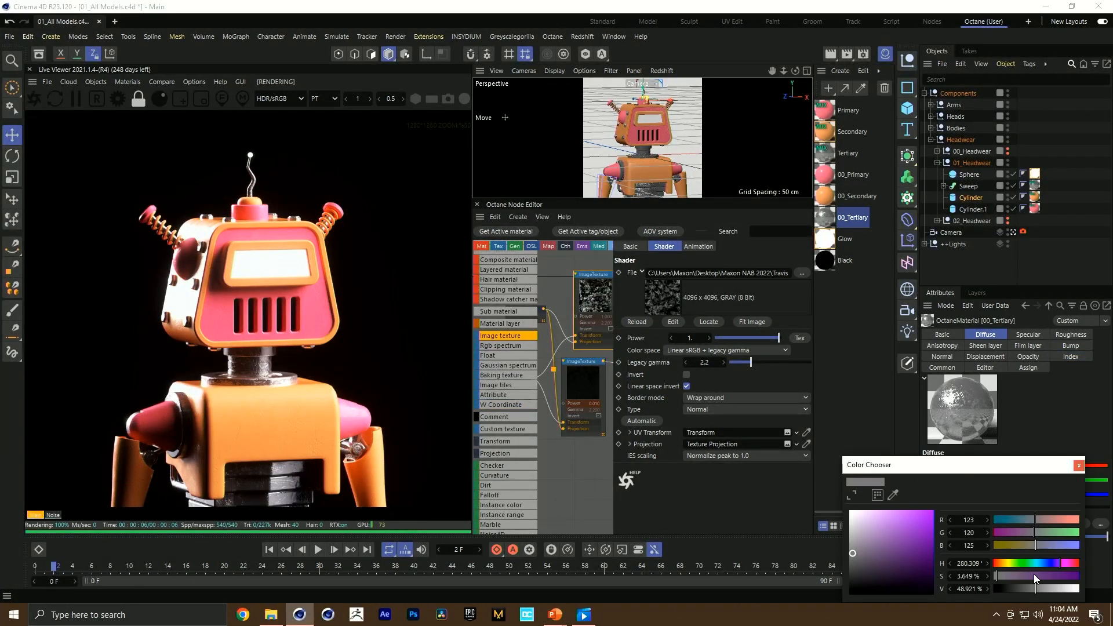
{"action": "left_click", "coordinate": [1012, 589]}
{"action": "left_click_drag", "start_coordinate": [997, 577], "coordinate": [970, 580]}
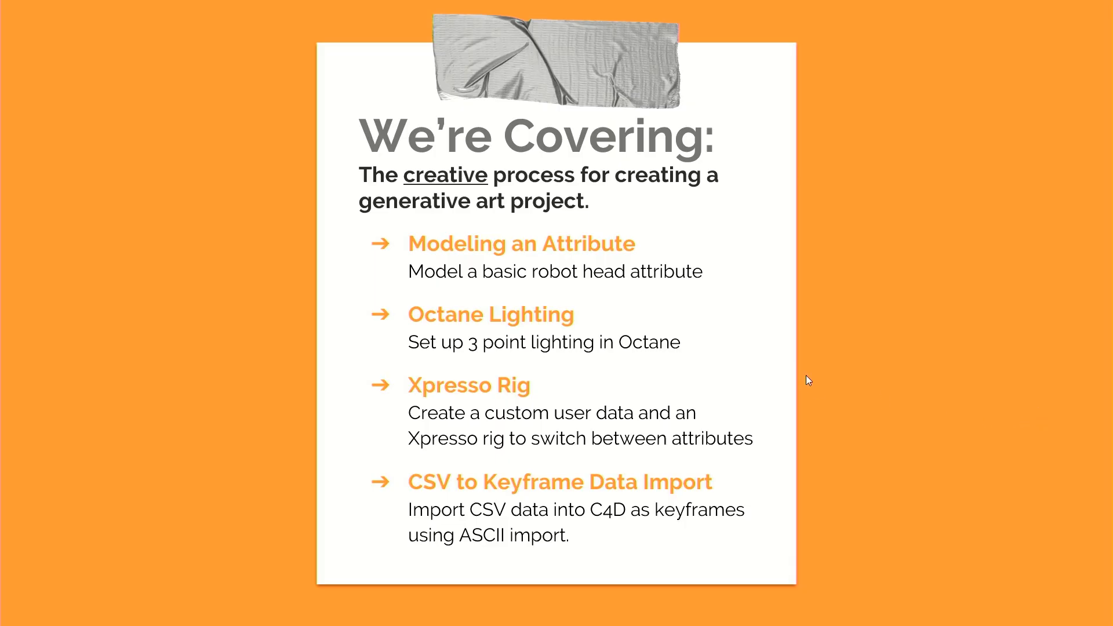
{"action": "key", "text": "super+Tab"}
{"action": "key", "text": "Return"}
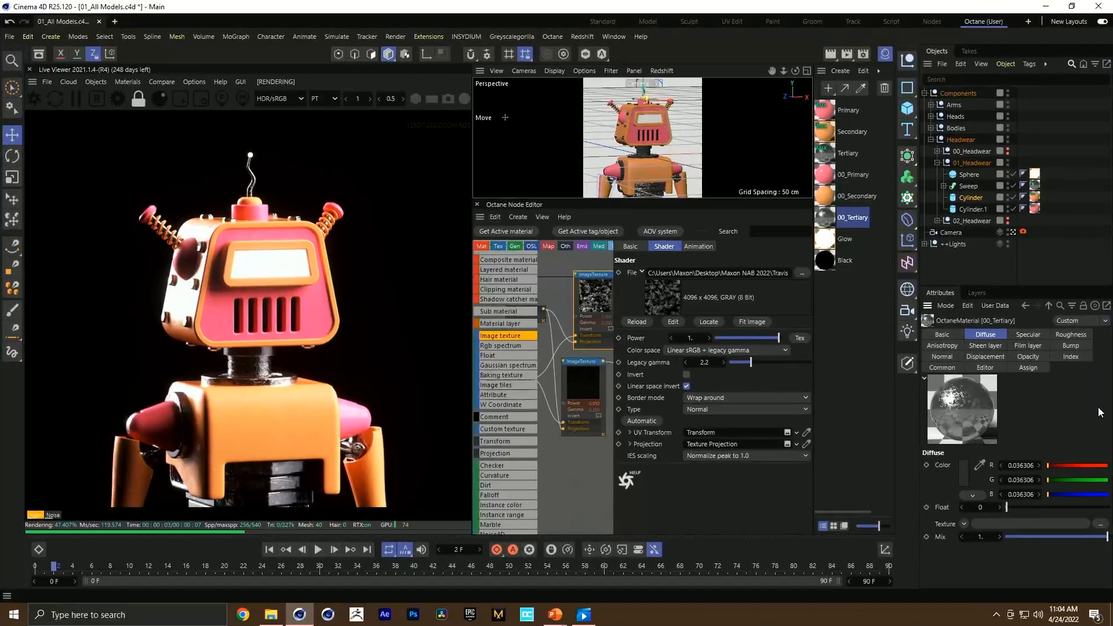
Step: End the running PowerPoint slide show and switch back to Cinema 4D
{"action": "key", "text": "super+Tab"}
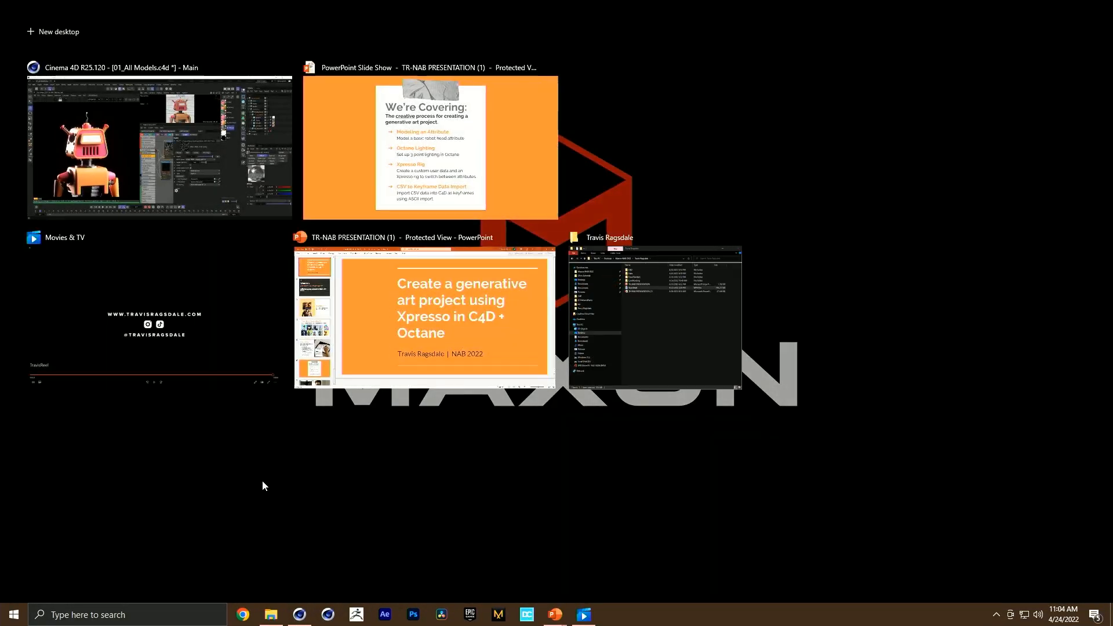
{"action": "left_click", "coordinate": [547, 110]}
{"action": "key", "text": "Escape"}
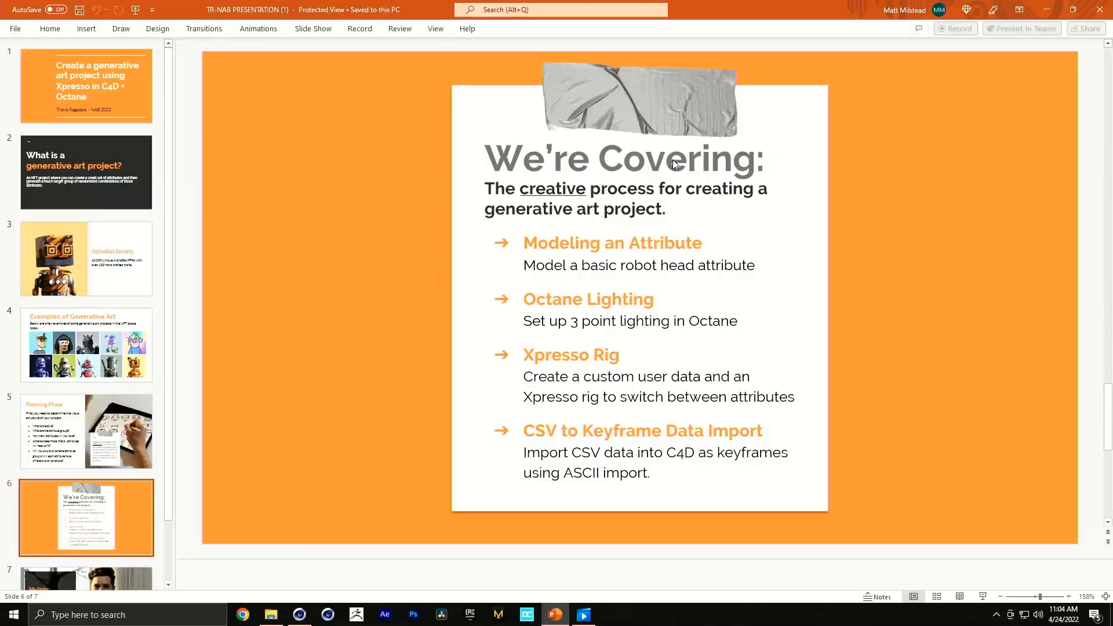
{"action": "key", "text": "super+Tab"}
{"action": "left_click", "coordinate": [355, 168]}
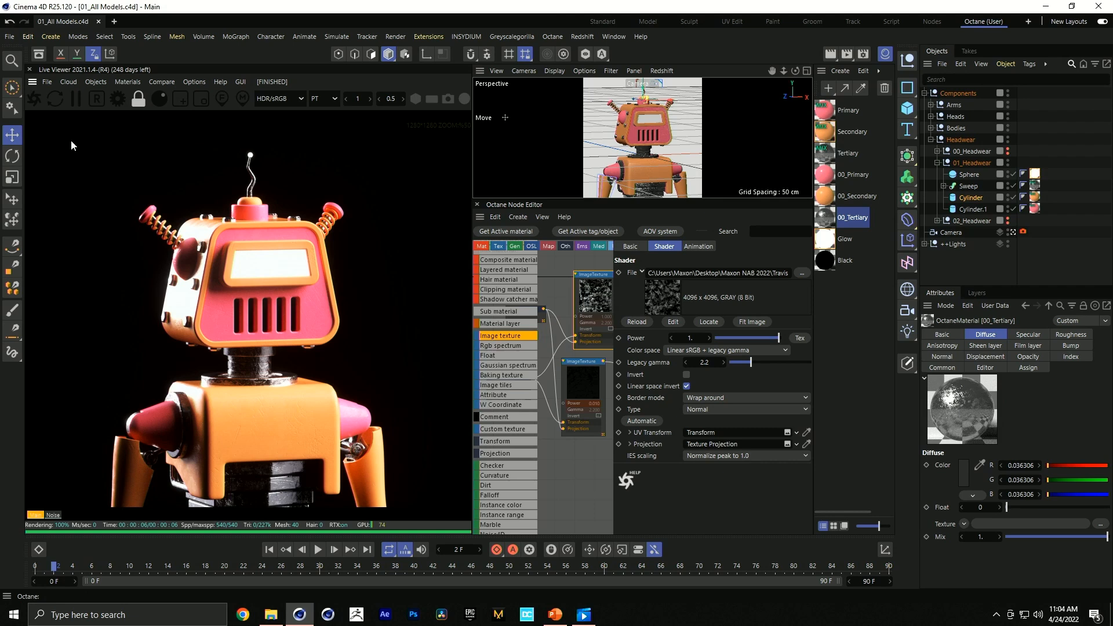
Step: Close the 01_All Models project and open 02_All Textures from the C4D folder
{"action": "left_click", "coordinate": [98, 21]}
{"action": "key", "text": "ctrl+o"}
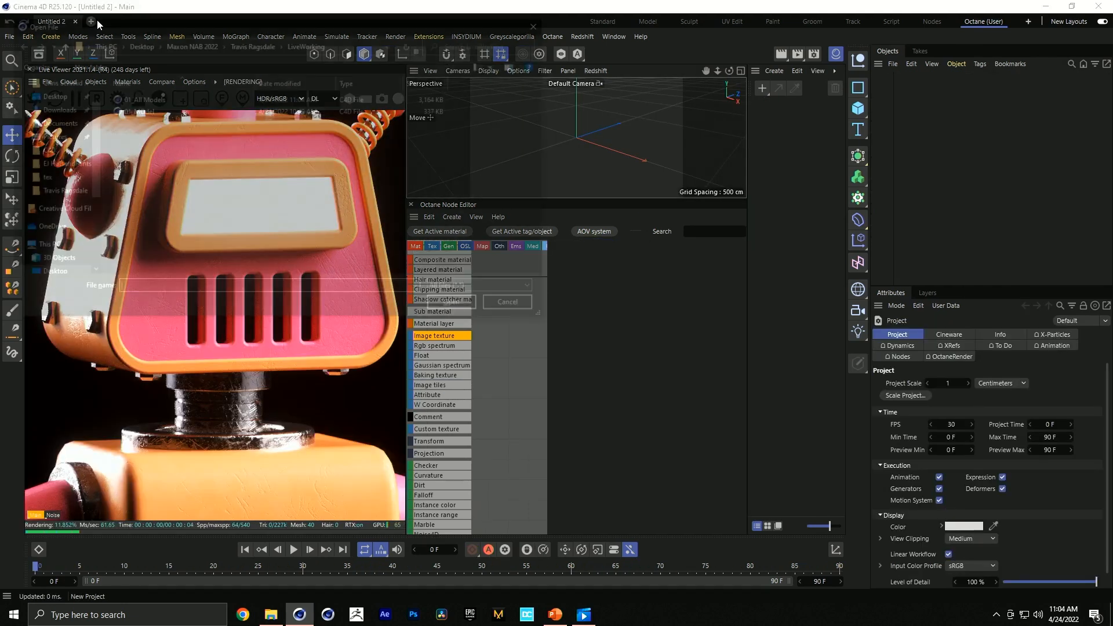
{"action": "left_click", "coordinate": [255, 43]}
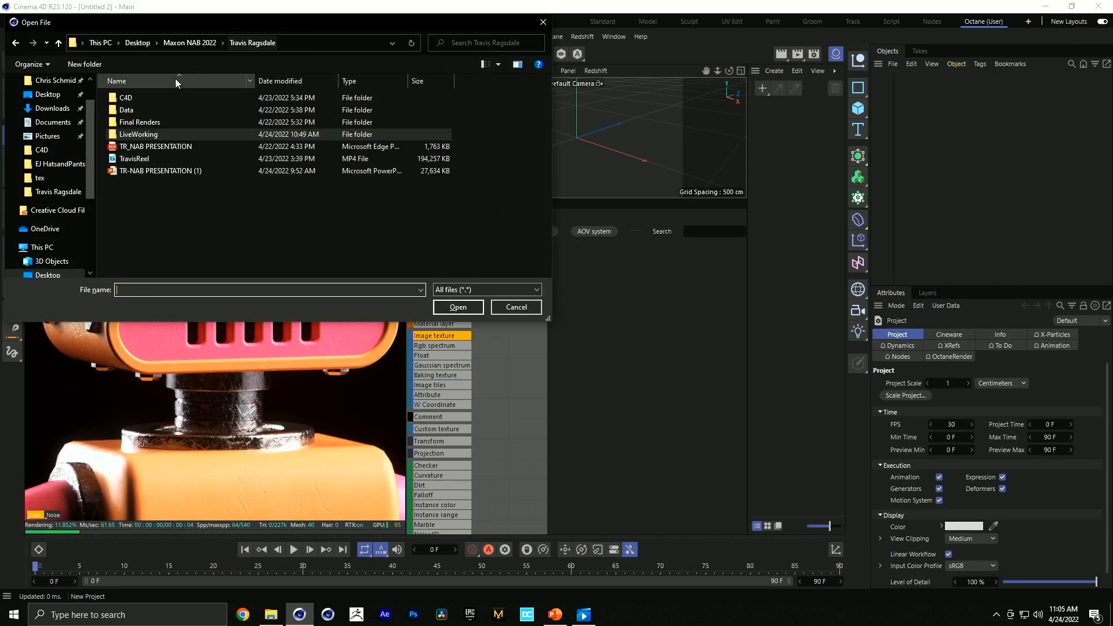
{"action": "double_click", "coordinate": [150, 102]}
{"action": "double_click", "coordinate": [150, 132]}
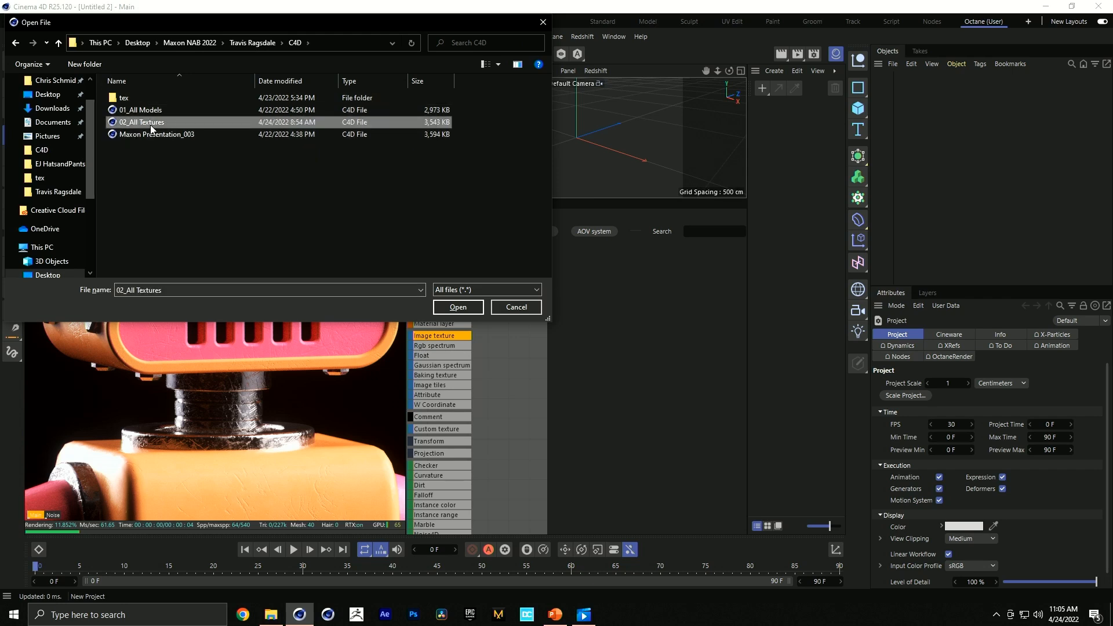
Step: Save the project as 02_All Textures in the LiveWorking folder
{"action": "key", "text": "ctrl+shift+s"}
{"action": "left_click", "coordinate": [245, 43]}
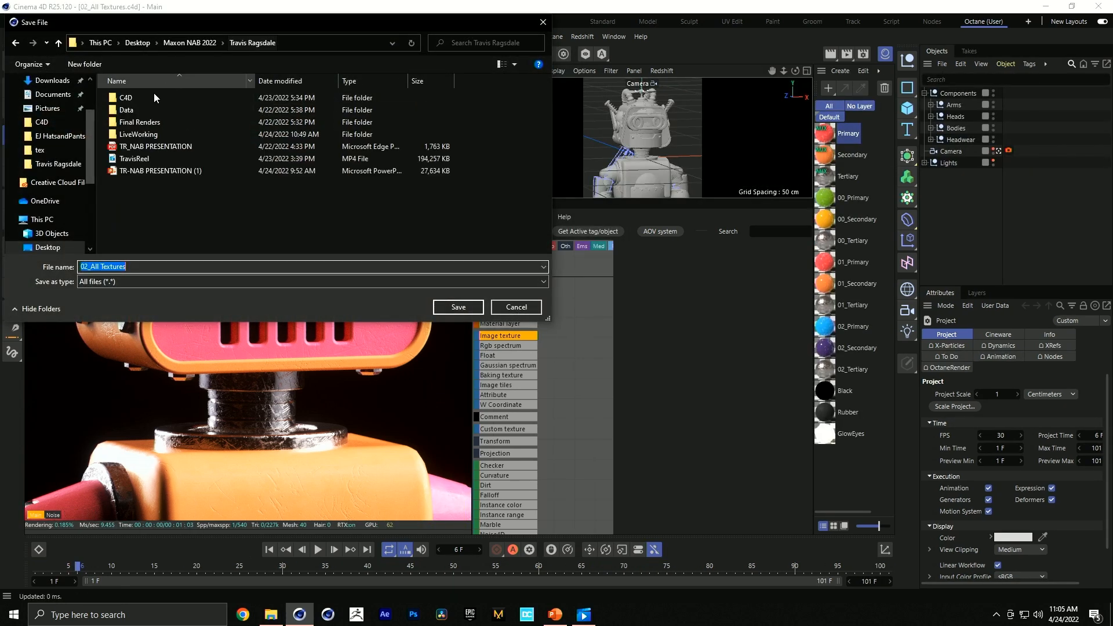
{"action": "left_click", "coordinate": [144, 137]}
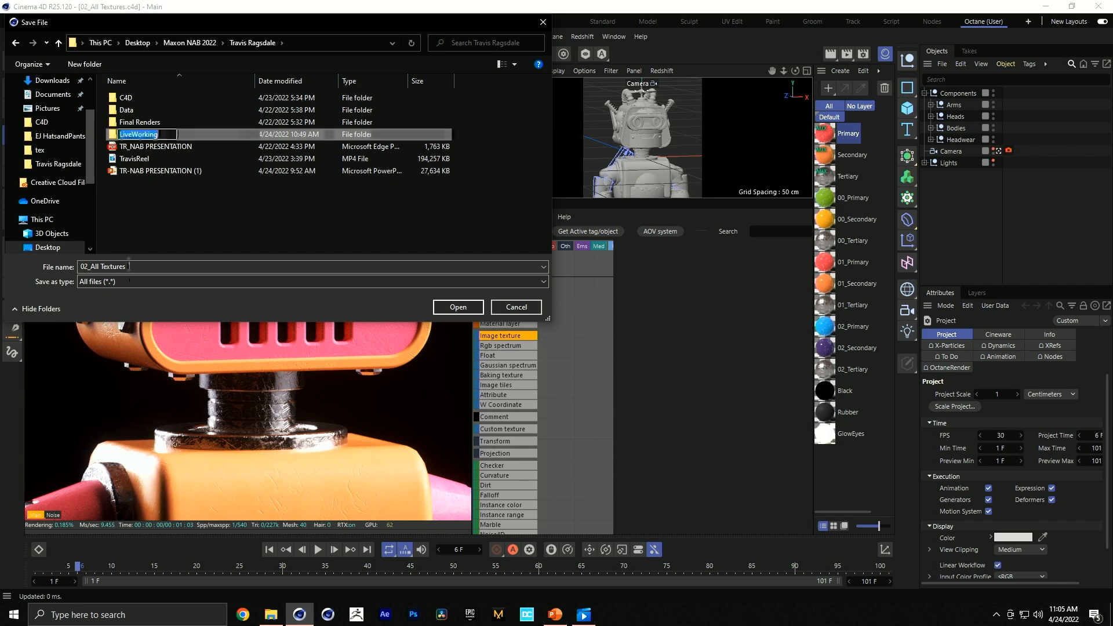
{"action": "double_click", "coordinate": [186, 134]}
{"action": "left_click", "coordinate": [133, 266]}
{"action": "key", "text": "Return"}
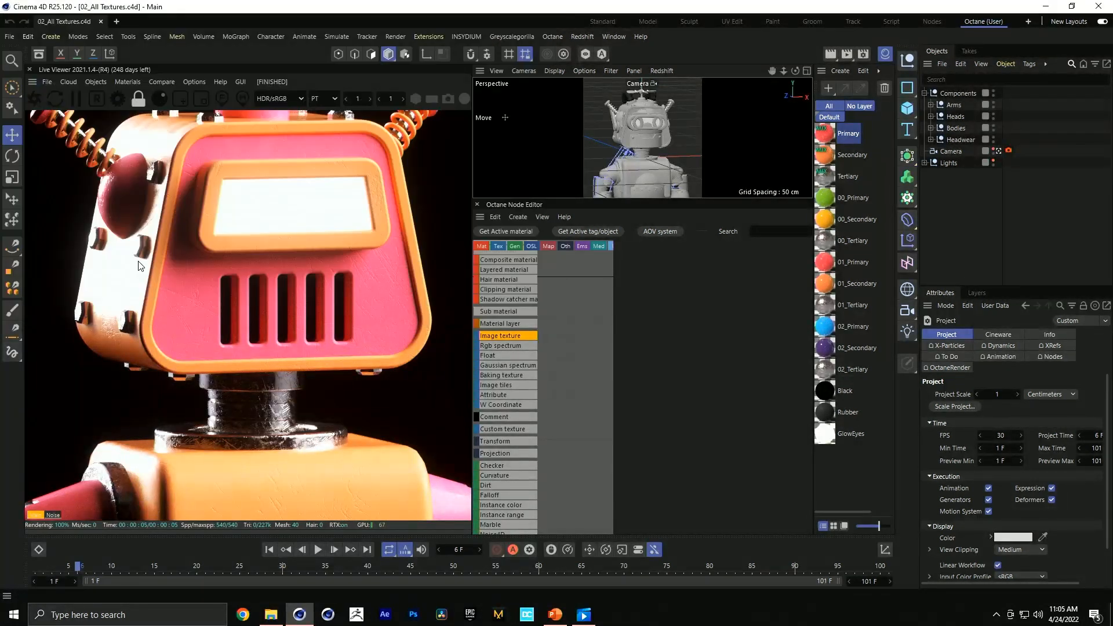
Step: Render the textured robot scene in the Live Viewer and close the Octane Node Editor to enlarge the viewport
{"action": "left_click", "coordinate": [35, 97]}
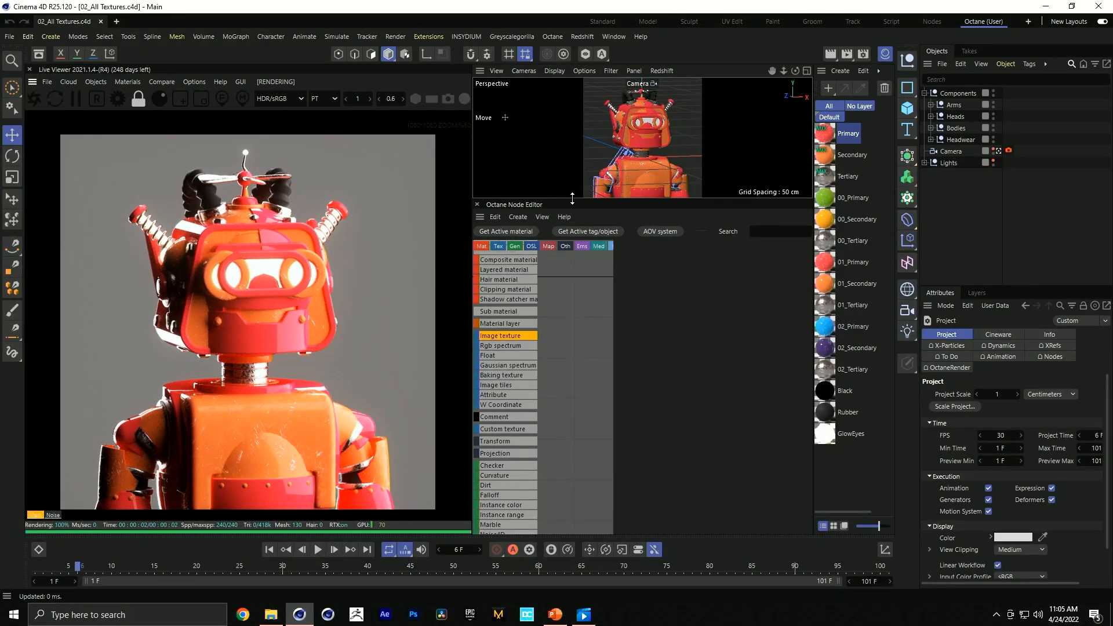
{"action": "left_click_drag", "start_coordinate": [576, 202], "coordinate": [571, 298]}
{"action": "left_click", "coordinate": [477, 303]}
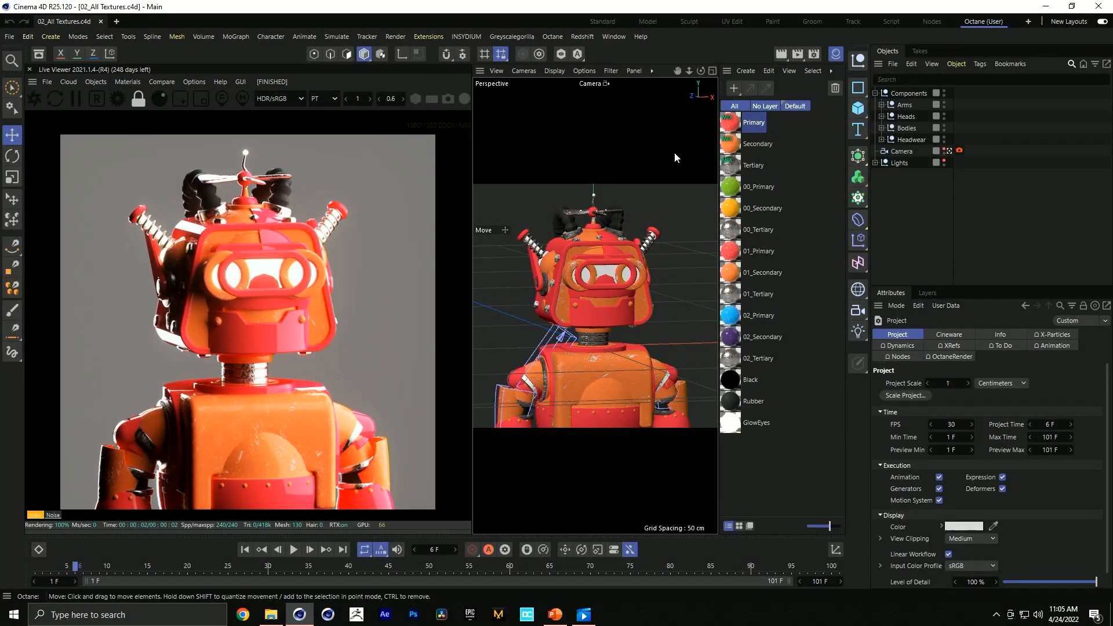
Step: Review the 00 and 01 material sets and the Primary, Secondary and Tertiary mix materials
{"action": "left_click", "coordinate": [754, 194]}
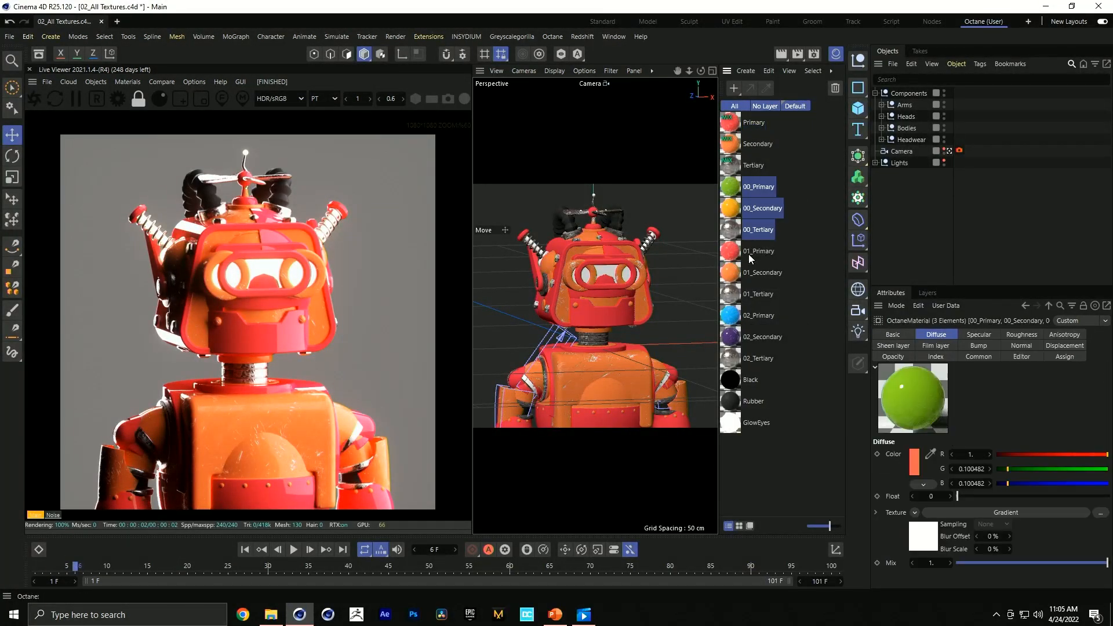
{"action": "left_click", "coordinate": [749, 253]}
{"action": "left_click", "coordinate": [748, 294], "text": "shift"}
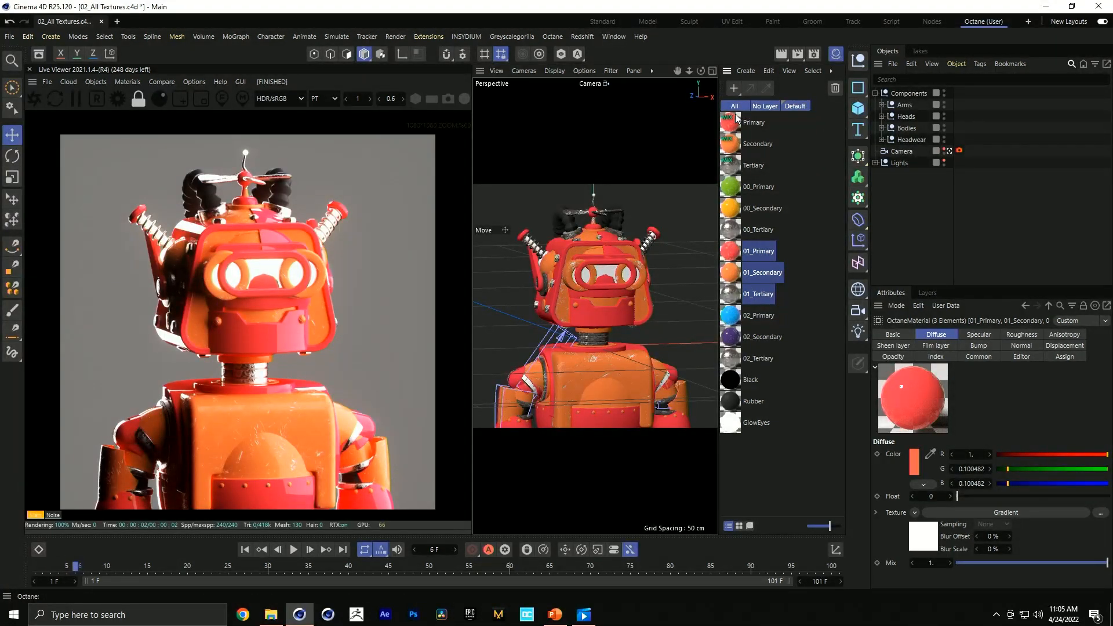
{"action": "left_click", "coordinate": [756, 126]}
{"action": "left_click", "coordinate": [745, 169], "text": "shift"}
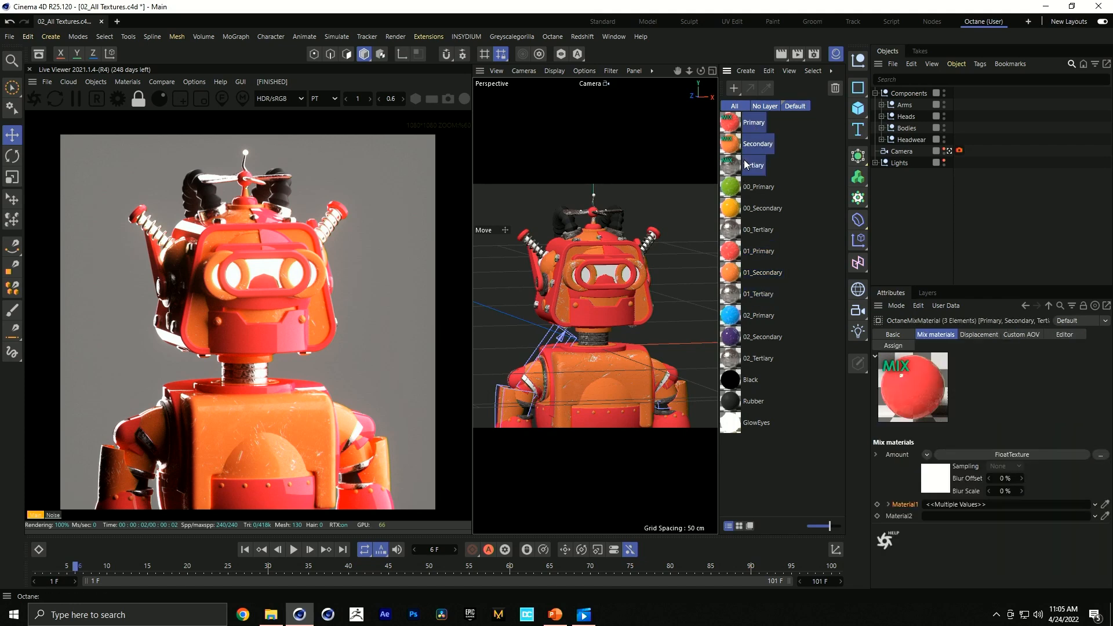
Step: Examine the Arms variants in the Components hierarchy, testing the visibility of 00_Arms, and collapse the hierarchy
{"action": "left_click", "coordinate": [881, 105]}
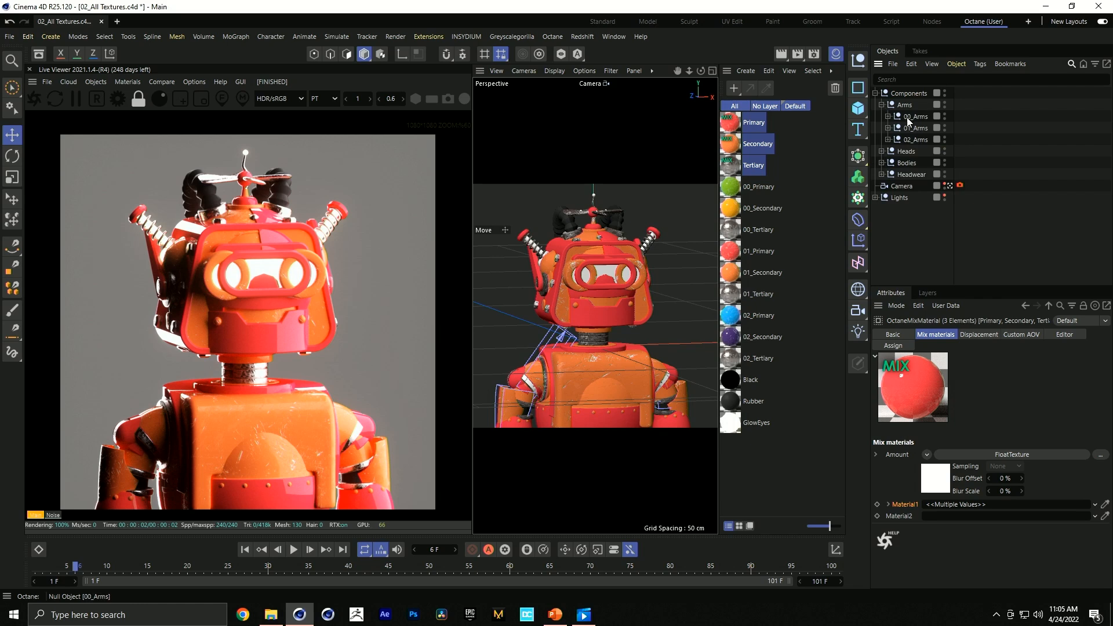
{"action": "left_click", "coordinate": [887, 116]}
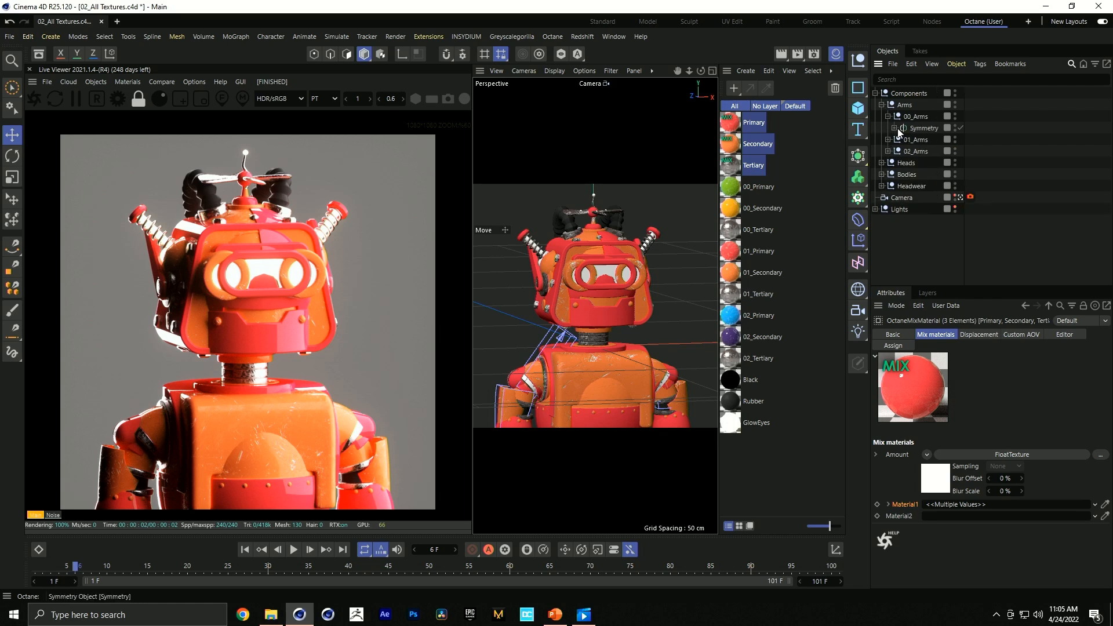
{"action": "left_click", "coordinate": [875, 93]}
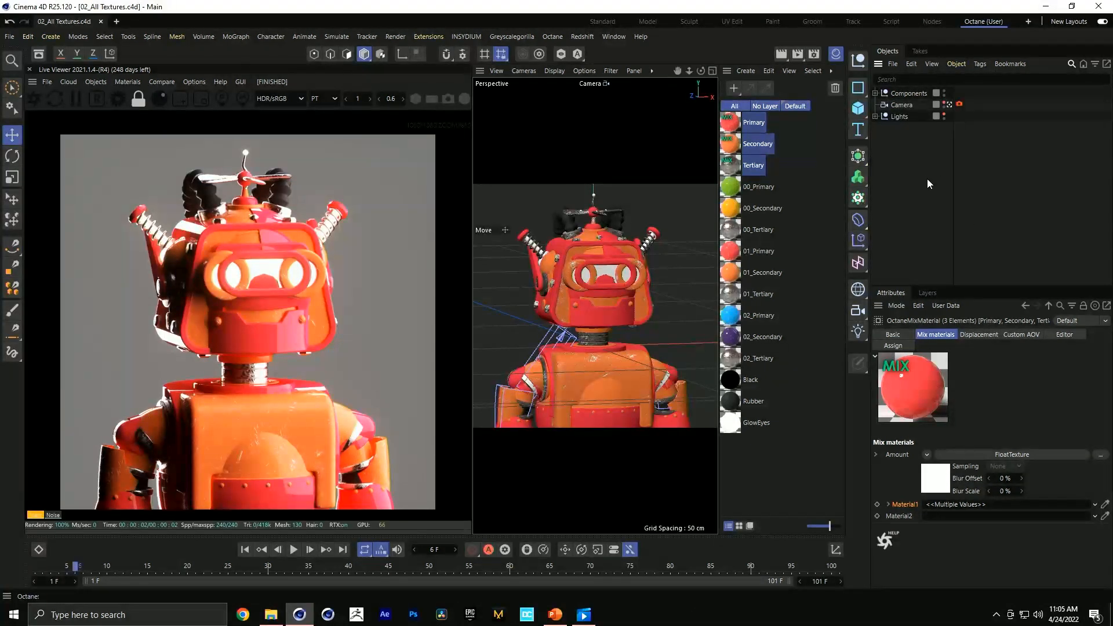
{"action": "left_click", "coordinate": [875, 93]}
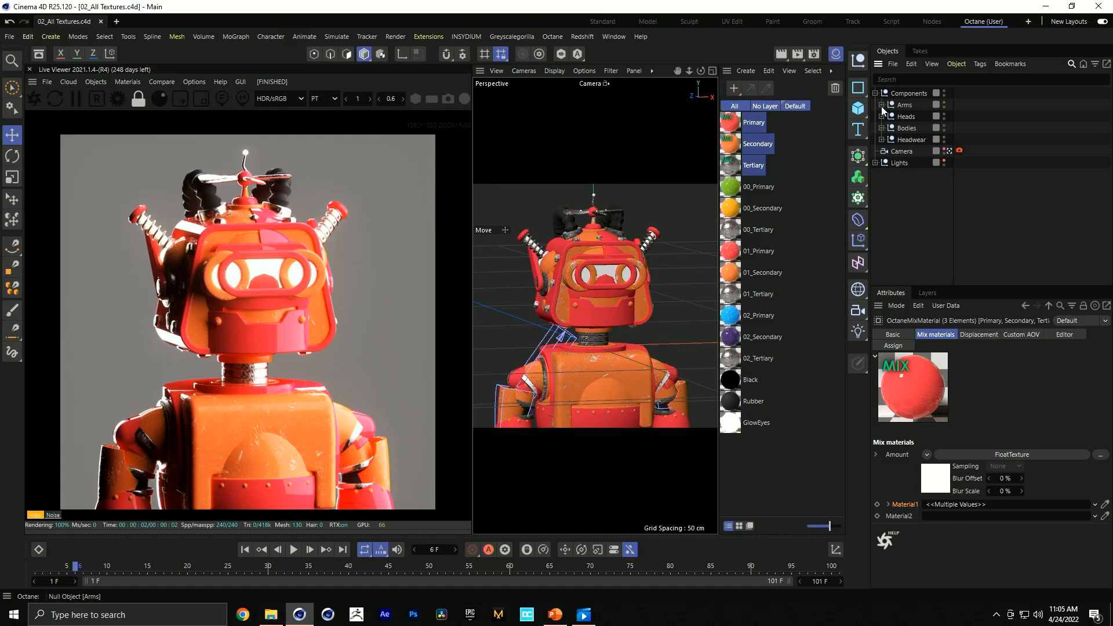
{"action": "left_click", "coordinate": [882, 105]}
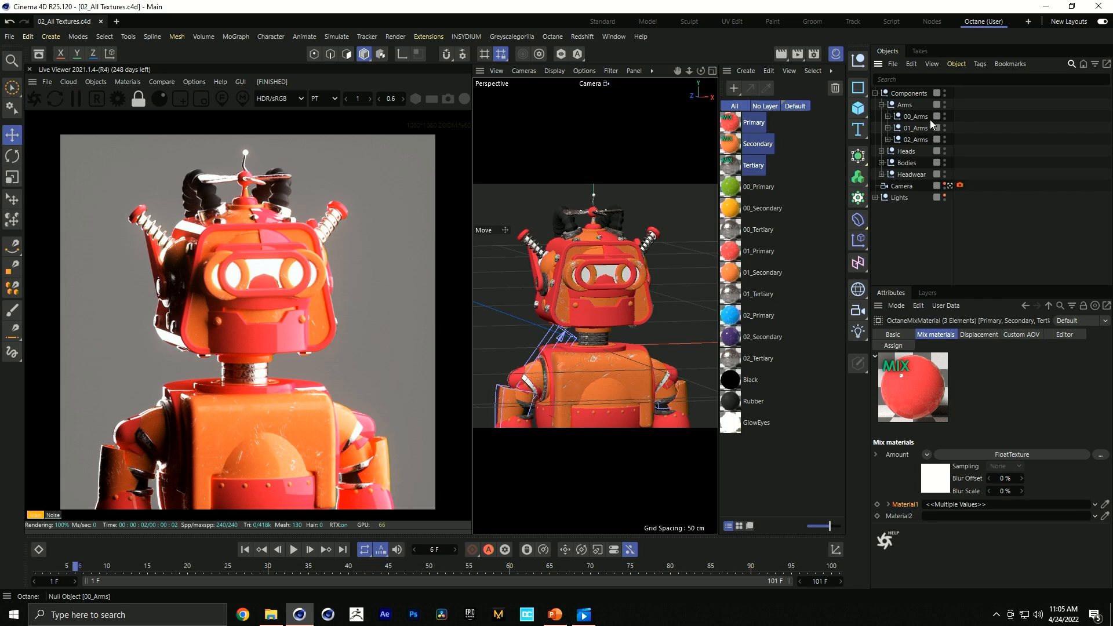
{"action": "left_click", "coordinate": [944, 114]}
{"action": "left_click", "coordinate": [944, 114]}
{"action": "left_click", "coordinate": [944, 114]}
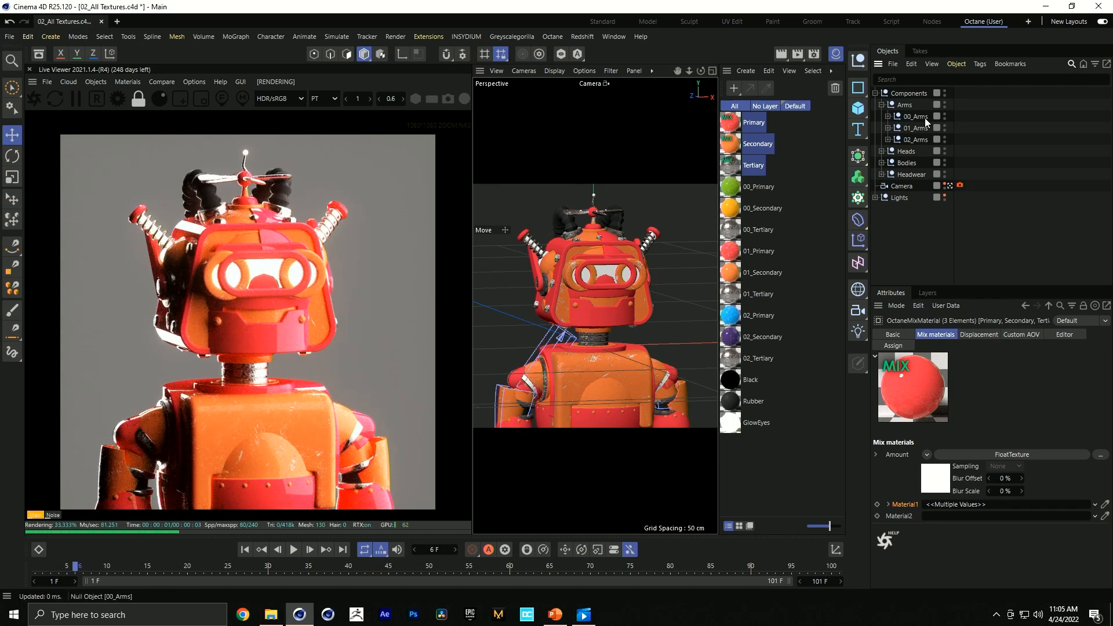
{"action": "left_click", "coordinate": [882, 106]}
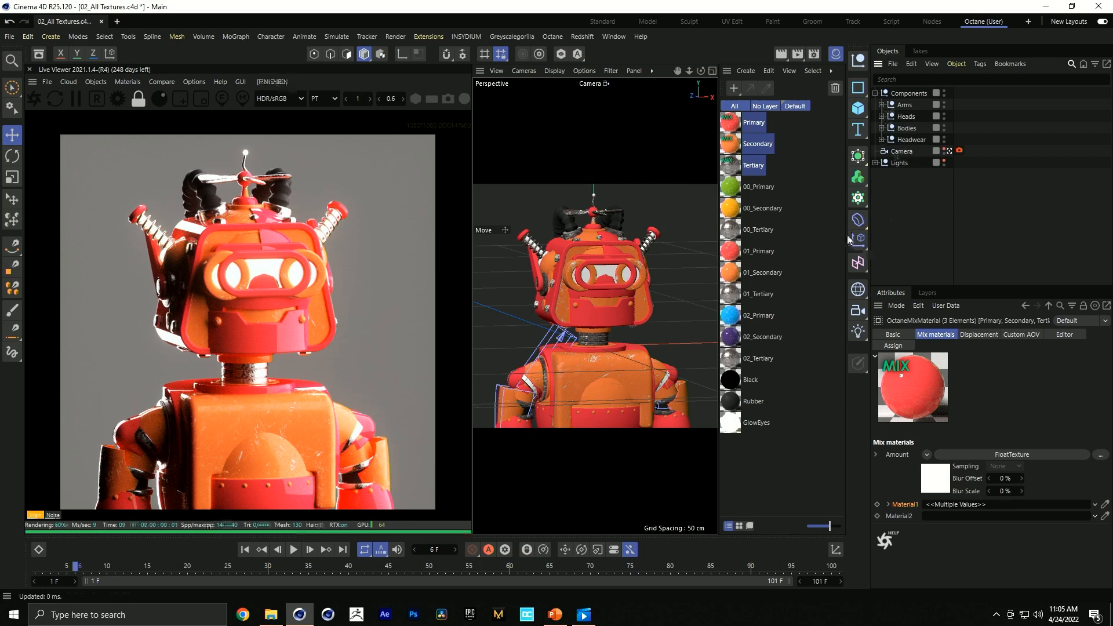
{"action": "left_click", "coordinate": [882, 95]}
{"action": "left_click", "coordinate": [876, 93]}
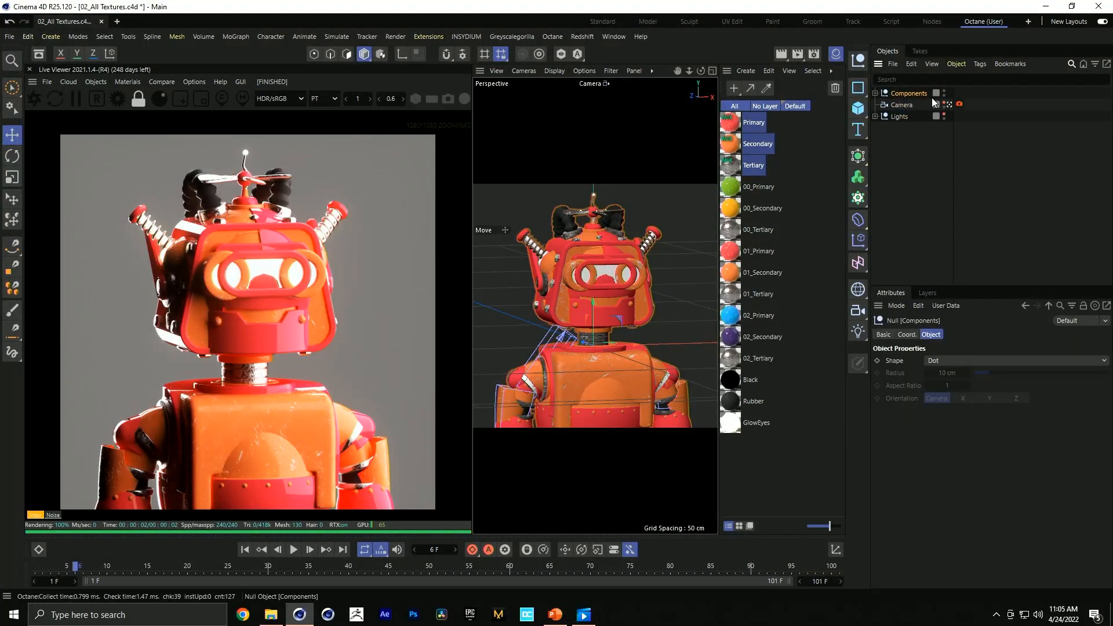
Step: Hide the Components group in both the editor and the render, and save the project
{"action": "left_click", "coordinate": [939, 93]}
{"action": "left_click", "coordinate": [941, 90]}
{"action": "double_click", "coordinate": [944, 92], "text": "alt"}
{"action": "left_click", "coordinate": [931, 155]}
{"action": "key", "text": "ctrl+s"}
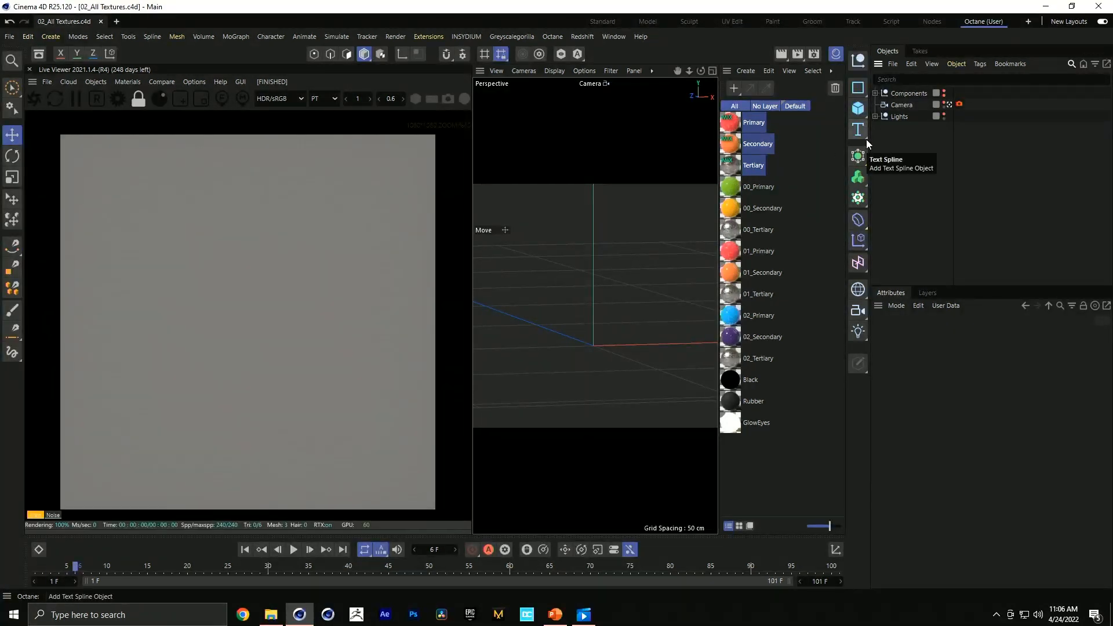
Step: Show the Components group again, inspect the coordinates of 00_Arms, and save the project with the hierarchy collapsed
{"action": "left_click", "coordinate": [875, 93]}
{"action": "left_click", "coordinate": [944, 93]}
{"action": "left_click", "coordinate": [906, 104]}
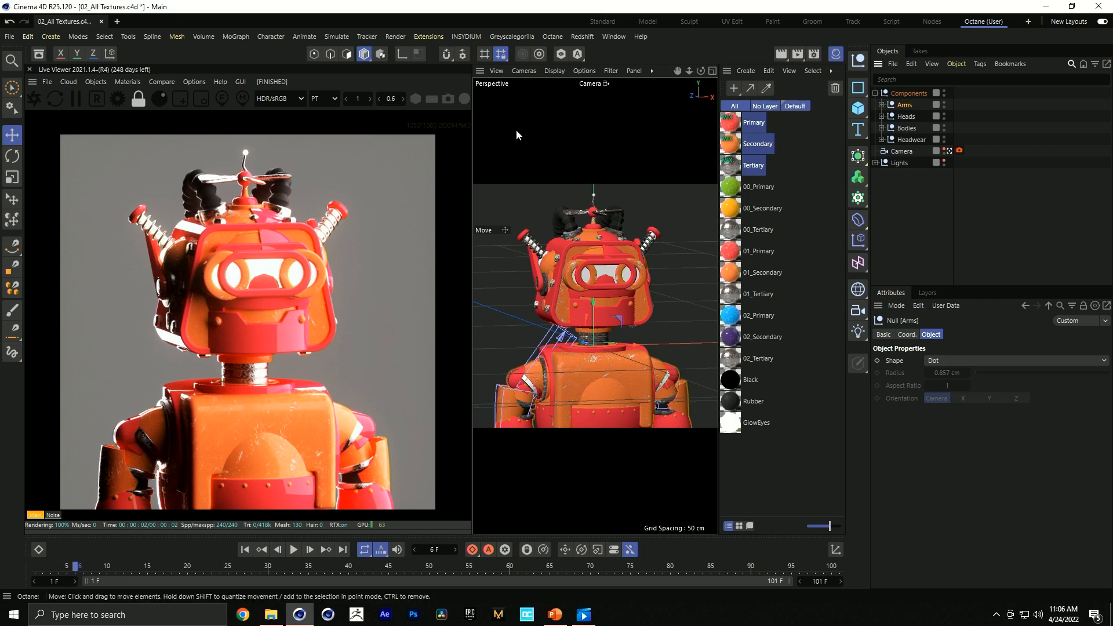
{"action": "left_click", "coordinate": [881, 105]}
{"action": "left_click", "coordinate": [915, 117]}
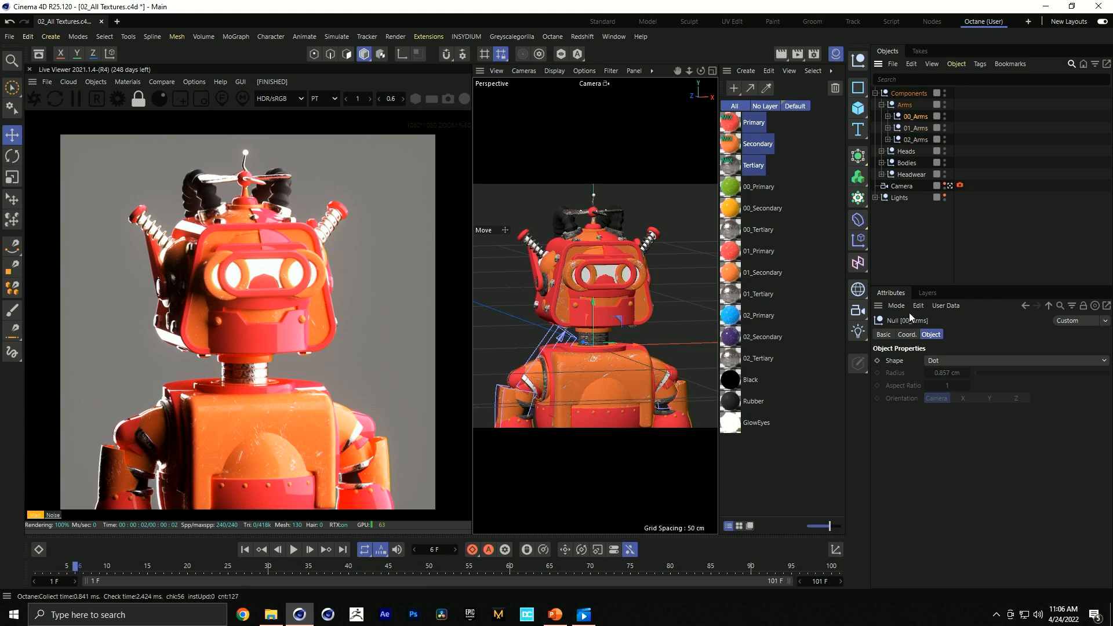
{"action": "left_click", "coordinate": [906, 335]}
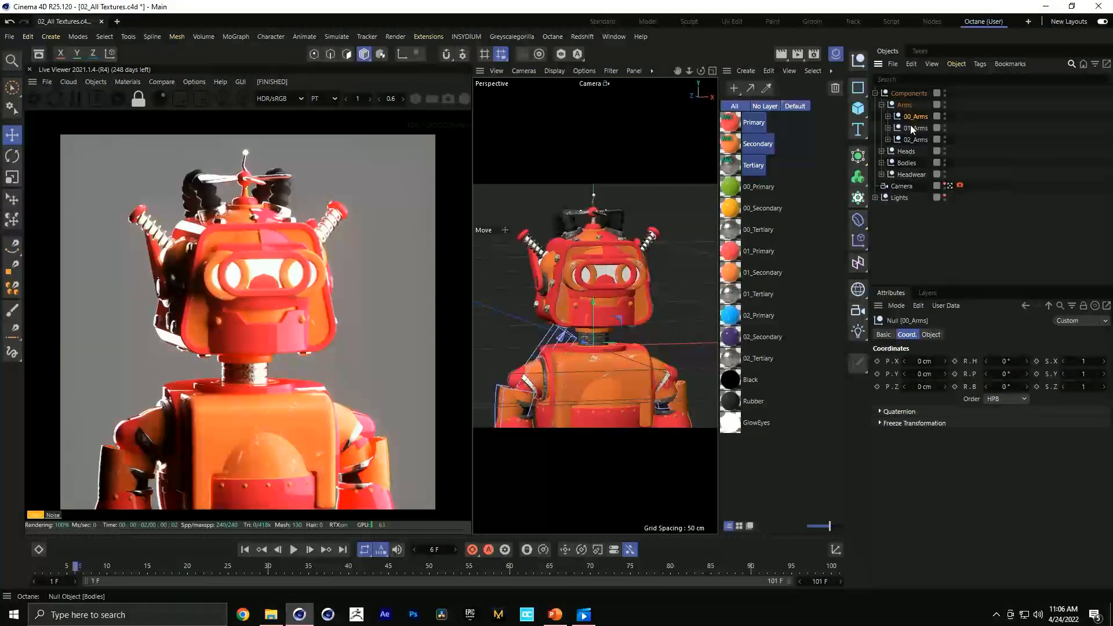
{"action": "left_click", "coordinate": [879, 105]}
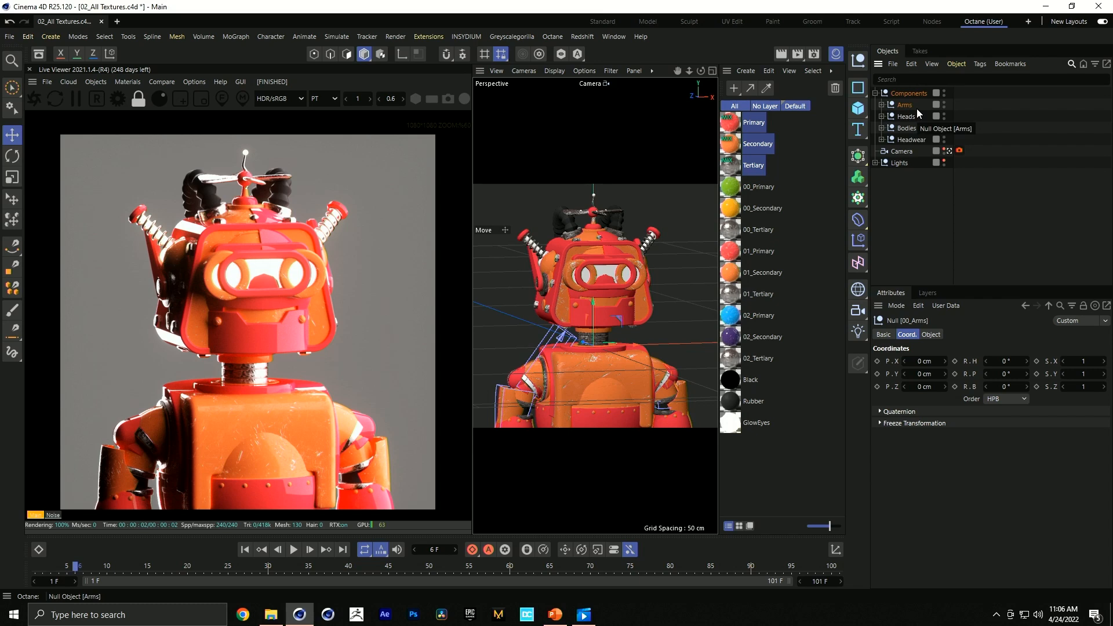
{"action": "left_click", "coordinate": [876, 93]}
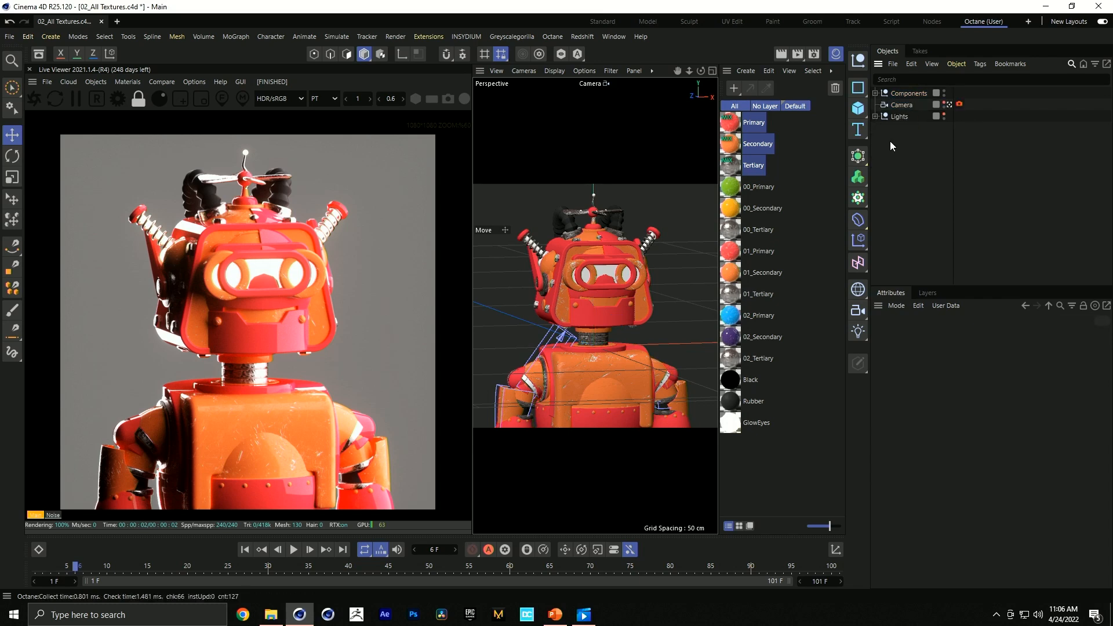
{"action": "key", "text": "ctrl+s"}
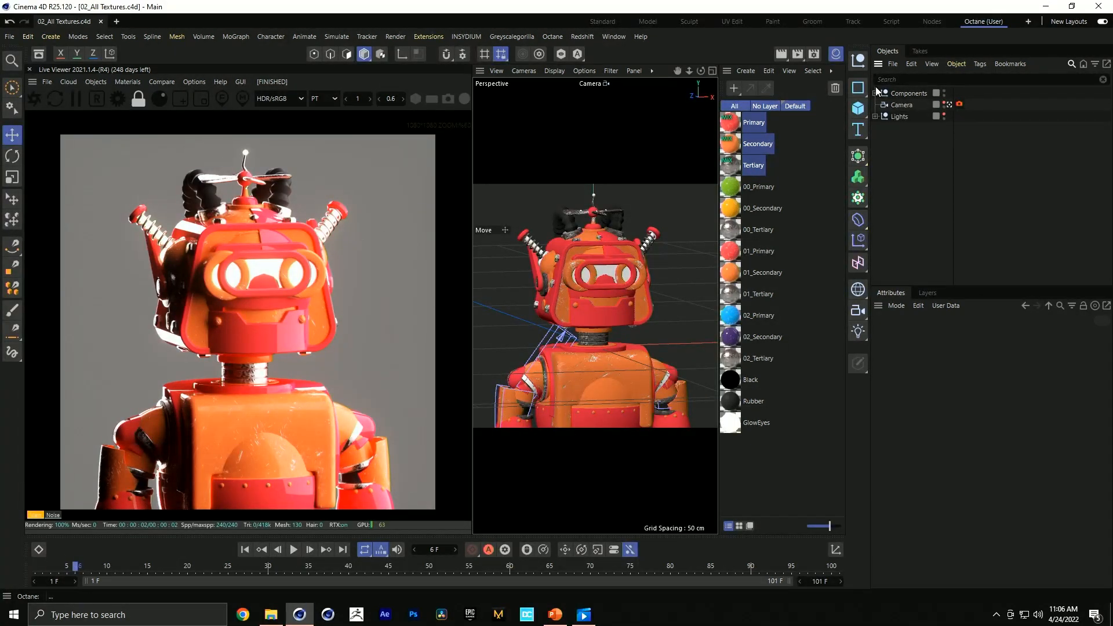
Step: Hide the Components group in editor and render, and create four Instance objects by adding one and duplicating it
{"action": "left_click", "coordinate": [944, 92], "text": "ctrl"}
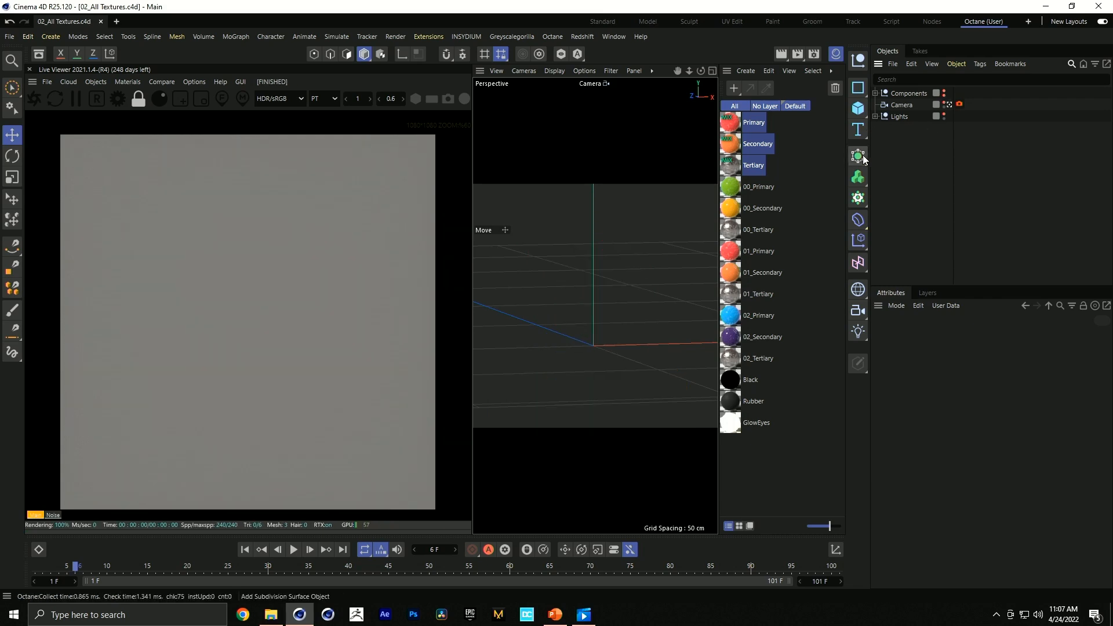
{"action": "left_click", "coordinate": [859, 155]}
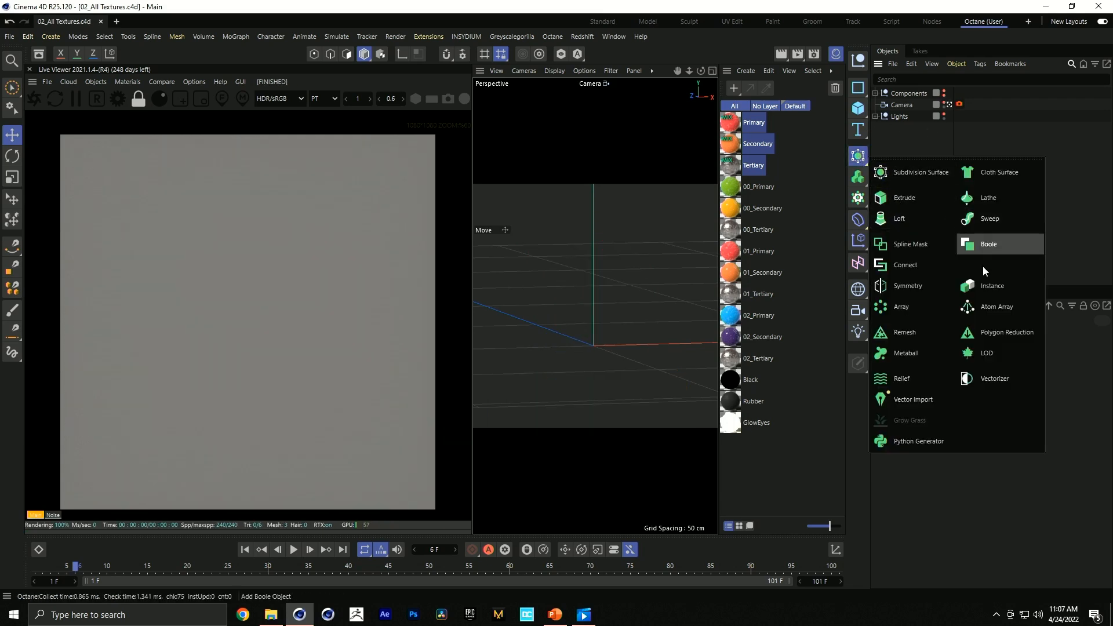
{"action": "left_click", "coordinate": [989, 285]}
{"action": "key", "text": "ctrl+s"}
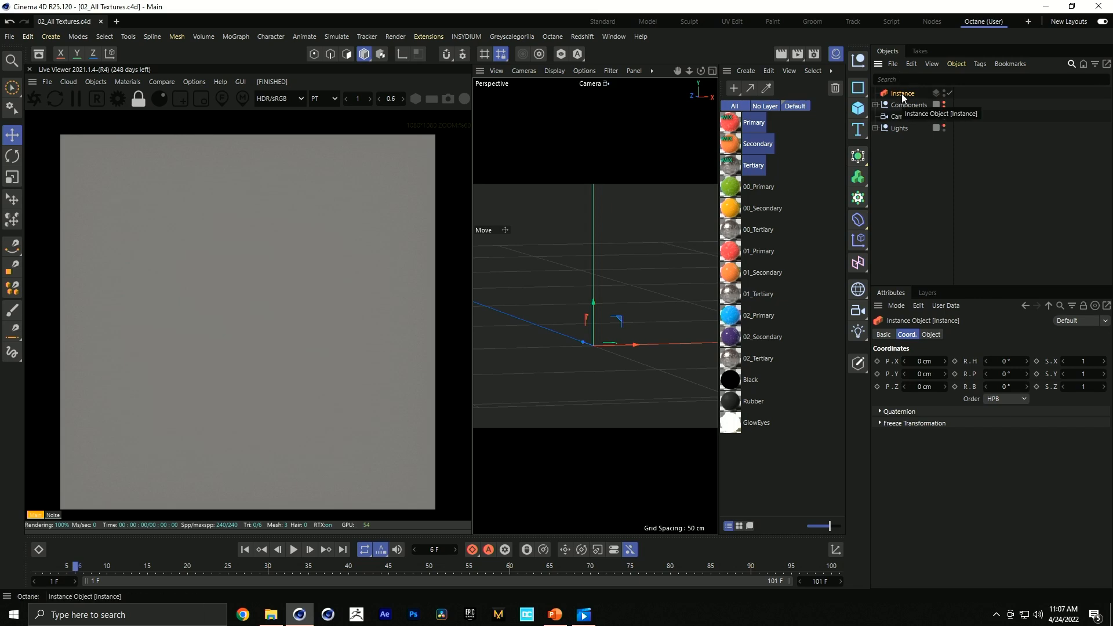
{"action": "left_click", "coordinate": [931, 335]}
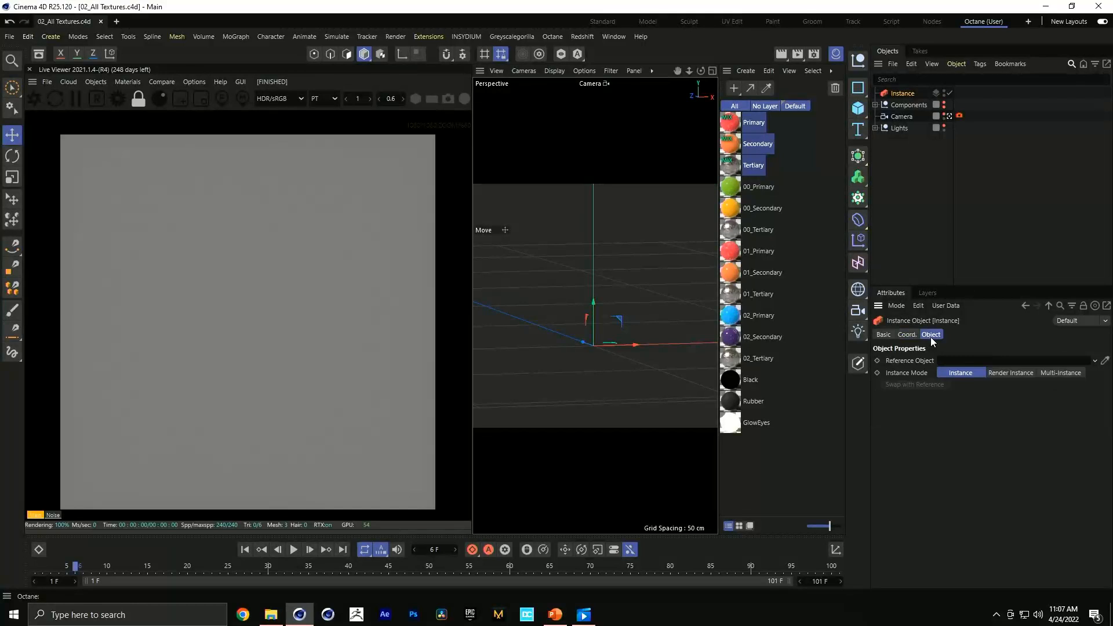
{"action": "left_click_drag", "start_coordinate": [899, 92], "coordinate": [900, 90]}
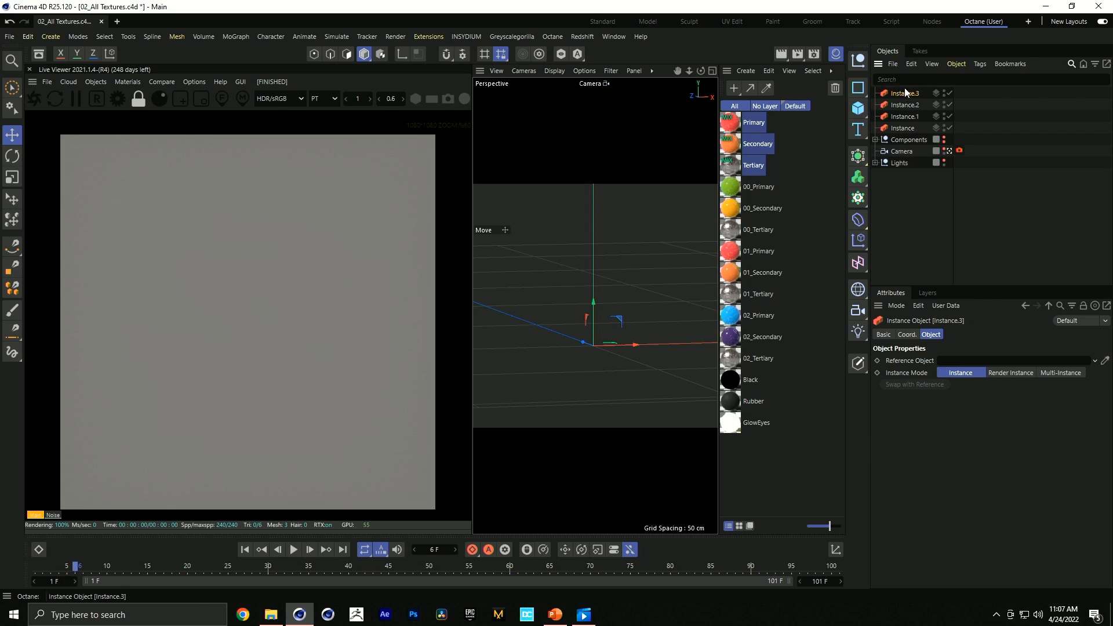
Step: Rename the first two Instance objects as Arms and Head
{"action": "double_click", "coordinate": [900, 93]}
{"action": "type", "text": "A"}
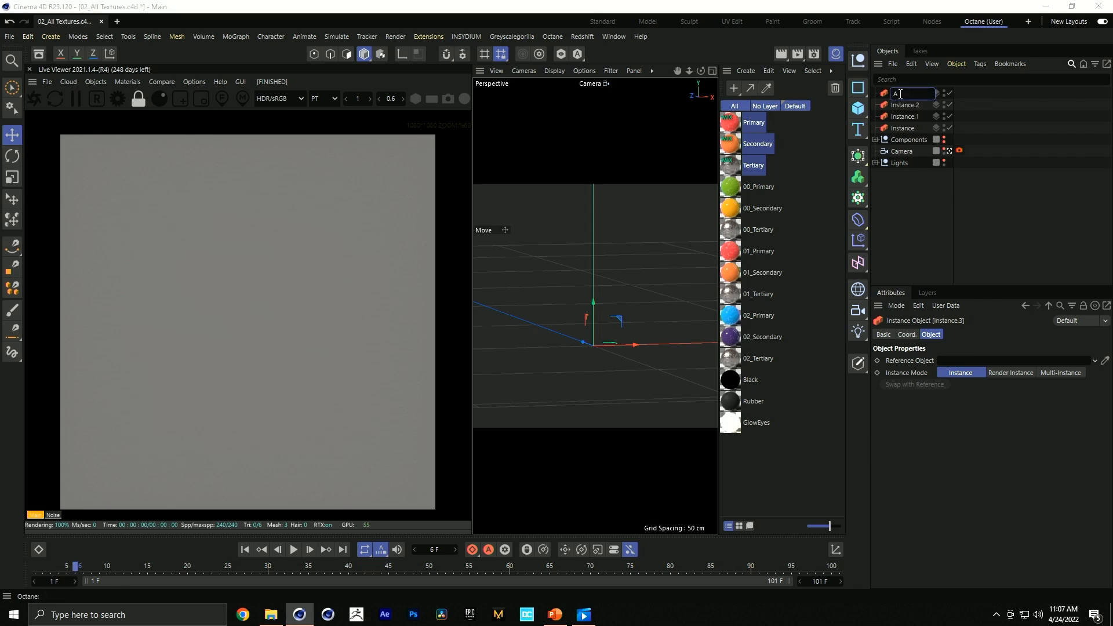
{"action": "type", "text": "rms"}
{"action": "key", "text": "Return"}
{"action": "double_click", "coordinate": [911, 106]}
{"action": "type", "text": "Head"}
{"action": "key", "text": "Return"}
Step: Rename the remaining two Instance objects as Body and Headwear
{"action": "double_click", "coordinate": [906, 117]}
{"action": "type", "text": "VBody"}
{"action": "key", "text": "Return"}
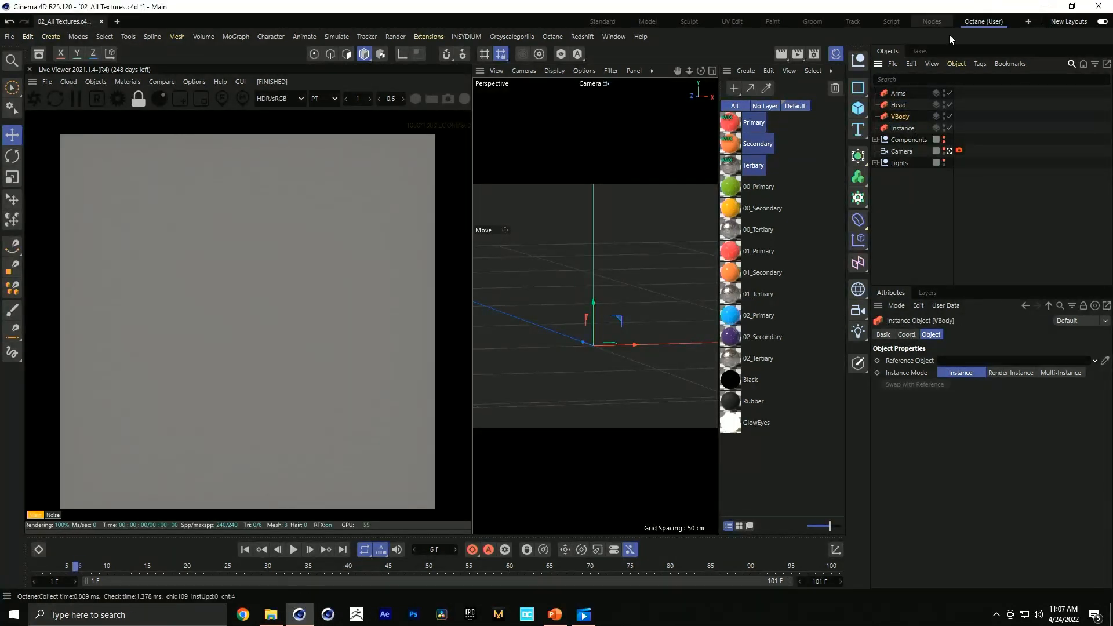
{"action": "double_click", "coordinate": [898, 117]}
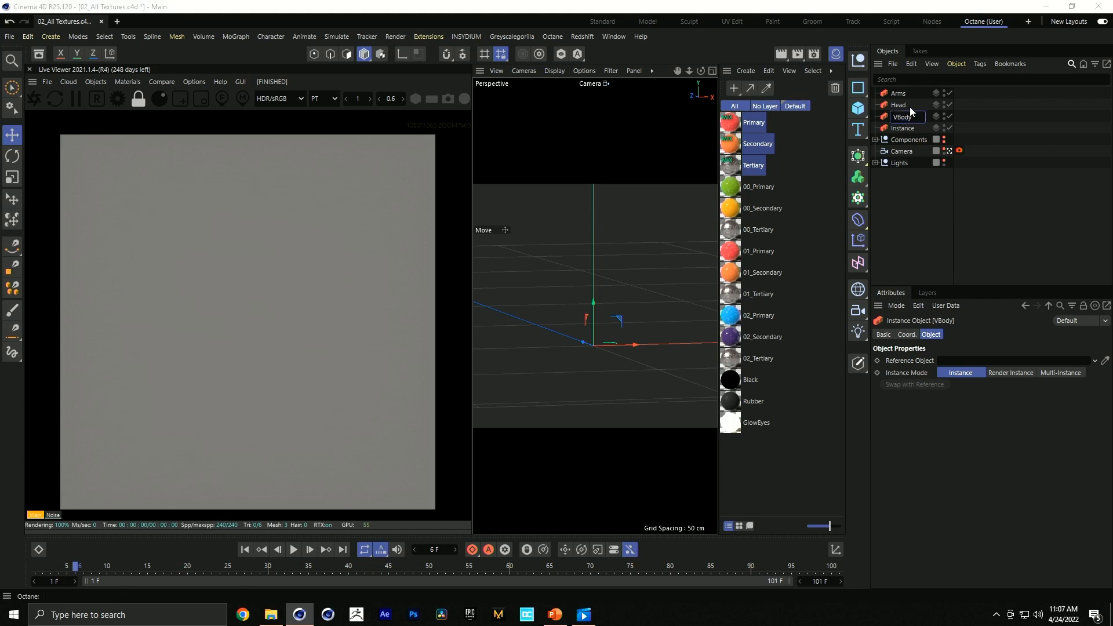
{"action": "key", "text": "Delete"}
{"action": "key", "text": "Return"}
{"action": "double_click", "coordinate": [902, 128]}
{"action": "type", "text": "Headwear"}
{"action": "key", "text": "Return"}
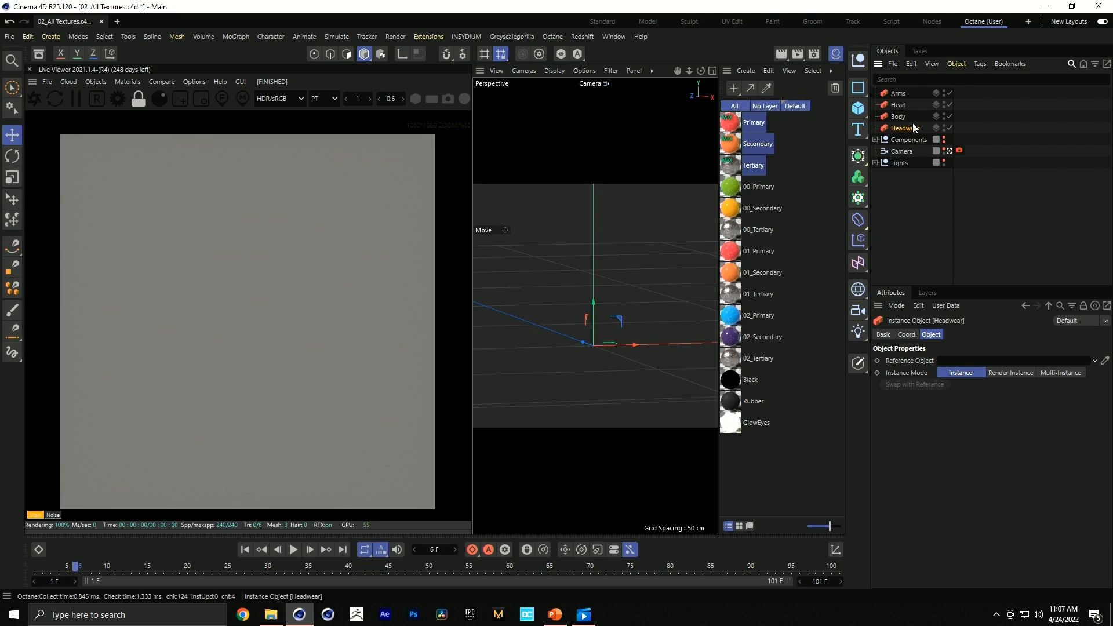
Step: Group the Arms, Head, Body and Headwear instances under a null named RIG and save the project
{"action": "left_click", "coordinate": [893, 93], "text": "shift"}
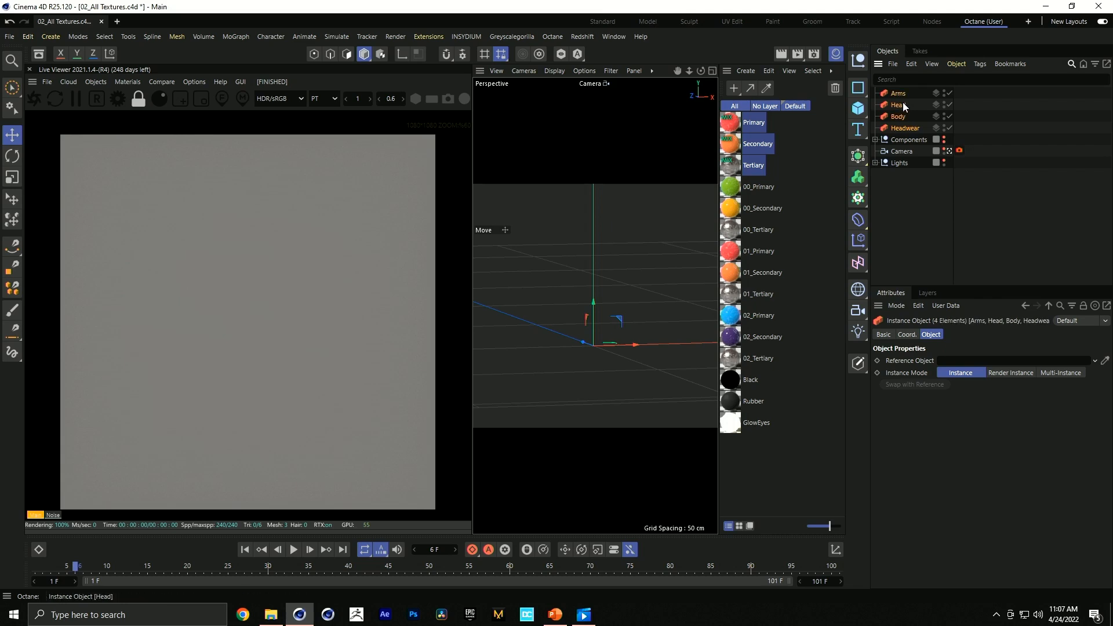
{"action": "key", "text": "alt+g"}
{"action": "key", "text": "ctrl+s"}
{"action": "double_click", "coordinate": [898, 94]}
{"action": "type", "text": "RIG"}
{"action": "key", "text": "Return"}
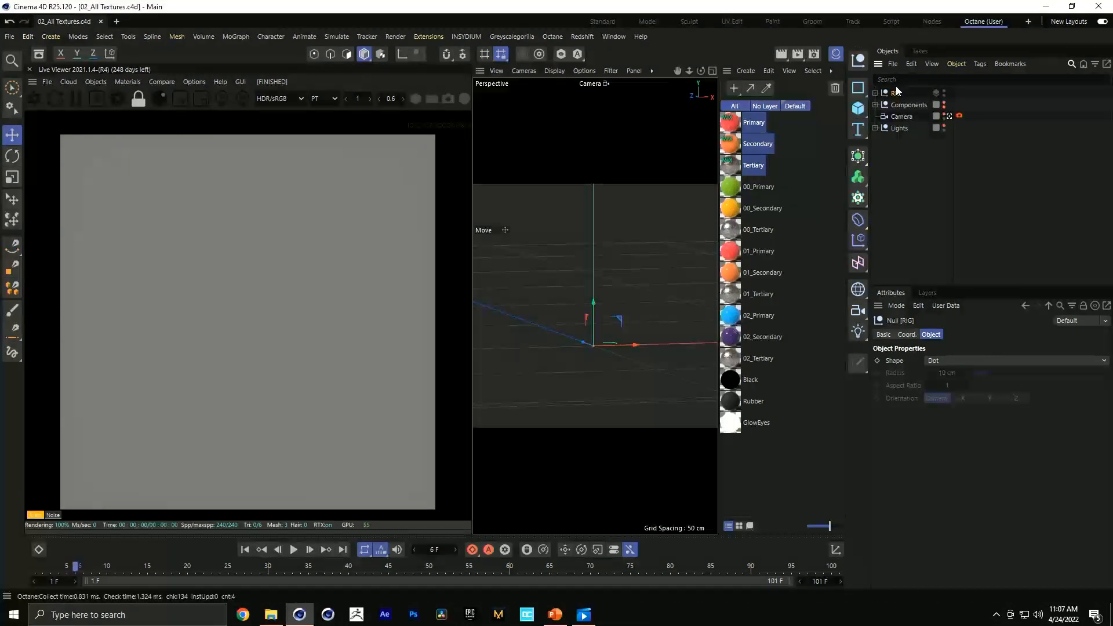
{"action": "left_click", "coordinate": [946, 306]}
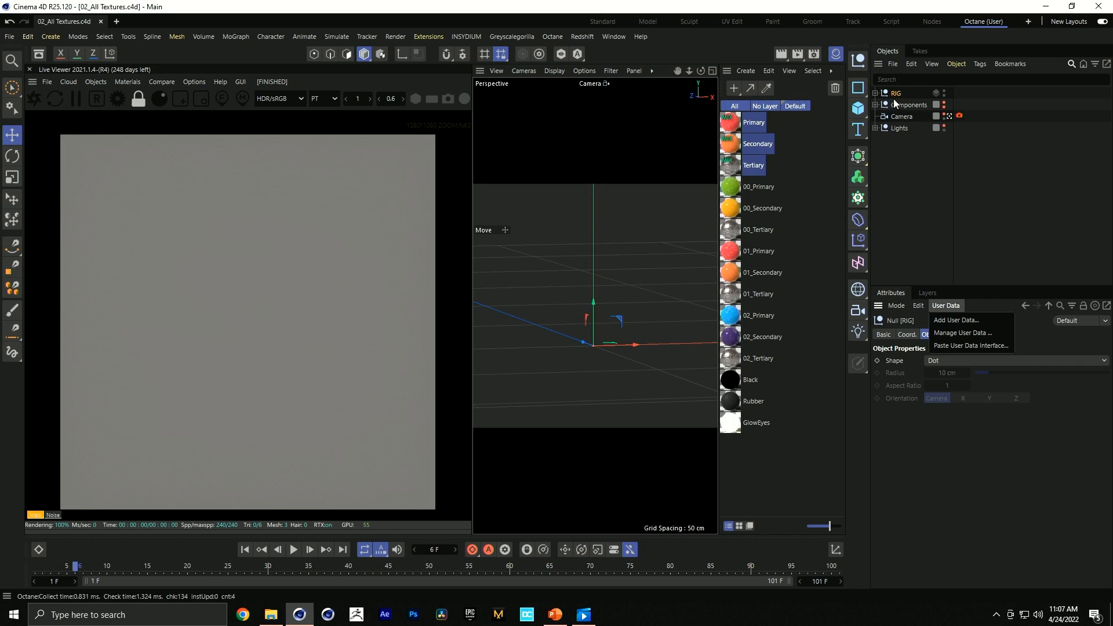
{"action": "left_click", "coordinate": [962, 332]}
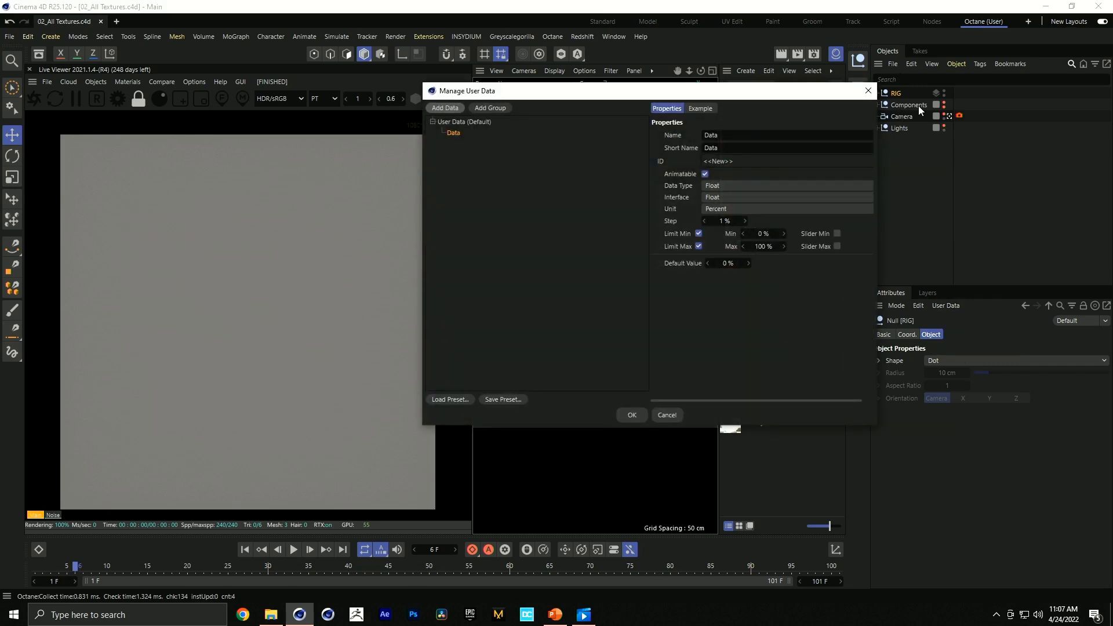
{"action": "left_click", "coordinate": [869, 92]}
{"action": "double_click", "coordinate": [895, 94]}
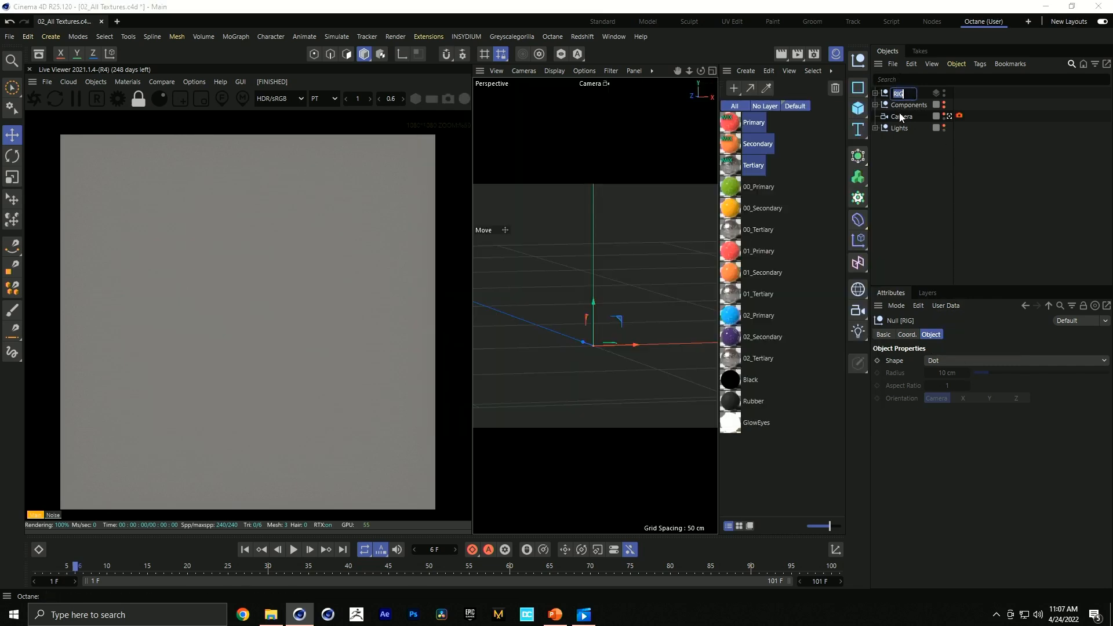
{"action": "key", "text": "Return"}
Step: Add a user data entry named Arms to the RIG null
{"action": "left_click", "coordinate": [948, 307]}
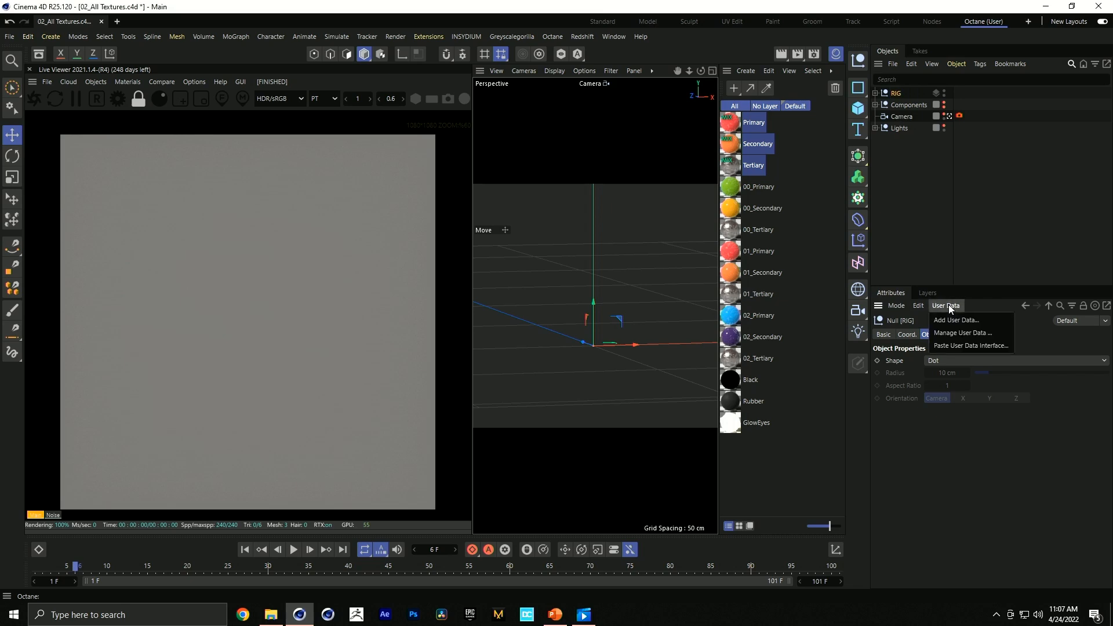
{"action": "left_click", "coordinate": [952, 319]}
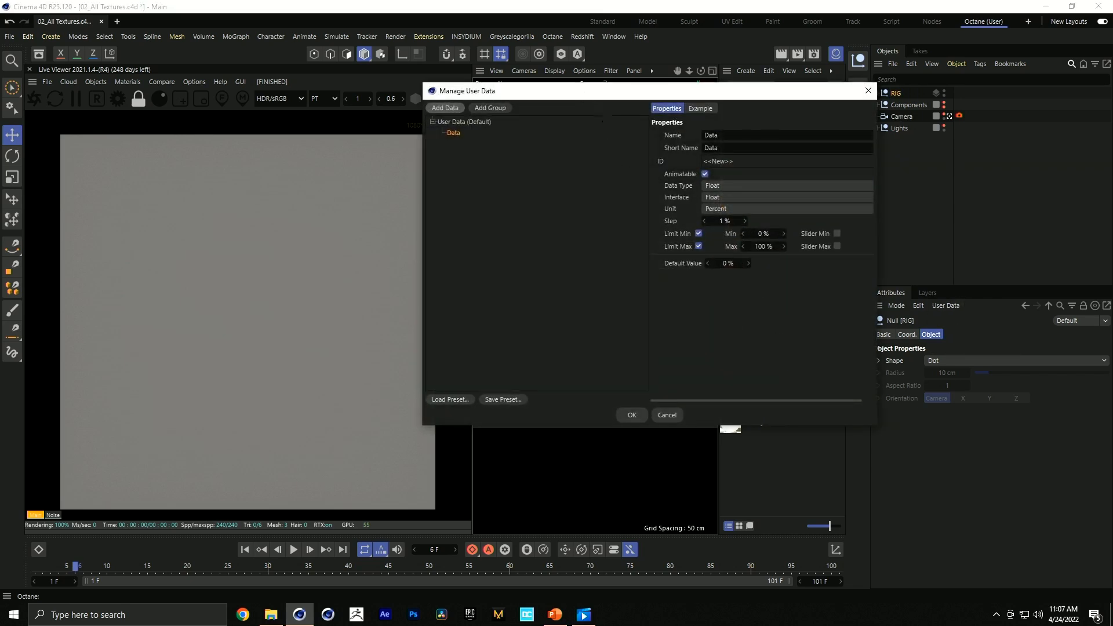
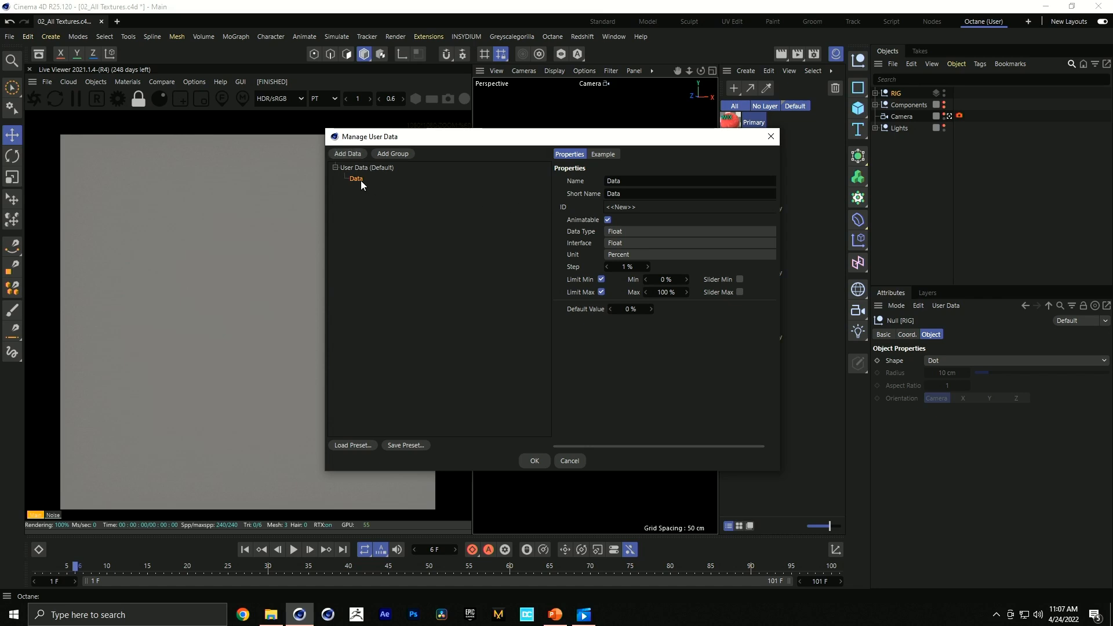
{"action": "left_click_drag", "start_coordinate": [648, 179], "coordinate": [535, 187]}
{"action": "type", "text": "Arms"}
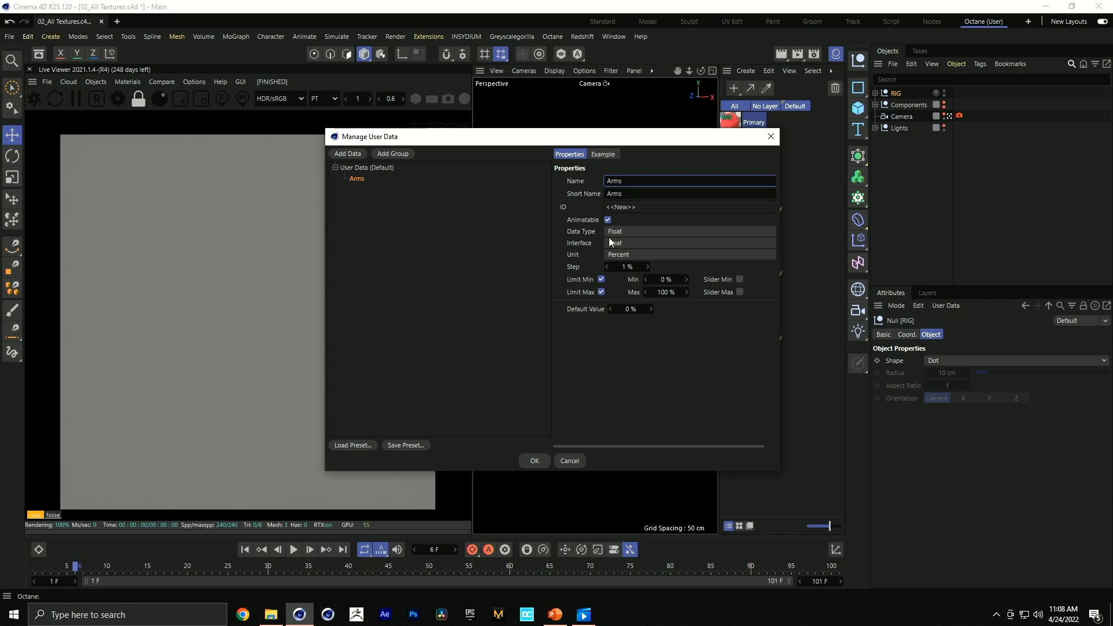
Step: Configure the Arms user data as a Float Slider with Real units, step 1, minimum 0 and maximum 2
{"action": "left_click", "coordinate": [614, 254]}
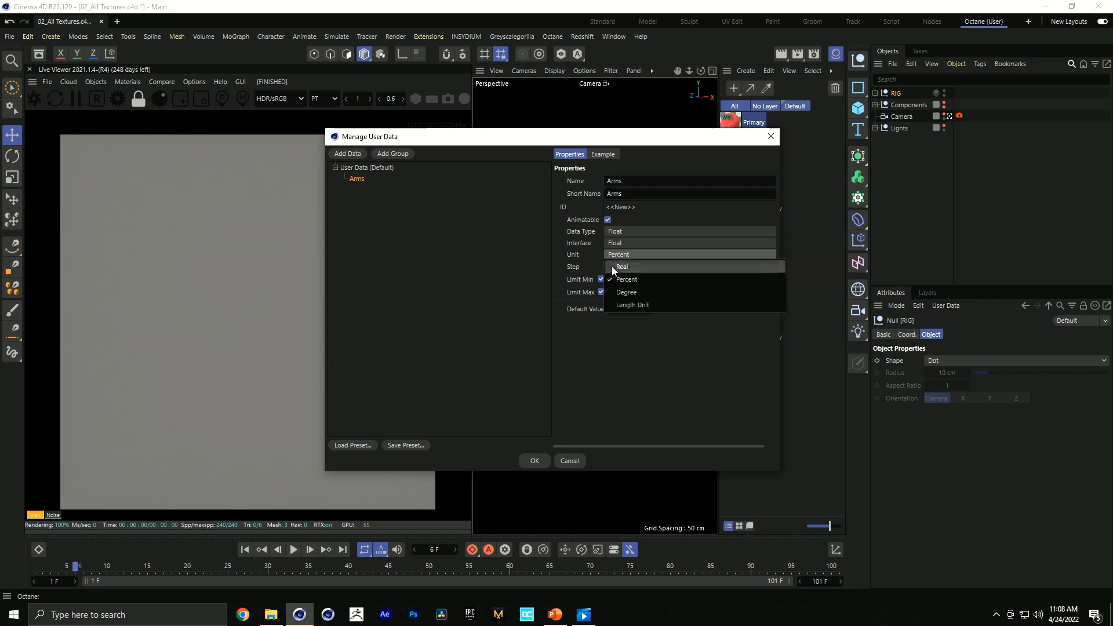
{"action": "left_click", "coordinate": [612, 266]}
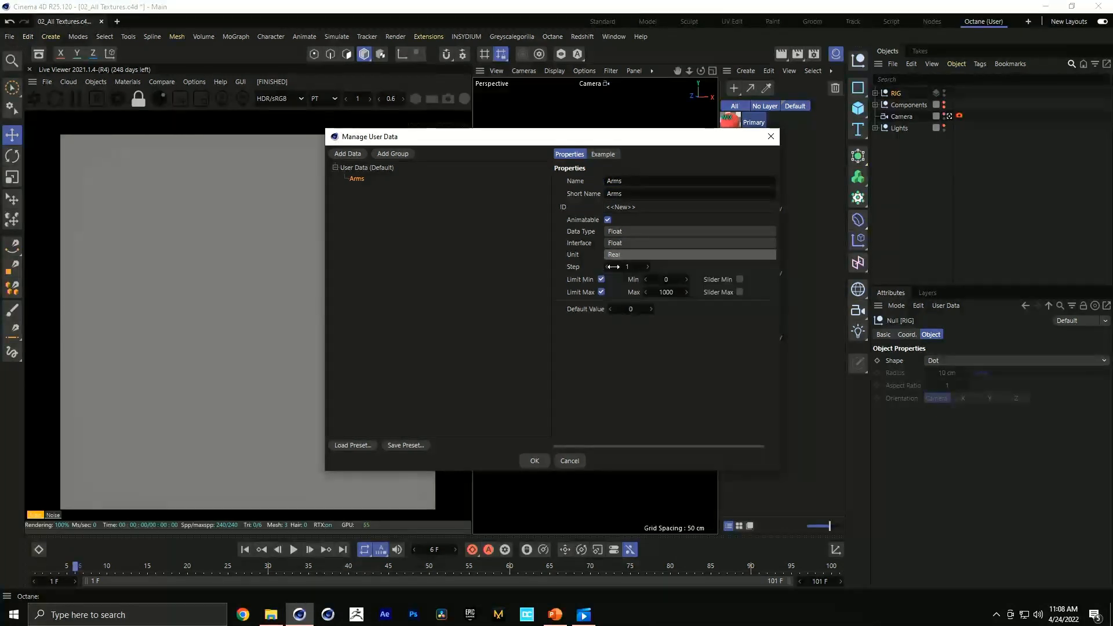
{"action": "left_click", "coordinate": [631, 245]}
{"action": "left_click", "coordinate": [631, 267]}
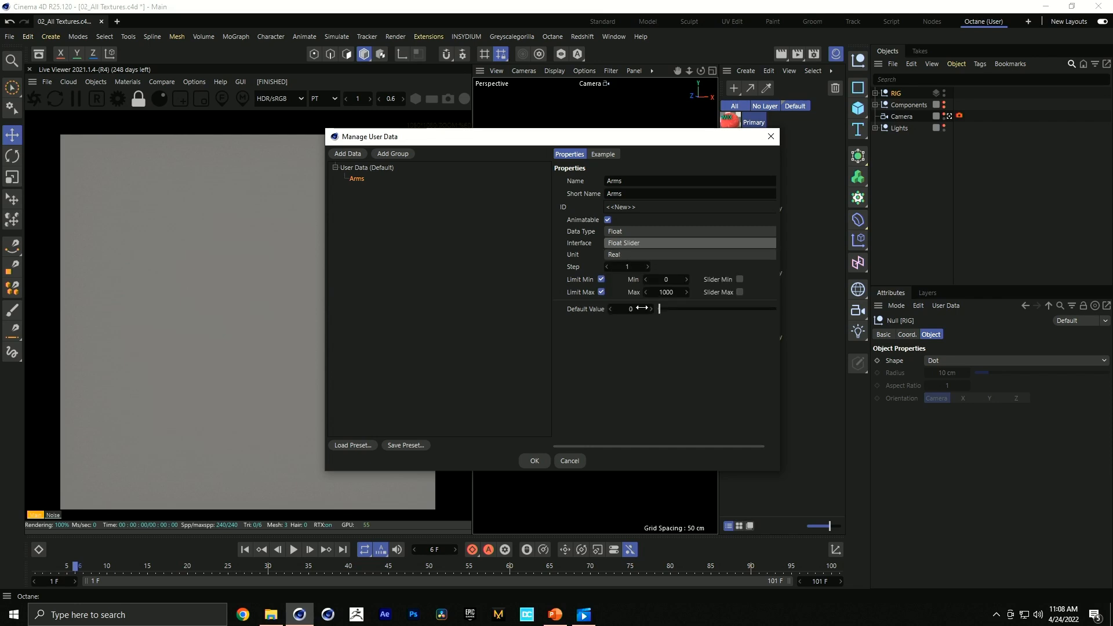
{"action": "left_click", "coordinate": [666, 279]}
{"action": "left_click", "coordinate": [667, 292]}
{"action": "type", "text": "2"}
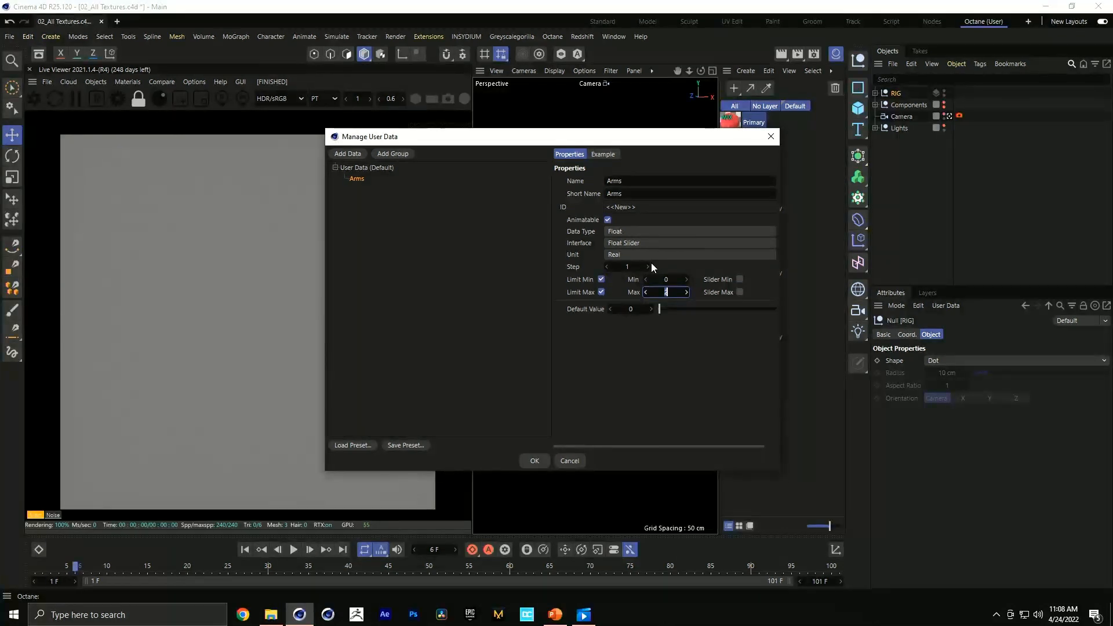
Step: Duplicate the Arms user data entry four times and rename the first two copies as Head and Body
{"action": "left_click_drag", "start_coordinate": [356, 182], "coordinate": [361, 217]}
{"action": "left_click", "coordinate": [358, 189]}
{"action": "double_click", "coordinate": [664, 181]}
{"action": "type", "text": "Head"}
{"action": "left_click", "coordinate": [365, 200]}
{"action": "left_click", "coordinate": [657, 182]}
{"action": "double_click", "coordinate": [613, 181]}
{"action": "type", "text": "V"}
{"action": "type", "text": "ody"}
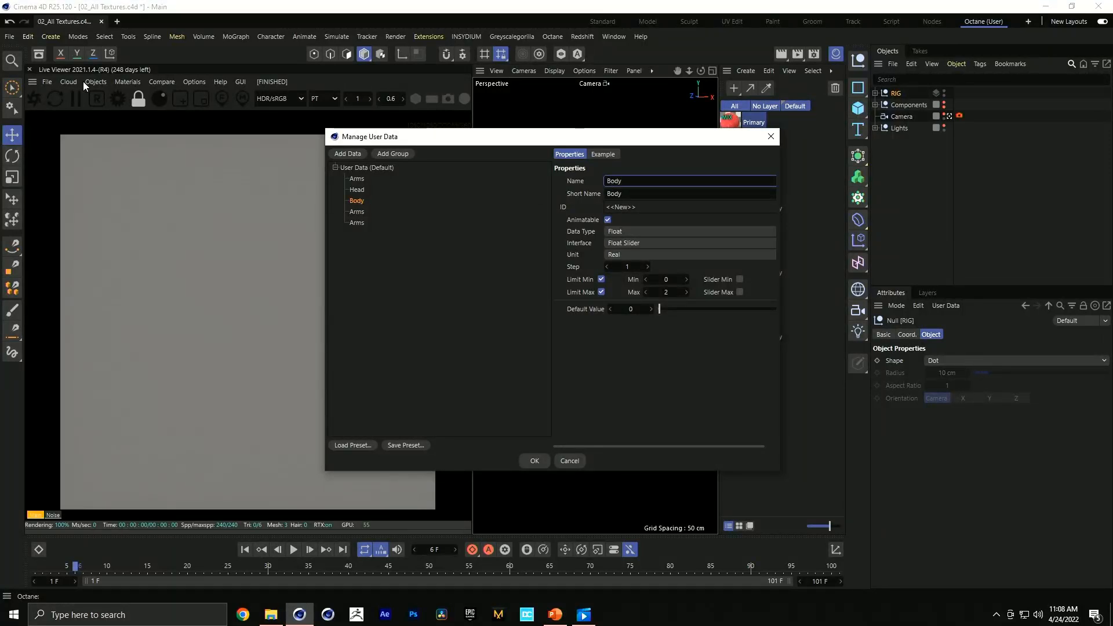
Step: Rename the third copied user data entry as Headwear
{"action": "left_click", "coordinate": [355, 211]}
{"action": "left_click_drag", "start_coordinate": [666, 182], "coordinate": [538, 187]}
{"action": "left_click_drag", "start_coordinate": [625, 182], "coordinate": [537, 187]}
{"action": "type", "text": "Headwa"}
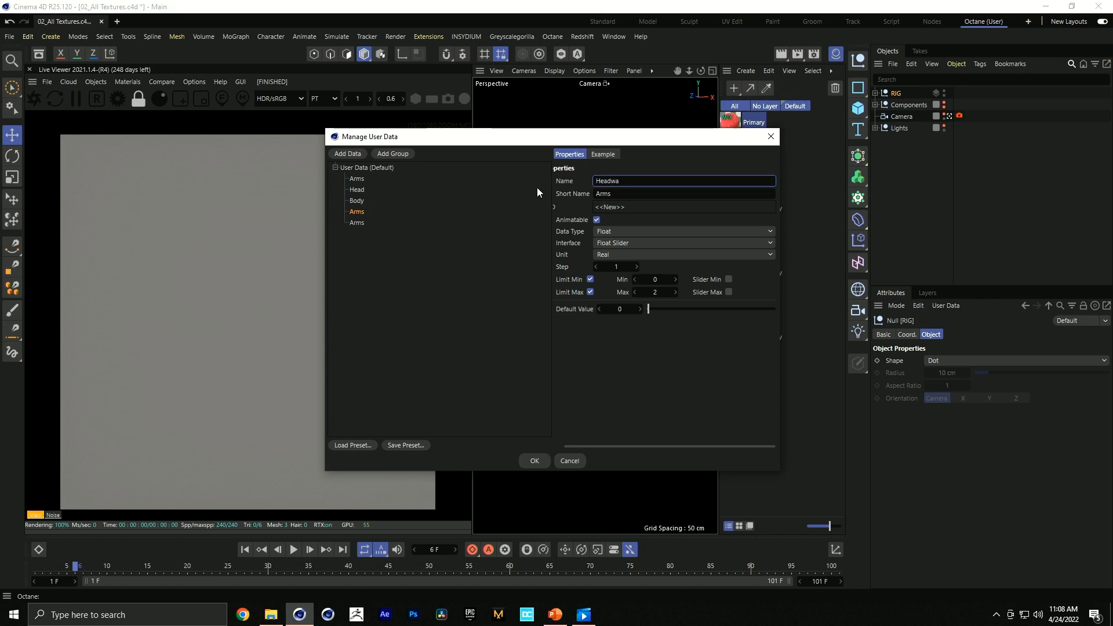
{"action": "type", "text": "er"}
{"action": "key", "text": "Return"}
Step: Rename the last copied user data entry as ColorScheme, accept the user data and save the project
{"action": "left_click", "coordinate": [364, 222]}
{"action": "left_click_drag", "start_coordinate": [684, 182], "coordinate": [571, 189]}
{"action": "type", "text": "Colors"}
{"action": "type", "text": "Cheme"}
{"action": "key", "text": "Return"}
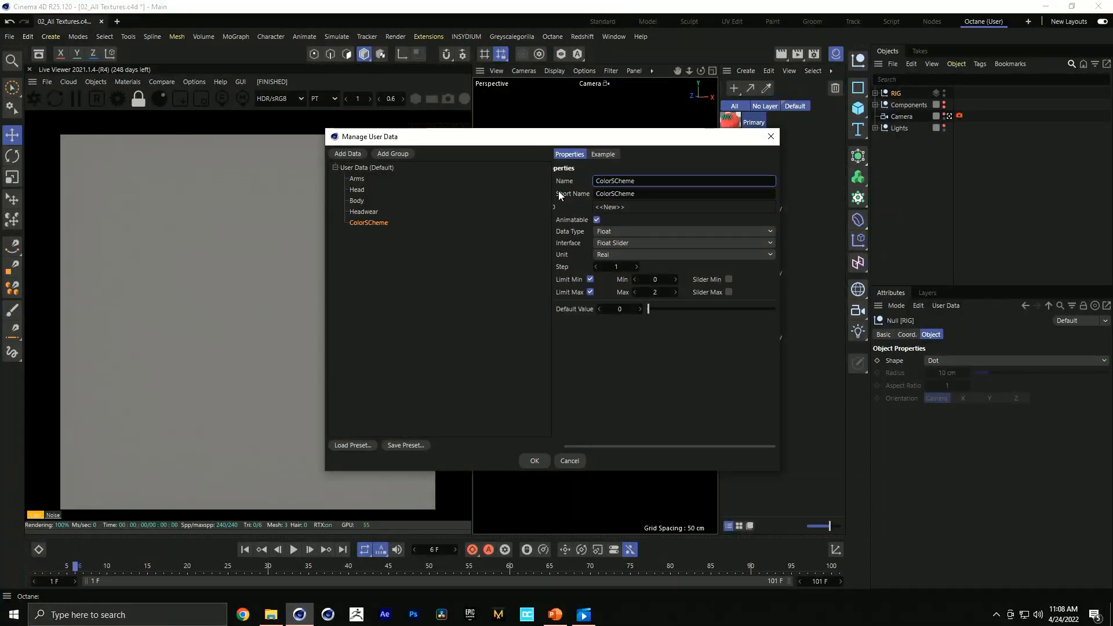
{"action": "left_click", "coordinate": [623, 180]}
{"action": "key", "text": "BackSpace"}
{"action": "type", "text": "c"}
{"action": "key", "text": "Return"}
{"action": "left_click", "coordinate": [547, 458]}
{"action": "key", "text": "ctrl+s"}
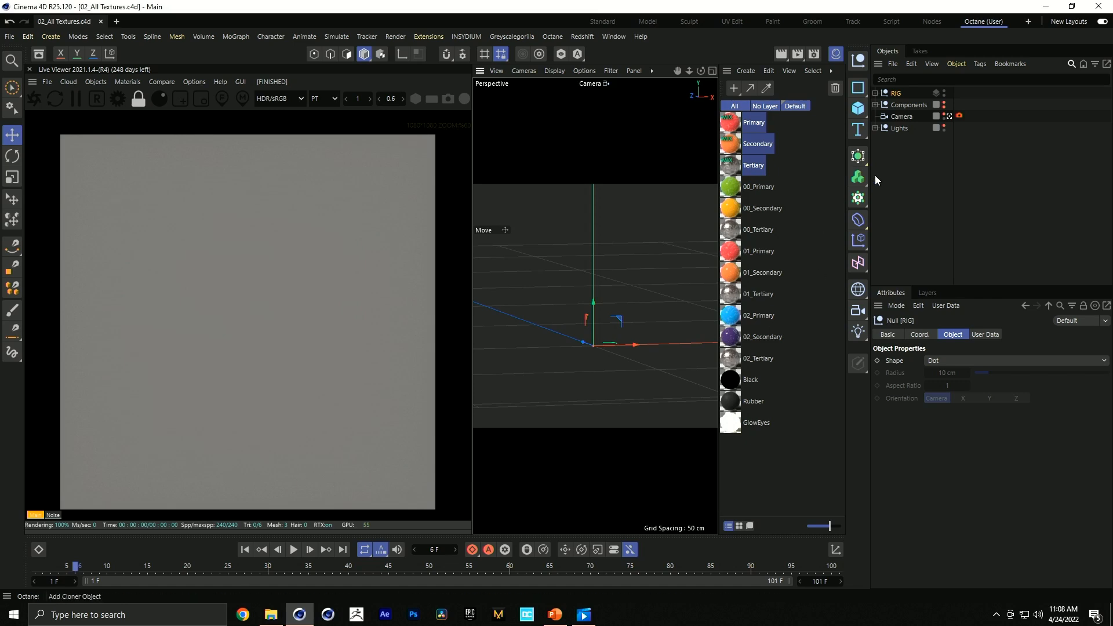
Step: Test the RIG null's Arms and Head user data values, return both to 0 and save the project
{"action": "left_click", "coordinate": [902, 93]}
{"action": "left_click", "coordinate": [987, 335]}
{"action": "left_click", "coordinate": [951, 364]}
{"action": "scroll", "coordinate": [951, 364], "scroll_direction": "up", "scroll_amount": 2}
{"action": "scroll", "coordinate": [951, 365], "scroll_direction": "down", "scroll_amount": 2}
{"action": "left_click", "coordinate": [952, 376]}
{"action": "scroll", "coordinate": [952, 376], "scroll_direction": "up", "scroll_amount": 1}
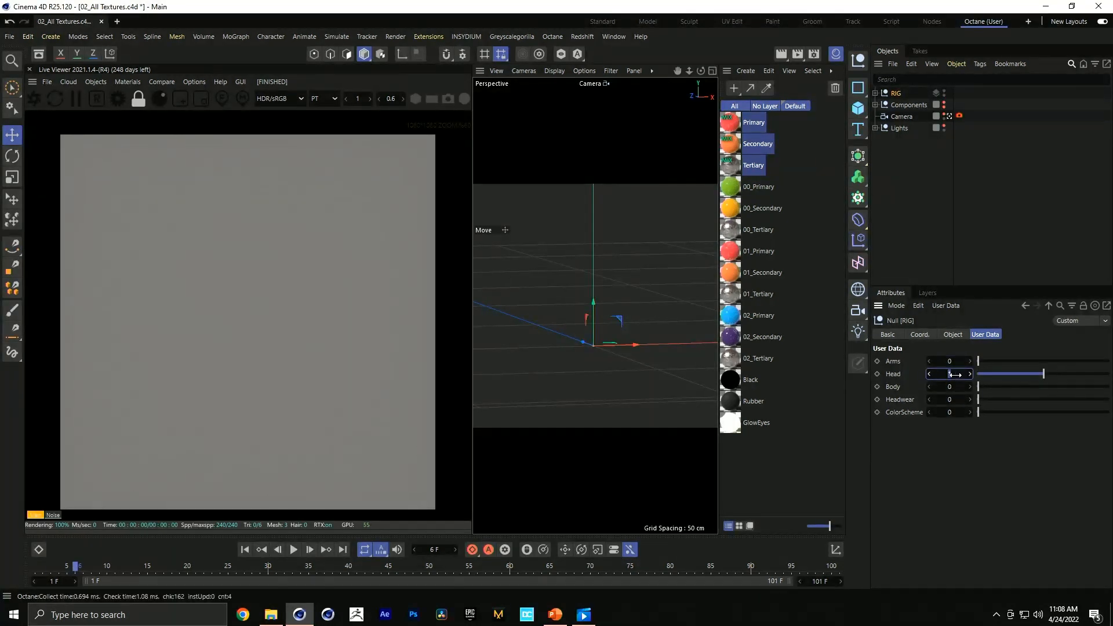
{"action": "scroll", "coordinate": [954, 374], "scroll_direction": "down", "scroll_amount": 1}
{"action": "left_click", "coordinate": [949, 360]}
{"action": "scroll", "coordinate": [949, 361], "scroll_direction": "up", "scroll_amount": 1}
{"action": "scroll", "coordinate": [950, 361], "scroll_direction": "down", "scroll_amount": 1}
{"action": "scroll", "coordinate": [950, 360], "scroll_direction": "up", "scroll_amount": 1}
{"action": "scroll", "coordinate": [950, 362], "scroll_direction": "down", "scroll_amount": 1}
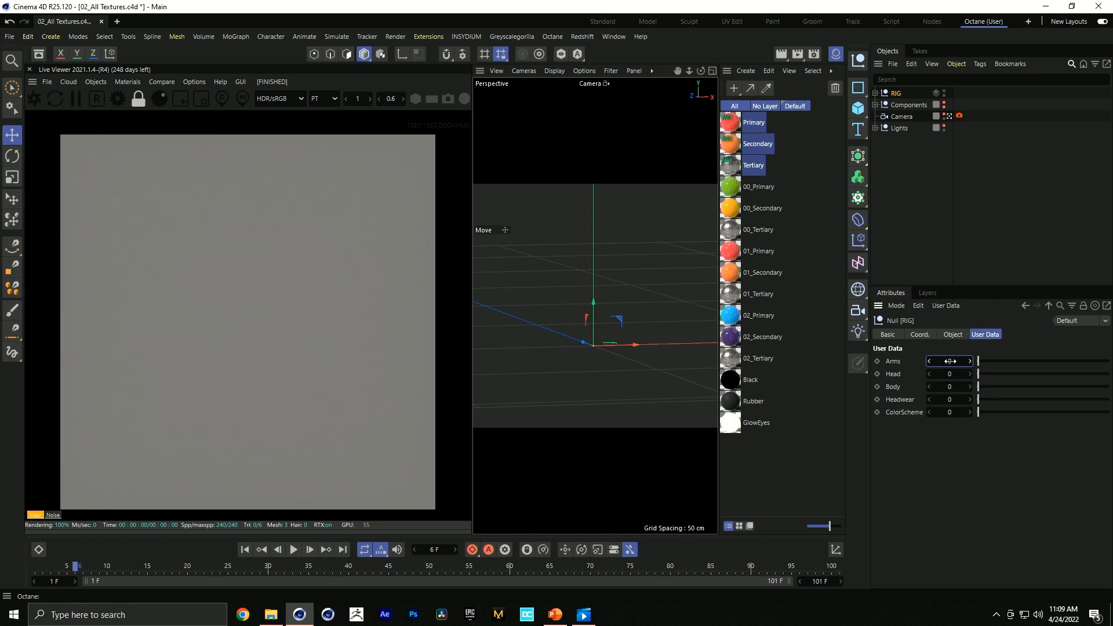
{"action": "key", "text": "ctrl+s"}
Step: Add an XPresso tag to the RIG null, then reposition and enlarge the XPresso Editor with its node search shown
{"action": "right_click", "coordinate": [904, 87]}
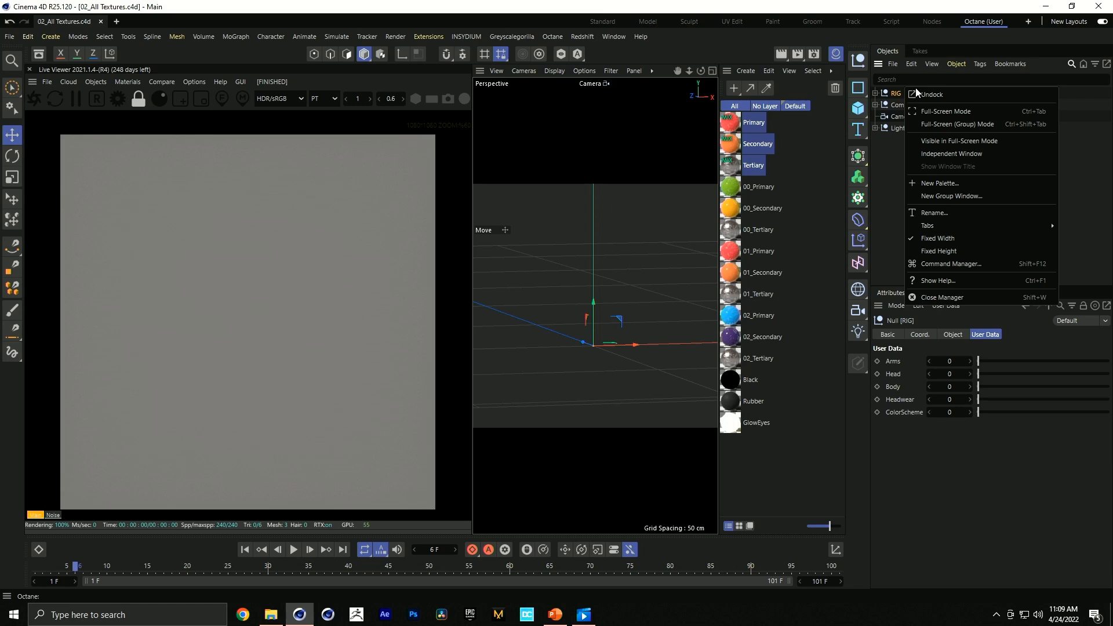
{"action": "left_click", "coordinate": [900, 96]}
{"action": "right_click", "coordinate": [902, 96]}
{"action": "mouse_move", "coordinate": [902, 95]}
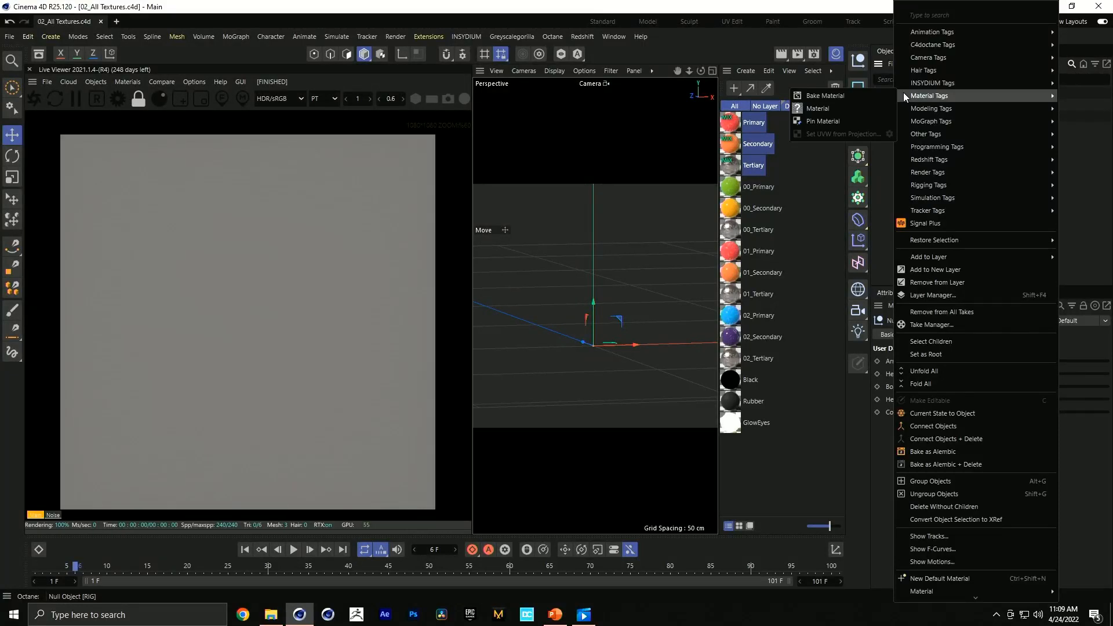
{"action": "mouse_move", "coordinate": [930, 171]}
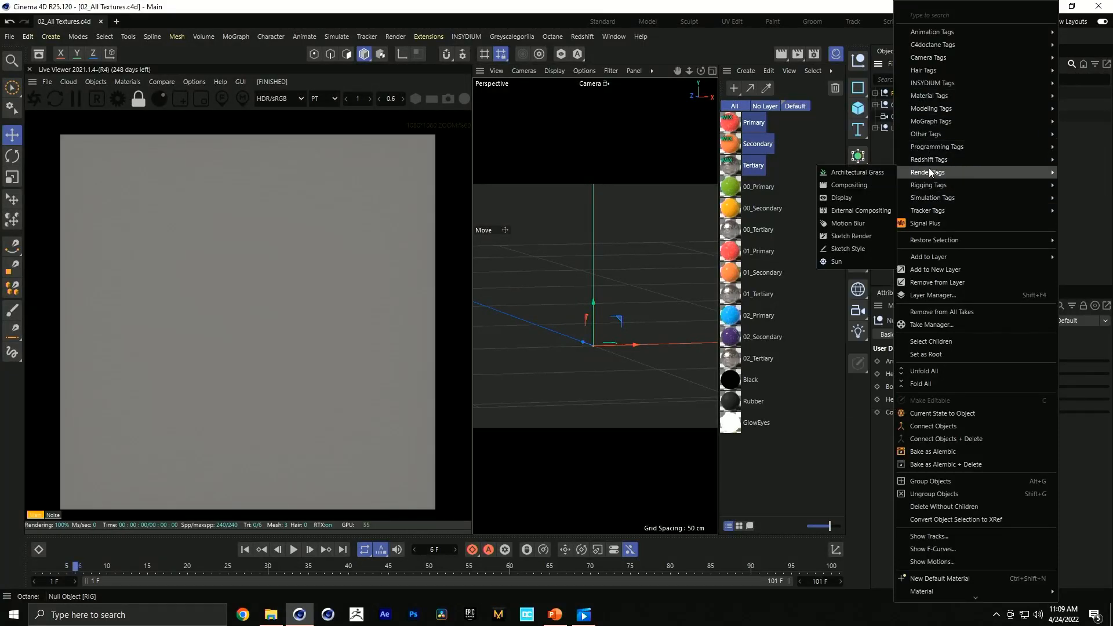
{"action": "mouse_move", "coordinate": [930, 147]}
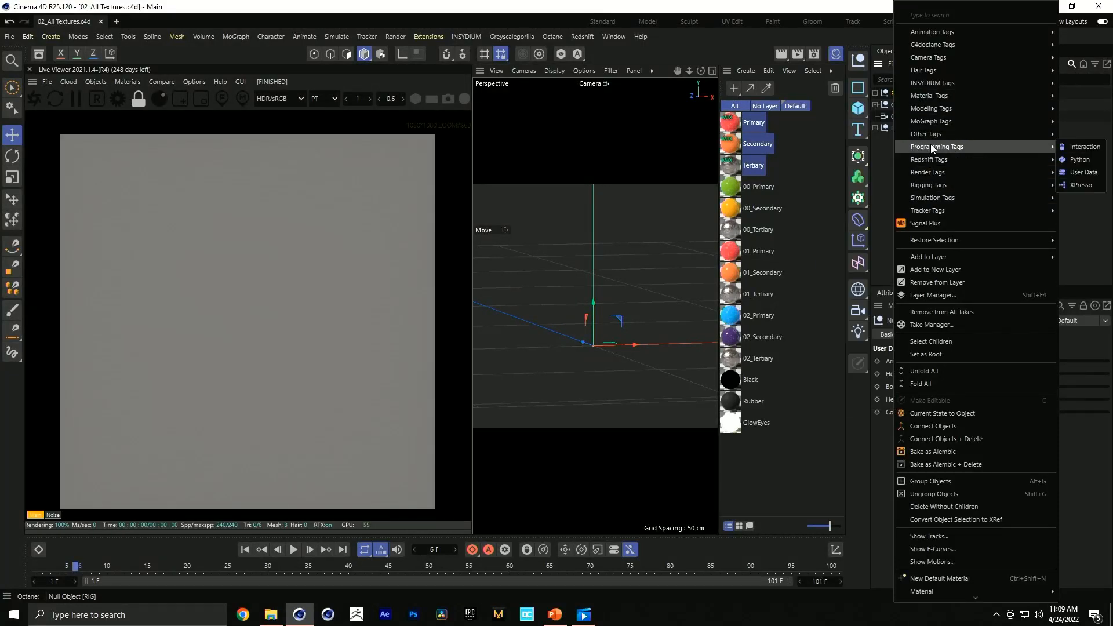
{"action": "left_click", "coordinate": [1077, 186]}
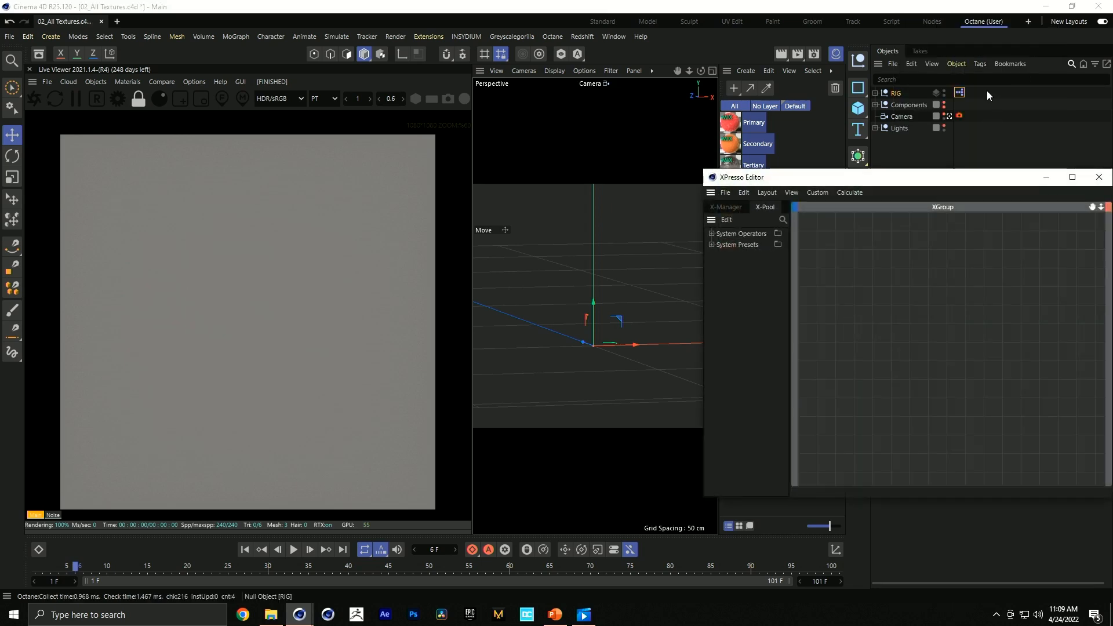
{"action": "left_click_drag", "start_coordinate": [919, 184], "coordinate": [256, 122]}
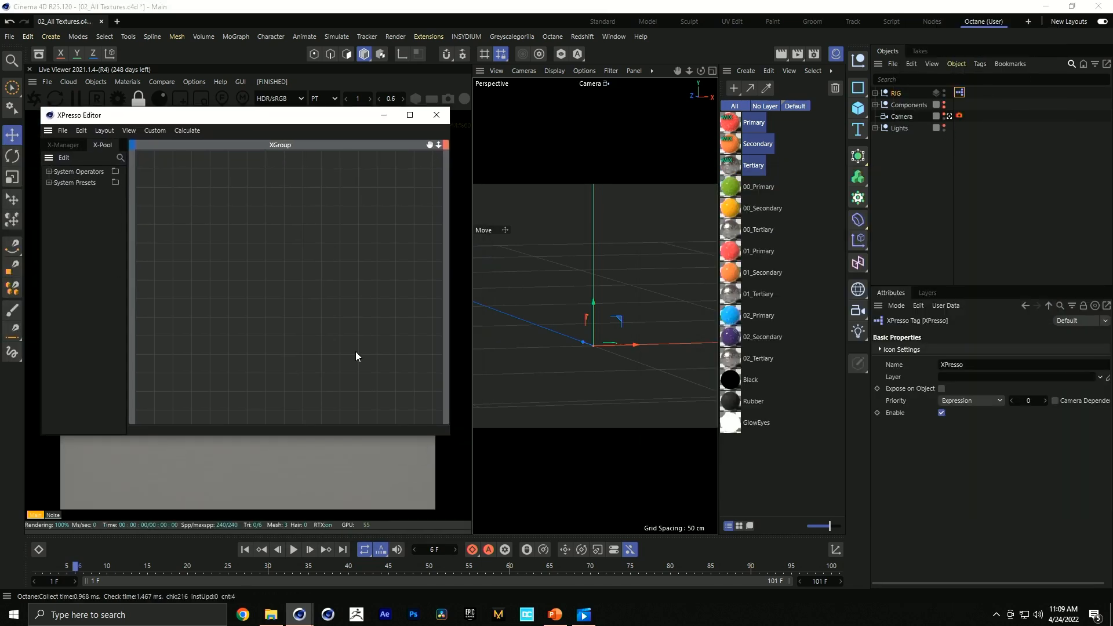
{"action": "left_click_drag", "start_coordinate": [447, 432], "coordinate": [468, 502]}
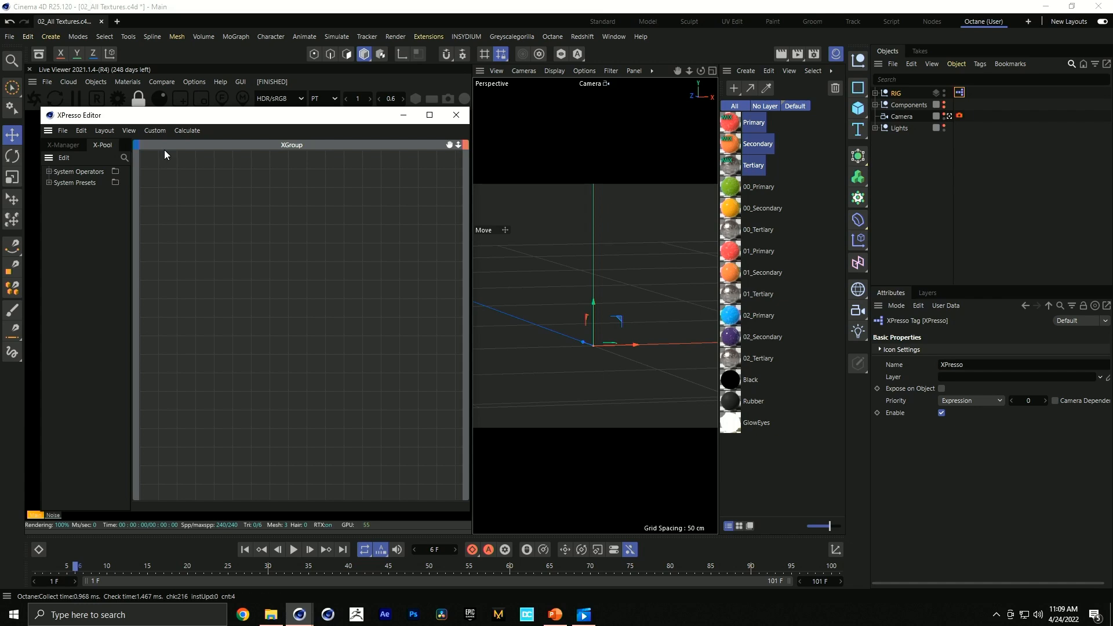
{"action": "left_click", "coordinate": [124, 156]}
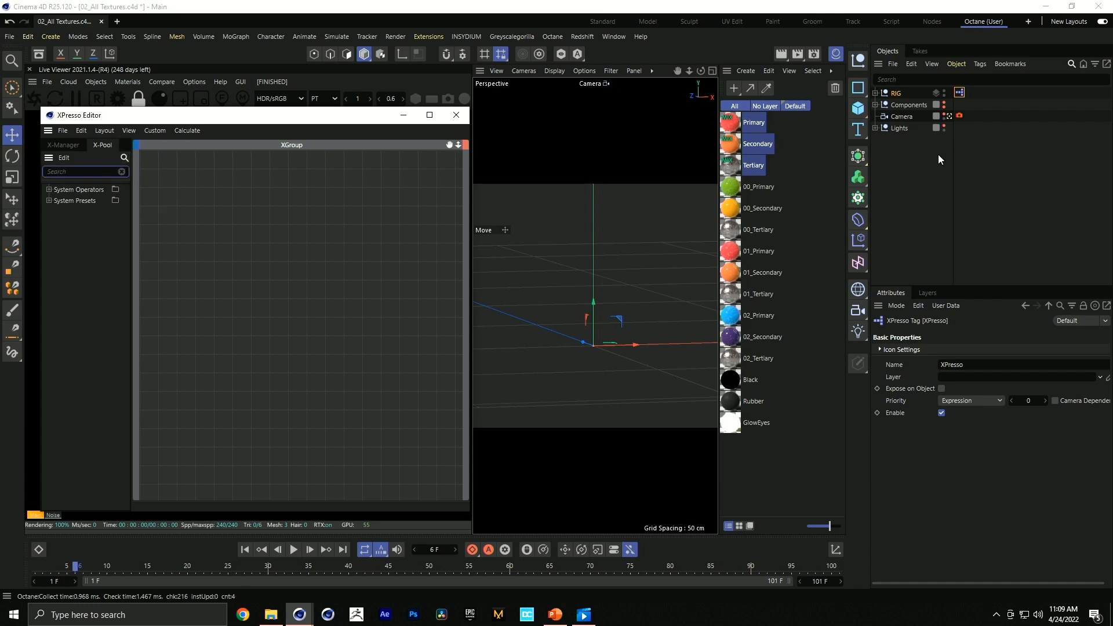
Step: Add RIG as an enlarged XPresso node with output ports for Arms, Head, Body, Headwear and ColorScheme
{"action": "left_click", "coordinate": [894, 94]}
{"action": "left_click_drag", "start_coordinate": [896, 96], "coordinate": [192, 295]}
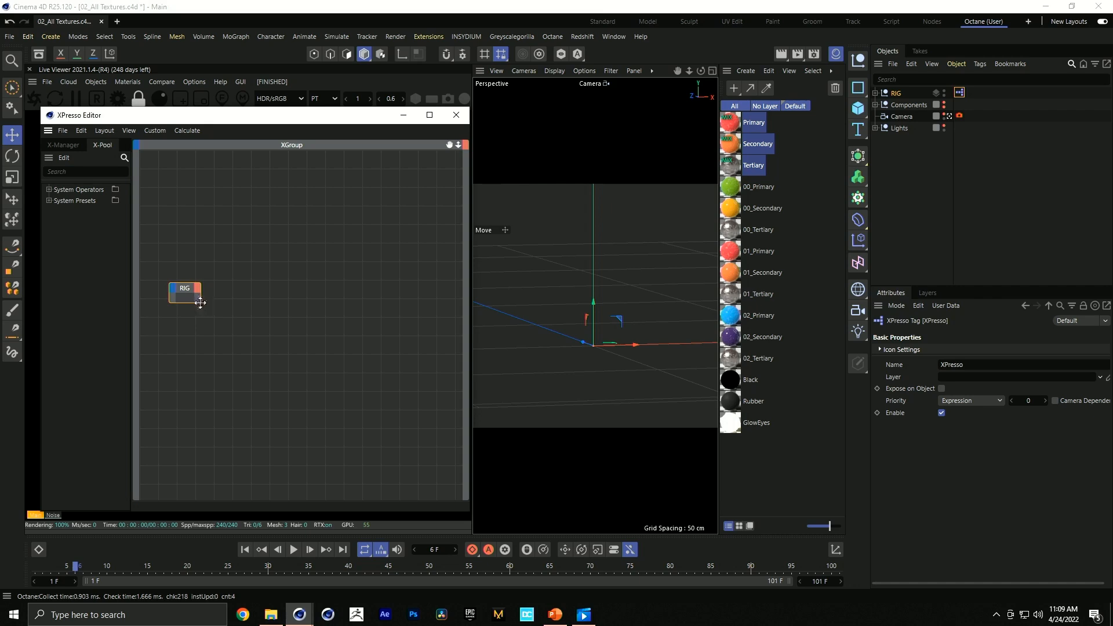
{"action": "left_click_drag", "start_coordinate": [200, 302], "coordinate": [228, 421]}
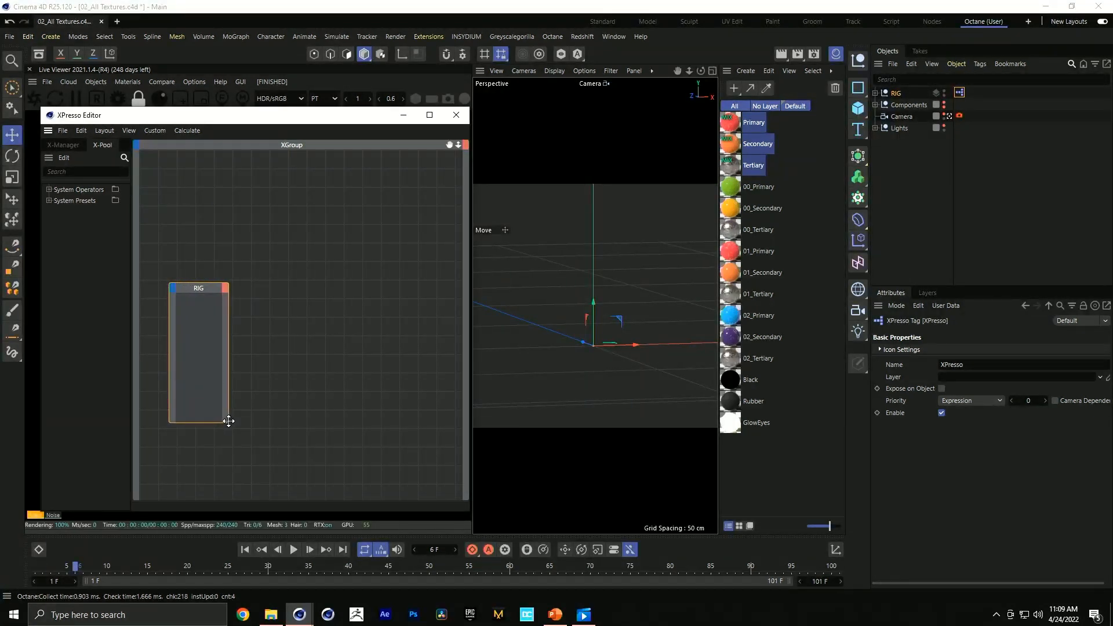
{"action": "left_click", "coordinate": [898, 93]}
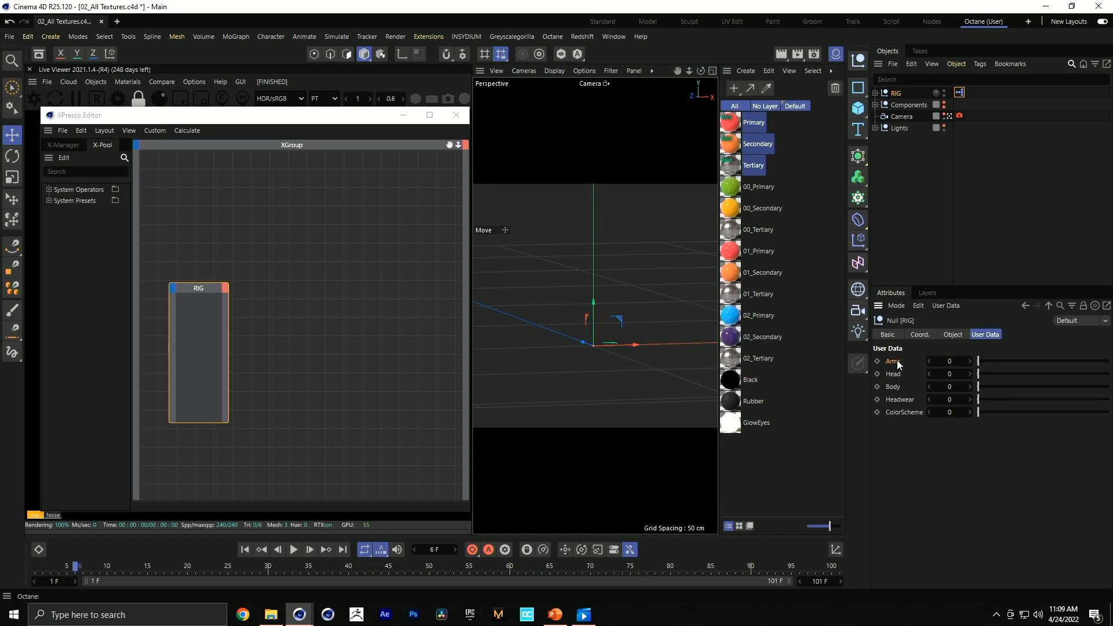
{"action": "left_click_drag", "start_coordinate": [896, 360], "coordinate": [229, 311]}
{"action": "left_click_drag", "start_coordinate": [892, 375], "coordinate": [228, 374]}
{"action": "left_click_drag", "start_coordinate": [897, 387], "coordinate": [230, 405]}
{"action": "left_click_drag", "start_coordinate": [893, 400], "coordinate": [227, 399]}
{"action": "left_click_drag", "start_coordinate": [923, 418], "coordinate": [228, 381]}
Step: Add the Arms, Head, Body and Headwear instances as XPresso nodes, stack them in a column and save the project
{"action": "left_click", "coordinate": [876, 93]}
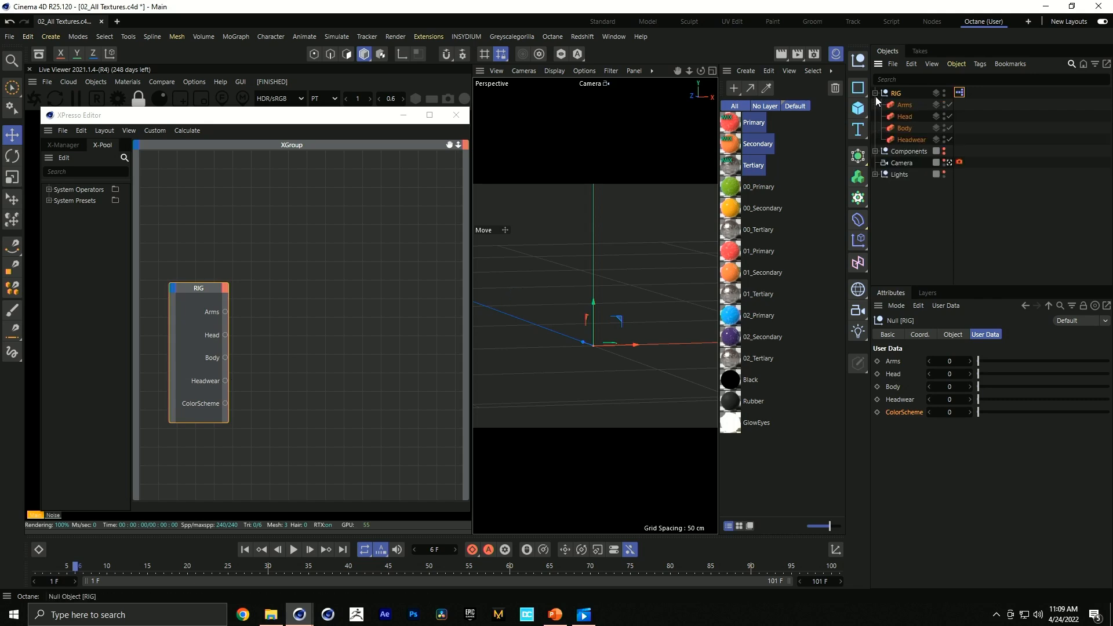
{"action": "left_click", "coordinate": [905, 106]}
{"action": "left_click", "coordinate": [909, 139], "text": "shift"}
{"action": "left_click_drag", "start_coordinate": [903, 108], "coordinate": [388, 330]}
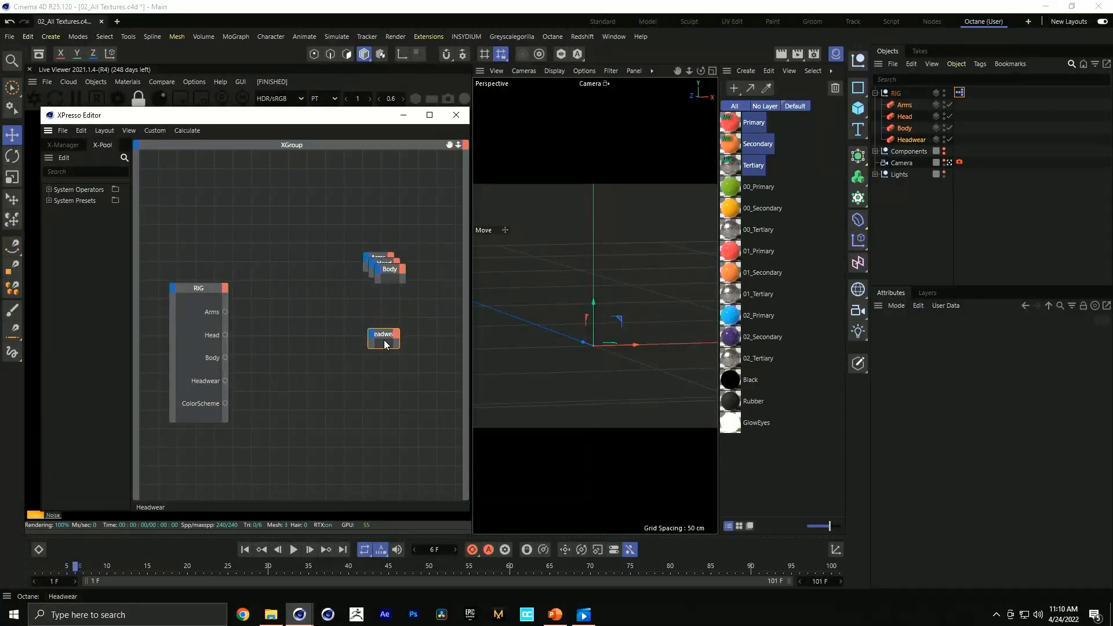
{"action": "left_click_drag", "start_coordinate": [390, 276], "coordinate": [390, 321]}
{"action": "mouse_move", "coordinate": [386, 260]}
{"action": "left_mouse_down"}
{"action": "mouse_move", "coordinate": [391, 292]}
{"action": "mouse_move", "coordinate": [393, 273]}
{"action": "left_mouse_up"}
{"action": "left_click", "coordinate": [389, 264]}
{"action": "key", "text": "ctrl+s"}
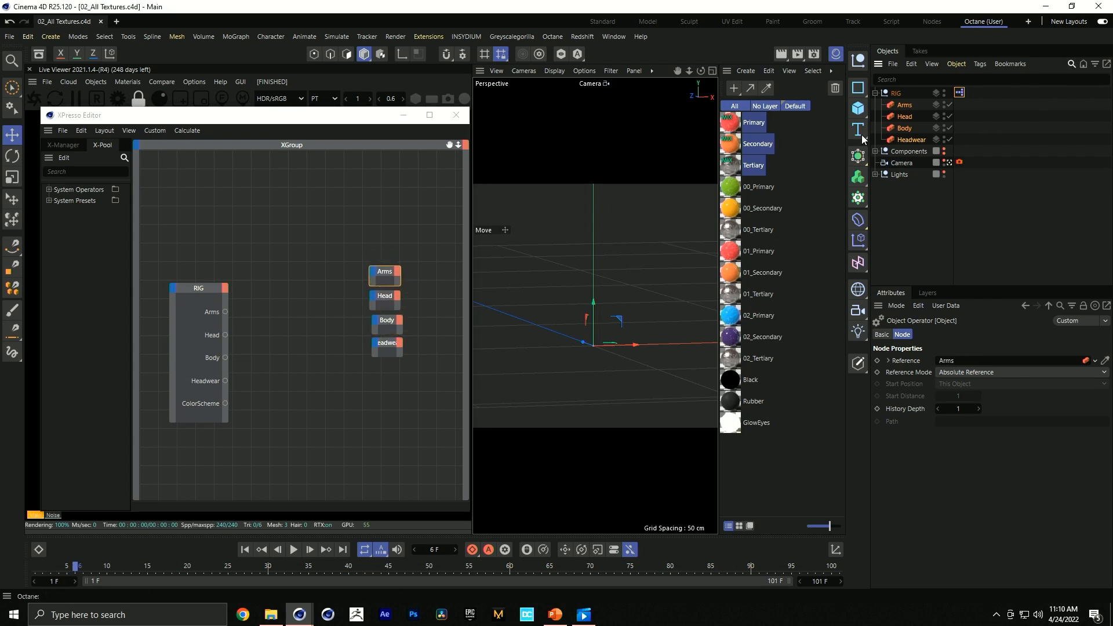
Step: Add a Reference Object input port to each of the Arms, Head, Body and Headwear nodes
{"action": "left_click", "coordinate": [896, 105]}
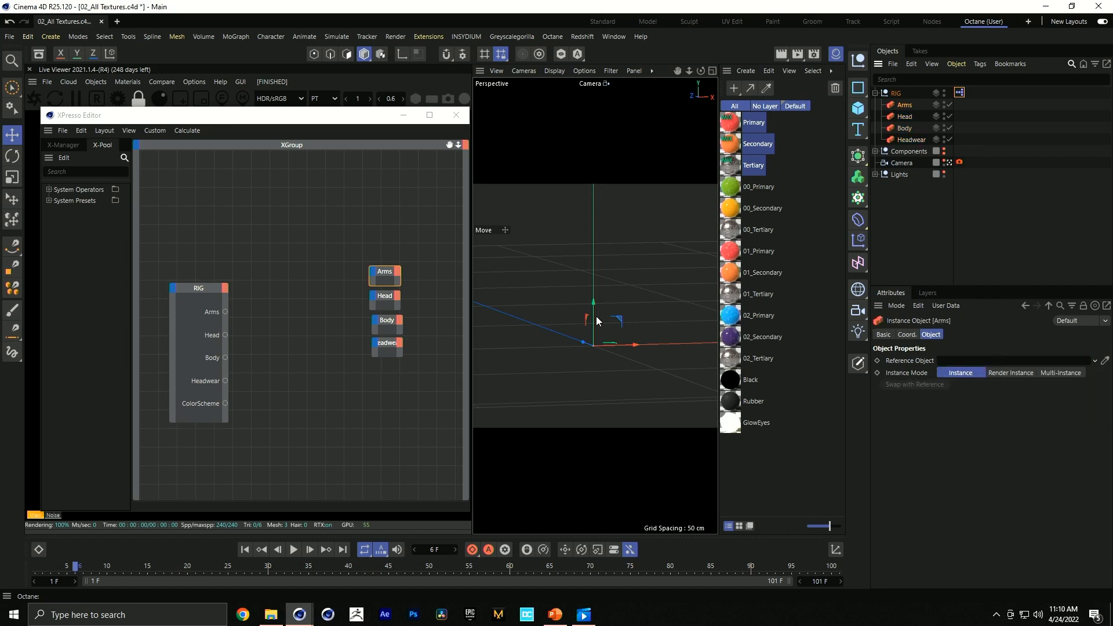
{"action": "left_click_drag", "start_coordinate": [918, 360], "coordinate": [380, 283]}
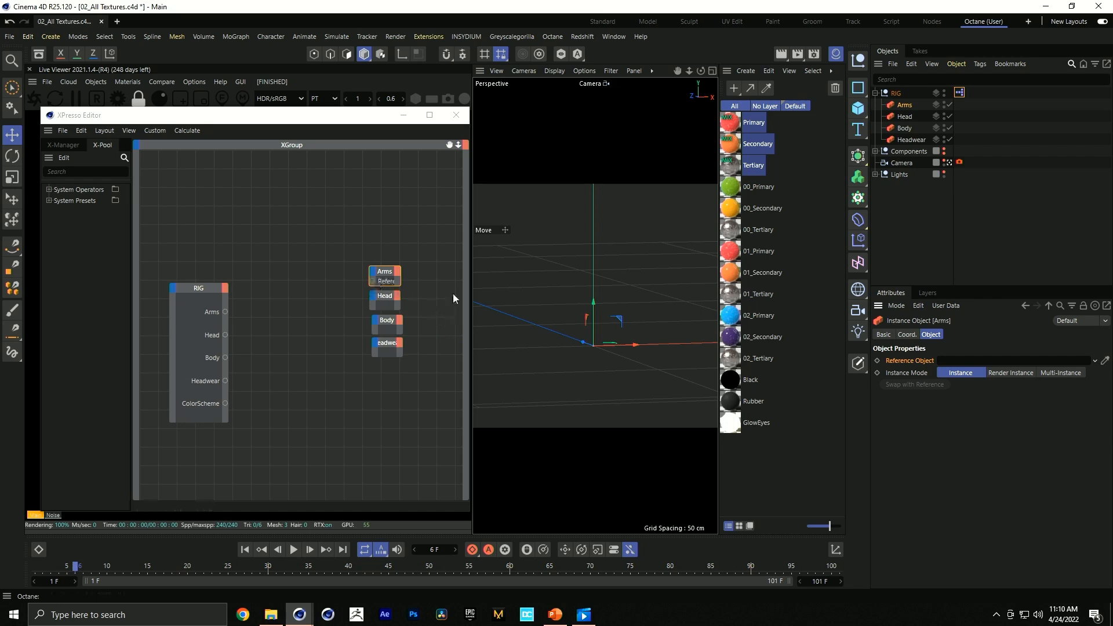
{"action": "left_click", "coordinate": [903, 116]}
{"action": "left_click_drag", "start_coordinate": [908, 362], "coordinate": [383, 297]}
{"action": "left_click", "coordinate": [902, 129]}
{"action": "left_click_drag", "start_coordinate": [912, 358], "coordinate": [372, 325]}
{"action": "left_click", "coordinate": [906, 139]}
{"action": "left_click_drag", "start_coordinate": [909, 362], "coordinate": [377, 352]}
Step: Add the Primary, Secondary and Tertiary mix materials as XPresso nodes, each with a Material1 input port
{"action": "left_click_drag", "start_coordinate": [756, 140], "coordinate": [392, 432]}
{"action": "left_click", "coordinate": [388, 406]}
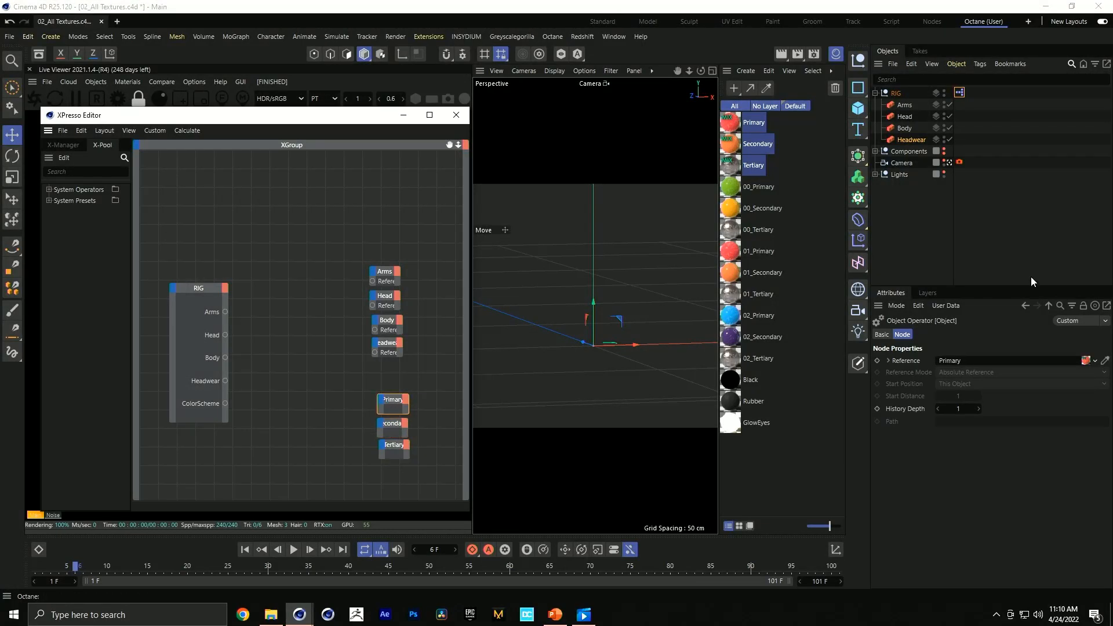
{"action": "left_click", "coordinate": [742, 122]}
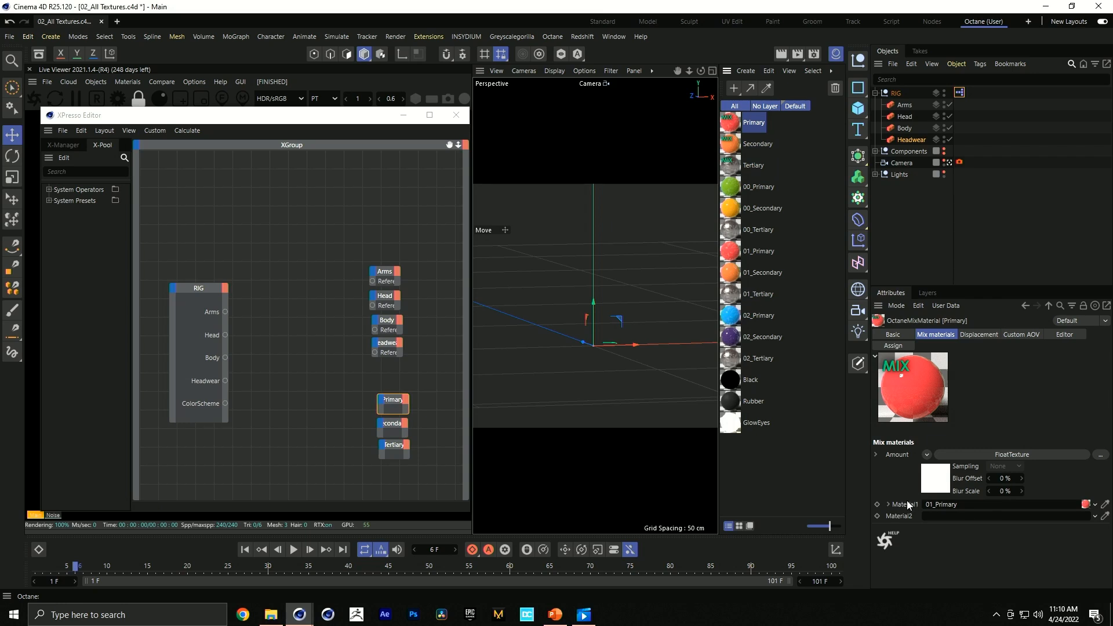
{"action": "left_click_drag", "start_coordinate": [912, 508], "coordinate": [385, 412]}
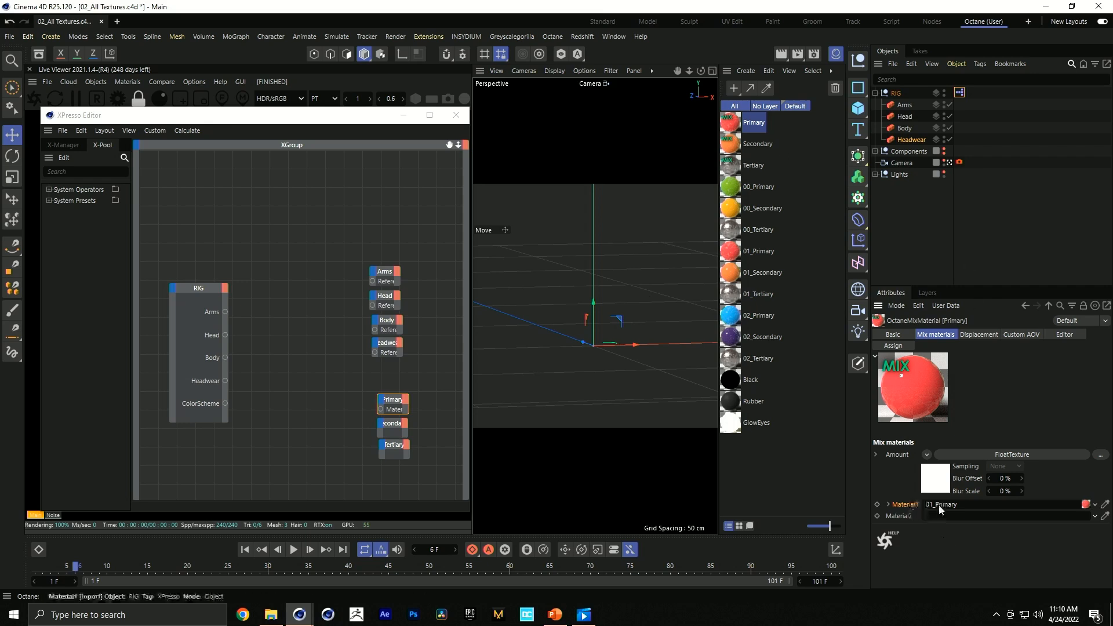
{"action": "left_click", "coordinate": [754, 144]}
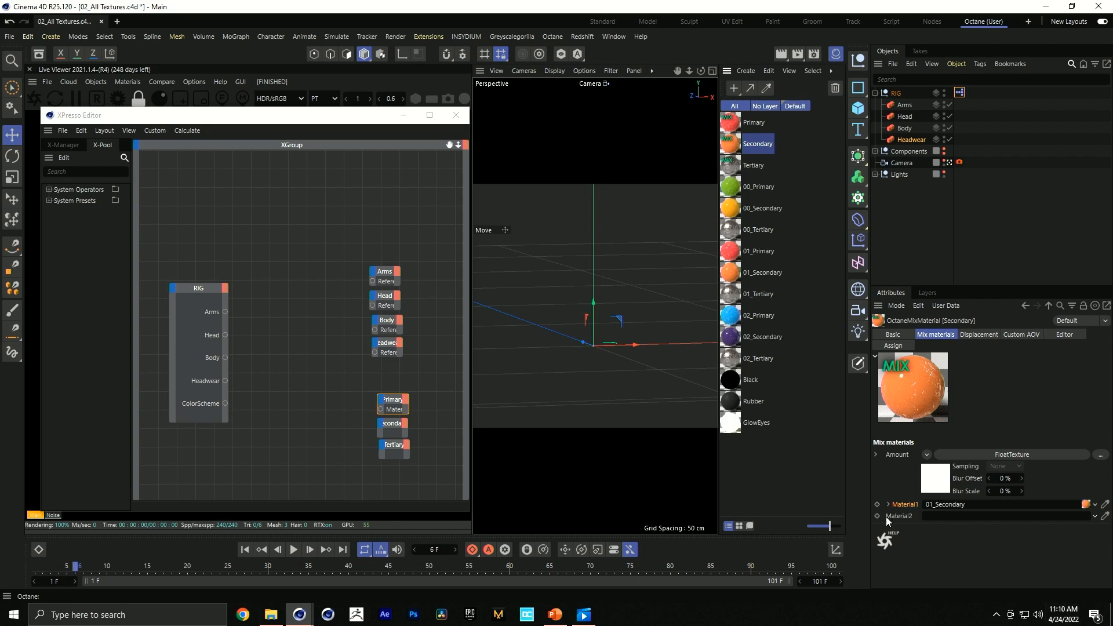
{"action": "left_click_drag", "start_coordinate": [902, 507], "coordinate": [385, 429]}
{"action": "left_click", "coordinate": [749, 161]}
{"action": "left_click_drag", "start_coordinate": [901, 503], "coordinate": [385, 454]}
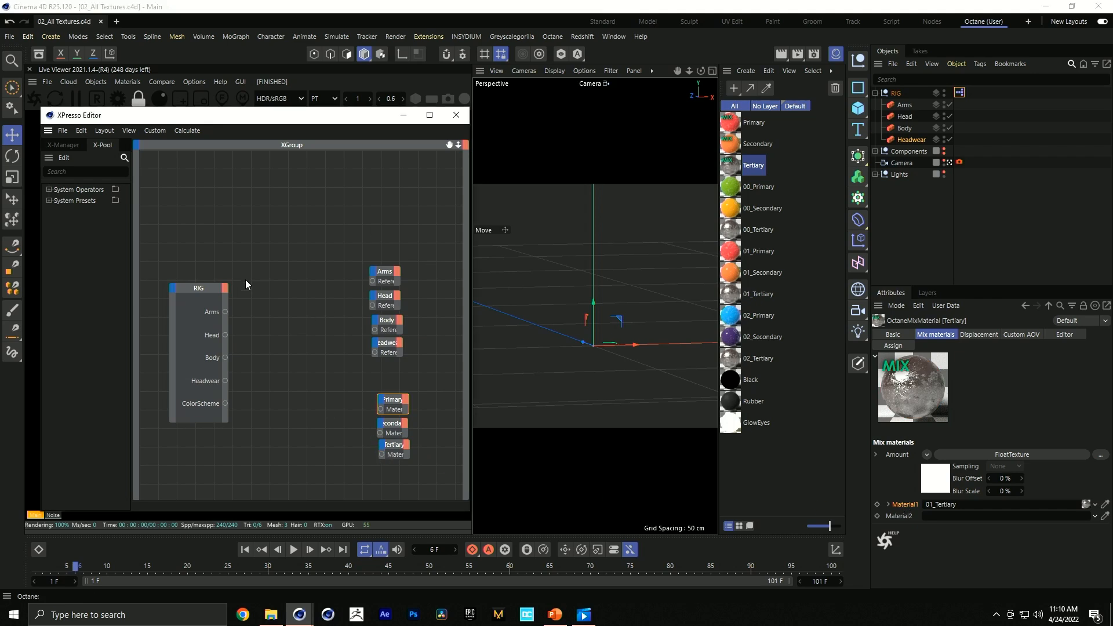
Step: Pause the live render and add a Link List node between the RIG and Arms nodes in XPresso
{"action": "left_click", "coordinate": [77, 100]}
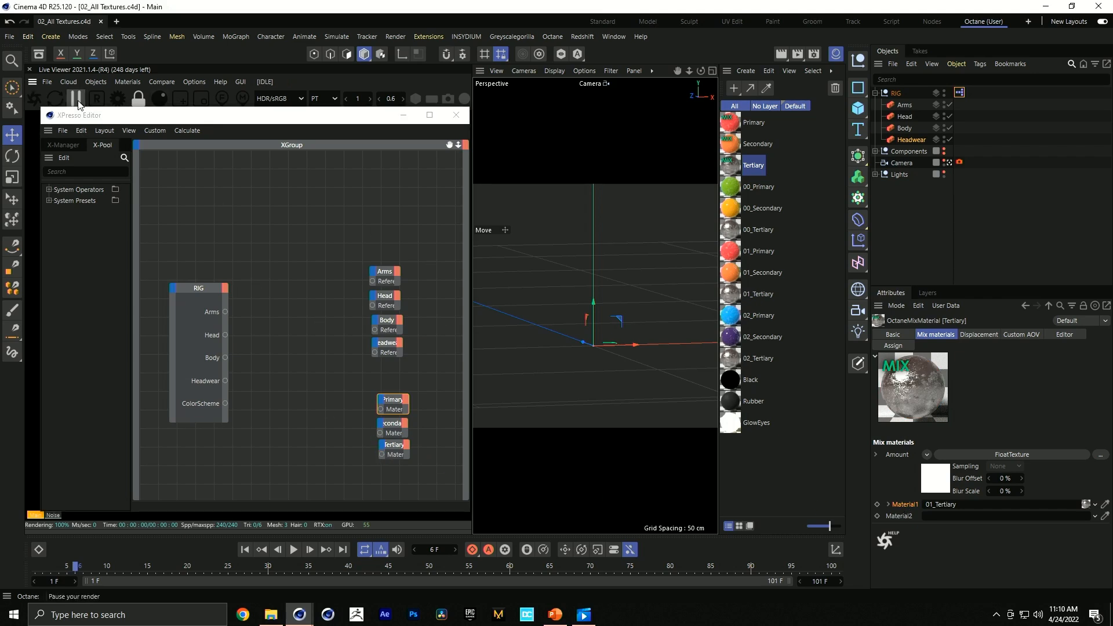
{"action": "left_click_drag", "start_coordinate": [81, 115], "coordinate": [93, 116]}
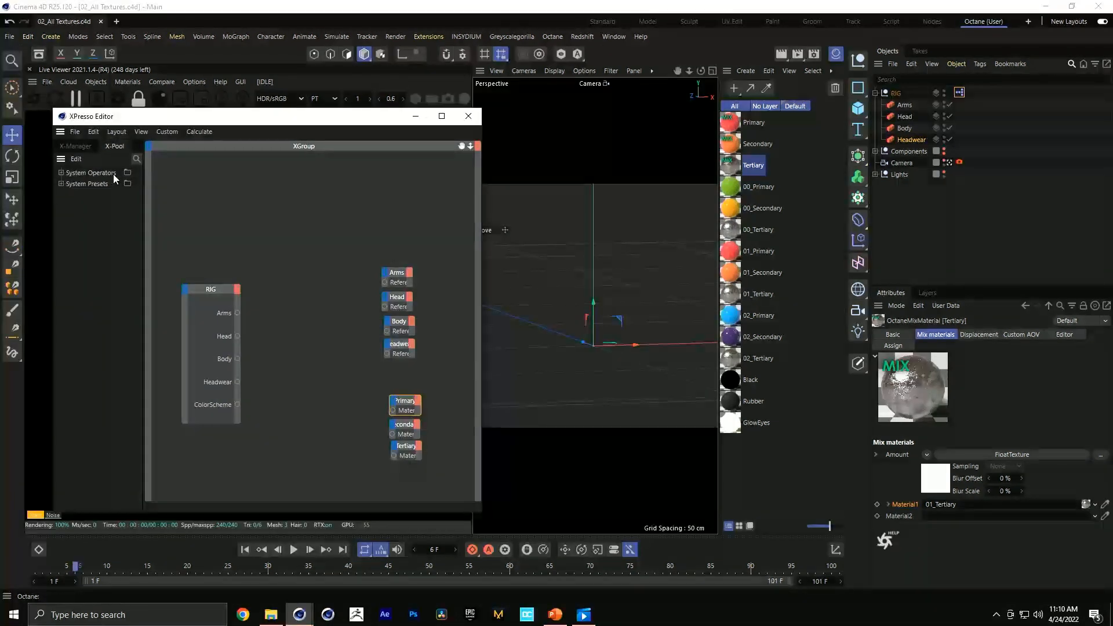
{"action": "left_click", "coordinate": [137, 159]}
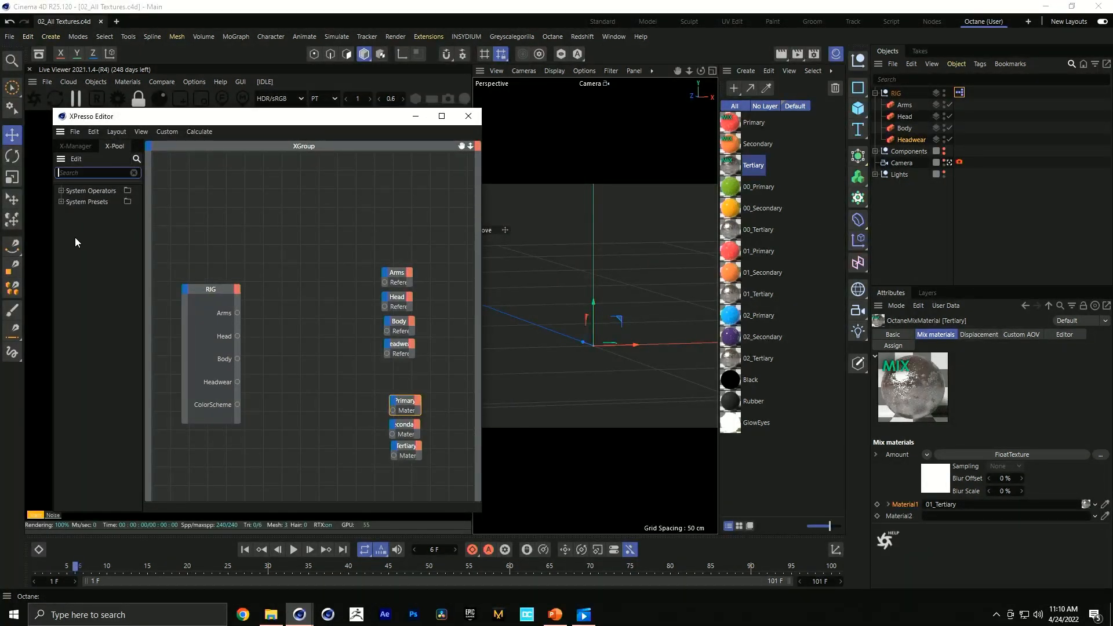
{"action": "type", "text": "l"}
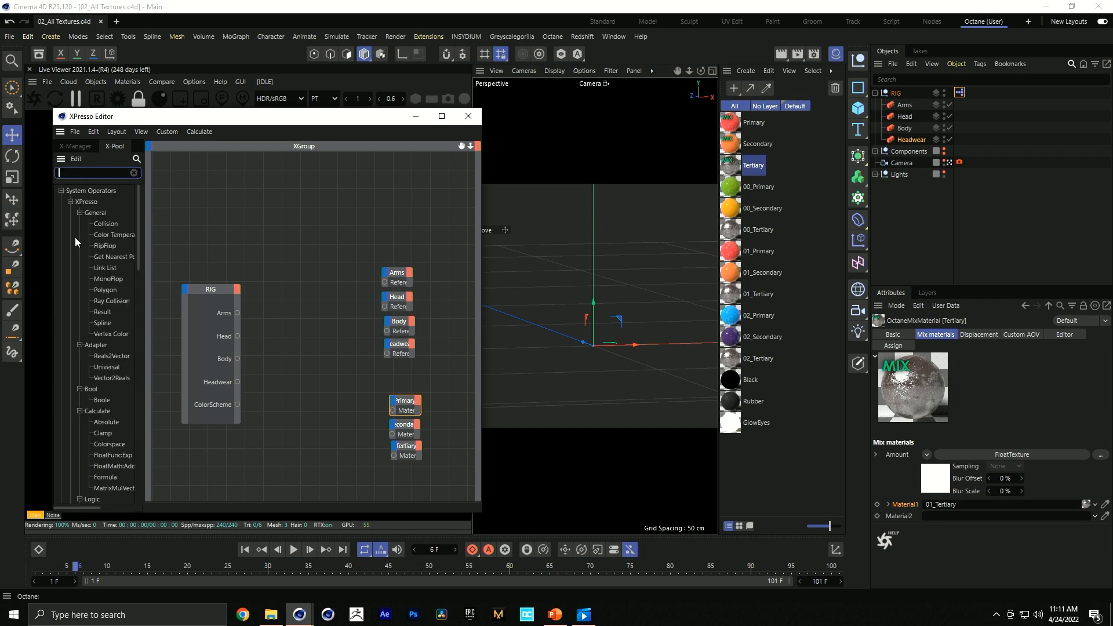
{"action": "key", "text": "BackSpace"}
{"action": "type", "text": "link"}
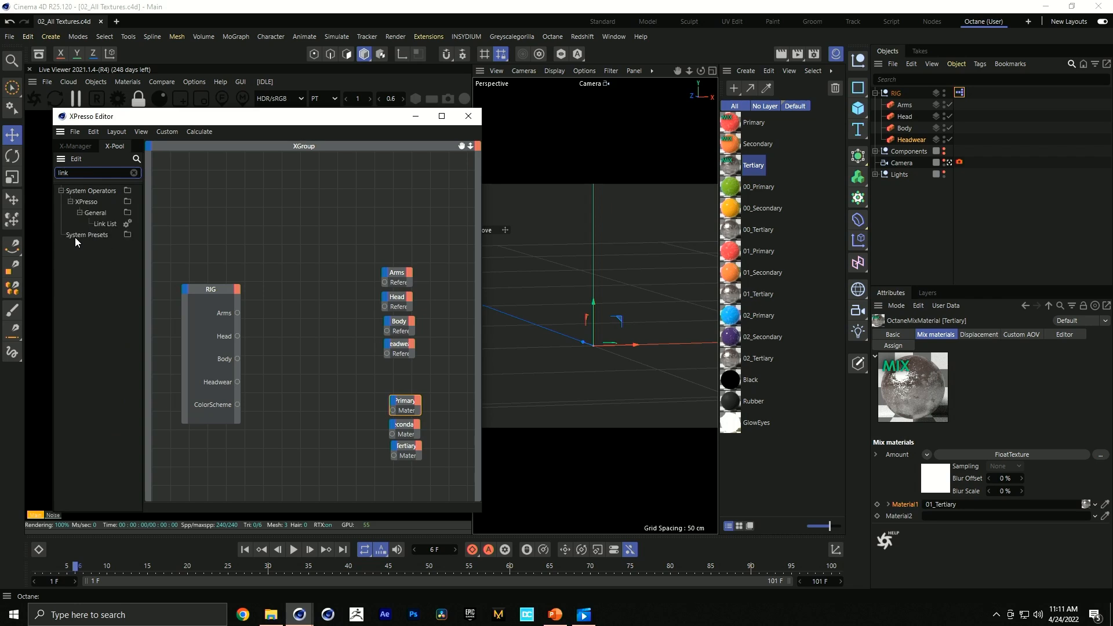
{"action": "left_click", "coordinate": [105, 224]}
{"action": "left_click_drag", "start_coordinate": [315, 230], "coordinate": [318, 251]}
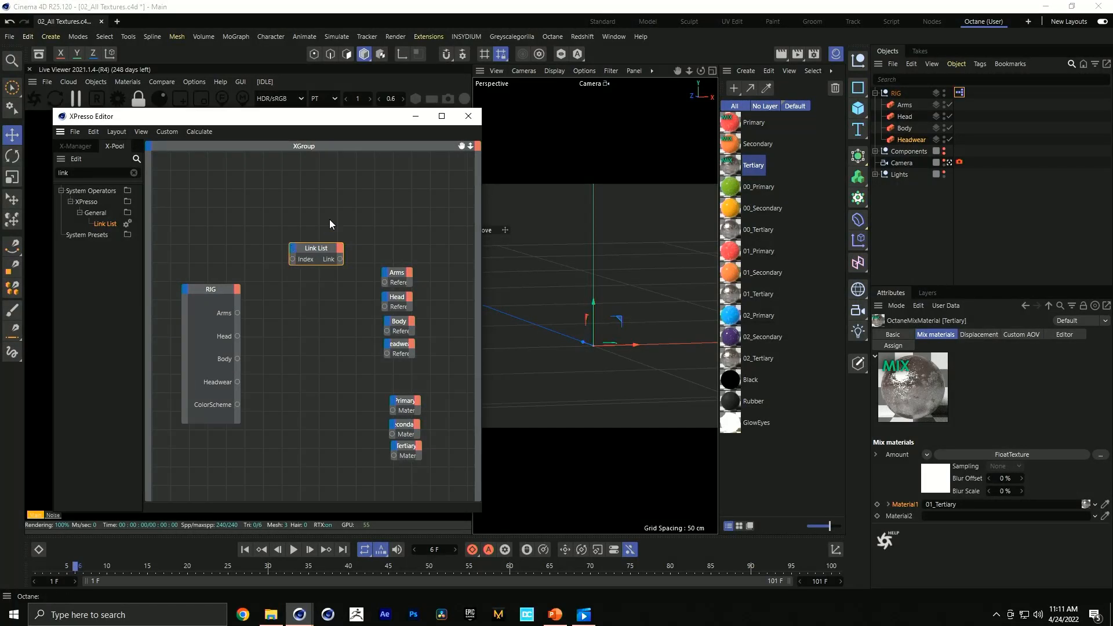
Step: Duplicate the empty Link List node into seven, four beside the instance nodes and three beside the material nodes, and save the project
{"action": "left_click", "coordinate": [325, 252]}
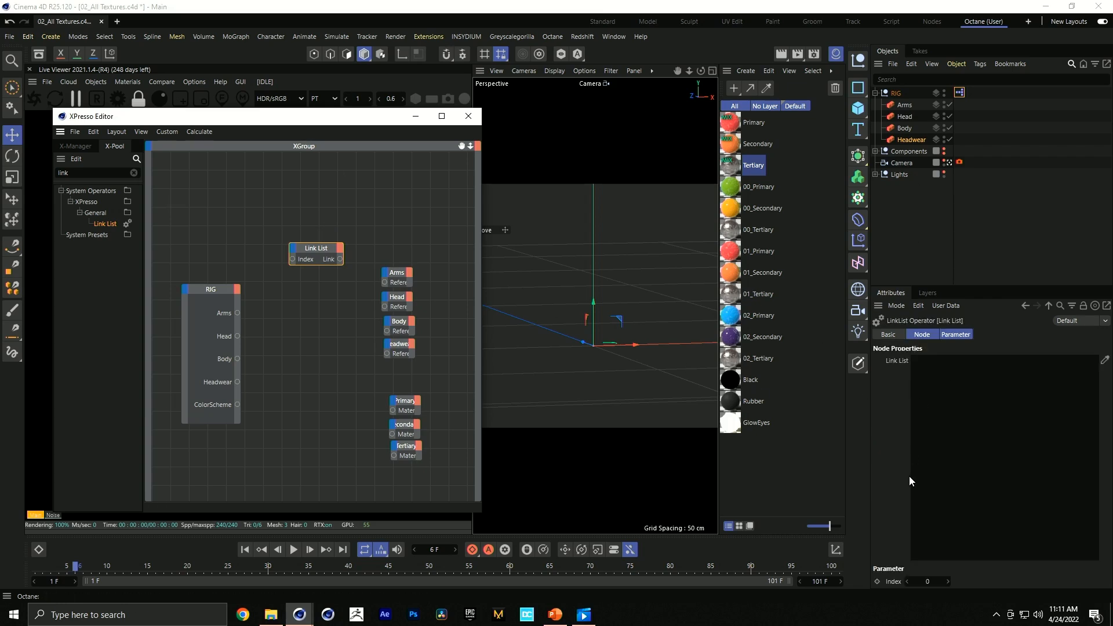
{"action": "left_click", "coordinate": [978, 413]}
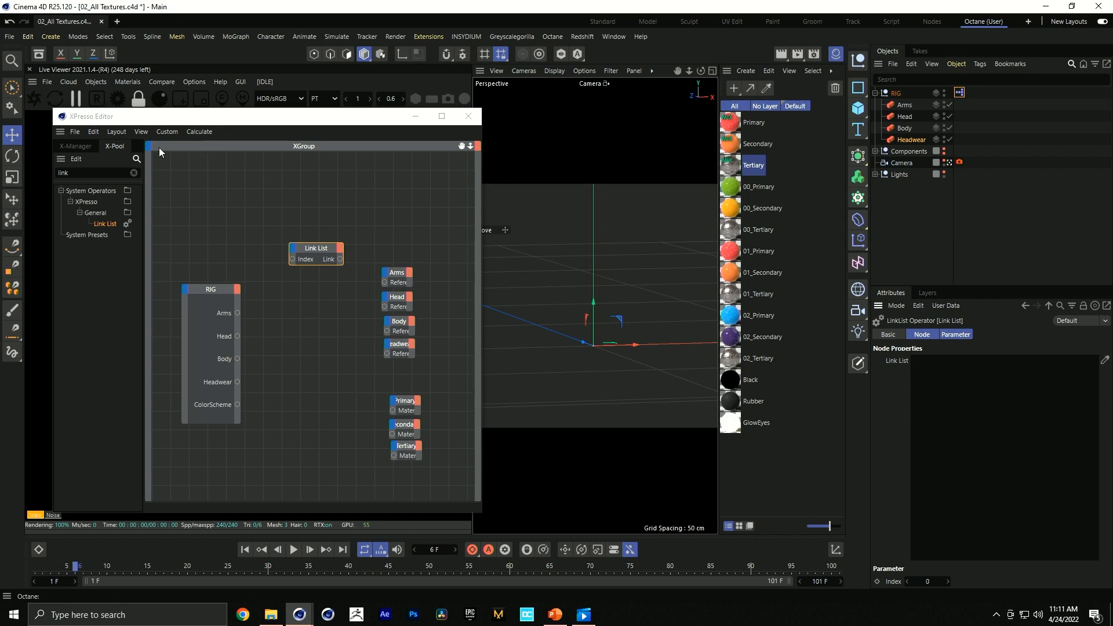
{"action": "left_click_drag", "start_coordinate": [314, 246], "coordinate": [304, 425]}
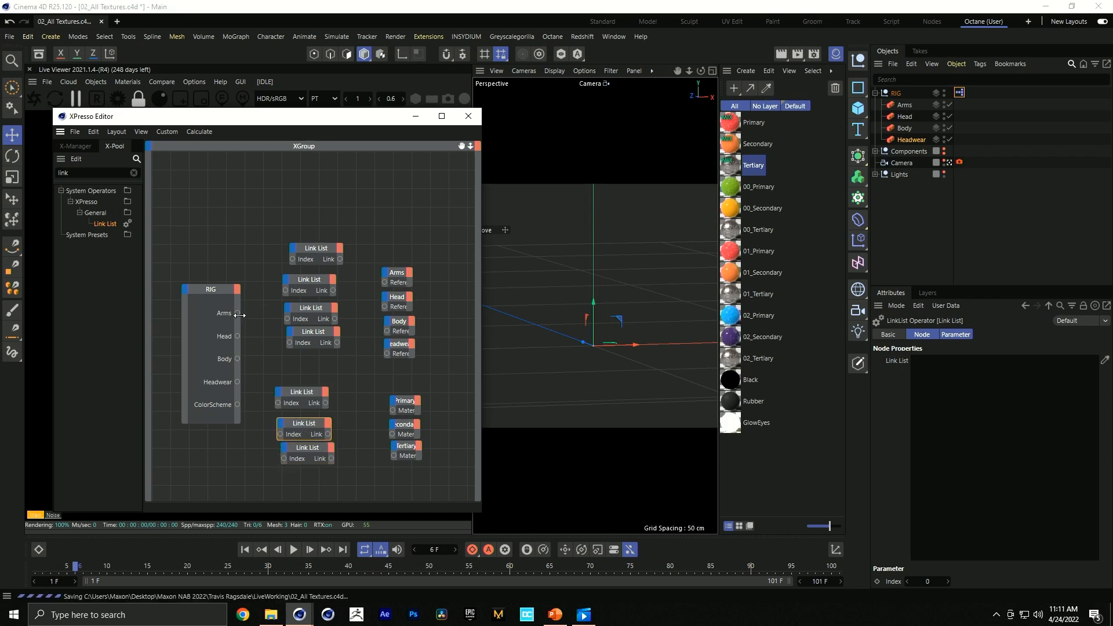
Step: Fill the first Link List node with 00_Arms, 01_Arms and 02_Arms from the Components group and save the project
{"action": "left_click", "coordinate": [319, 246]}
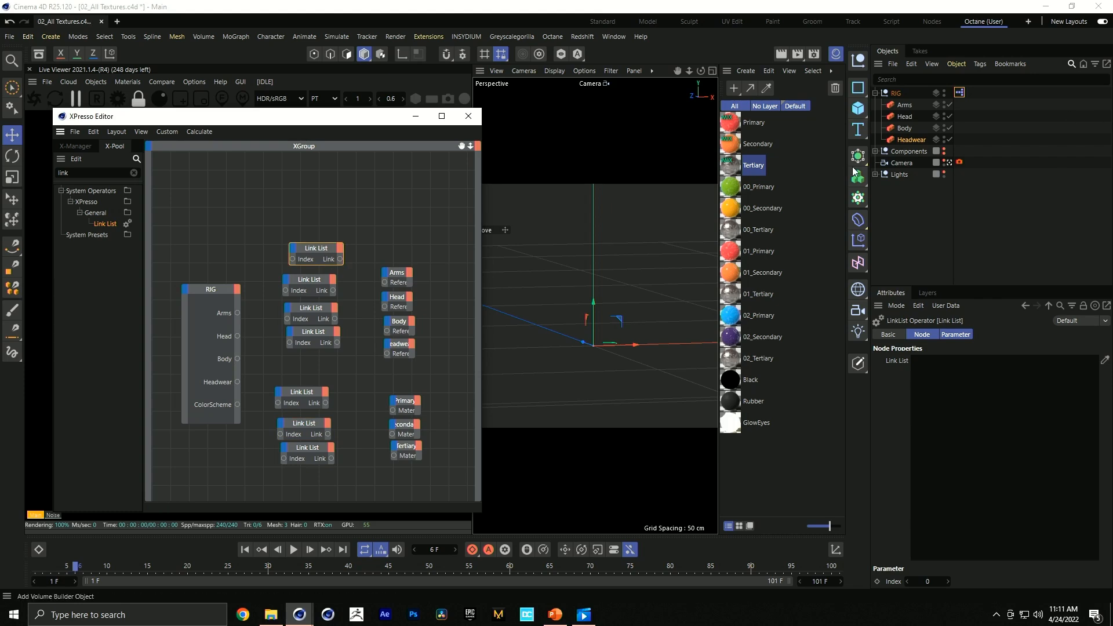
{"action": "left_click", "coordinate": [875, 93]}
{"action": "left_click", "coordinate": [880, 105]}
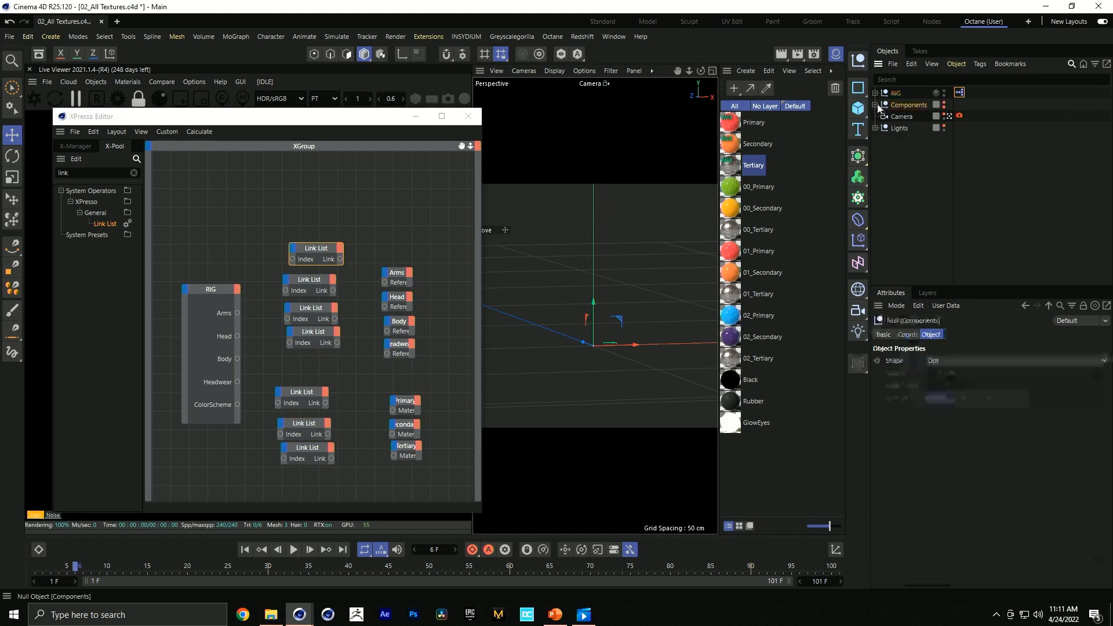
{"action": "left_click", "coordinate": [876, 105]}
{"action": "left_click", "coordinate": [889, 118]}
{"action": "left_click", "coordinate": [882, 116]}
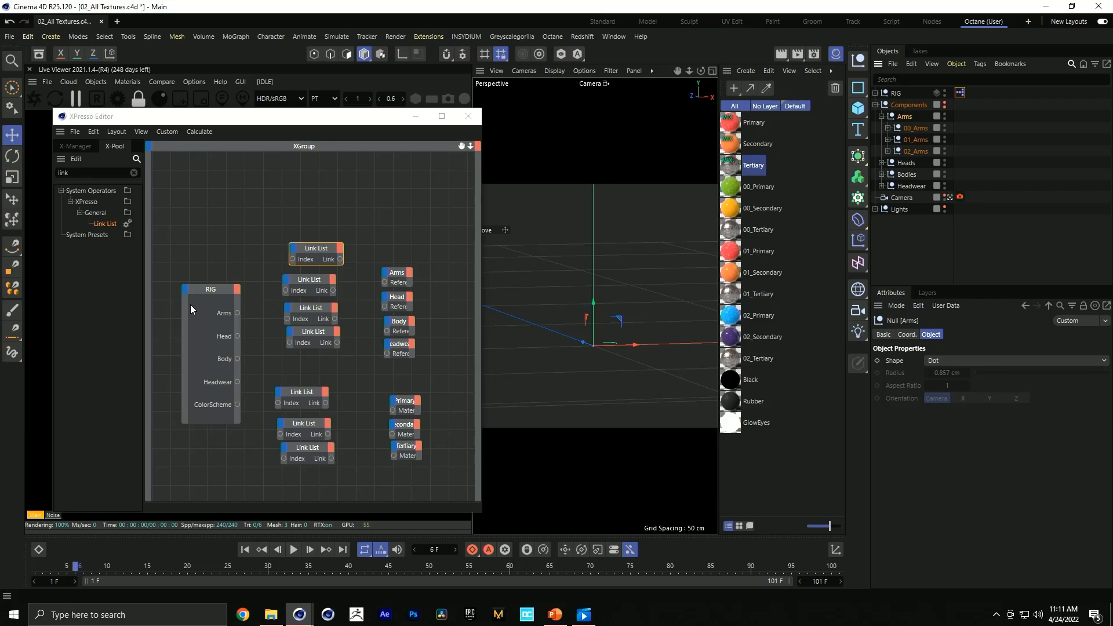
{"action": "left_click", "coordinate": [312, 255]}
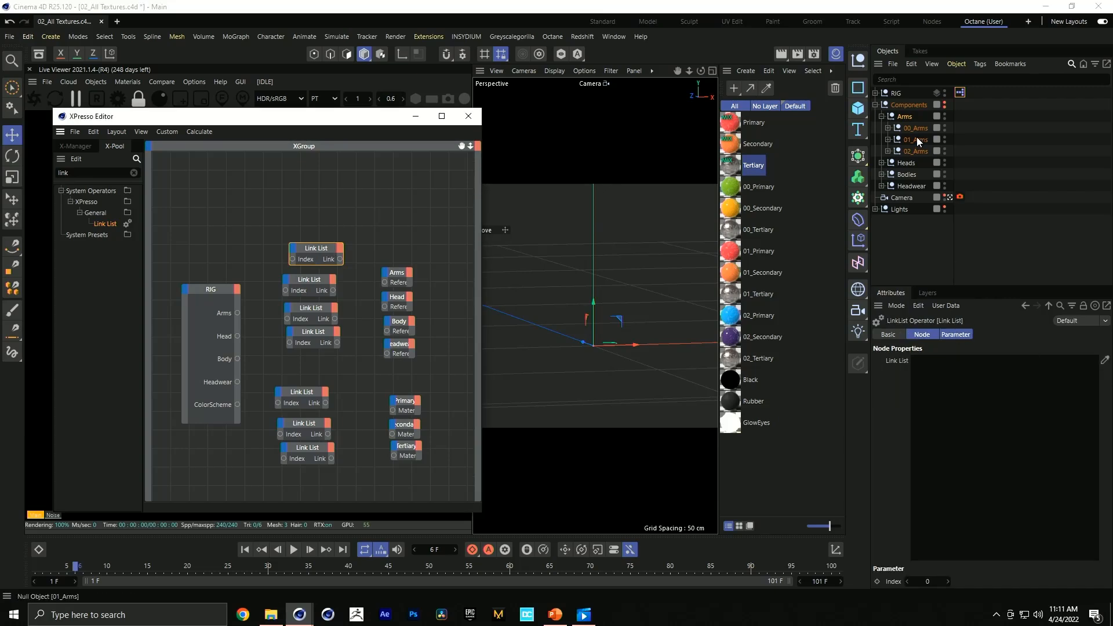
{"action": "left_click", "coordinate": [1083, 306]}
{"action": "left_click", "coordinate": [907, 128]}
{"action": "left_click", "coordinate": [910, 150], "text": "shift"}
{"action": "left_click_drag", "start_coordinate": [917, 176], "coordinate": [980, 433]}
{"action": "key", "text": "ctrl+s"}
Step: Fill the second Link List node with 00_Head, 01_Head and 02_Head in that order
{"action": "left_click", "coordinate": [301, 282]}
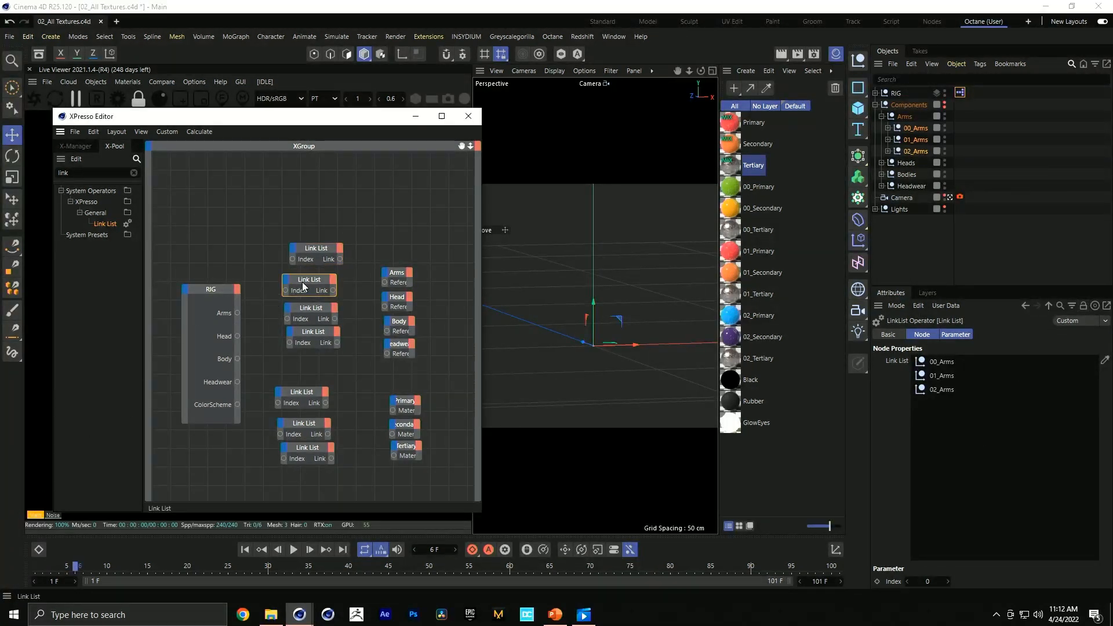
{"action": "left_click", "coordinate": [881, 116]}
{"action": "left_click", "coordinate": [888, 128]}
{"action": "left_click", "coordinate": [882, 127]}
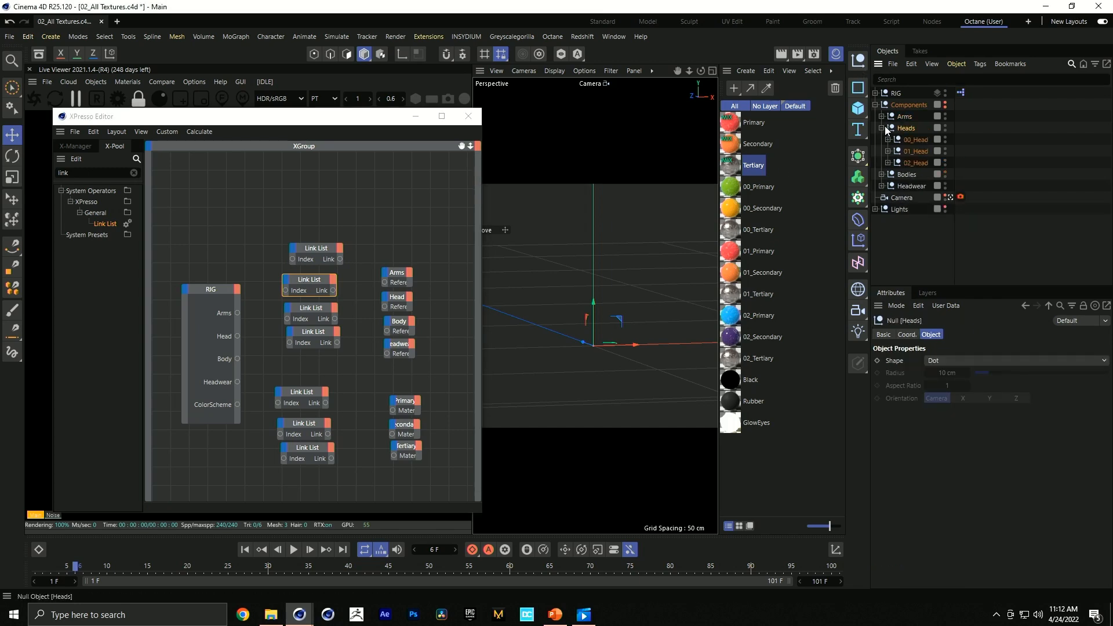
{"action": "left_click", "coordinate": [311, 283]}
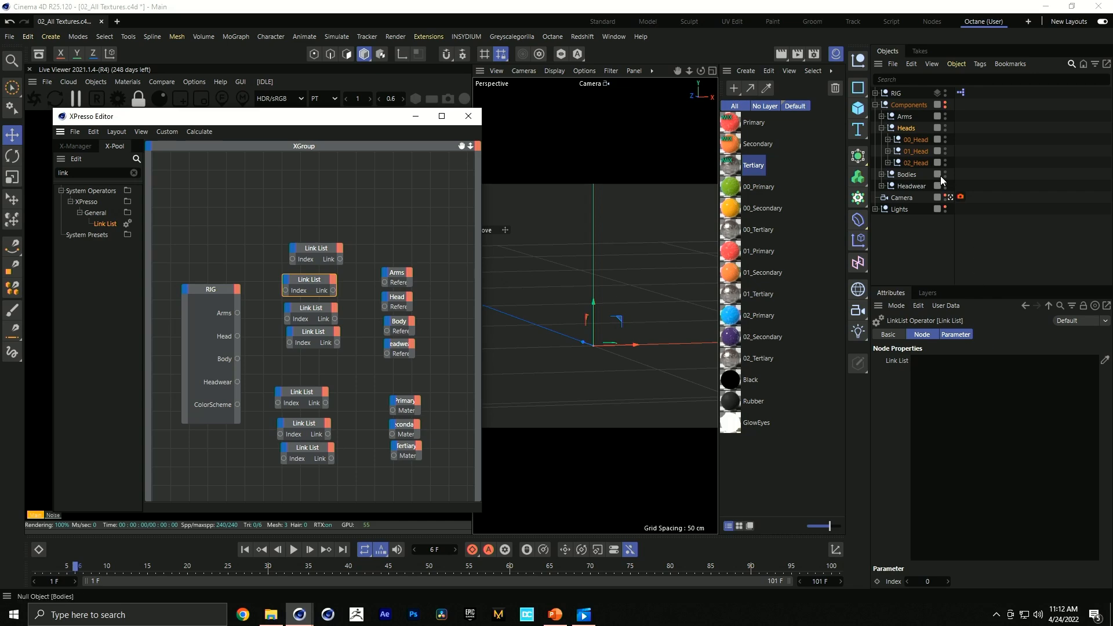
{"action": "left_click_drag", "start_coordinate": [918, 142], "coordinate": [969, 426]}
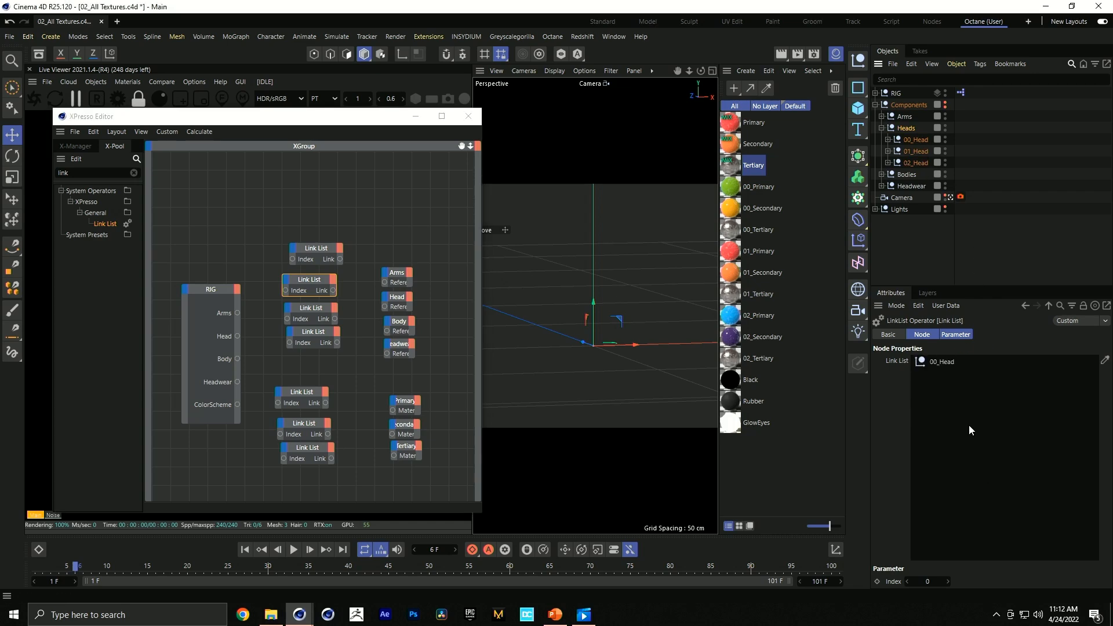
{"action": "left_click_drag", "start_coordinate": [918, 151], "coordinate": [956, 413]}
{"action": "left_click_drag", "start_coordinate": [916, 163], "coordinate": [955, 473]}
Step: Fill the third Link List node with 00_Body, 01_Body and 02_Body from the Bodies group
{"action": "left_click", "coordinate": [881, 128]}
{"action": "left_click", "coordinate": [882, 140]}
{"action": "left_click", "coordinate": [314, 314]}
{"action": "left_click_drag", "start_coordinate": [916, 152], "coordinate": [942, 362]}
{"action": "left_click_drag", "start_coordinate": [920, 161], "coordinate": [953, 445]}
{"action": "left_click_drag", "start_coordinate": [909, 176], "coordinate": [939, 394]}
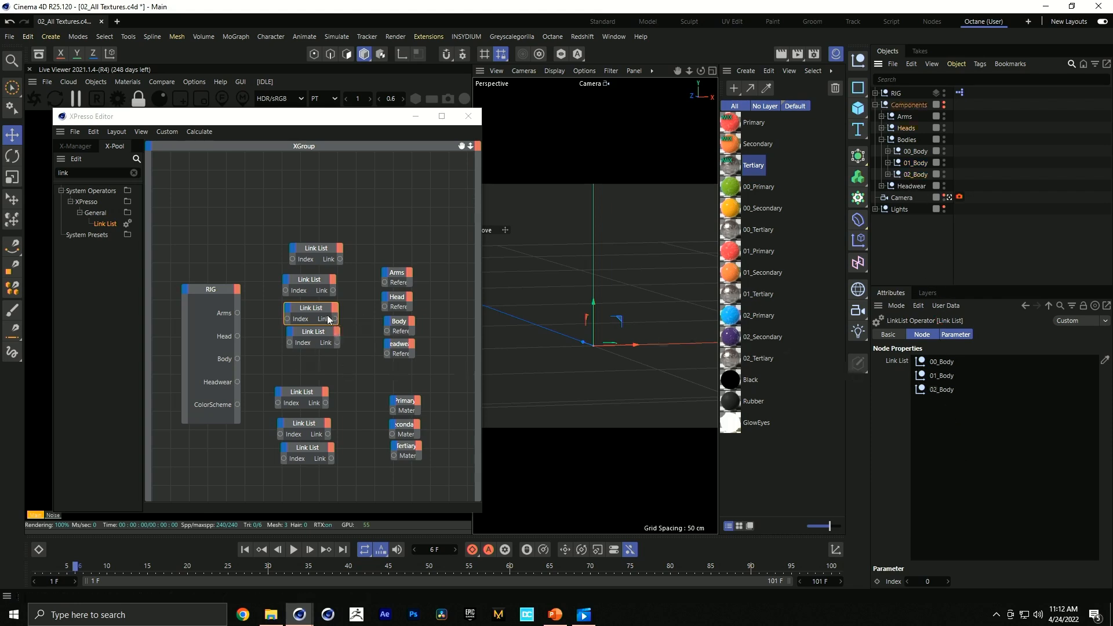
Step: Fill the fourth Link List node with the nulls from the Headwear group, in order
{"action": "left_click", "coordinate": [320, 334]}
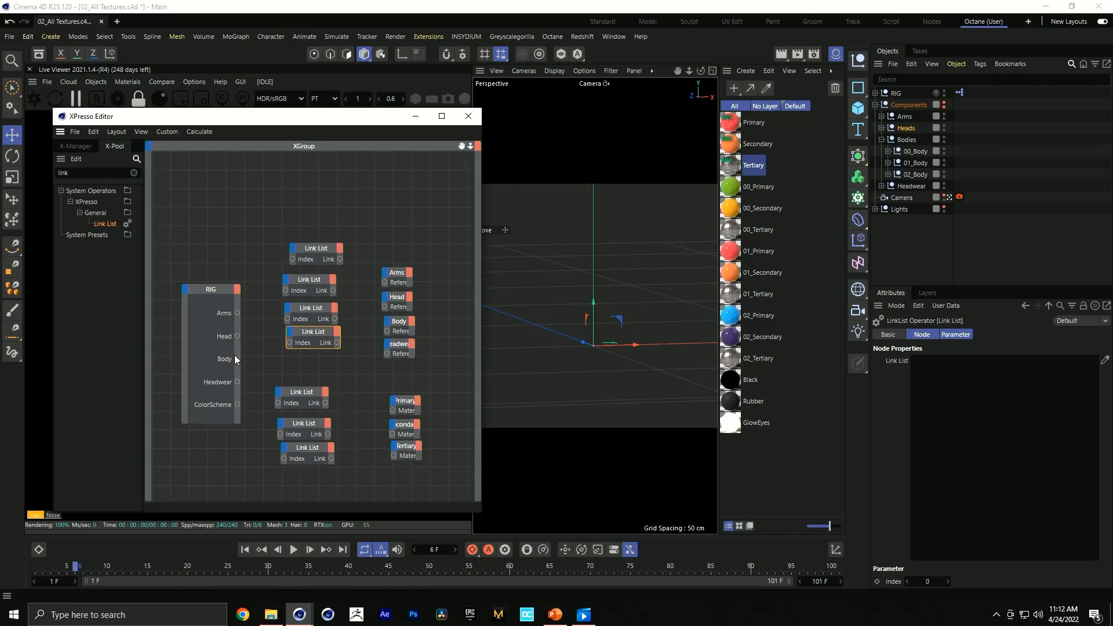
{"action": "left_click", "coordinate": [882, 136]}
{"action": "left_click", "coordinate": [882, 139]}
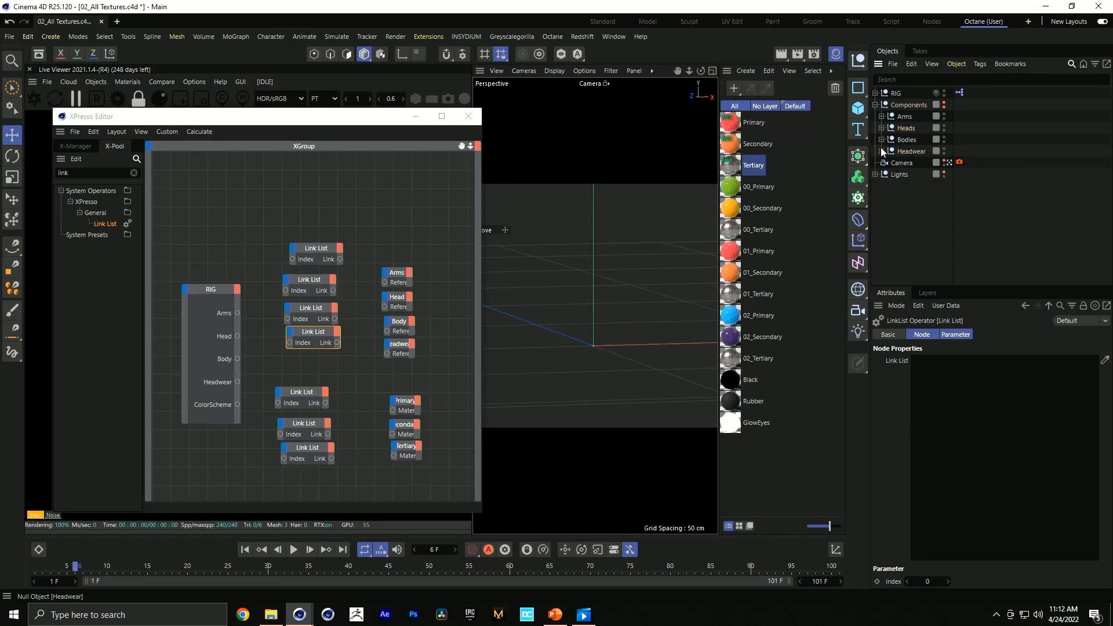
{"action": "left_click", "coordinate": [881, 151]}
{"action": "left_click_drag", "start_coordinate": [922, 163], "coordinate": [939, 361]}
{"action": "left_click_drag", "start_coordinate": [919, 174], "coordinate": [946, 374]}
{"action": "left_click_drag", "start_coordinate": [944, 460], "coordinate": [944, 458]}
{"action": "left_click", "coordinate": [888, 152]}
{"action": "left_click", "coordinate": [881, 152]}
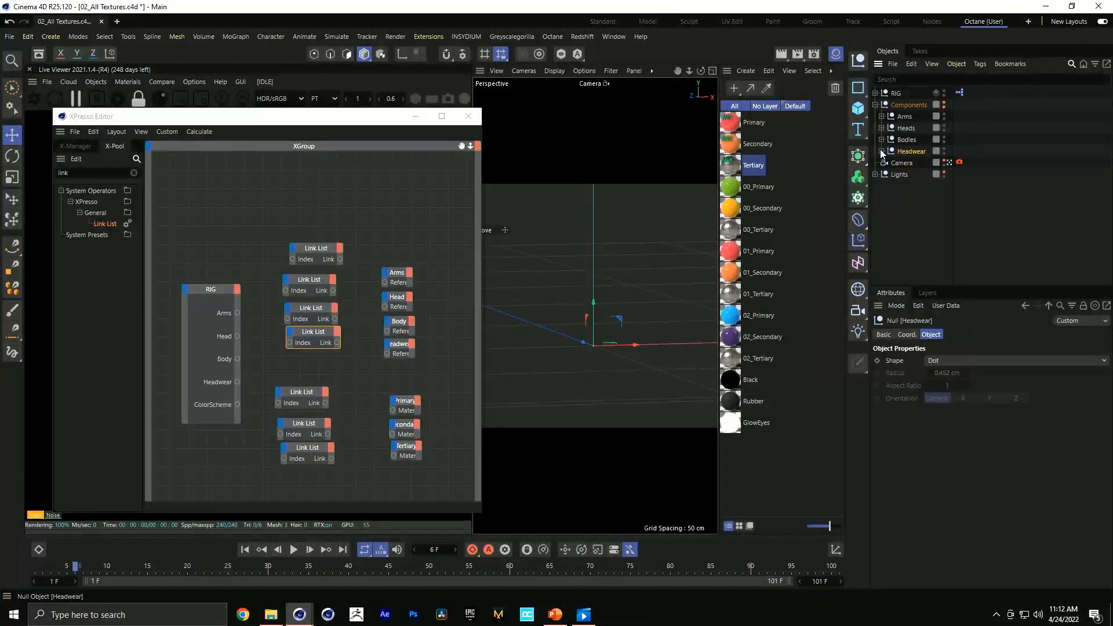
Step: Fill the Link List node beside the Primary material node with 00_Primary, 01_Primary and 02_Primary
{"action": "left_click", "coordinate": [309, 390]}
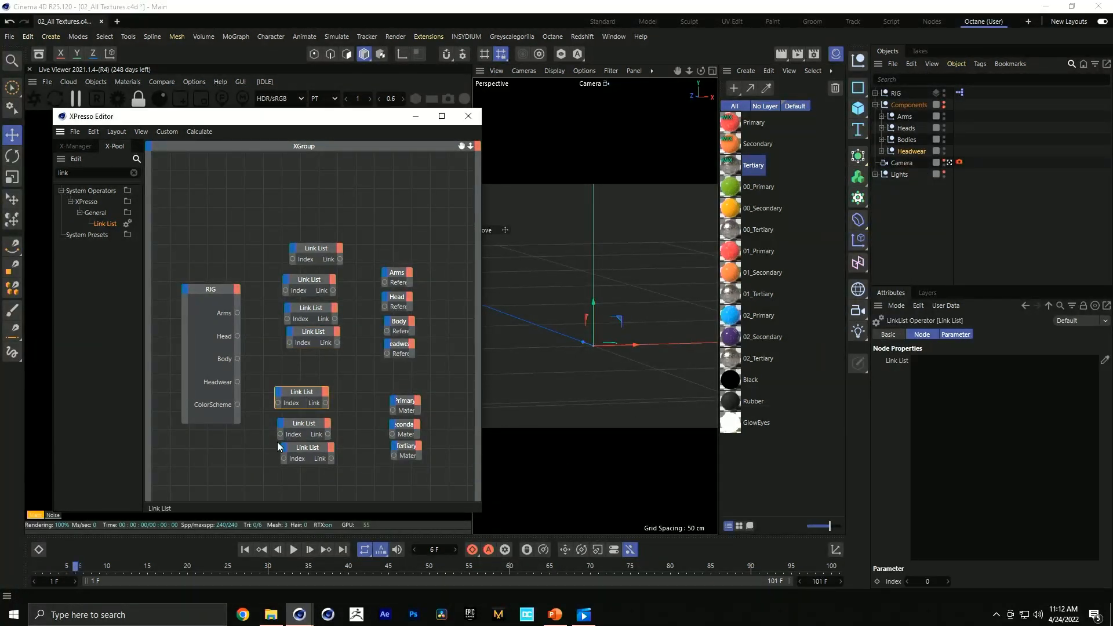
{"action": "left_click_drag", "start_coordinate": [754, 186], "coordinate": [972, 430]}
{"action": "left_click_drag", "start_coordinate": [765, 325], "coordinate": [1005, 470]}
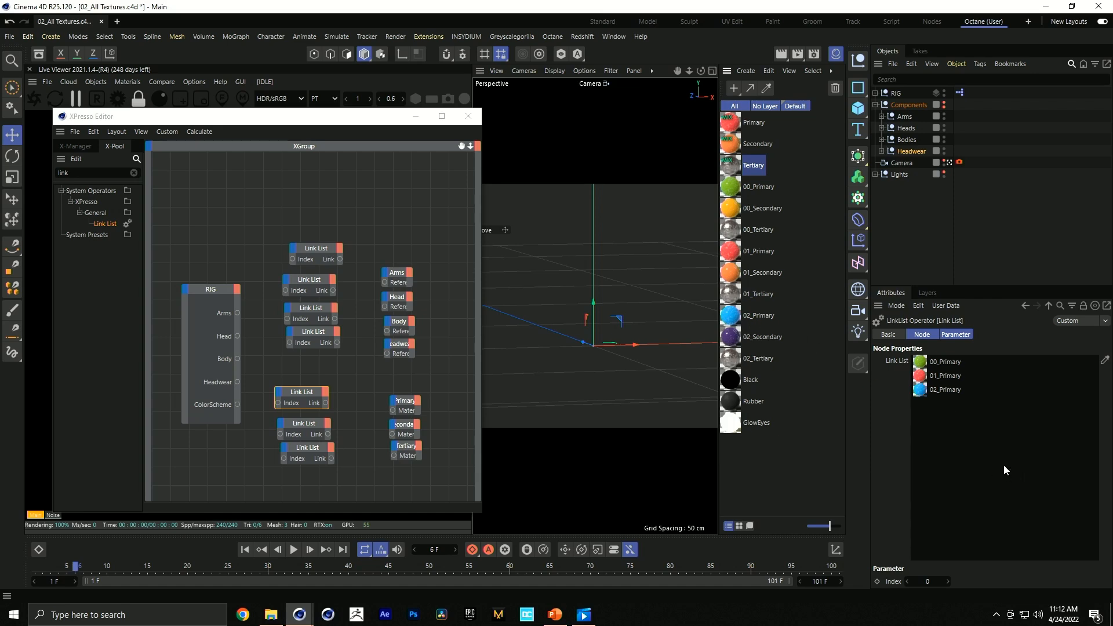
Step: Fill the Link List node beside the Secondary material node with 00_Secondary, 01_Secondary and 02_Secondary
{"action": "left_click", "coordinate": [299, 425]}
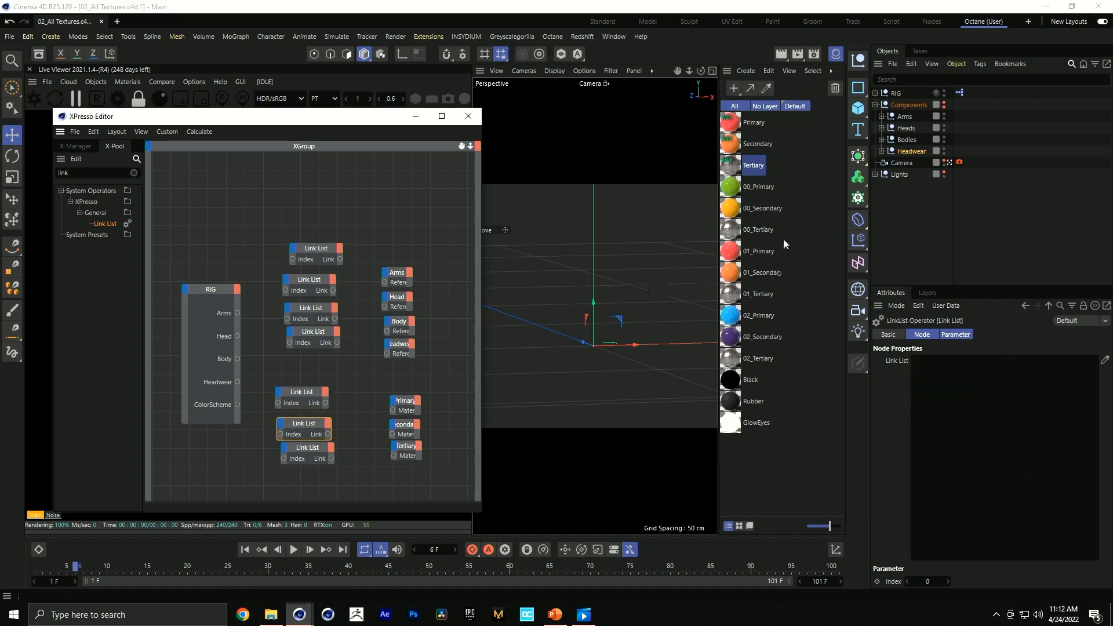
{"action": "left_click_drag", "start_coordinate": [751, 207], "coordinate": [985, 478]}
{"action": "left_click_drag", "start_coordinate": [763, 269], "coordinate": [937, 422]}
{"action": "left_click_drag", "start_coordinate": [760, 338], "coordinate": [961, 440]}
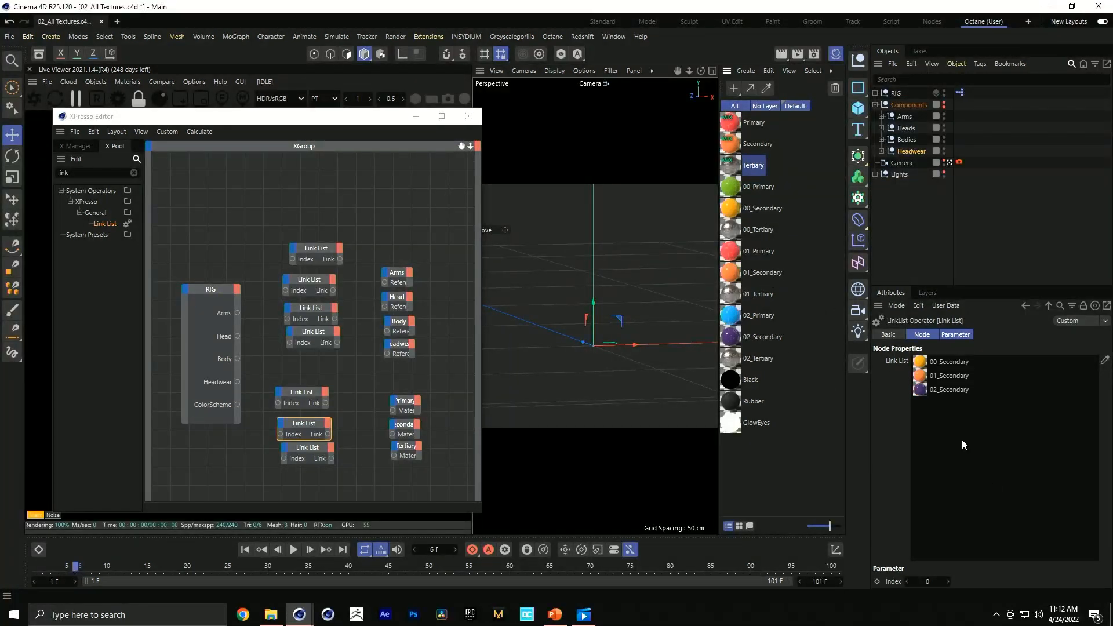
Step: Fill the Link List node beside the Tertiary material node with 00_Tertiary, 01_Tertiary and 02_Tertiary, and save the project
{"action": "left_click", "coordinate": [322, 447]}
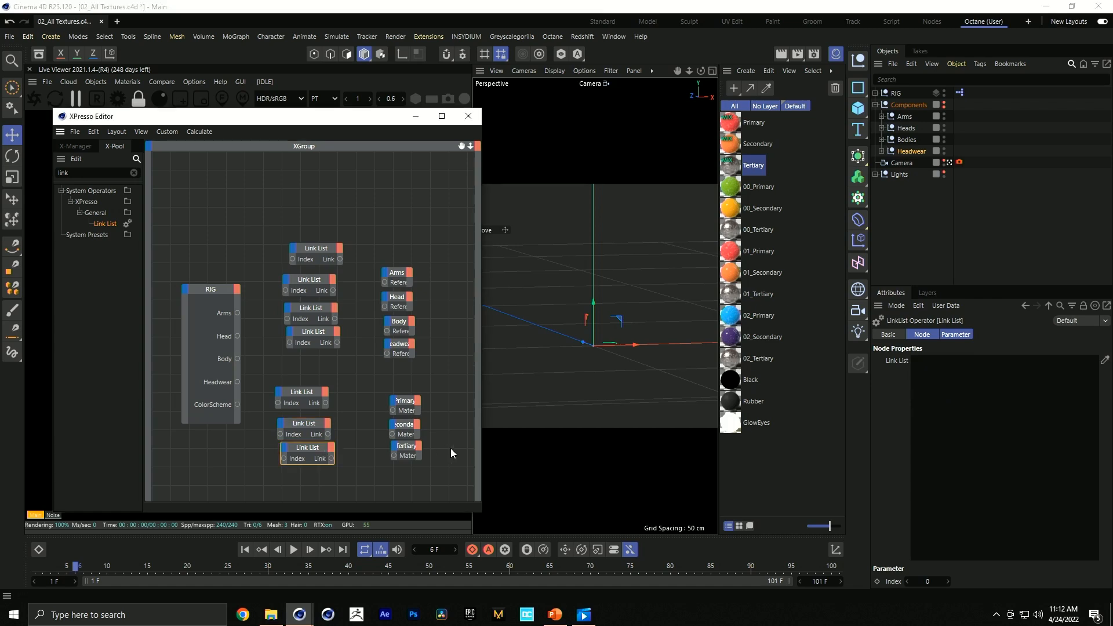
{"action": "left_click_drag", "start_coordinate": [747, 230], "coordinate": [977, 369]}
{"action": "left_click_drag", "start_coordinate": [767, 300], "coordinate": [951, 384]}
{"action": "left_click_drag", "start_coordinate": [748, 355], "coordinate": [956, 398]}
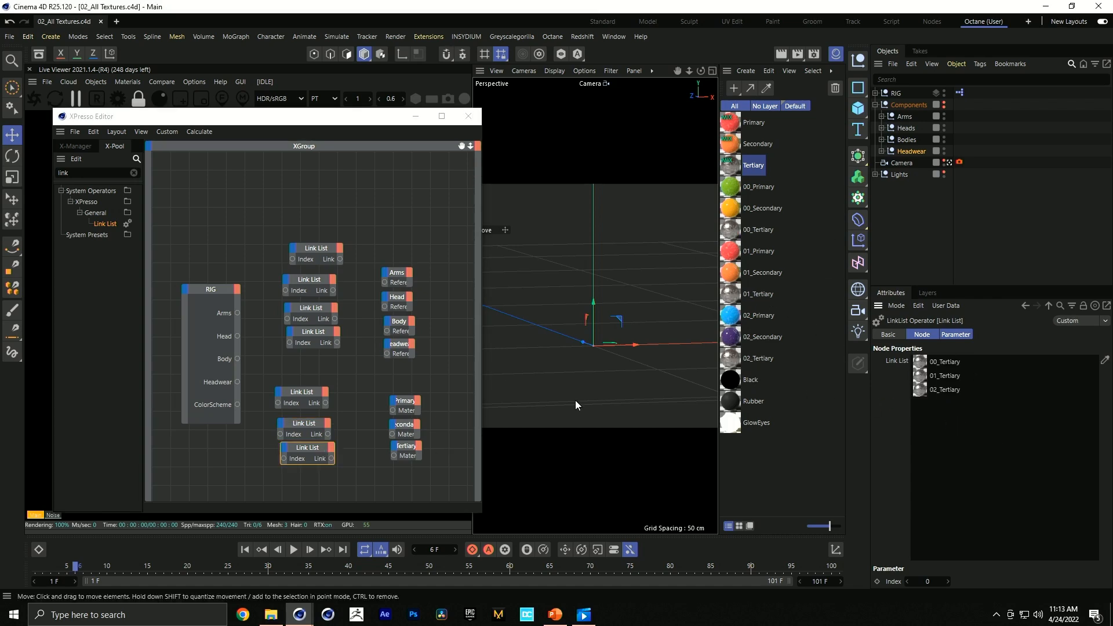
Step: Wire RIG's Arms and Head outputs through the first two Link Lists into the Arms and Head Reference Object ports, and expand the RIG hierarchy
{"action": "left_click_drag", "start_coordinate": [237, 313], "coordinate": [384, 282]}
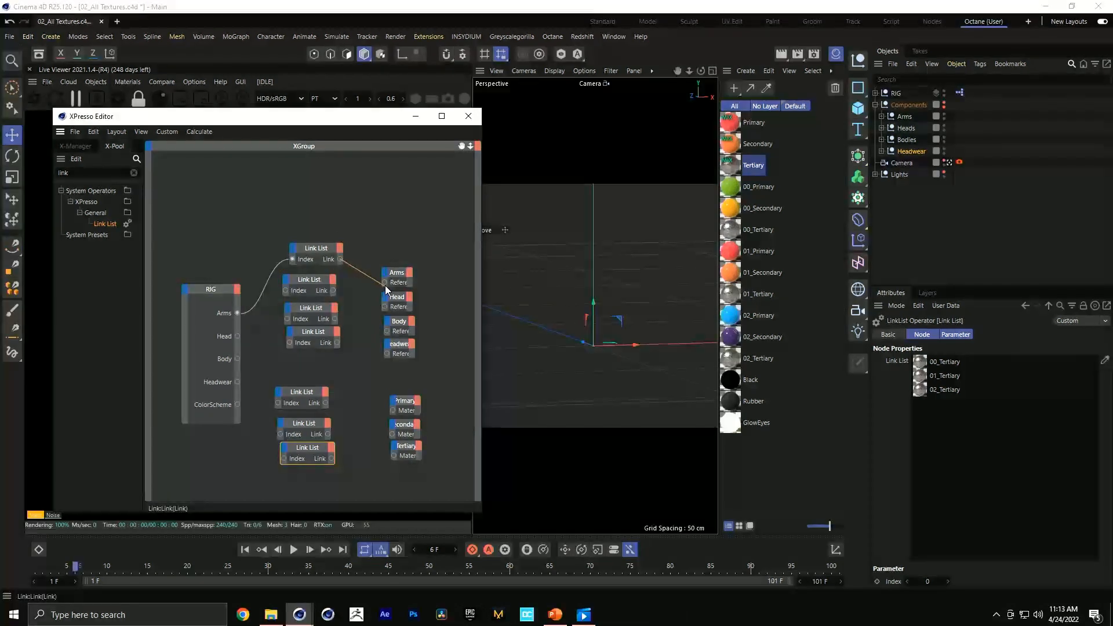
{"action": "left_click_drag", "start_coordinate": [237, 336], "coordinate": [286, 290]}
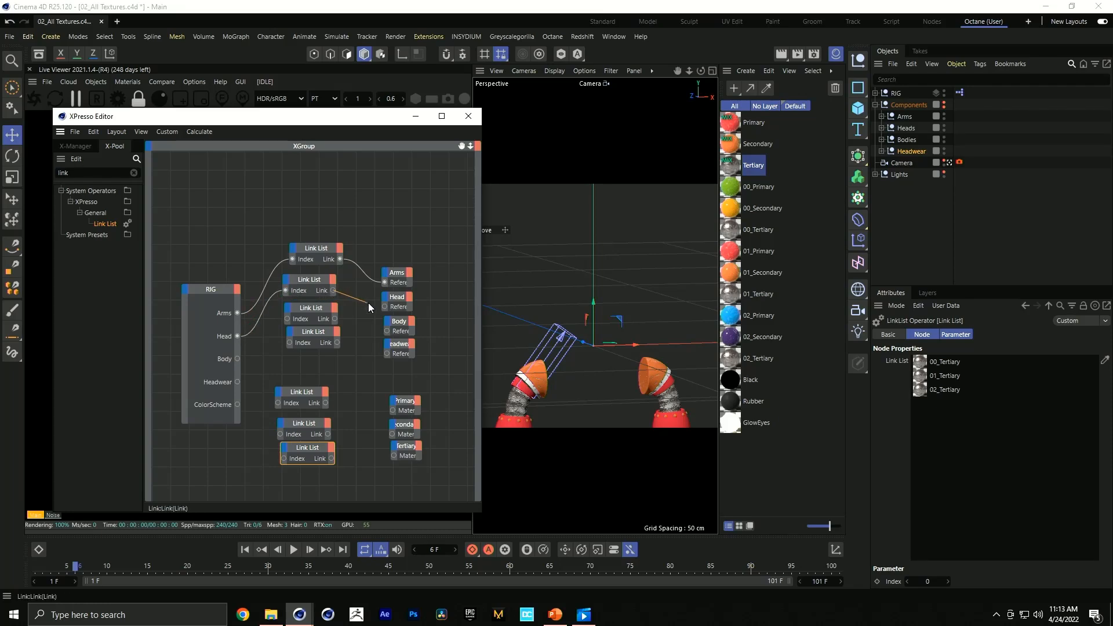
{"action": "left_click_drag", "start_coordinate": [385, 311], "coordinate": [385, 307]}
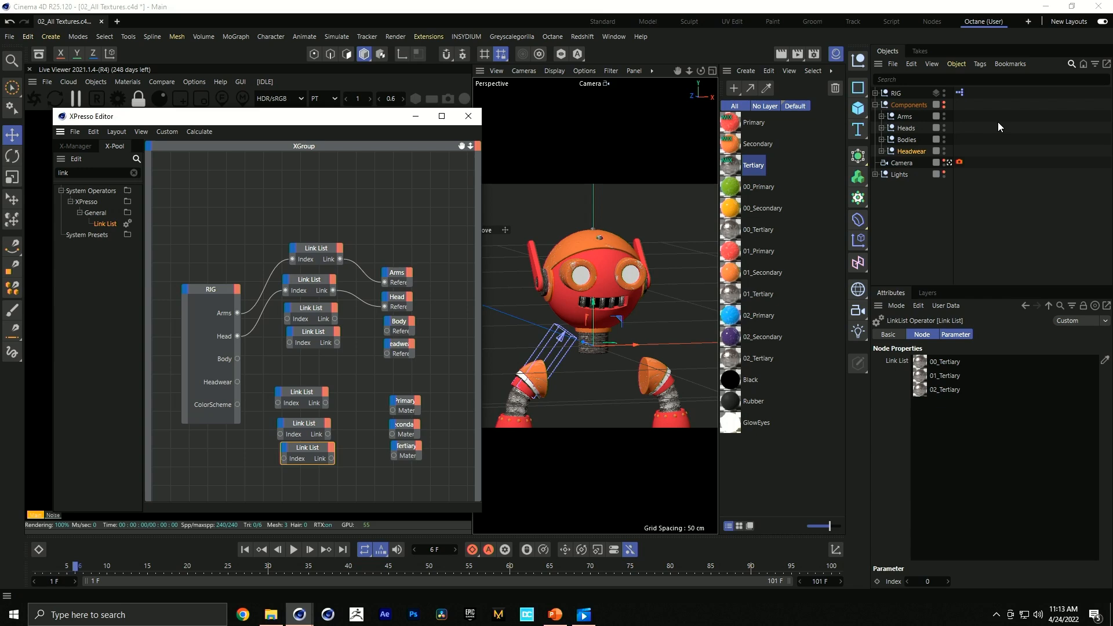
{"action": "left_click", "coordinate": [876, 93]}
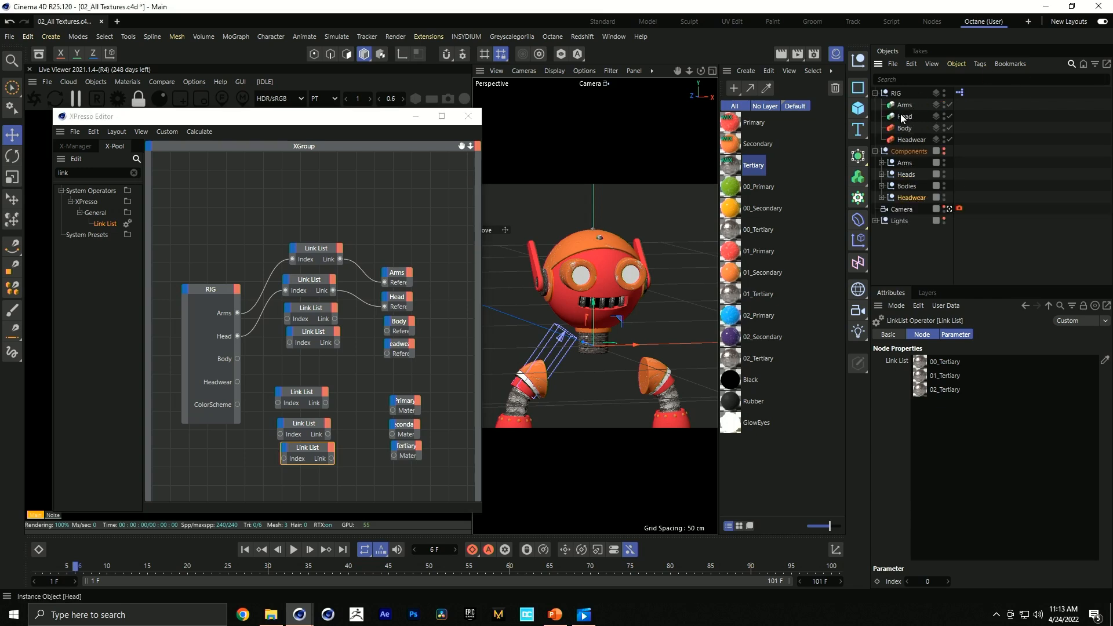
Step: Connect RIG's Body output to the Index of the Link List holding the bodies, and its Link output to Body's Reference Object port
{"action": "left_click_drag", "start_coordinate": [237, 360], "coordinate": [289, 343]}
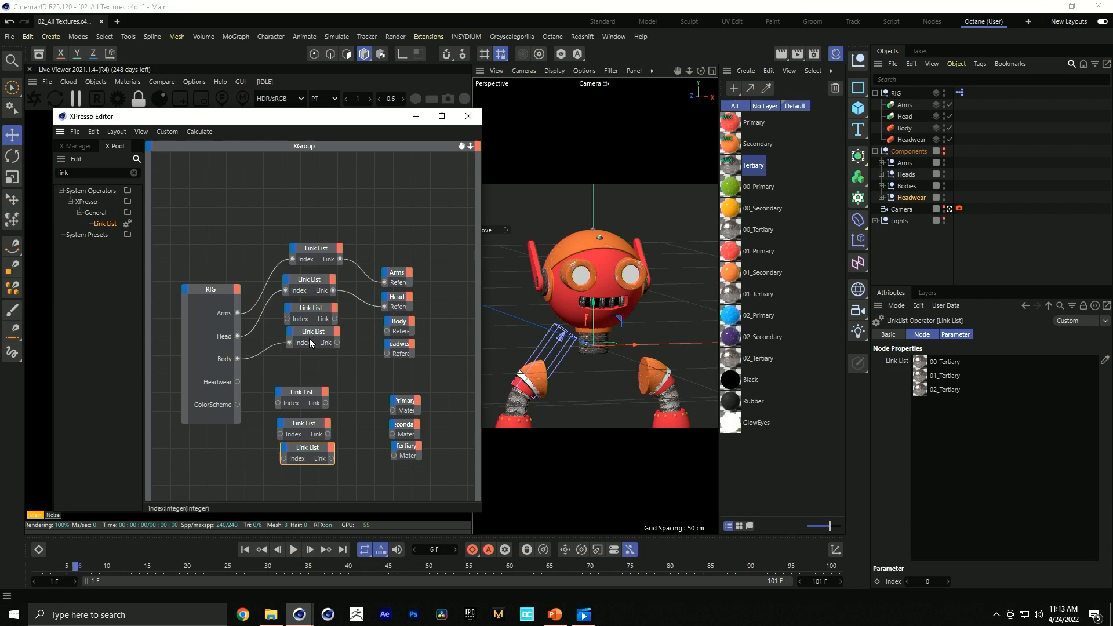
{"action": "double_click", "coordinate": [269, 348]}
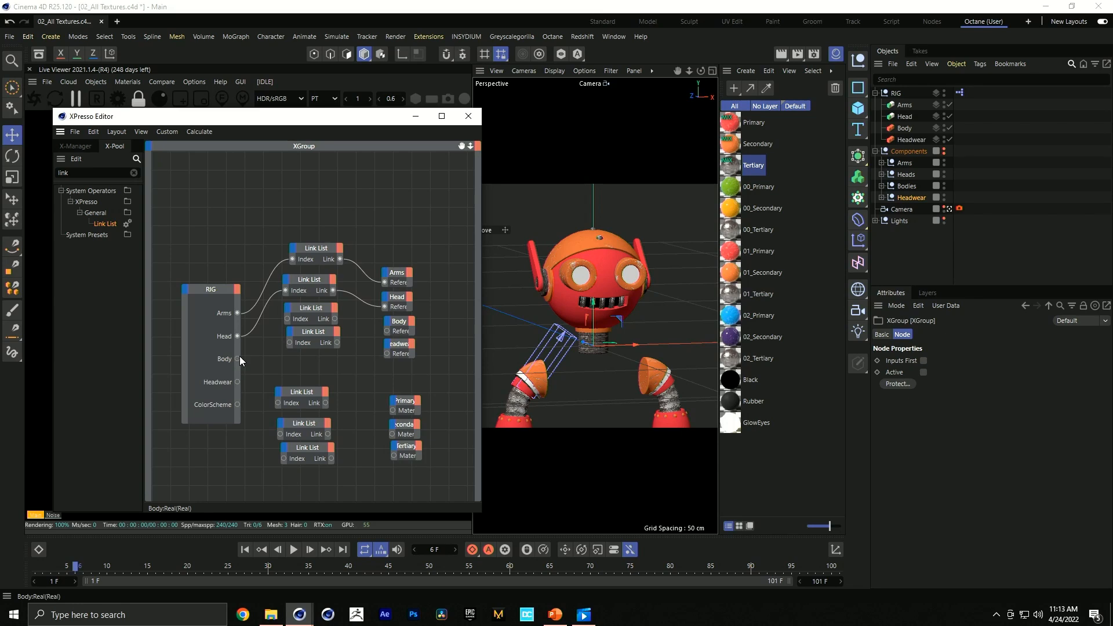
{"action": "left_click", "coordinate": [288, 323]}
{"action": "left_click_drag", "start_coordinate": [238, 355], "coordinate": [237, 359]}
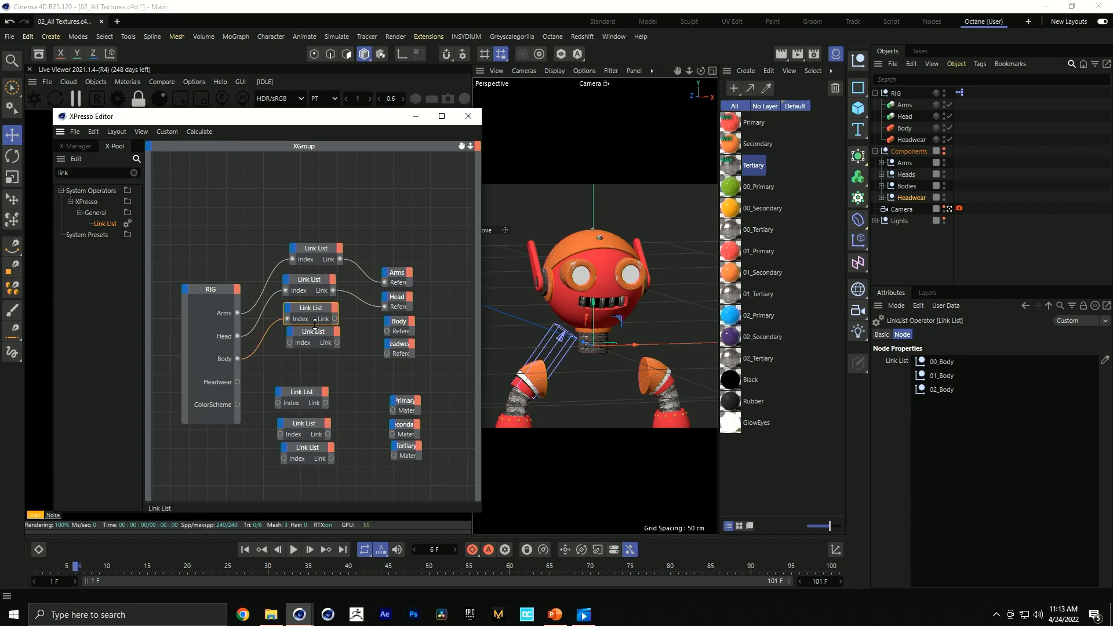
{"action": "left_click_drag", "start_coordinate": [335, 319], "coordinate": [387, 332]}
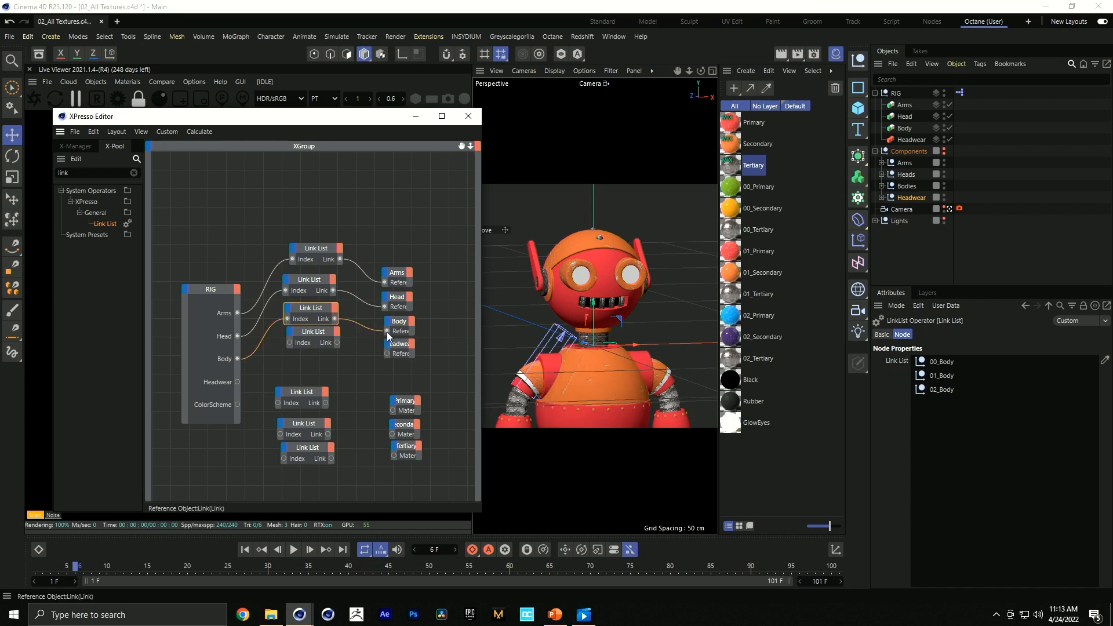
Step: Connect RIG's Headwear output to the Index of the fourth Link List, and its Link output to Headwear's Reference Object port
{"action": "left_click", "coordinate": [236, 385]}
{"action": "left_click_drag", "start_coordinate": [290, 343], "coordinate": [238, 381]}
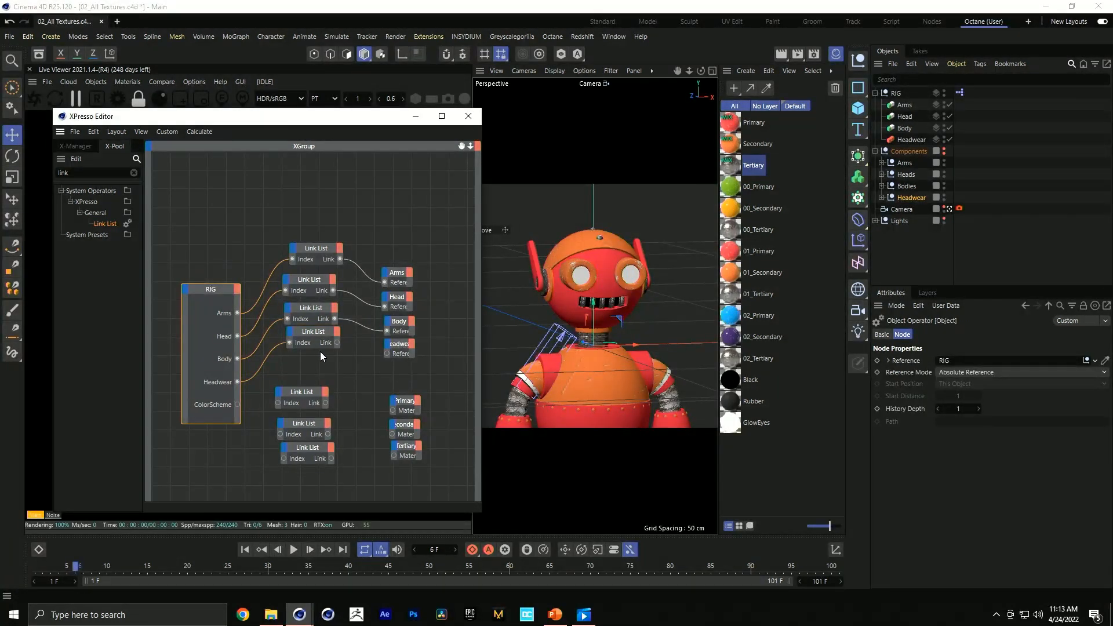
{"action": "left_click_drag", "start_coordinate": [338, 343], "coordinate": [386, 353]}
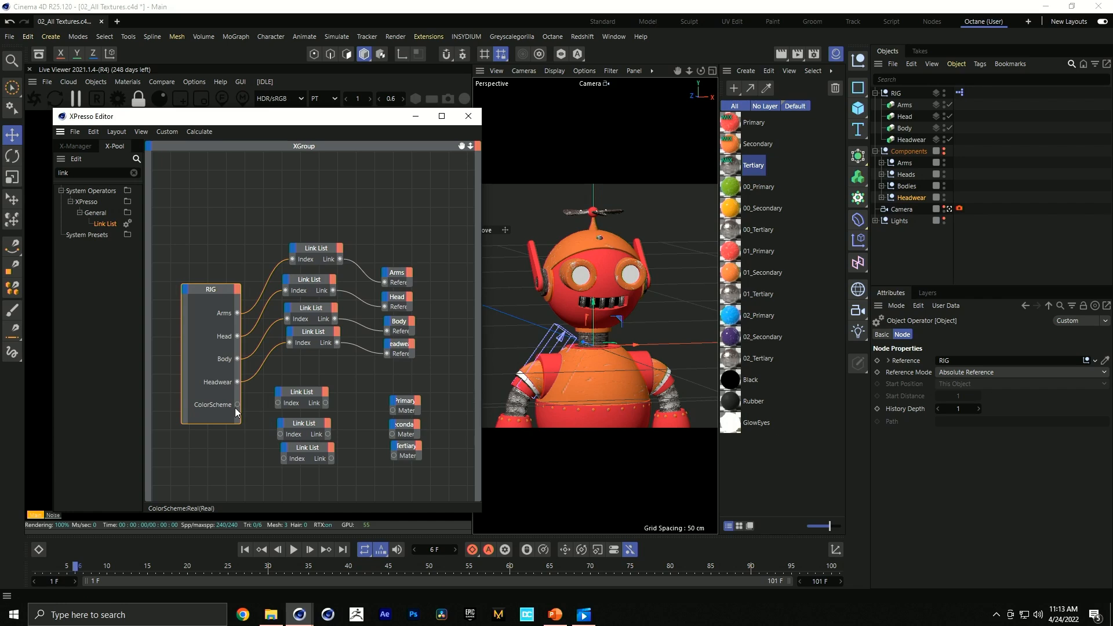
Step: Connect RIG's ColorScheme output to the Index ports of the three material Link Lists
{"action": "left_click_drag", "start_coordinate": [236, 405], "coordinate": [280, 403]}
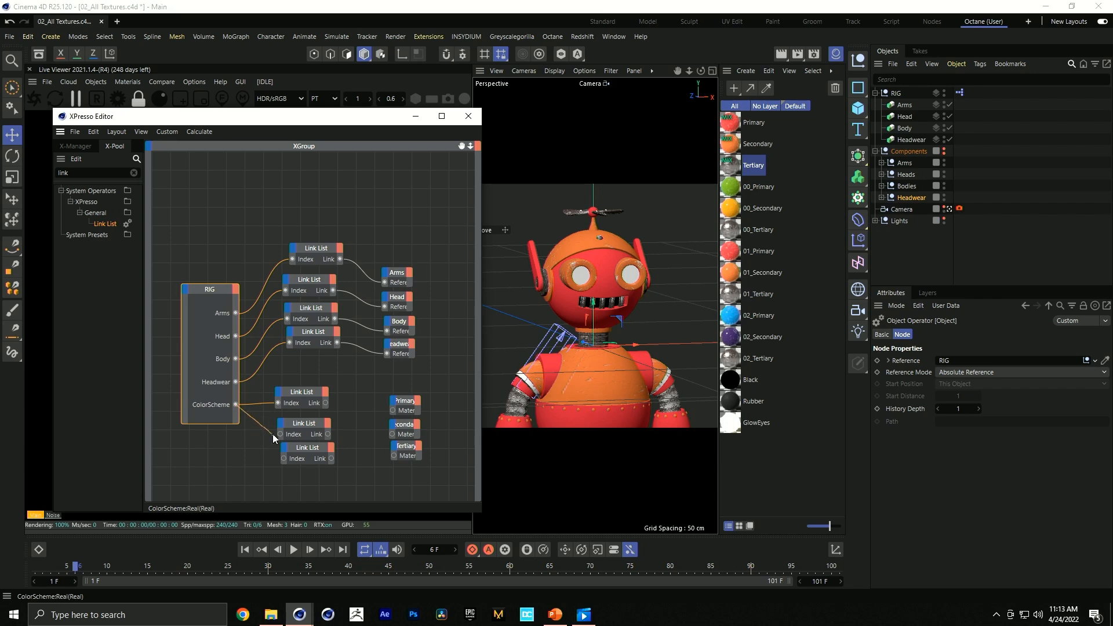
{"action": "left_click_drag", "start_coordinate": [277, 434], "coordinate": [280, 433]}
{"action": "left_click_drag", "start_coordinate": [276, 451], "coordinate": [283, 458]}
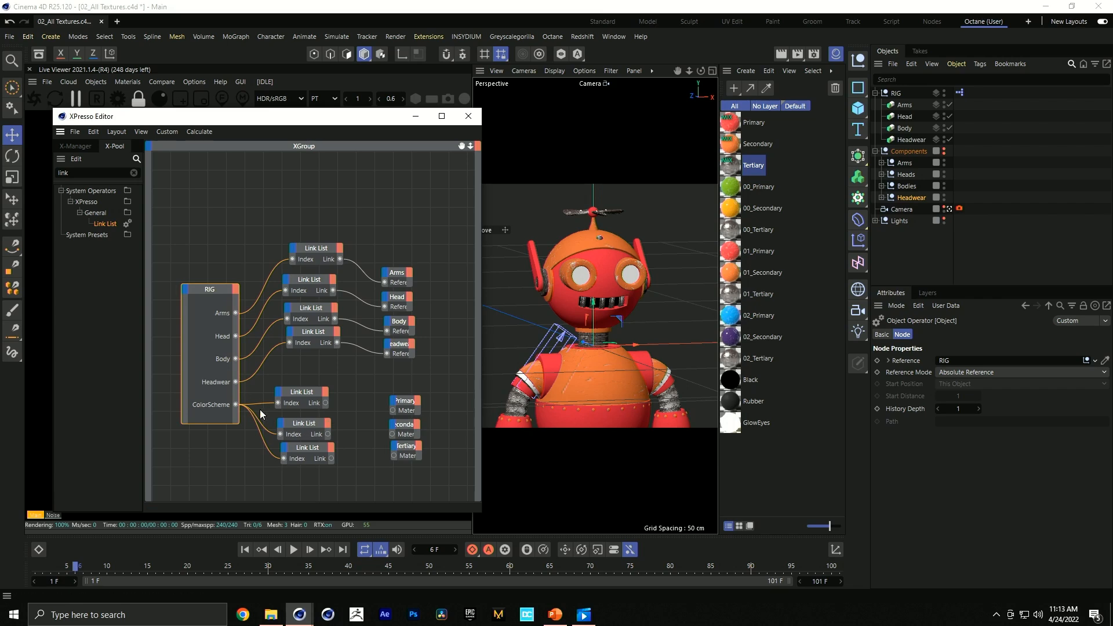
Step: Connect the Link outputs of the three material Link Lists to the Material ports of Primary, Secondary and Tertiary
{"action": "left_click_drag", "start_coordinate": [364, 410], "coordinate": [394, 410]}
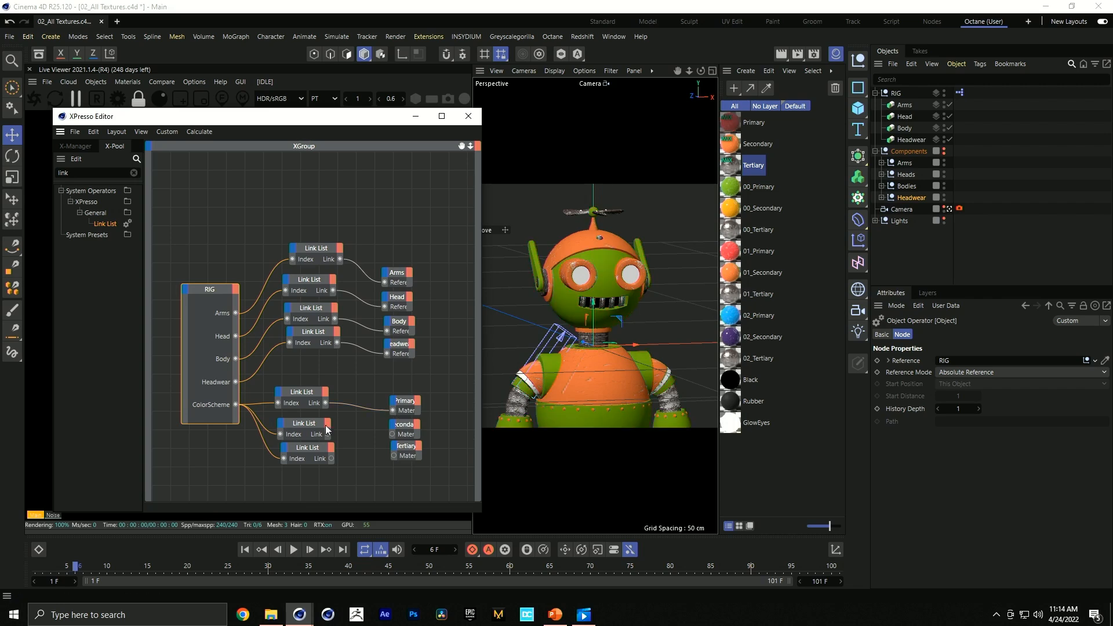
{"action": "left_click_drag", "start_coordinate": [327, 434], "coordinate": [396, 438]}
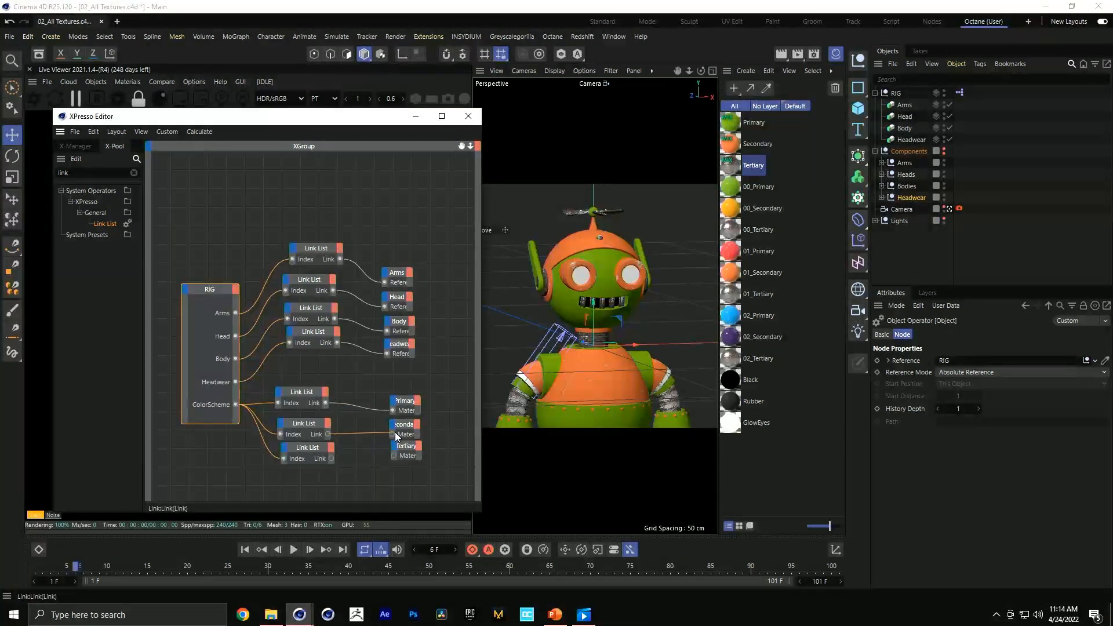
{"action": "left_click_drag", "start_coordinate": [330, 458], "coordinate": [394, 456]}
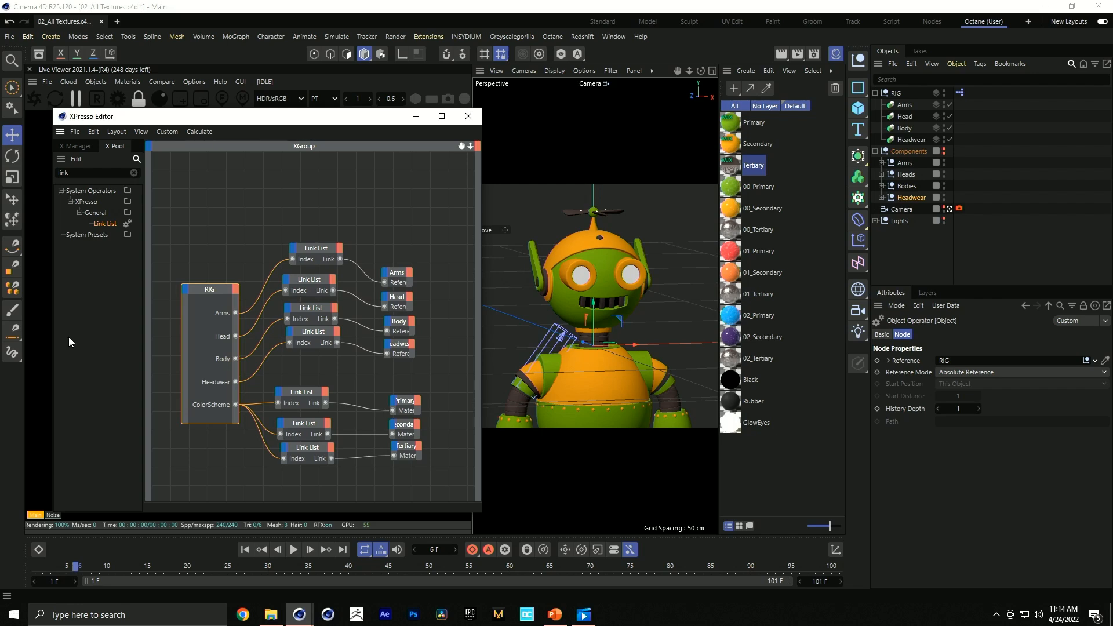
Step: Close the XPresso Editor, restart the Live Viewer render and select the RIG null
{"action": "left_click", "coordinate": [469, 115]}
{"action": "left_click", "coordinate": [34, 99]}
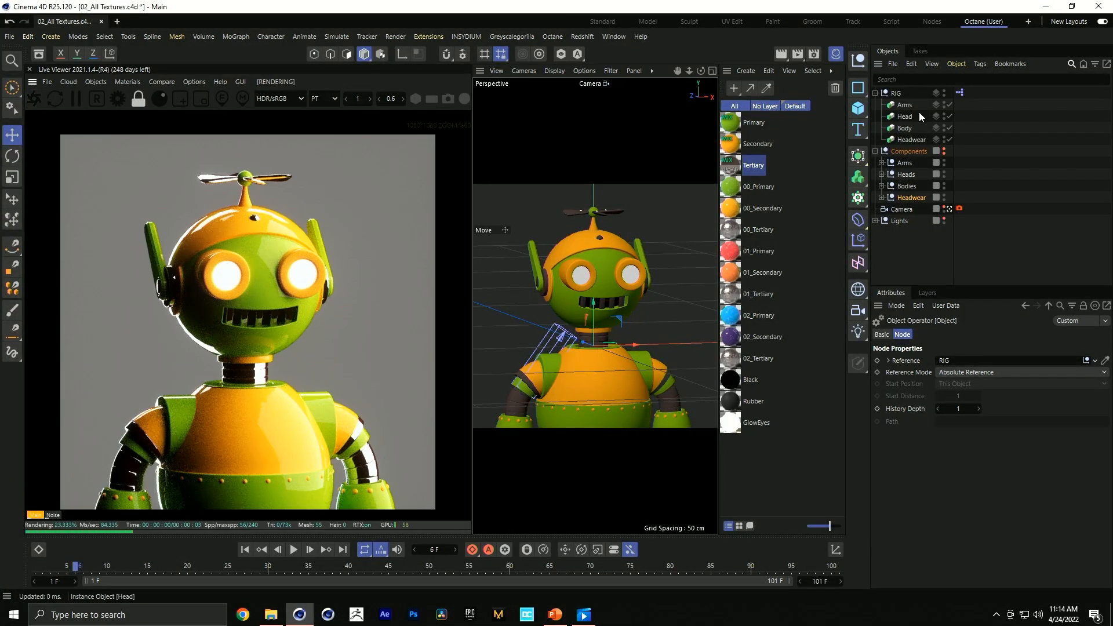
{"action": "left_click", "coordinate": [897, 93]}
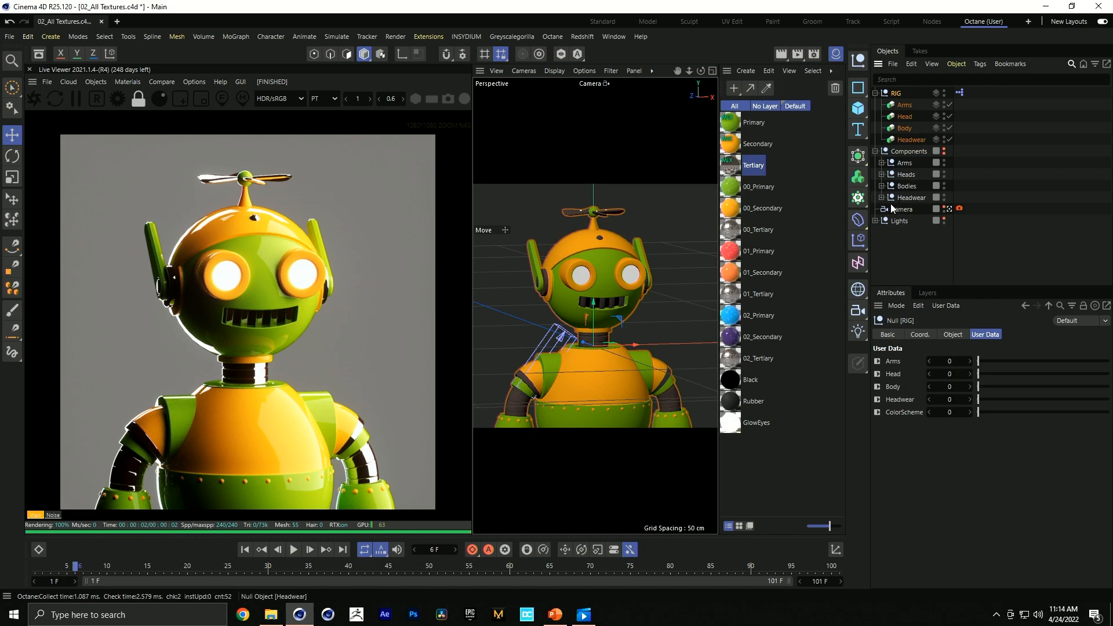
Step: Expand the Lights group and open the ImageTexture shader of OctaneSky's environment tag
{"action": "left_click", "coordinate": [876, 221]}
{"action": "scroll", "coordinate": [980, 275], "scroll_direction": "down", "scroll_amount": 1}
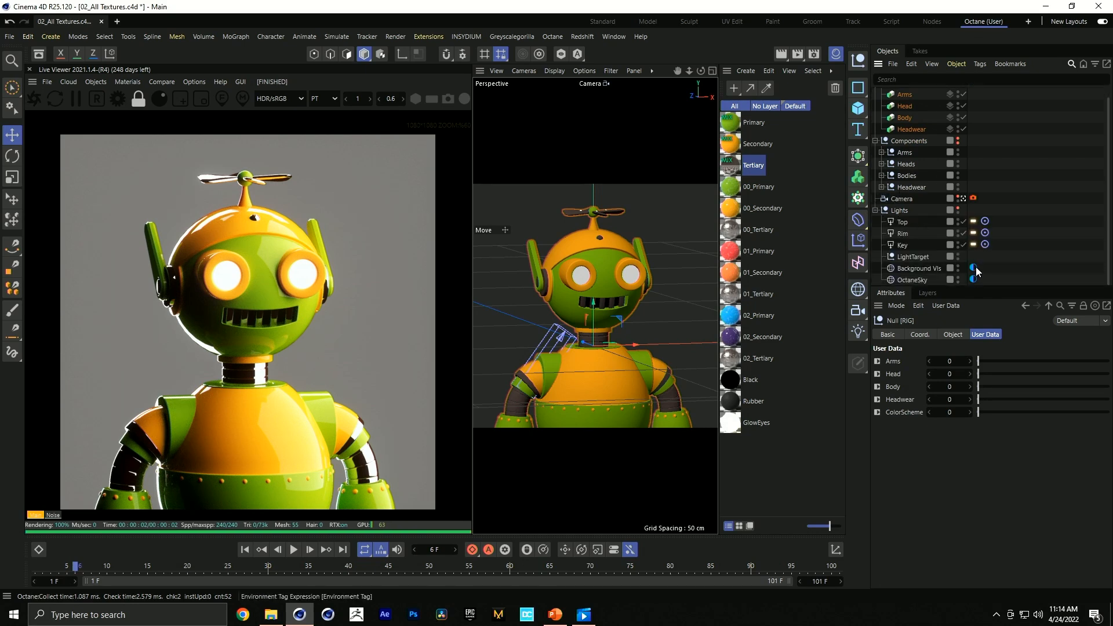
{"action": "left_click", "coordinate": [974, 279]}
{"action": "left_click", "coordinate": [949, 402]}
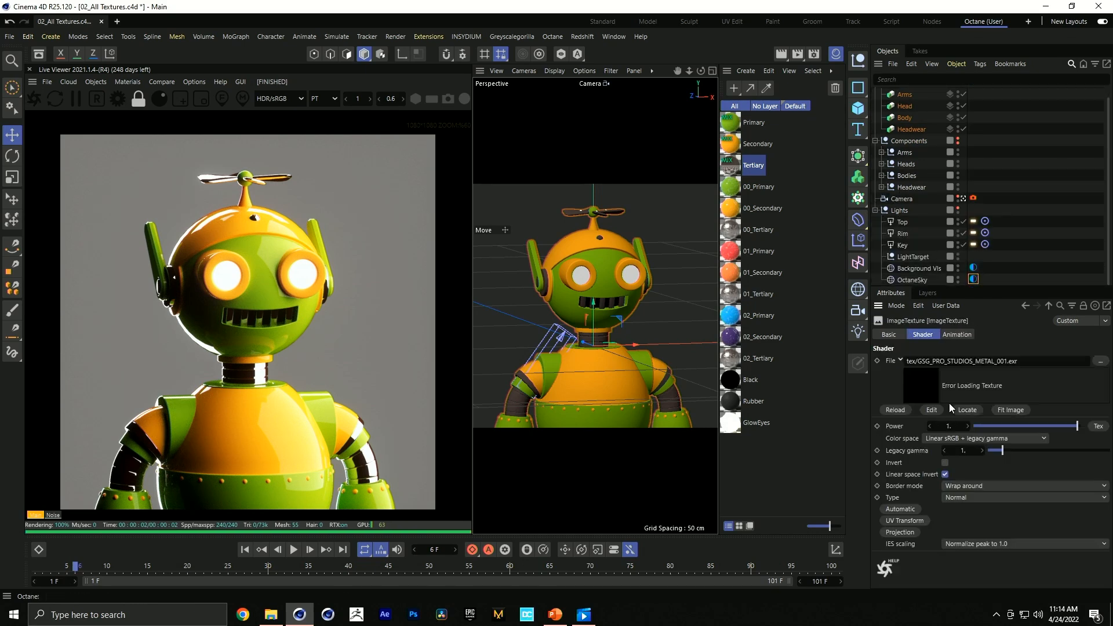
Step: Relink the sky texture to GSG_PRO_STUDIOS_METAL_001.exr from the C4D folder, accept copying it to the project location, and save the project
{"action": "left_click", "coordinate": [1101, 362]}
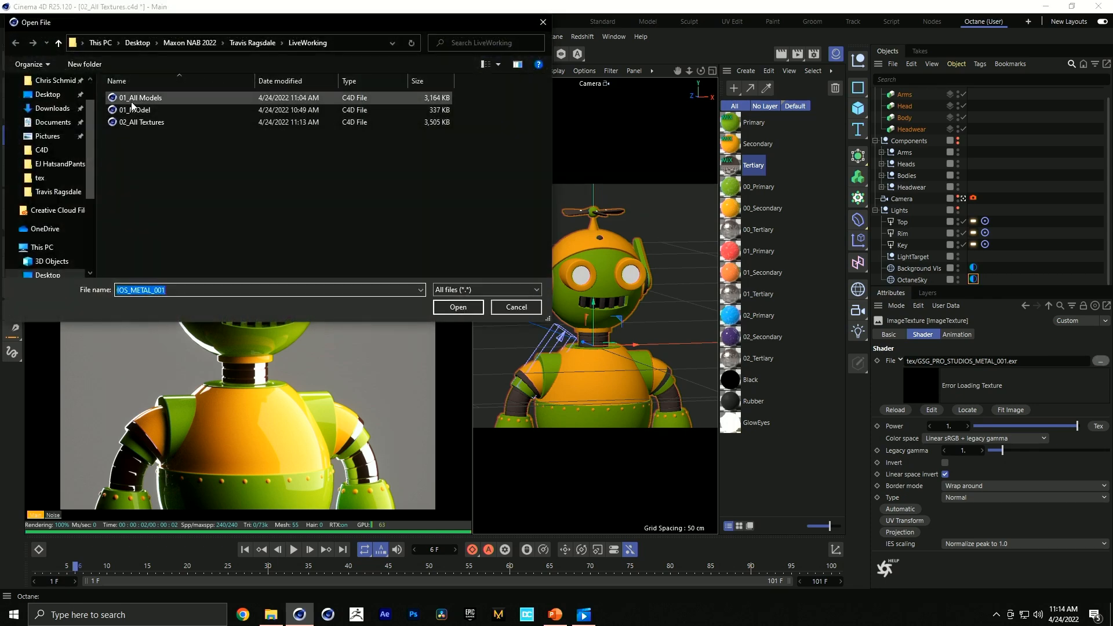
{"action": "double_click", "coordinate": [157, 121]}
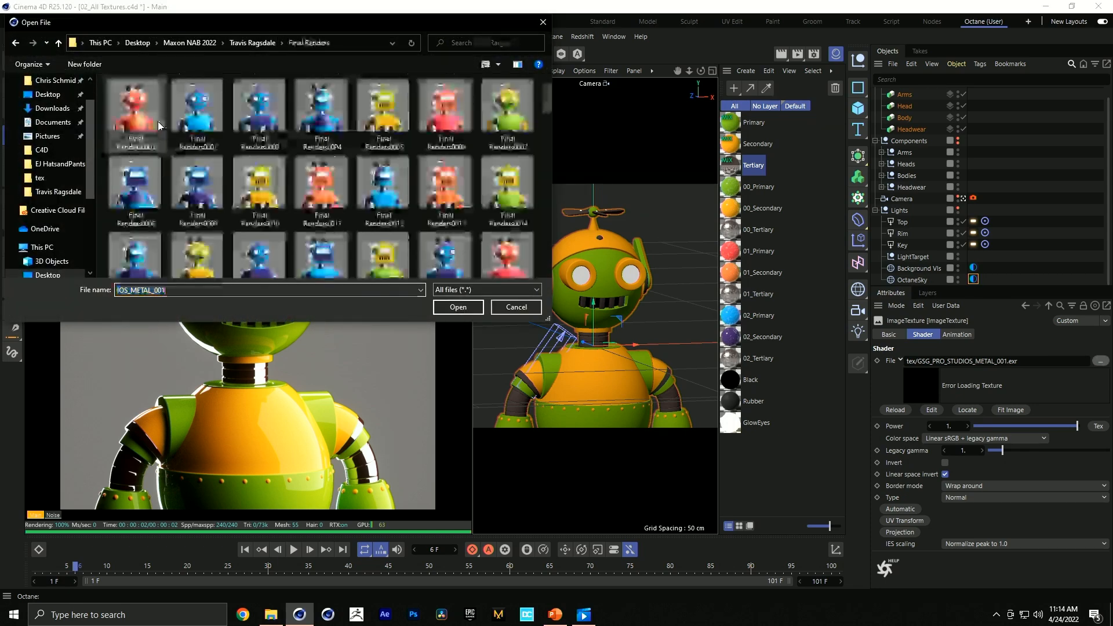
{"action": "left_click", "coordinate": [253, 43]}
{"action": "double_click", "coordinate": [141, 110]}
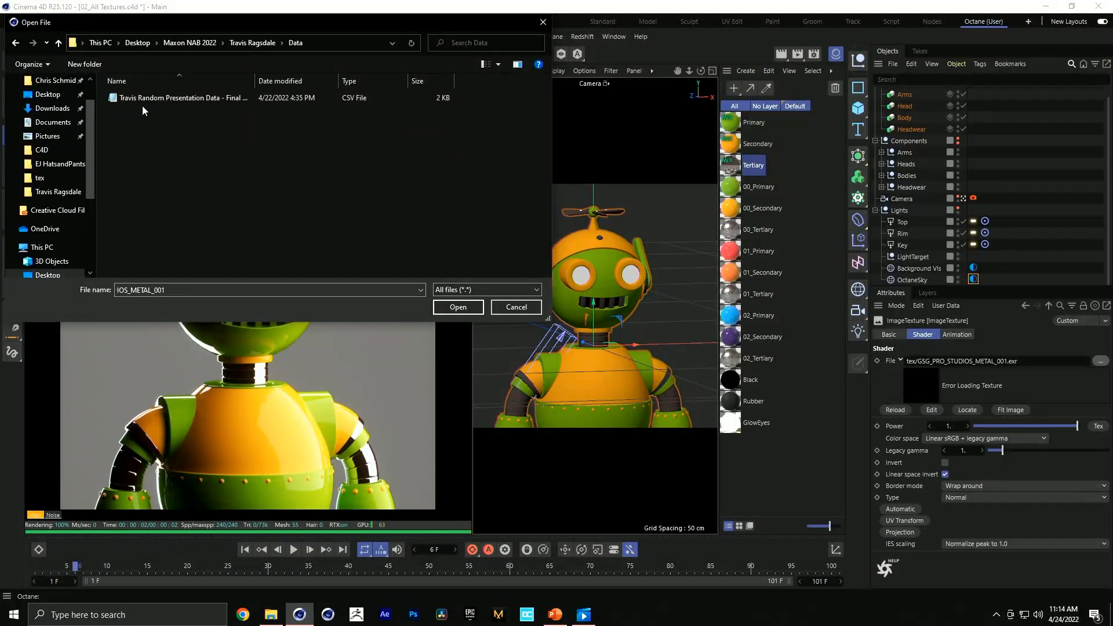
{"action": "left_click", "coordinate": [237, 42]}
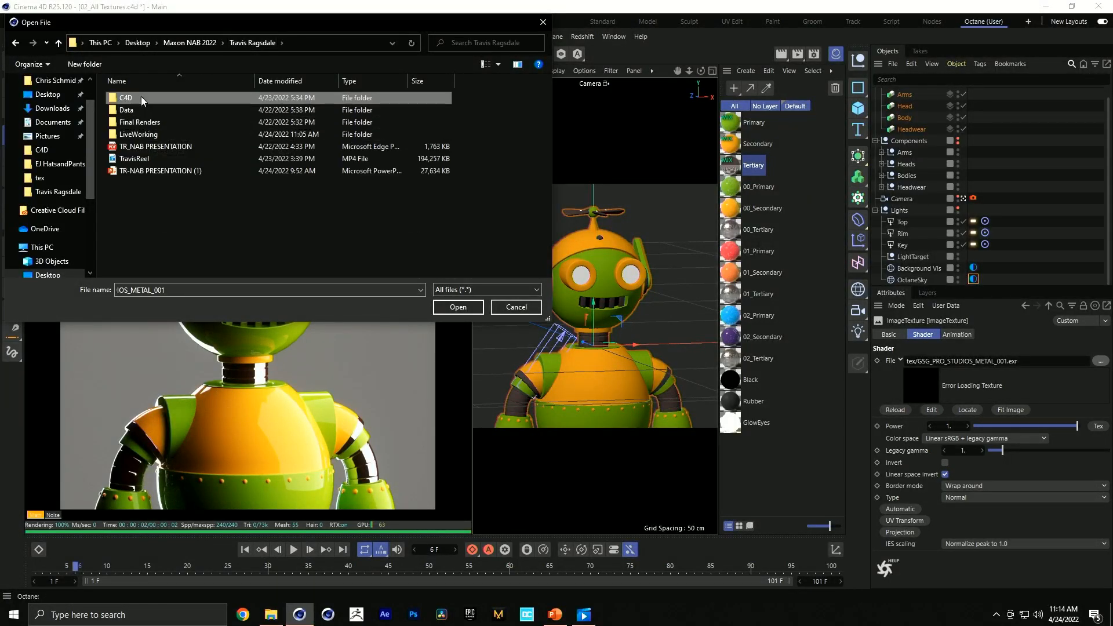
{"action": "double_click", "coordinate": [135, 98]}
{"action": "double_click", "coordinate": [142, 98]}
{"action": "double_click", "coordinate": [144, 104]}
{"action": "key", "text": "Return"}
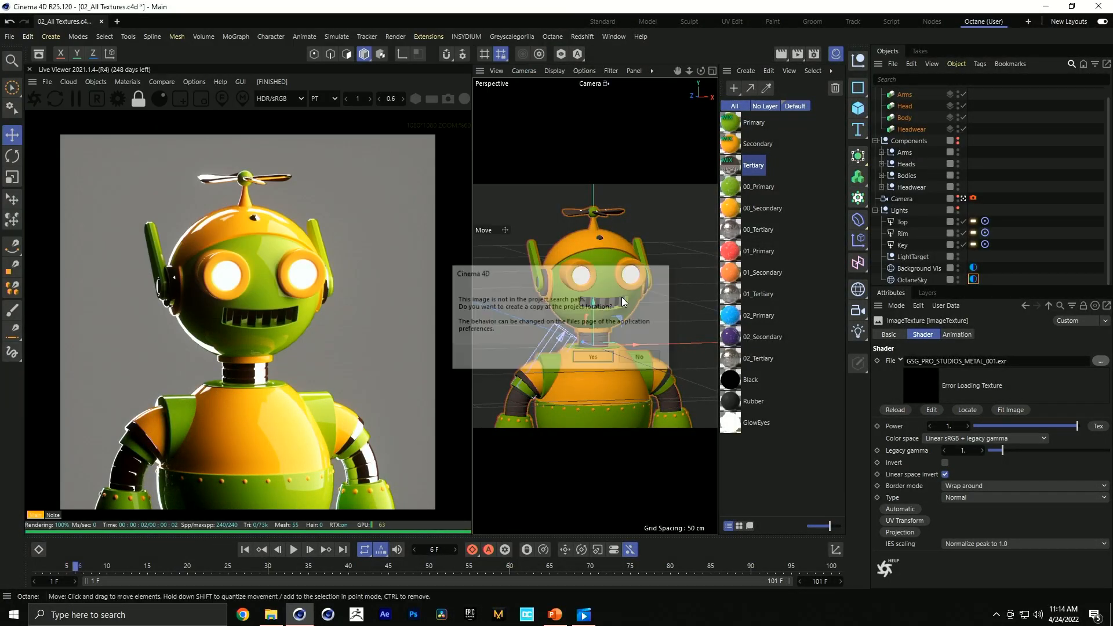
{"action": "key", "text": "ctrl+s"}
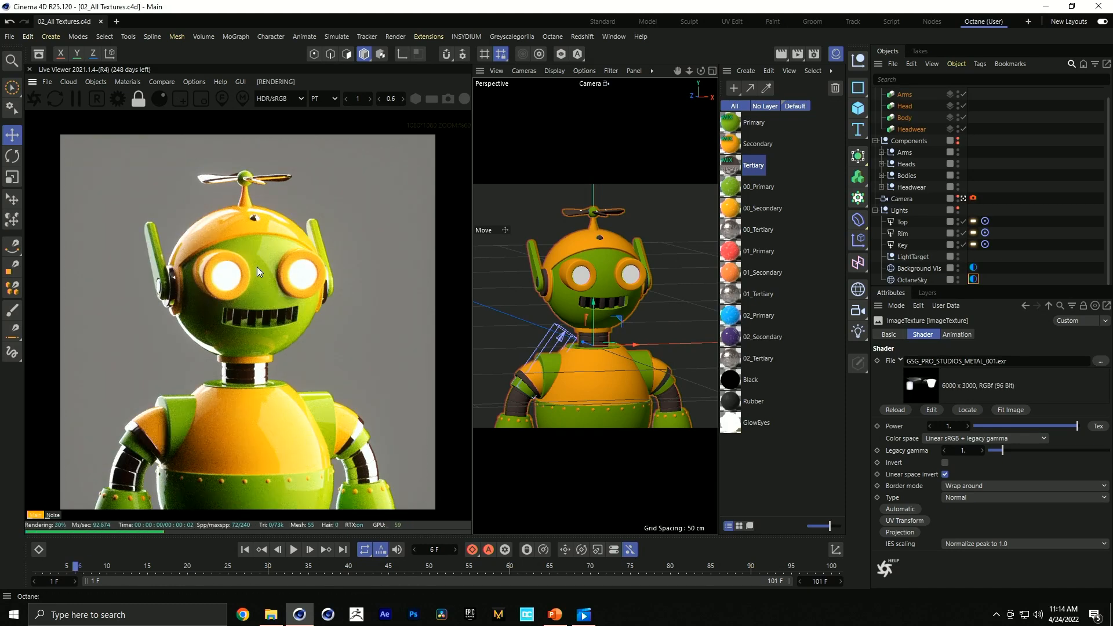
Step: Collapse the RIG, Components and Lights hierarchies and select the RIG null
{"action": "left_click", "coordinate": [1048, 306]}
{"action": "scroll", "coordinate": [891, 116], "scroll_direction": "up", "scroll_amount": 1}
{"action": "left_click", "coordinate": [876, 93]}
{"action": "left_click", "coordinate": [875, 105]}
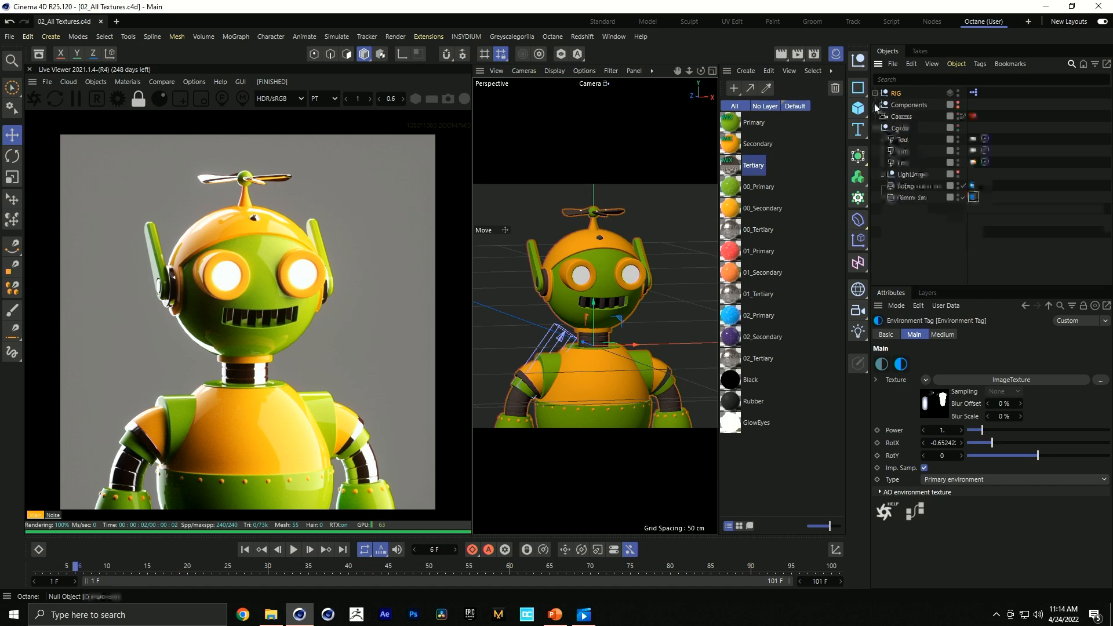
{"action": "left_click", "coordinate": [875, 128]}
{"action": "left_click", "coordinate": [898, 93]}
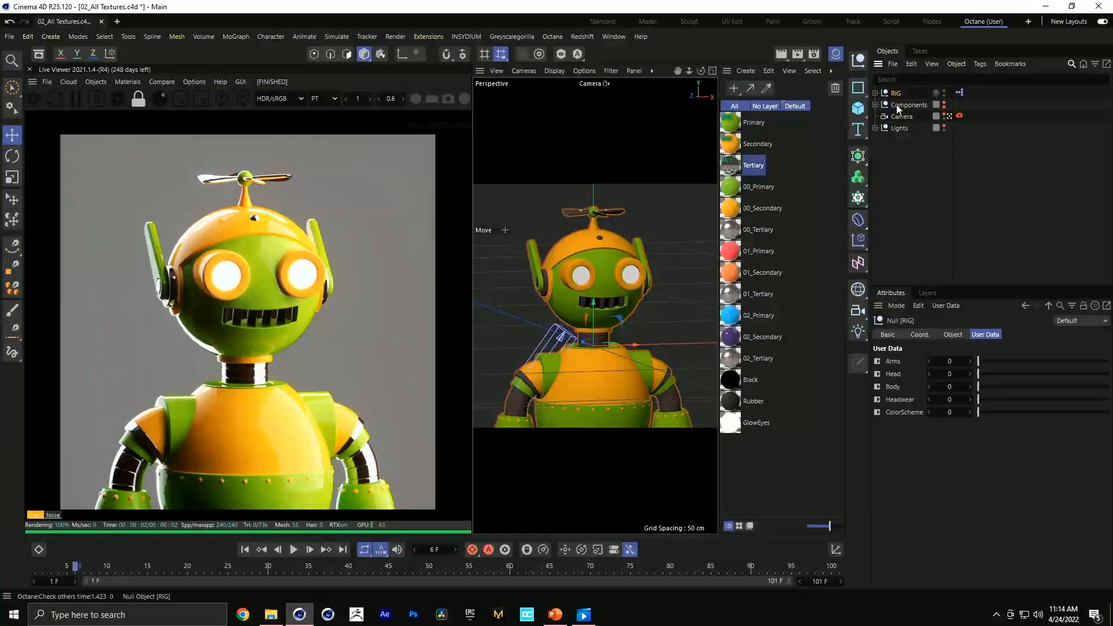
Step: Test the rig's user data by setting Arms to 1, Head to 2, Body to 1 and Headwear to 2
{"action": "left_click", "coordinate": [948, 362]}
{"action": "scroll", "coordinate": [948, 362], "scroll_direction": "up", "scroll_amount": 1}
{"action": "left_click", "coordinate": [949, 374]}
{"action": "scroll", "coordinate": [949, 374], "scroll_direction": "up", "scroll_amount": 1}
{"action": "scroll", "coordinate": [949, 375], "scroll_direction": "up", "scroll_amount": 1}
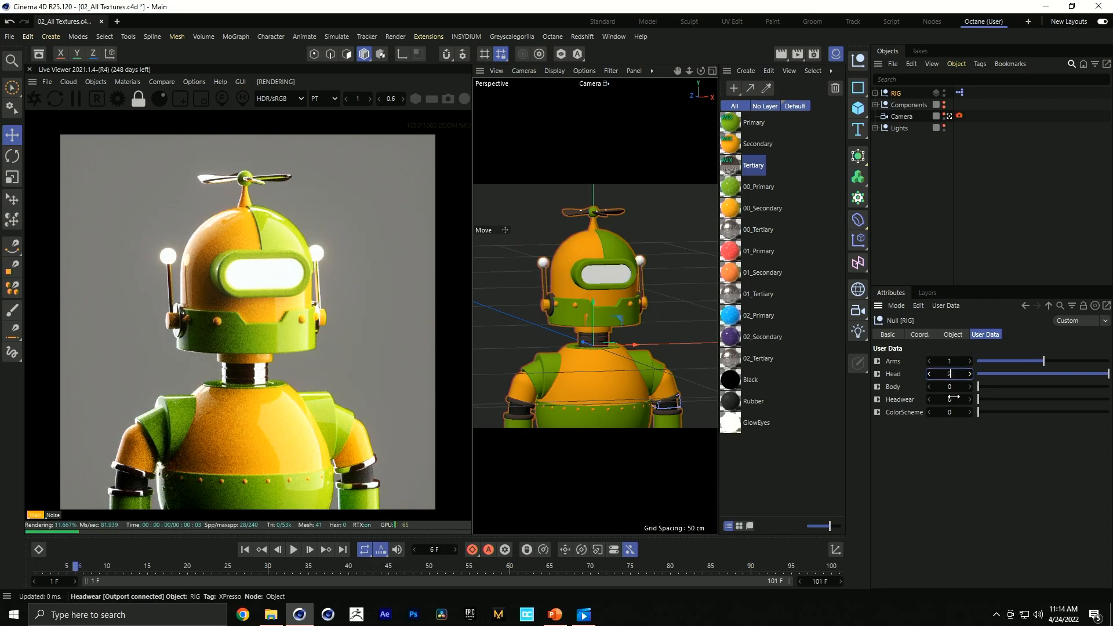
{"action": "left_click", "coordinate": [951, 399]}
{"action": "scroll", "coordinate": [950, 399], "scroll_direction": "up", "scroll_amount": 1}
{"action": "left_click", "coordinate": [950, 389]}
{"action": "scroll", "coordinate": [951, 390], "scroll_direction": "up", "scroll_amount": 1}
{"action": "left_click", "coordinate": [949, 400]}
{"action": "scroll", "coordinate": [949, 399], "scroll_direction": "up", "scroll_amount": 1}
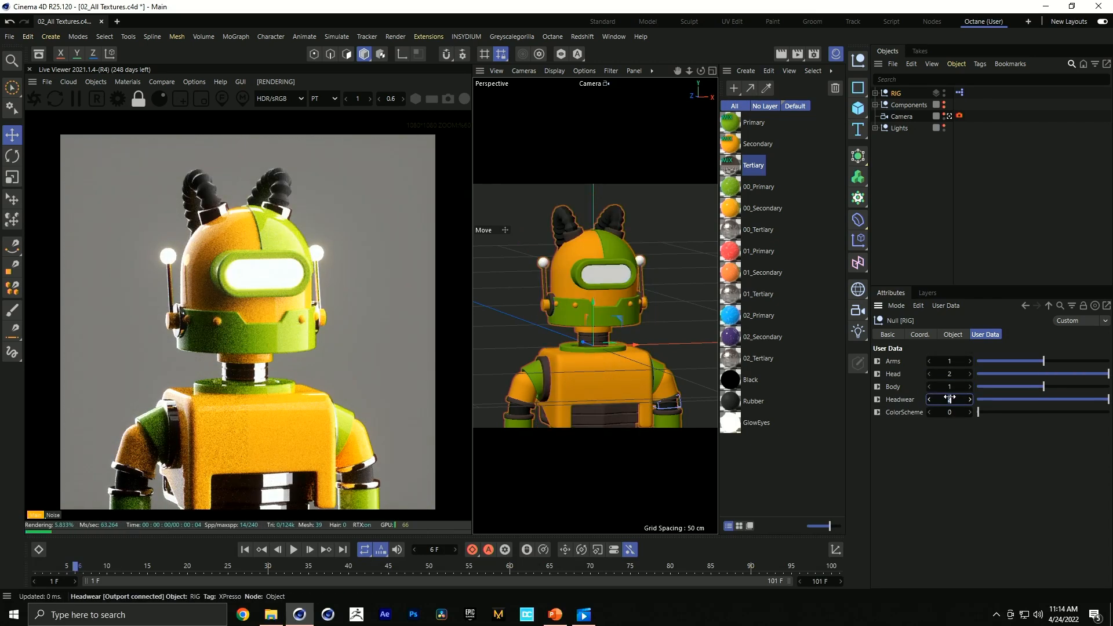
Step: Test another robot combination by setting Body to 2, Head to 0 and Arms to 2
{"action": "left_click", "coordinate": [950, 386]}
{"action": "scroll", "coordinate": [950, 386], "scroll_direction": "up", "scroll_amount": 1}
{"action": "scroll", "coordinate": [949, 374], "scroll_direction": "down", "scroll_amount": 2}
{"action": "left_click", "coordinate": [949, 361]}
{"action": "scroll", "coordinate": [949, 361], "scroll_direction": "up", "scroll_amount": 1}
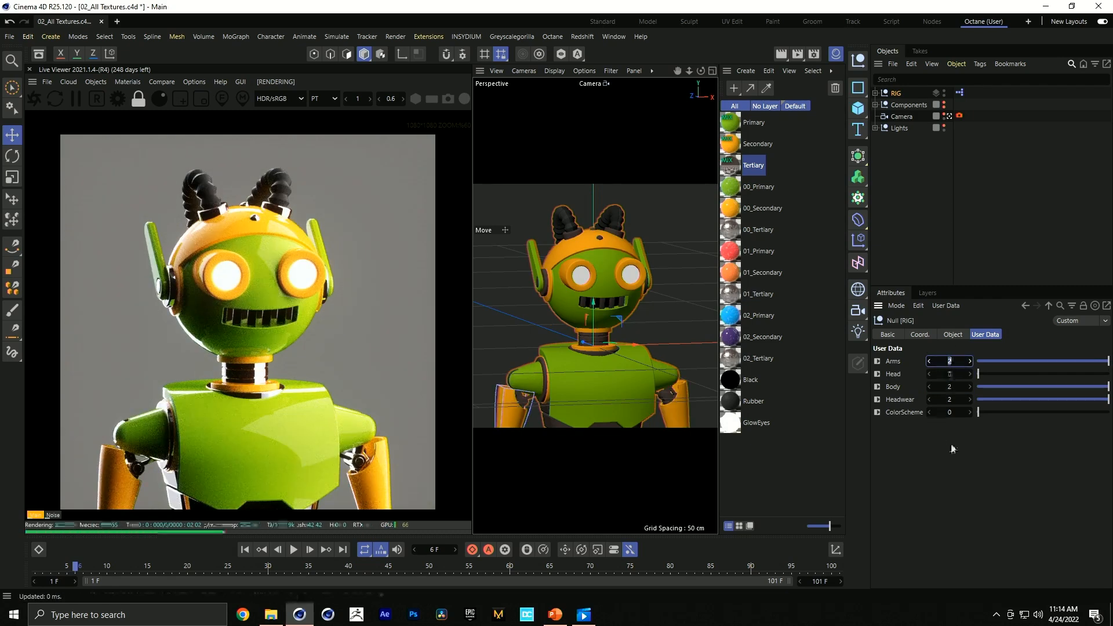
Step: Cycle ColorScheme through 2, 1 and 0 to test the material switching
{"action": "left_click", "coordinate": [951, 412]}
{"action": "scroll", "coordinate": [951, 412], "scroll_direction": "up", "scroll_amount": 1}
{"action": "scroll", "coordinate": [951, 412], "scroll_direction": "up", "scroll_amount": 1}
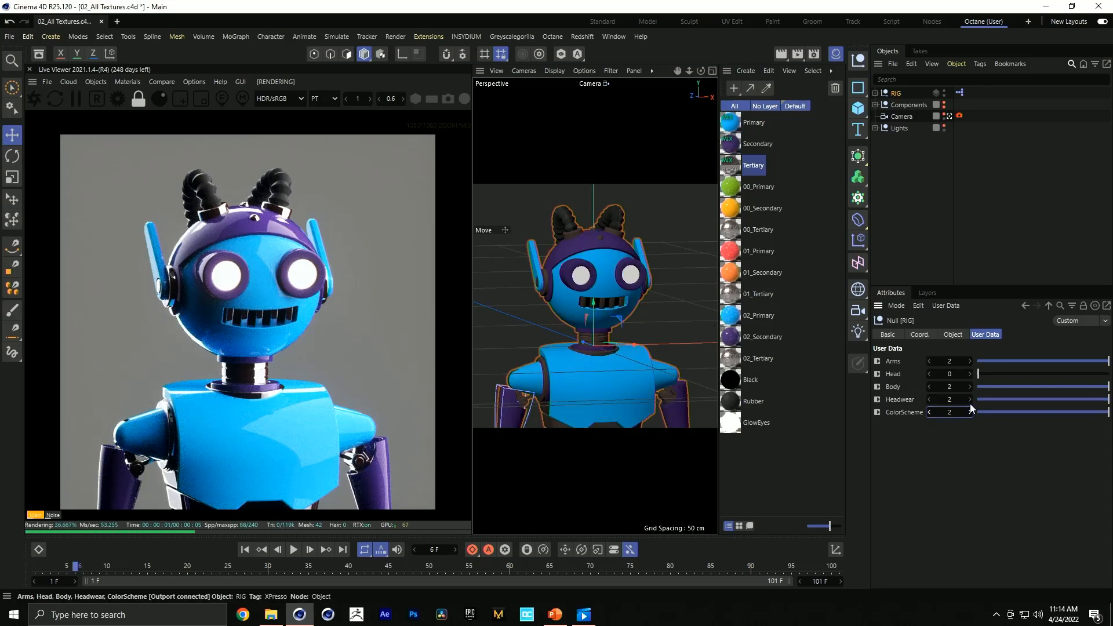
{"action": "scroll", "coordinate": [958, 412], "scroll_direction": "down", "scroll_amount": 1}
{"action": "scroll", "coordinate": [959, 412], "scroll_direction": "down", "scroll_amount": 1}
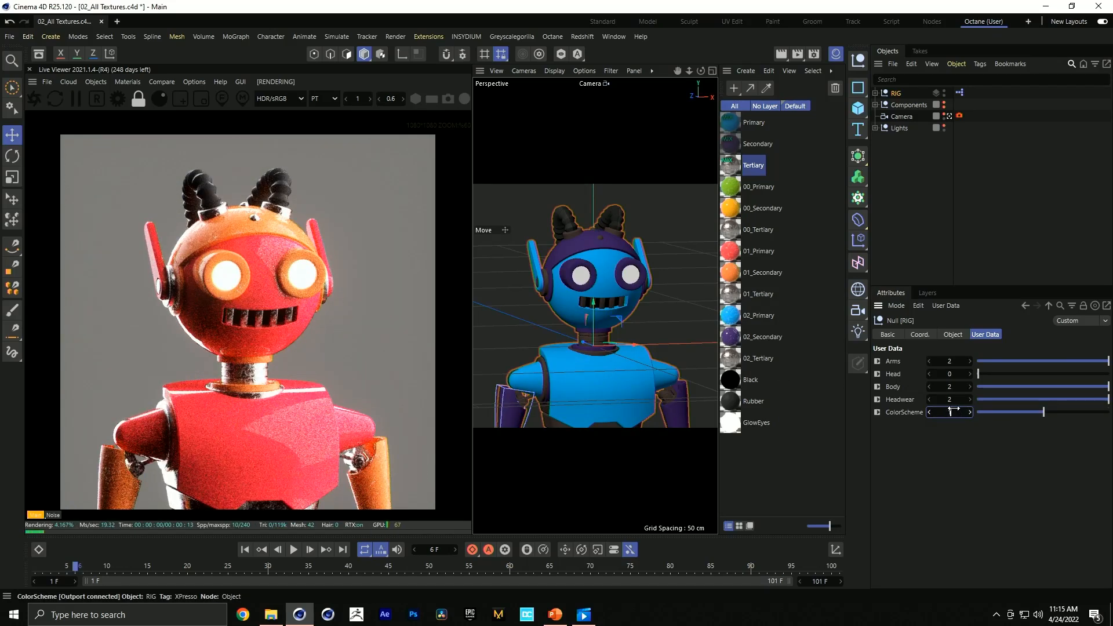
{"action": "scroll", "coordinate": [949, 398], "scroll_direction": "up", "scroll_amount": 1}
{"action": "scroll", "coordinate": [950, 386], "scroll_direction": "up", "scroll_amount": 1}
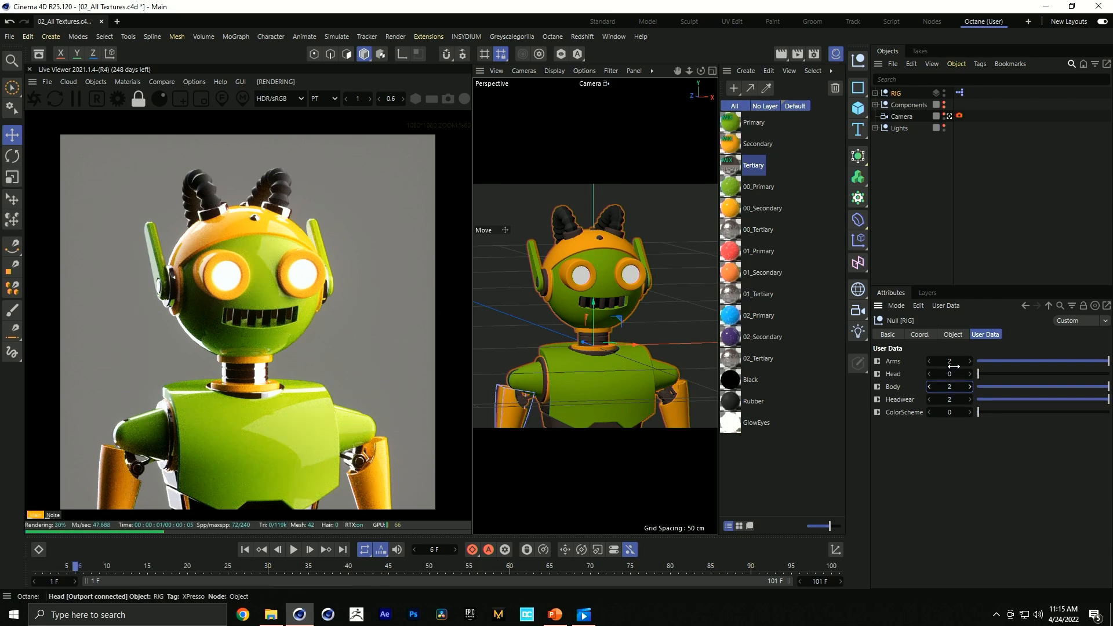
Step: Try Head 1 with Arms 0, and reset Arms, Head, Body and Headwear to 0
{"action": "scroll", "coordinate": [951, 373], "scroll_direction": "up", "scroll_amount": 1}
{"action": "scroll", "coordinate": [948, 363], "scroll_direction": "down", "scroll_amount": 2}
{"action": "scroll", "coordinate": [948, 373], "scroll_direction": "down", "scroll_amount": 1}
{"action": "scroll", "coordinate": [953, 385], "scroll_direction": "up", "scroll_amount": 1}
{"action": "scroll", "coordinate": [951, 374], "scroll_direction": "up", "scroll_amount": 1}
{"action": "scroll", "coordinate": [949, 362], "scroll_direction": "down", "scroll_amount": 1}
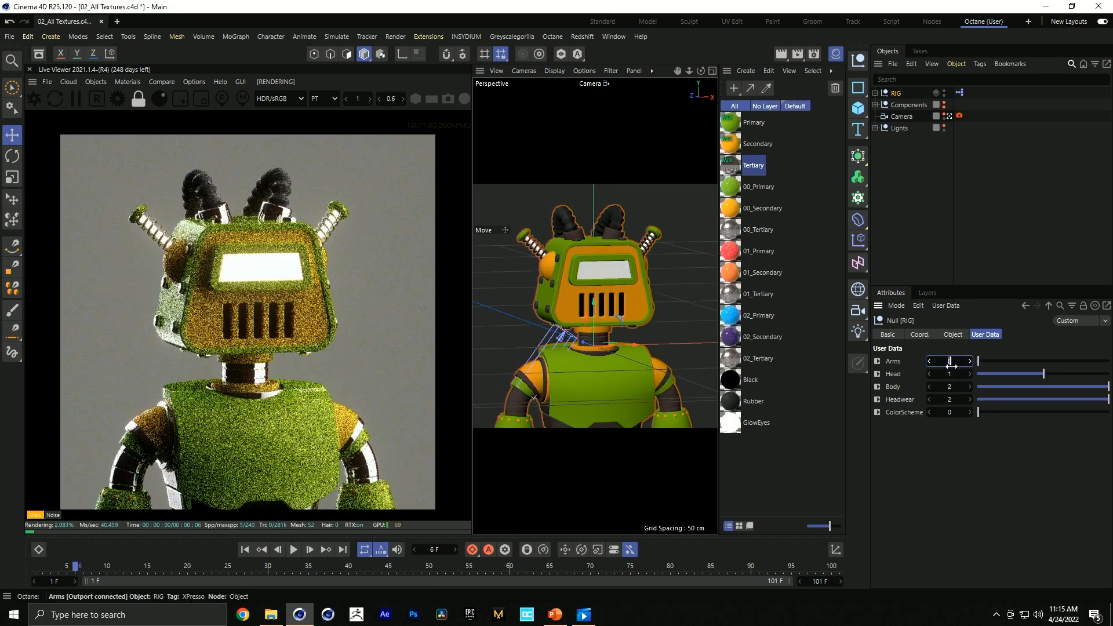
{"action": "scroll", "coordinate": [949, 374], "scroll_direction": "down", "scroll_amount": 4}
{"action": "scroll", "coordinate": [950, 399], "scroll_direction": "down", "scroll_amount": 1}
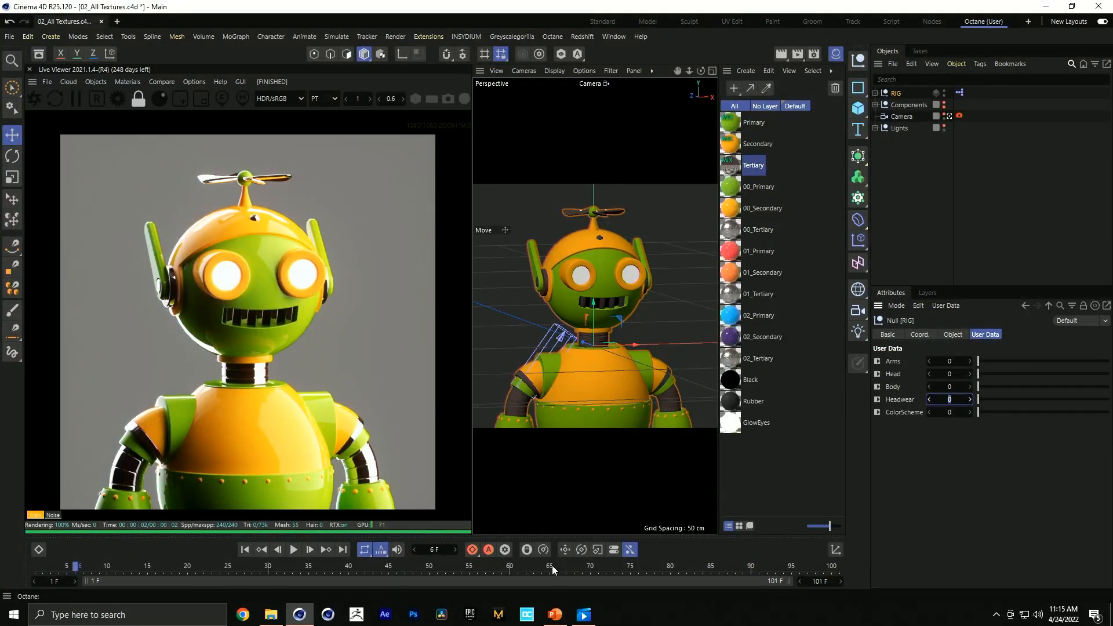
Step: Open the Final Output CSV from the Data folder in Notepad, examine its per-frame part and color scheme values, and return to Cinema 4D
{"action": "left_click", "coordinate": [270, 615]}
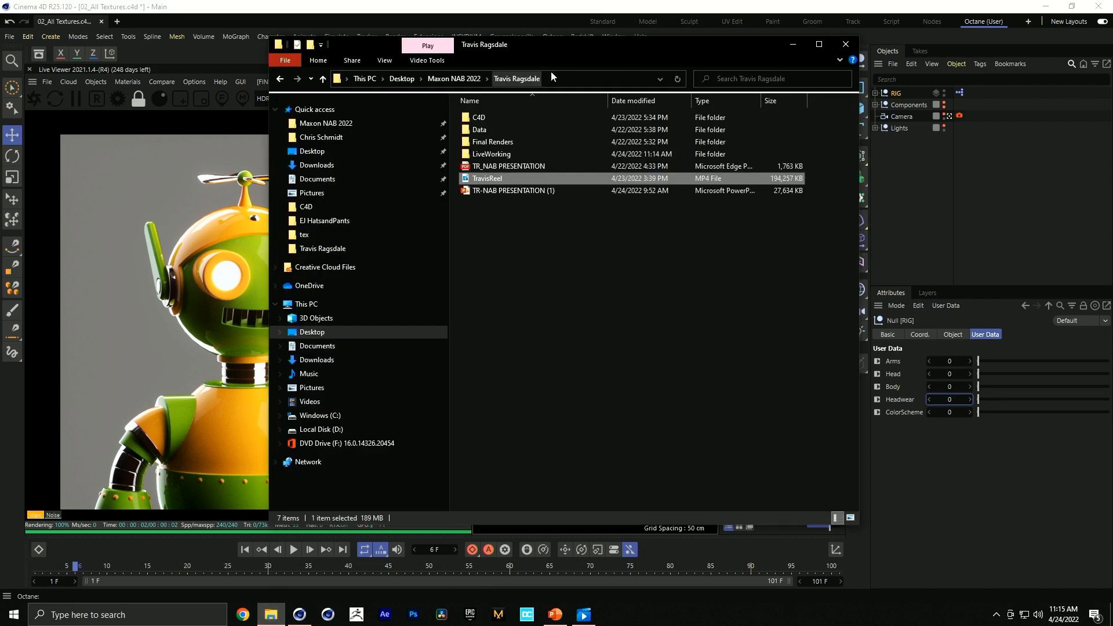
{"action": "double_click", "coordinate": [498, 130]}
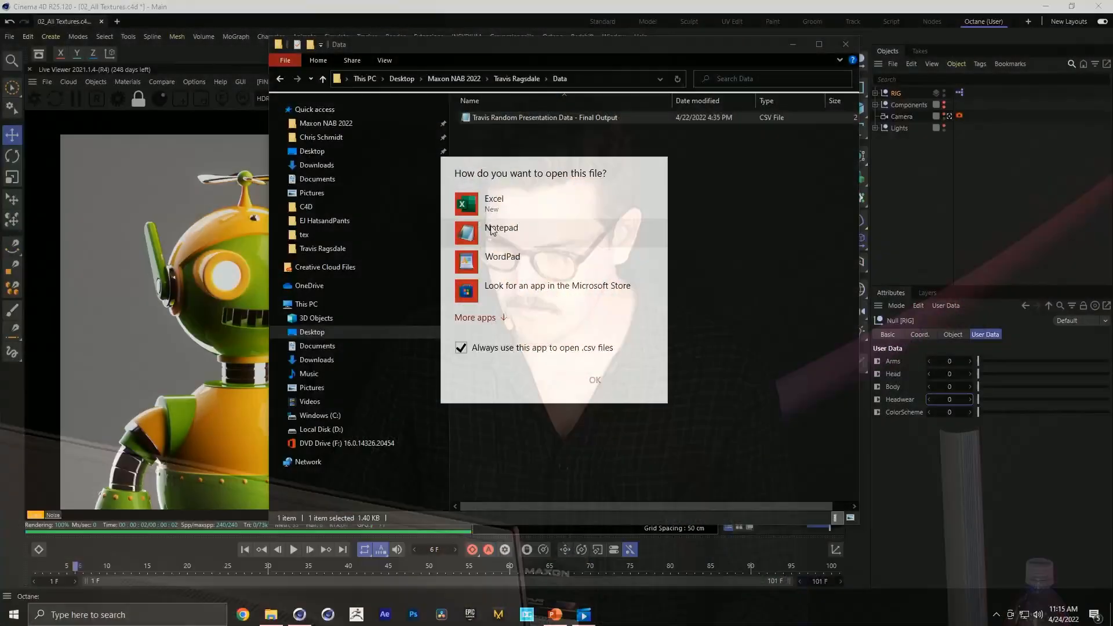
{"action": "left_click", "coordinate": [490, 227]}
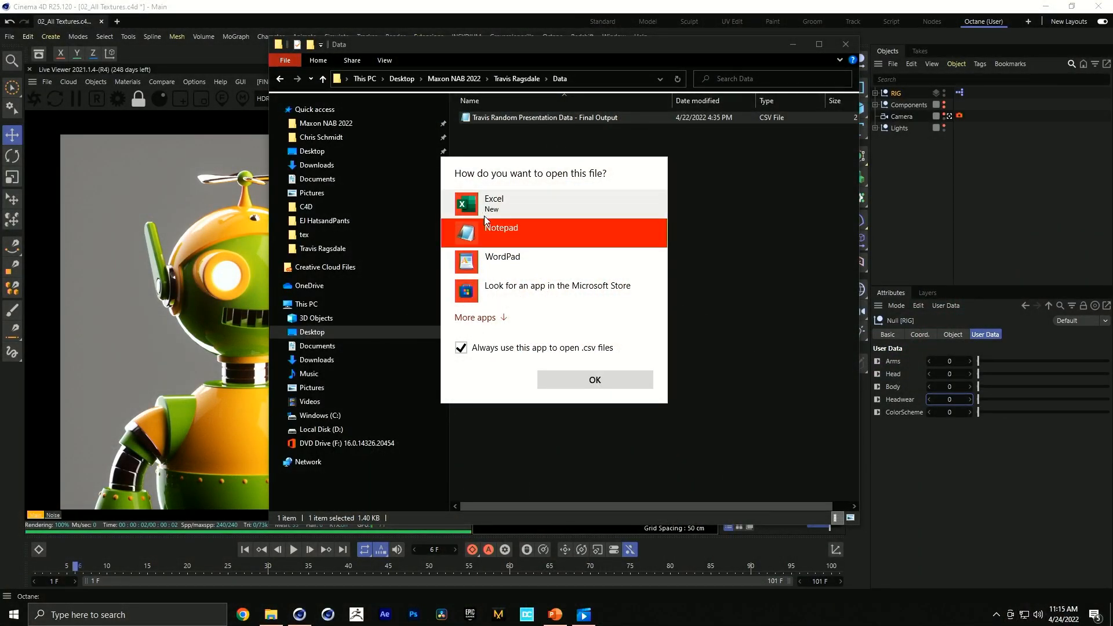
{"action": "double_click", "coordinate": [485, 220]}
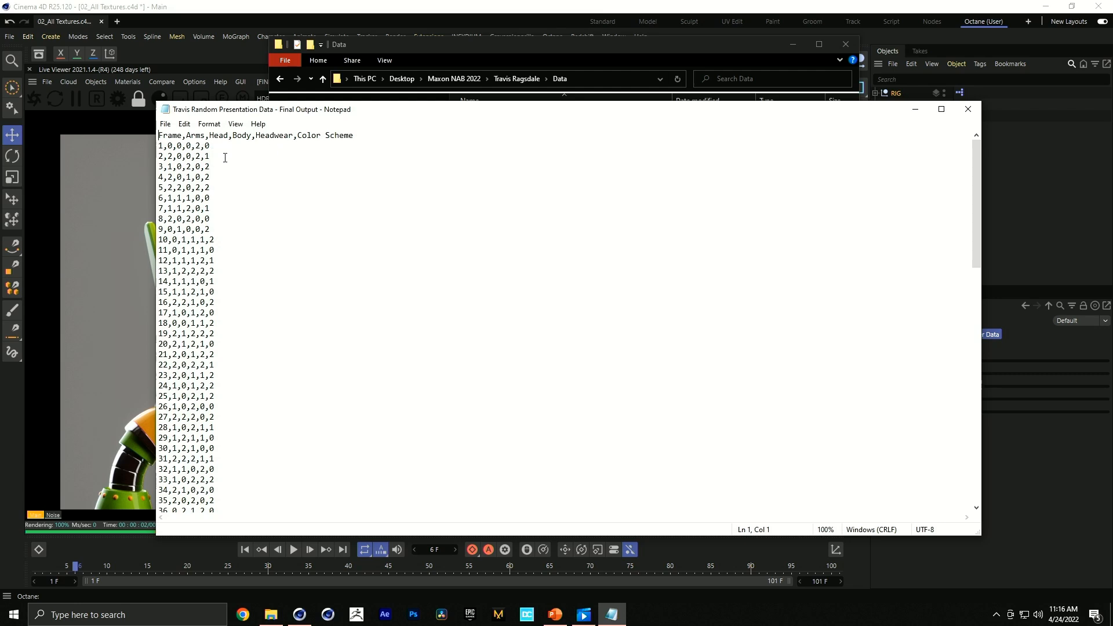
{"action": "scroll", "coordinate": [238, 186], "scroll_direction": "down", "scroll_amount": 20}
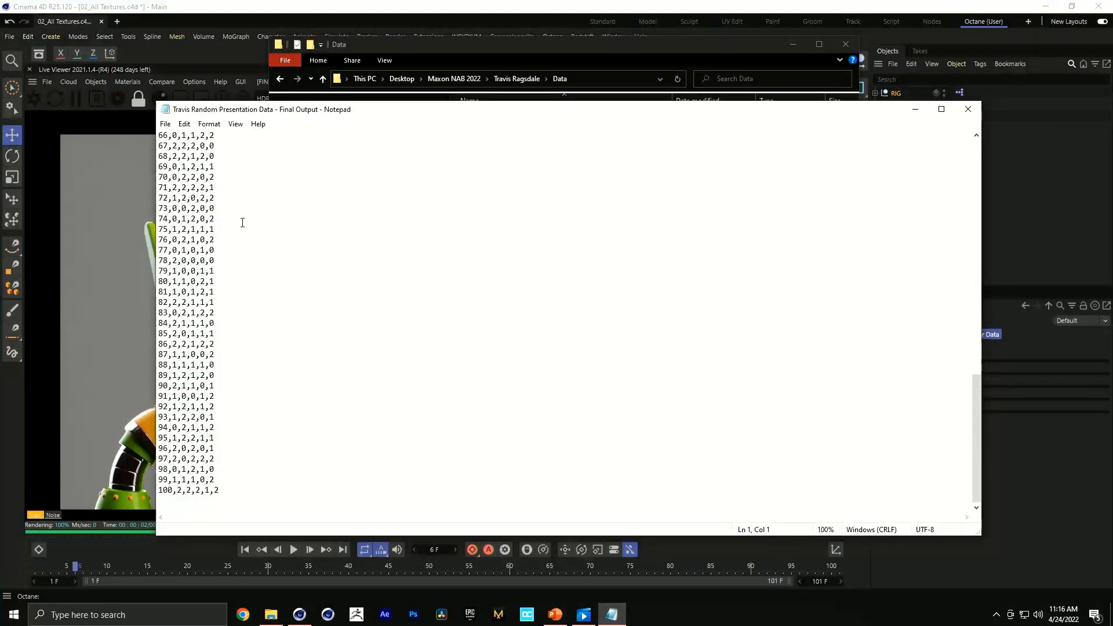
{"action": "scroll", "coordinate": [237, 226], "scroll_direction": "up", "scroll_amount": 20}
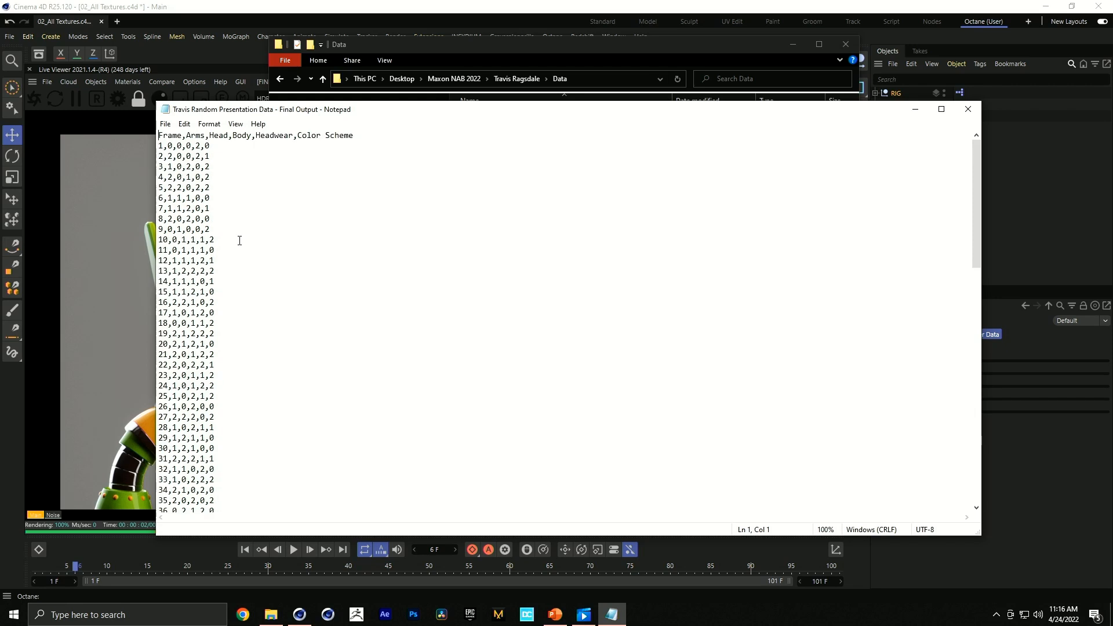
{"action": "left_click", "coordinate": [967, 110]}
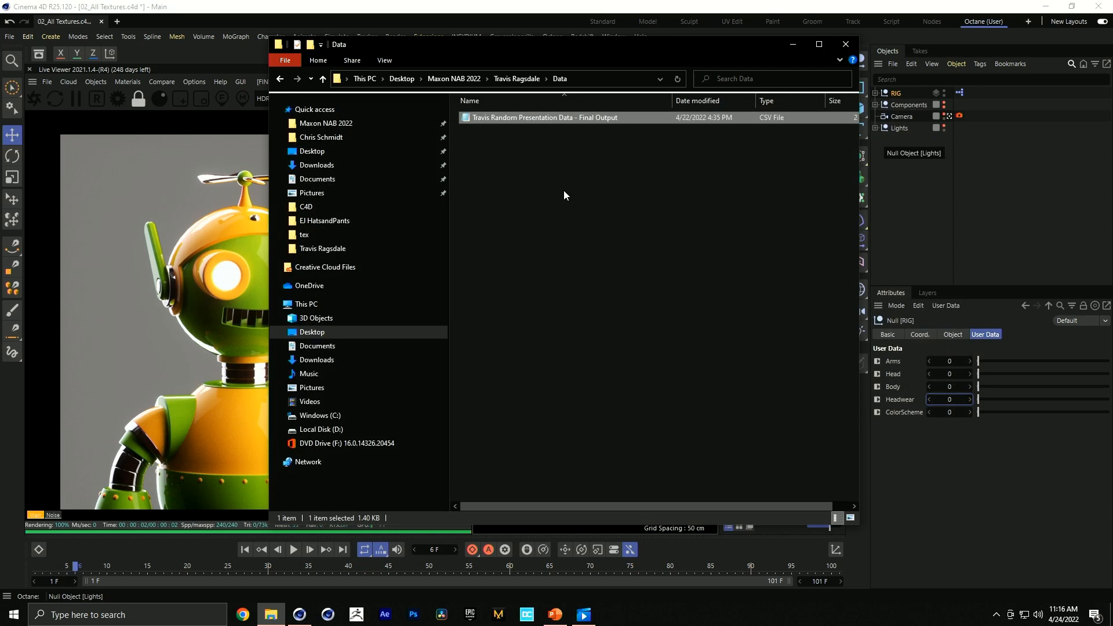
{"action": "left_click", "coordinate": [561, 23]}
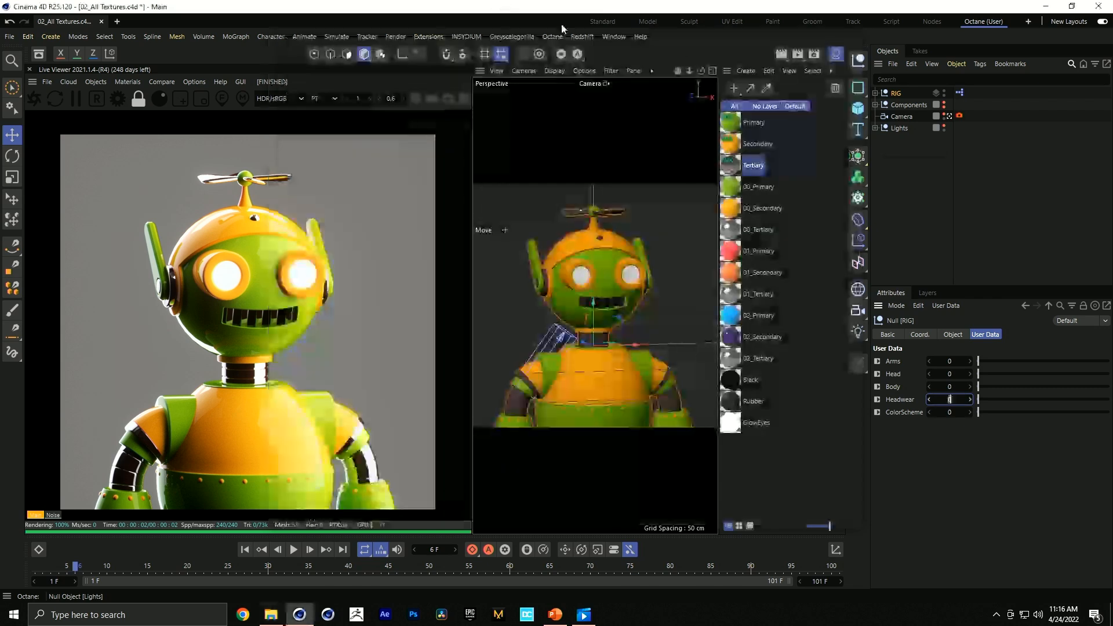
Step: Open the Dope Sheet timeline, undock it as a floating window beside the object list, and select the Components null
{"action": "left_click", "coordinate": [610, 36]}
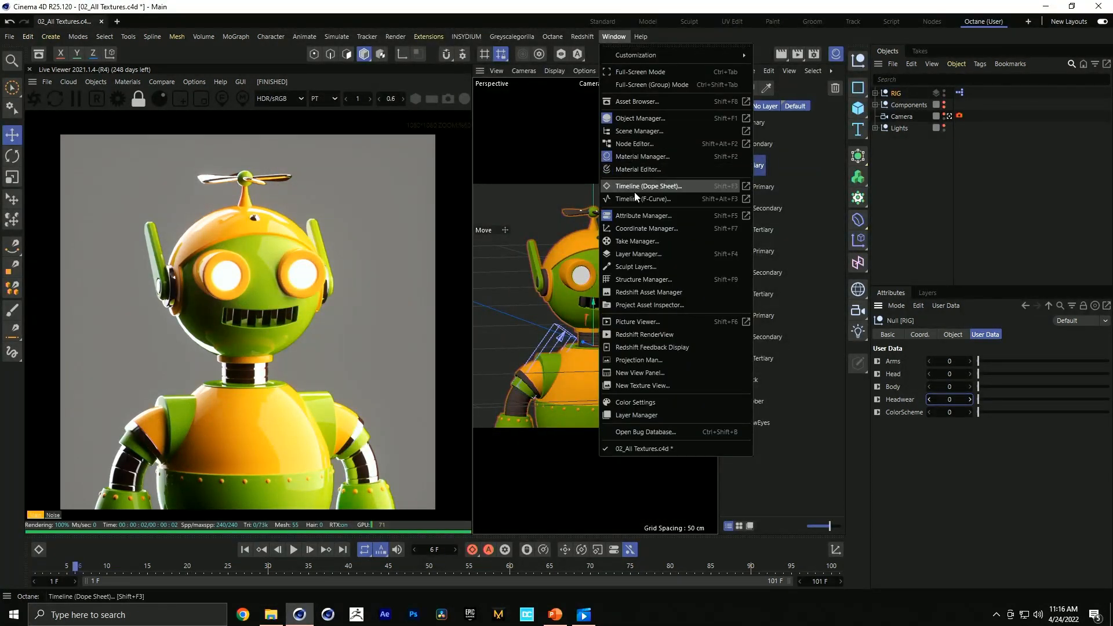
{"action": "left_click", "coordinate": [646, 187]}
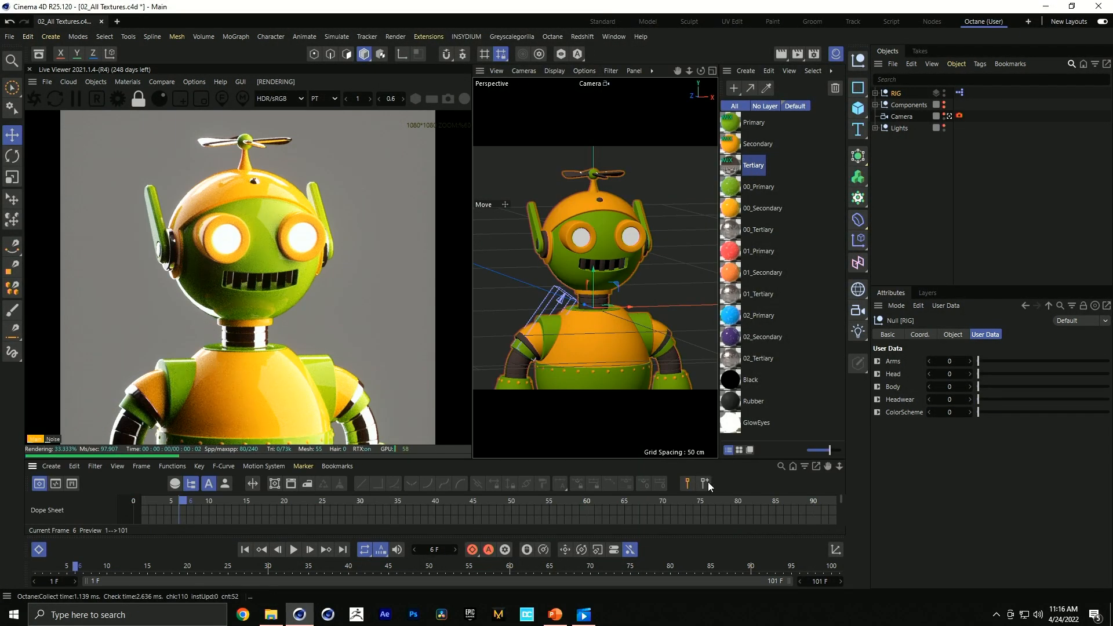
{"action": "left_click", "coordinate": [816, 466]}
{"action": "left_click_drag", "start_coordinate": [690, 439], "coordinate": [534, 99]}
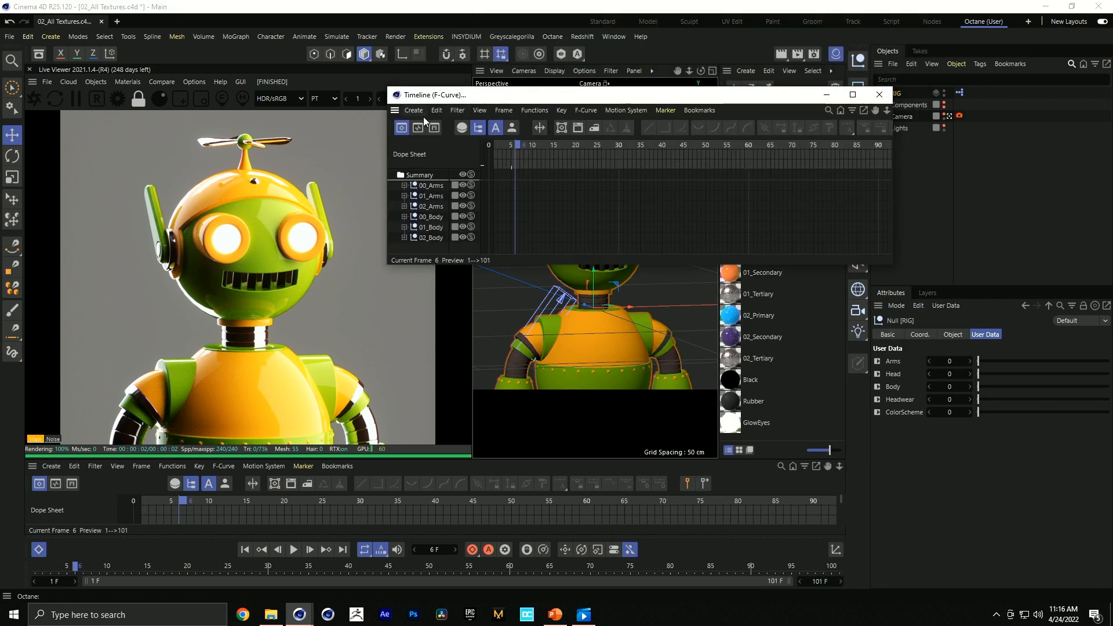
{"action": "left_click_drag", "start_coordinate": [440, 96], "coordinate": [143, 152]}
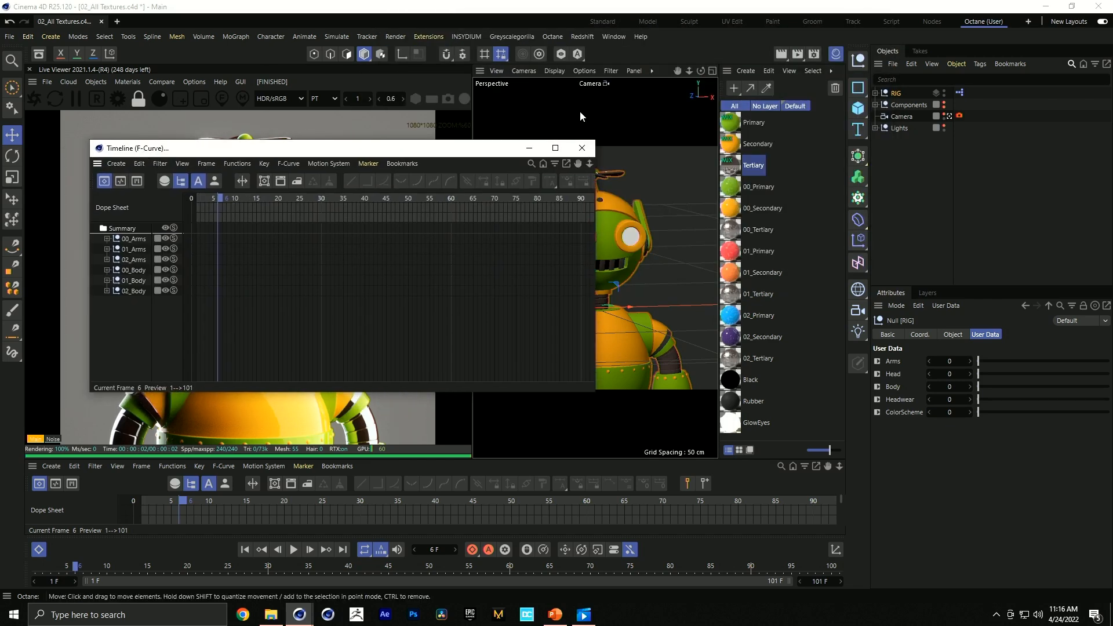
{"action": "left_click", "coordinate": [907, 105]}
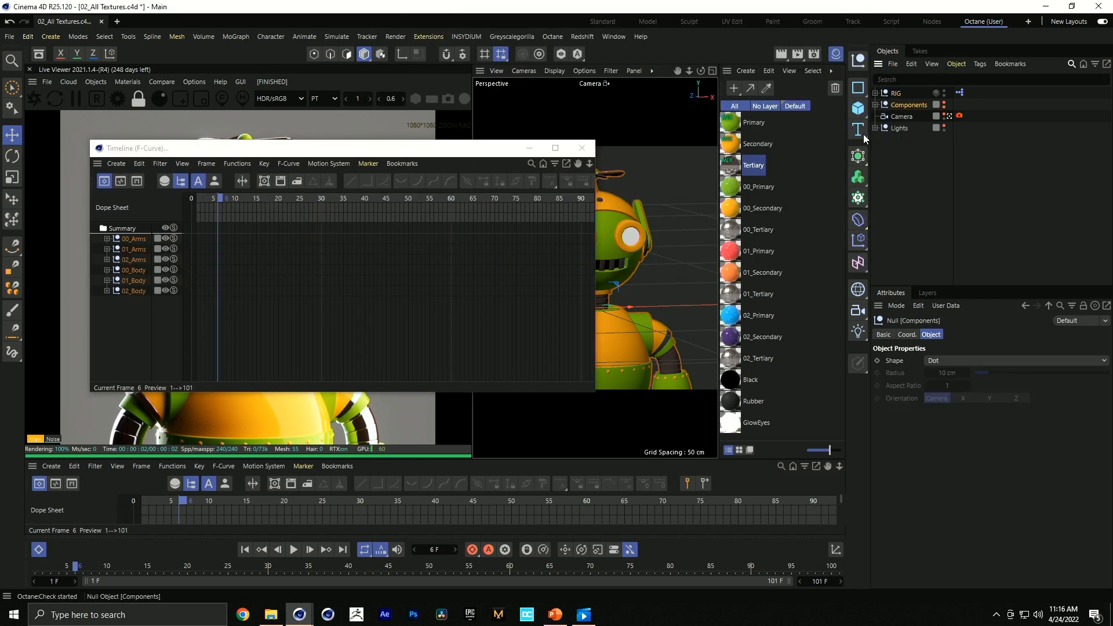
Step: Go to the first frame and set the project's start frame to 0
{"action": "left_click", "coordinate": [245, 550]}
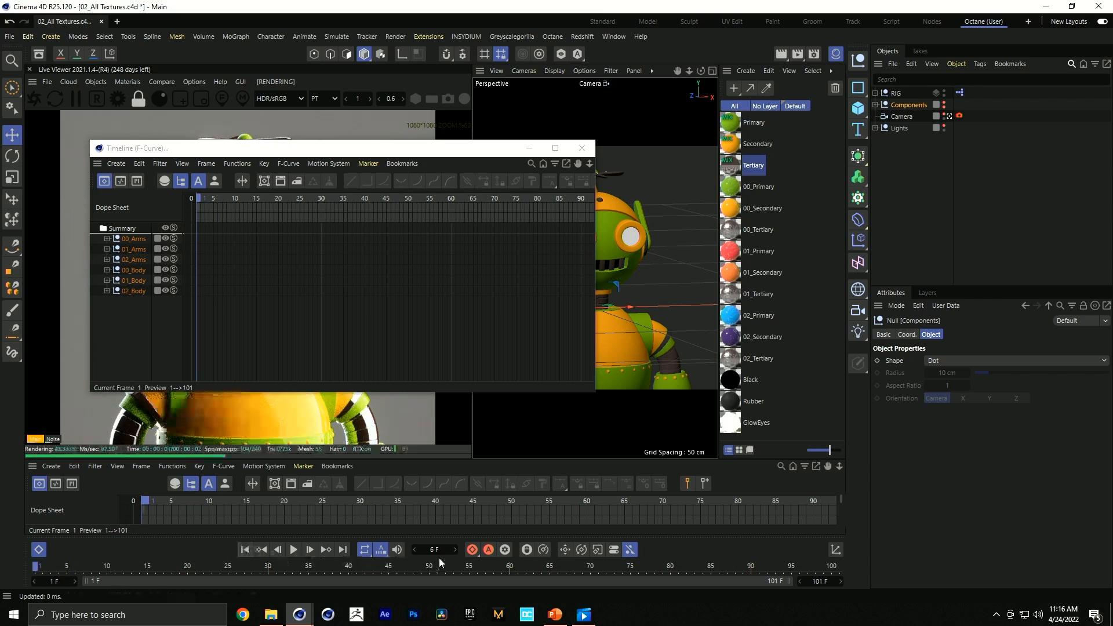
{"action": "double_click", "coordinate": [54, 582]}
{"action": "type", "text": "0"}
{"action": "key", "text": "Return"}
{"action": "key", "text": "shift+f"}
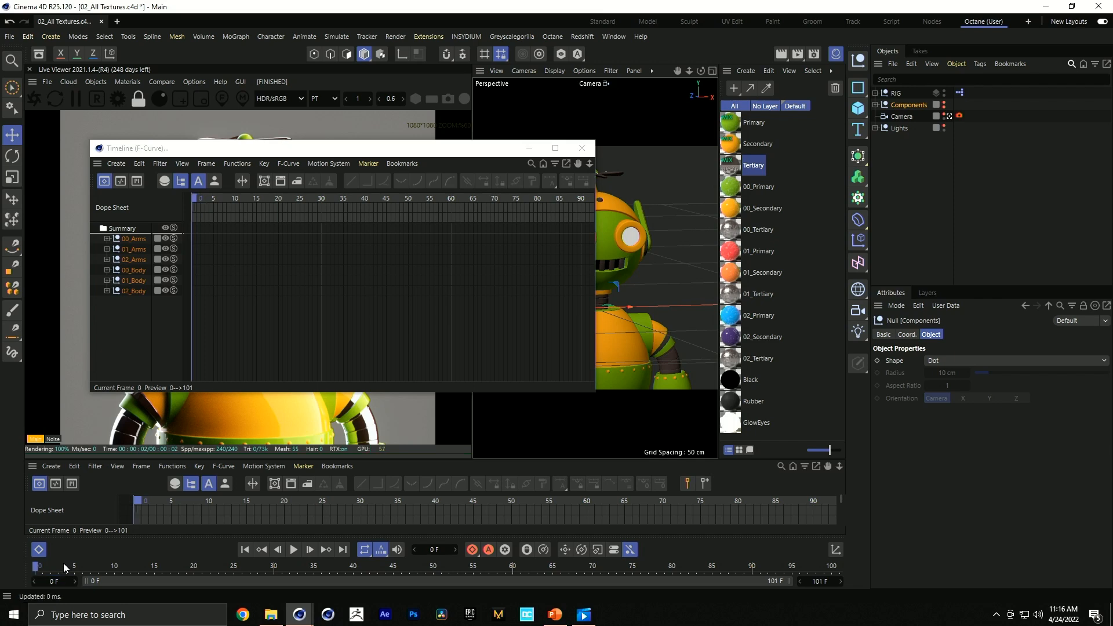
Step: Keyframe RIG's Arms, Head, Body, Headwear and ColorScheme user data at frame 0
{"action": "left_click", "coordinate": [897, 93]}
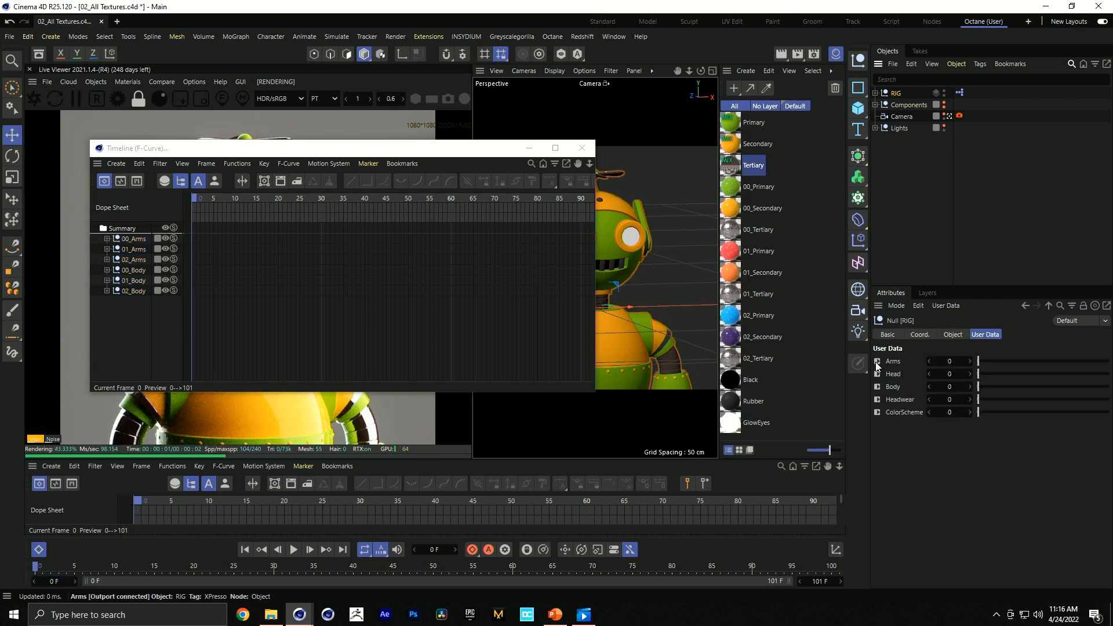
{"action": "left_click", "coordinate": [878, 361]}
{"action": "left_click", "coordinate": [878, 374]}
{"action": "left_click", "coordinate": [878, 386]}
{"action": "left_click", "coordinate": [878, 400]}
{"action": "left_click", "coordinate": [878, 412]}
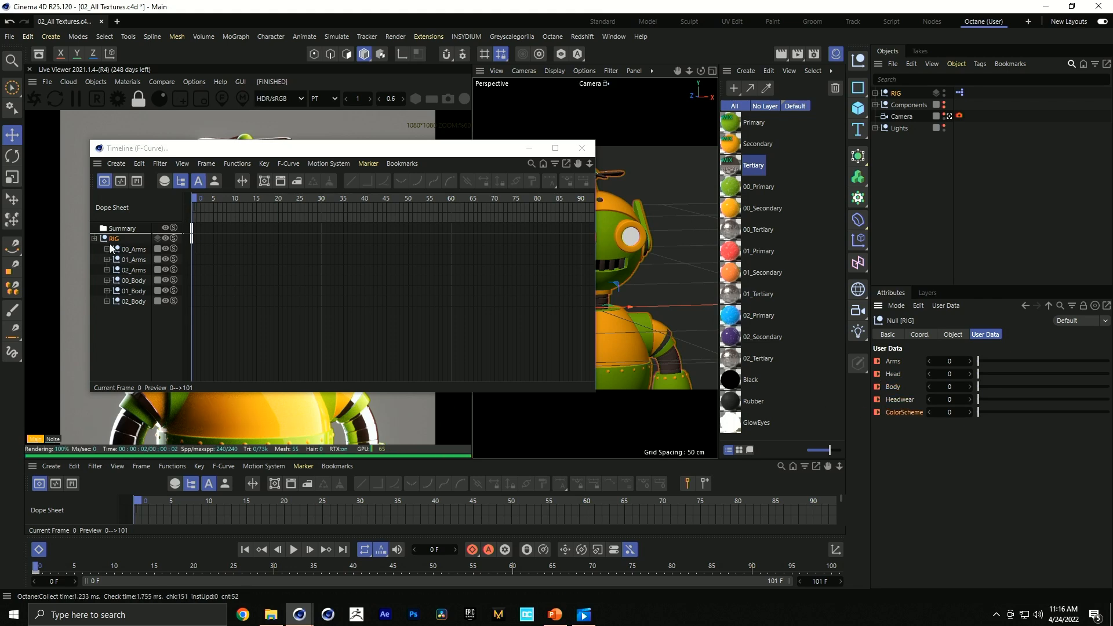
Step: Select RIG's keys and try an ASCII animation import of the Data folder's Final Output CSV, comma-separated with the first value as frame
{"action": "left_click_drag", "start_coordinate": [197, 257], "coordinate": [161, 230]}
{"action": "left_click", "coordinate": [240, 165]}
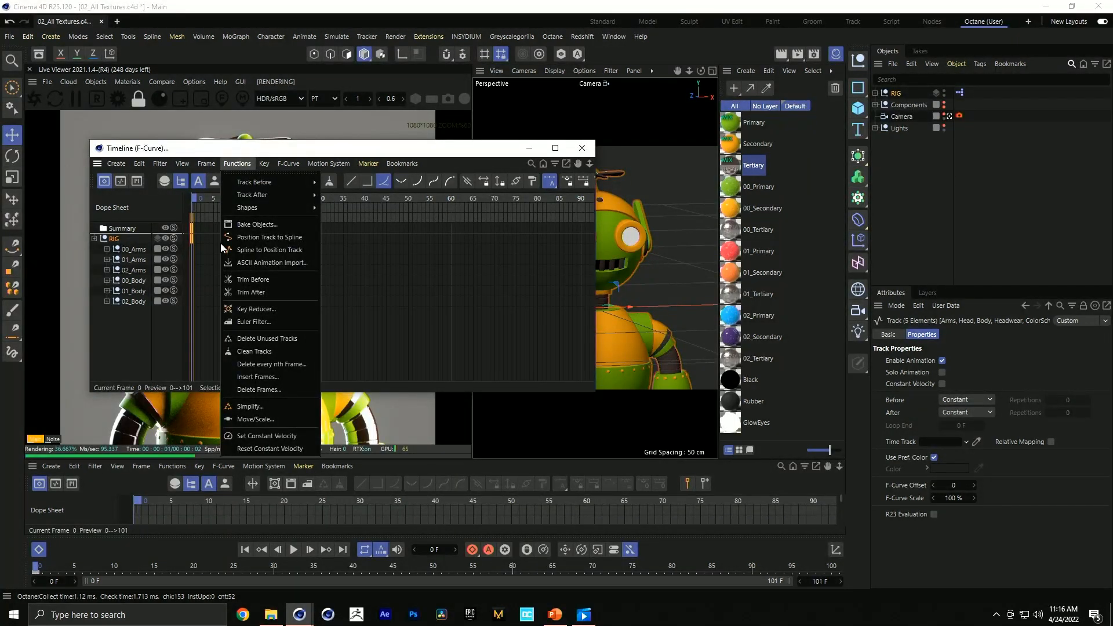
{"action": "left_click", "coordinate": [300, 264]}
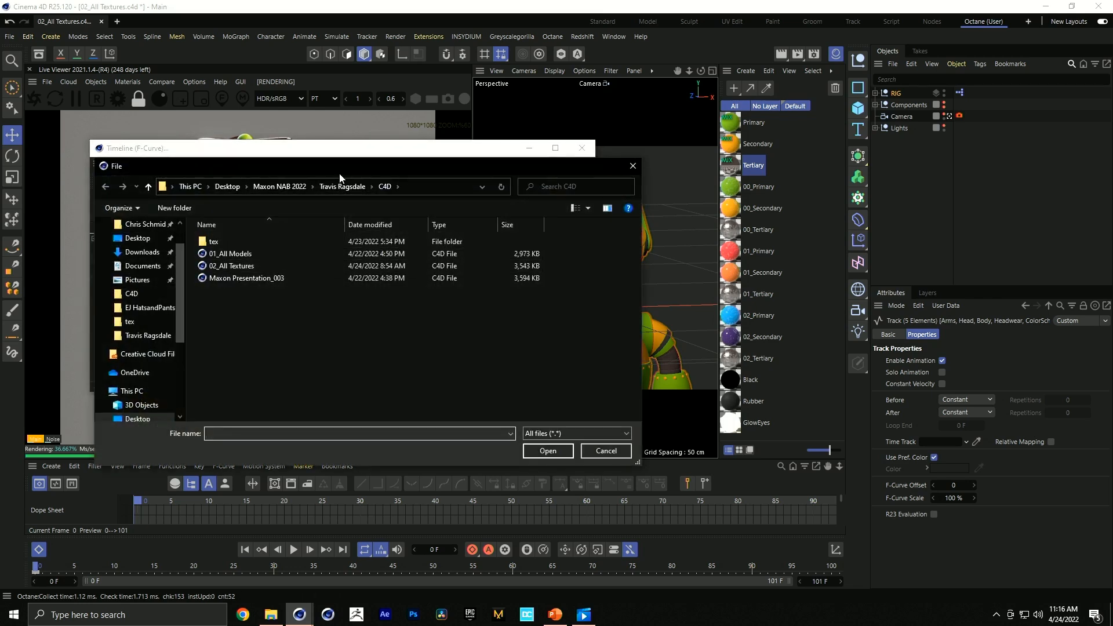
{"action": "left_click", "coordinate": [342, 186]}
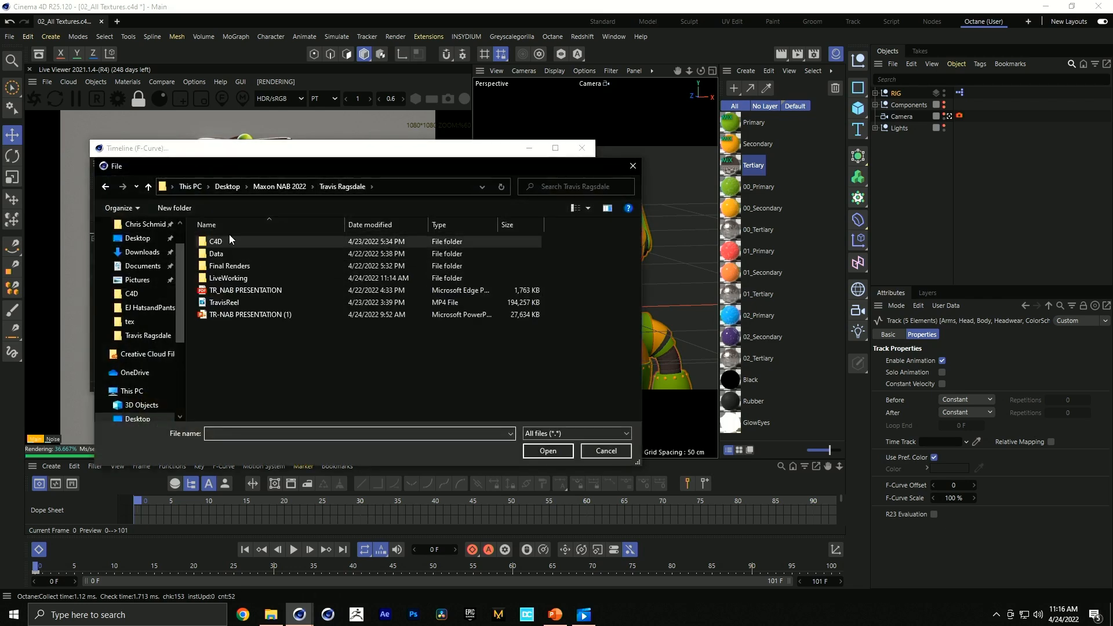
{"action": "double_click", "coordinate": [310, 255]}
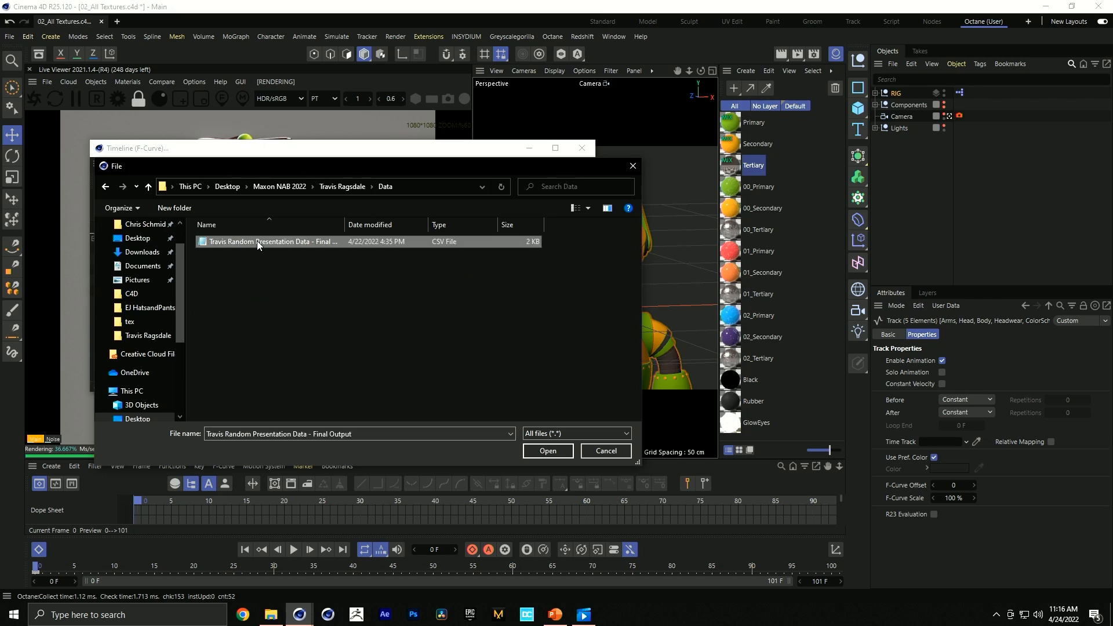
{"action": "double_click", "coordinate": [256, 241]}
{"action": "left_click", "coordinate": [200, 188]}
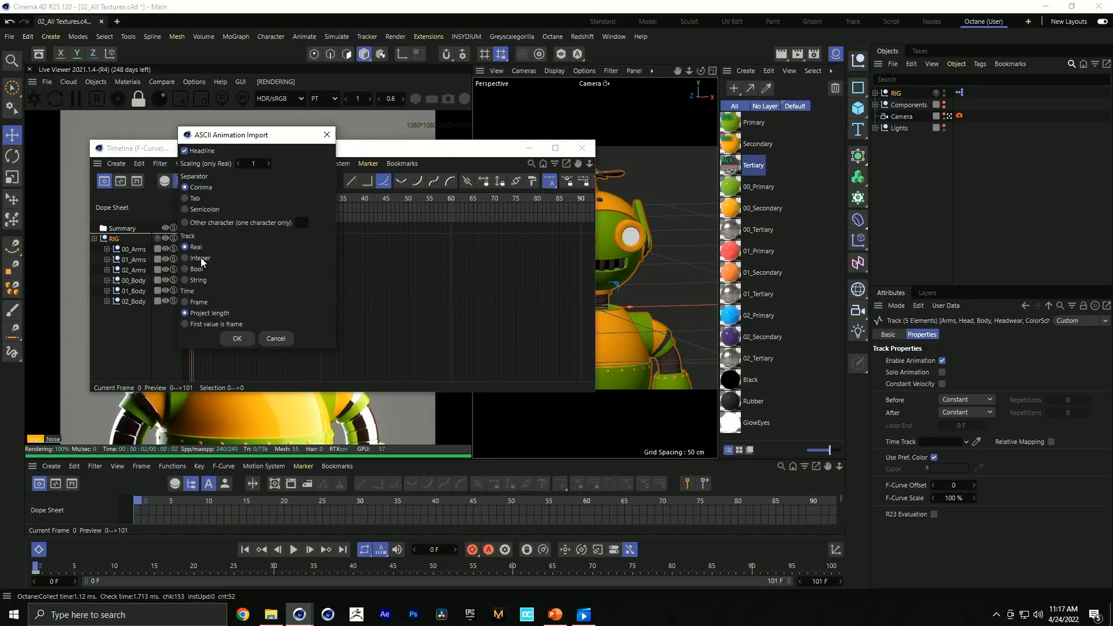
{"action": "left_click", "coordinate": [200, 326]}
{"action": "left_click", "coordinate": [245, 339]}
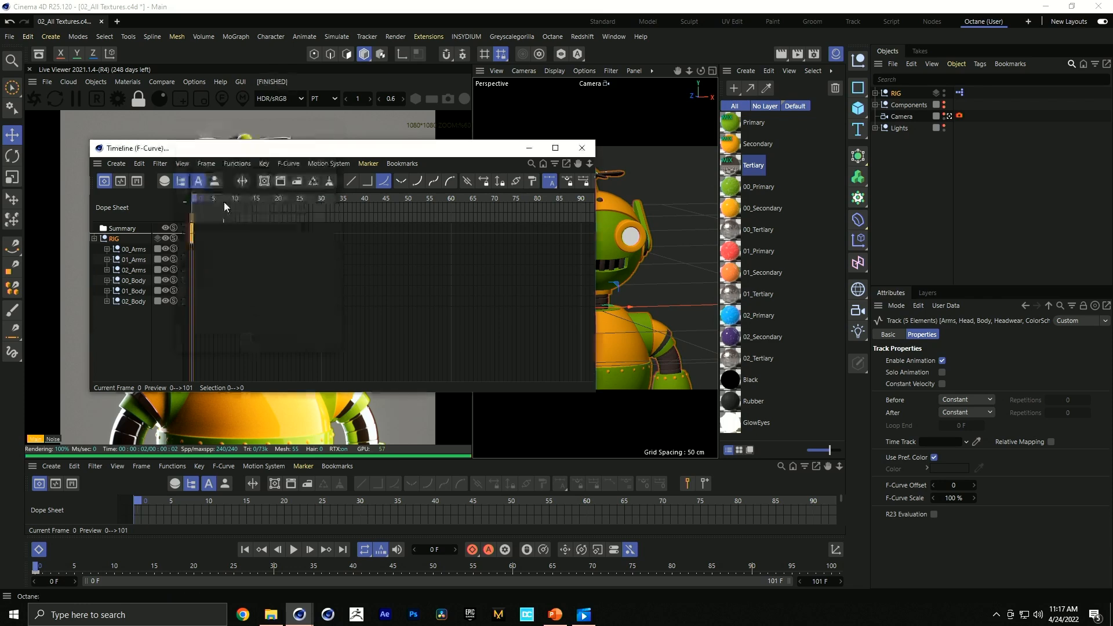
Step: Import the Final Output CSV from the Data folder as ASCII animation on RIG, using the comma separator
{"action": "left_click", "coordinate": [238, 163]}
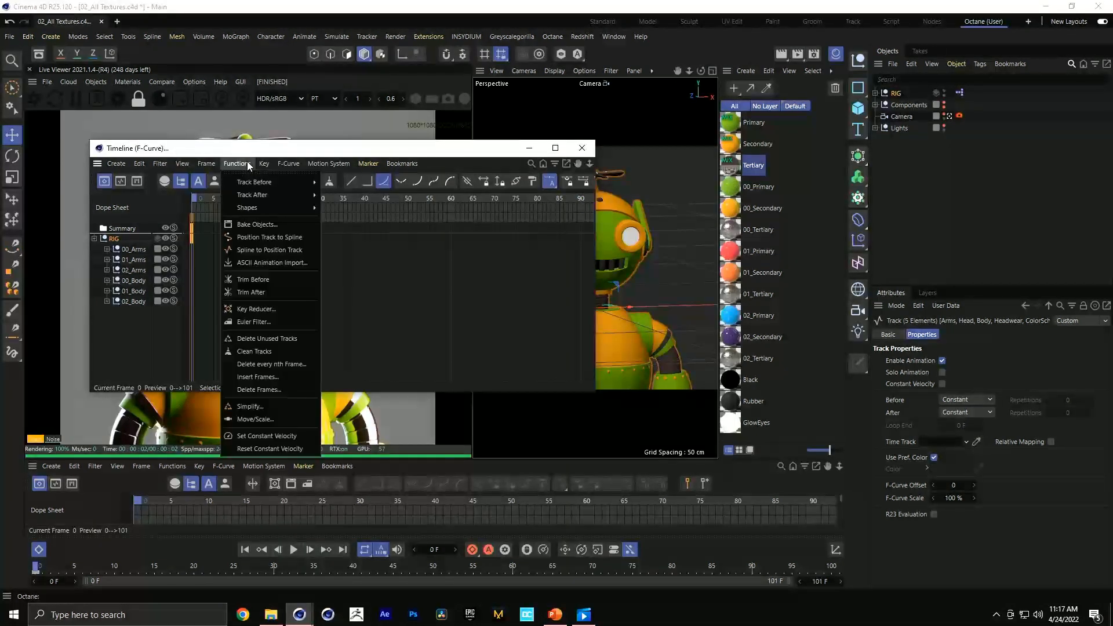
{"action": "left_click", "coordinate": [244, 262]}
{"action": "double_click", "coordinate": [239, 238]}
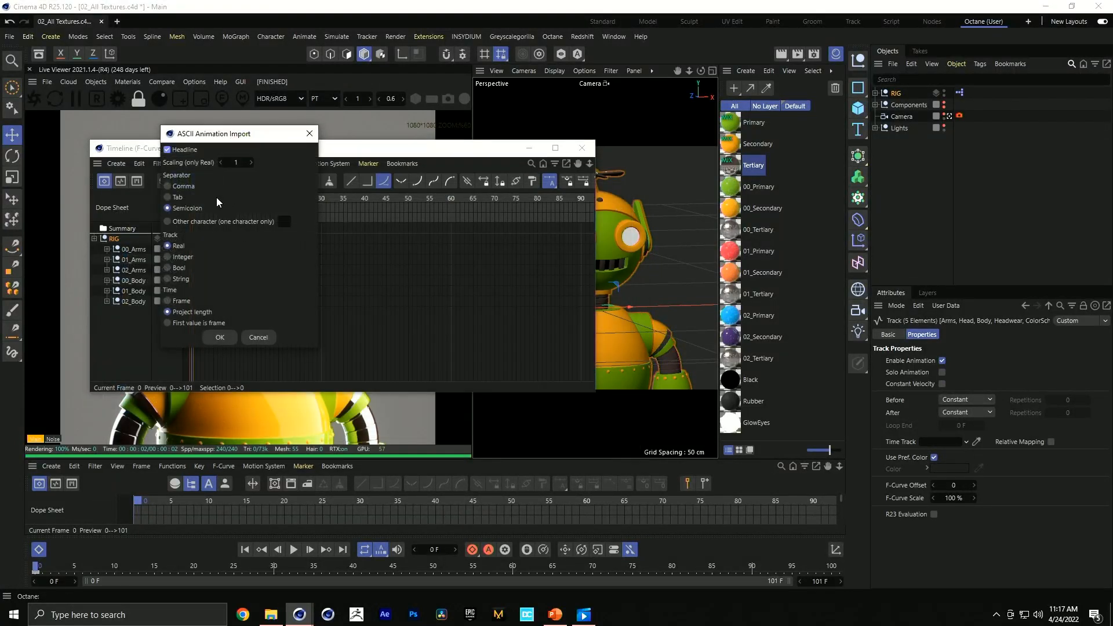
{"action": "left_click", "coordinate": [174, 186]}
{"action": "left_click", "coordinate": [216, 337]}
{"action": "key", "text": "Return"}
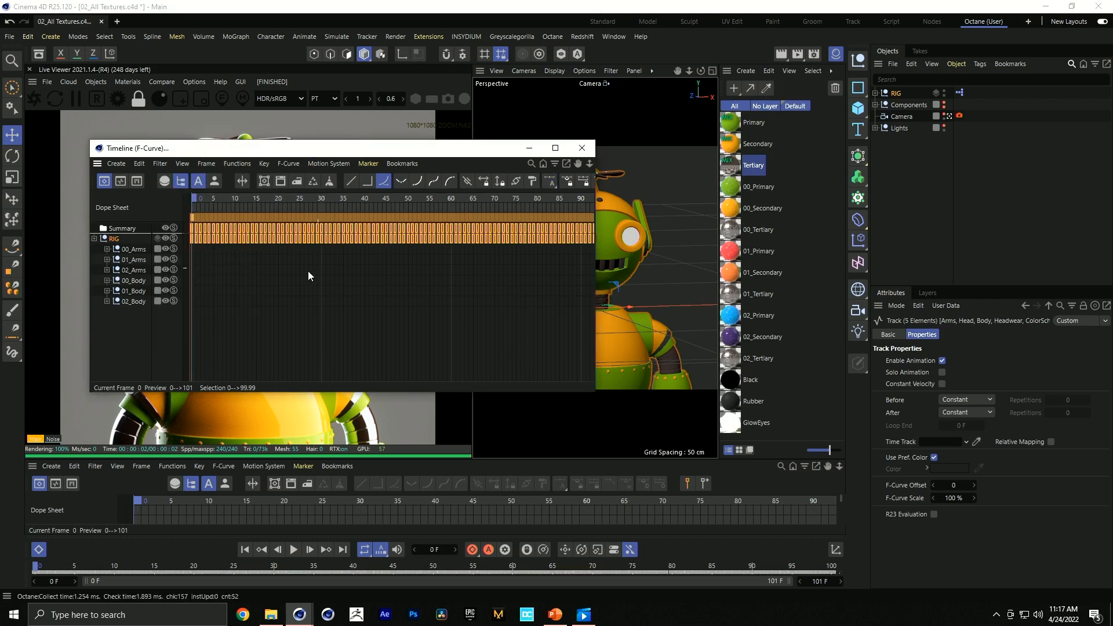
Step: Maximize the timeline and examine the imported animation keys as F-curves across the whole frame range
{"action": "double_click", "coordinate": [254, 149]}
{"action": "left_click", "coordinate": [13, 39]}
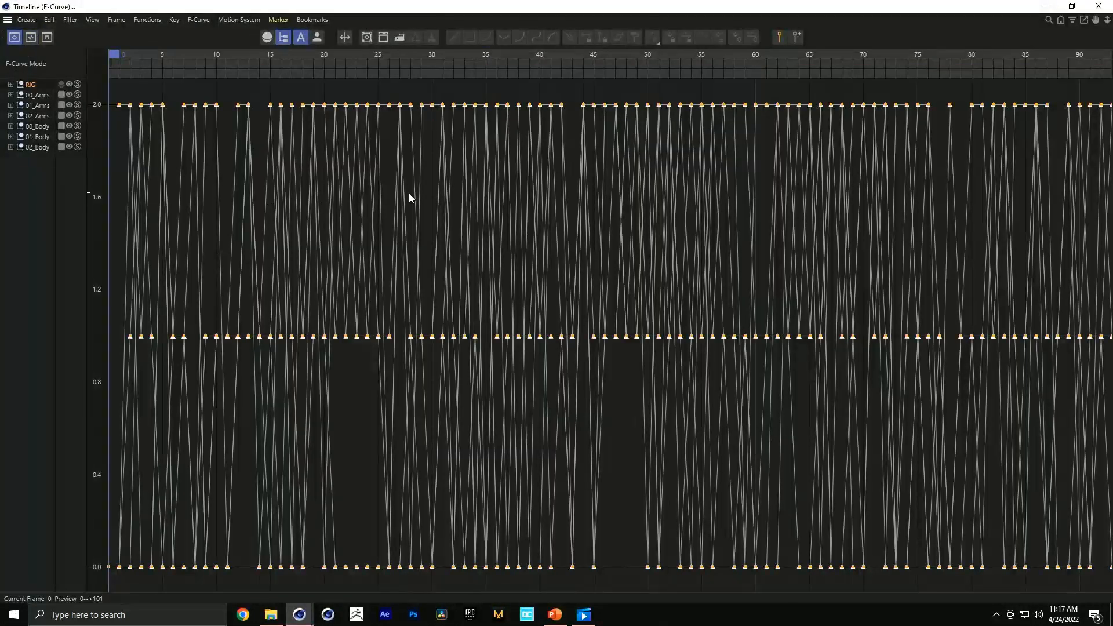
{"action": "scroll", "coordinate": [405, 196], "scroll_direction": "down", "scroll_amount": 6}
{"action": "middle_click_drag", "start_coordinate": [657, 204], "coordinate": [535, 229], "text": "alt"}
{"action": "right_click_drag", "start_coordinate": [742, 176], "coordinate": [566, 152], "text": "alt"}
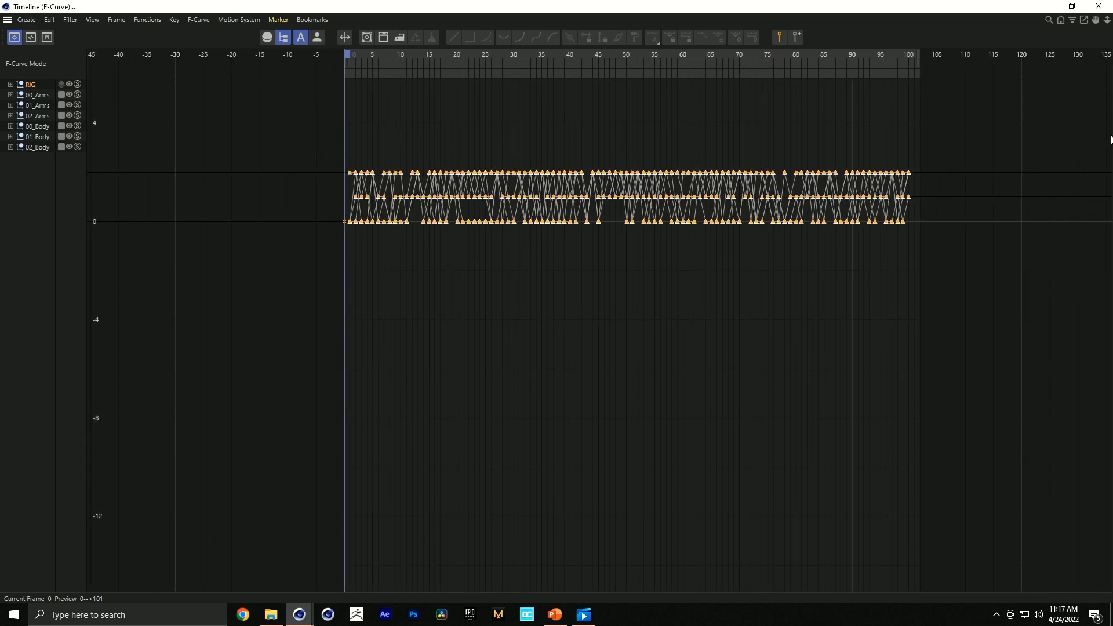
Step: Expand RIG's tracks in the Dope Sheet and copy the imported Arms track onto the original Arms track from frame 0
{"action": "left_click", "coordinate": [11, 84]}
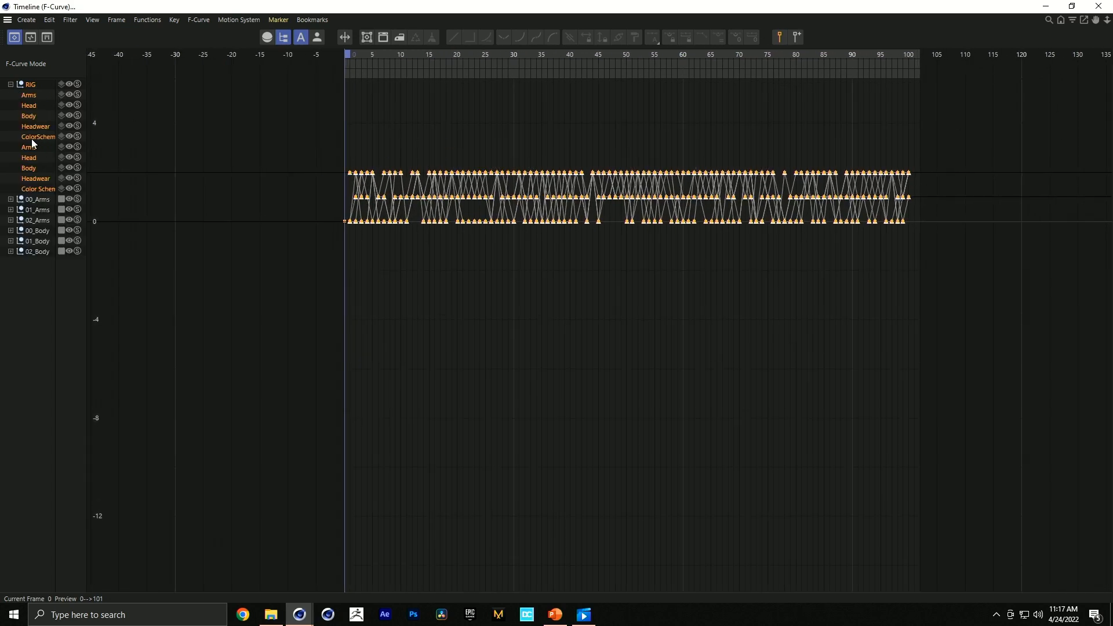
{"action": "left_click", "coordinate": [32, 39]}
{"action": "left_click", "coordinate": [16, 39]}
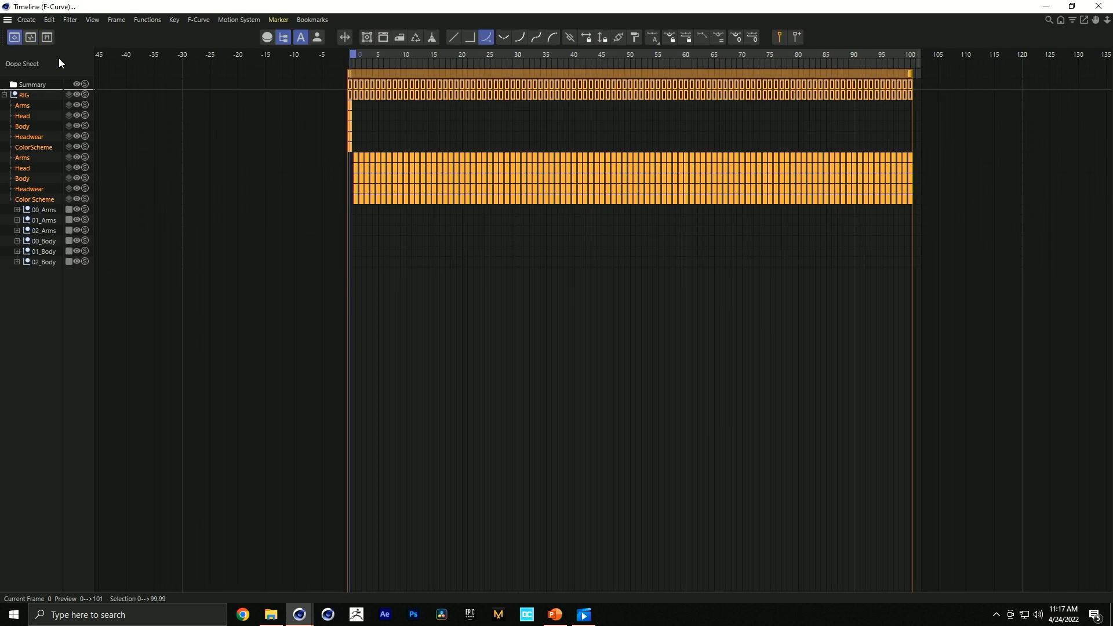
{"action": "left_click", "coordinate": [23, 158]}
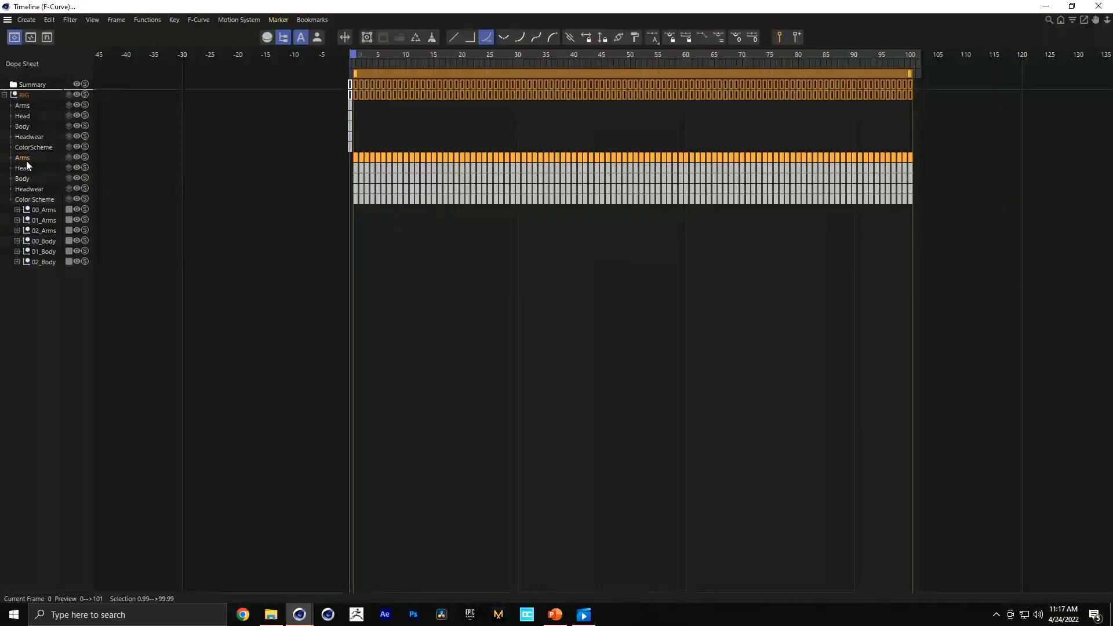
{"action": "right_click", "coordinate": [25, 158]}
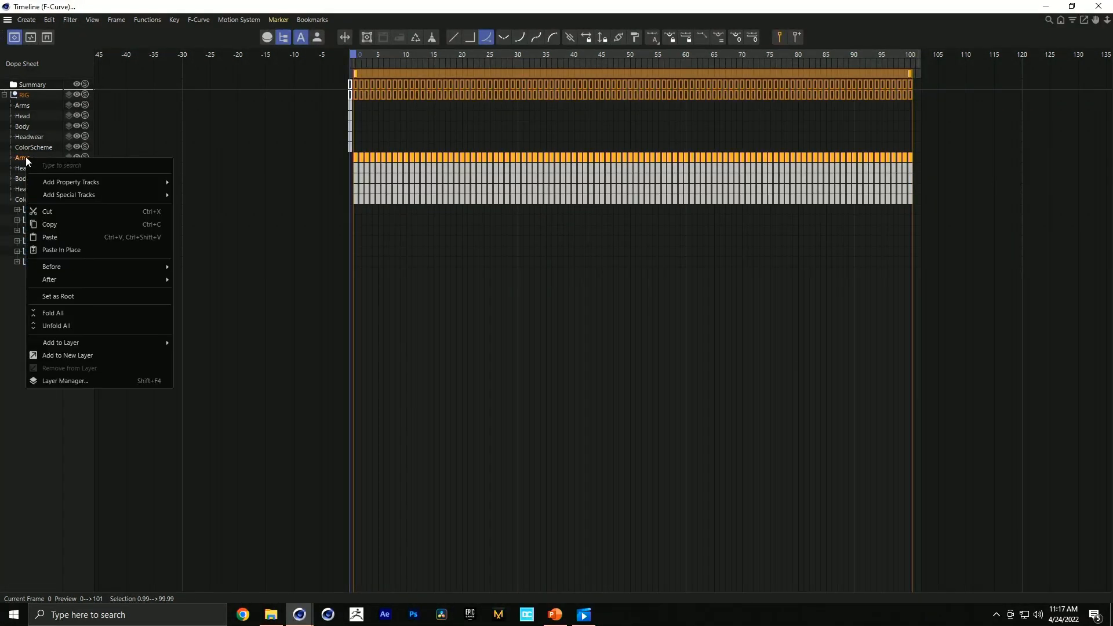
{"action": "left_click", "coordinate": [54, 220]}
{"action": "right_click", "coordinate": [23, 104]}
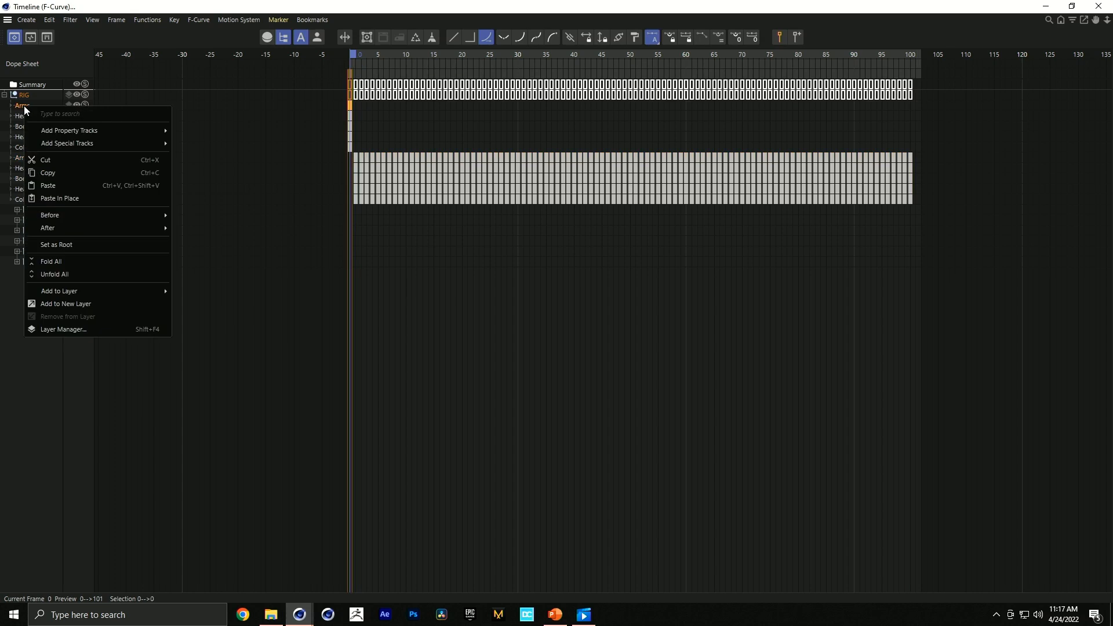
{"action": "left_click", "coordinate": [54, 183]}
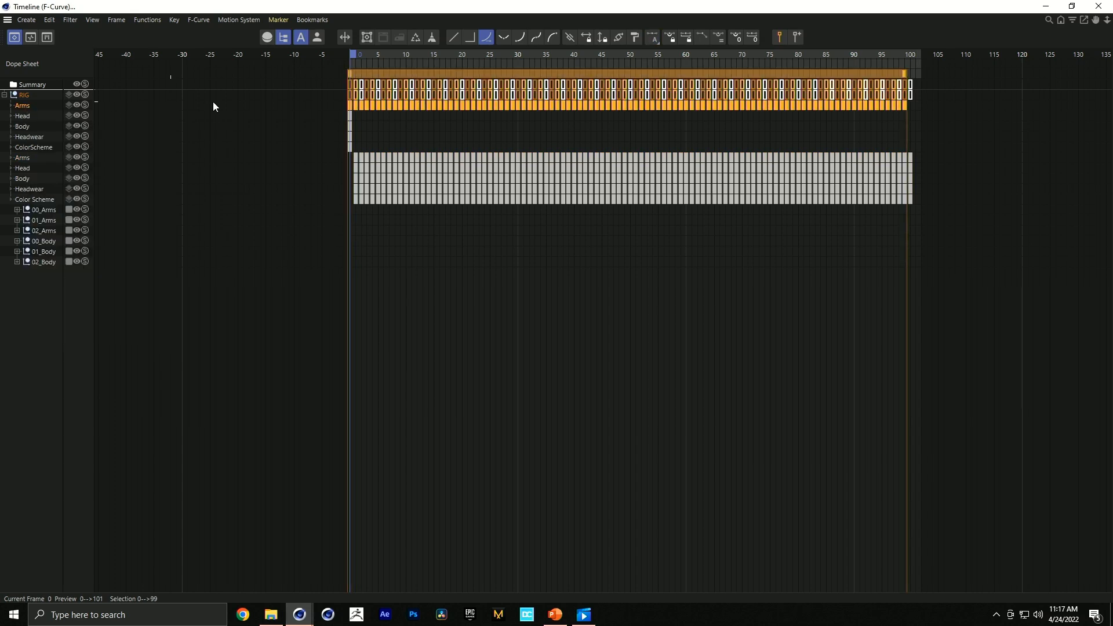
Step: Copy the imported Head and Body tracks and paste each onto its original RIG user data track
{"action": "right_click", "coordinate": [23, 174]}
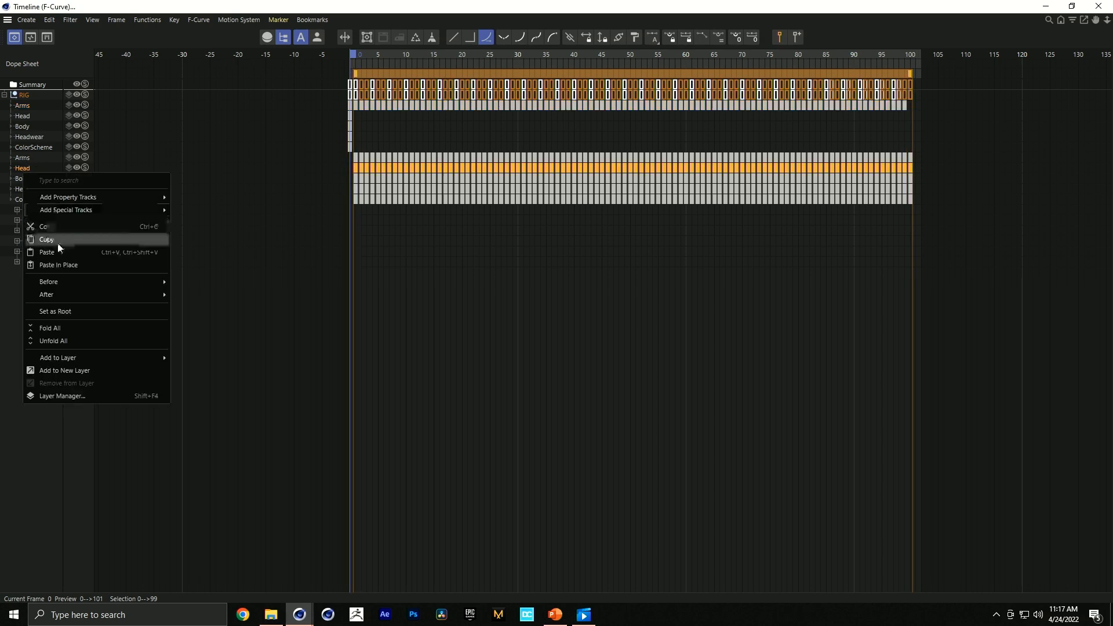
{"action": "left_click", "coordinate": [35, 239]}
{"action": "right_click", "coordinate": [23, 117]}
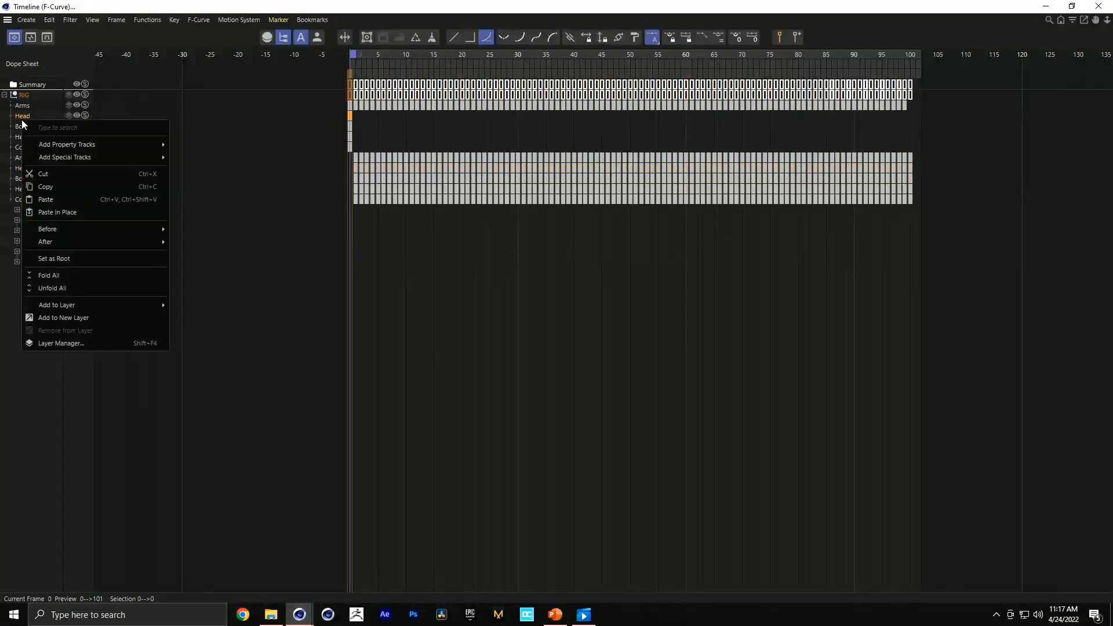
{"action": "left_click", "coordinate": [44, 197]}
{"action": "right_click", "coordinate": [22, 179]}
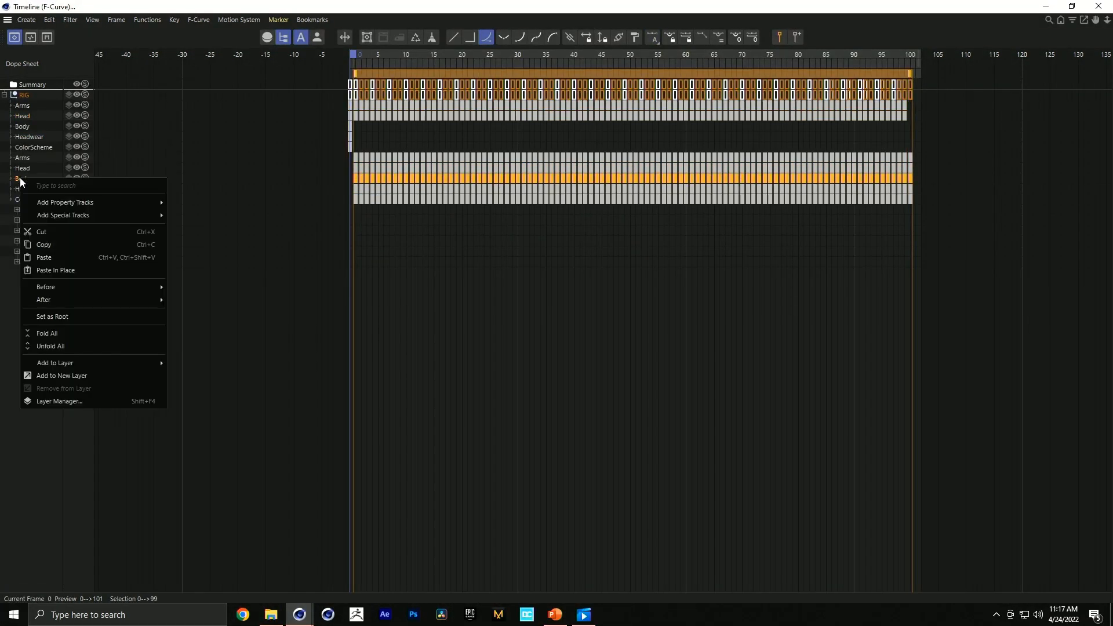
{"action": "left_click", "coordinate": [58, 246]}
{"action": "right_click", "coordinate": [23, 127]}
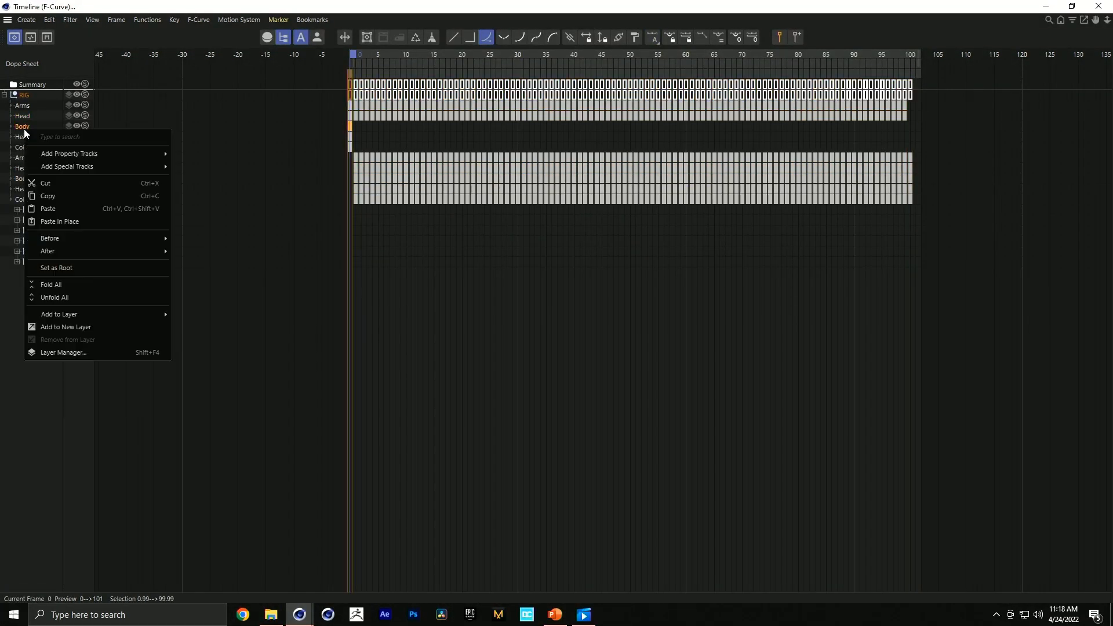
{"action": "left_click", "coordinate": [48, 207]}
Step: Copy the imported Headwear and Color Scheme tracks onto RIG's original Headwear and ColorScheme tracks
{"action": "right_click", "coordinate": [25, 190]}
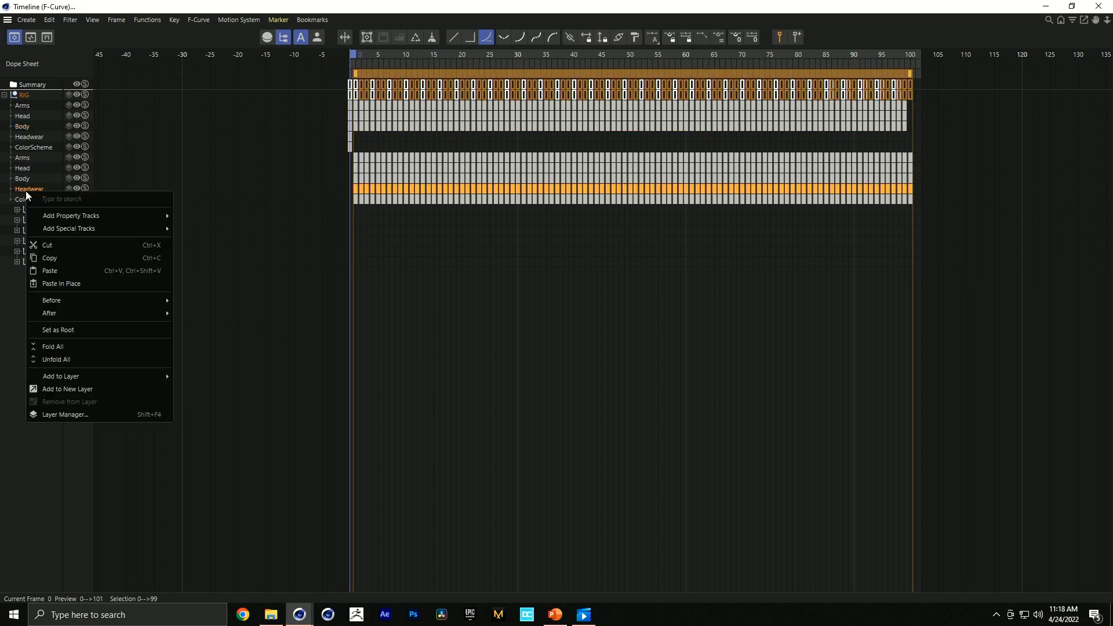
{"action": "left_click", "coordinate": [61, 255]}
{"action": "right_click", "coordinate": [26, 134]}
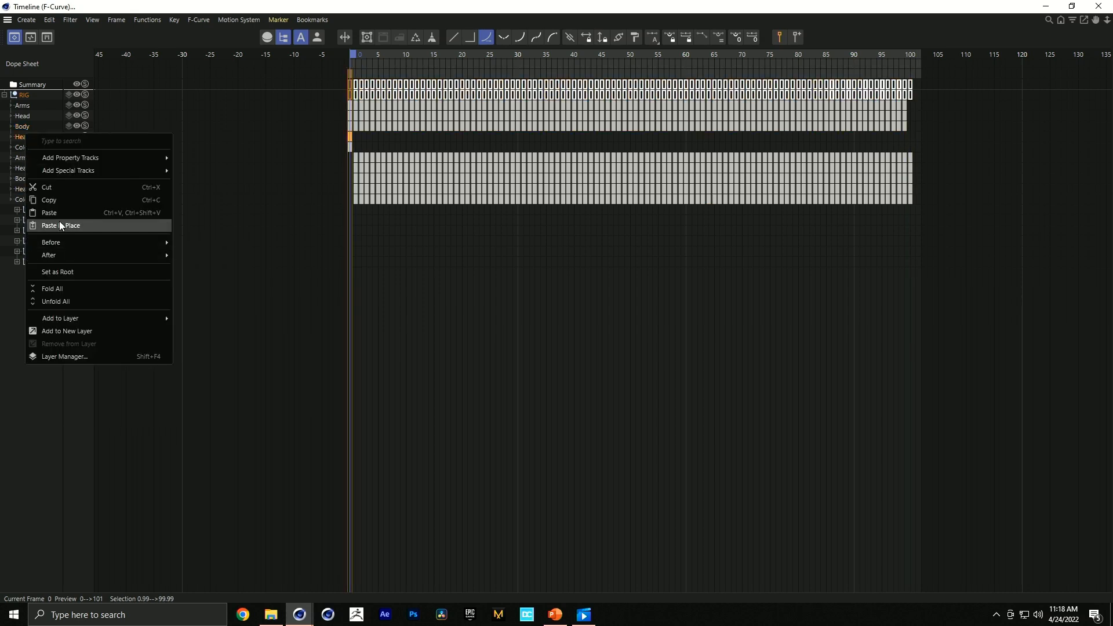
{"action": "left_click", "coordinate": [58, 222]}
{"action": "right_click", "coordinate": [30, 198]}
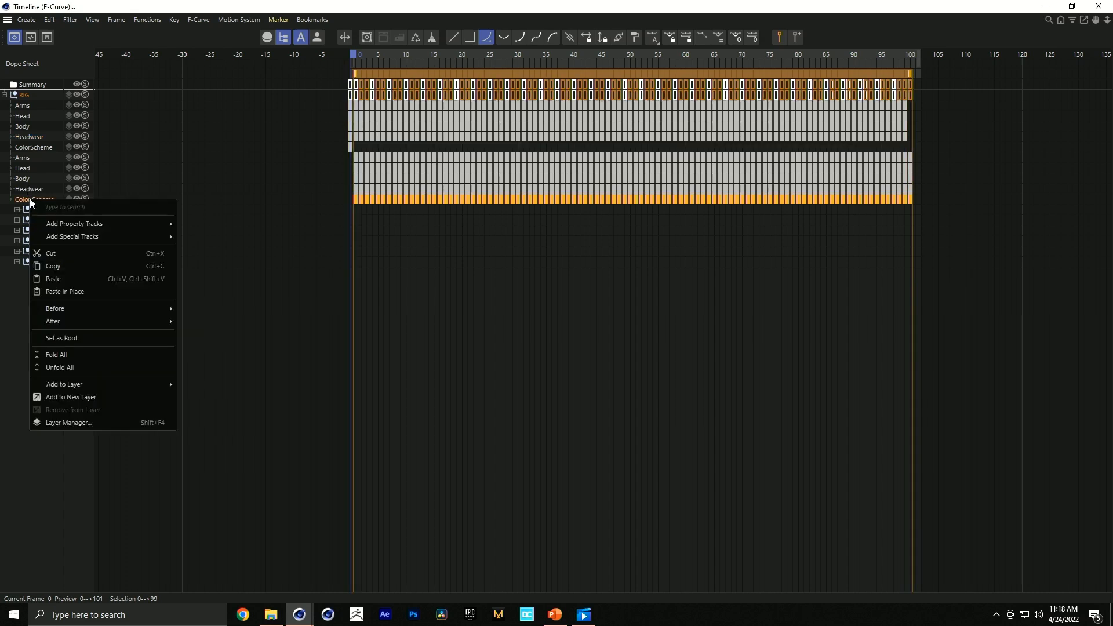
{"action": "left_click", "coordinate": [64, 266]}
{"action": "right_click", "coordinate": [26, 143]}
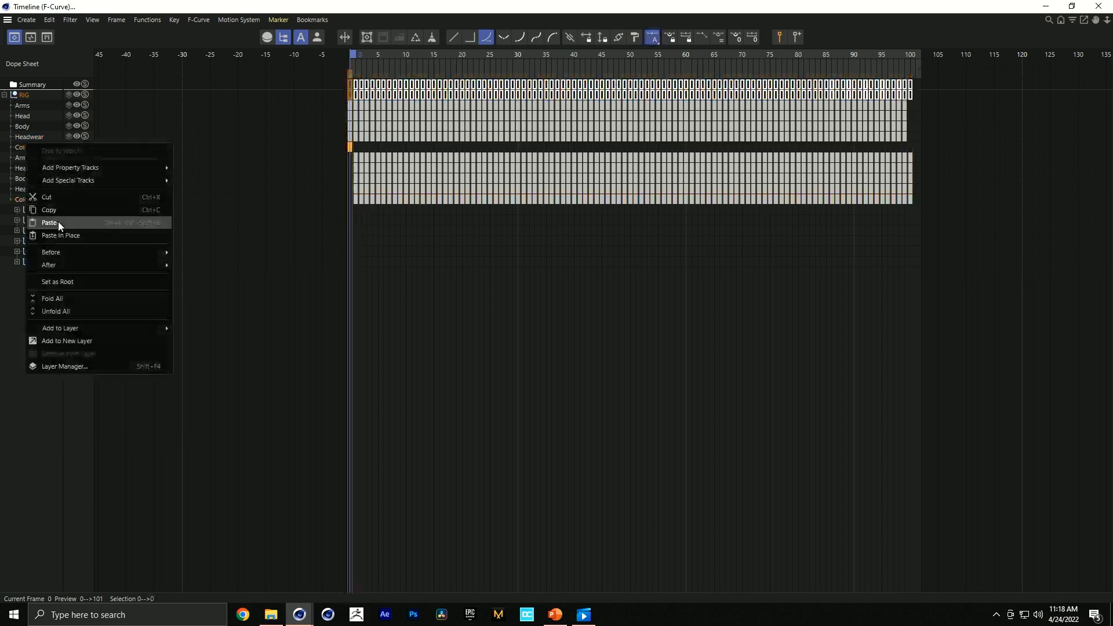
{"action": "left_click", "coordinate": [58, 221]}
Step: Delete the five imported duplicate tracks, from the second Arms through Color Scheme
{"action": "left_click", "coordinate": [25, 159]}
{"action": "left_click", "coordinate": [30, 198], "text": "shift"}
{"action": "key", "text": "Delete"}
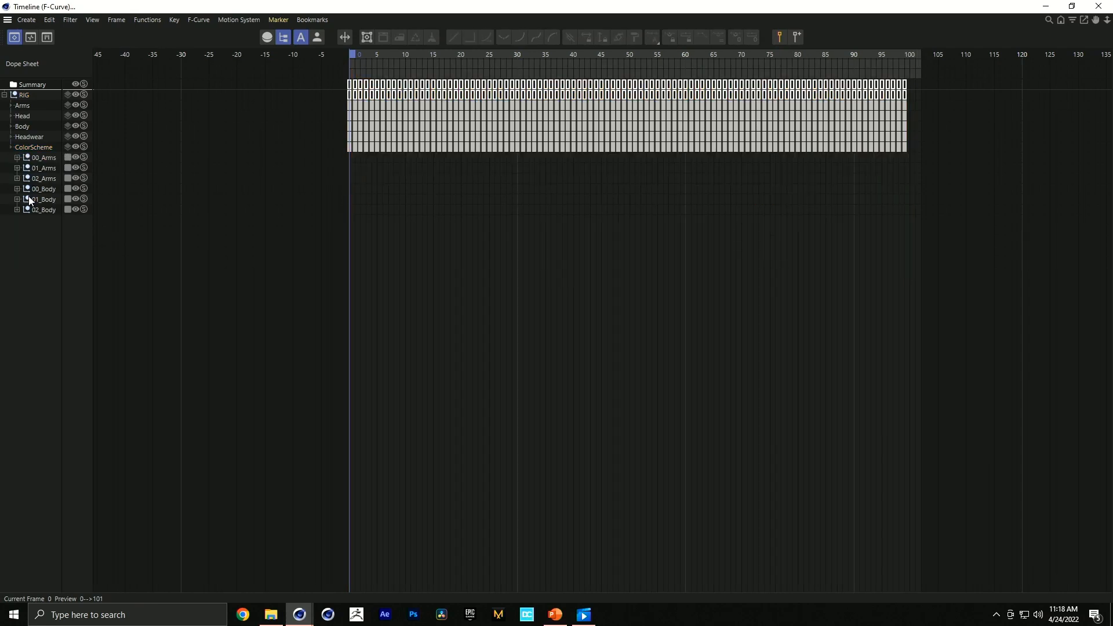
Step: Close the separate timeline window, preview the robot variations by playing the animation, and scrub to frame 10
{"action": "left_click", "coordinate": [1099, 6]}
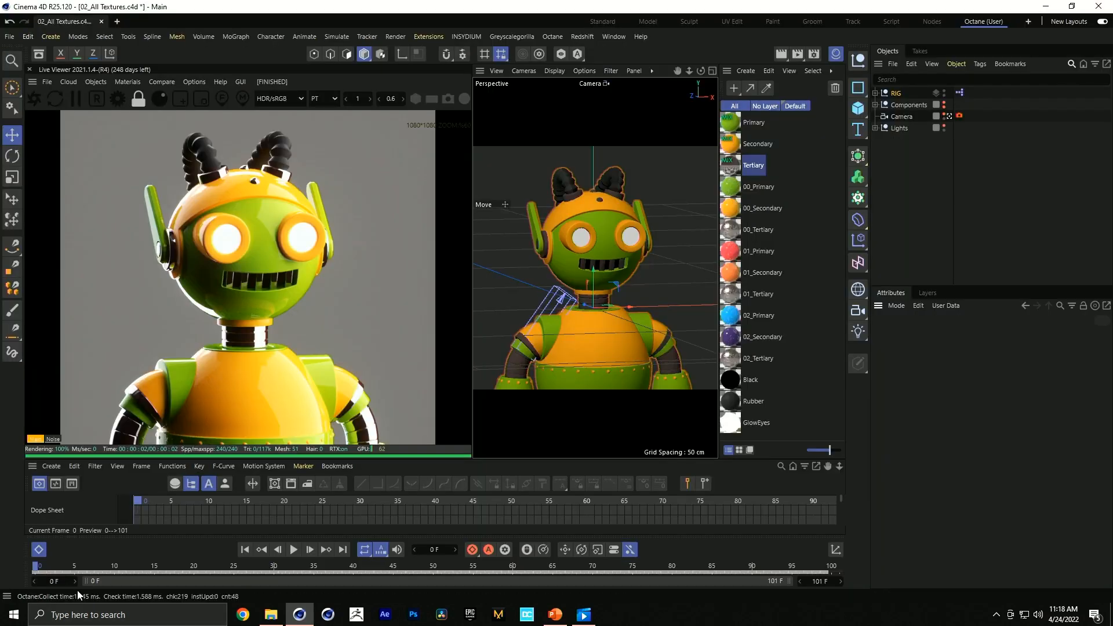
{"action": "left_click", "coordinate": [297, 549]}
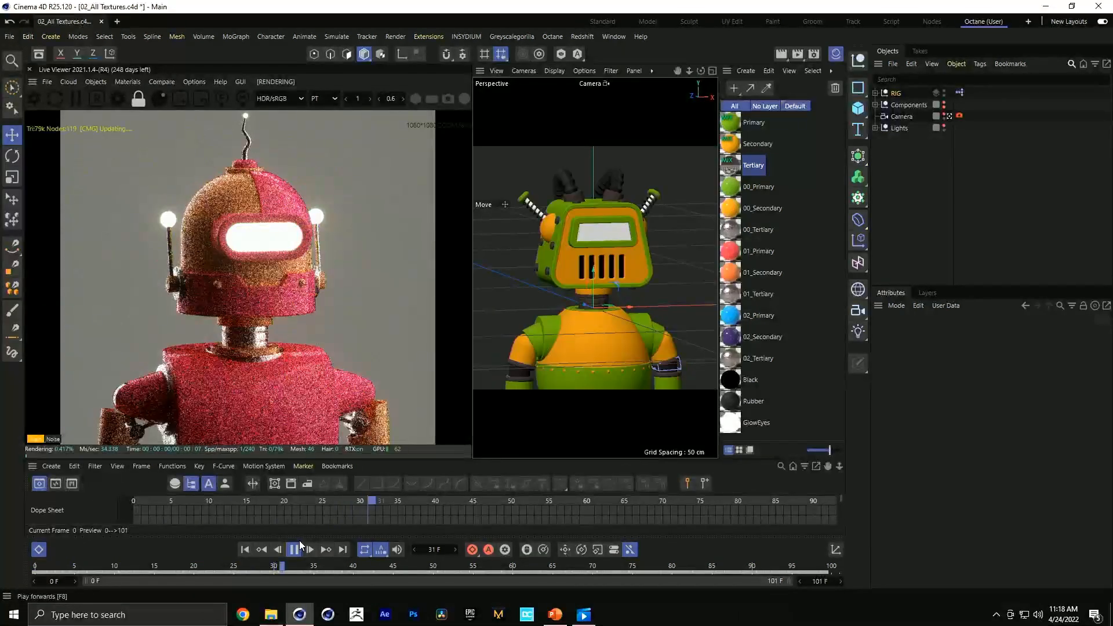
{"action": "left_click", "coordinate": [296, 553]}
{"action": "left_click_drag", "start_coordinate": [322, 569], "coordinate": [114, 531]}
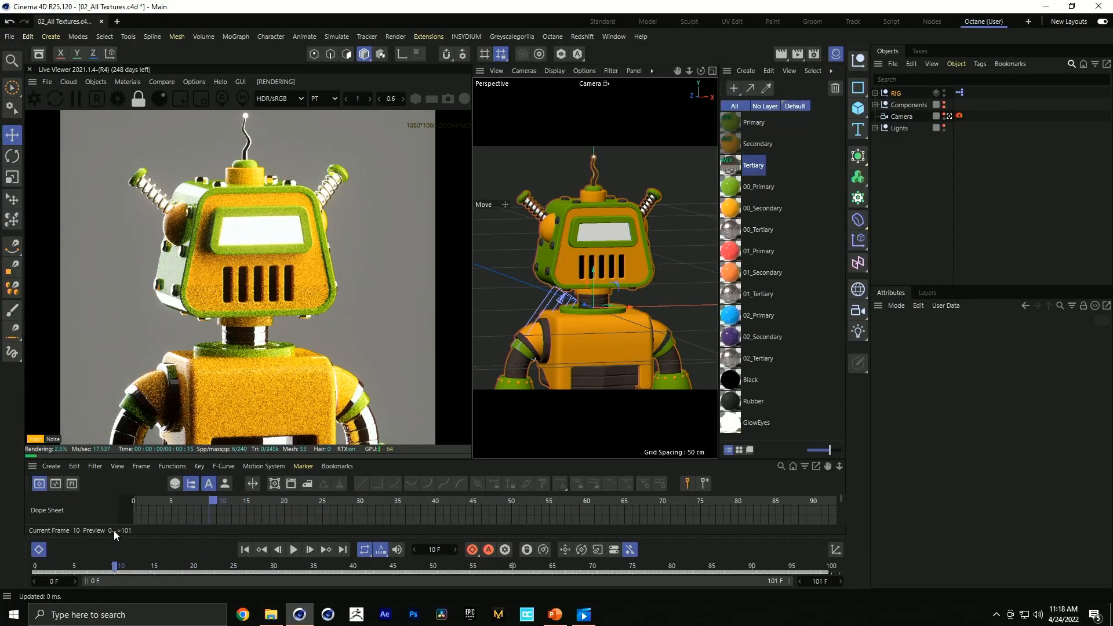
Step: Switch to File Explorer, return to the parent project folder and open the first image in Final Renders
{"action": "left_click", "coordinate": [270, 615]}
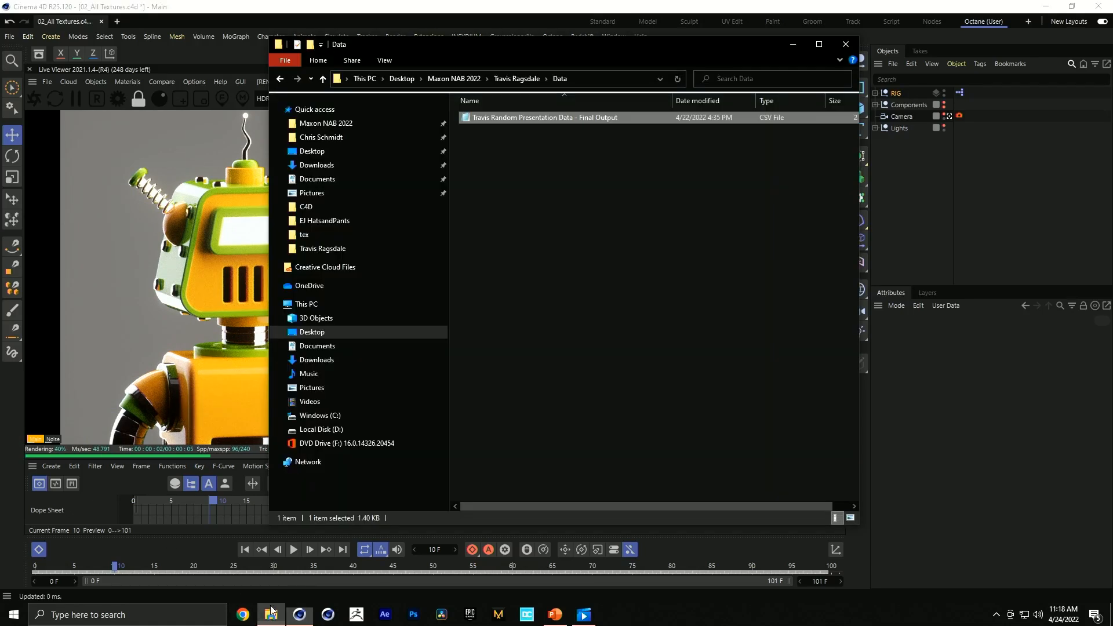
{"action": "left_click", "coordinate": [506, 79]}
{"action": "double_click", "coordinate": [500, 130]}
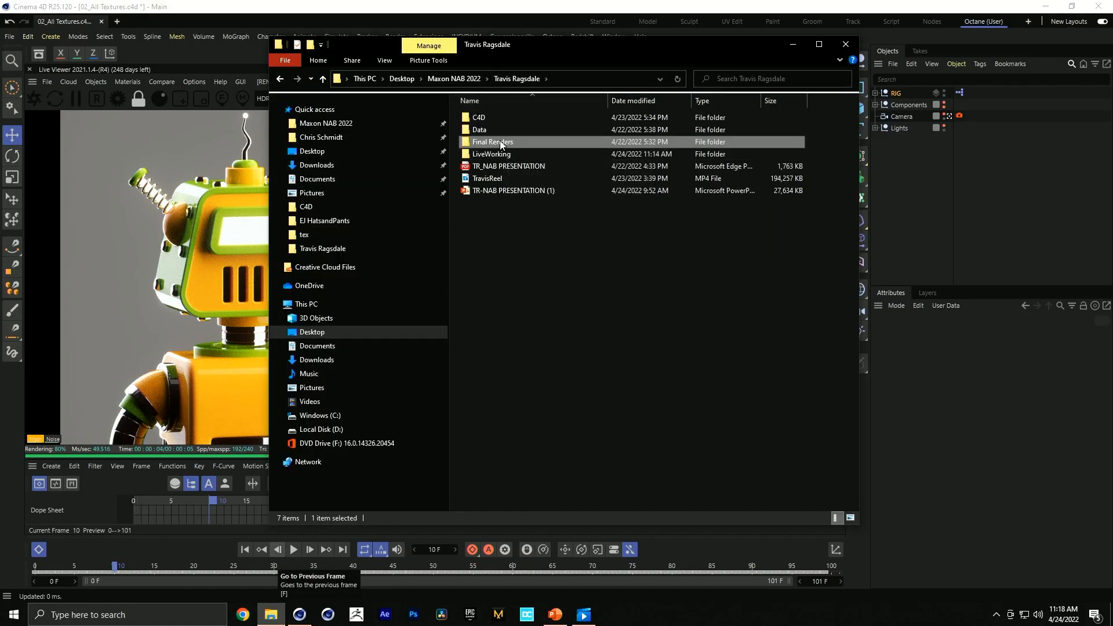
{"action": "double_click", "coordinate": [500, 129]}
Step: Browse the rendered robot variations in sequence up to Final Renders0028.jpg, examining their part and colour combinations
{"action": "key", "text": "Right"}
{"action": "key", "text": "Right"}
{"action": "key", "text": "Right"}
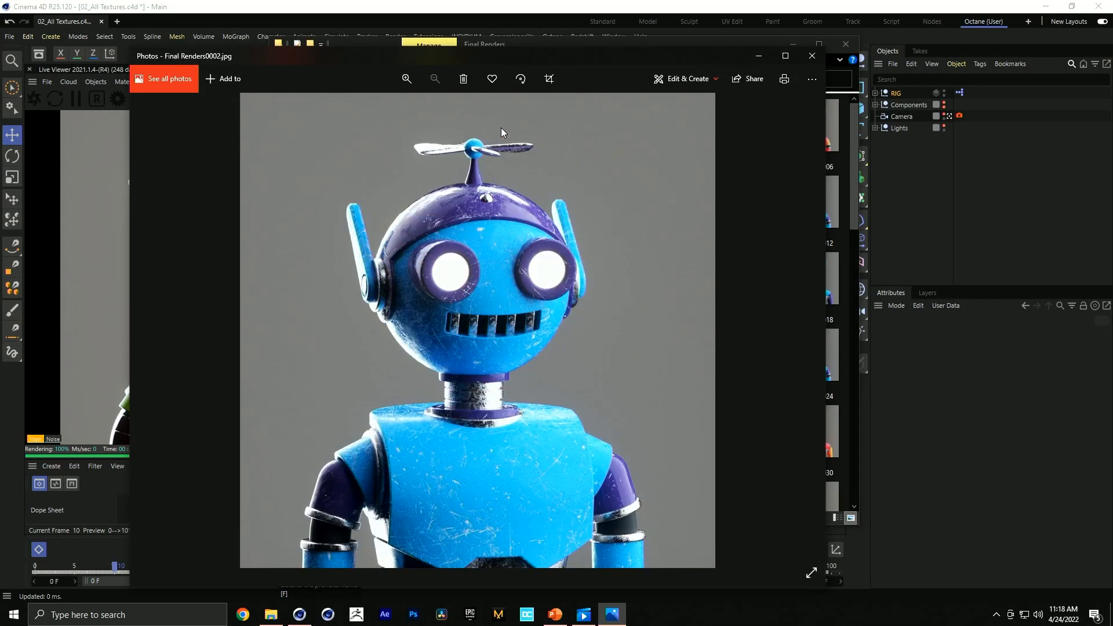
{"action": "key", "text": "Right"}
{"action": "key", "text": "Right"}
{"action": "key", "text": "Right"}
{"action": "key", "text": "Right"}
{"action": "key", "text": "Right"}
{"action": "key", "text": "Right"}
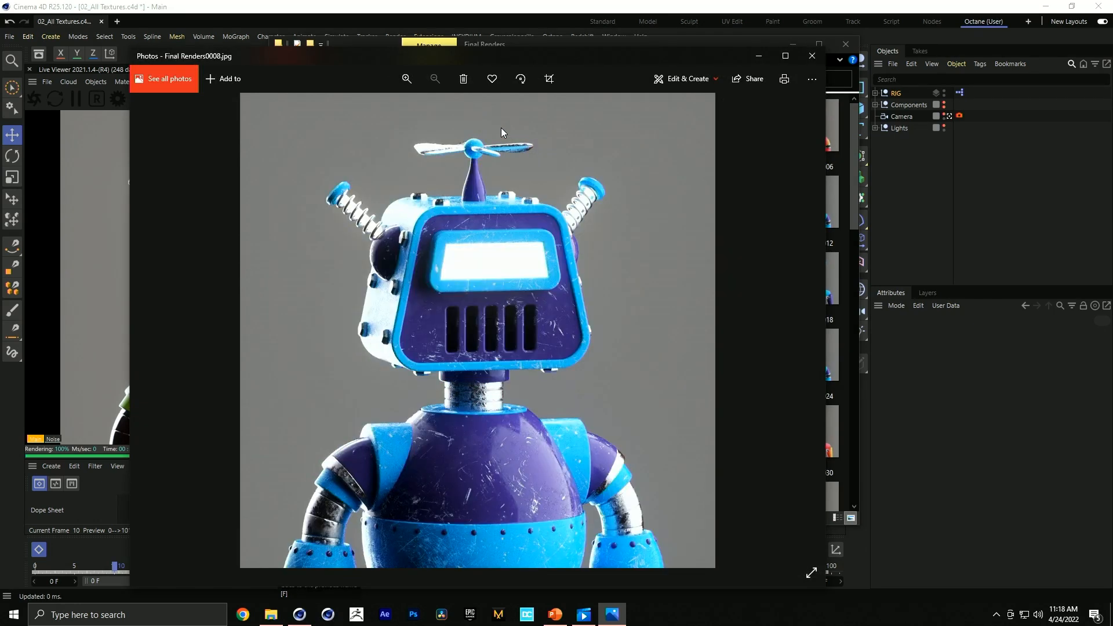
{"action": "key", "text": "Right"}
{"action": "key", "text": "Right"}
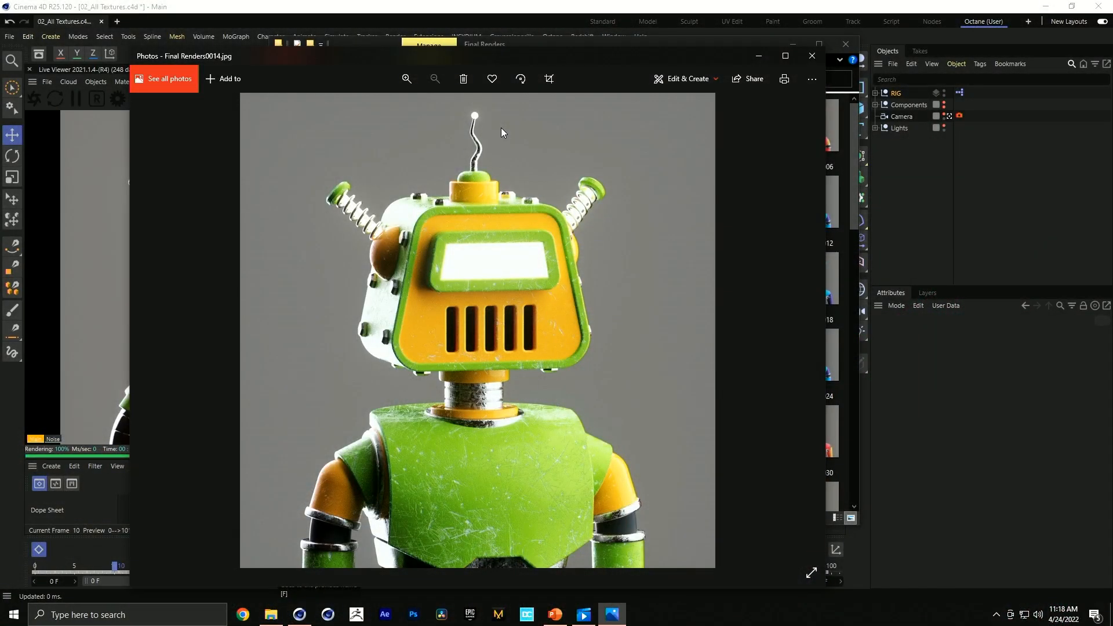
{"action": "key", "text": "Right"}
{"action": "key", "text": "Right"}
{"action": "key", "text": "Right"}
{"action": "key", "text": "Right"}
{"action": "key", "text": "Right"}
{"action": "key", "text": "Right"}
{"action": "key", "text": "Right"}
{"action": "key", "text": "Right"}
{"action": "key", "text": "Right"}
{"action": "key", "text": "Right"}
{"action": "key", "text": "Right"}
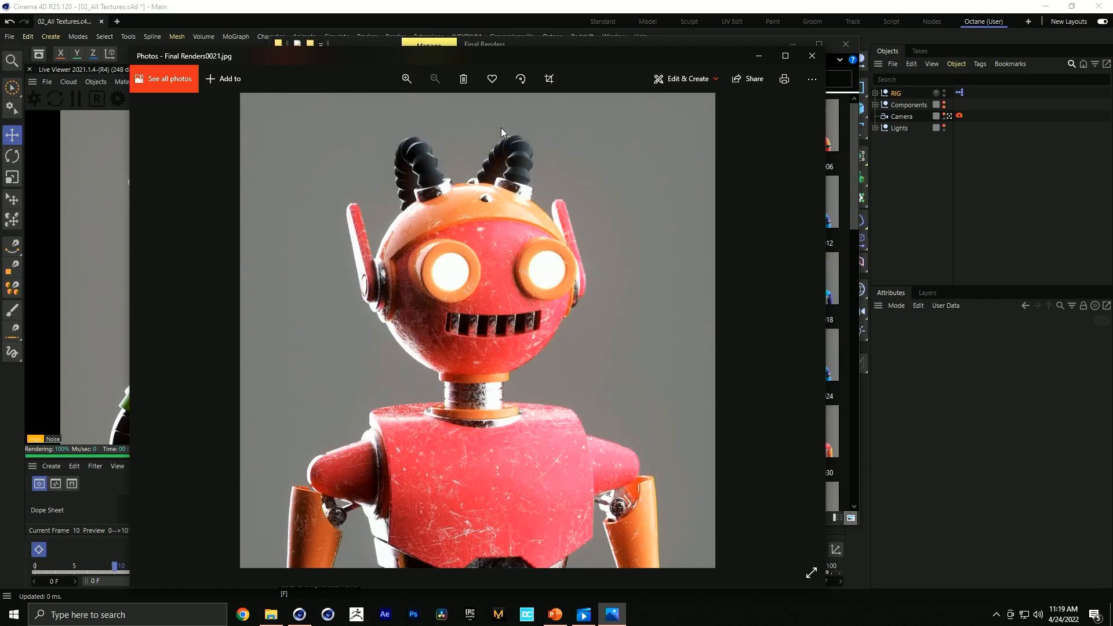
{"action": "key", "text": "Right"}
{"action": "key", "text": "Right"}
{"action": "key", "text": "Right"}
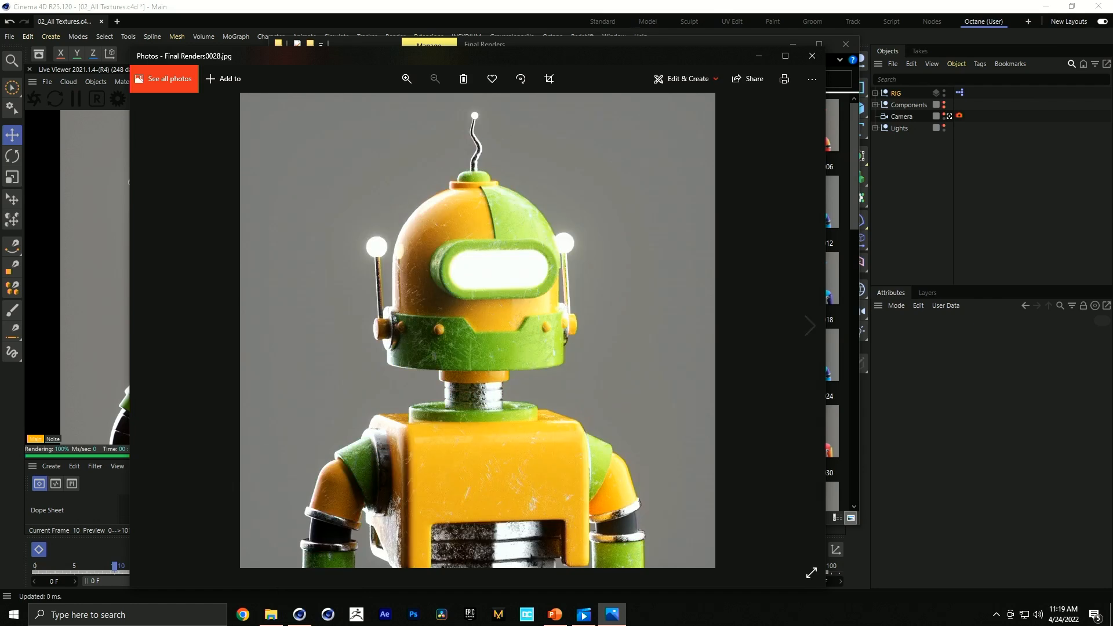
Step: Switch to PowerPoint and show slide 4, "Examples of Generative Art"
{"action": "left_click", "coordinate": [557, 621]}
{"action": "left_click", "coordinate": [119, 336]}
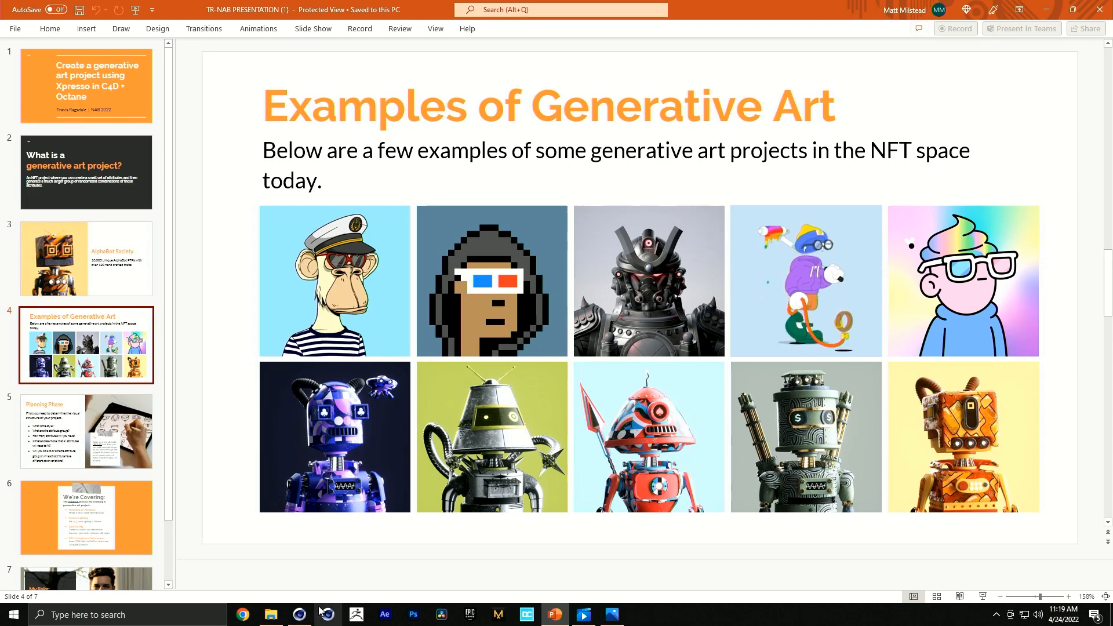
Step: Return to Photos, examine the robot renders from Final Renders0028.jpg past Final Renders0057.jpg, and close the image viewer
{"action": "left_click", "coordinate": [613, 615]}
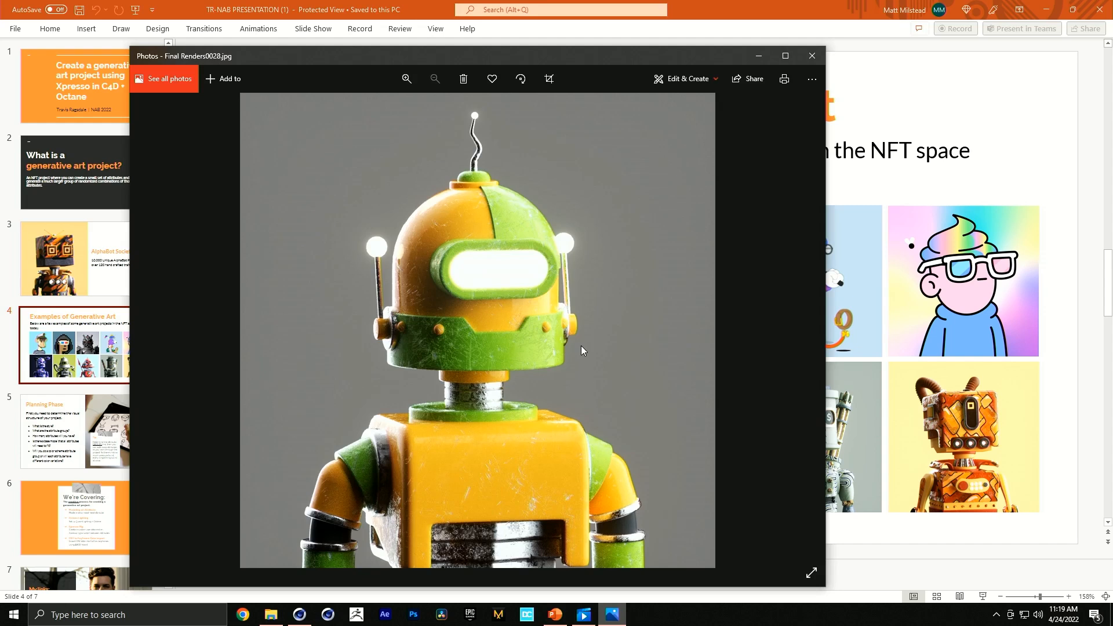
{"action": "key", "text": "Right"}
{"action": "key", "text": "Right"}
{"action": "key", "text": "Right"}
{"action": "key", "text": "Right"}
{"action": "key", "text": "Right"}
{"action": "key", "text": "Right"}
{"action": "key", "text": "Right"}
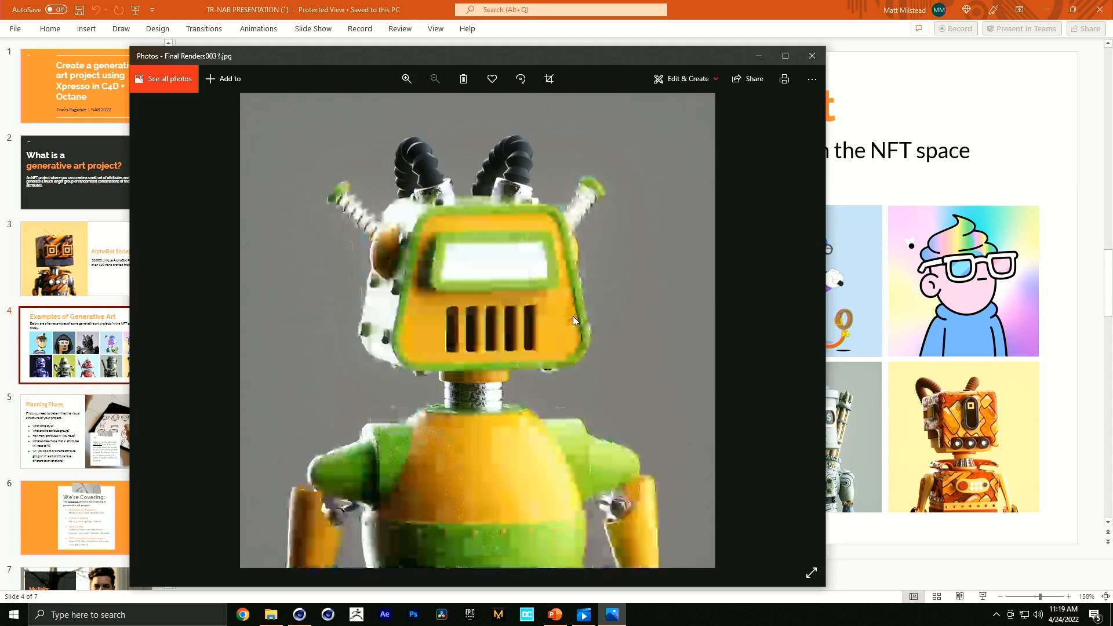
{"action": "key", "text": "Right"}
{"action": "key", "text": "Right"}
{"action": "key", "text": "Right"}
{"action": "key", "text": "Right"}
{"action": "key", "text": "Right"}
{"action": "key", "text": "Right"}
{"action": "key", "text": "Right"}
{"action": "key", "text": "Right"}
{"action": "key", "text": "Right"}
{"action": "key", "text": "Right"}
{"action": "key", "text": "Right"}
{"action": "key", "text": "Right"}
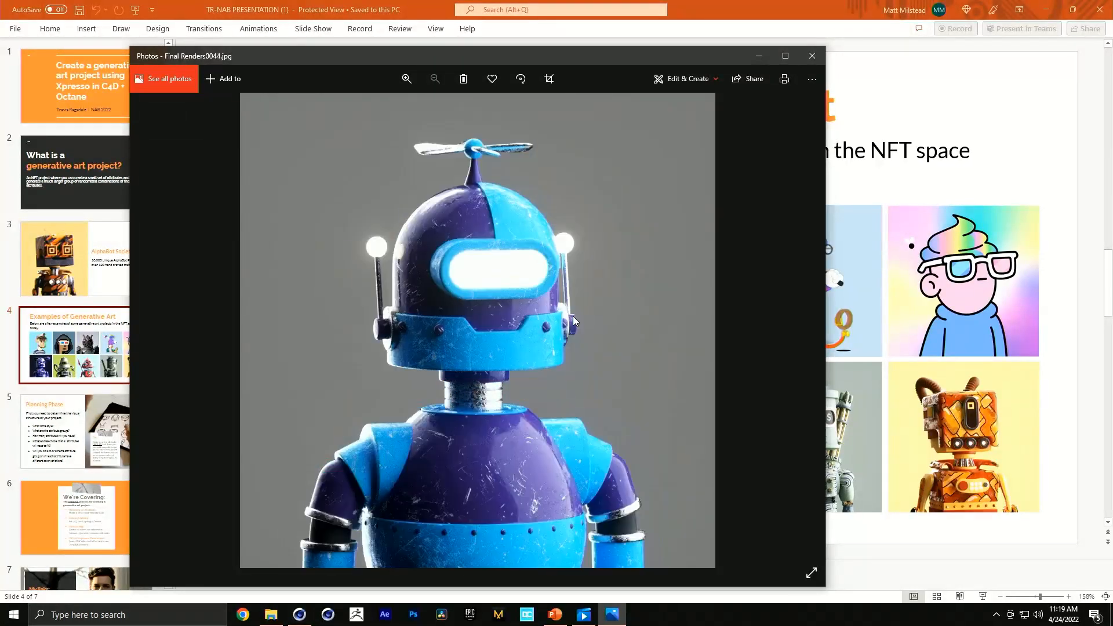
{"action": "key", "text": "Right"}
{"action": "key", "text": "Right"}
{"action": "key", "text": "Right"}
{"action": "key", "text": "Right"}
{"action": "key", "text": "Right"}
{"action": "key", "text": "Right"}
{"action": "key", "text": "Right"}
{"action": "key", "text": "Right"}
{"action": "key", "text": "Right"}
{"action": "key", "text": "Right"}
{"action": "key", "text": "Right"}
{"action": "key", "text": "Right"}
{"action": "key", "text": "Right"}
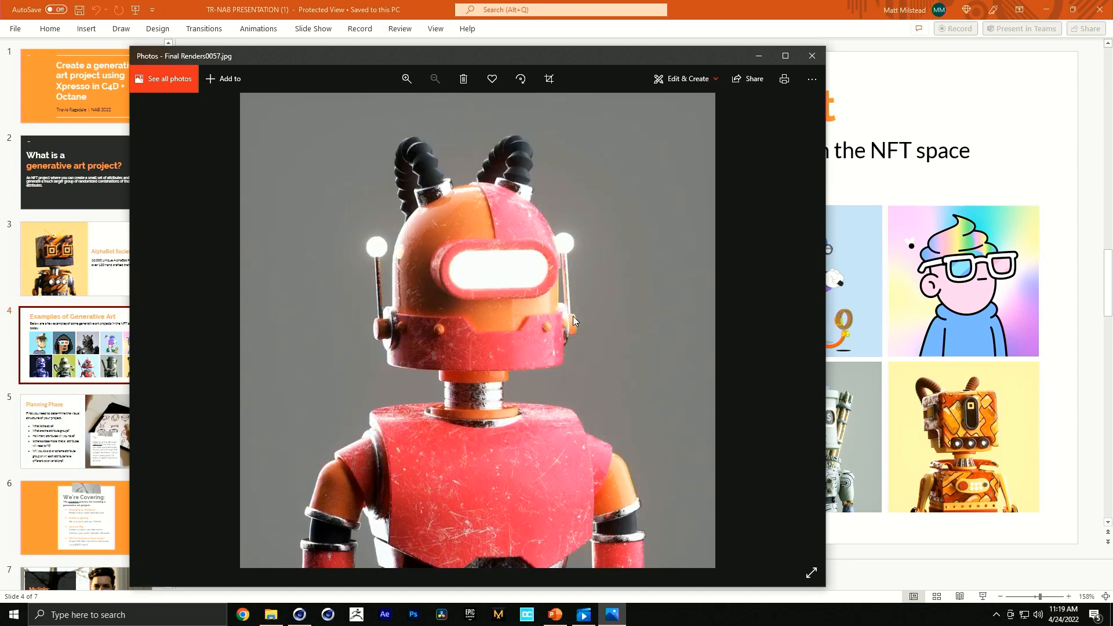
{"action": "key", "text": "Right"}
{"action": "key", "text": "Right"}
{"action": "key", "text": "Right"}
{"action": "key", "text": "Right"}
{"action": "key", "text": "Right"}
{"action": "key", "text": "Right"}
{"action": "key", "text": "alt+F4"}
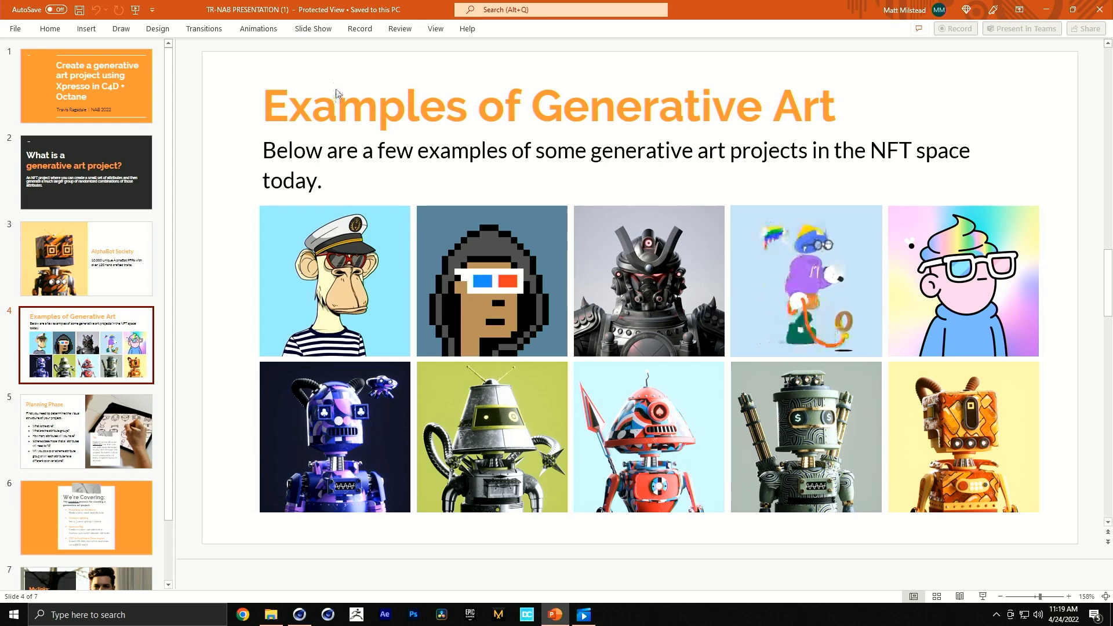
Step: Present the slide show and advance to the closing "My links" slide
{"action": "key", "text": "F5"}
{"action": "key", "text": "Right"}
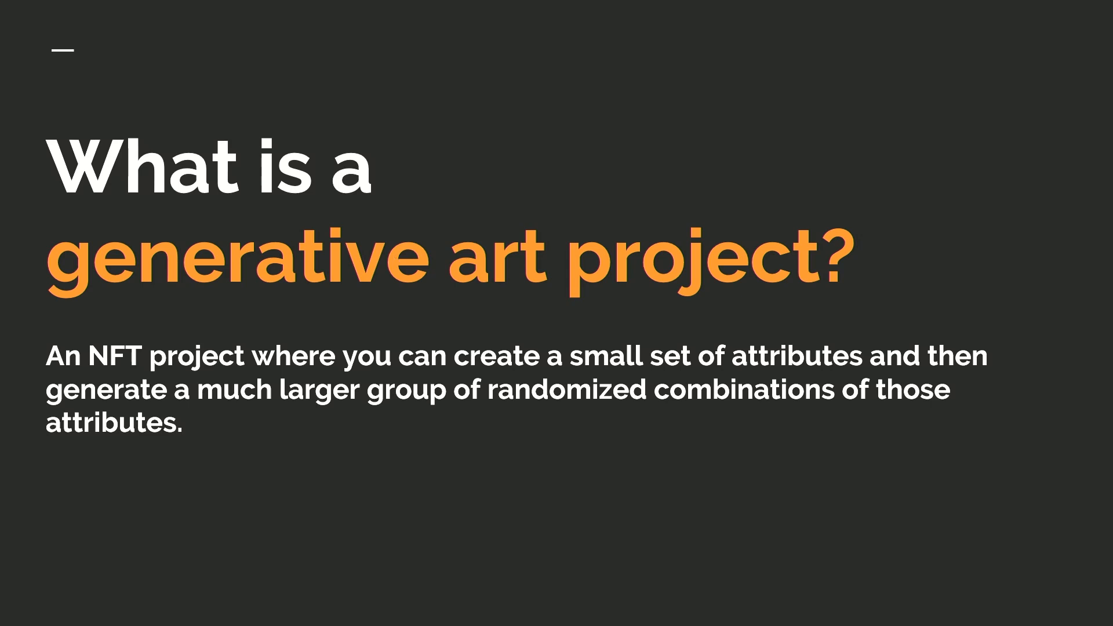
{"action": "key", "text": "Right"}
{"action": "key", "text": "Right"}
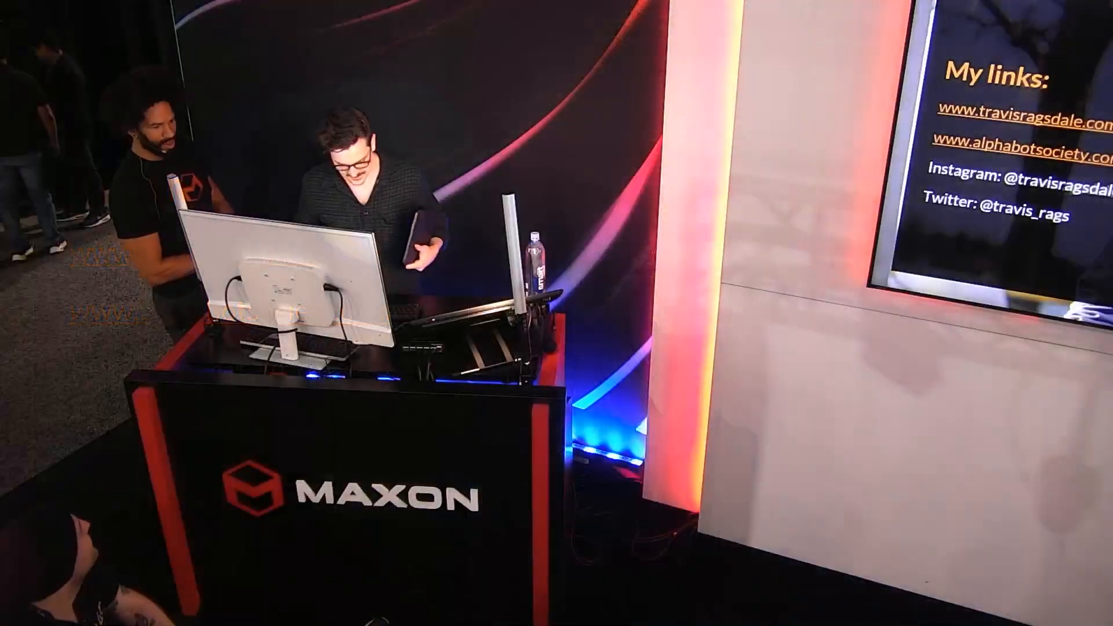
{"action": "key", "text": "Escape"}
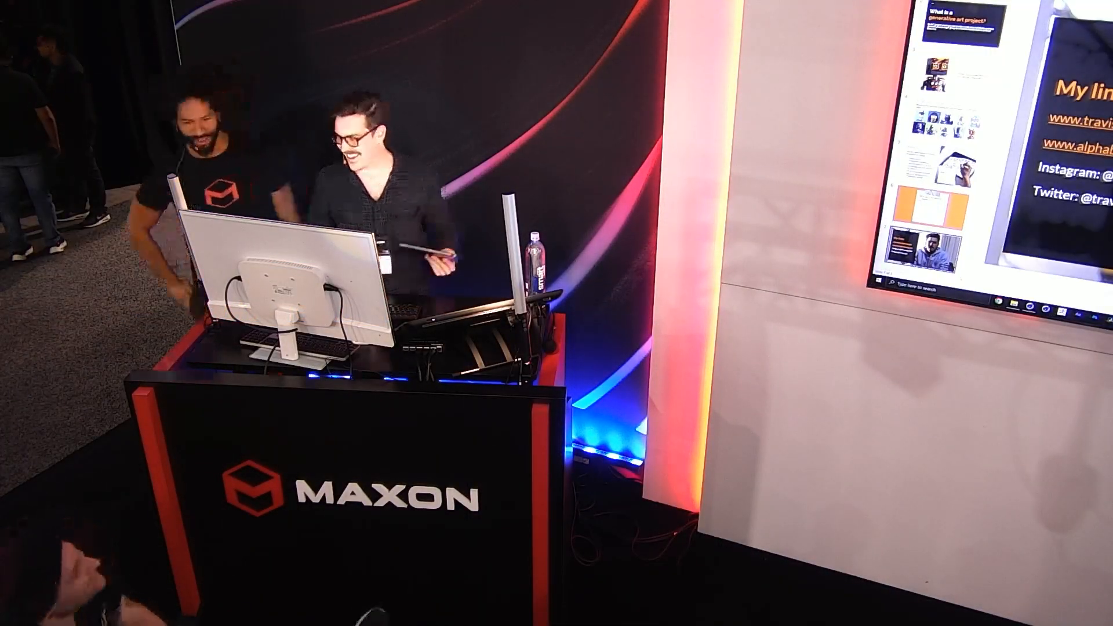
{"action": "key", "text": "alt+Tab"}
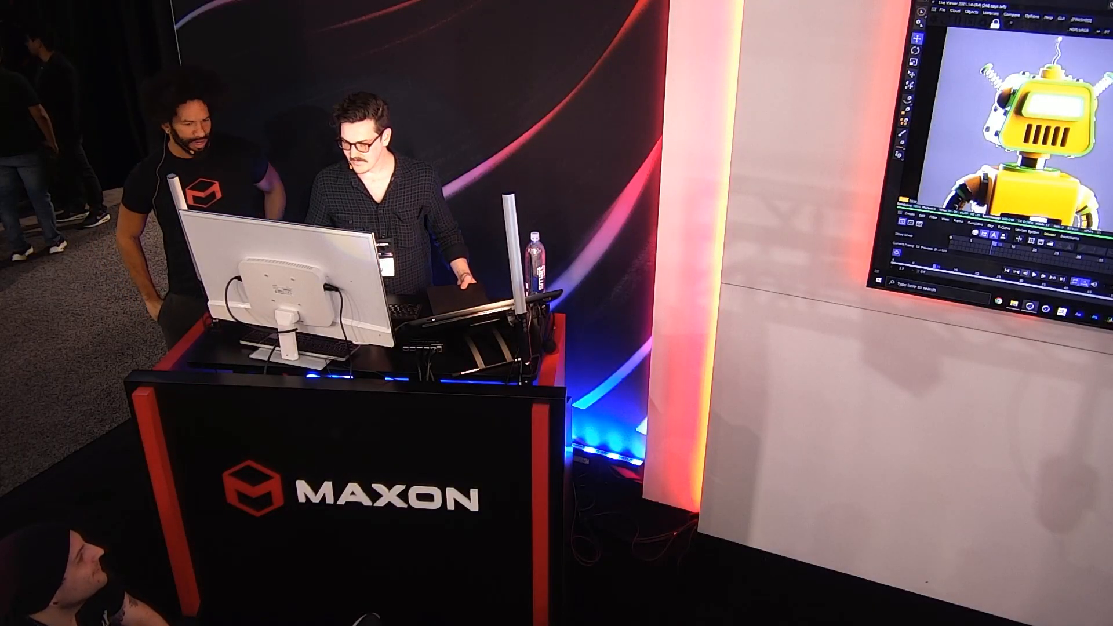
{"action": "key", "text": "alt+Tab"}
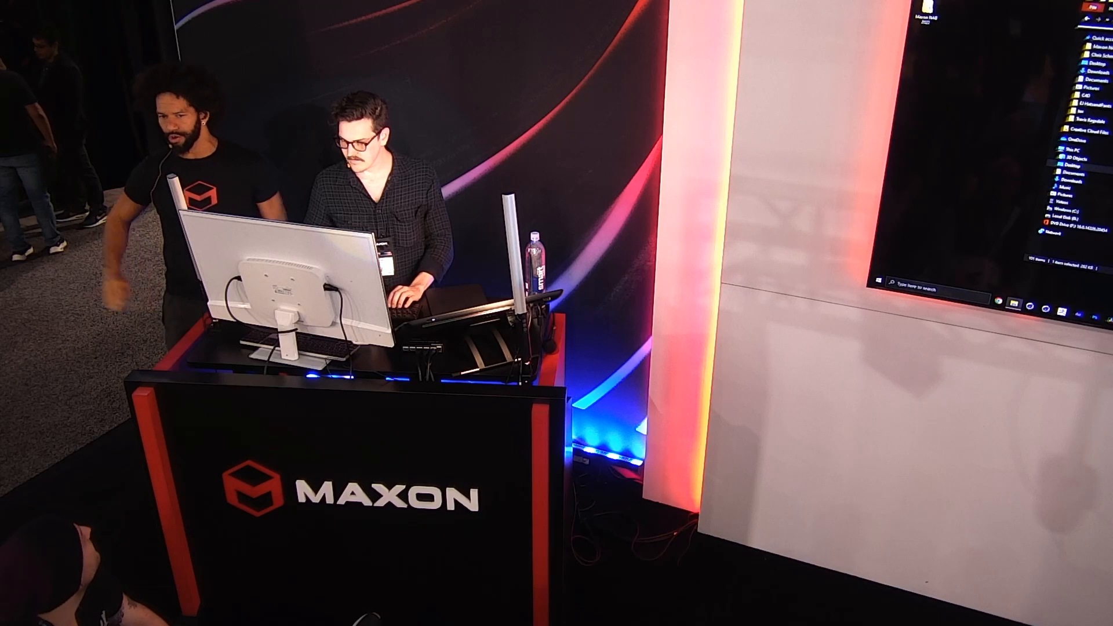
{"action": "key", "text": "alt+F4"}
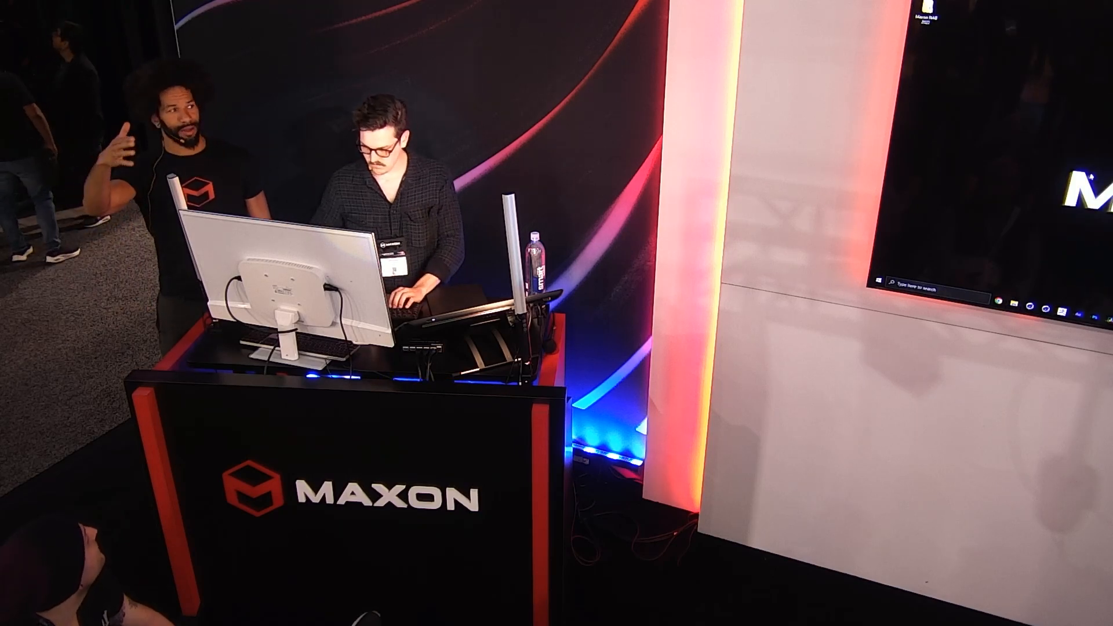
{"action": "key", "text": "alt+Tab"}
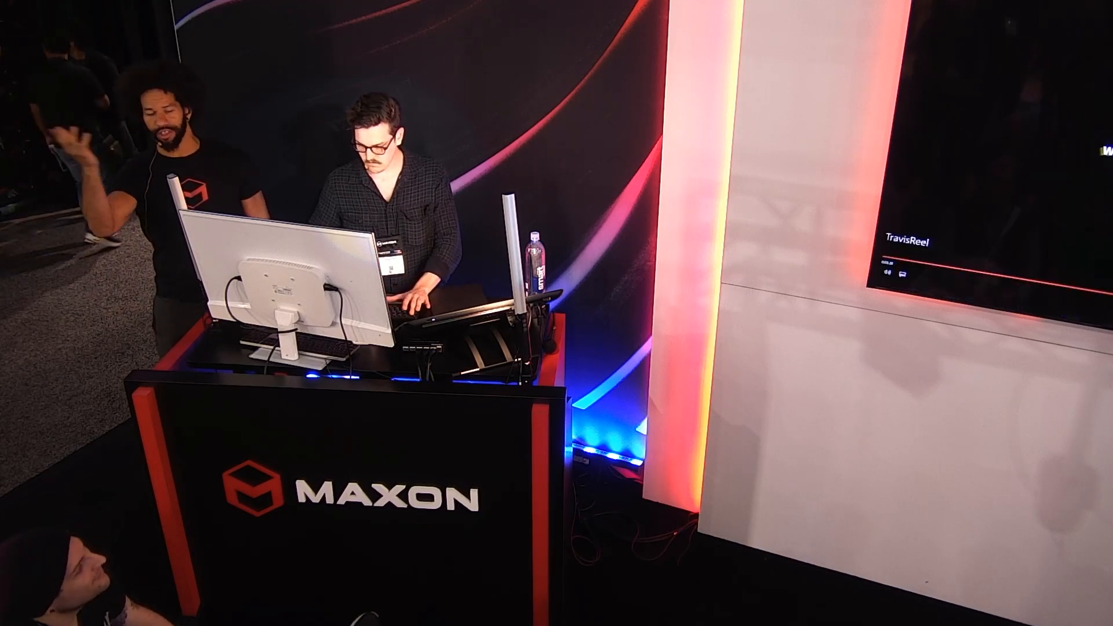
{"action": "key", "text": "alt+F4"}
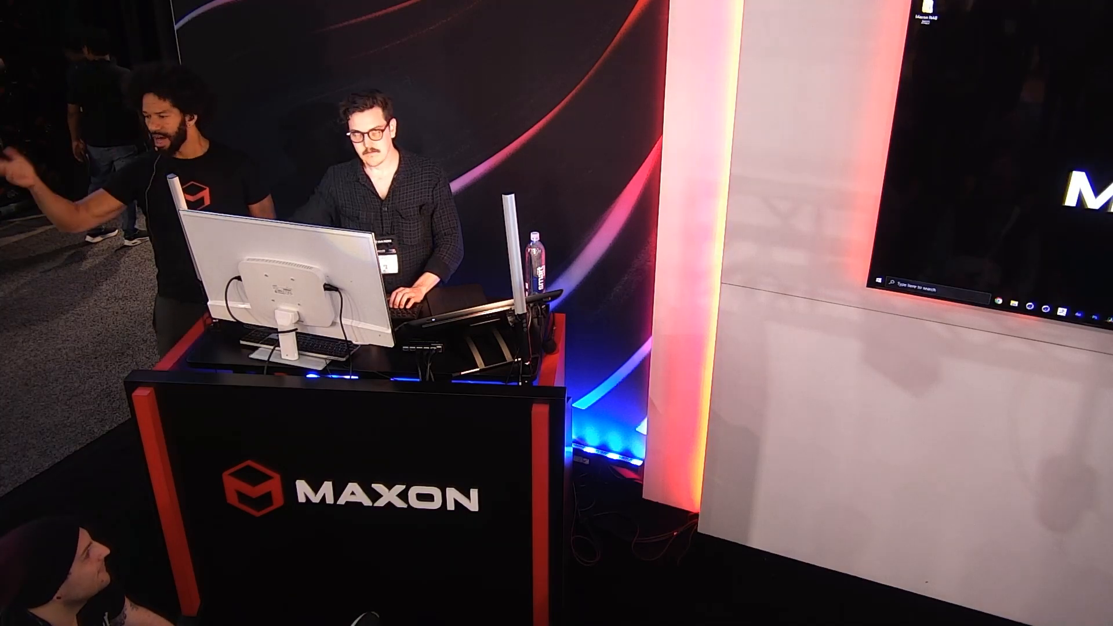